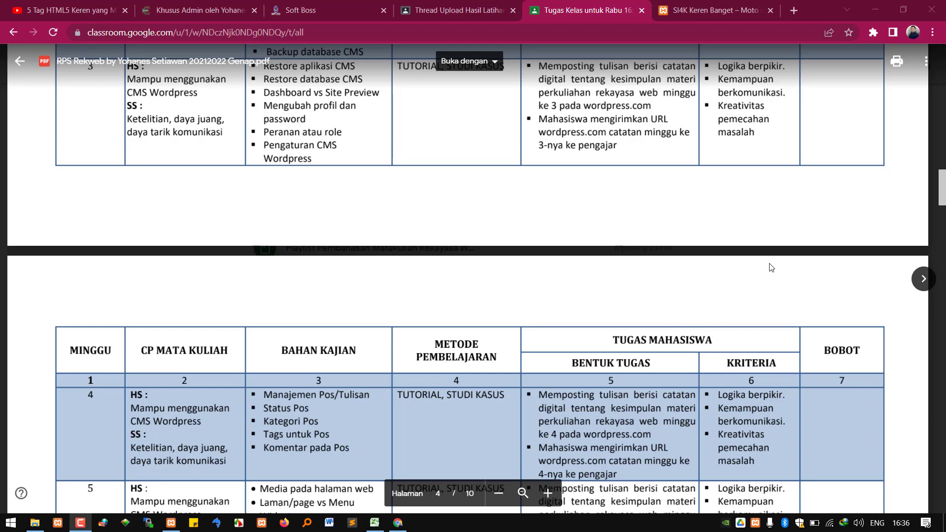
Show the desktop and launch Telegram Desktop from its shortcut
key("super+d")
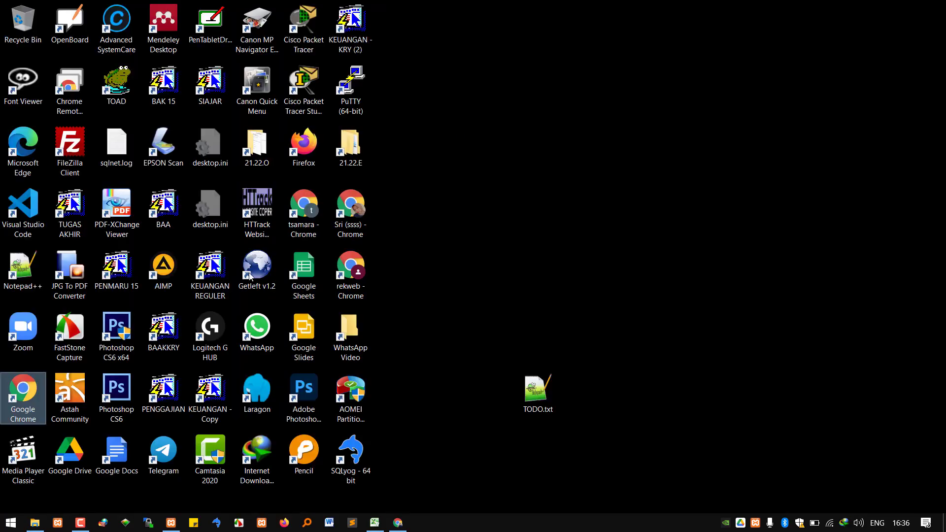
left_click(165, 448)
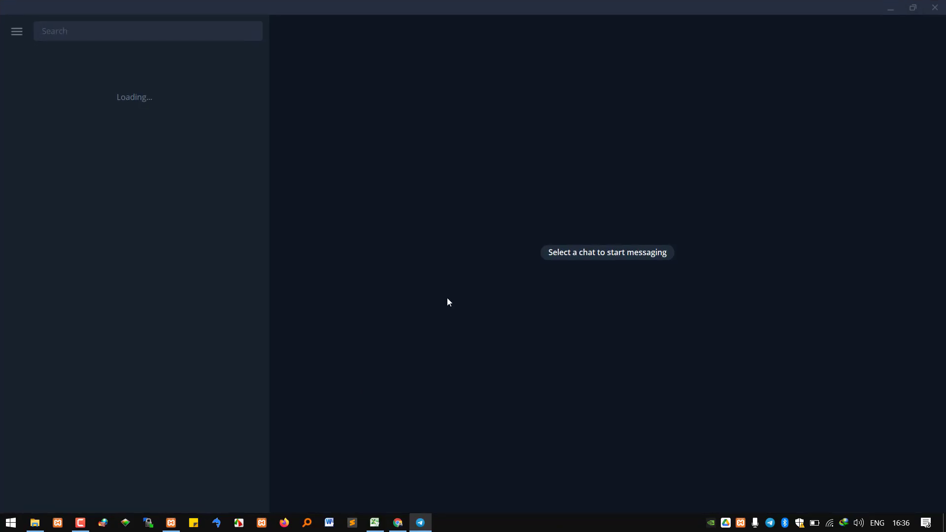
In the REKWEB SI4K 2122 E group, jump to the original March 8 YouTube message and mark SI4B
left_click(186, 174)
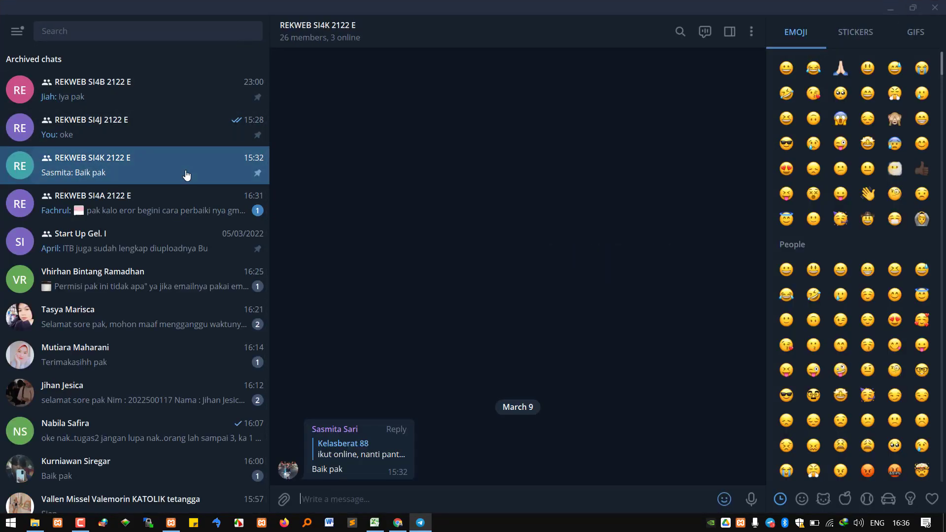
scroll(623, 268, "up", 5)
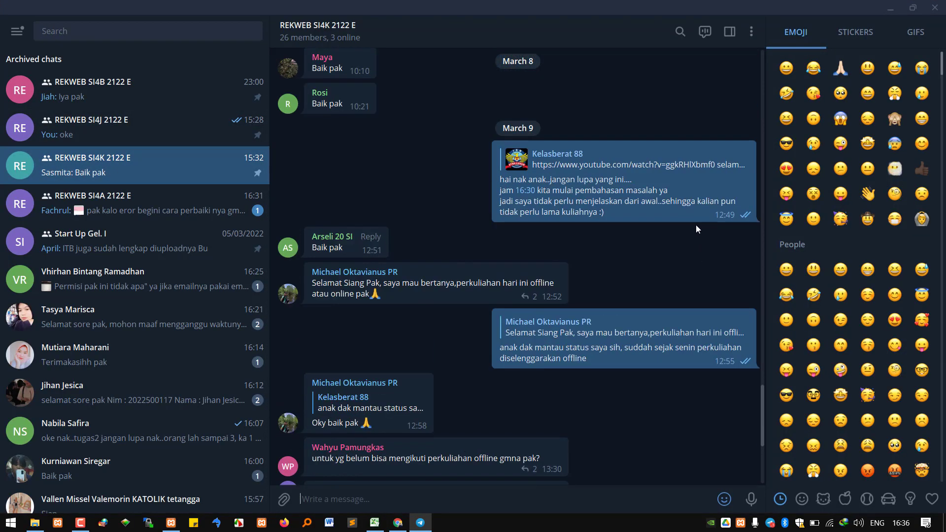
left_click(699, 161)
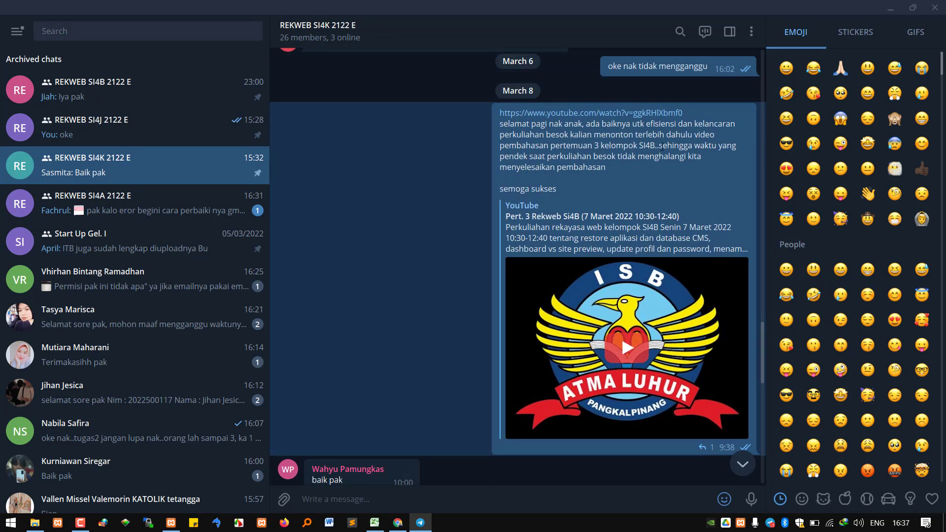
left_click_drag(639, 145, 664, 144)
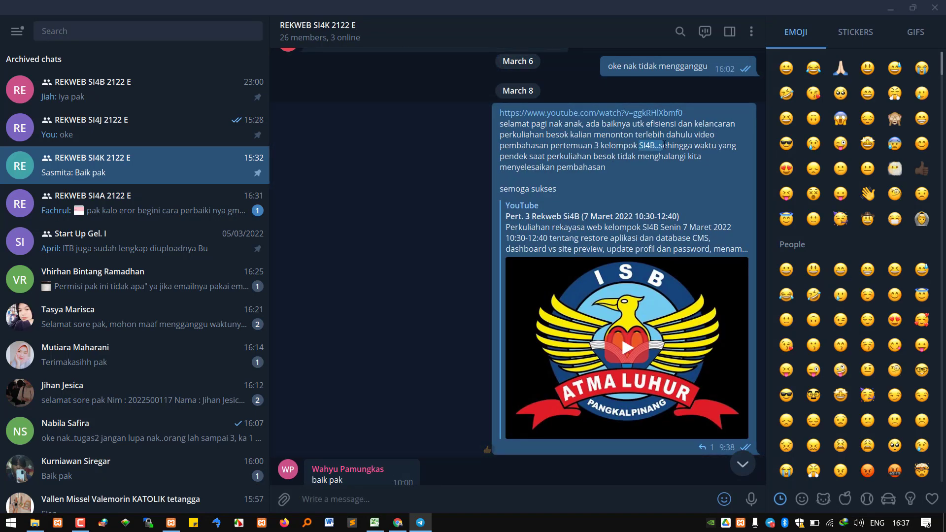
Launch Windows Magnifier from a Start search for 'magni' and zoom the screen in
left_click(19, 526)
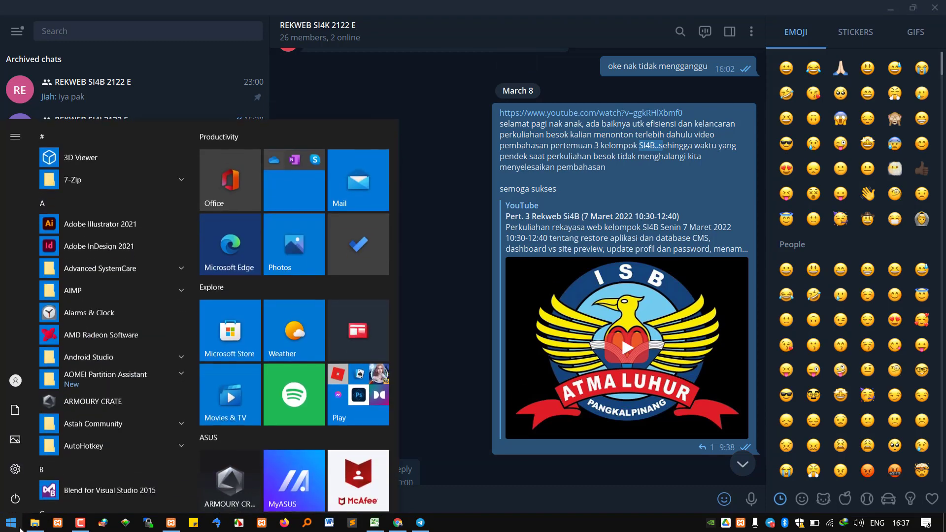
type("magni")
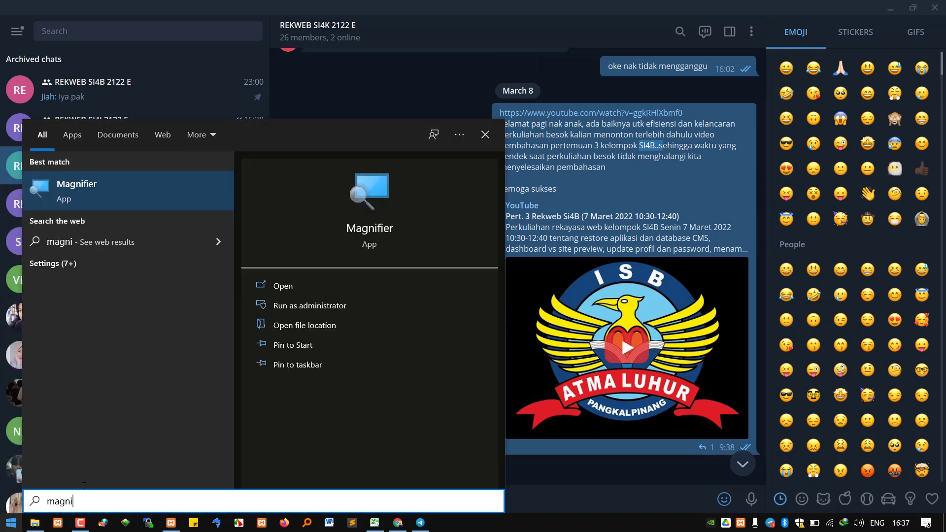
left_click(110, 194)
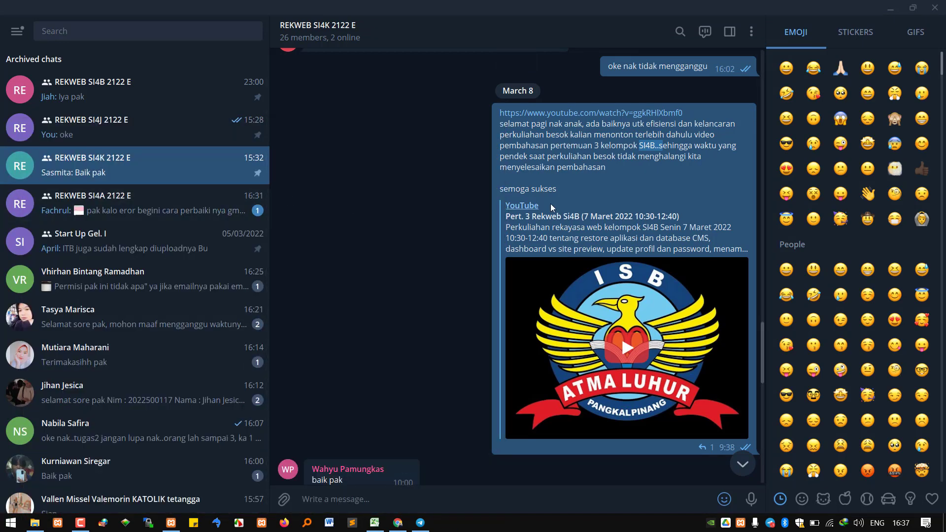
left_click(593, 351)
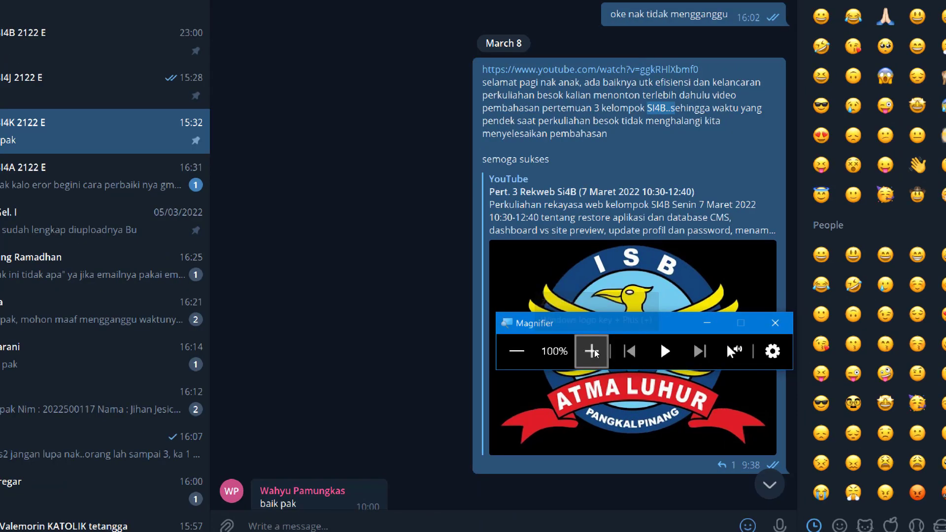
left_click(704, 324)
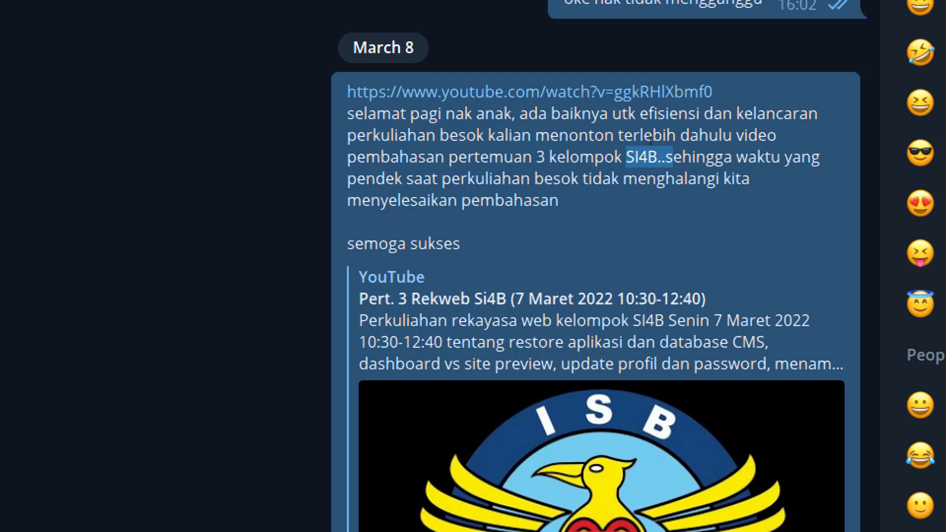
left_click(615, 142)
left_click_drag(445, 113, 705, 140)
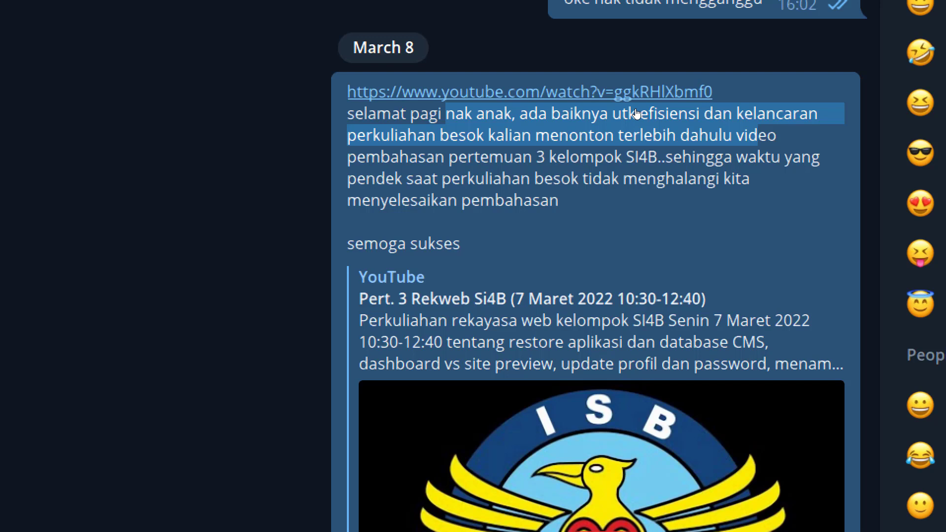
left_click(621, 146)
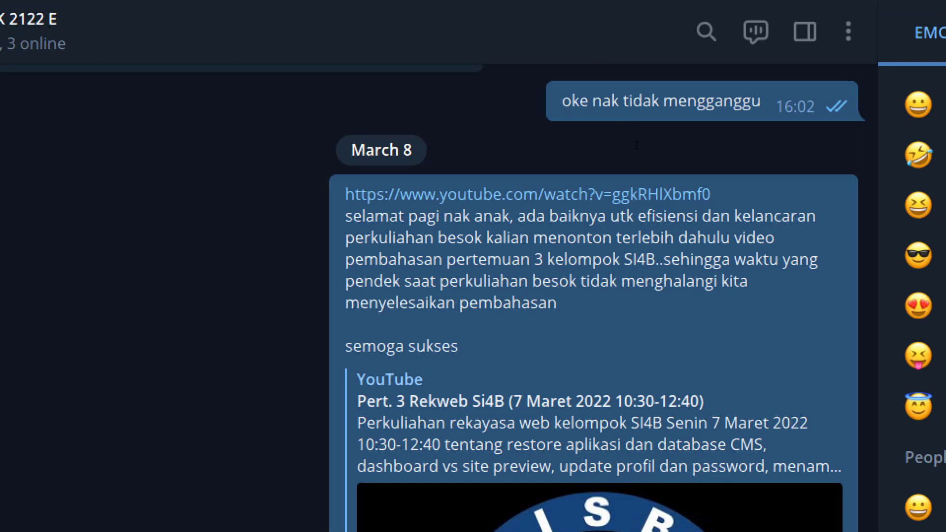
left_click_drag(620, 259, 655, 259)
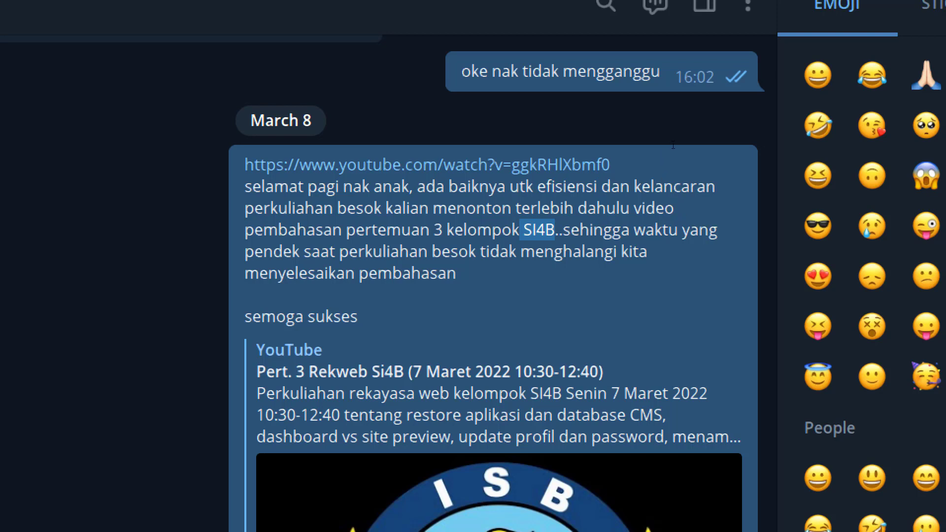
left_click(762, 145)
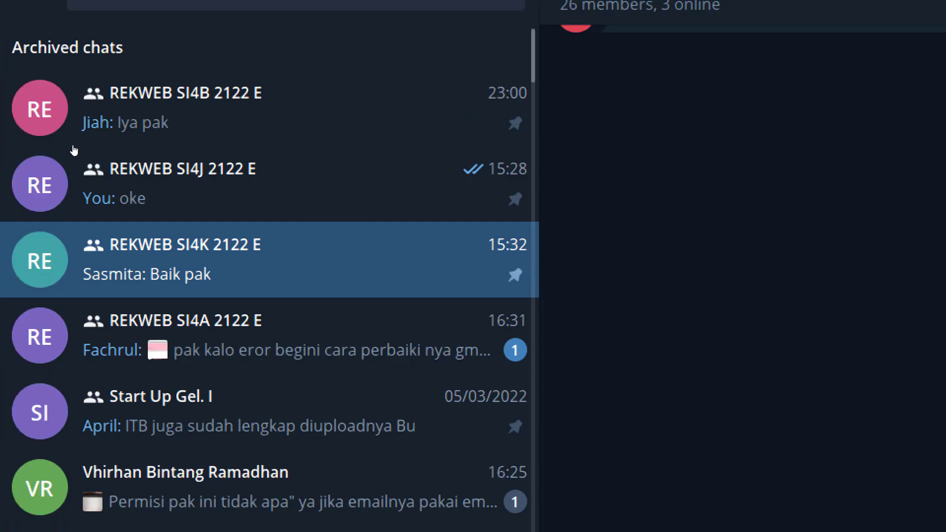
scroll(159, 248, "down", 7)
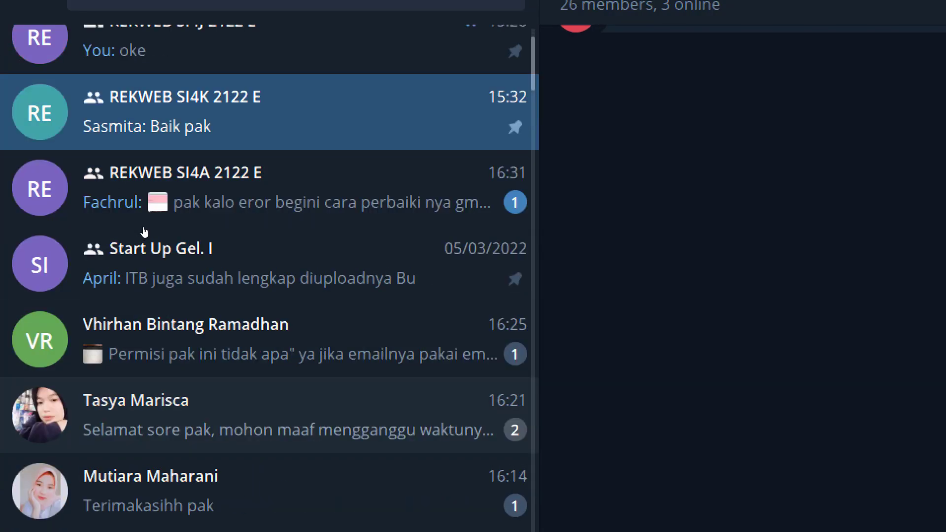
scroll(160, 247, "down", 20)
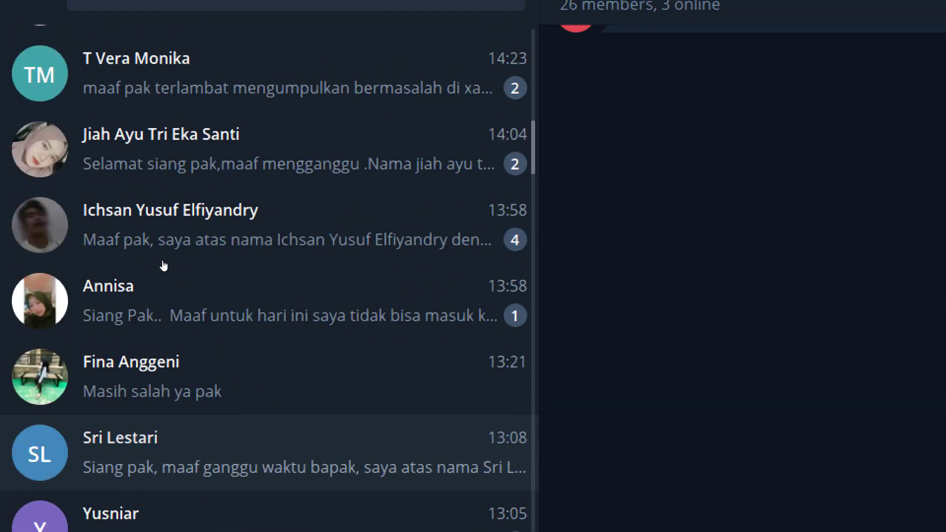
scroll(163, 266, "down", 18)
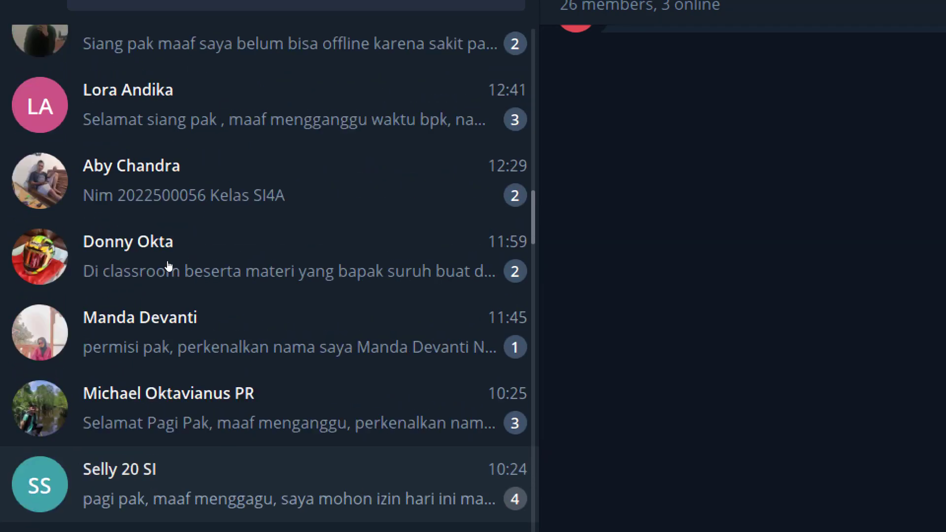
scroll(167, 266, "up", 18)
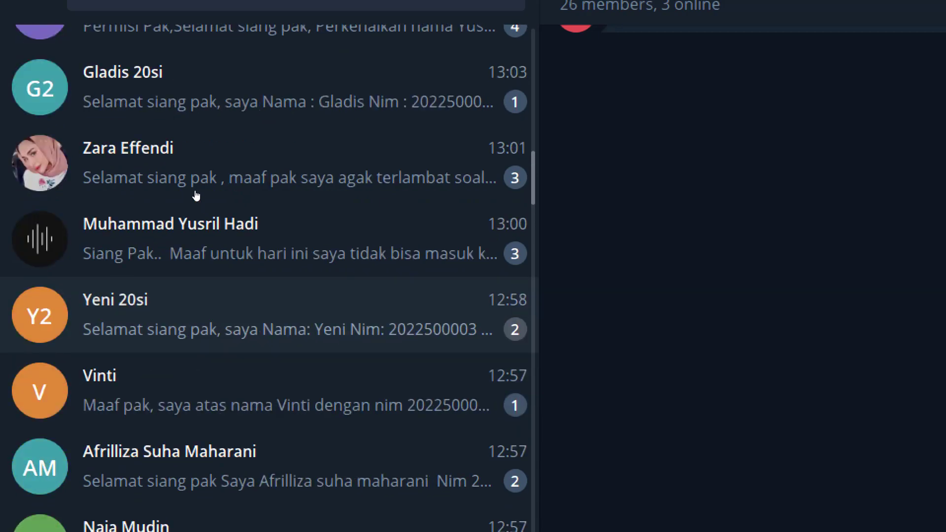
scroll(226, 188, "up", 18)
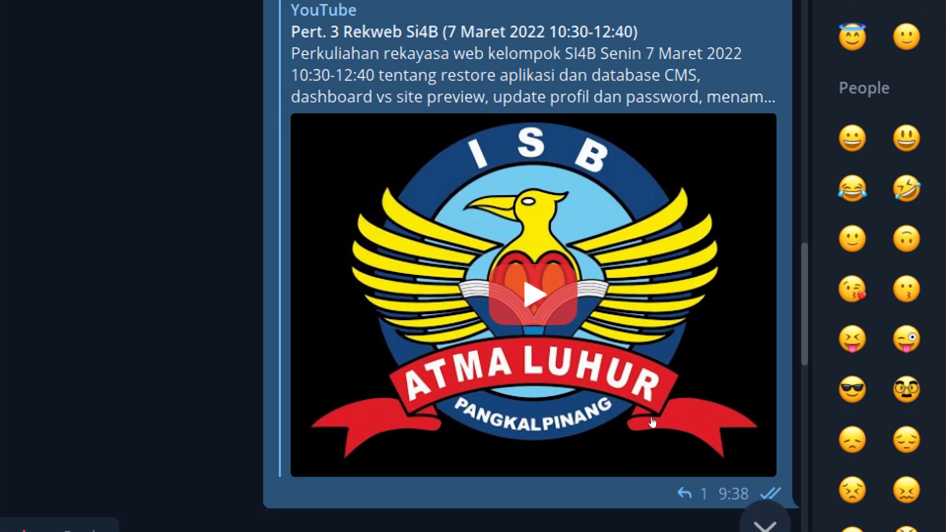
scroll(669, 452, "up", 5)
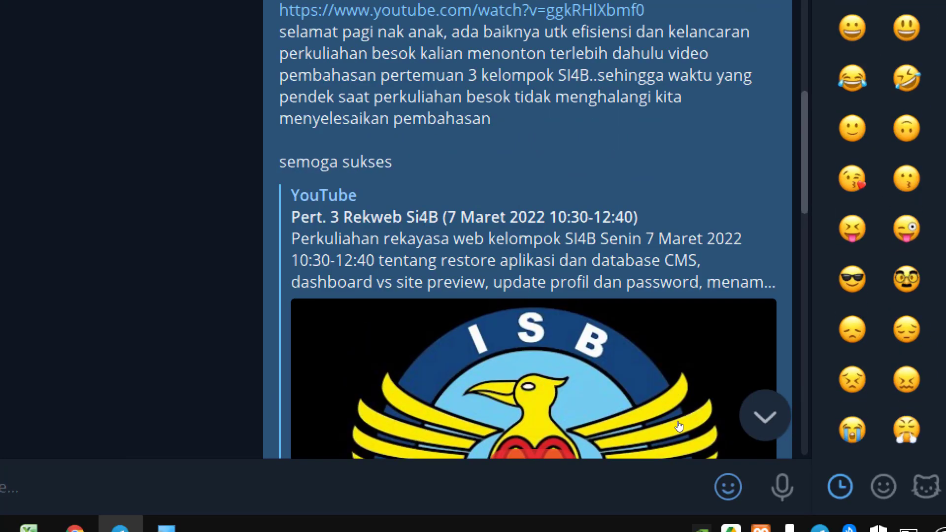
scroll(678, 426, "down", 4)
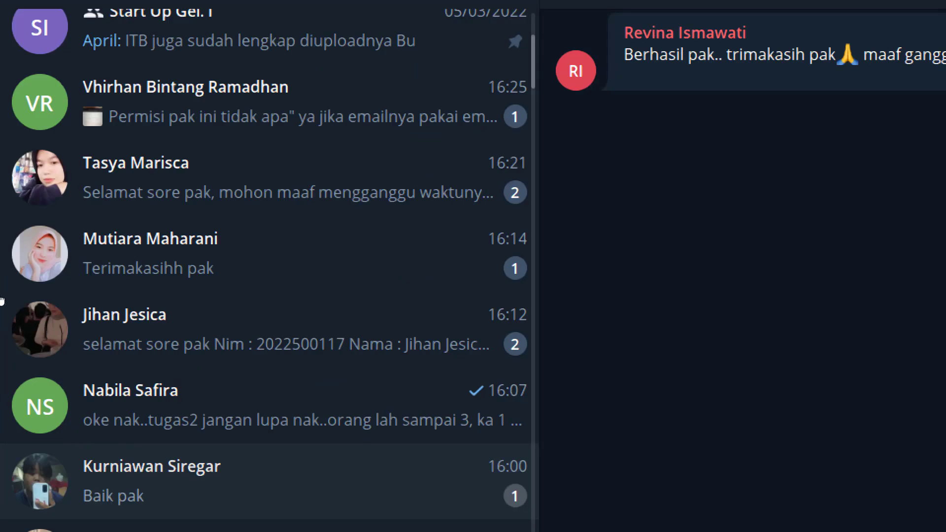
Thumbs-up the student's March 9 message and copy their February 24 WordPress post link into Chrome
left_click(163, 223)
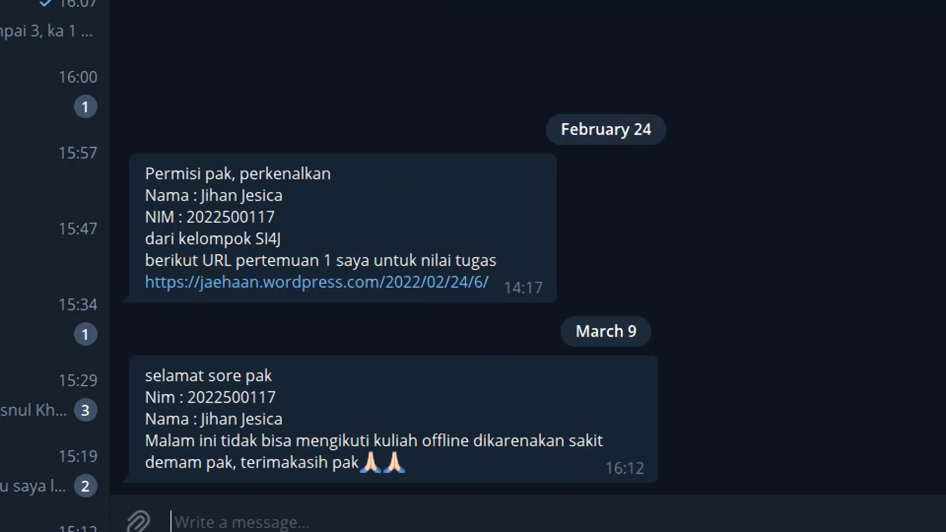
double_click(435, 452)
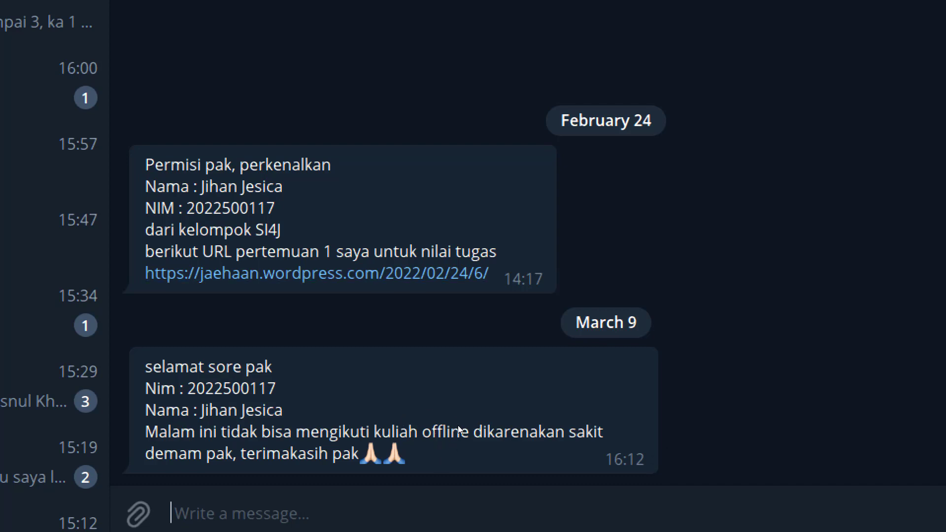
mouse_move(456, 422)
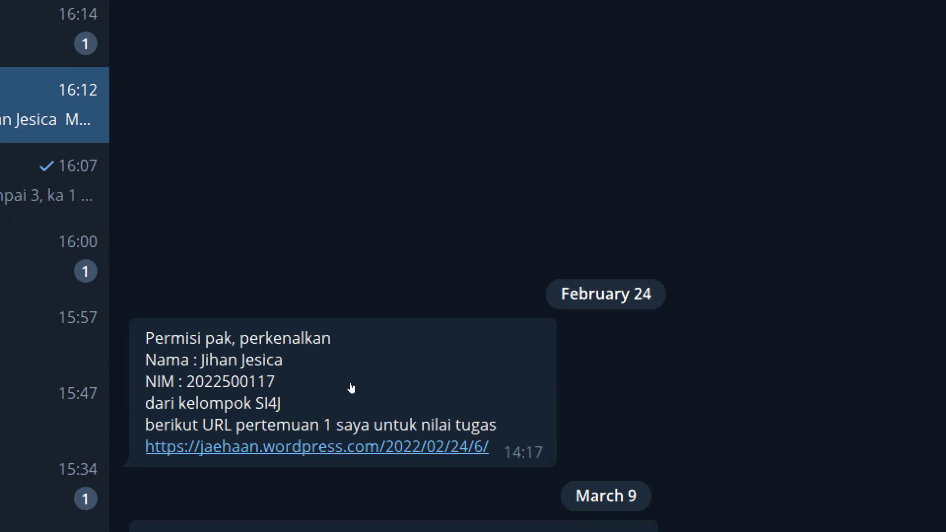
right_click(368, 386)
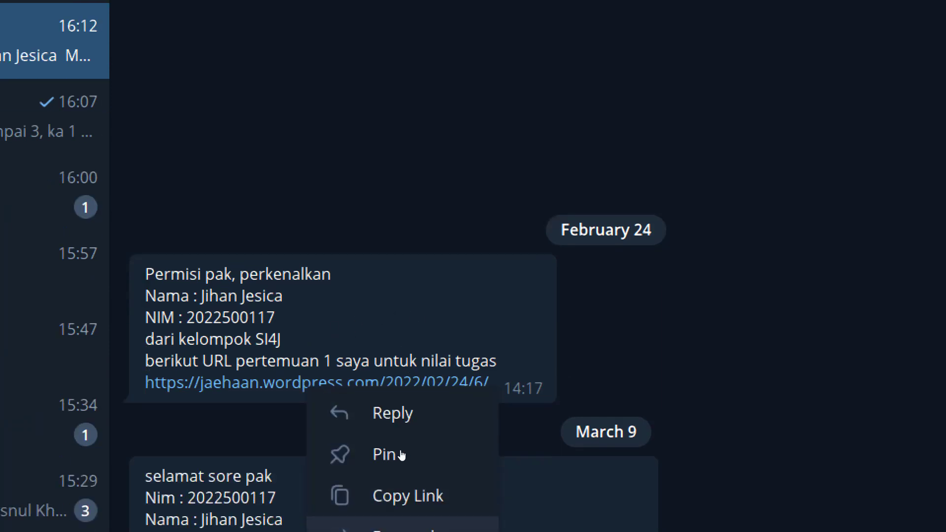
left_click(413, 440)
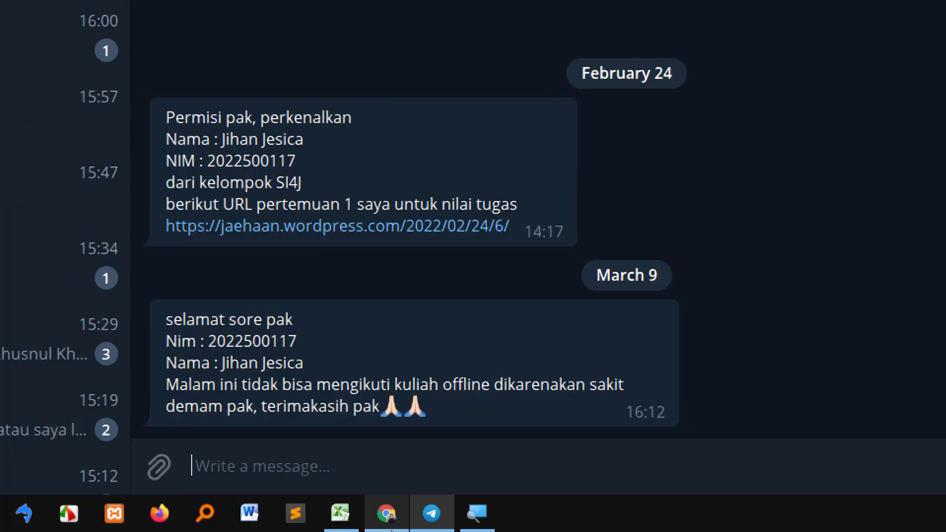
left_click(396, 519)
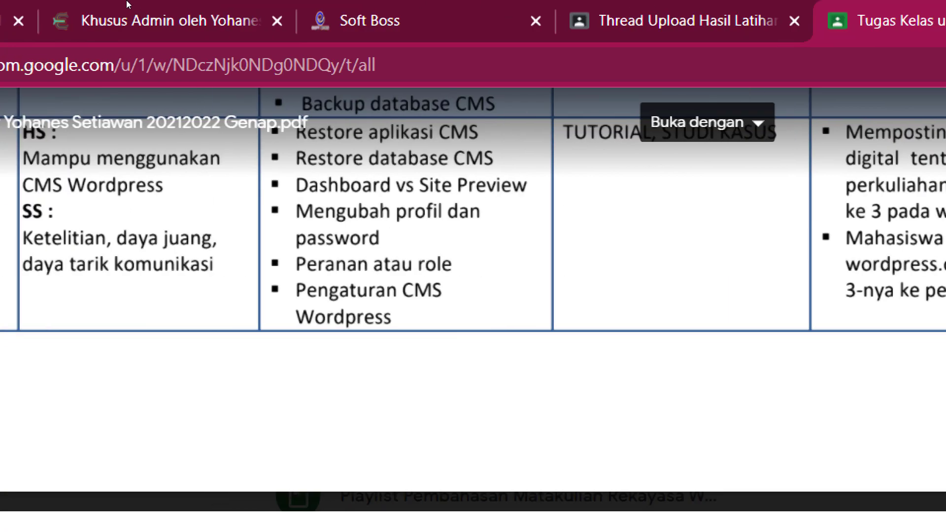
key("ctrl+t")
key("ctrl+v")
key("Return")
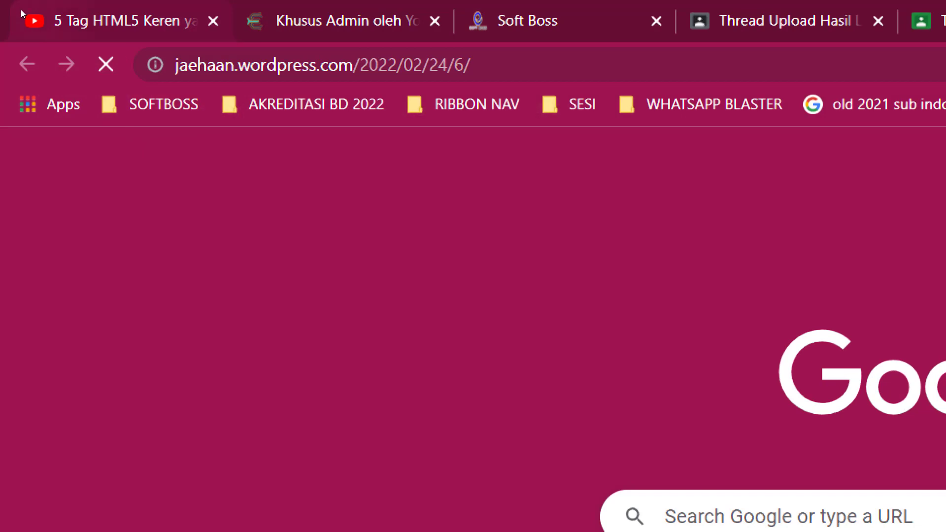
scroll(440, 305, "down", 10)
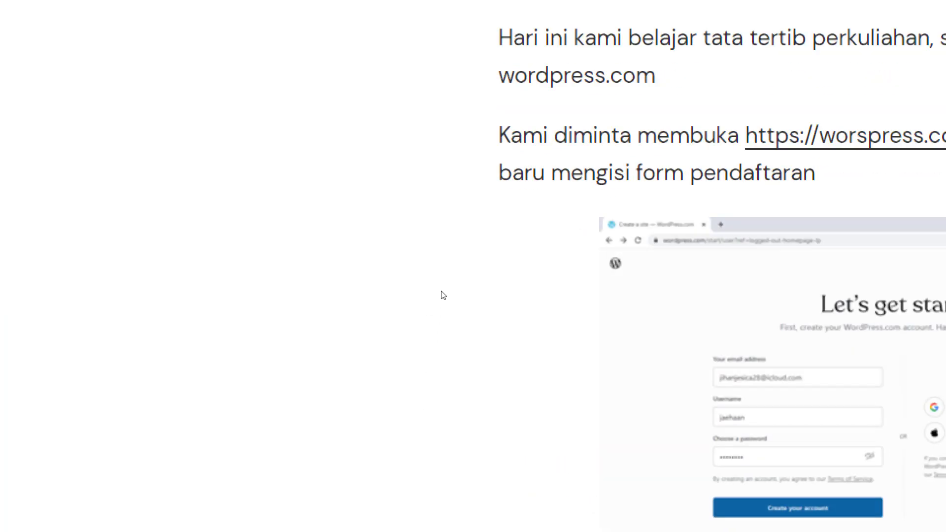
scroll(477, 321, "up", 5)
scroll(485, 308, "up", 10)
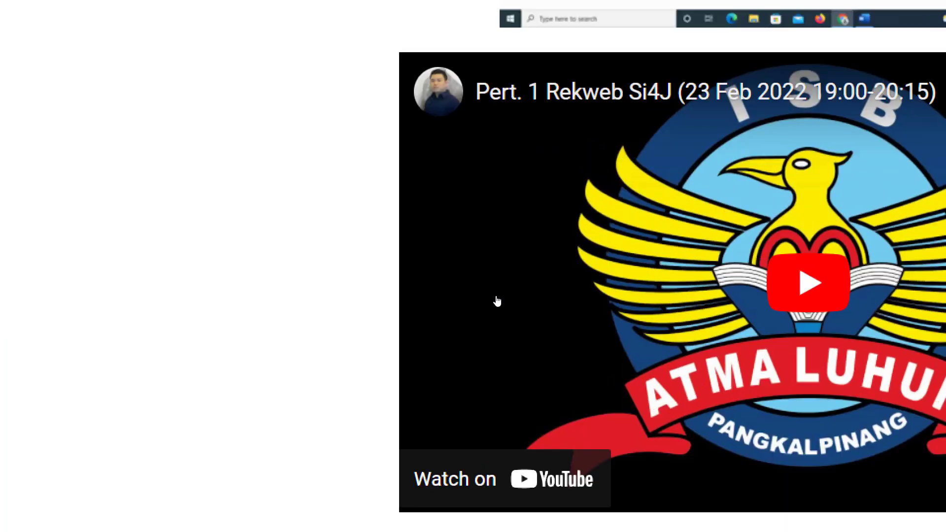
scroll(480, 195, "up", 3)
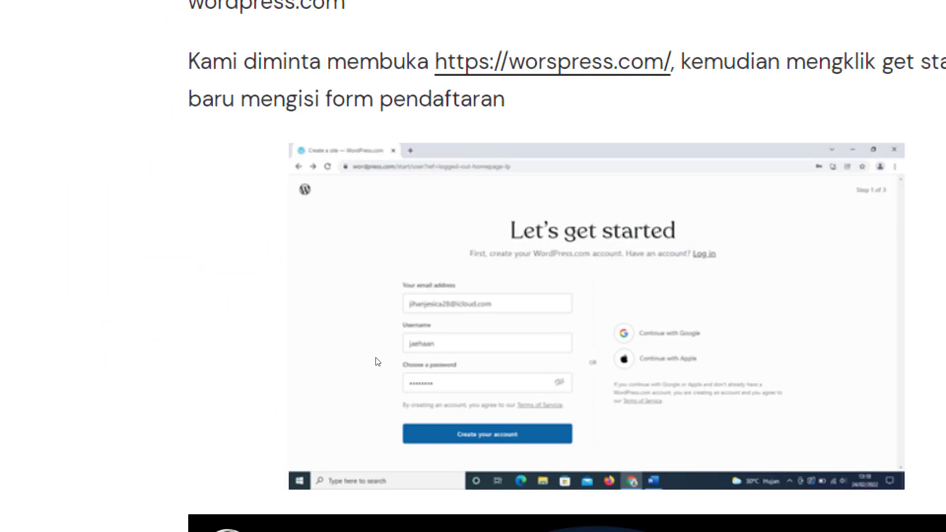
scroll(376, 363, "down", 7)
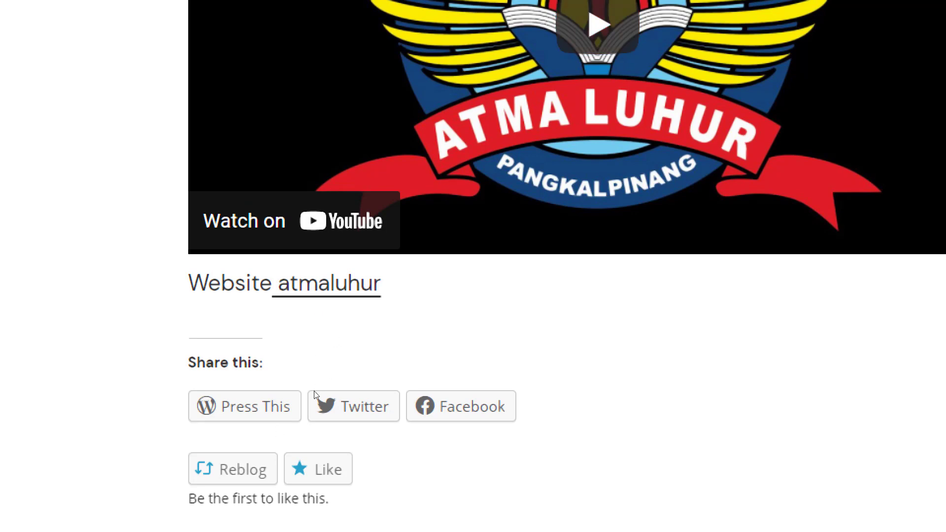
scroll(345, 374, "up", 1)
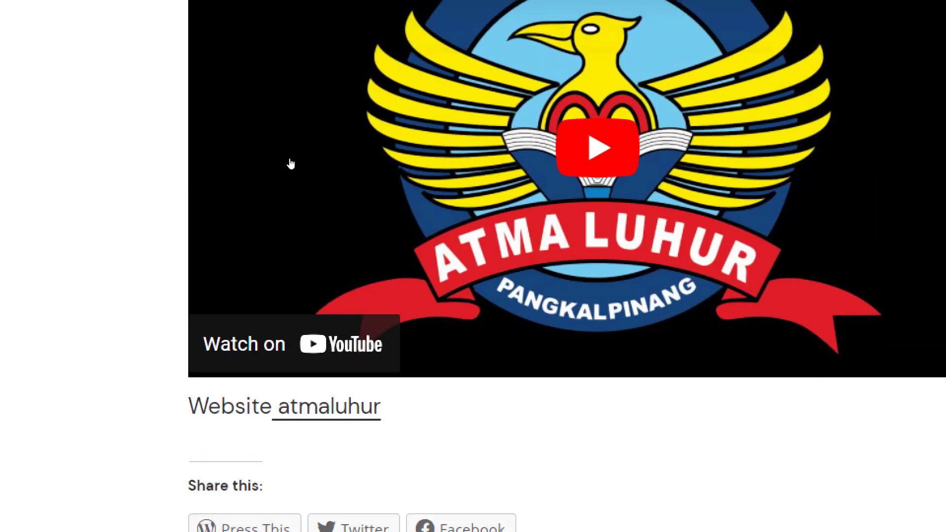
scroll(288, 163, "up", 1)
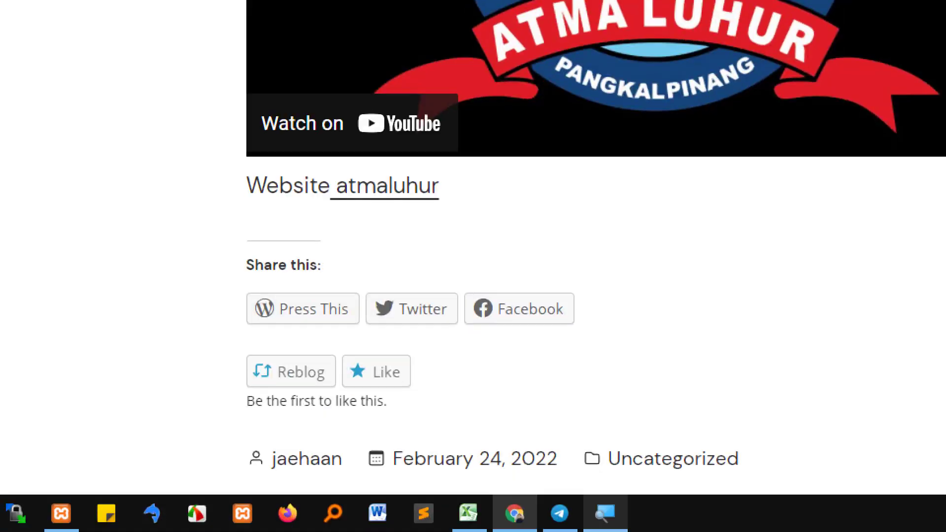
mouse_move(605, 513)
left_click(694, 472)
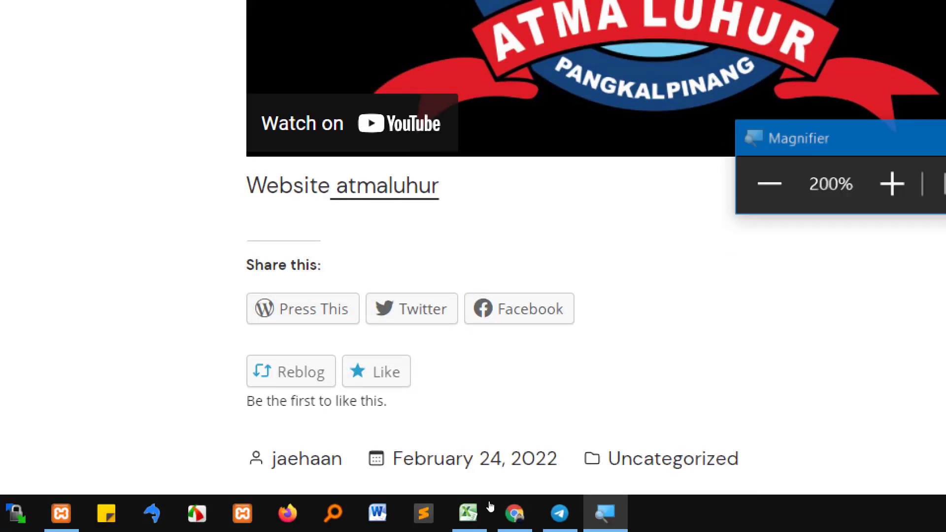
left_click(787, 178)
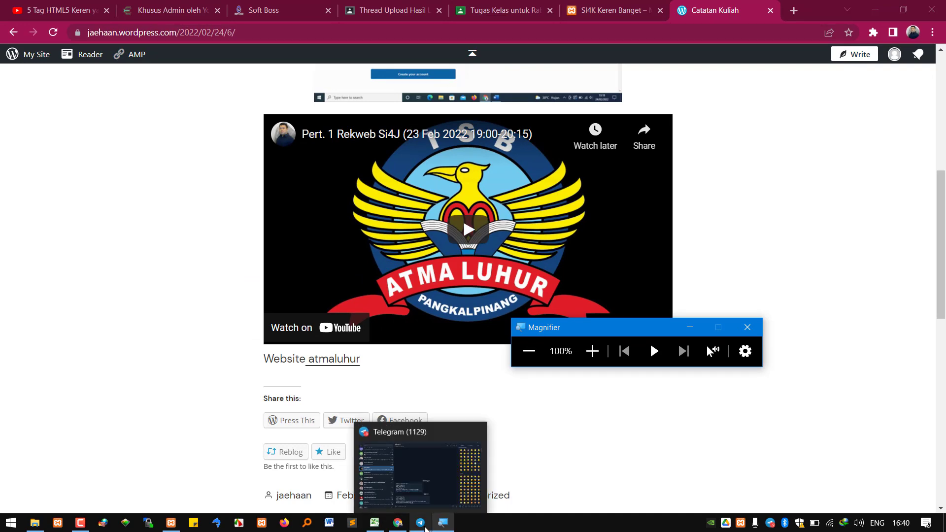
Glance over the Telegram chats, then return to the RPS course-plan PDF in Google Classroom
left_click(424, 527)
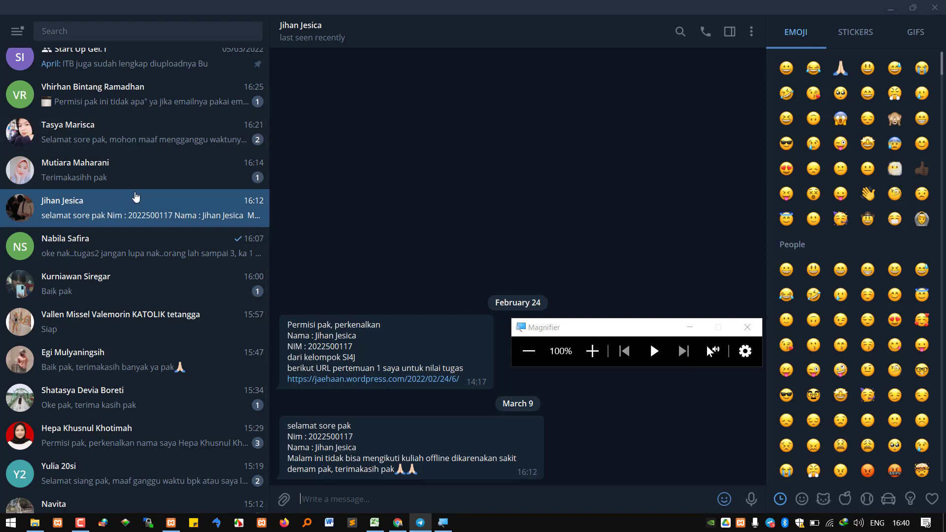
scroll(140, 194, "up", 3)
scroll(145, 184, "up", 2)
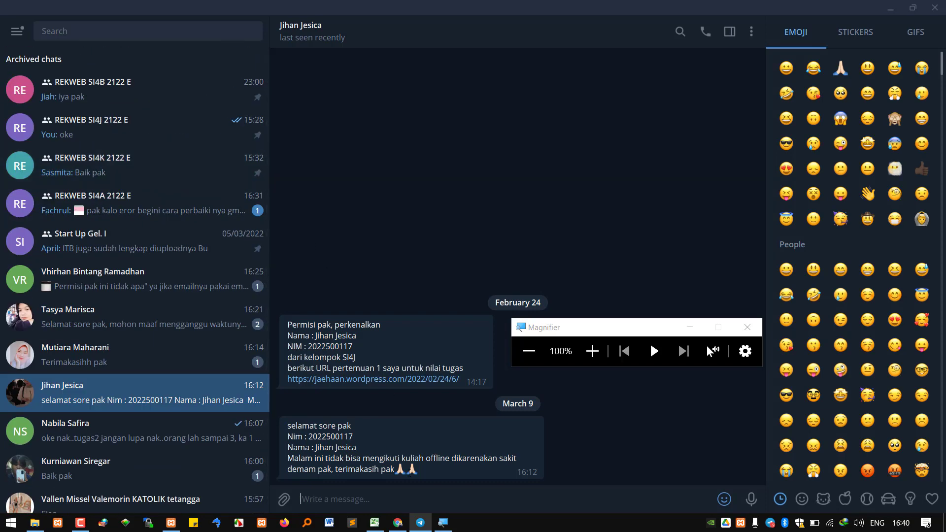
left_click(398, 524)
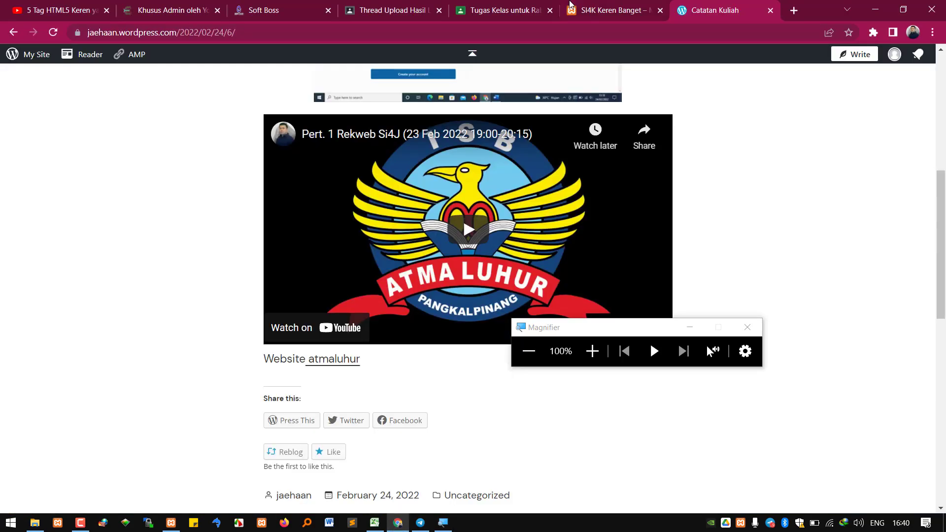
left_click(523, 10)
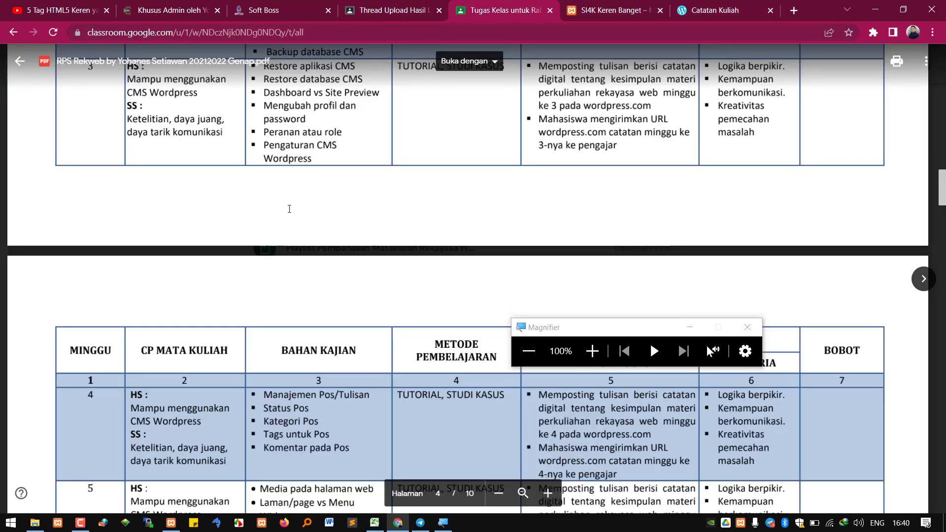
scroll(289, 209, "up", 1)
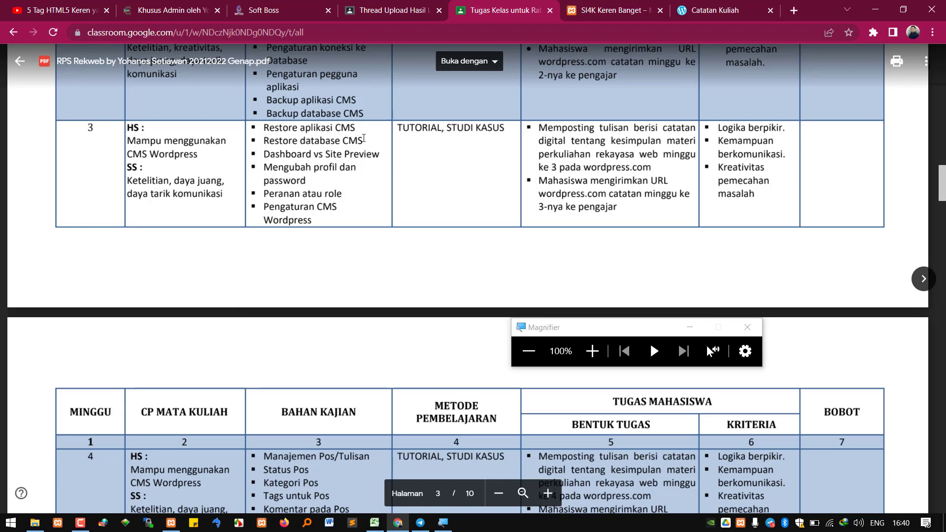
Highlight the week 3 topics Restore aplikasi CMS and Restore database CMS in the PDF
left_click_drag(364, 140, 263, 127)
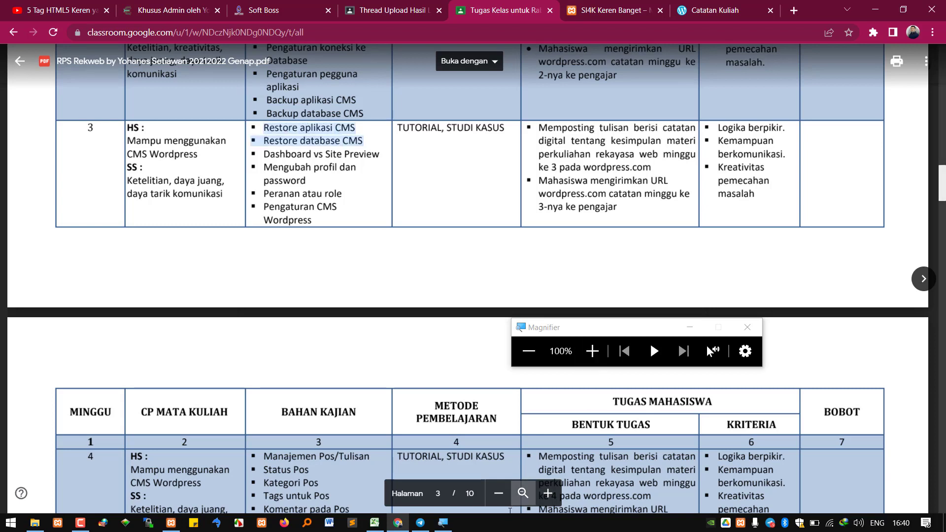
left_click(592, 350)
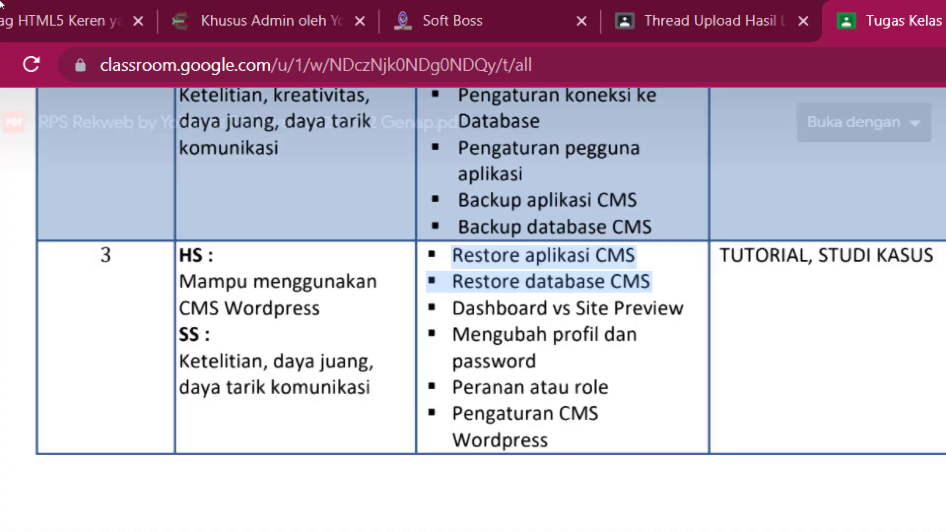
left_click(272, 132)
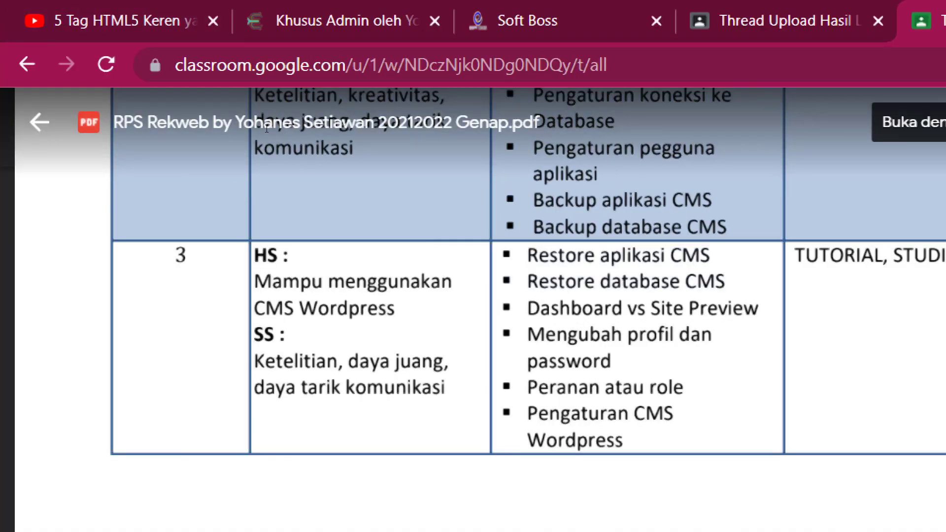
left_click_drag(267, 130, 368, 139)
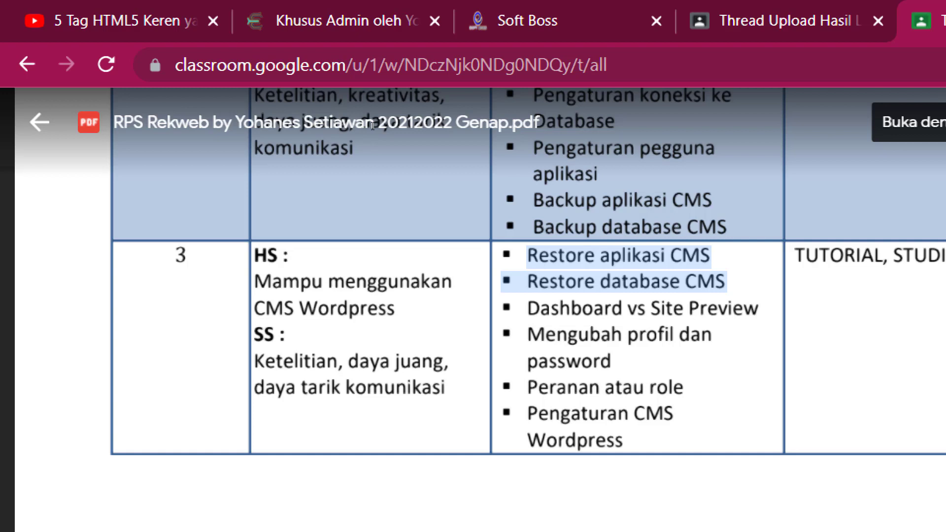
left_click(358, 140)
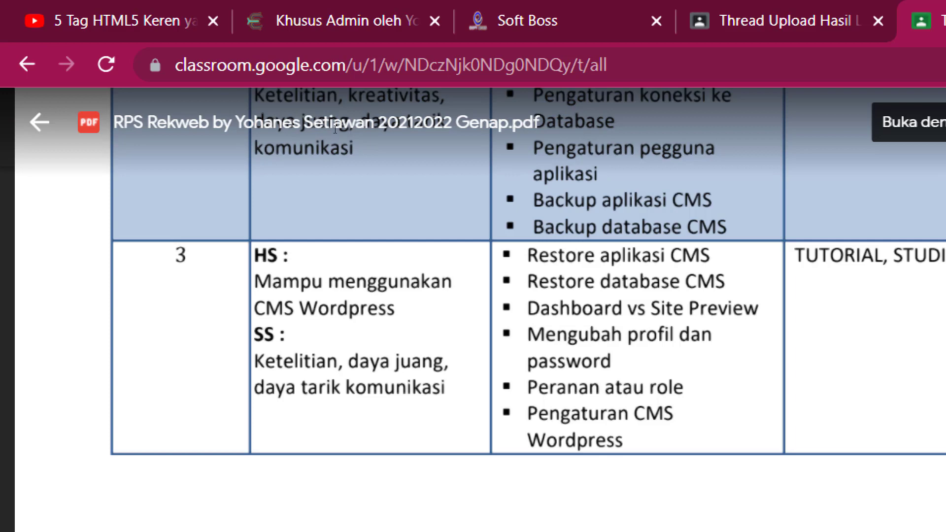
Scroll through the PDF, then bring the D:\xampp7\htdocs folder window forward
scroll(367, 108, "down", 5)
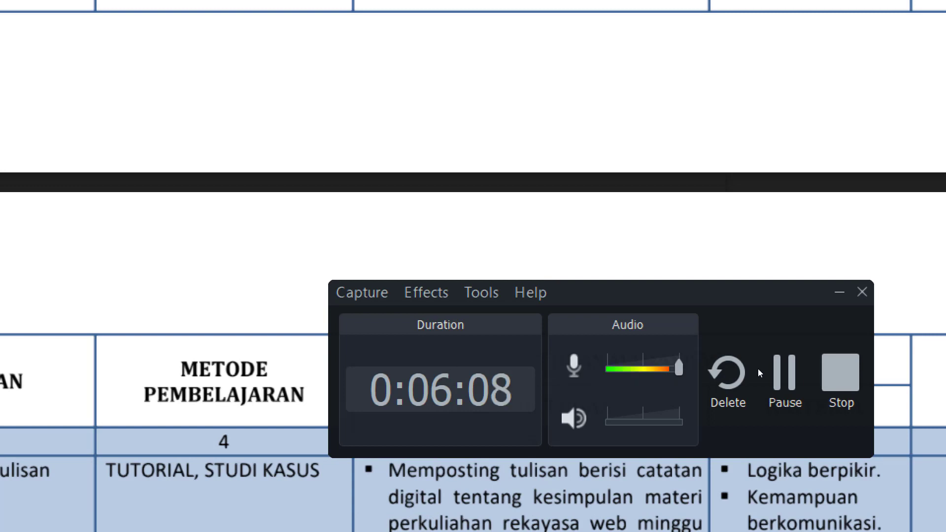
left_click(840, 292)
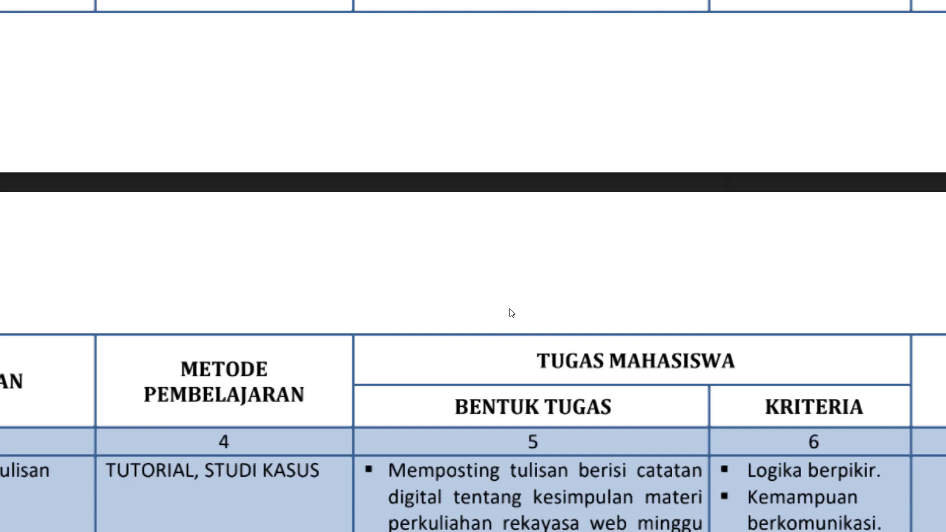
scroll(490, 296, "up", 2)
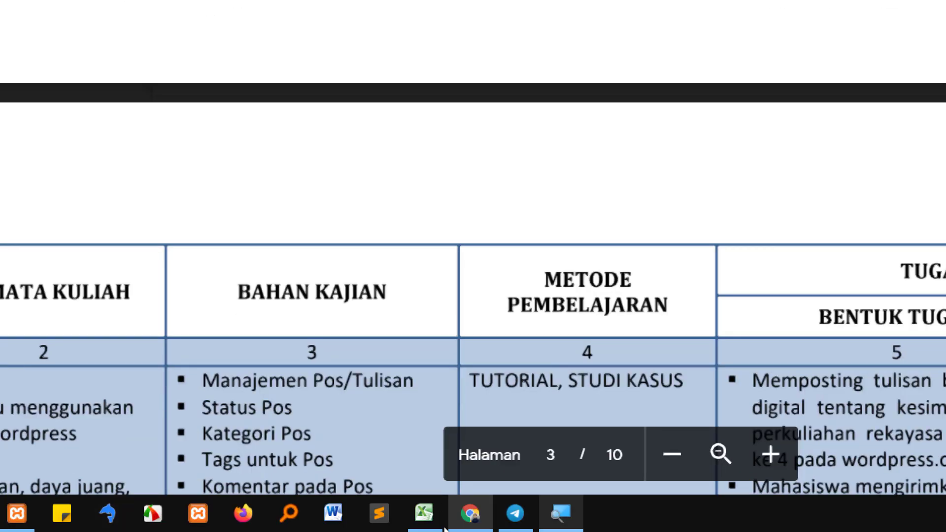
left_click(560, 513)
left_click(731, 171)
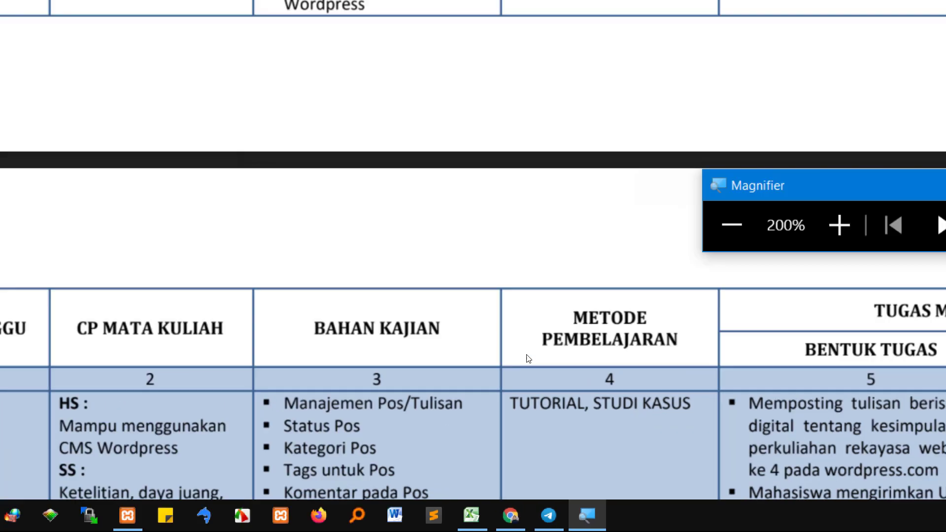
mouse_move(36, 523)
left_click(66, 490)
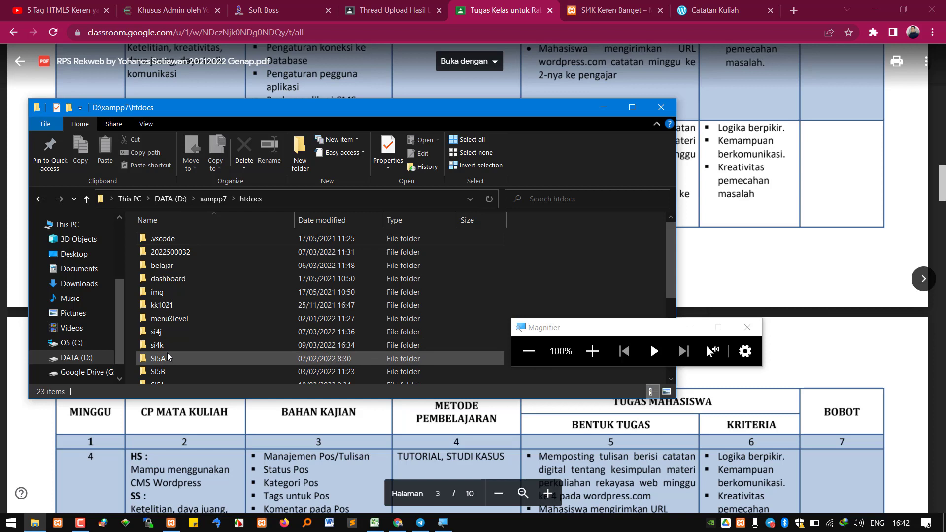
Select the si4k project folder in D:\xampp7\htdocs using the arrow keys
left_click(168, 347)
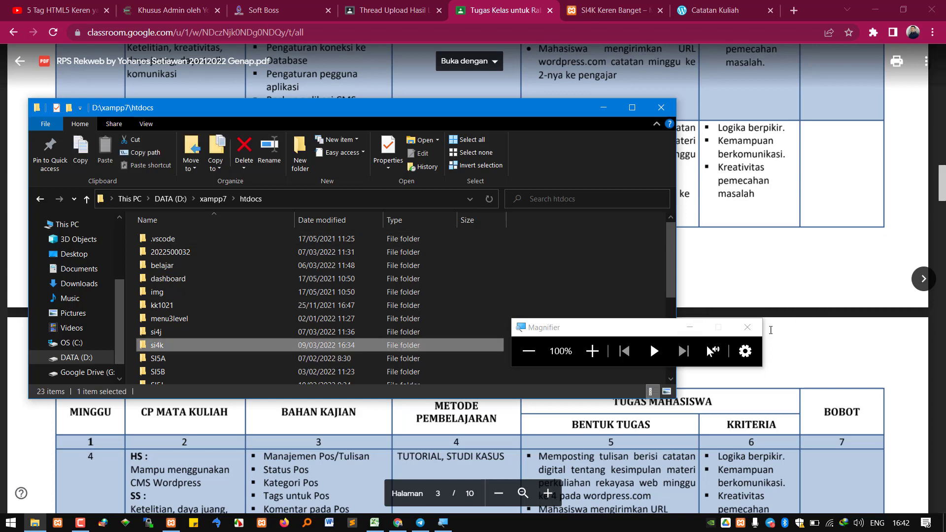
left_click(592, 350)
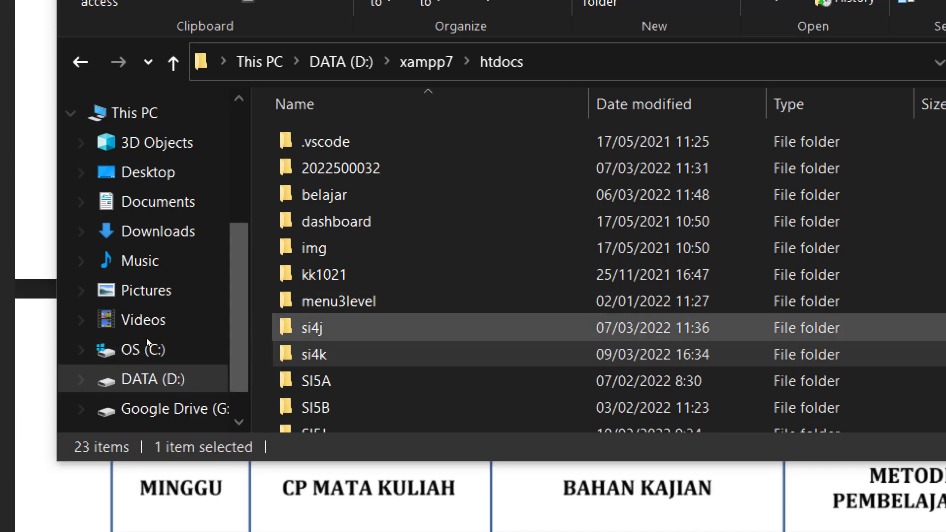
key("Down")
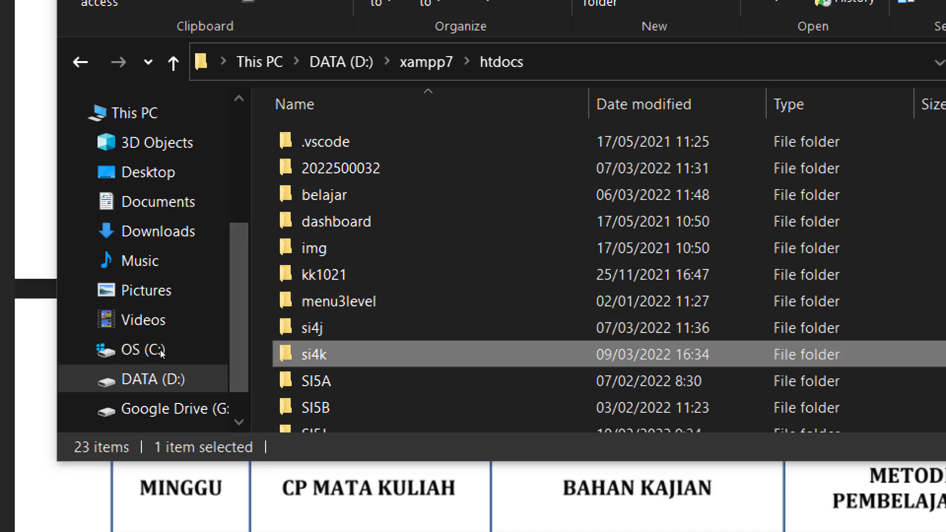
key("Down")
key("Up")
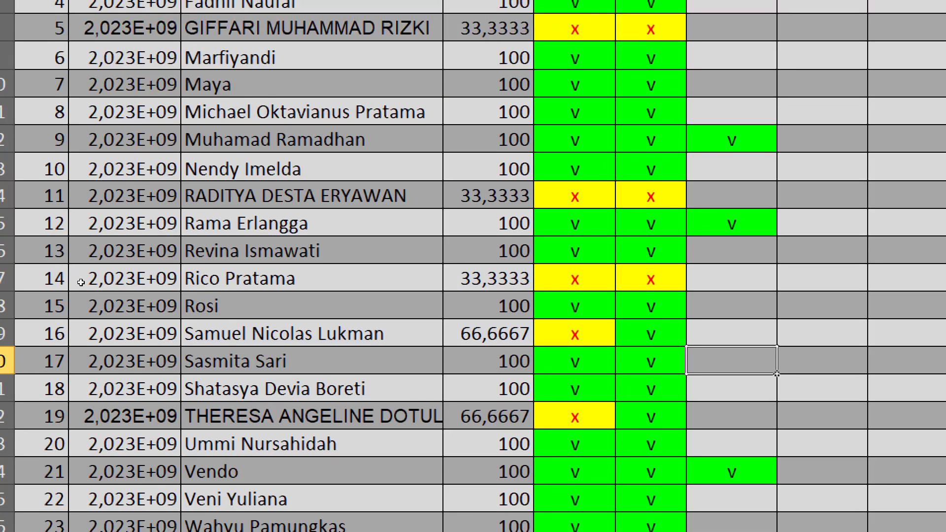
Copy the student's ID from Excel row 9 and rename the si4k folder to that number
left_click(74, 143)
key("ctrl+c")
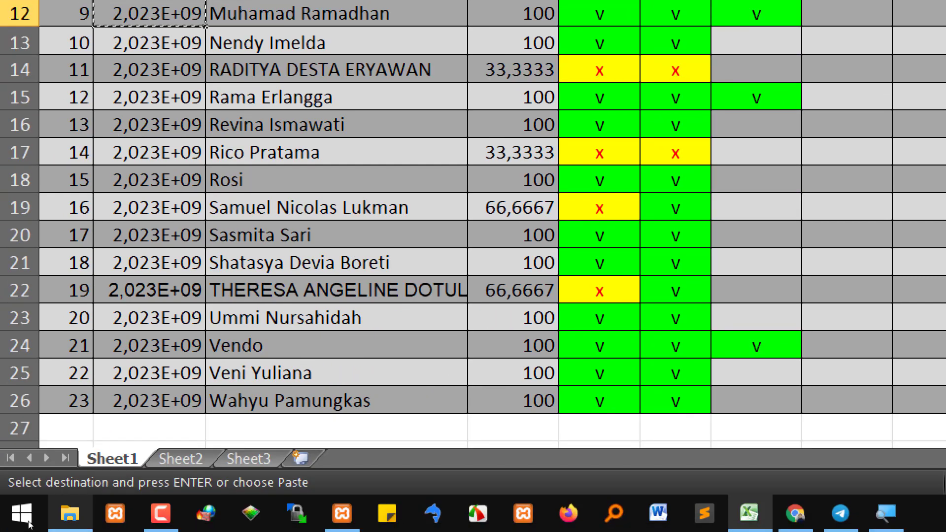
left_click(67, 474)
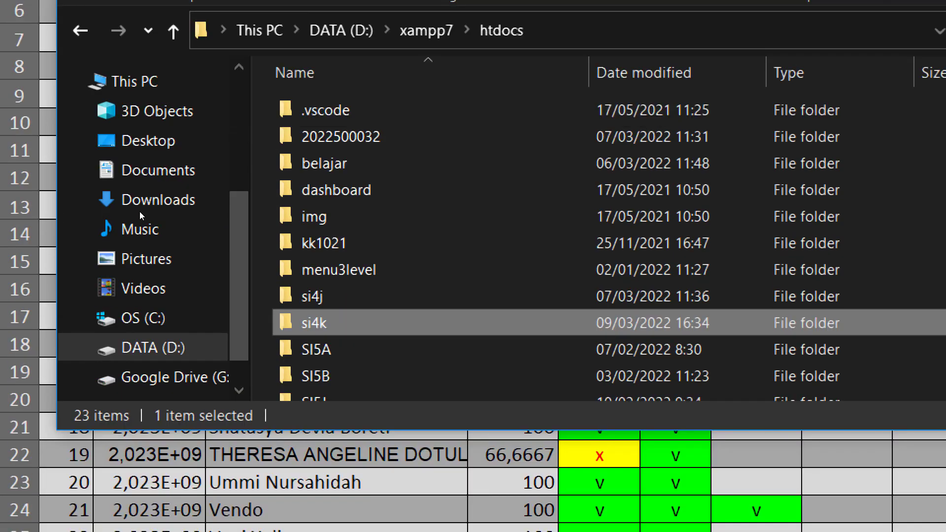
key("F2")
key("ctrl+v")
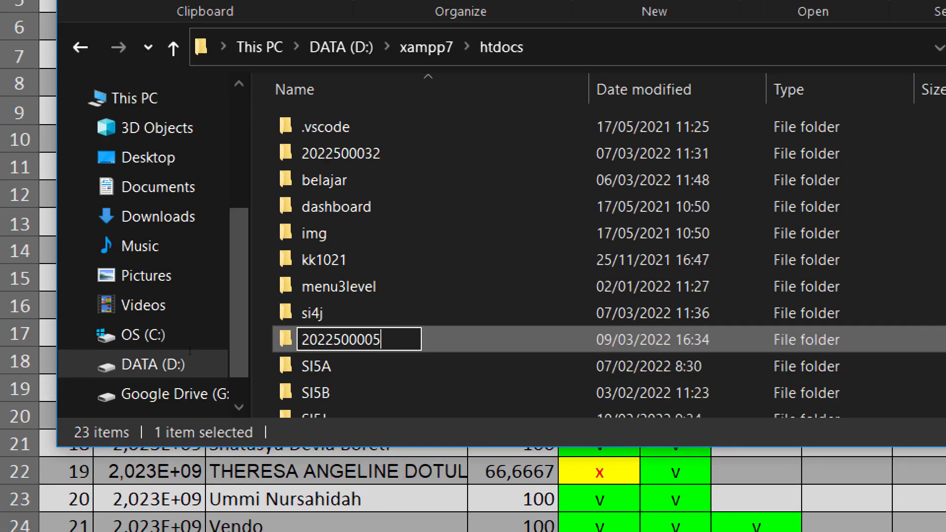
key("Return")
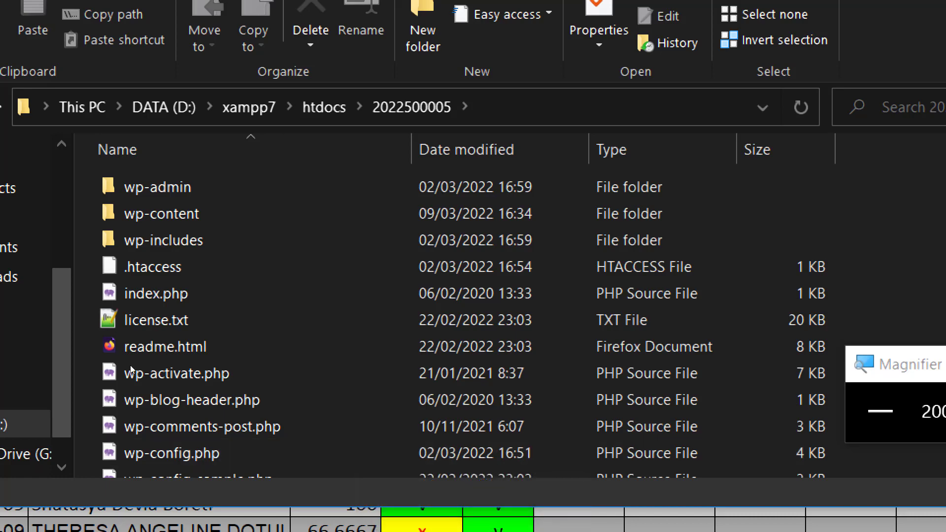
Go up from the renamed project folder to the htdocs listing with Alt+Up
key("alt+Up")
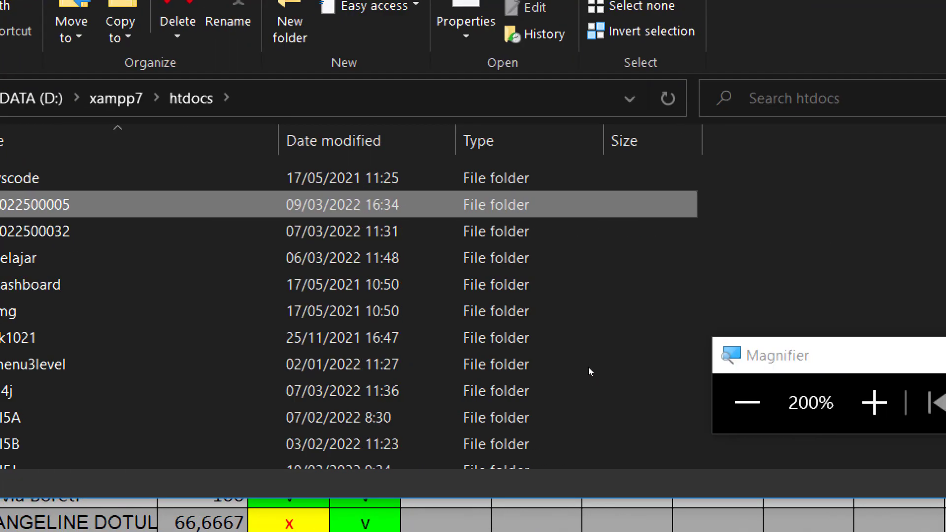
Check in XAMPP Control Panel that Apache and MySQL are running, then return to the attendance spreadsheet
left_click(527, 357)
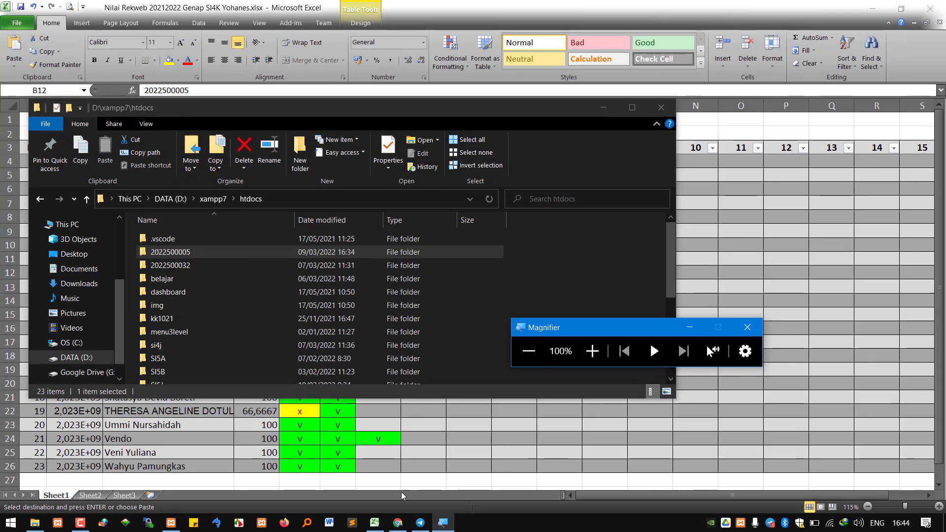
mouse_move(397, 525)
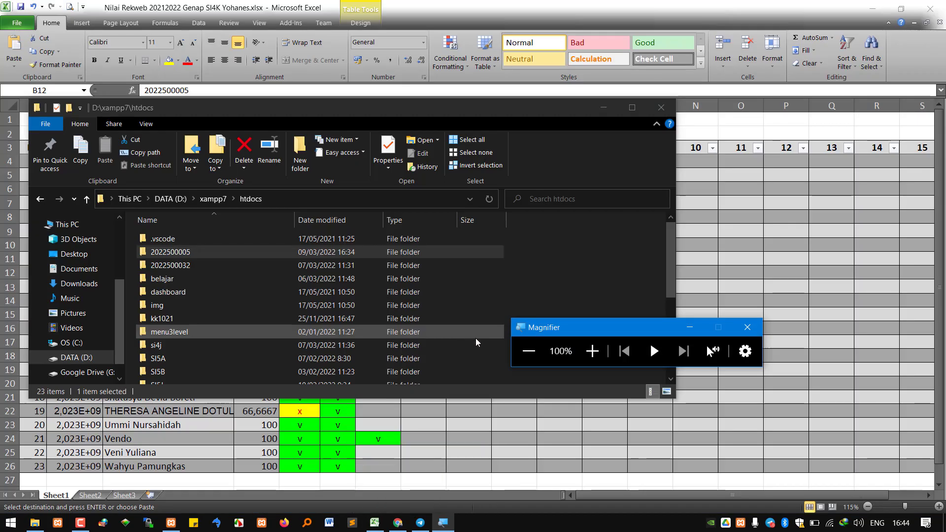
left_click(171, 523)
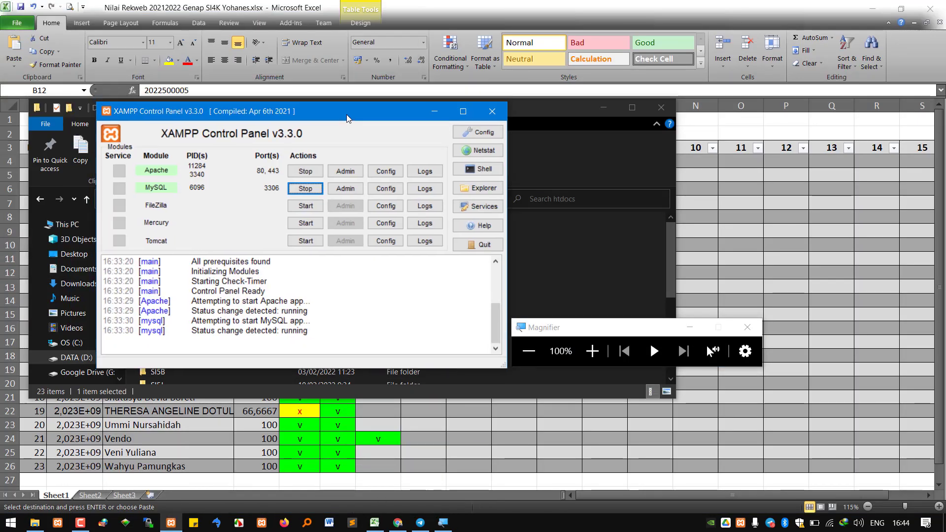
left_click_drag(251, 9, 348, 116)
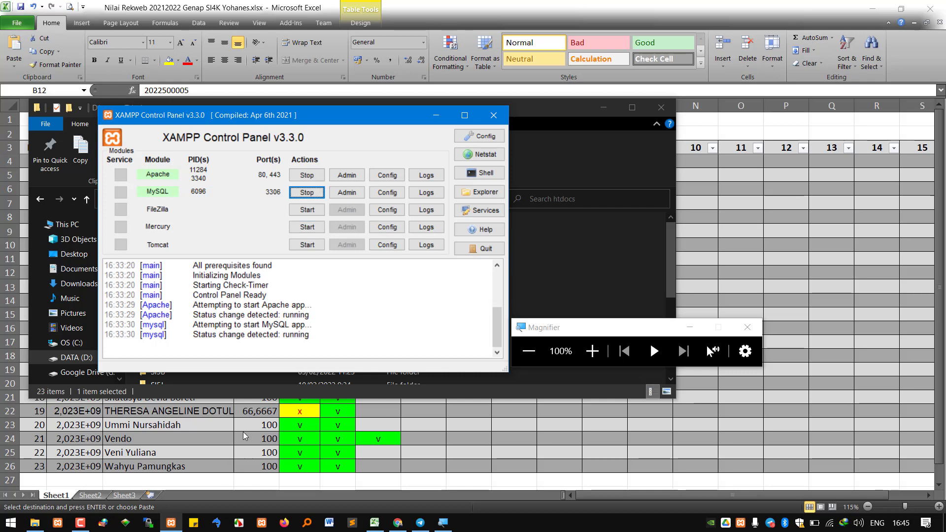
left_click(379, 433)
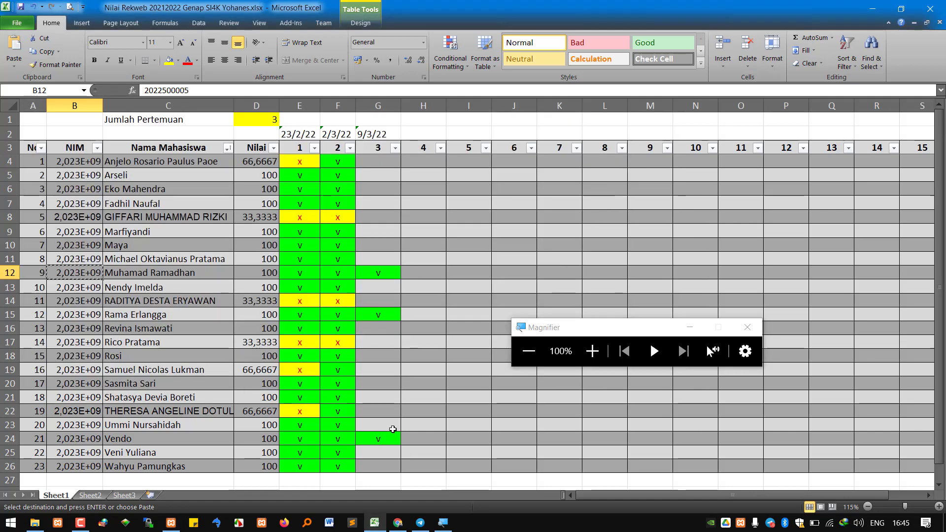
Copy the green v marks from F4 and F7 into G4 and G7
left_click(381, 370)
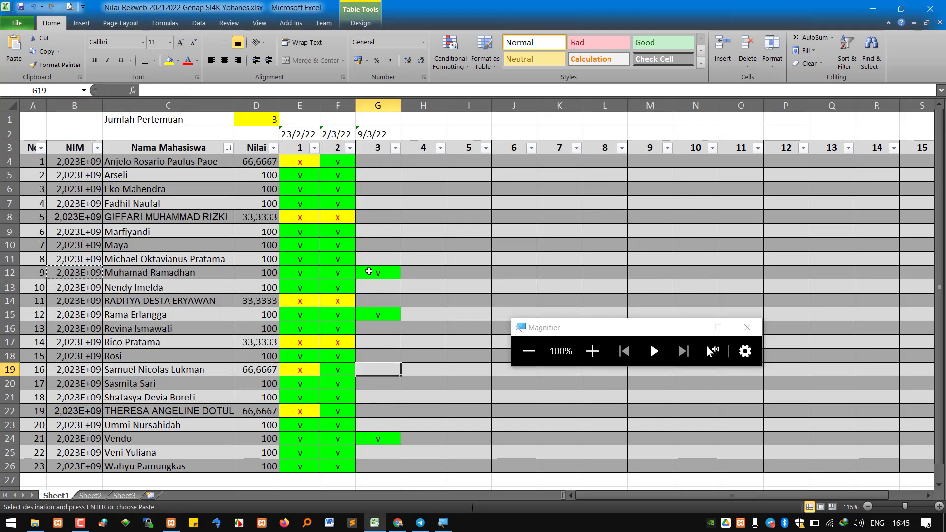
left_click(370, 290)
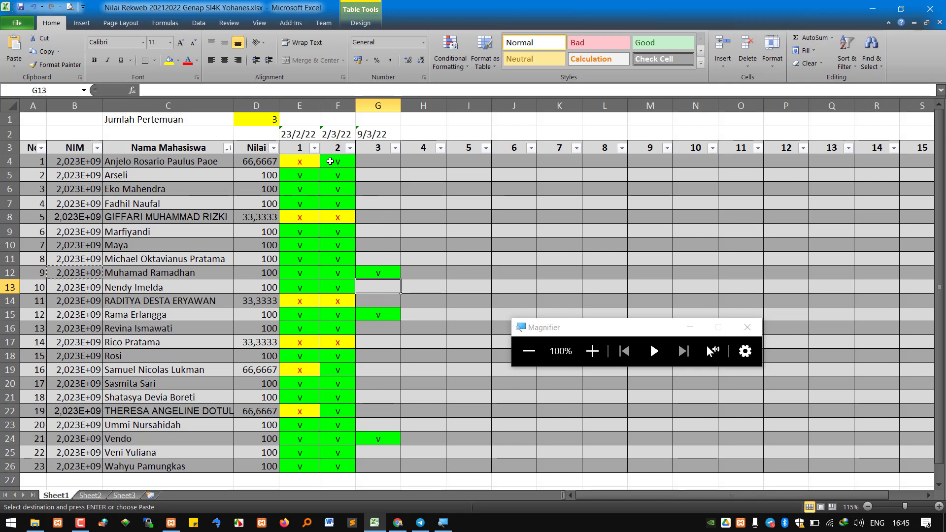
left_click(330, 161)
key("ctrl+c")
left_click(387, 161)
key("ctrl+v")
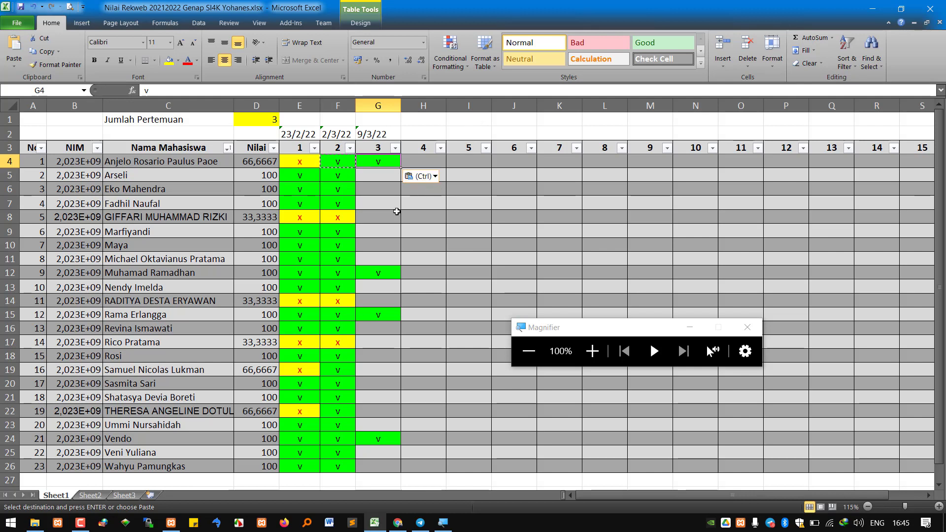
left_click(338, 200)
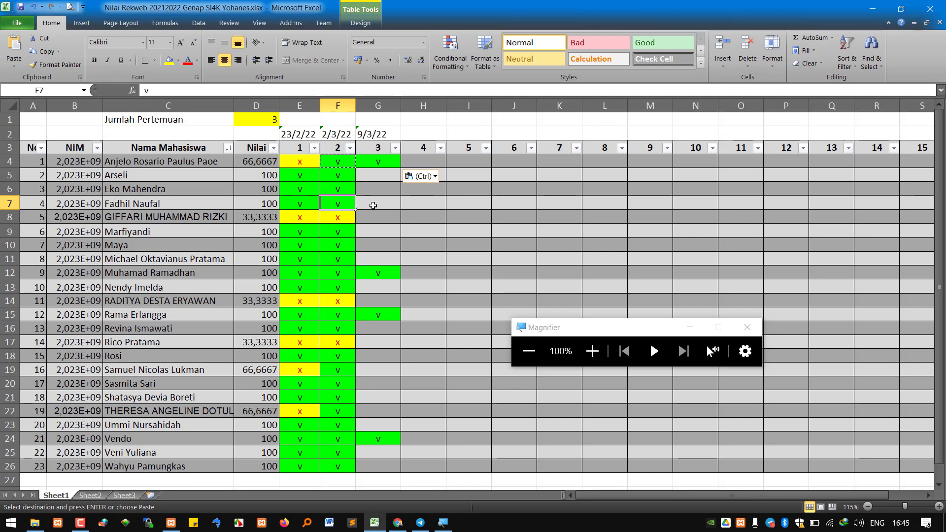
key("ctrl+c")
left_click(373, 205)
key("ctrl+v")
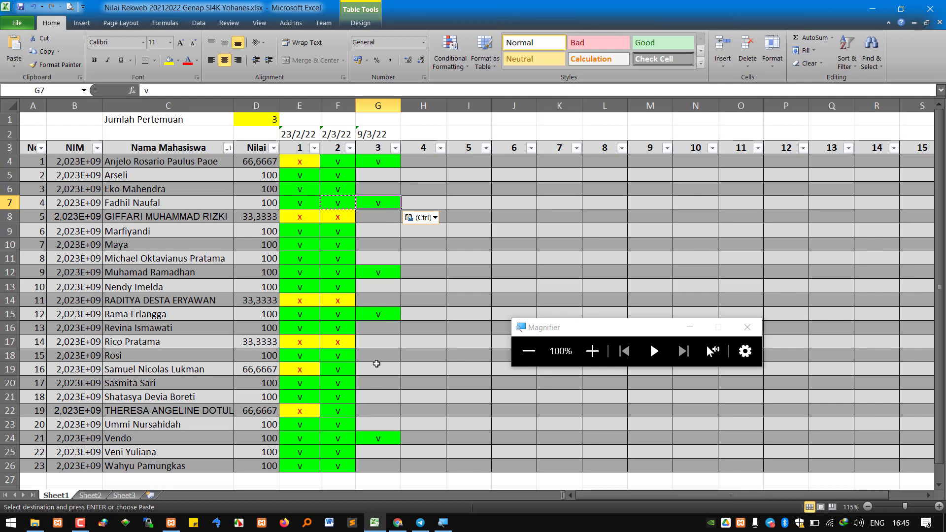
Copy the green v mark from F13 into G14 and end copy mode
left_click(387, 301)
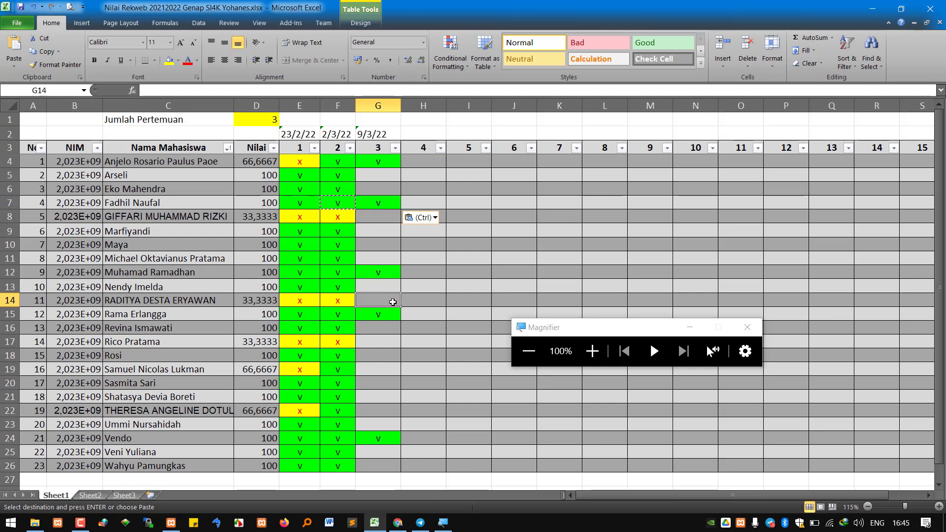
left_click(338, 286)
key("ctrl+c")
left_click(379, 298)
key("ctrl+v")
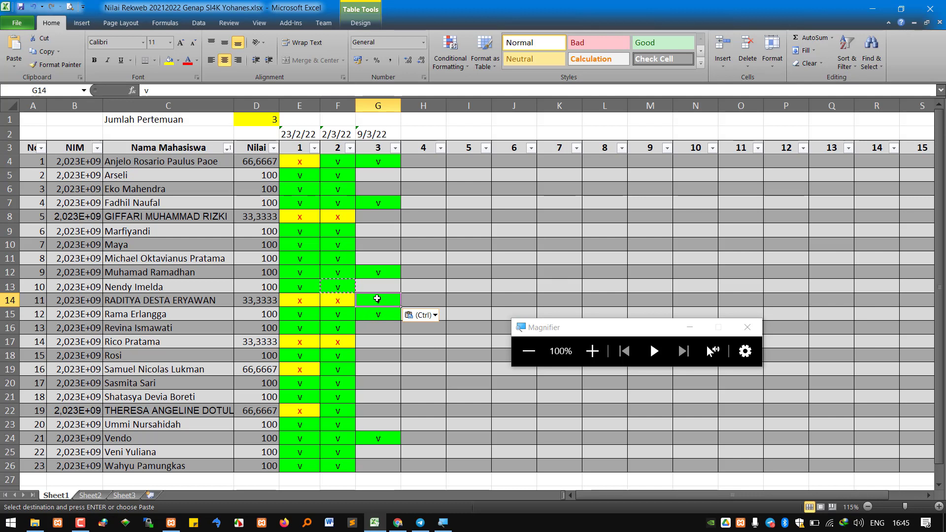
key("Escape")
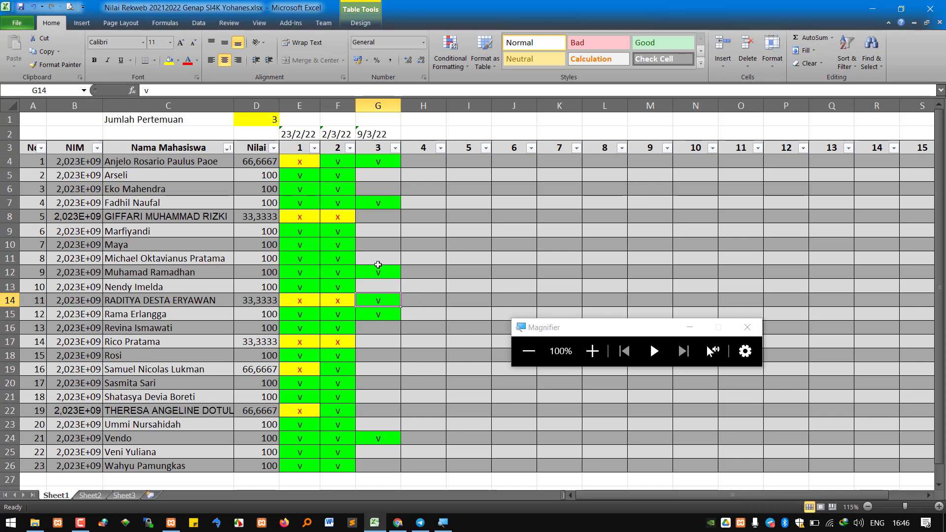
Copy the green v mark from G12 into G13 and G9
left_click(377, 264)
key("ctrl+c")
left_click(383, 272)
key("ctrl+c")
left_click(385, 287)
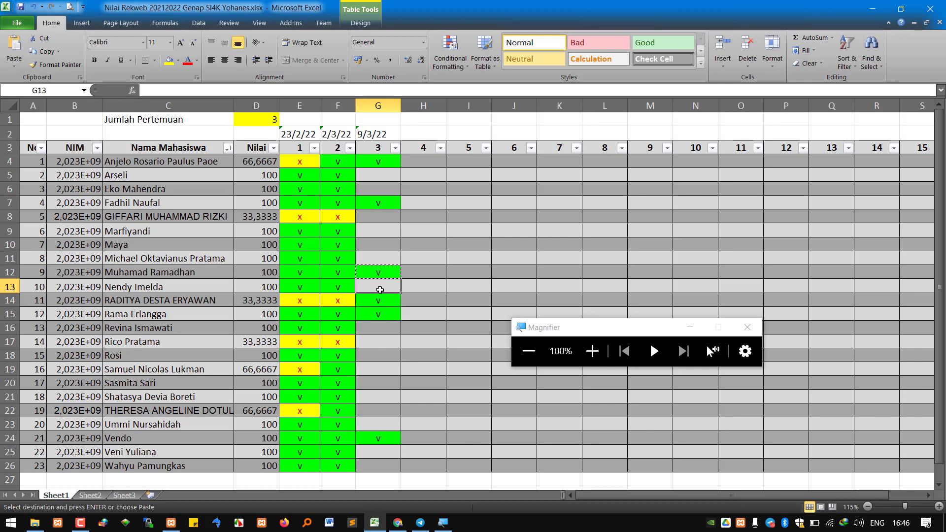
key("ctrl+v")
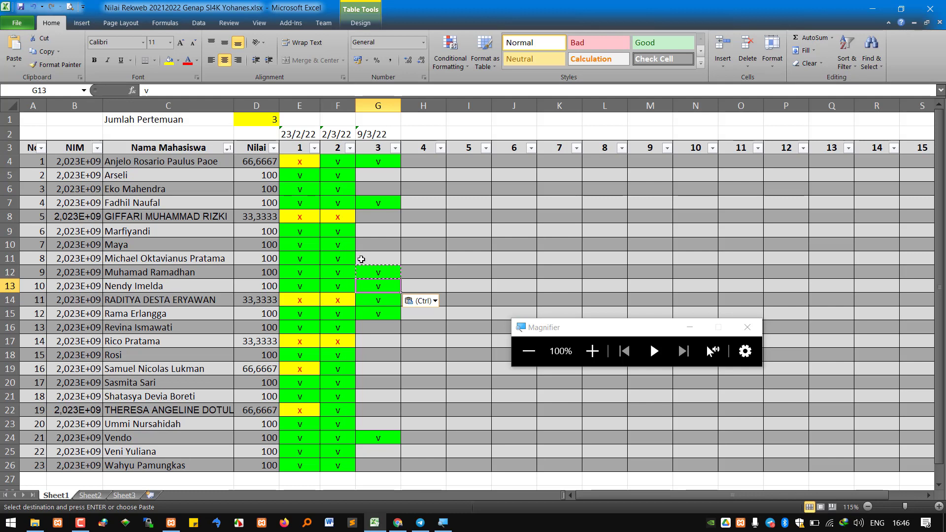
left_click(375, 229)
key("ctrl+v")
key("Escape")
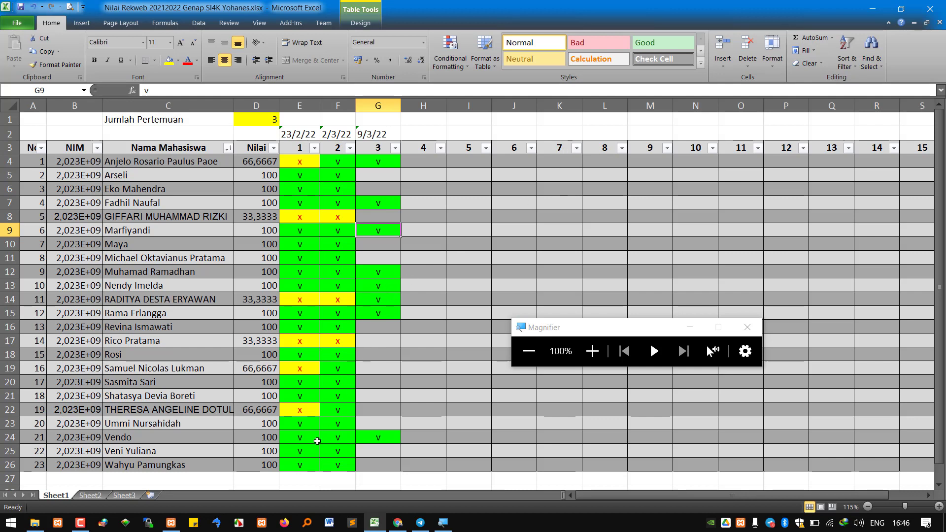
Copy the green v mark from F25 into G25, then bring the htdocs folder window forward
left_click(336, 456)
key("ctrl+c")
left_click(377, 452)
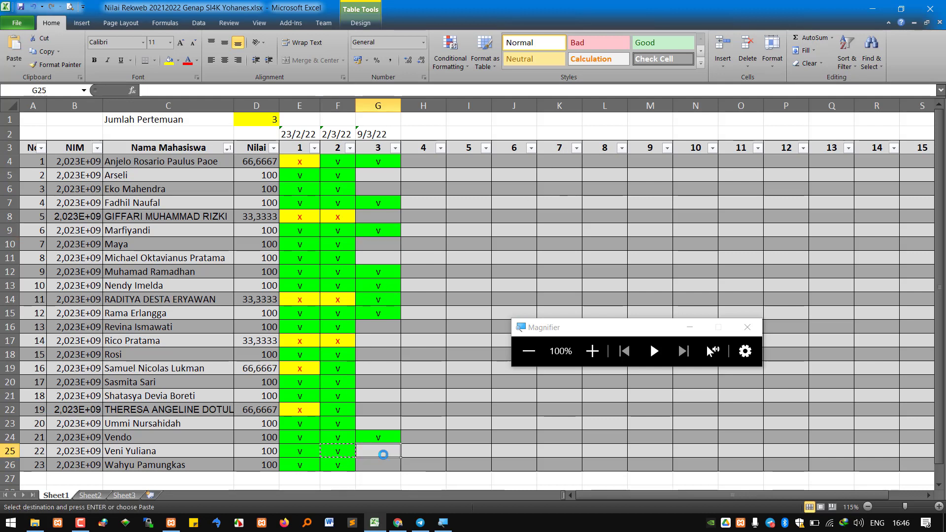
key("ctrl+v")
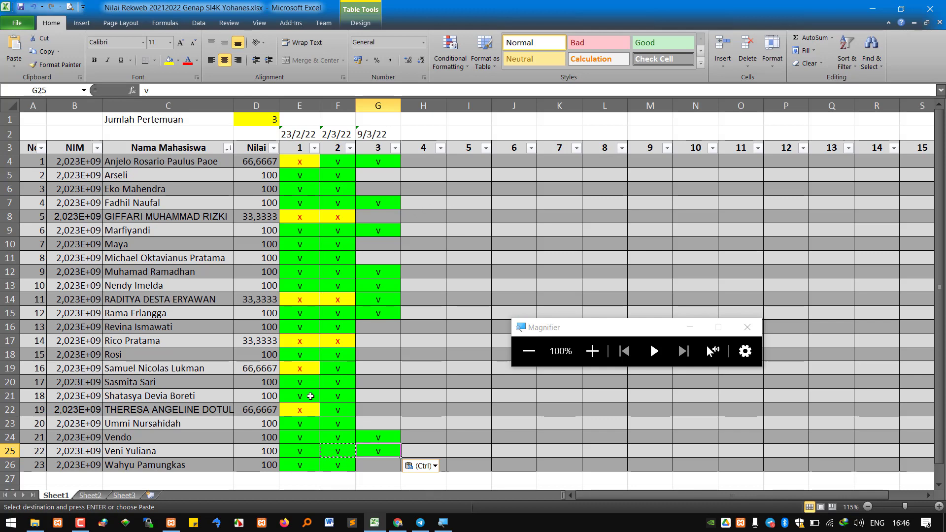
key("ctrl")
left_click(35, 523)
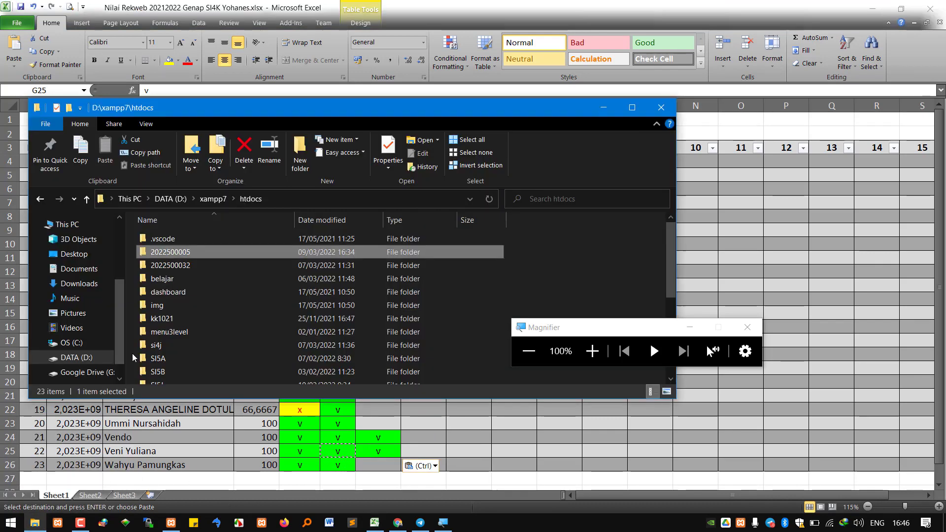
Open the SI4J Rekweb grades workbook from the desktop's 21.22.E > PENGAJARAN > REKWEB folder
left_click(943, 522)
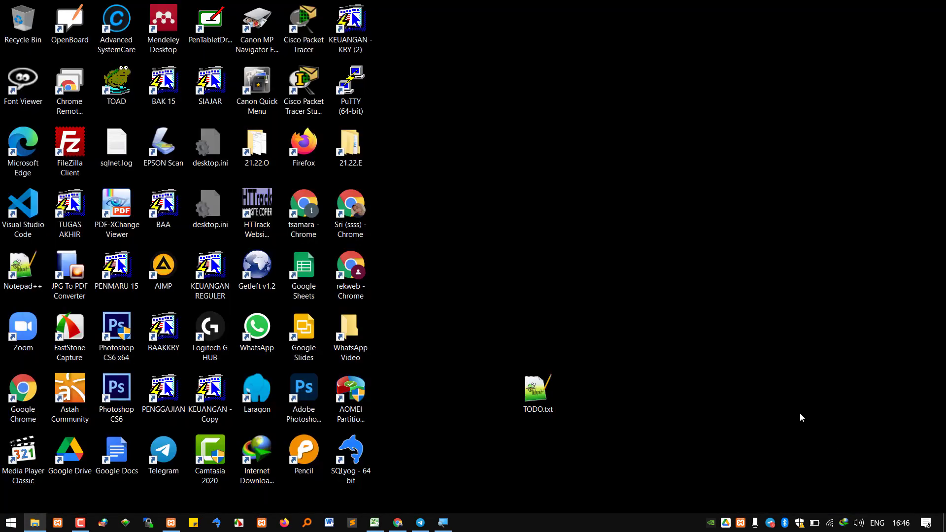
double_click(348, 144)
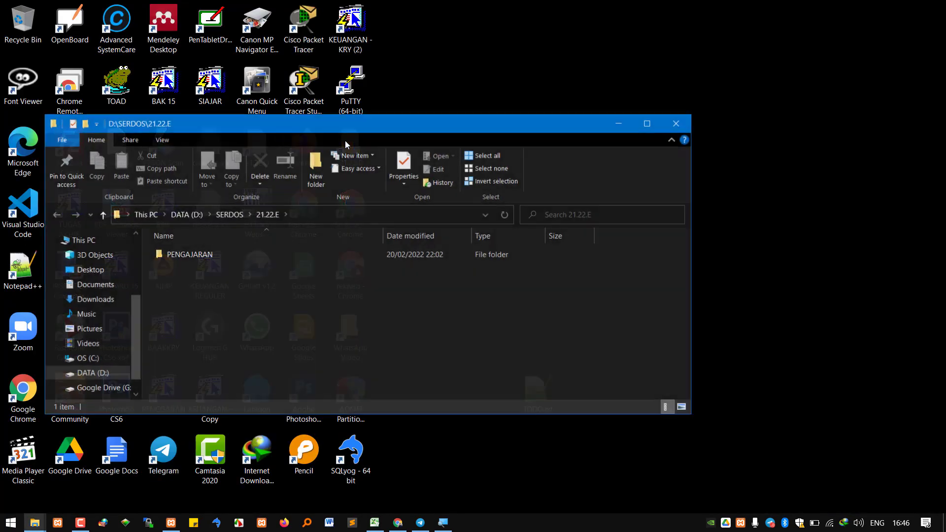
double_click(186, 254)
double_click(204, 273)
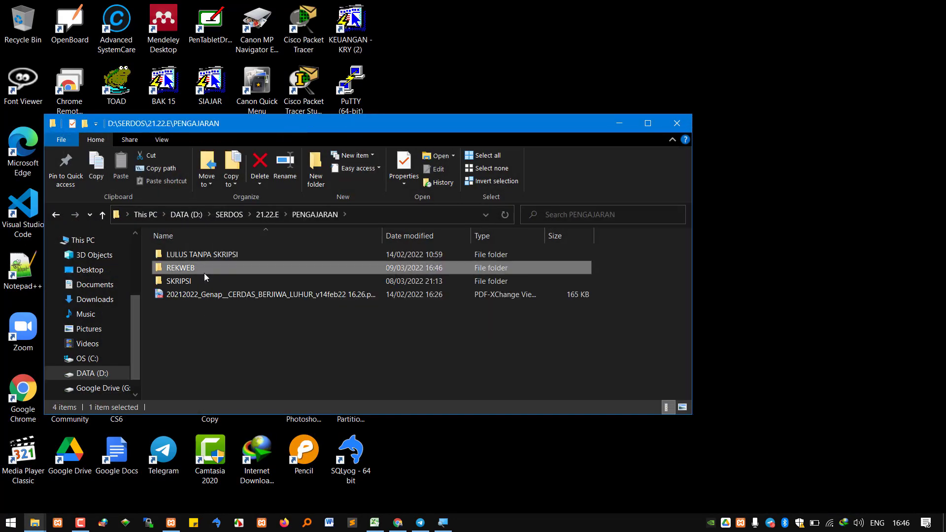
left_click(648, 123)
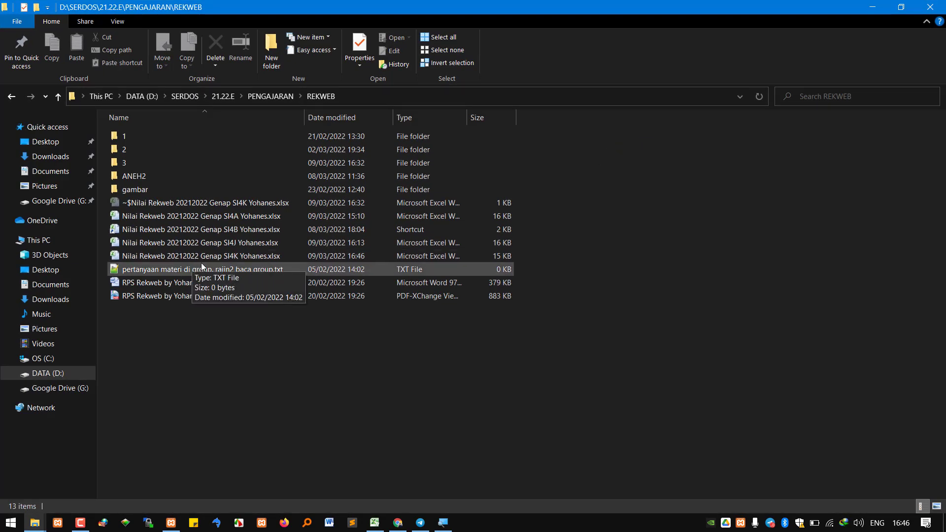
double_click(214, 248)
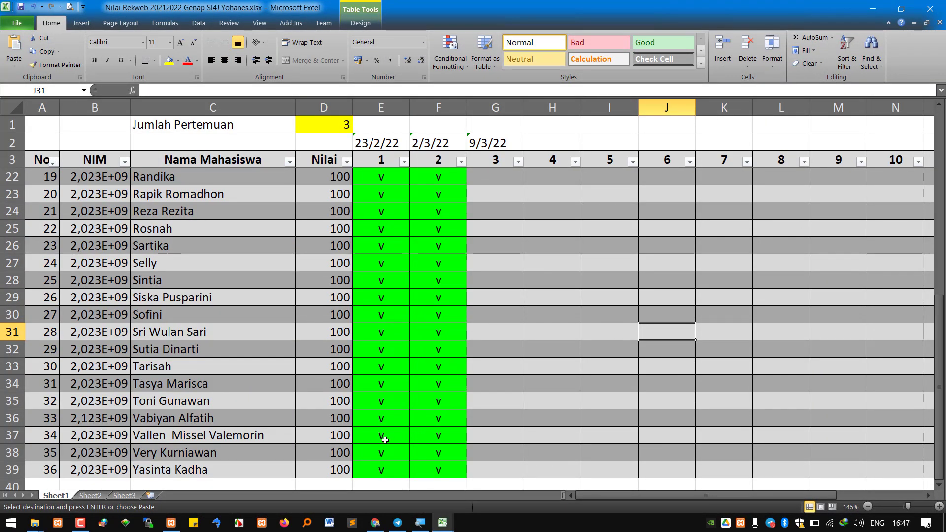
Copy the green v mark from F27 into G27 for student 24's meeting 3
left_click(159, 265)
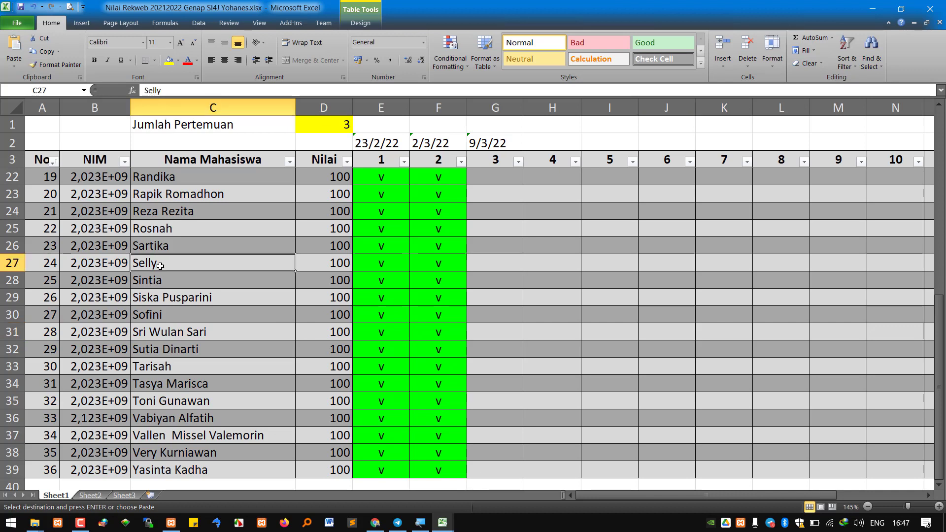
left_click(436, 261)
key("ctrl+c")
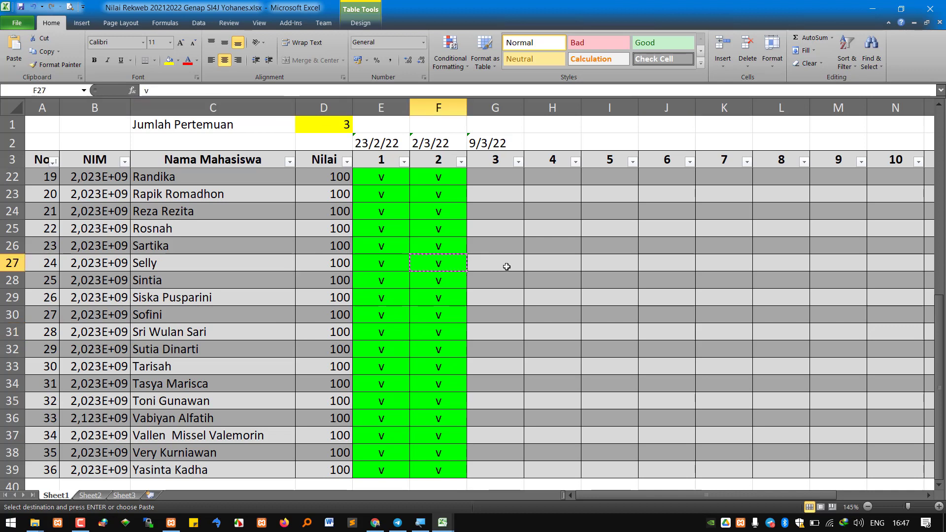
left_click(508, 265)
key("ctrl+v")
key("Escape")
left_click(488, 295)
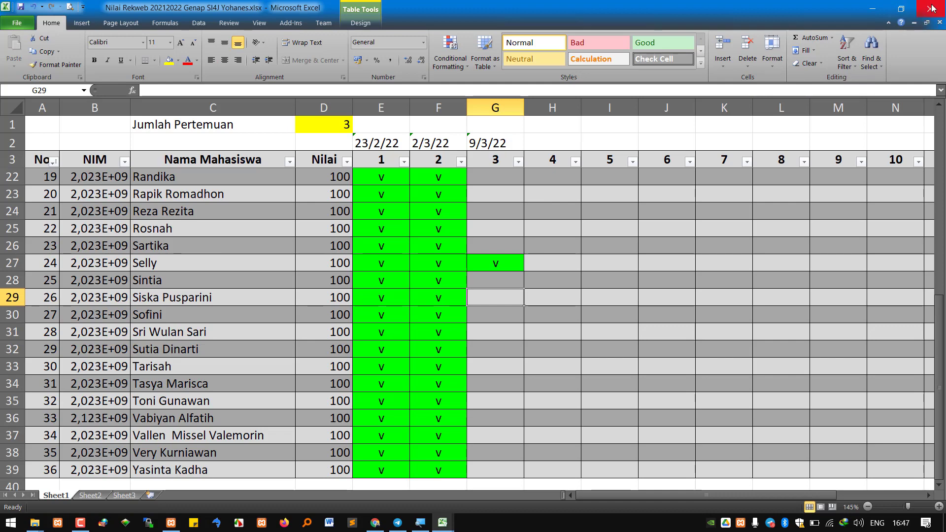
Close the SI4J workbook and copy the green v from F11 into G11 in the SI4K sheet
left_click(938, 23)
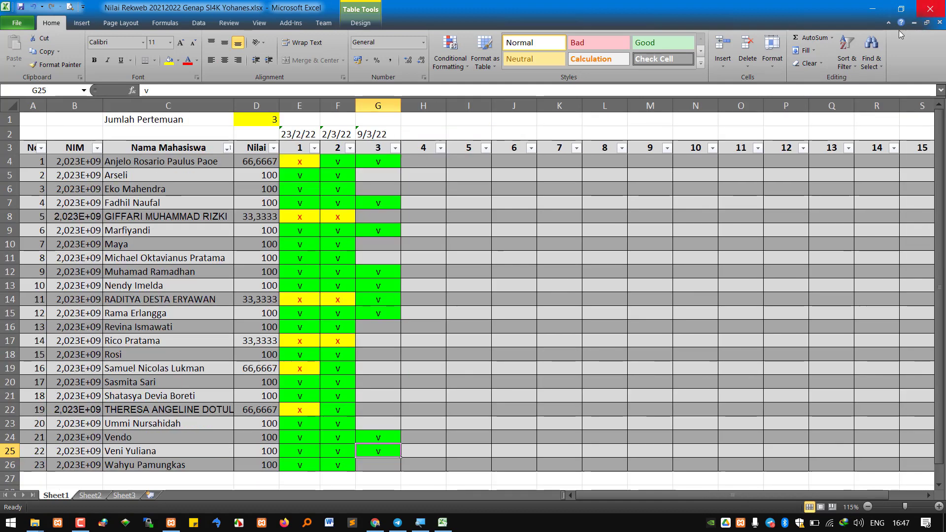
left_click(312, 268)
left_click(330, 259)
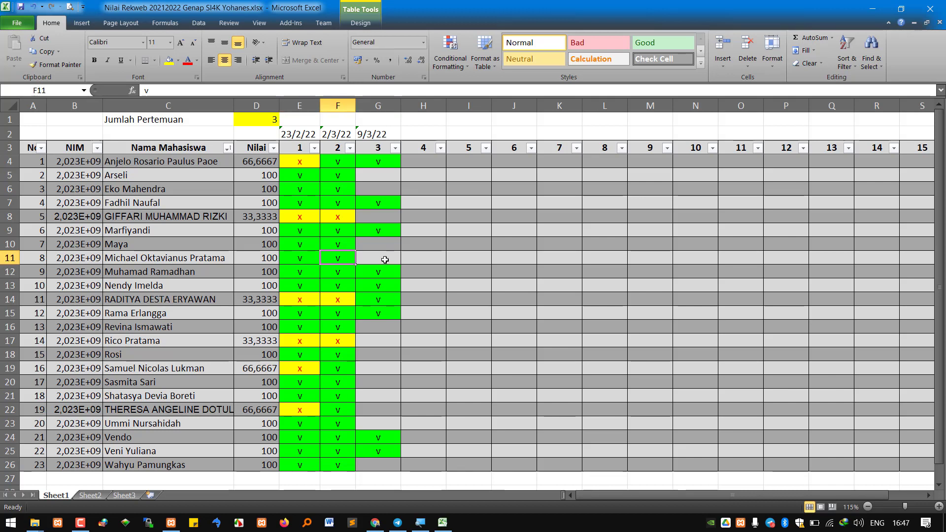
key("ctrl+c")
left_click(380, 257)
key("ctrl+v")
key("Escape")
left_click(383, 341)
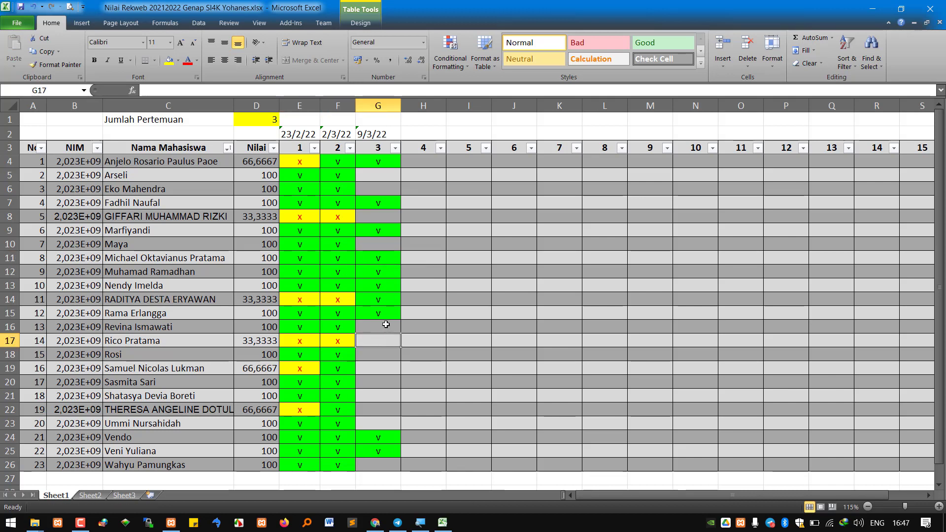
left_click(383, 326)
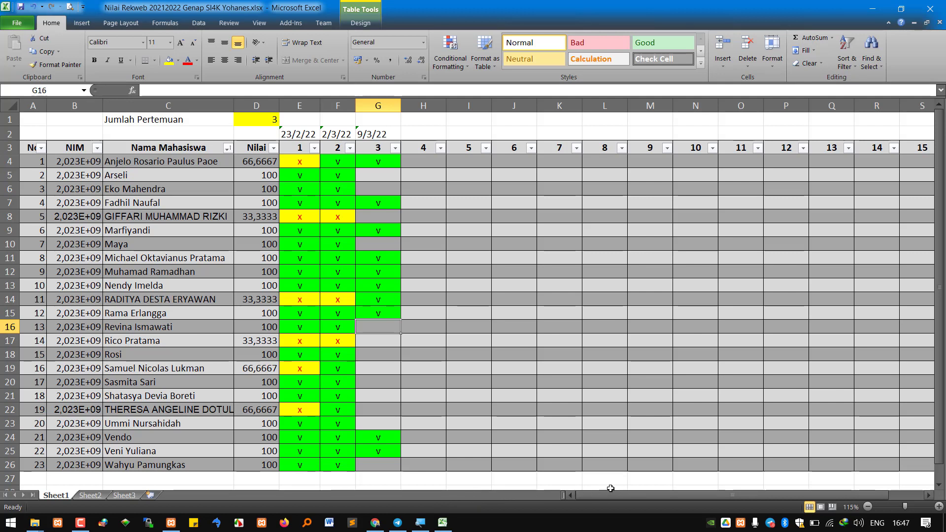
Close the extra folder window and bring the D:\xampp7\htdocs folder to the front
left_click(35, 522)
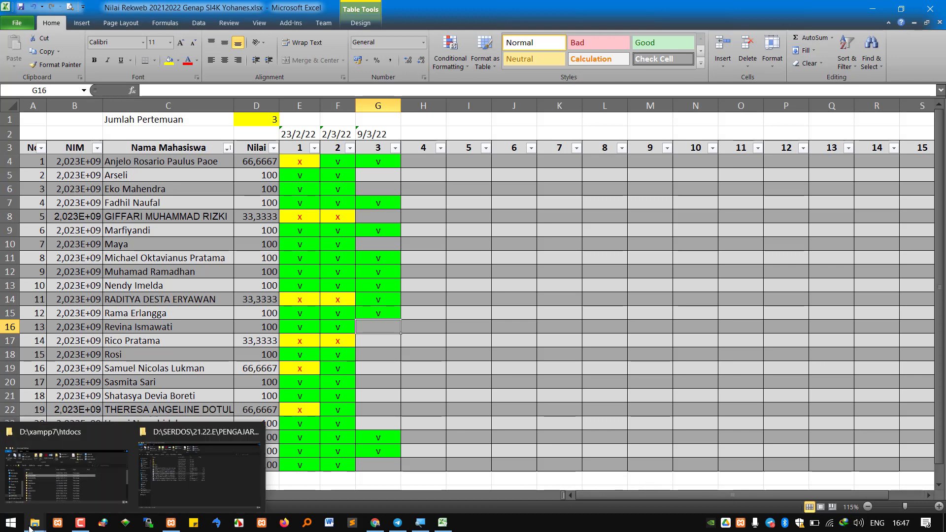
left_click(256, 432)
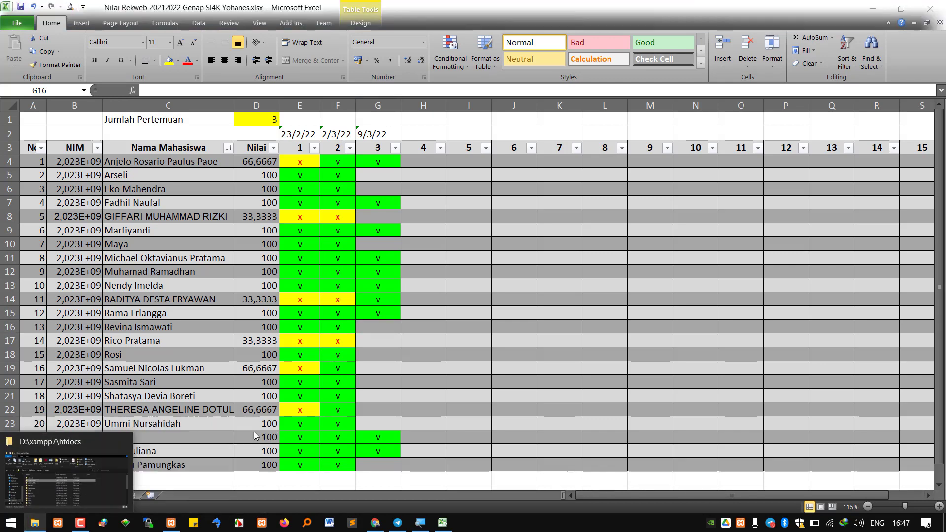
left_click(29, 483)
mouse_move(397, 522)
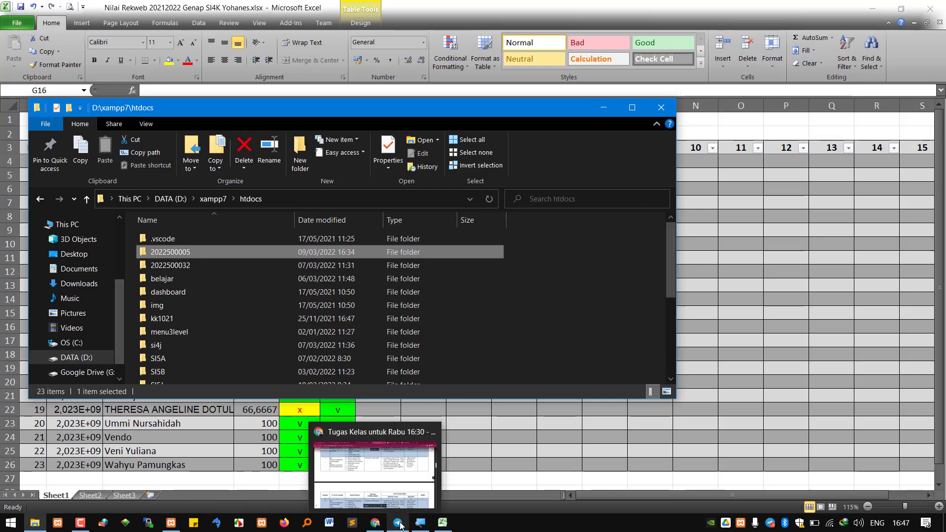
key("super+plus")
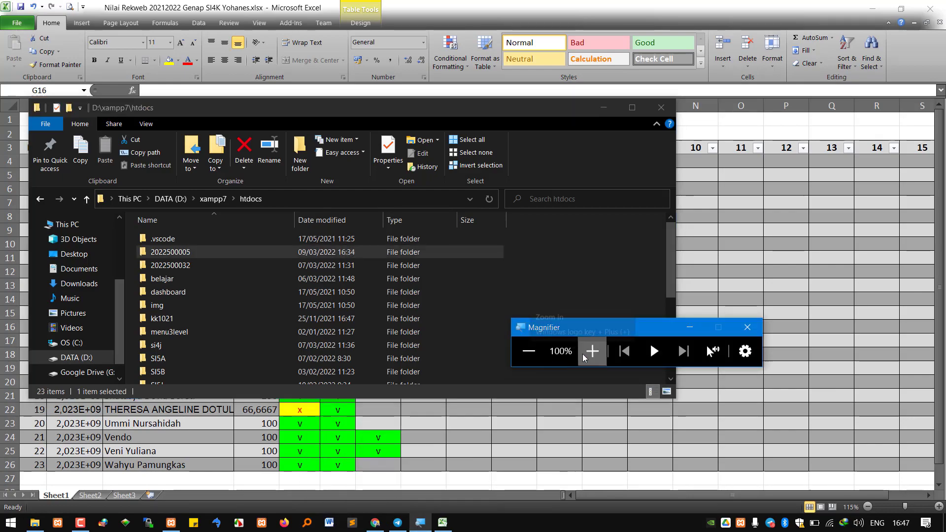
left_click(588, 352)
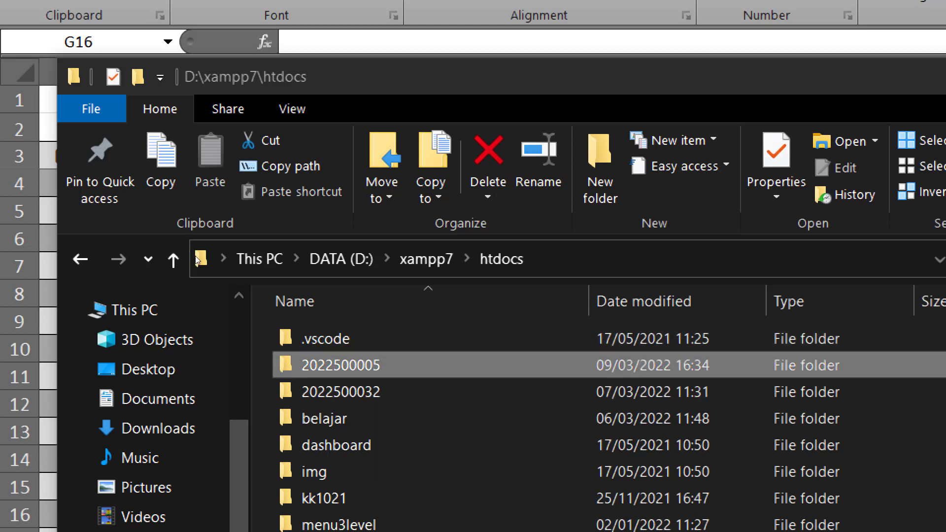
double_click(392, 365)
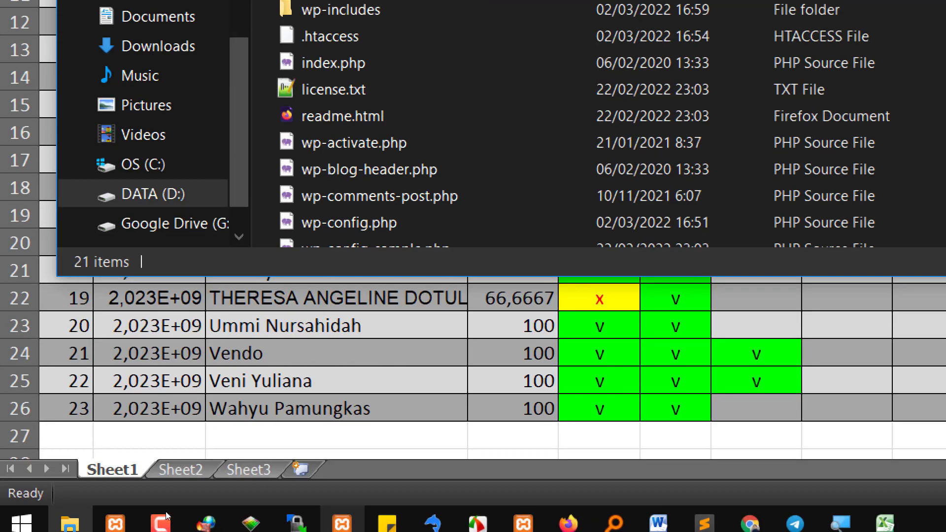
scroll(472, 173, "down", 1)
scroll(398, 207, "down", 3)
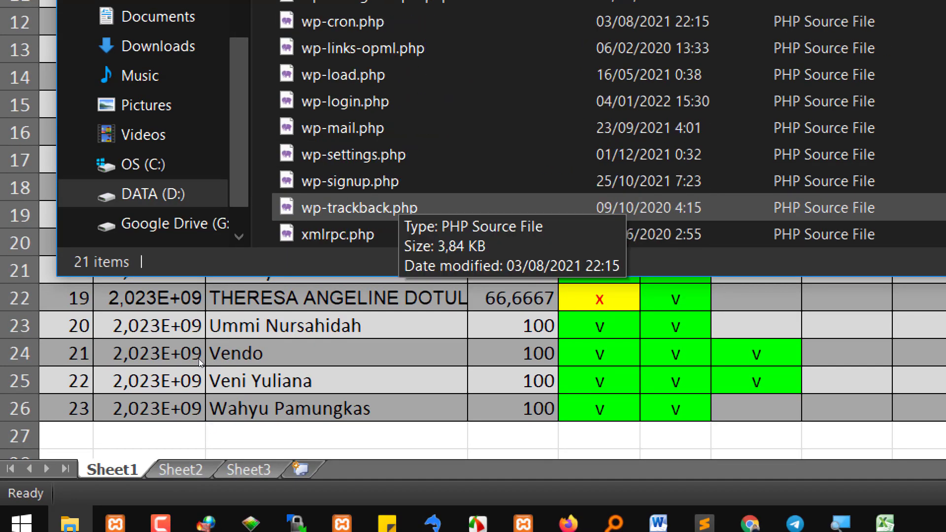
scroll(398, 187, "up", 3)
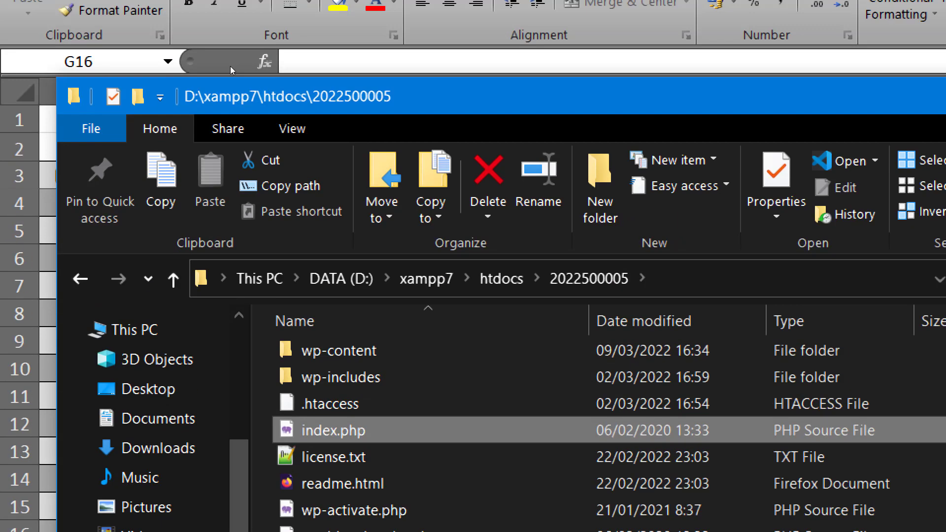
left_click(501, 280)
double_click(376, 323)
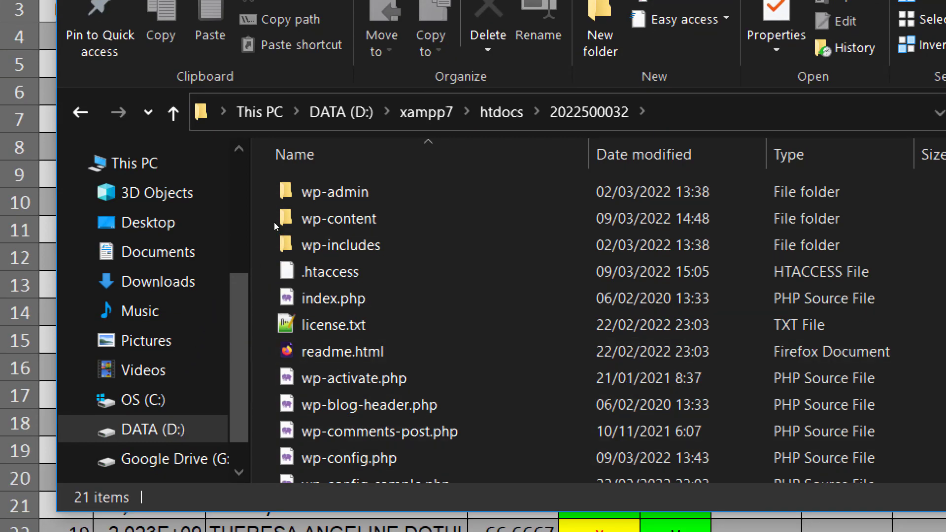
left_click(501, 112)
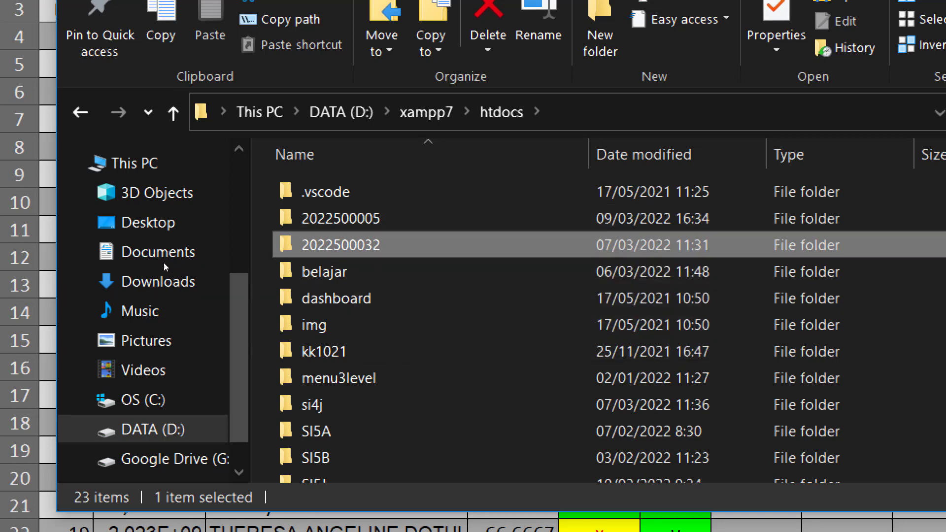
key("Up")
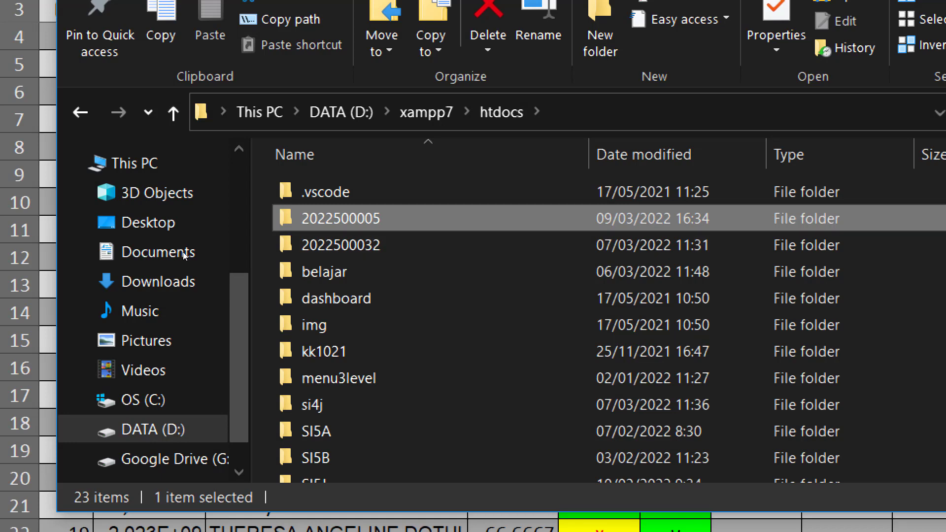
key("Return")
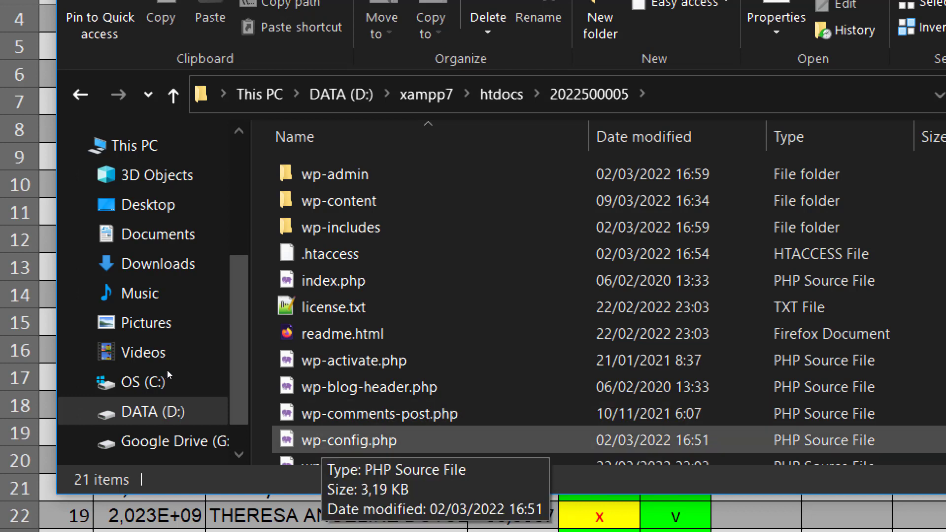
right_click(336, 440)
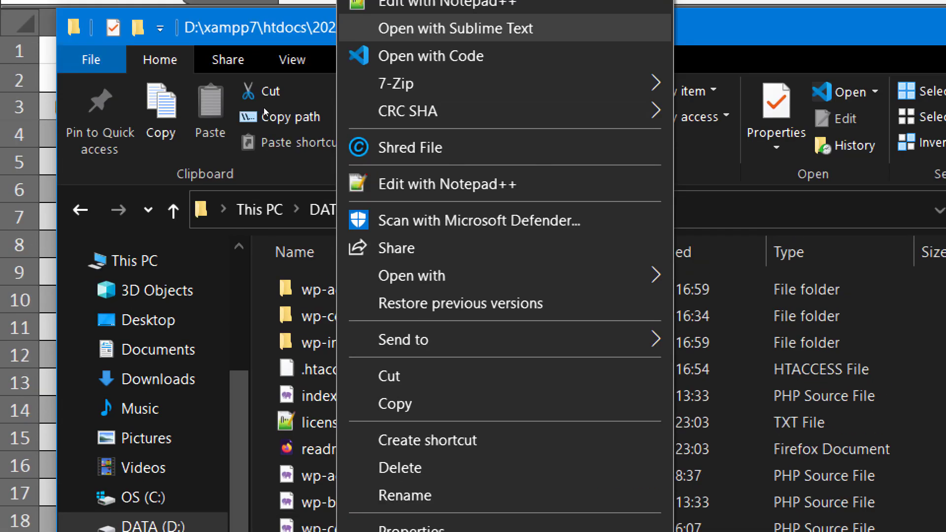
left_click(537, 28)
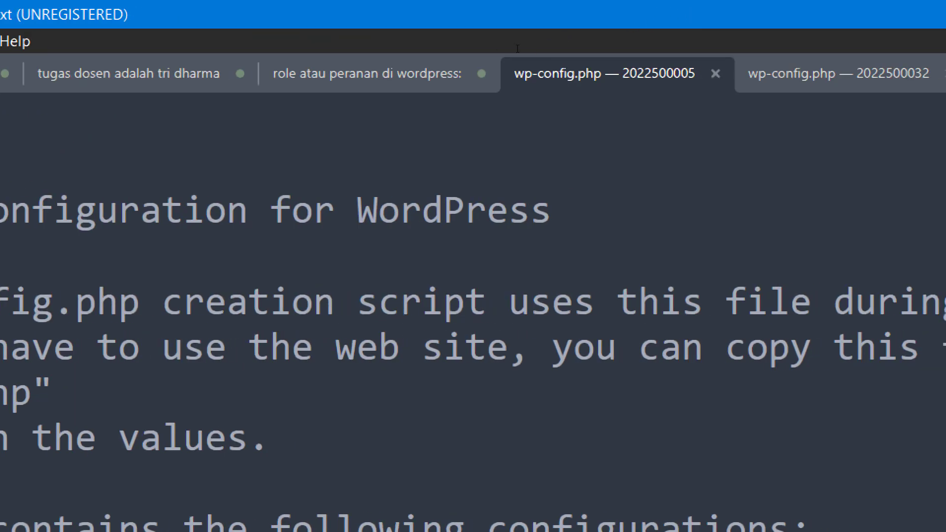
left_click(714, 36)
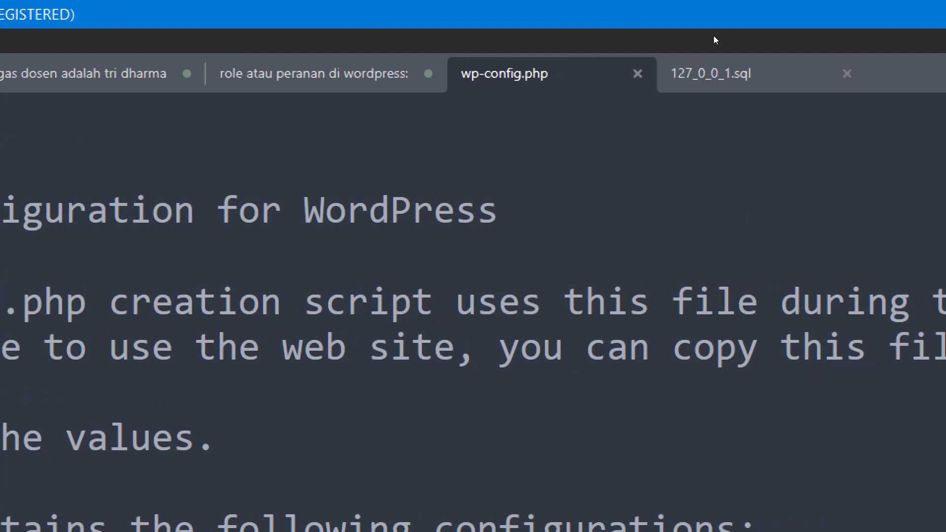
left_click(693, 36)
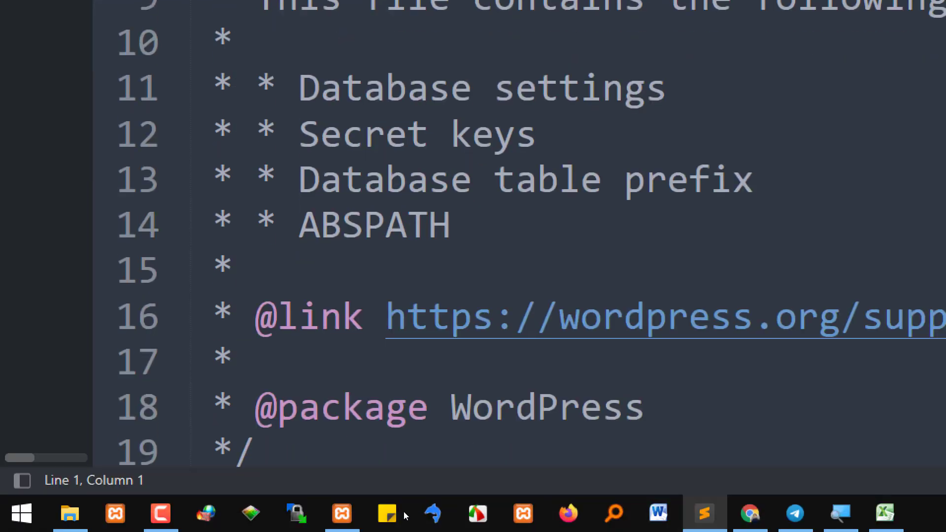
Copy the DB_NAME value db_2122e_si4k and bring XAMPP Control Panel forward
scroll(387, 403, "down", 3)
double_click(757, 227)
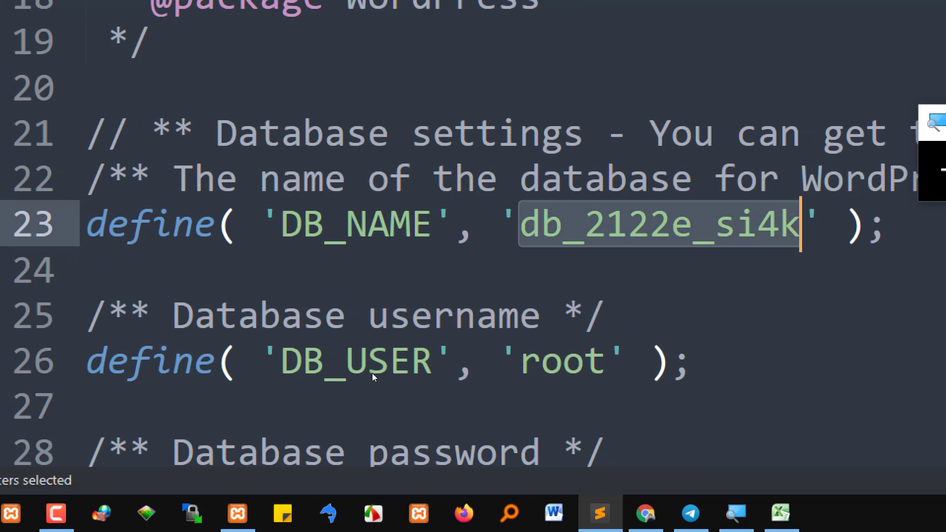
right_click(641, 216)
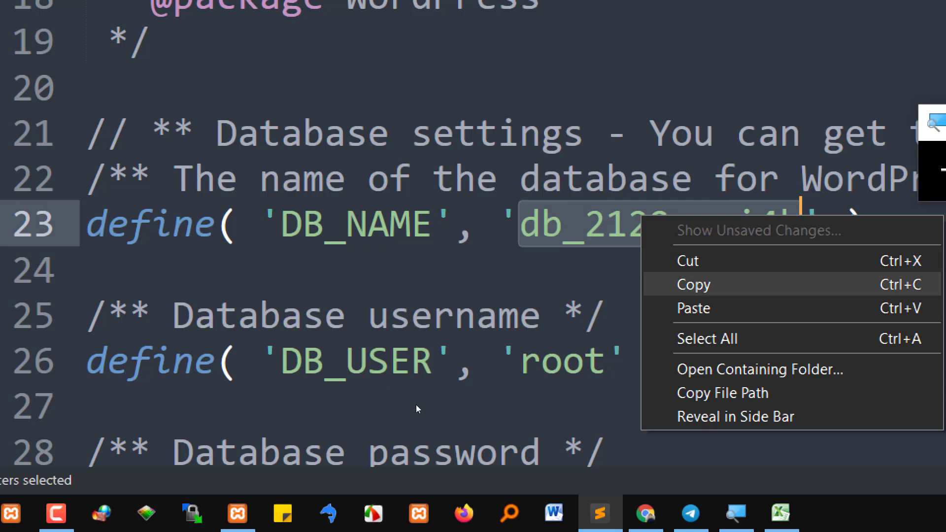
left_click(693, 285)
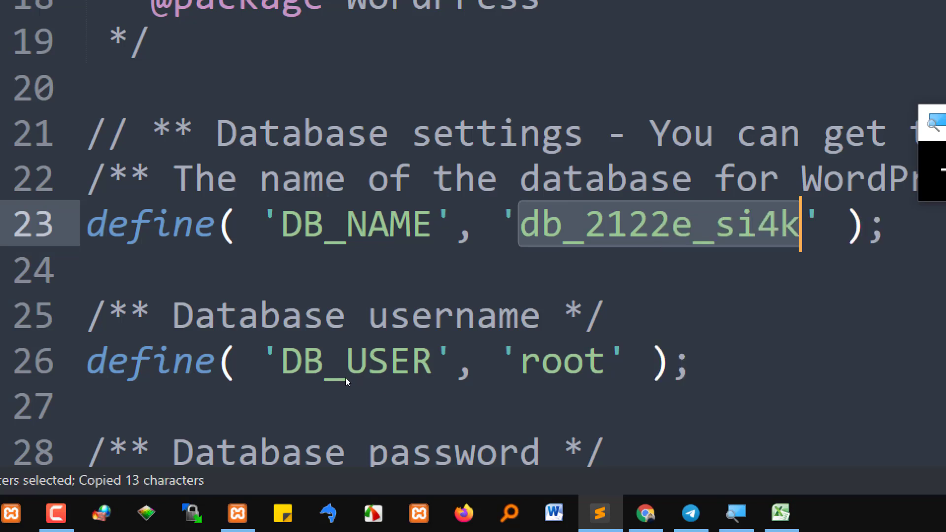
right_click(609, 215)
left_click(646, 284)
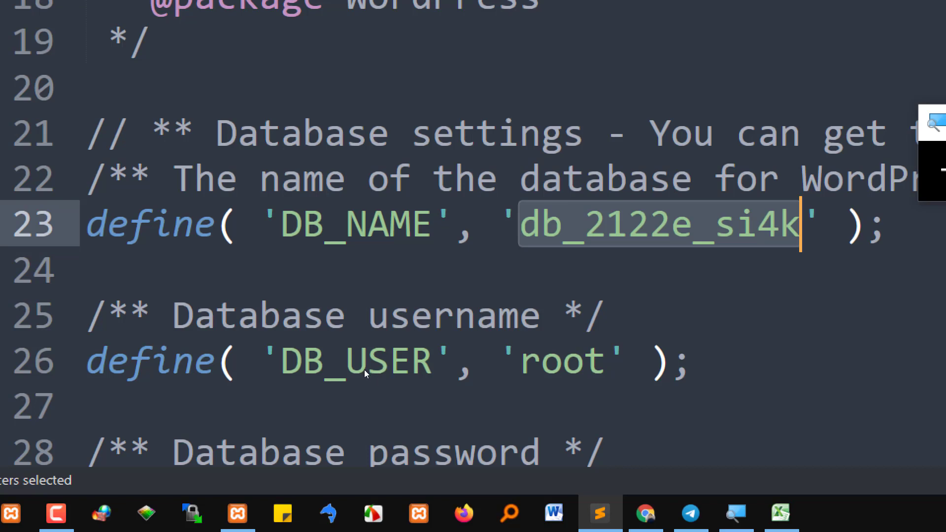
left_click(238, 514)
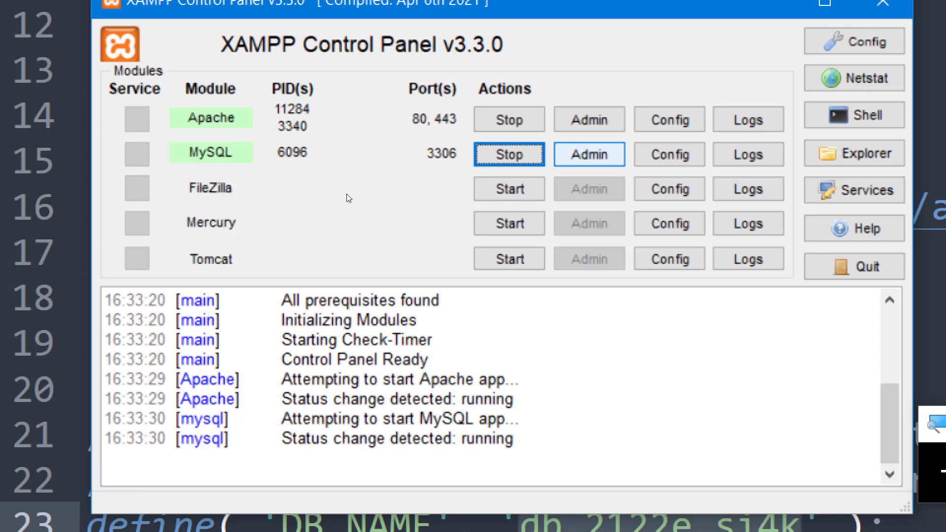
Launch phpMyAdmin from the MySQL row's Admin button in XAMPP Control Panel
left_click(589, 154)
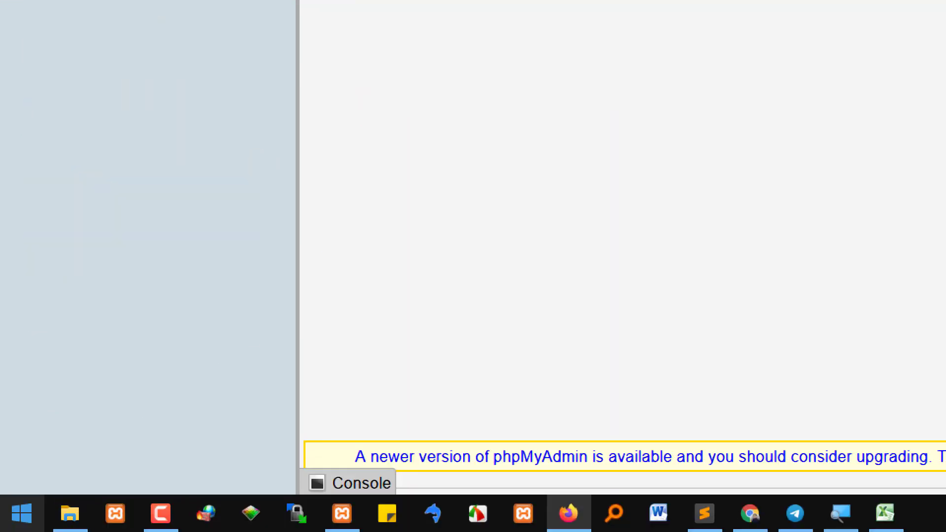
Switch through wp-config.php in Sublime Text and the course PDF in Chrome, then back to phpMyAdmin
mouse_move(49, 500)
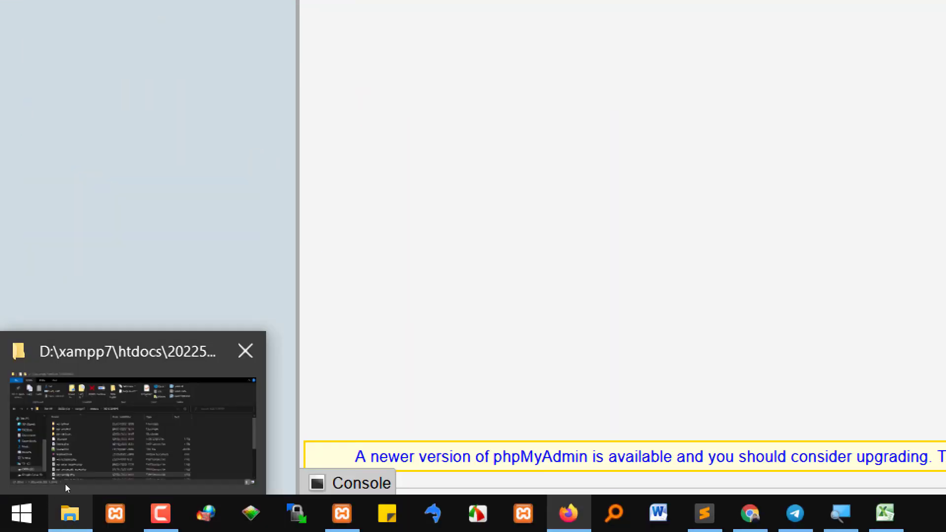
key("alt+Tab")
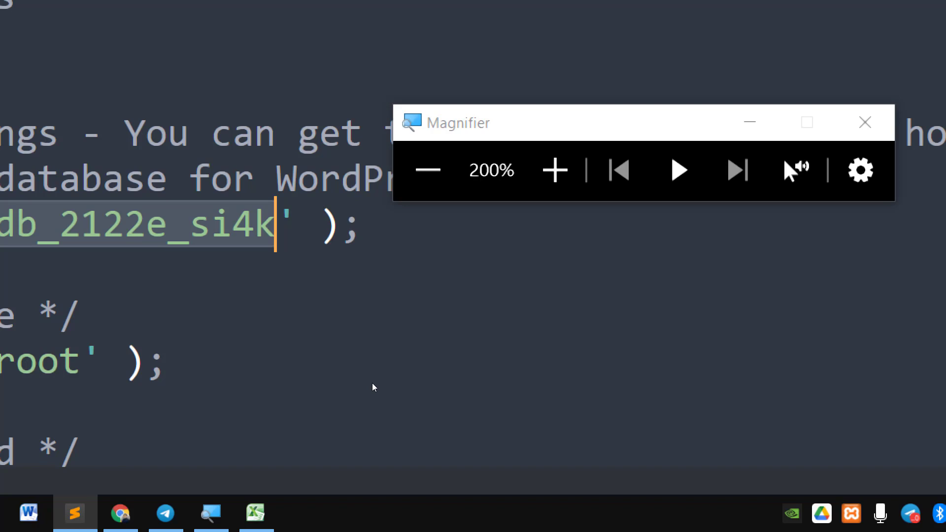
key("alt+Tab")
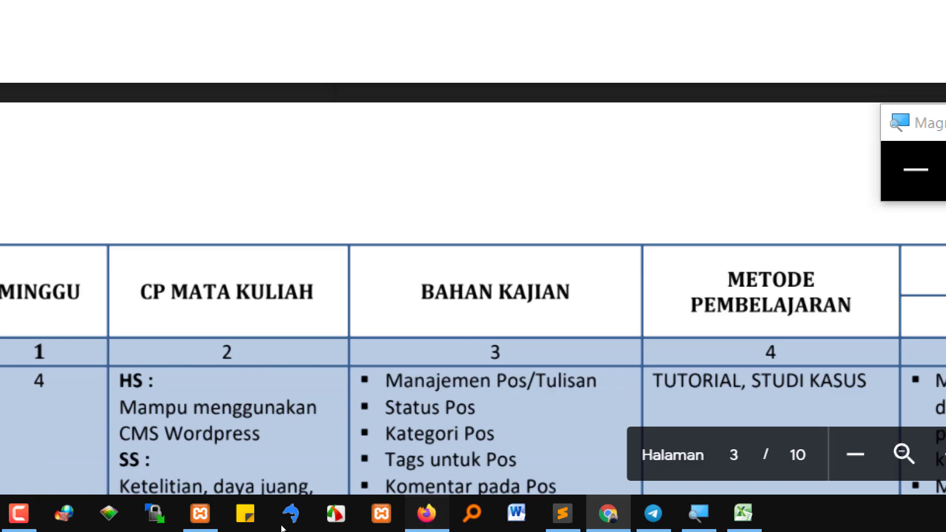
left_click(427, 513)
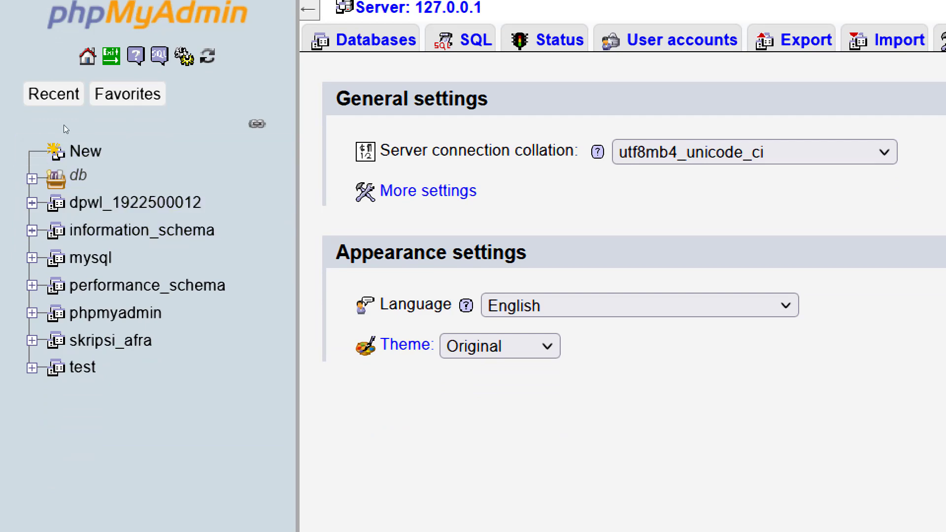
Check phpMyAdmin's recent and favourite tables, start filtering databases, then return to wp-config.php
left_click(51, 97)
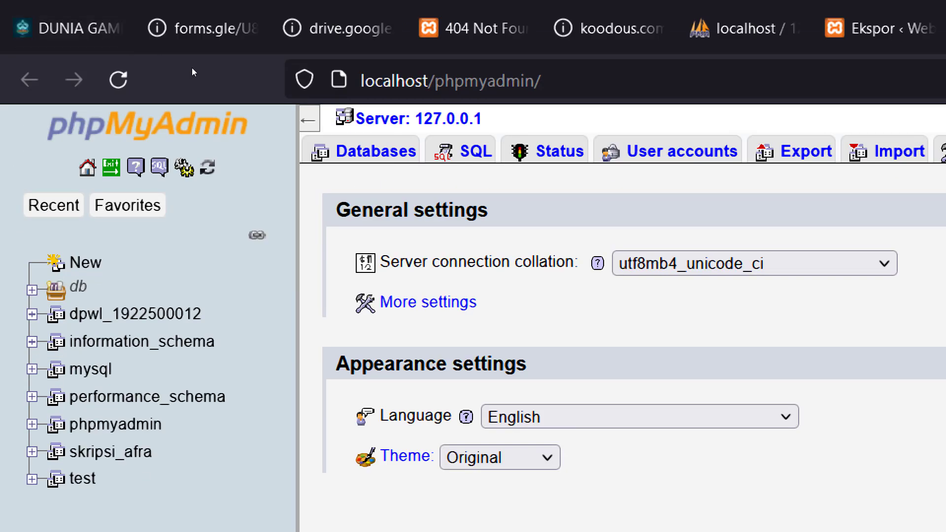
left_click(127, 205)
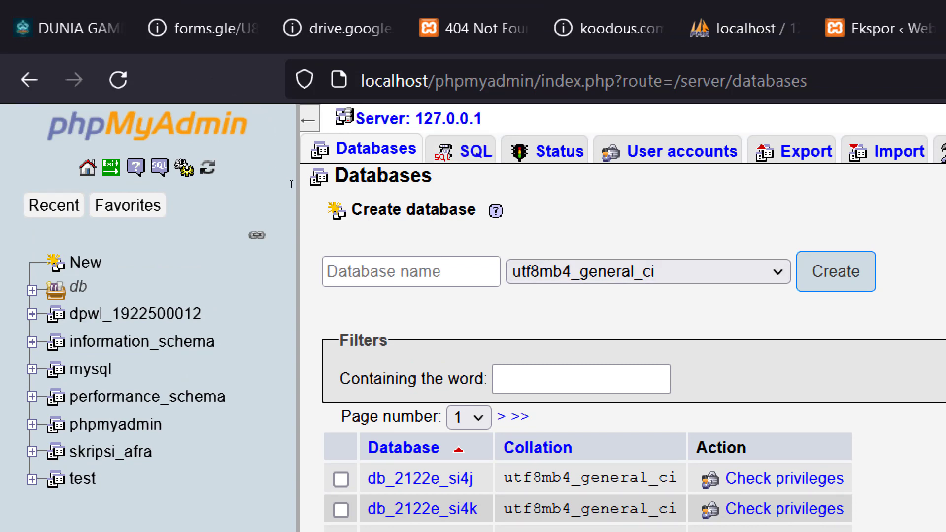
left_click(272, 191)
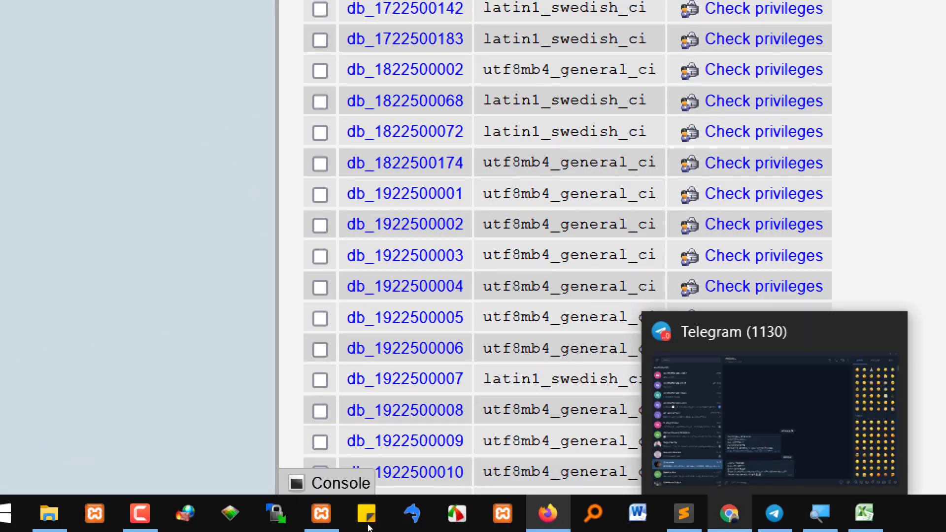
left_click(683, 513)
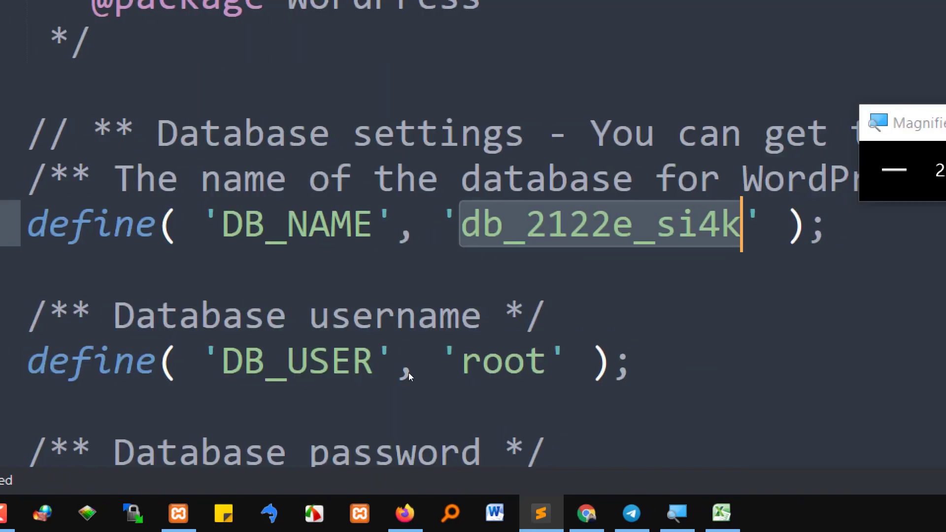
Copy db_2122e_si4k from wp-config.php and paste it into phpMyAdmin's database filter
key("ctrl+c")
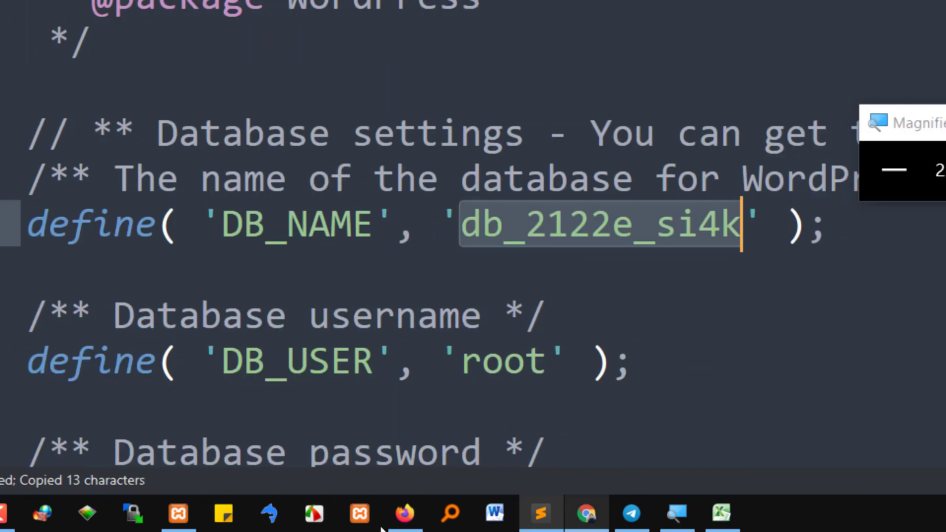
left_click(405, 514)
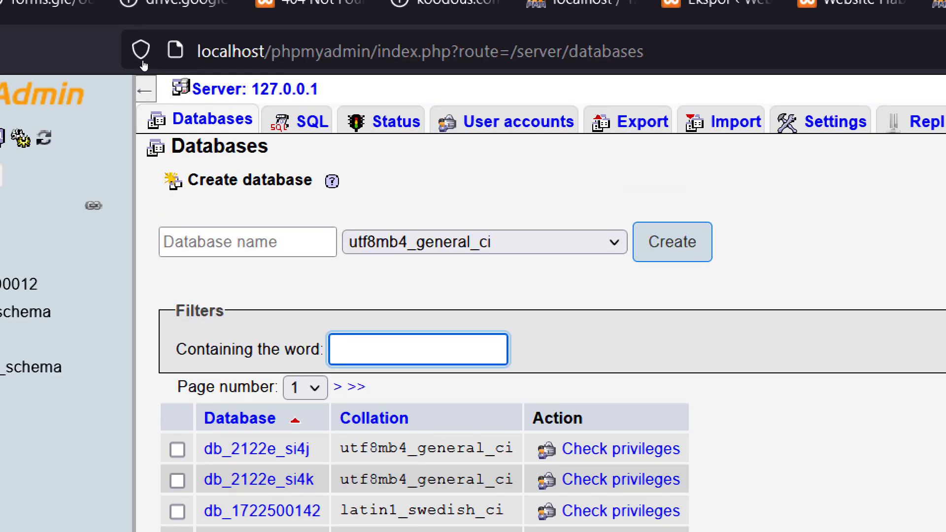
key("ctrl+v")
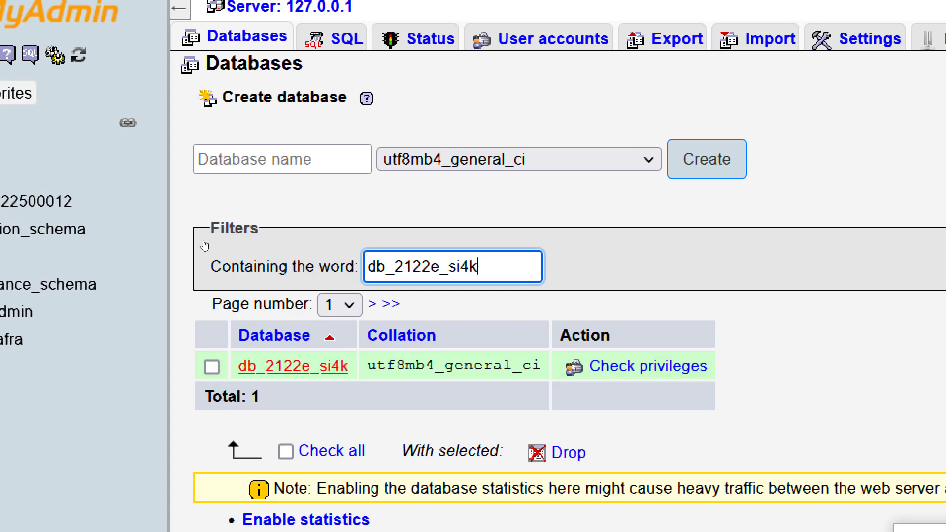
left_click(278, 368)
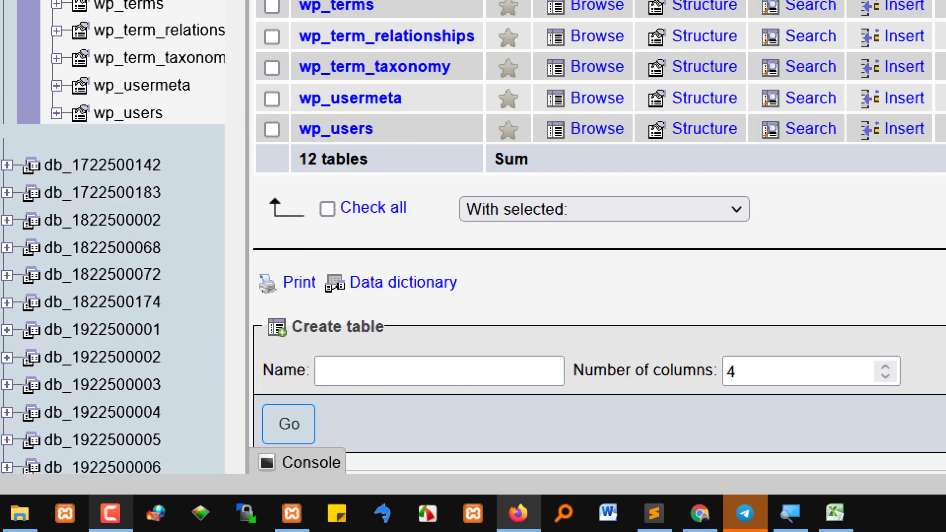
mouse_move(63, 525)
left_click(103, 418)
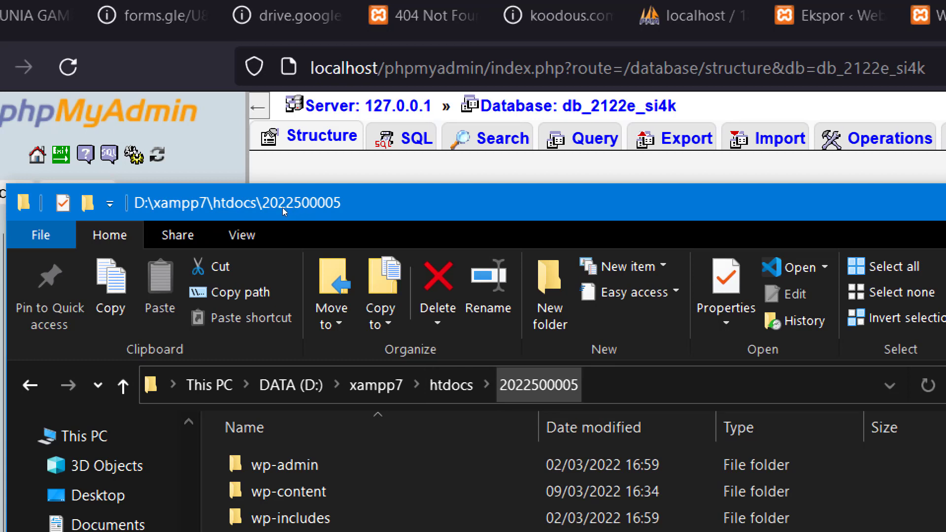
left_click(450, 385)
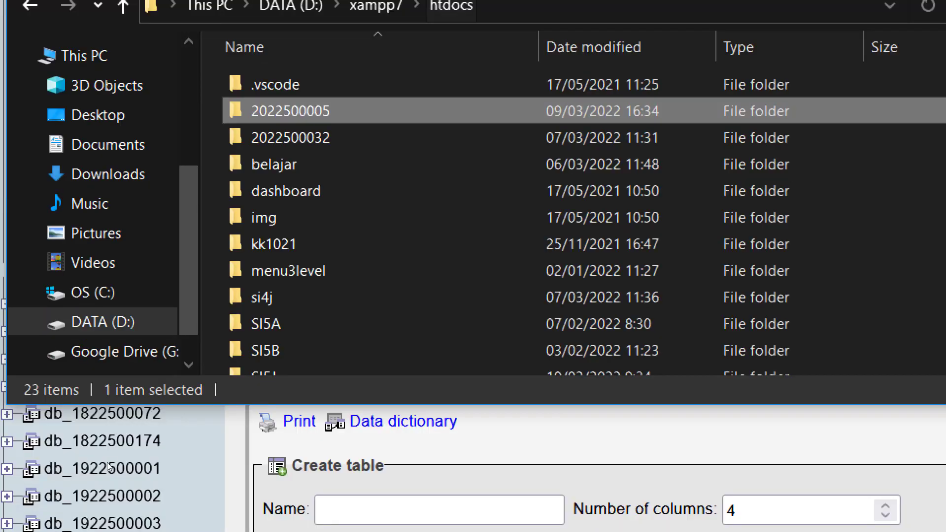
scroll(206, 351, "down", 2)
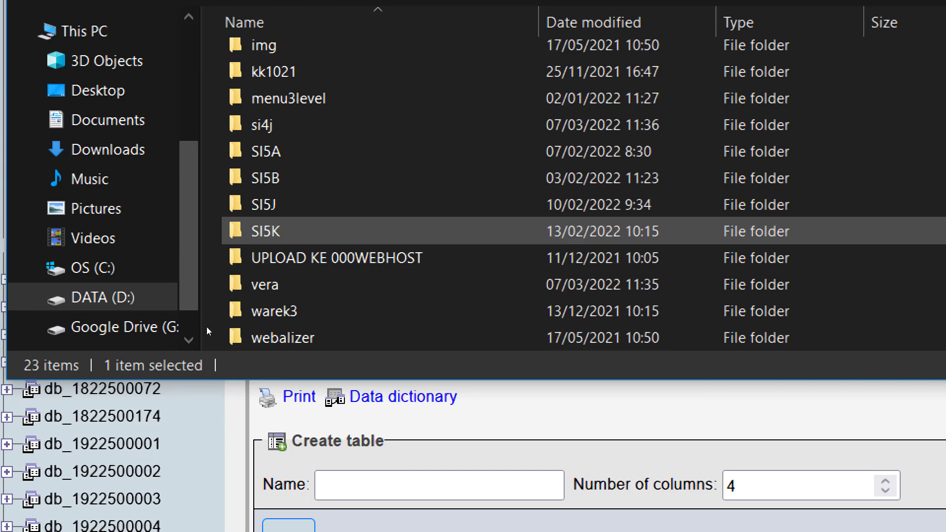
left_click(347, 310)
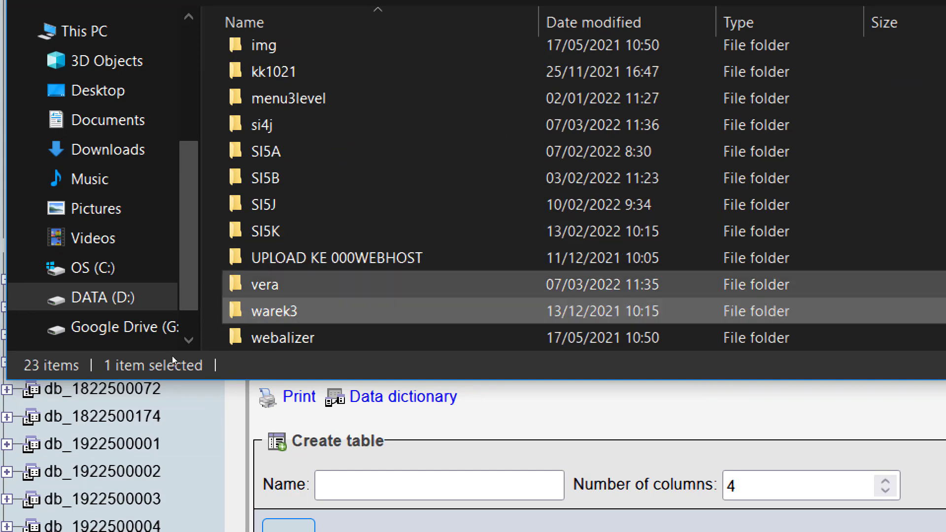
key("Up")
key("Up")
key("Up")
key("Return")
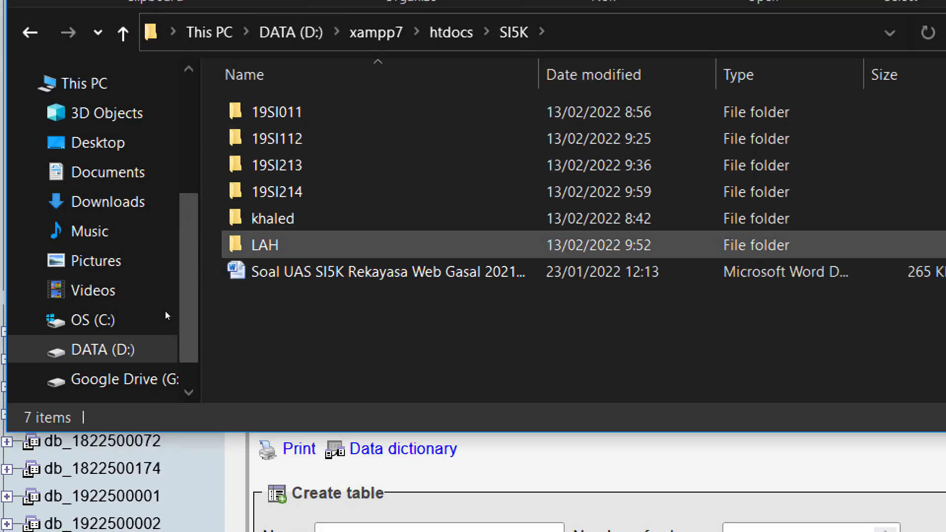
double_click(266, 274)
scroll(222, 331, "down", 3)
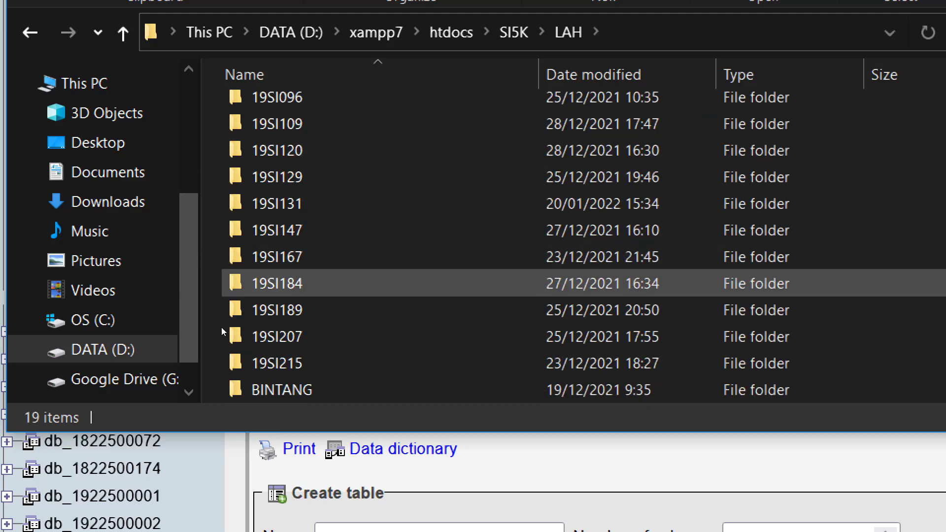
scroll(237, 335, "up", 3)
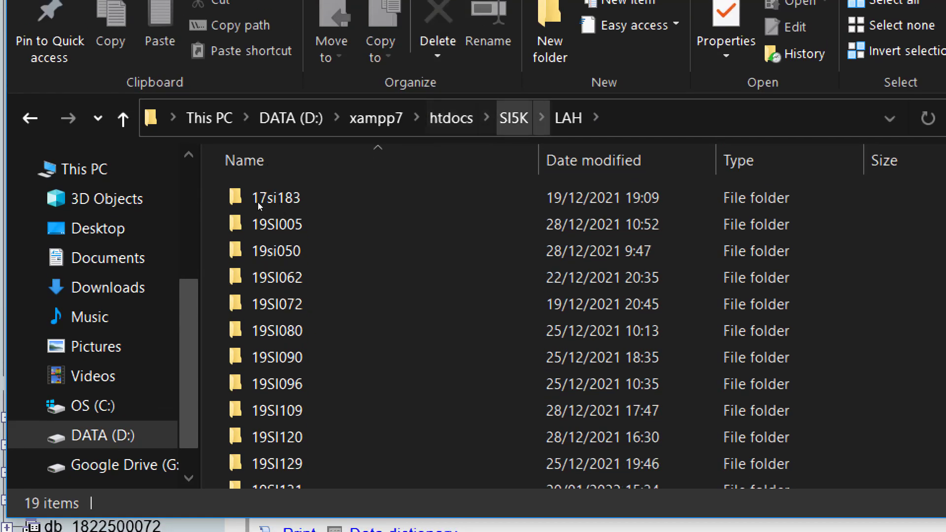
left_click(451, 33)
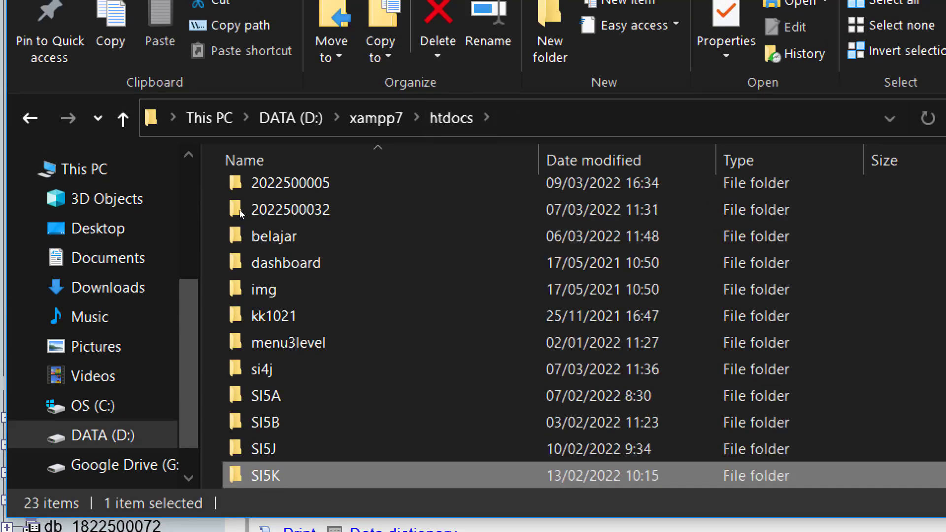
double_click(264, 449)
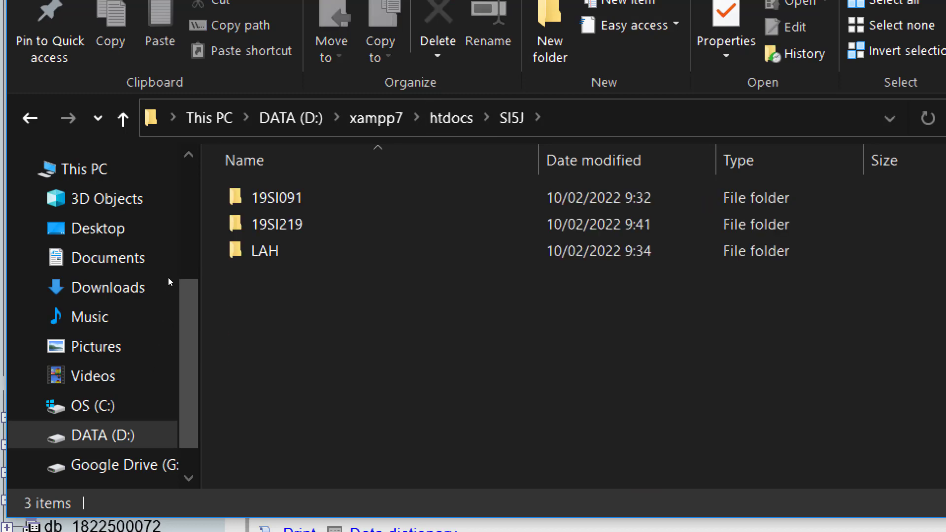
double_click(285, 224)
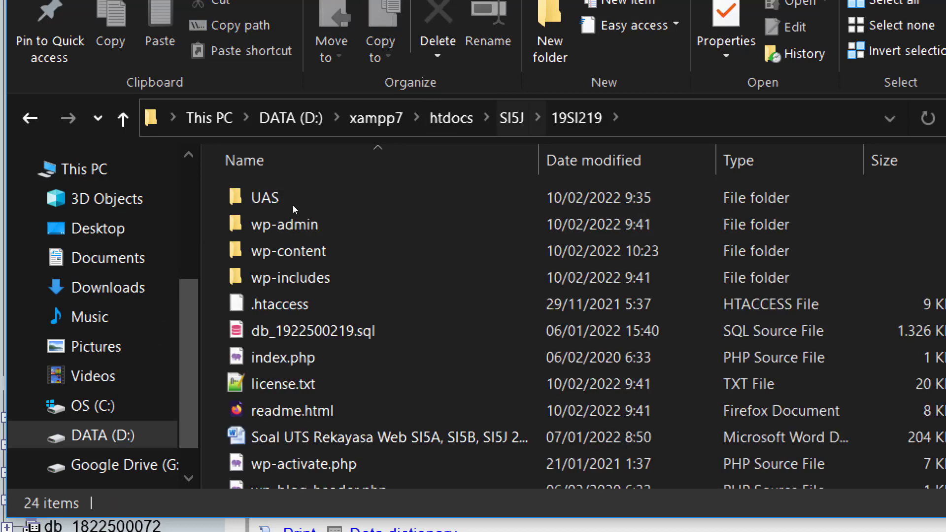
key("BackSpace")
key("Down")
key("Return")
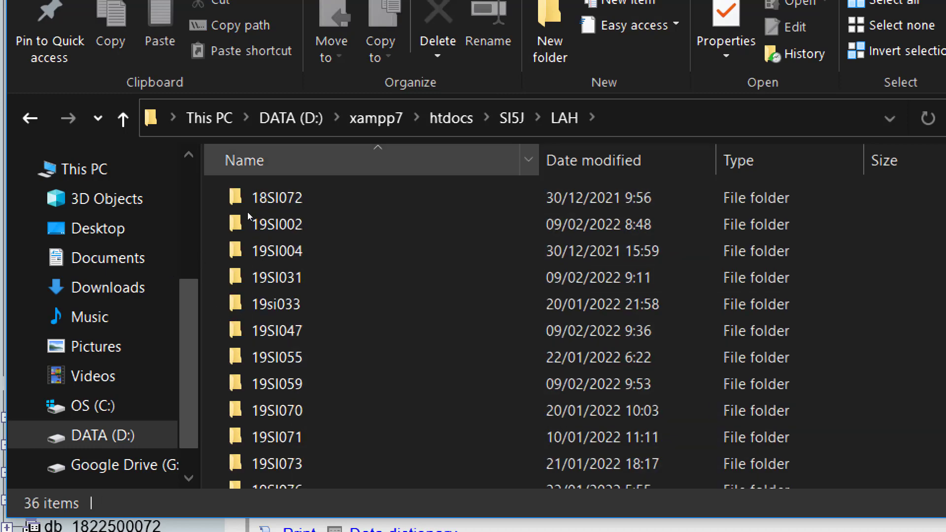
key("BackSpace")
key("BackSpace")
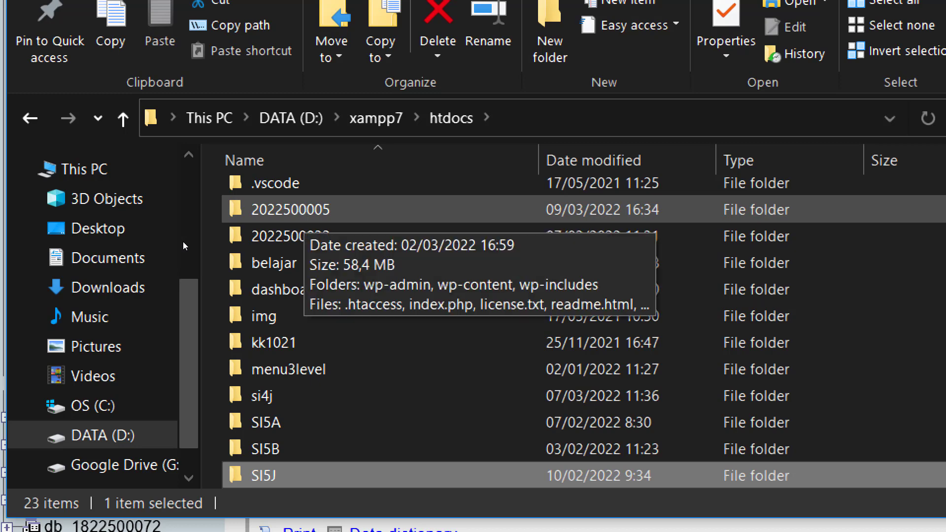
left_click(301, 211)
double_click(296, 211)
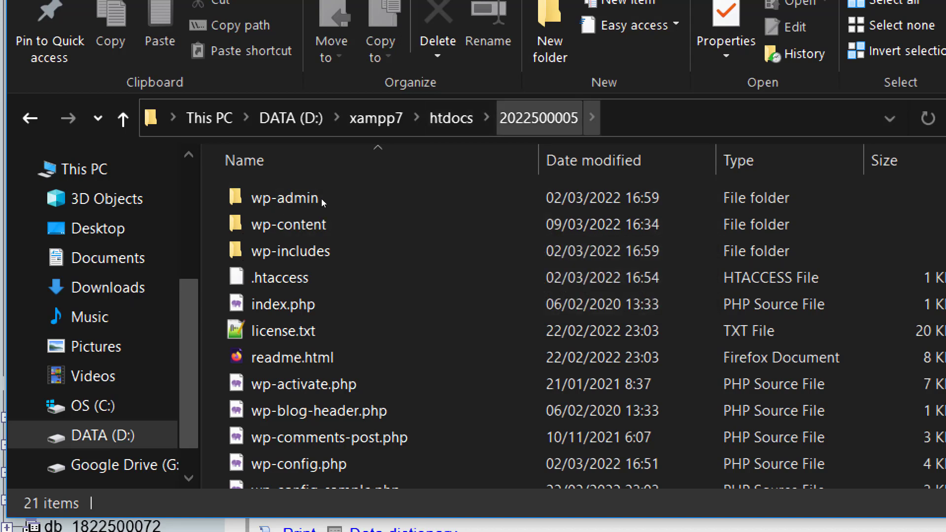
Browse from htdocs into SI5A\LAH and look through the student folders
left_click(455, 118)
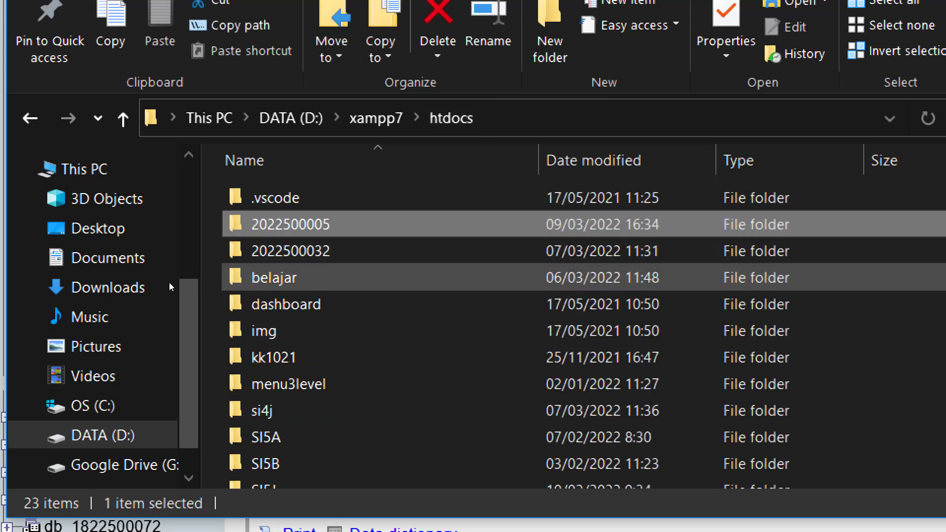
type("si5a")
key("Return")
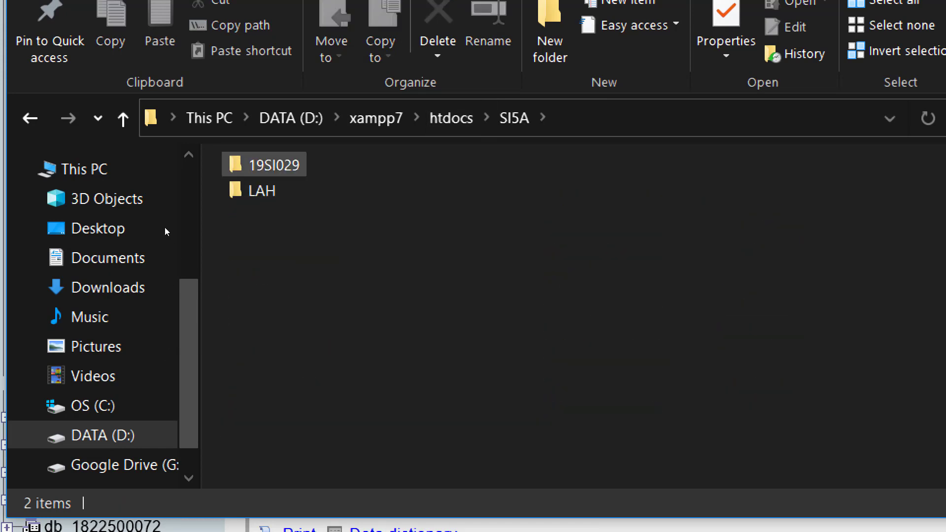
type("lah")
key("Return")
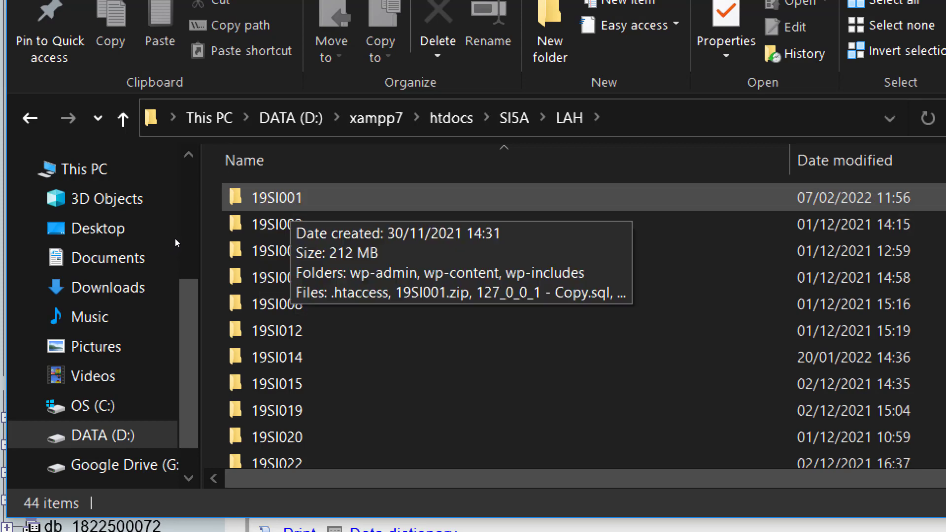
key("Down")
key("Up")
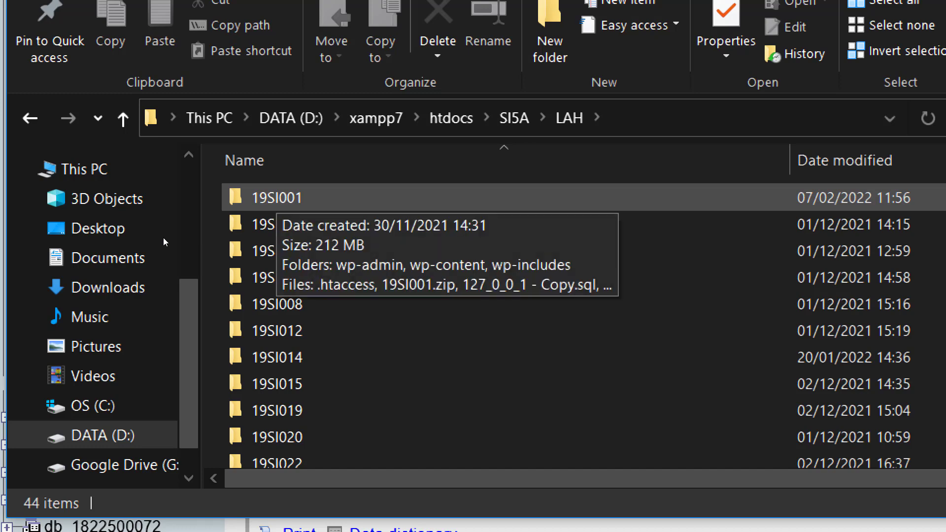
left_click(451, 119)
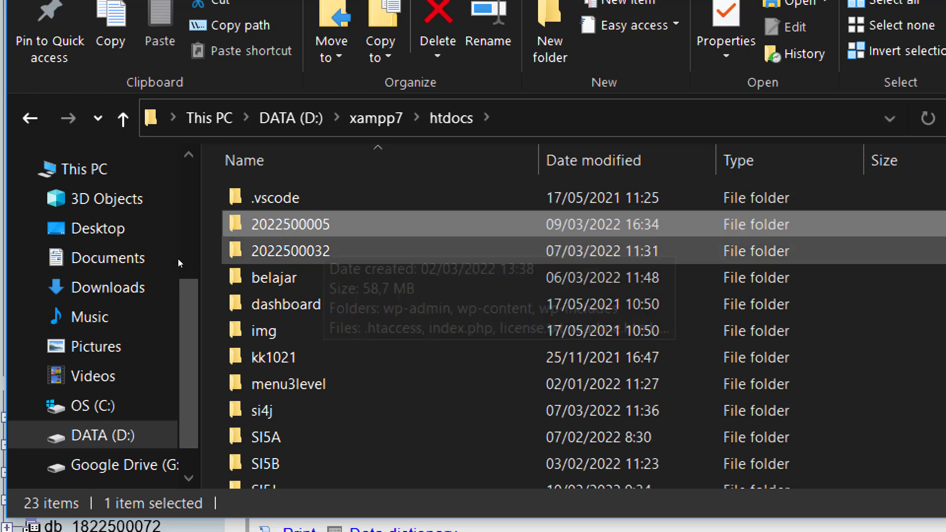
key("Return")
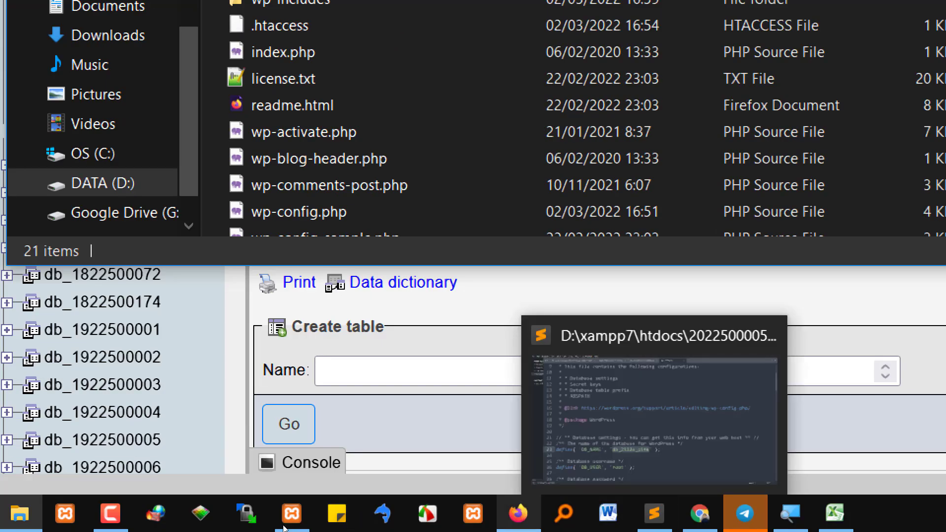
left_click(518, 514)
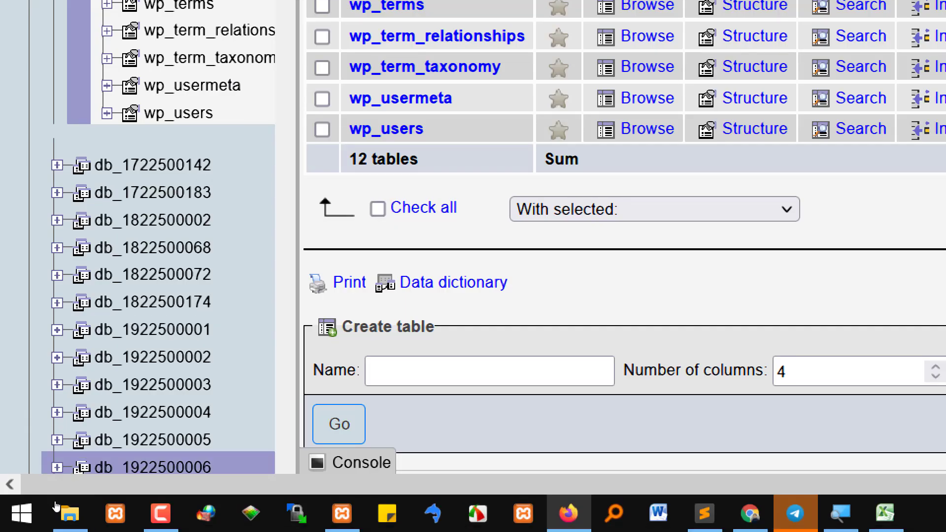
mouse_move(55, 508)
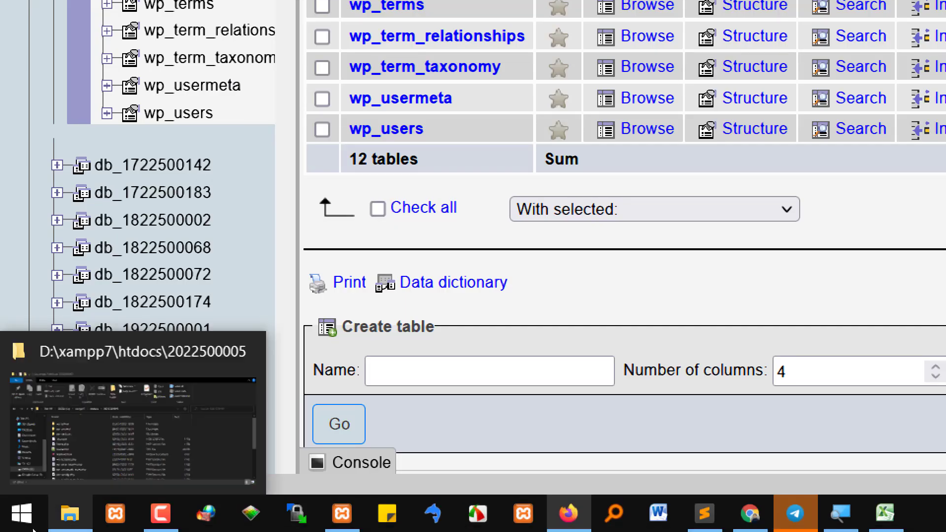
left_click(53, 491)
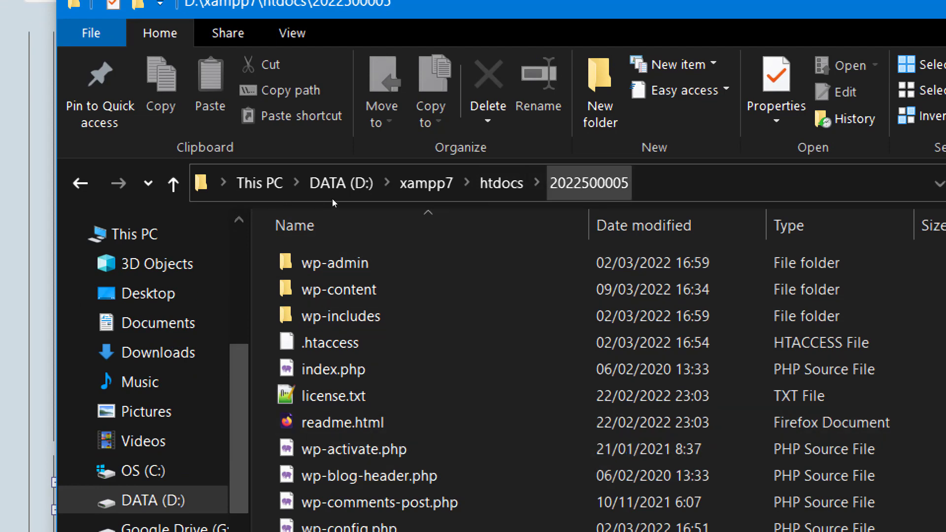
left_click(201, 183)
double_click(410, 266)
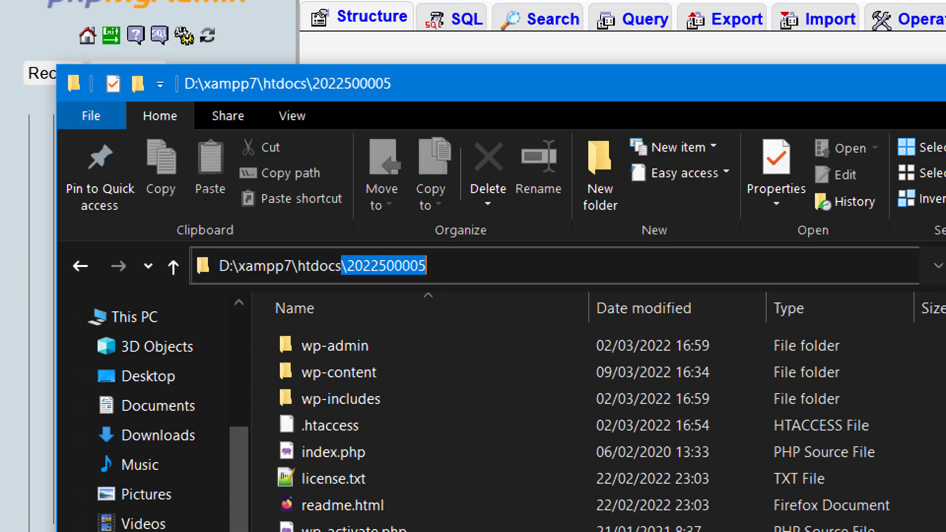
left_click(433, 266)
left_click_drag(347, 266, 428, 266)
key("ctrl+c")
key("alt+Tab")
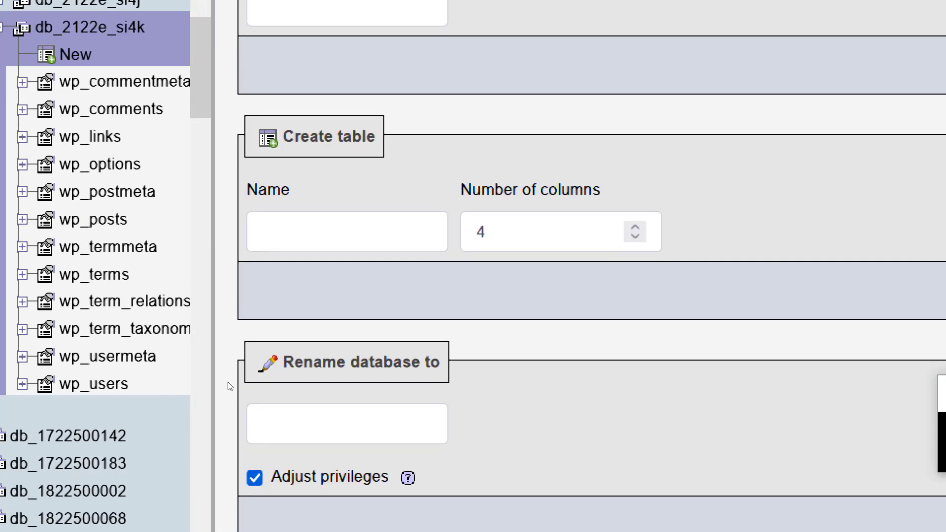
left_click(347, 424)
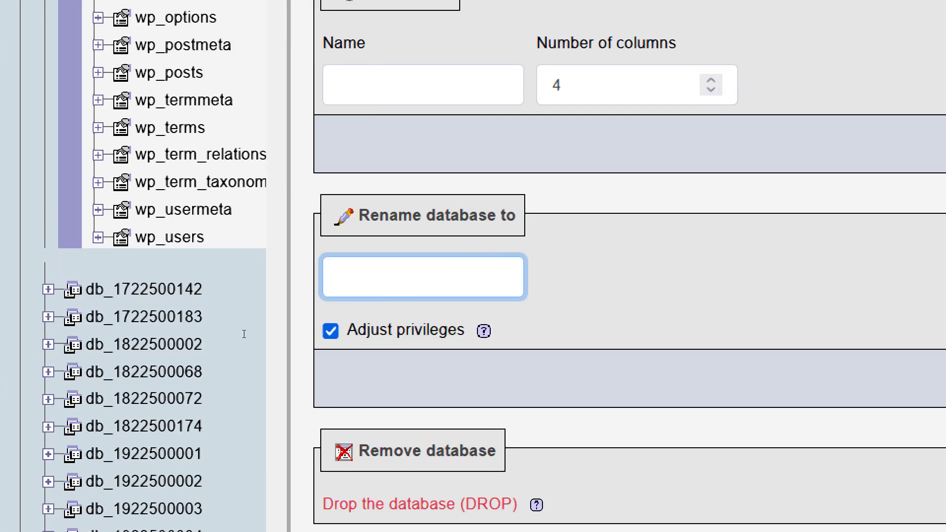
key("ctrl+v")
key("Home")
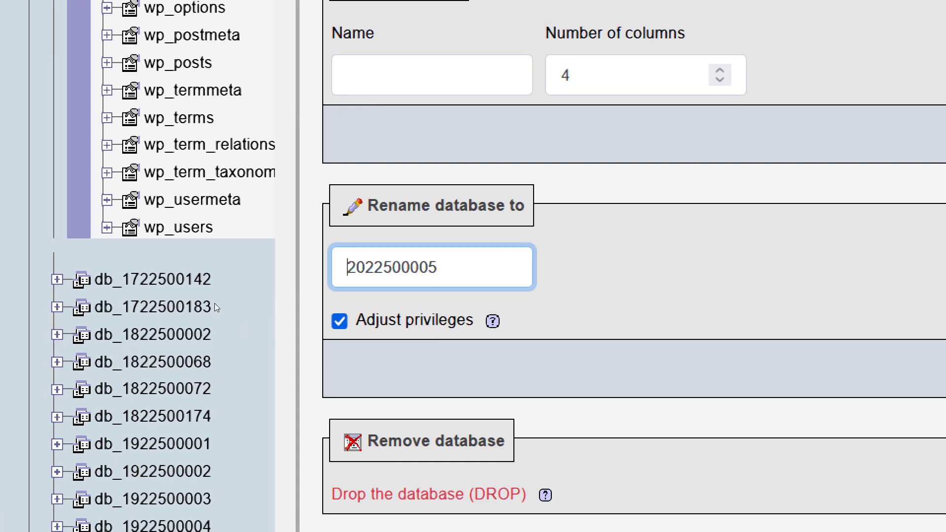
type("db_")
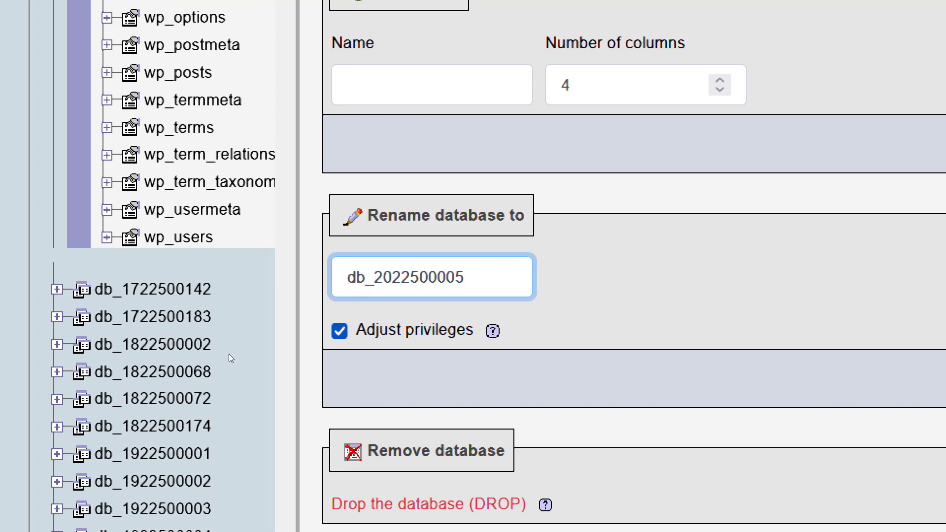
key("End")
left_click_drag(374, 277, 492, 274)
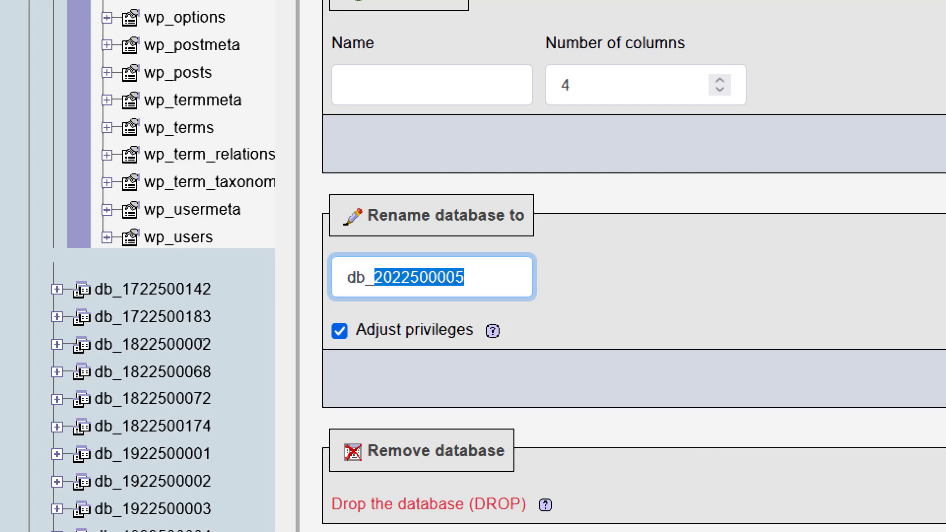
key("shift+Home")
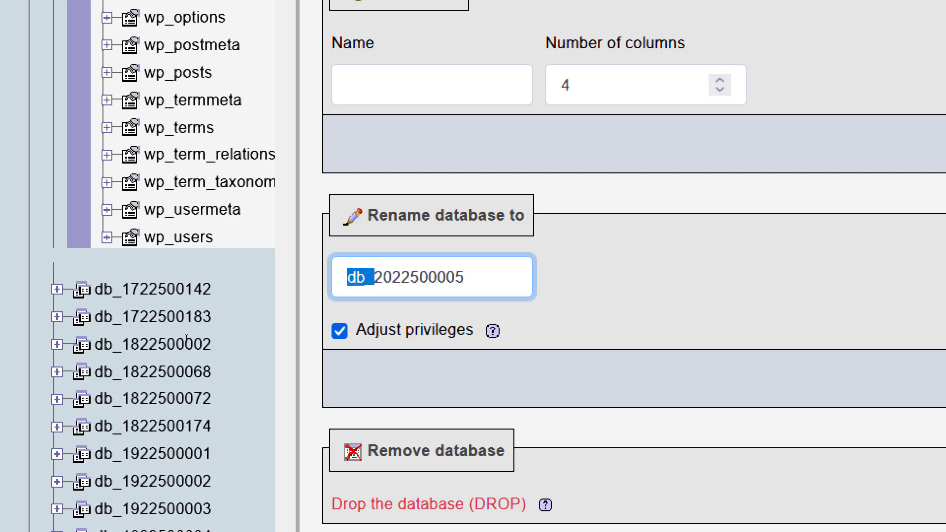
left_click(365, 277)
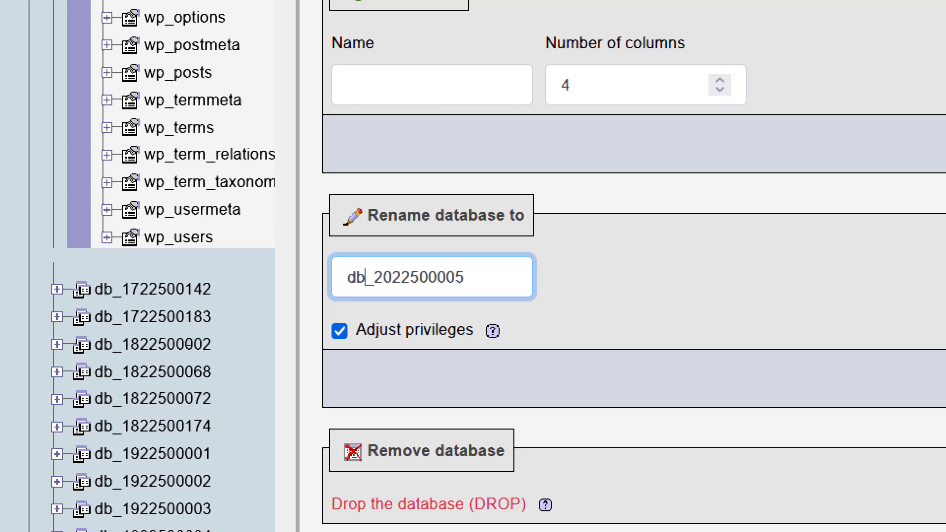
left_click_drag(374, 277, 346, 277)
key("End")
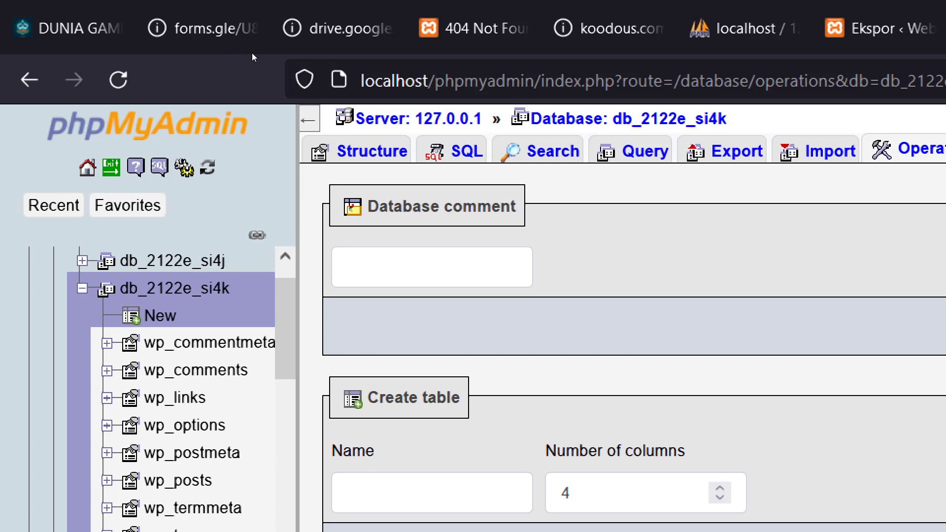
left_click_drag(435, 82, 361, 82)
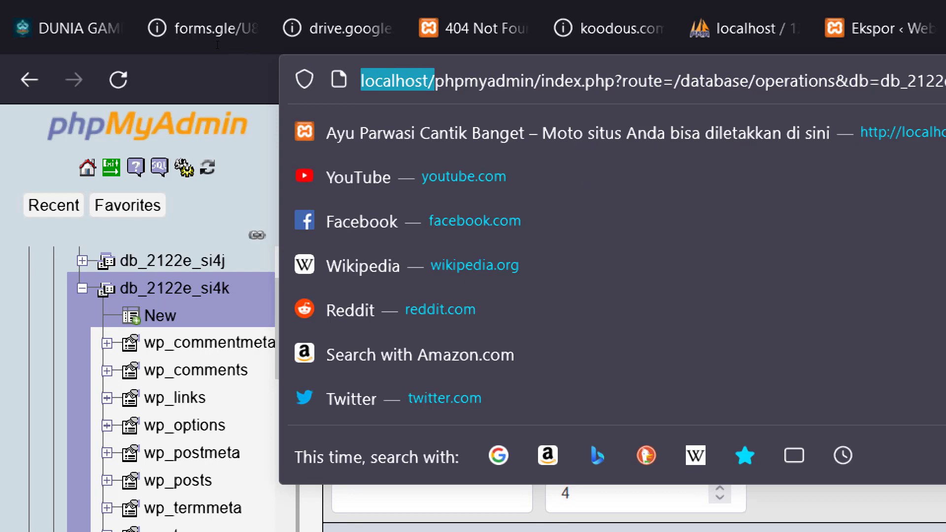
left_click(3, 166)
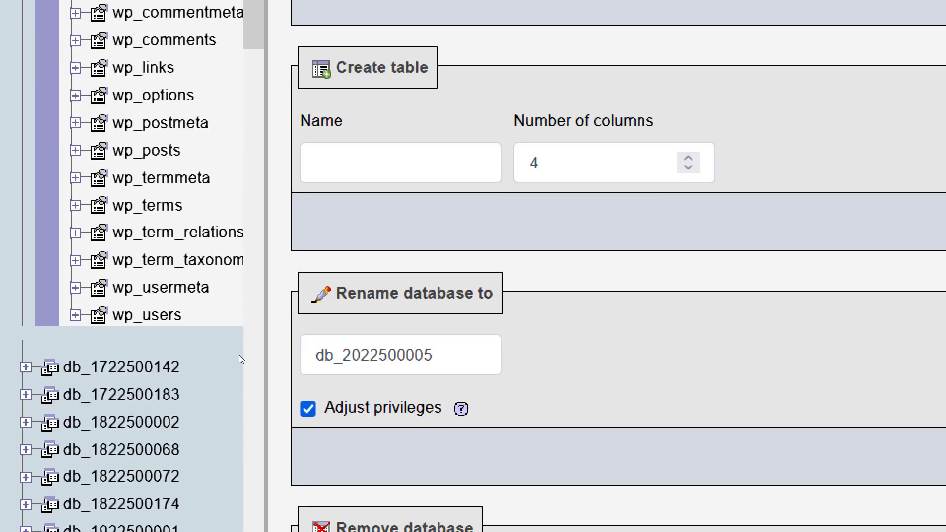
left_click_drag(459, 354, 266, 340)
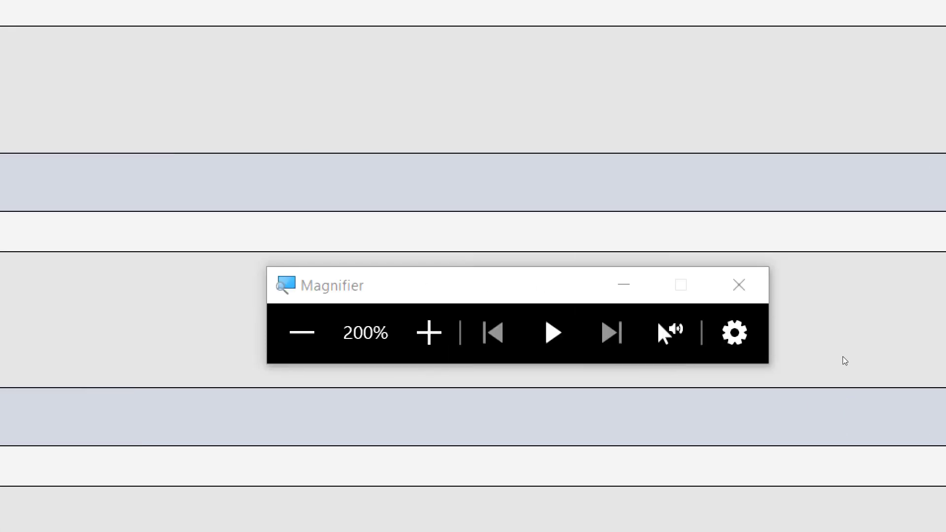
left_click(873, 416)
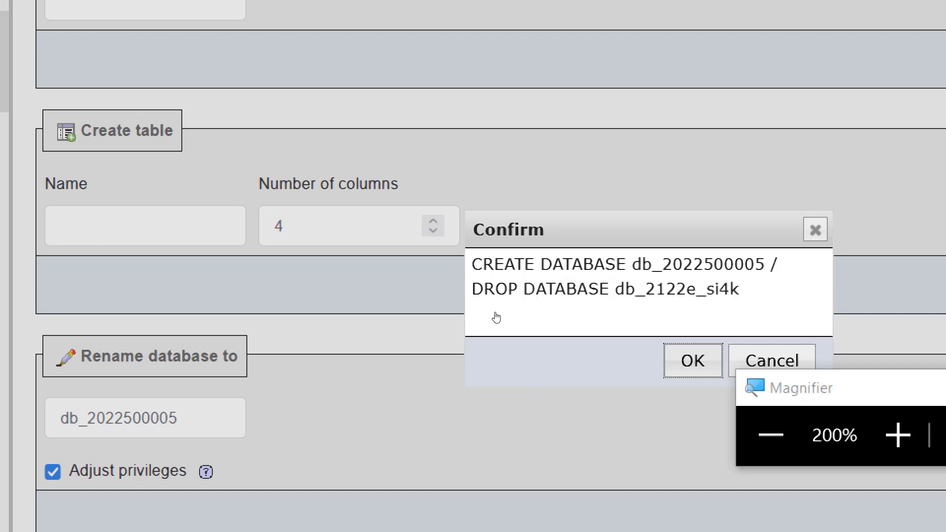
key("Return")
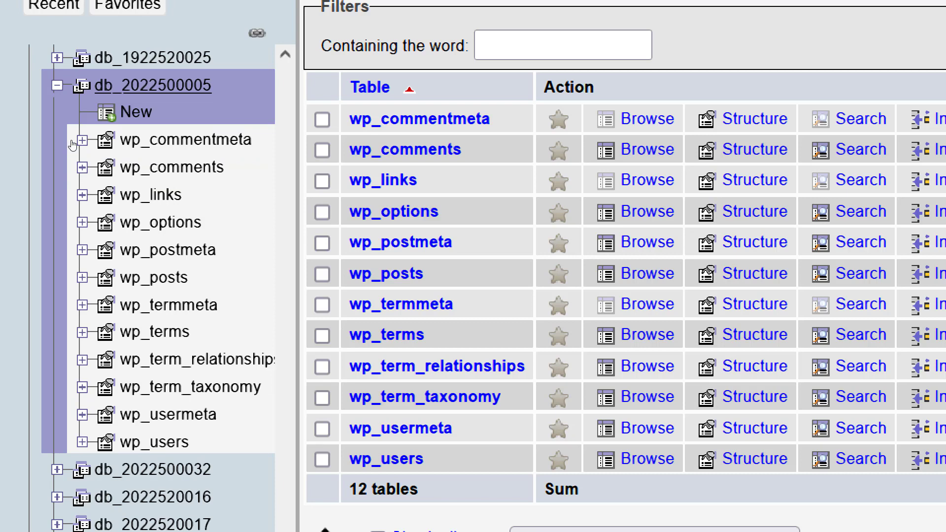
scroll(126, 155, "up", 5)
scroll(126, 155, "down", 3)
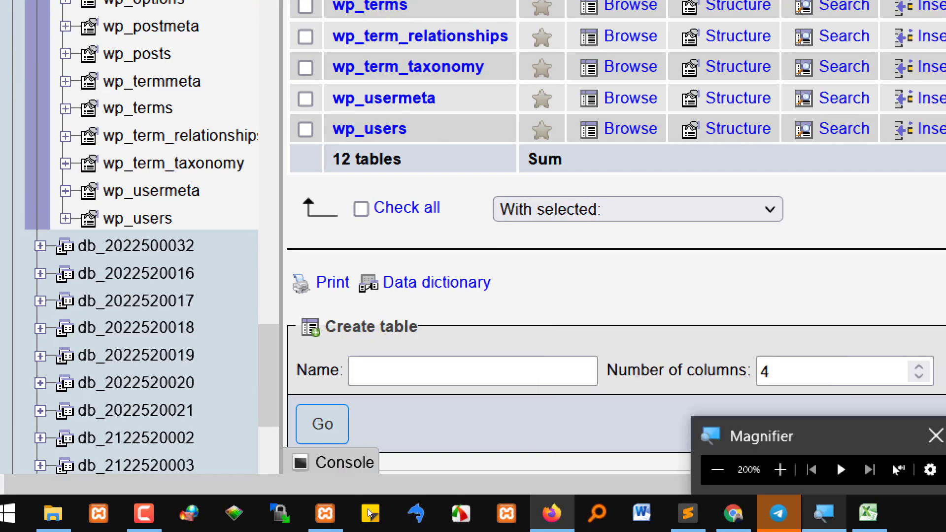
left_click(688, 514)
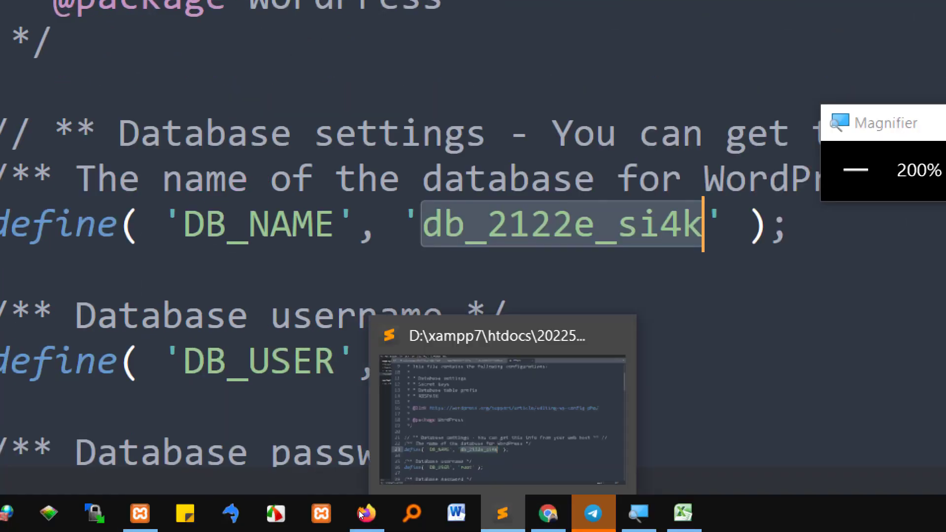
left_click(548, 516)
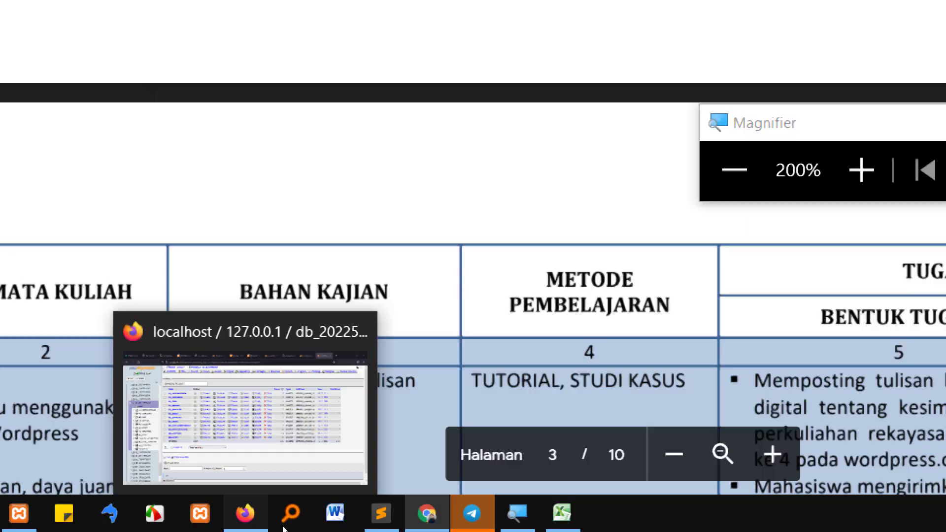
left_click(248, 515)
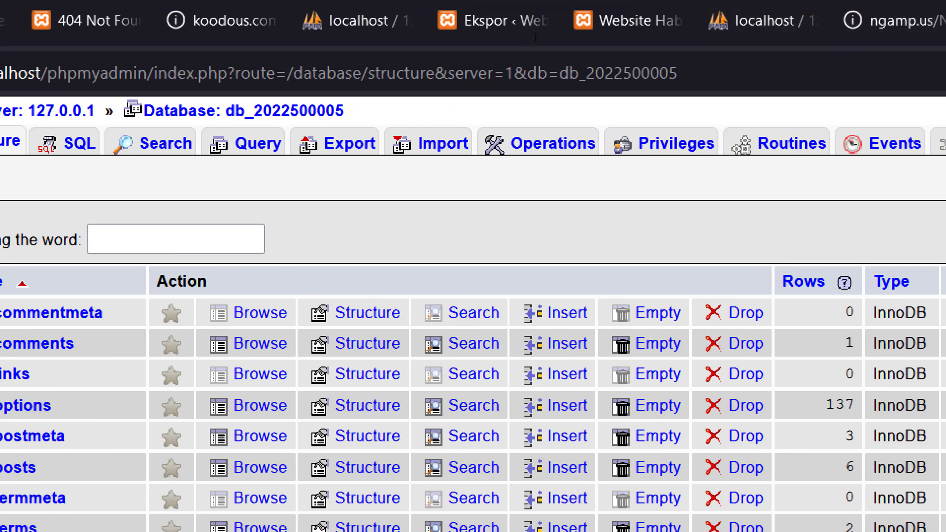
left_click(828, 67)
double_click(683, 77)
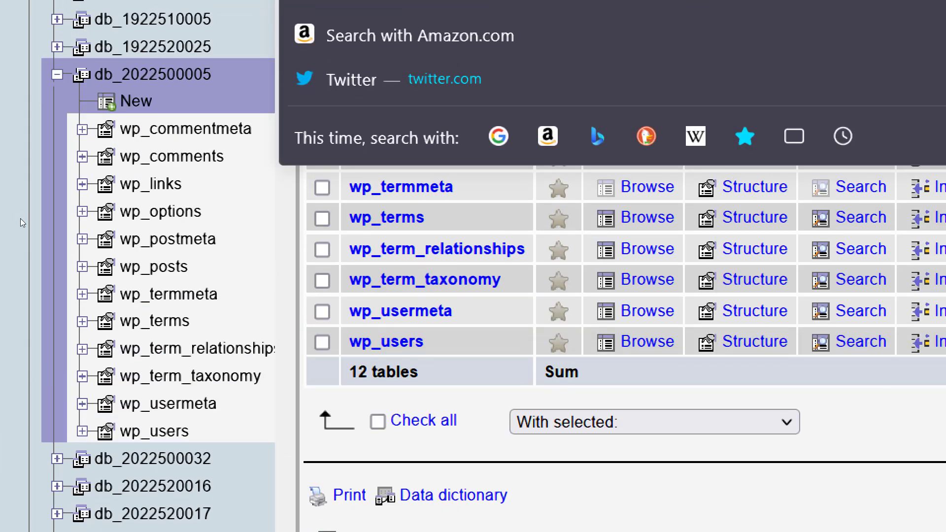
left_click(74, 203)
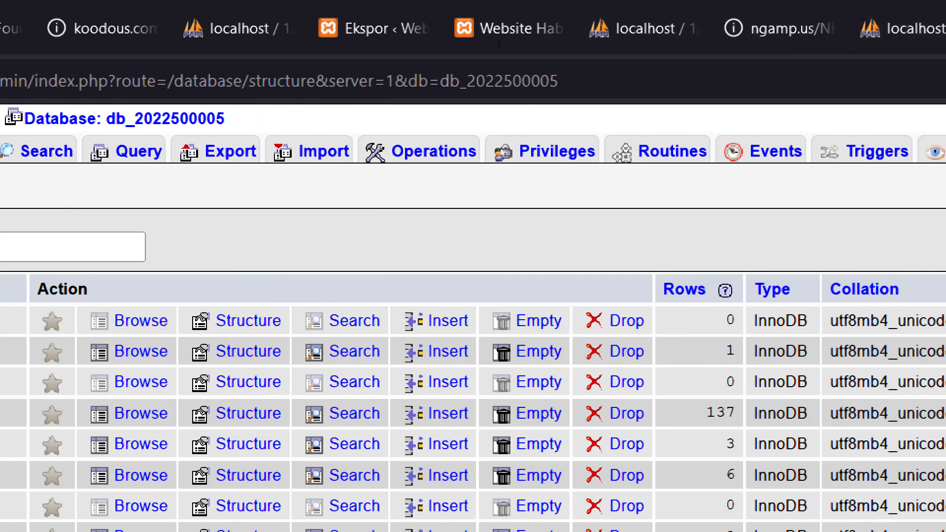
double_click(492, 80)
key("ctrl+c")
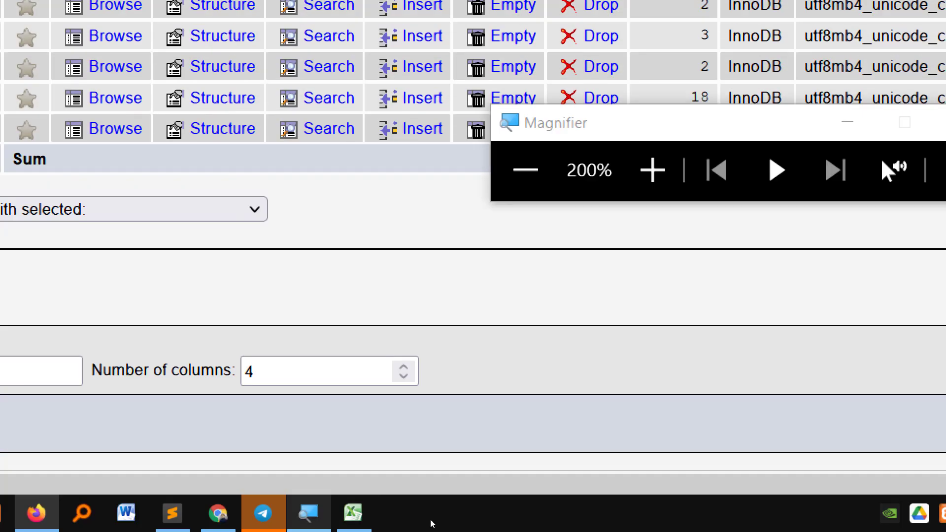
left_click(172, 513)
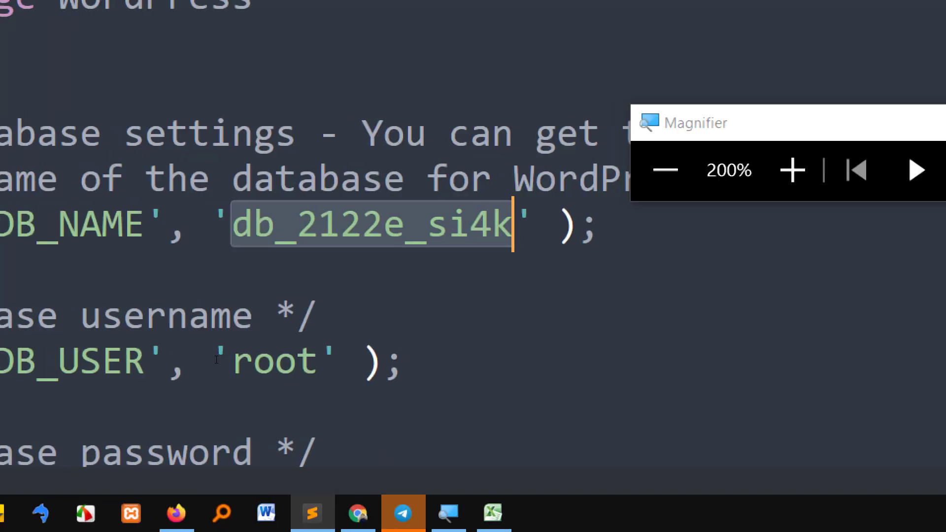
key("ctrl+v")
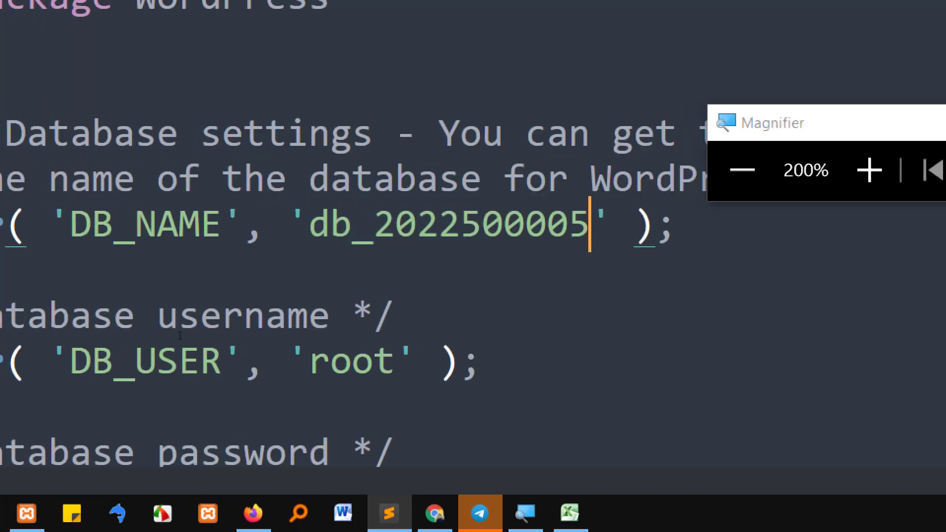
key("super+minus")
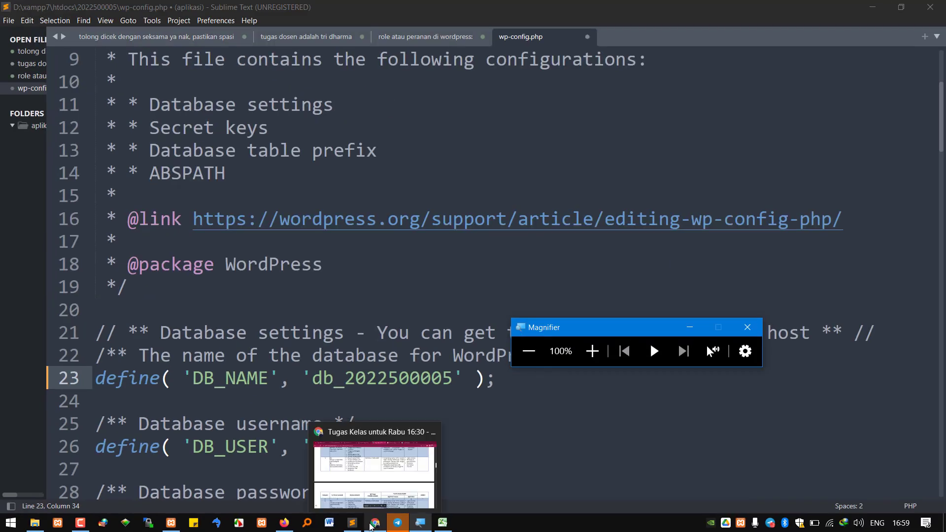
left_click(283, 524)
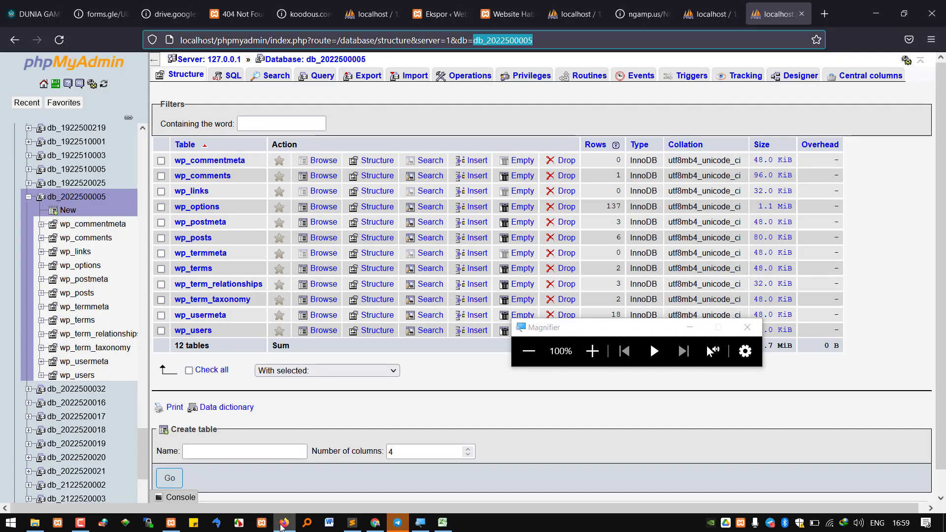
left_click(77, 197)
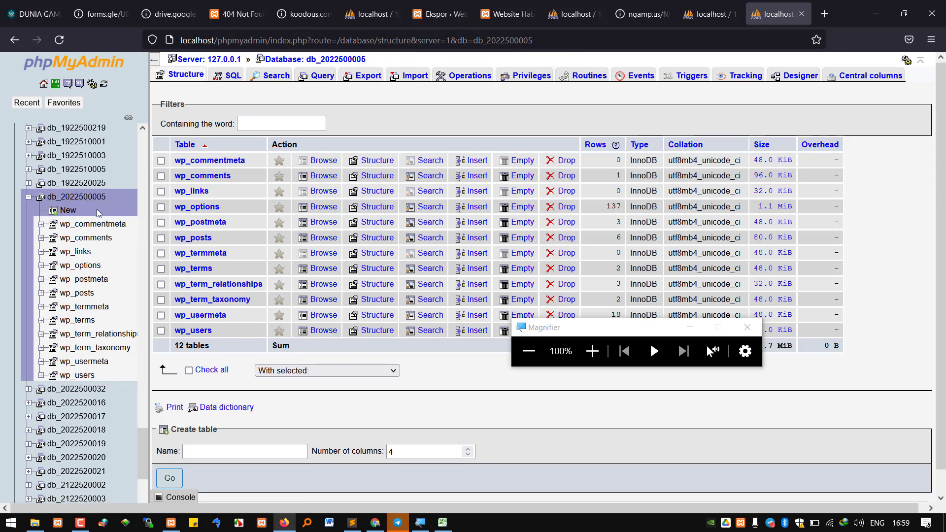
double_click(488, 41)
key("ctrl+c")
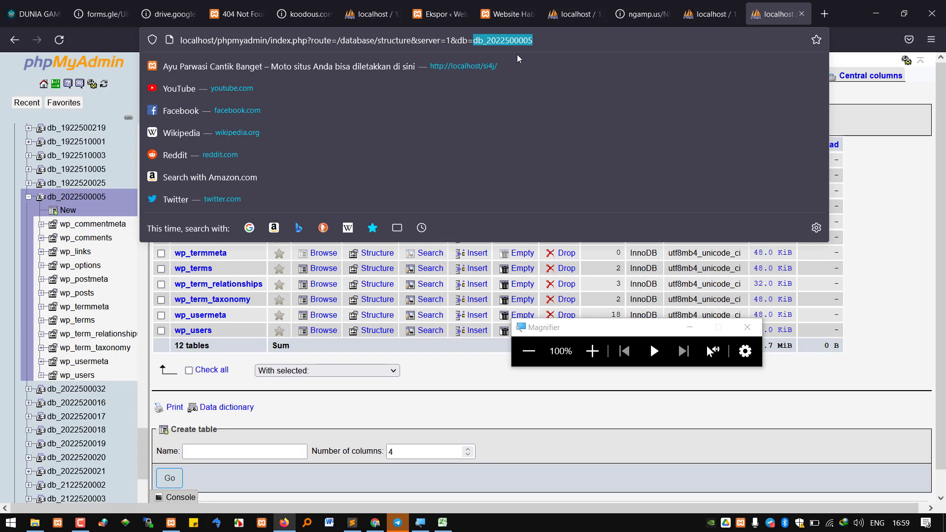
left_click(352, 523)
left_click(398, 378)
double_click(394, 376)
key("ctrl+v")
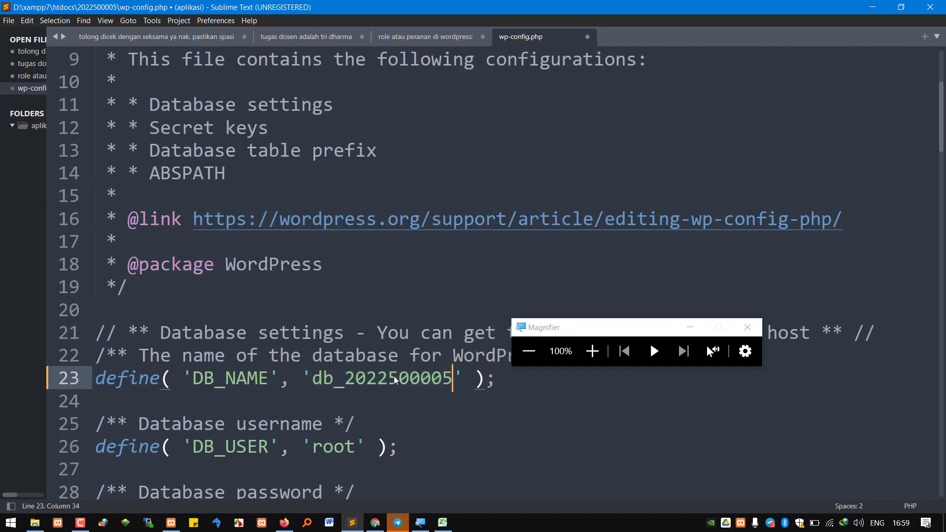
key("ctrl+s")
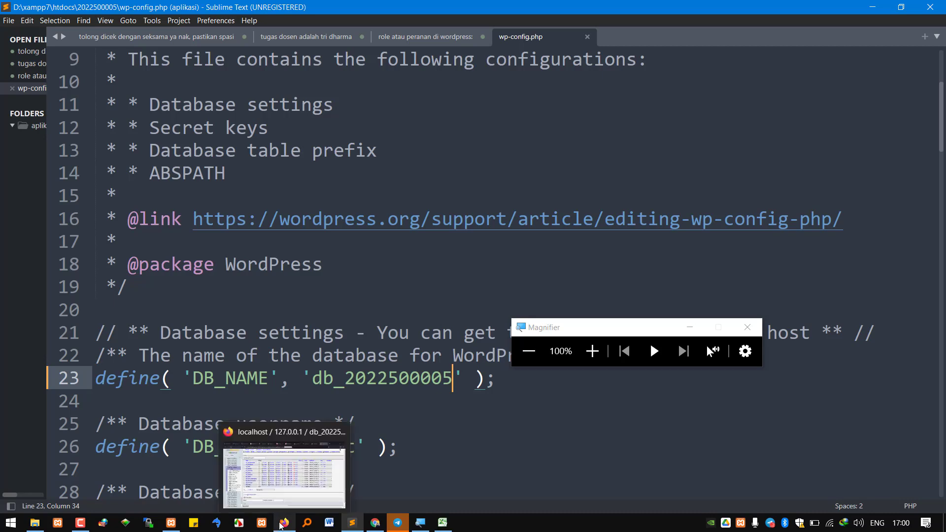
Close the Catatan Kuliah tab and reload the localhost/si4k/ WordPress site in Chrome
left_click(375, 524)
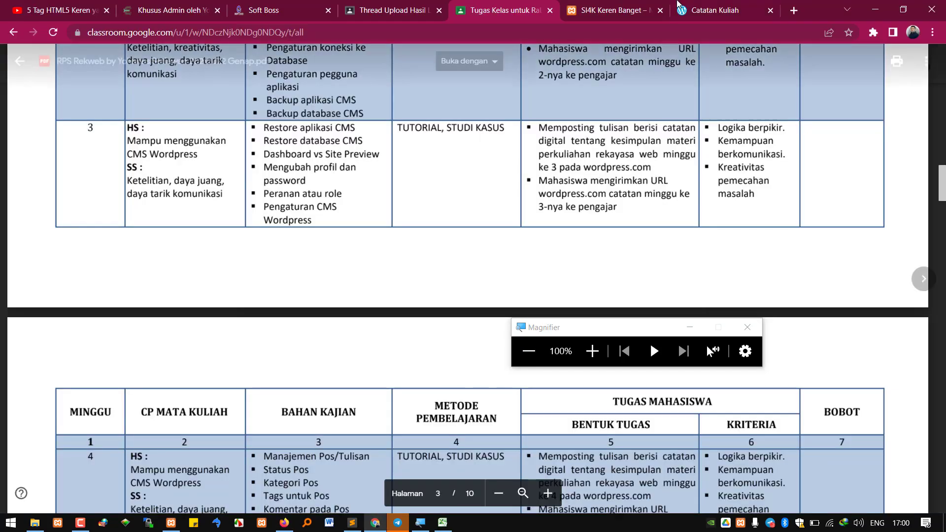
left_click(720, 7)
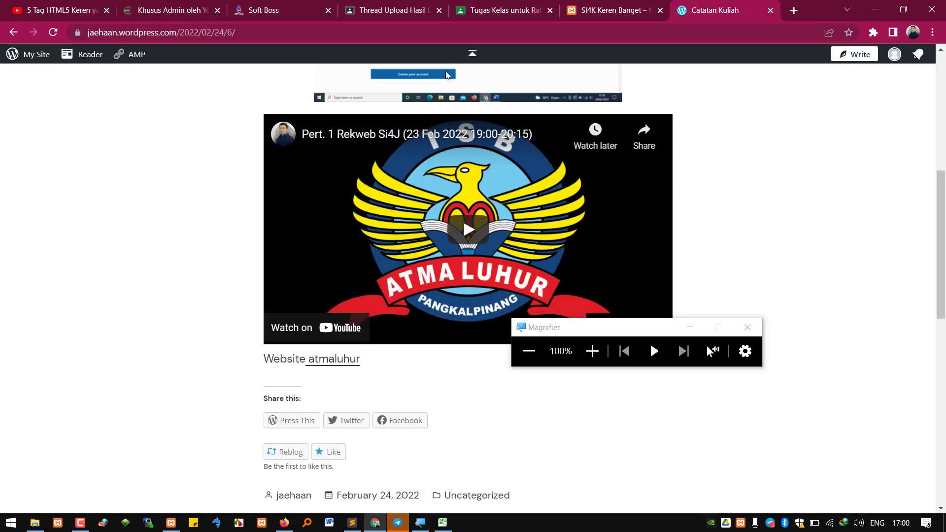
left_click(770, 11)
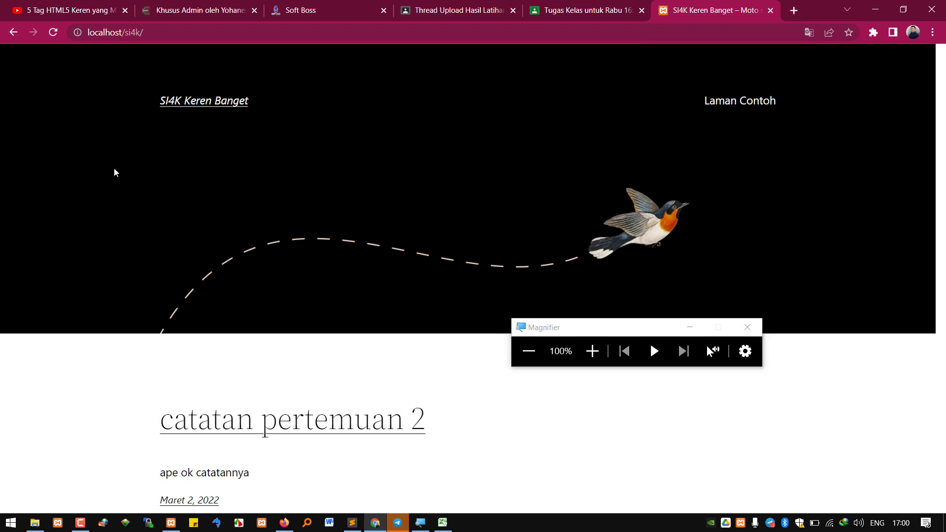
left_click(54, 34)
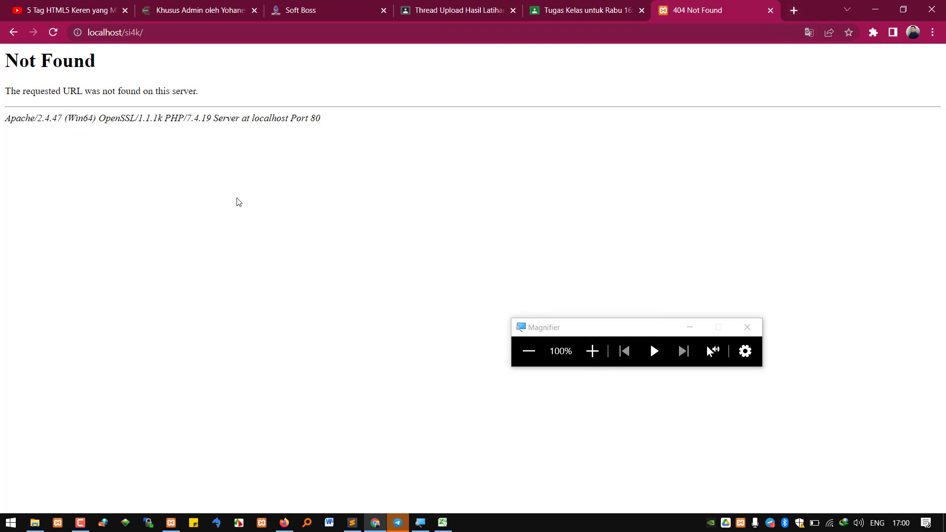
Zoom the Not Found page, highlight its message, and select si4k in the address
key("ctrl+plus")
key("ctrl+plus")
key("ctrl+plus")
key("ctrl+plus")
key("ctrl+plus")
key("ctrl+plus")
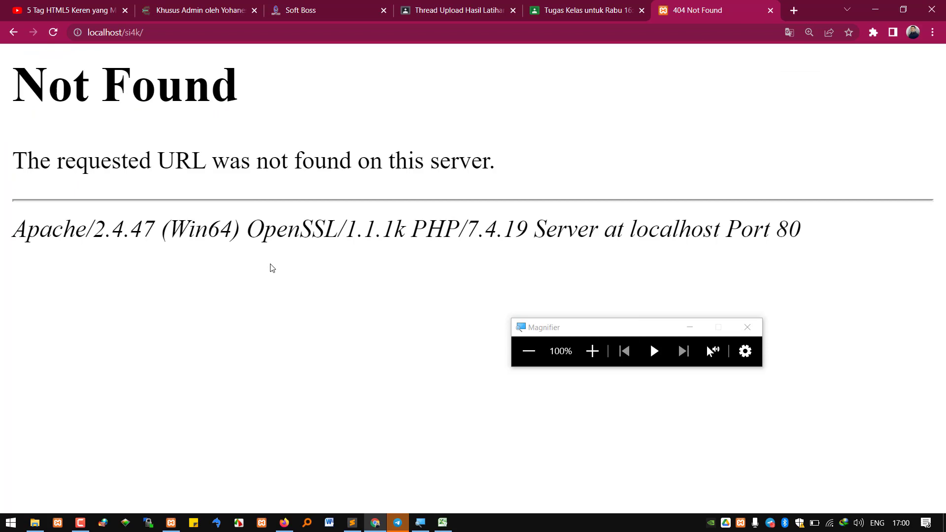
left_click_drag(268, 162, 453, 168)
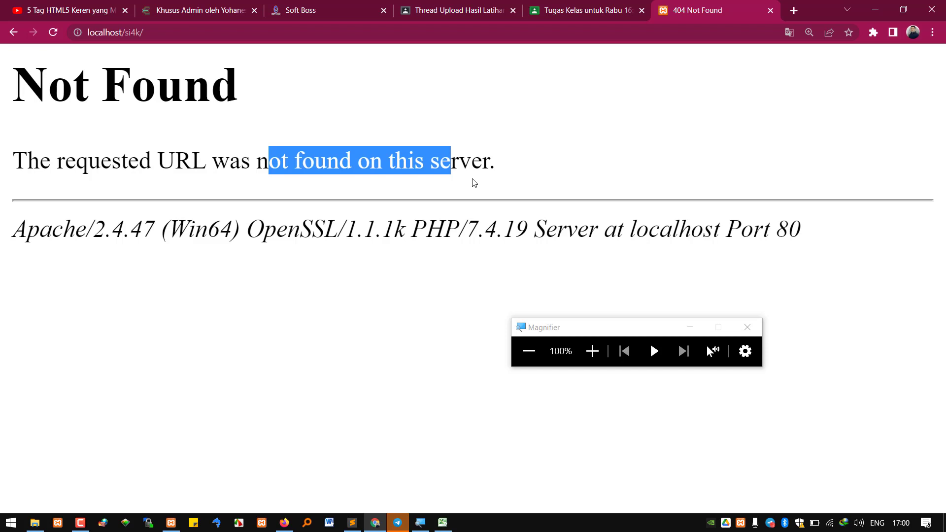
left_click(588, 359)
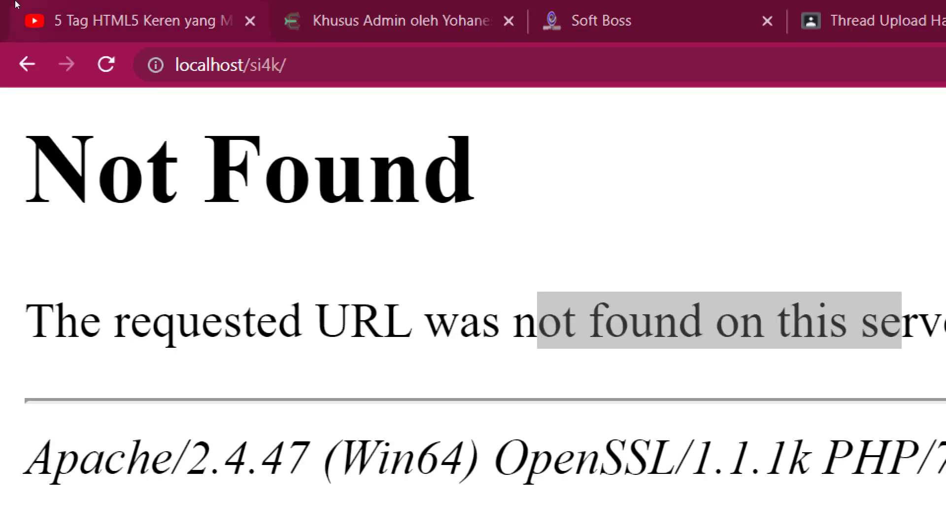
left_click(121, 33)
key("shift+Left")
key("shift+Left")
key("shift+Left")
key("shift+Left")
key("shift+Left")
key("shift+Left")
key("shift+Left")
key("shift+Left")
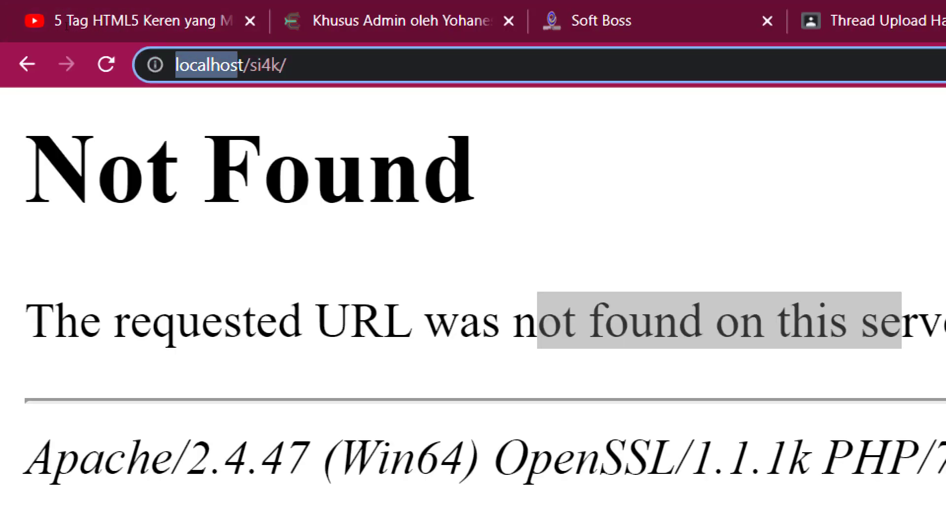
left_click(112, 32)
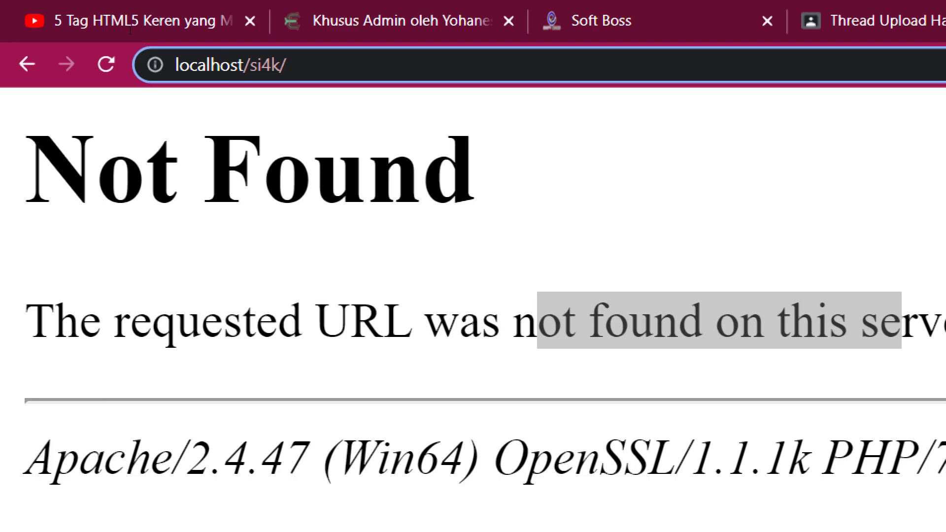
double_click(129, 31)
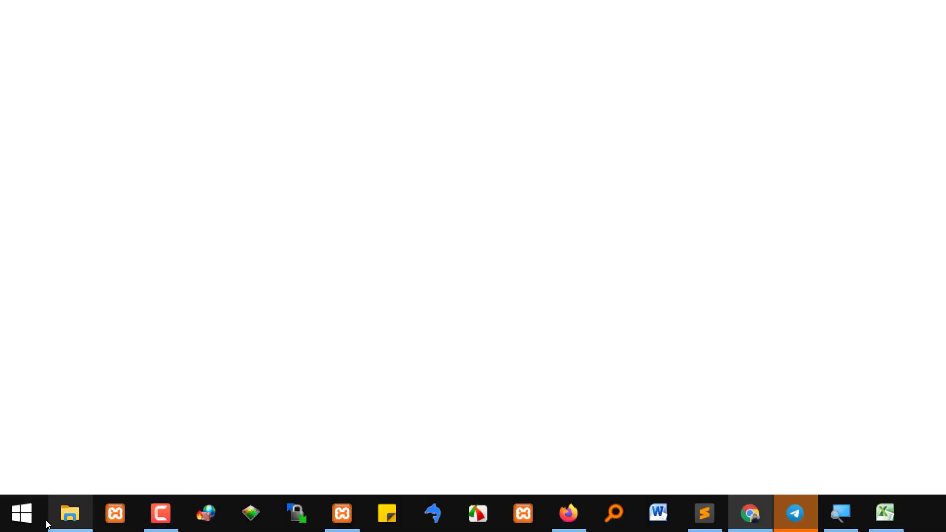
mouse_move(40, 522)
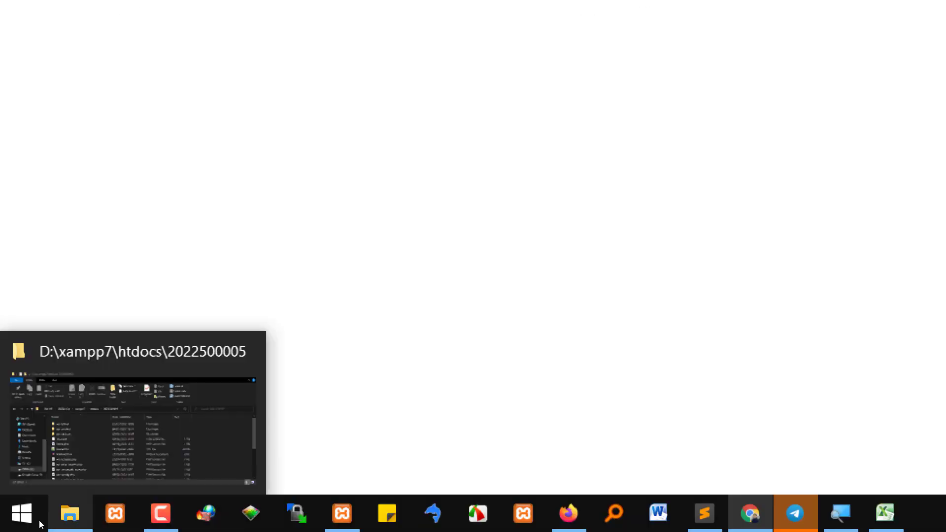
left_click(79, 471)
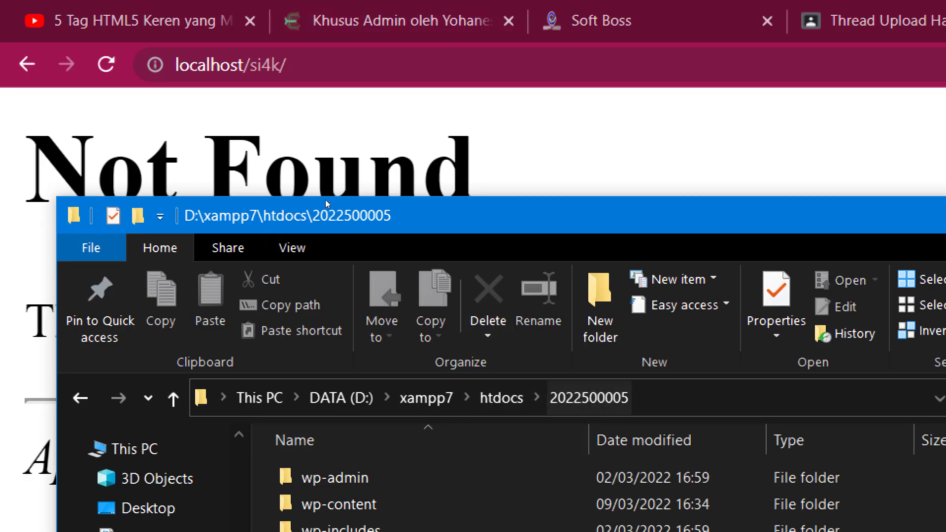
left_click(589, 397)
double_click(402, 269)
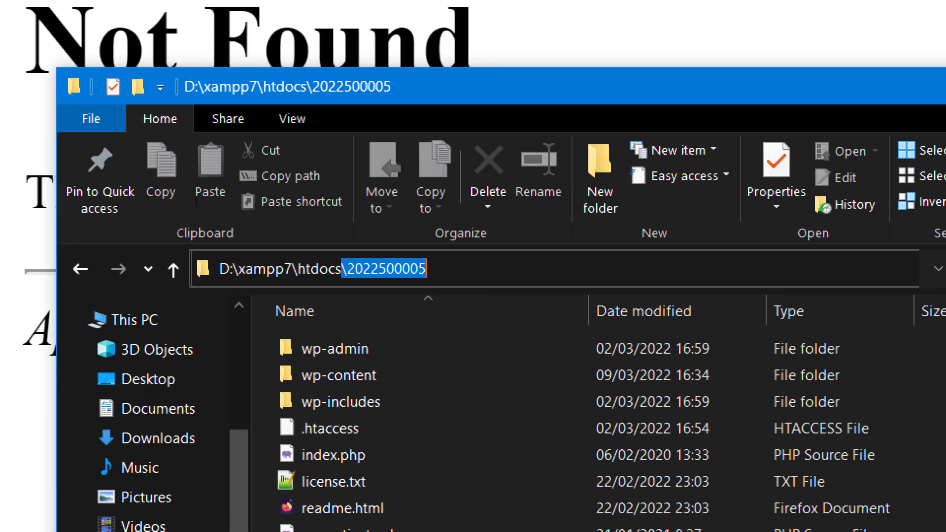
left_click(402, 269)
left_click(347, 268)
left_click_drag(348, 269, 427, 269)
key("ctrl+c")
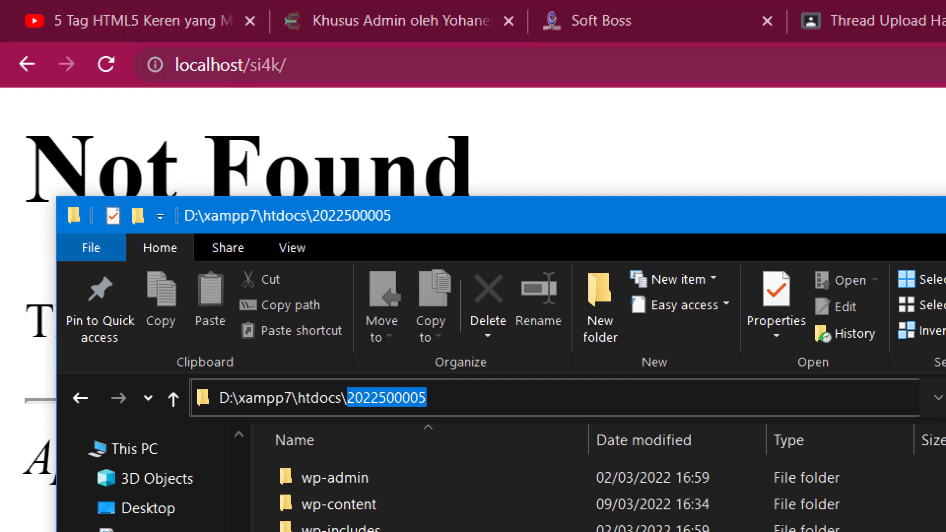
left_click_drag(242, 65, 298, 69)
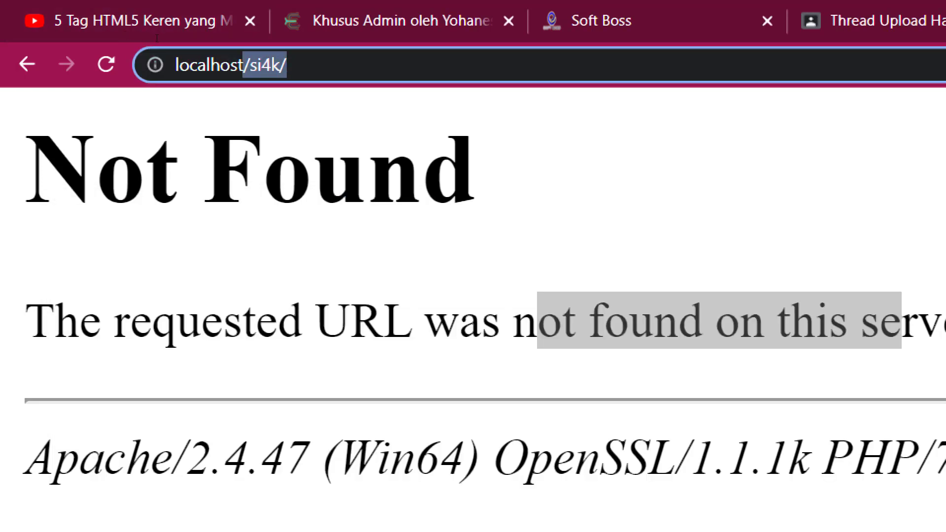
type("/")
key("ctrl+v")
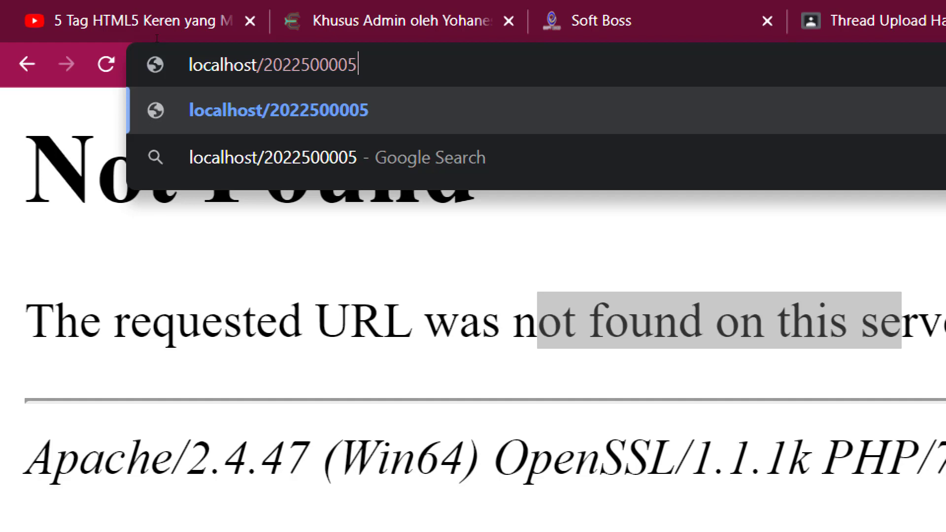
key("Return")
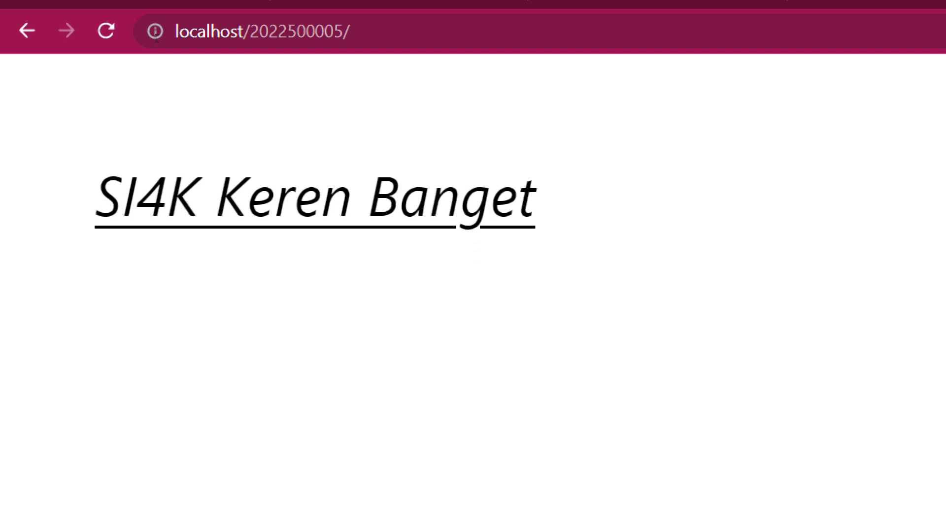
Check the page title, restore normal magnification, and scroll through the 'Laman tidak ditemukan' 404 page
left_click(786, 5)
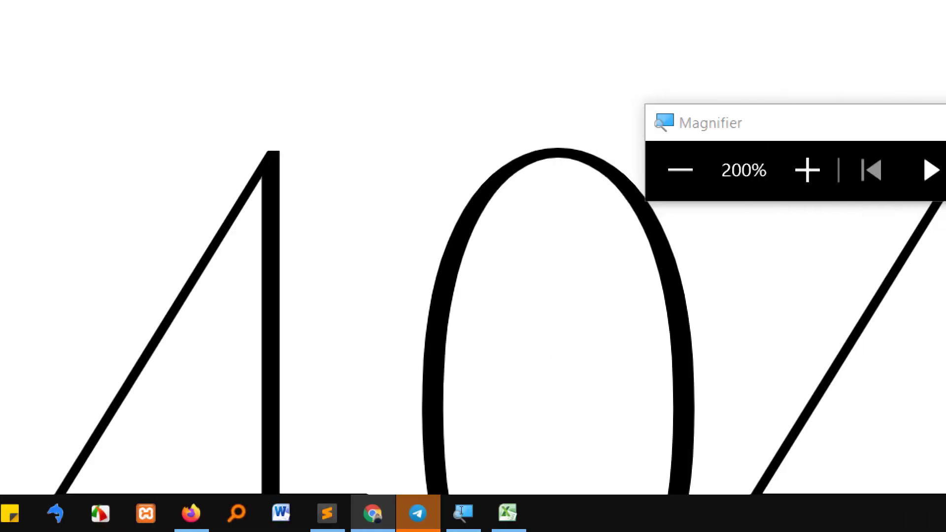
left_click(427, 524)
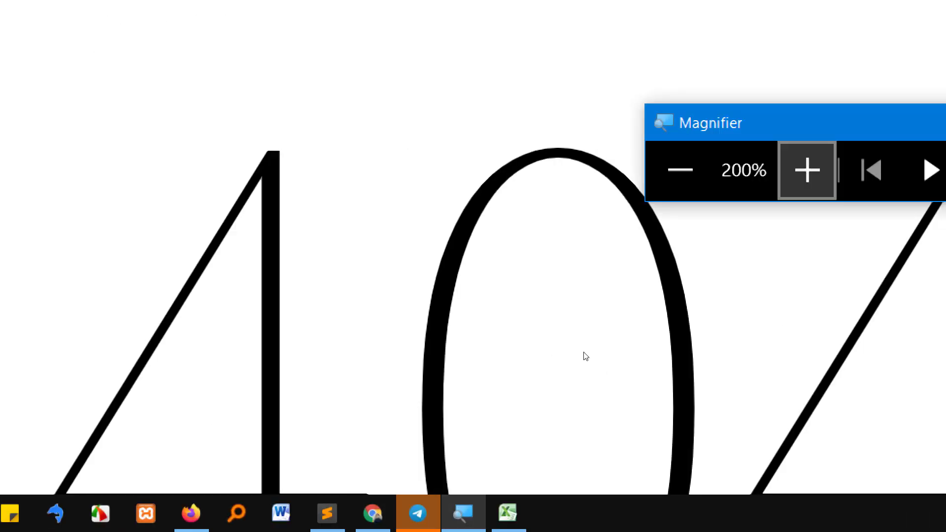
left_click(536, 353)
scroll(485, 256, "down", 5)
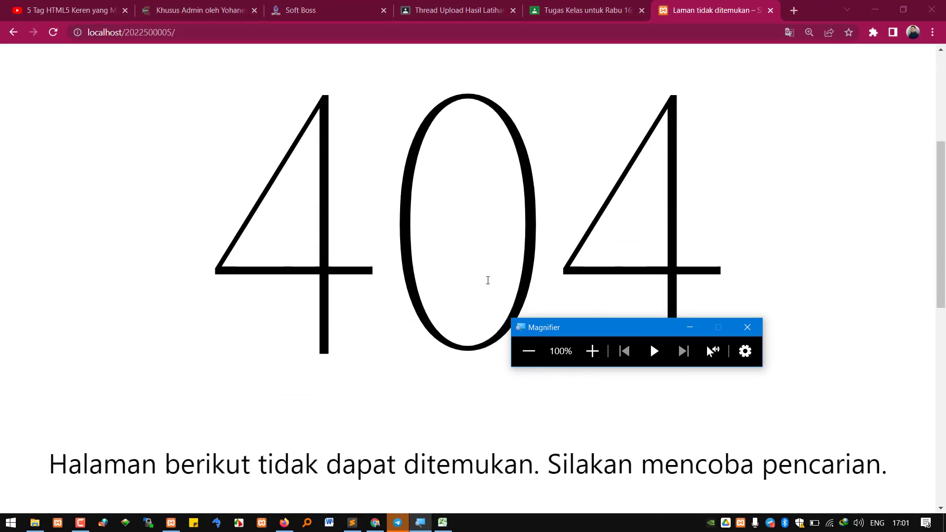
scroll(479, 279, "up", 5)
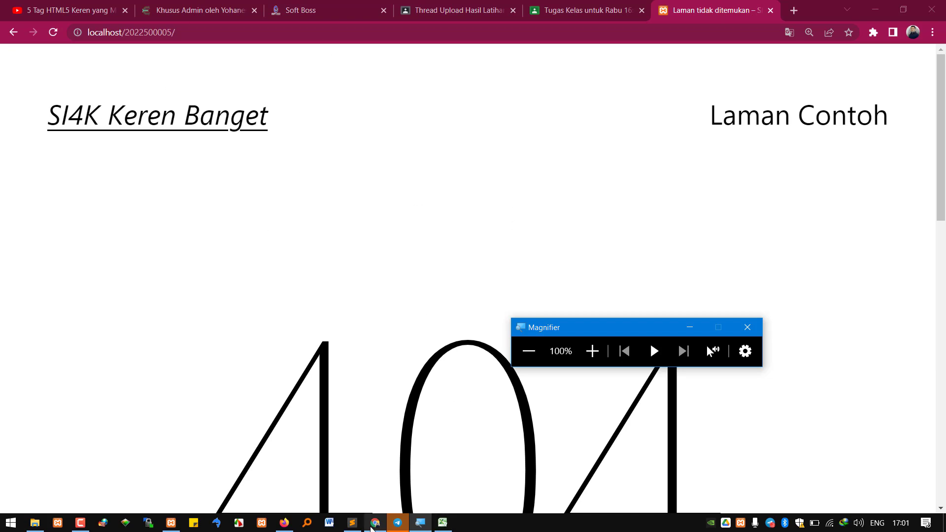
mouse_move(395, 526)
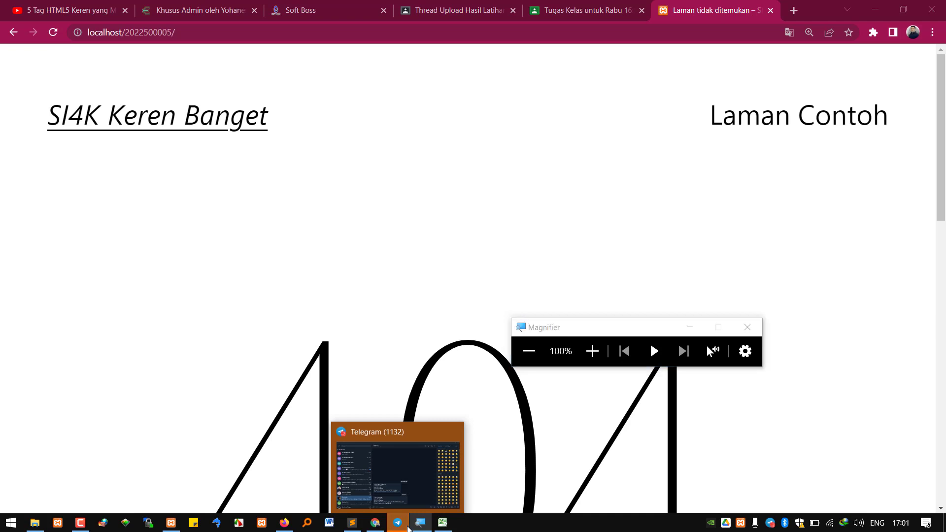
In the REKWEB SI4K 2122 E group, view the two newest XAMPP screenshots full size
left_click(400, 438)
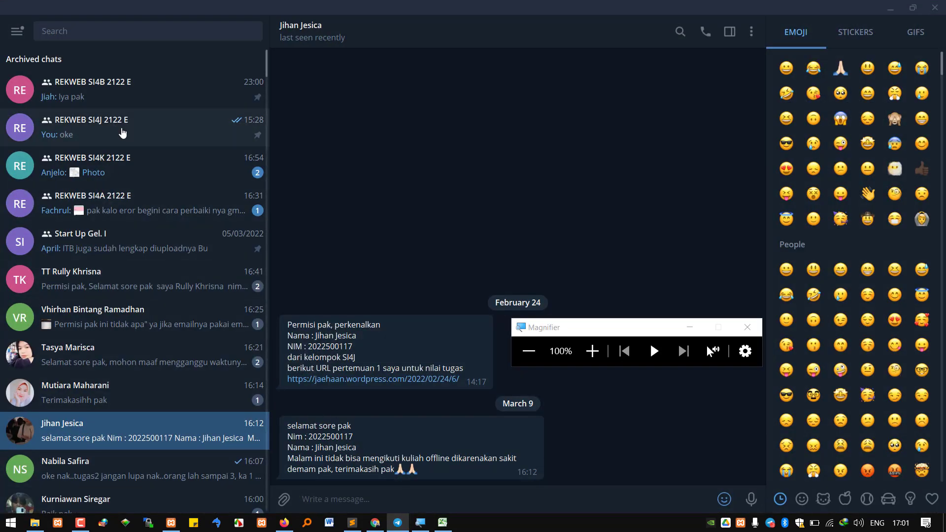
left_click(120, 165)
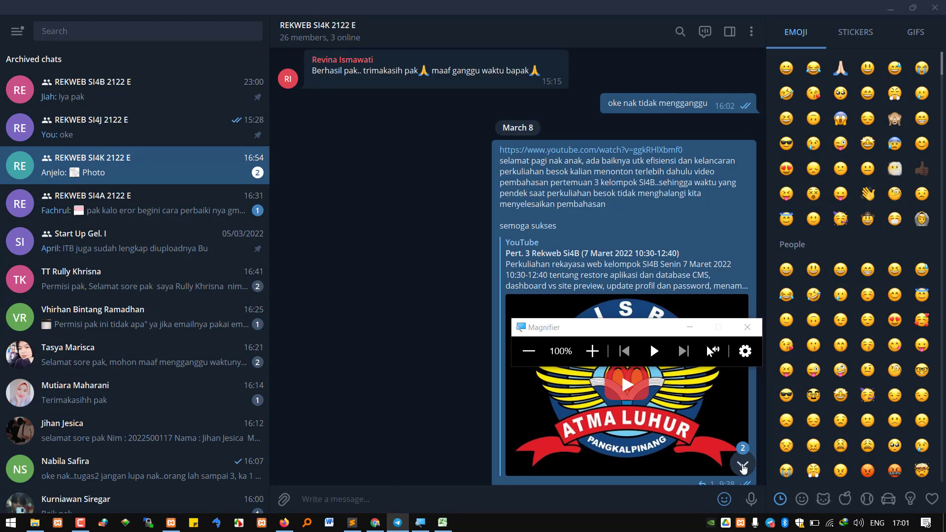
left_click(743, 464)
left_click(492, 231)
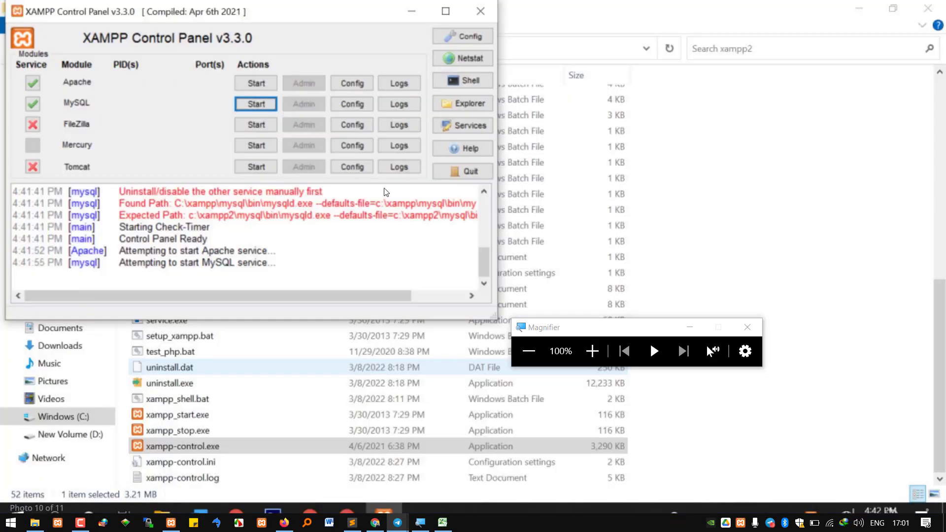
left_click(425, 378)
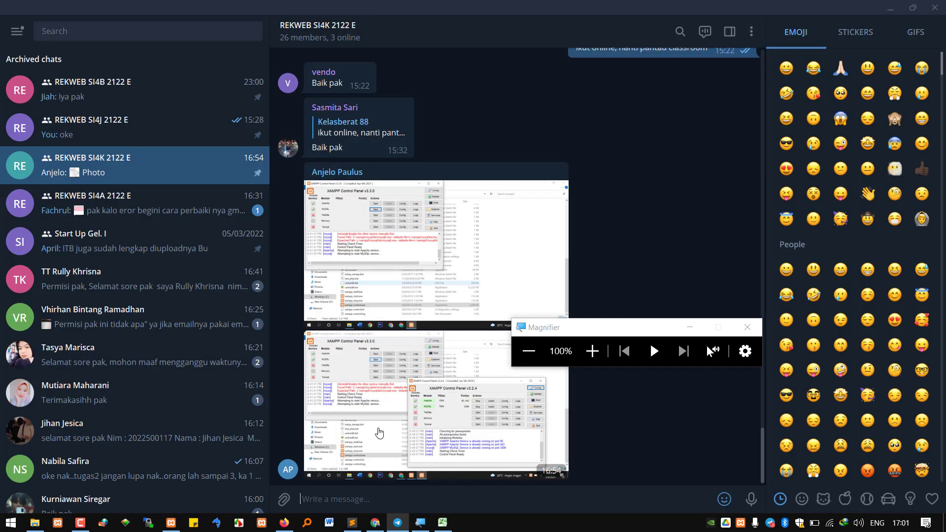
left_click(378, 435)
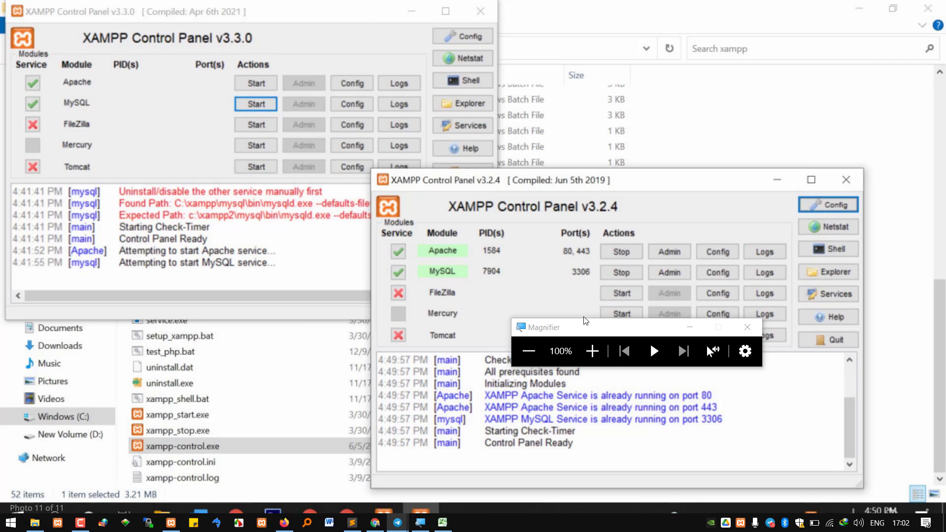
Move the Magnifier aside and bring the local XAMPP Control Panel v3.3.0 over Telegram
left_click_drag(589, 329, 489, 440)
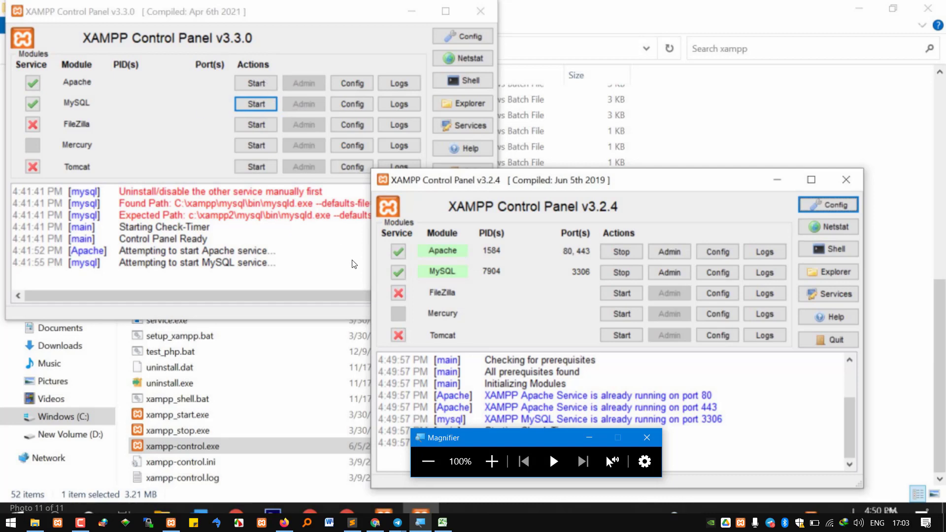
mouse_move(165, 520)
left_click(170, 473)
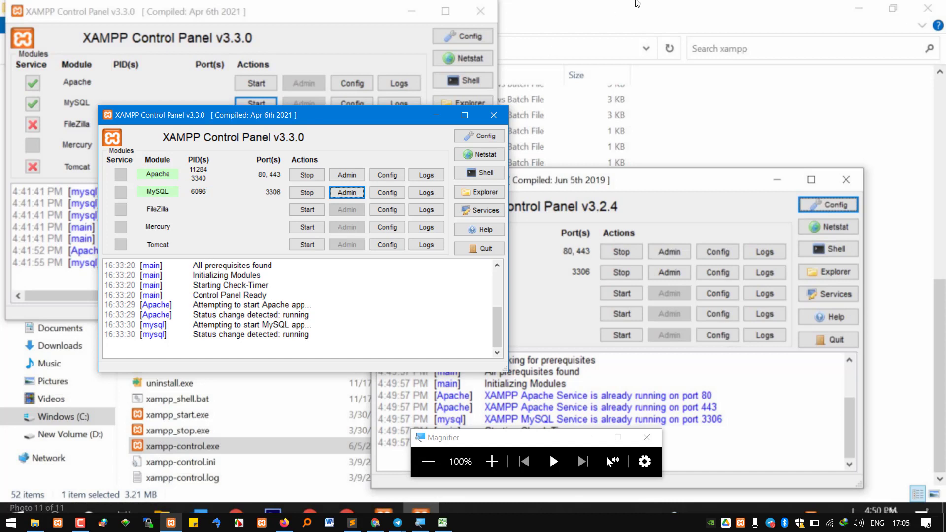
Close the photo viewer, minimize XAMPP, and scroll up the Telegram group chat
left_click(626, 289)
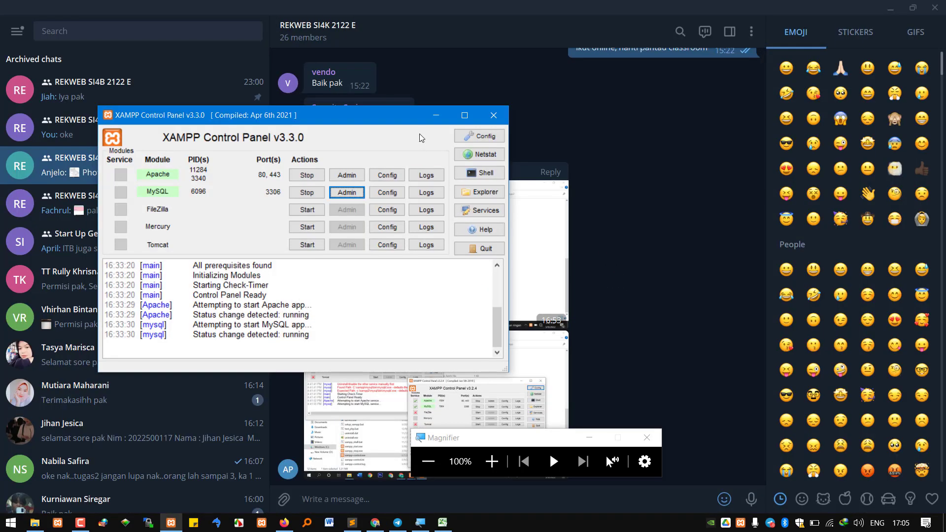
left_click(439, 114)
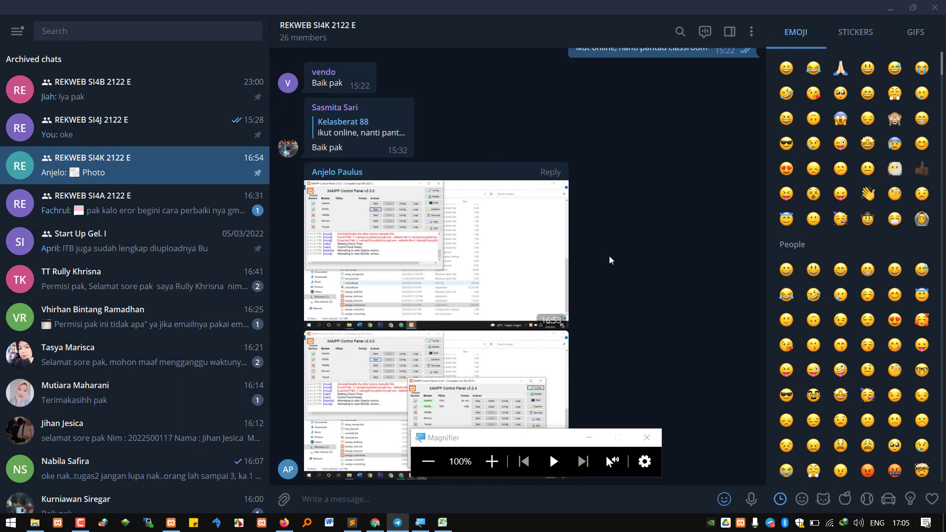
scroll(644, 266, "up", 8)
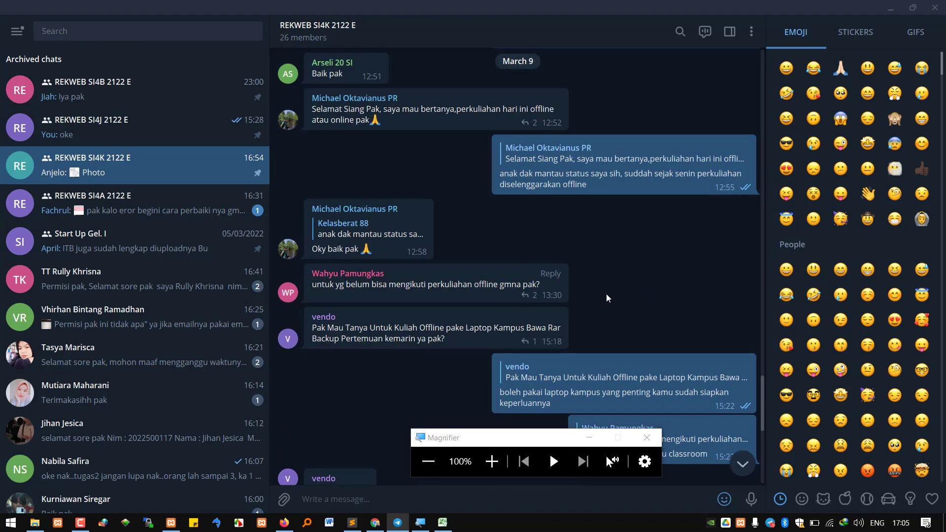
scroll(607, 298, "up", 10)
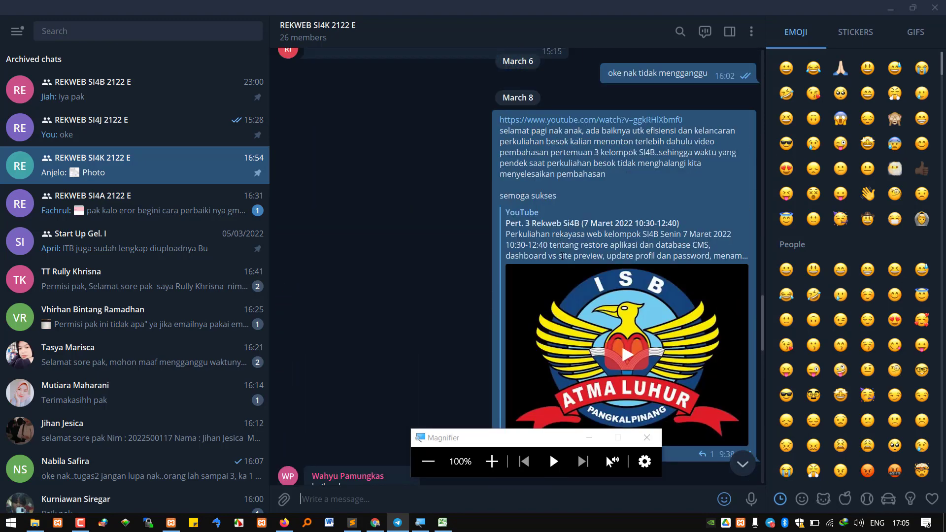
scroll(562, 256, "up", 10)
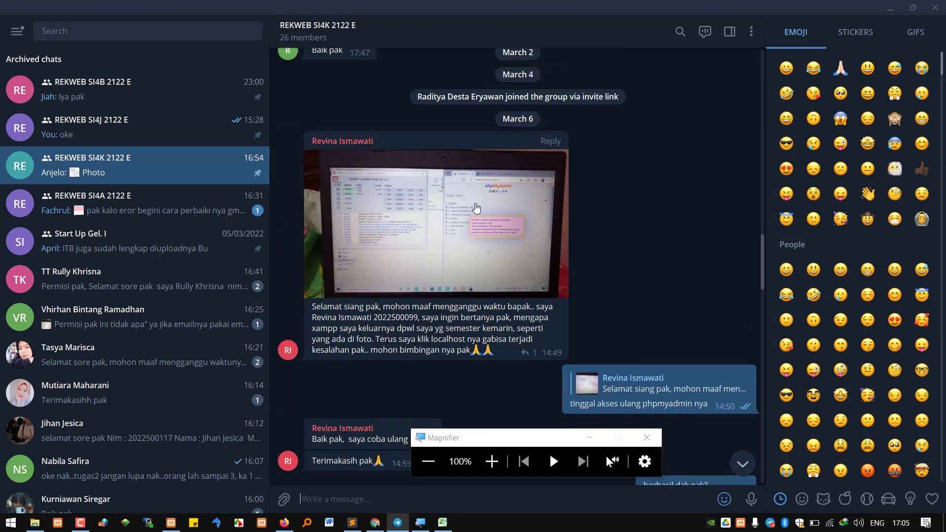
View the student's phpMyAdmin error photo and the WordPress setup screenshot full size
left_click(475, 208)
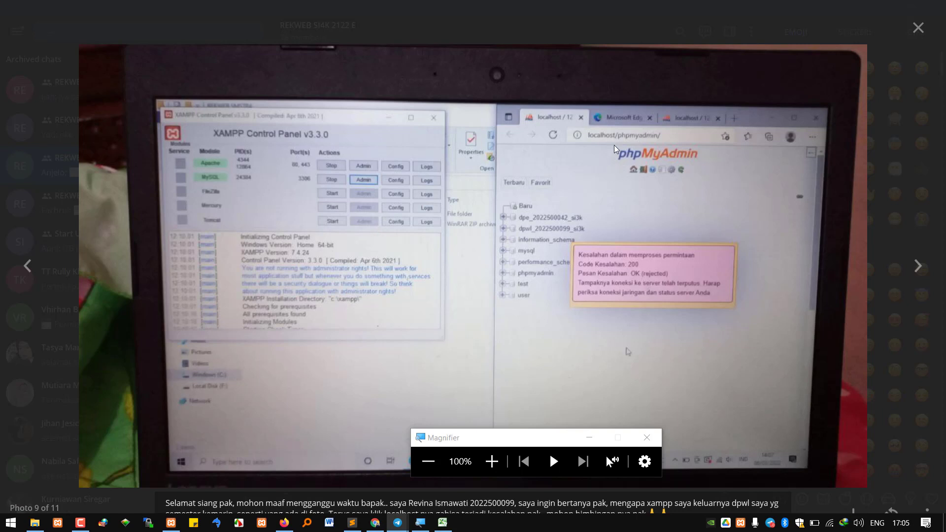
key("Escape")
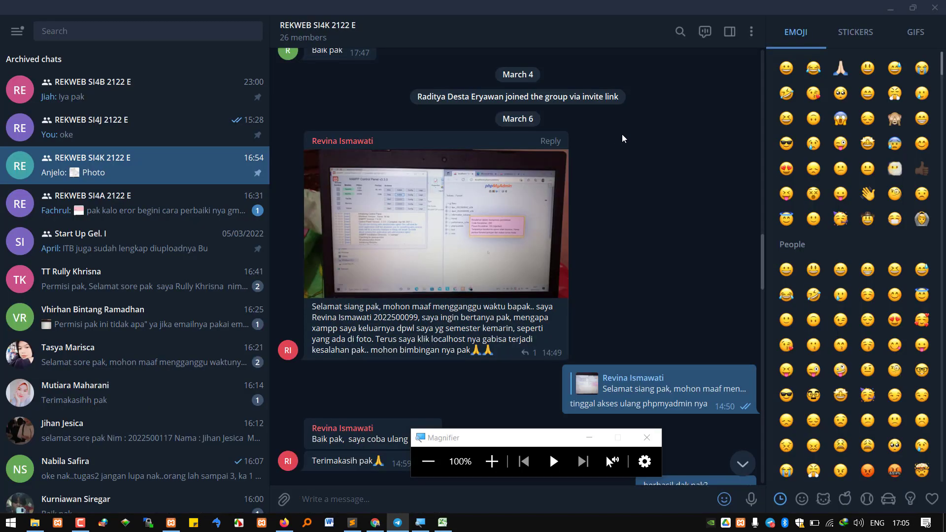
scroll(586, 150, "up", 15)
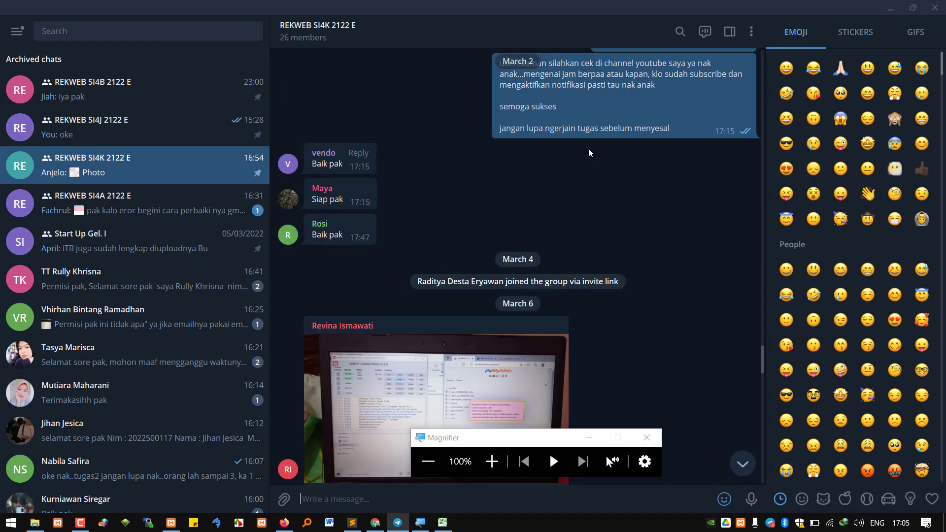
scroll(526, 232, "up", 10)
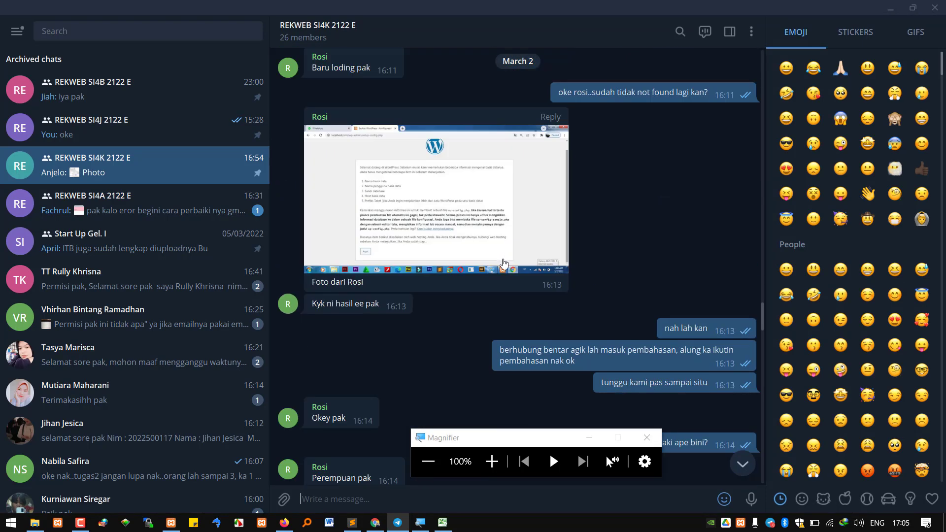
left_click(468, 269)
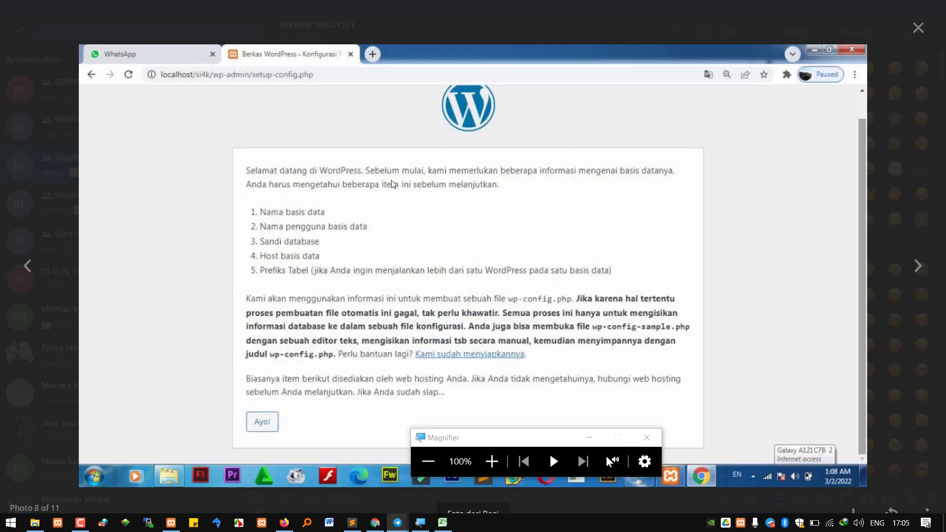
key("Escape")
View the htdocs folder screenshot, then return to the Excel attendance workbook at G15
scroll(486, 221, "up", 8)
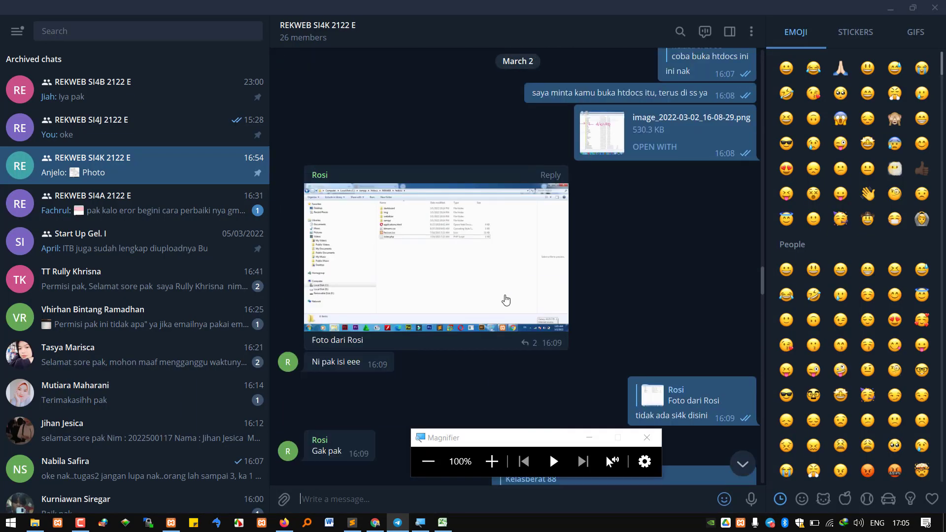
left_click(486, 221)
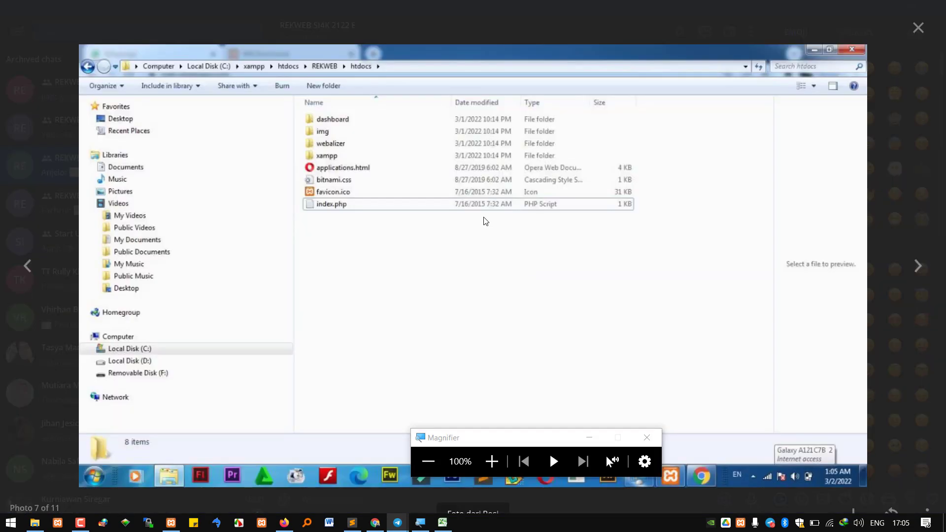
key("Escape")
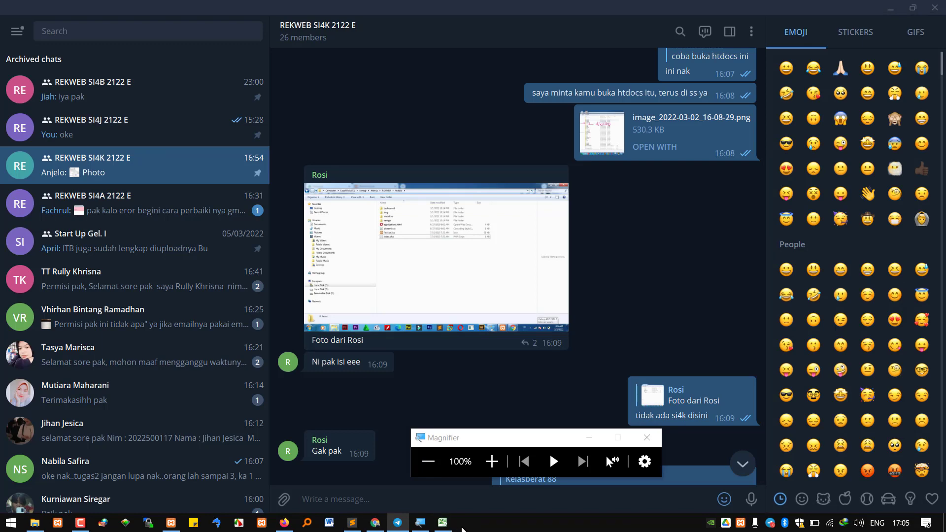
left_click(443, 522)
left_click(376, 312)
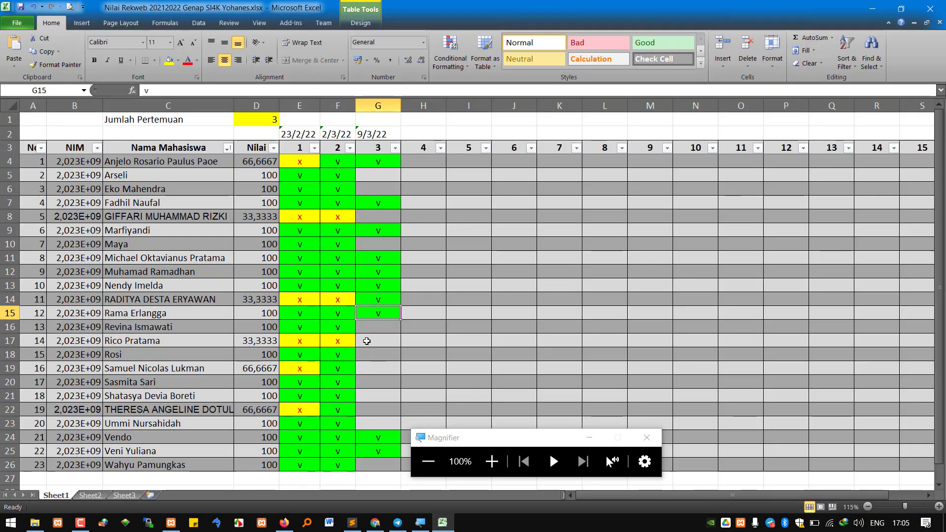
Copy the green 'v' present mark from G15 into G18 for meeting 3
key("ctrl+c")
left_click(371, 358)
key("ctrl+v")
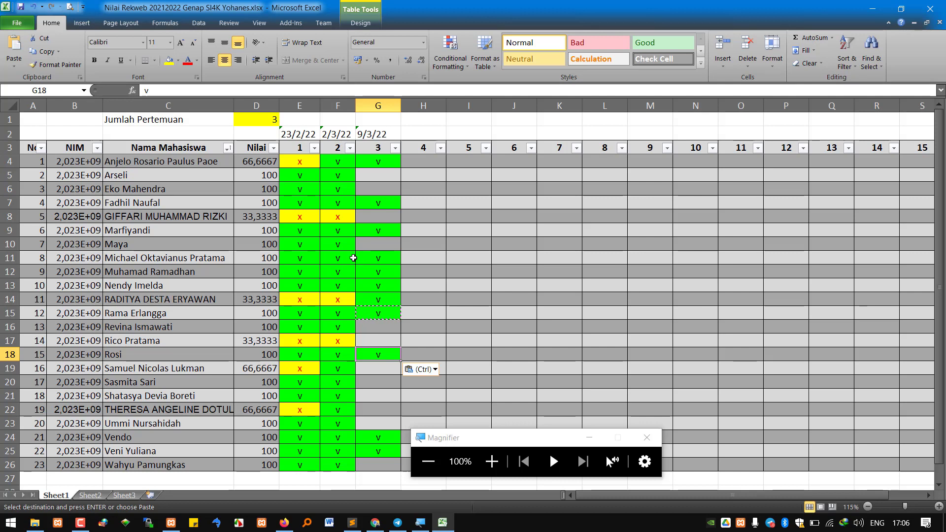
left_click(385, 406)
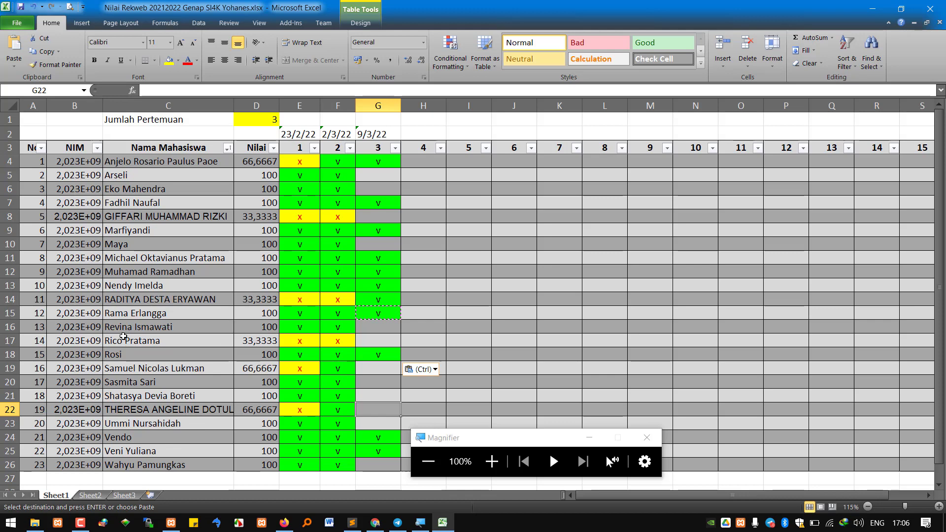
scroll(120, 404, "down", 1)
Enter the new student's ID number in B27 and full name in C27
left_click(67, 442)
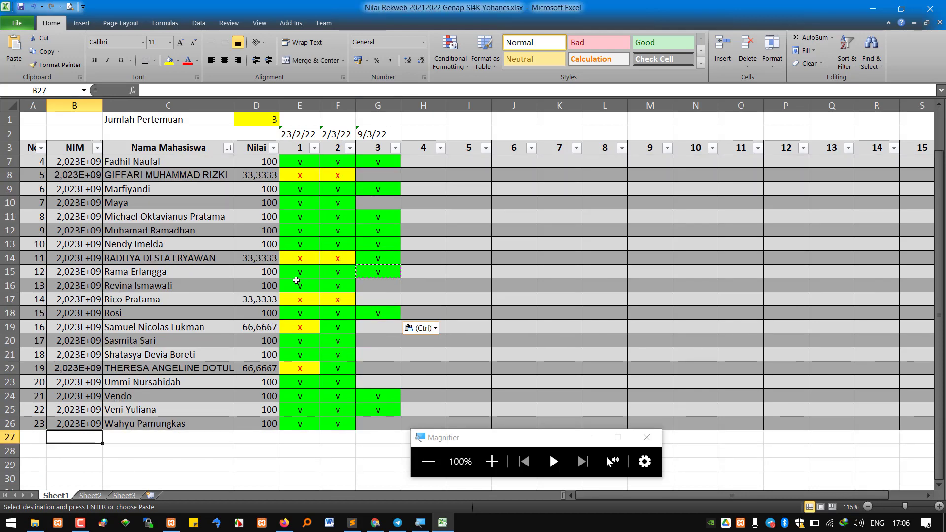
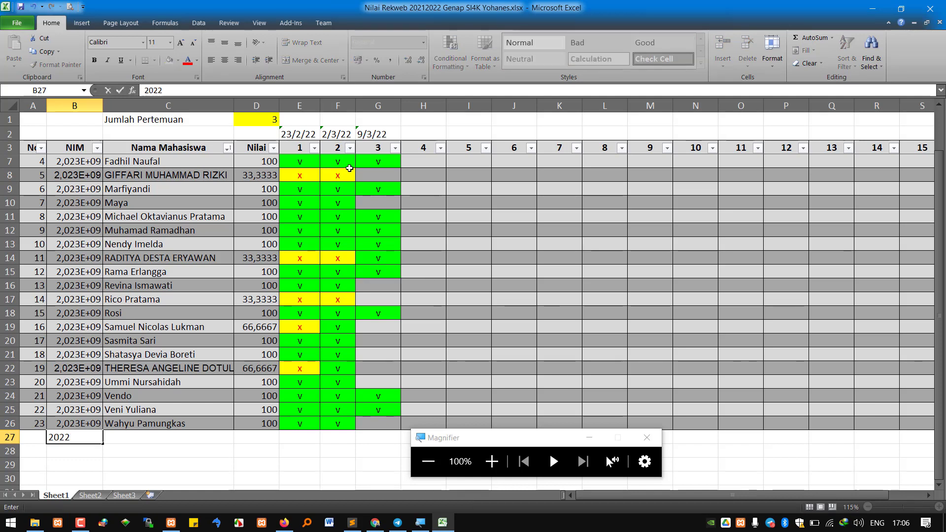
key("Tab")
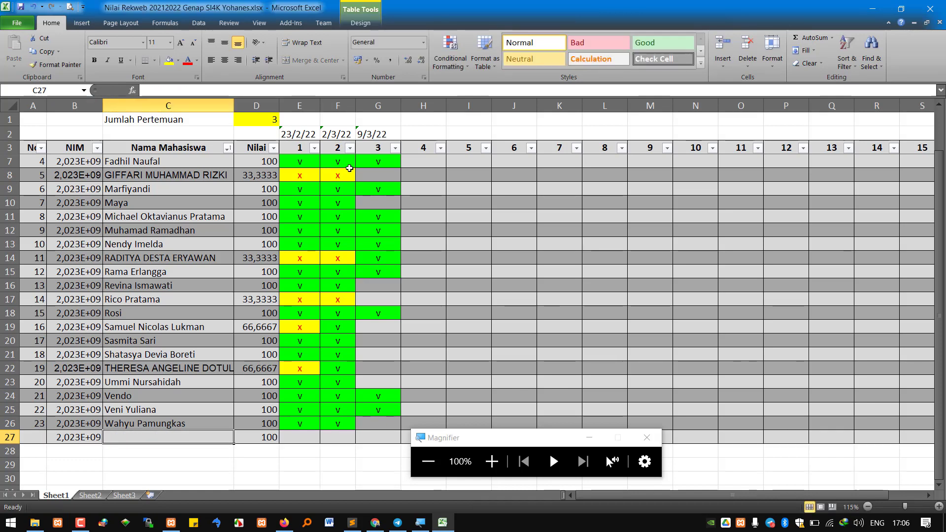
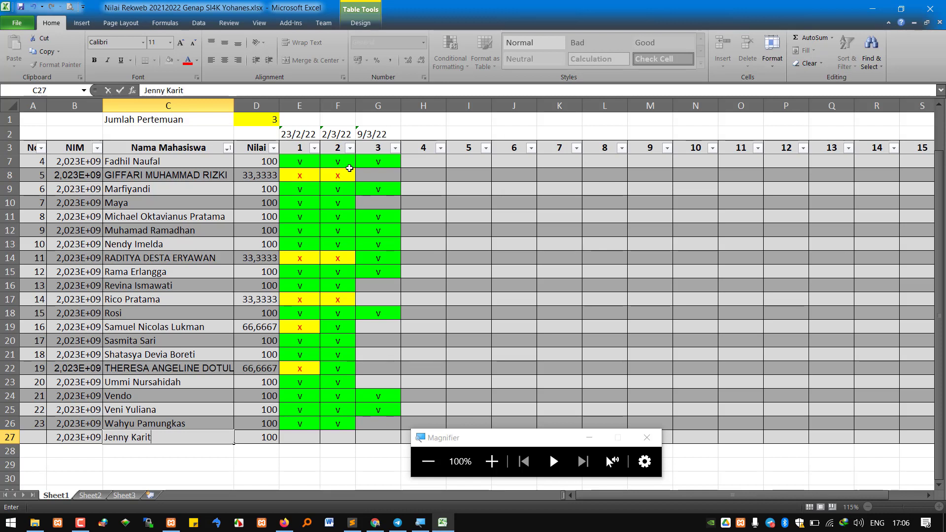
key("Tab")
key("Tab")
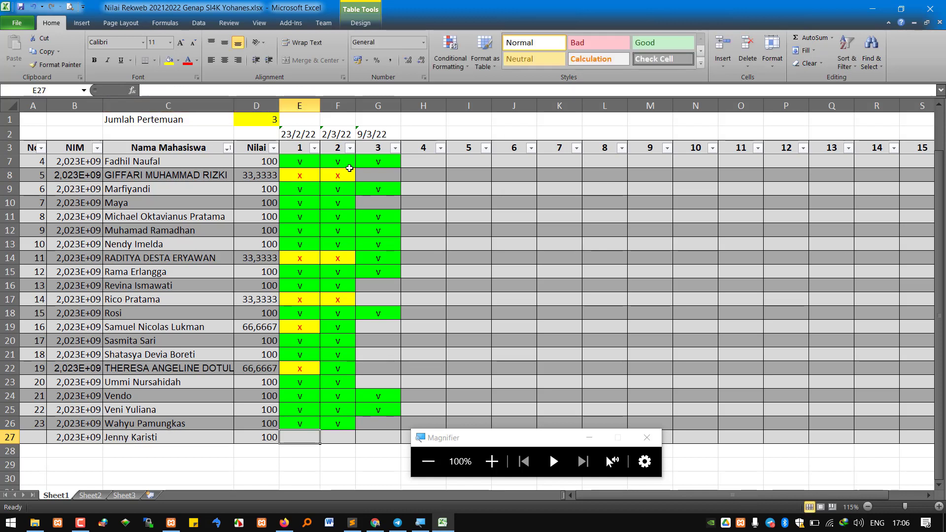
Mark the new student absent ('x') for meetings 1–2 and present ('v') for meeting 3
key("Up")
key("Up")
key("Up")
key("Up")
key("Up")
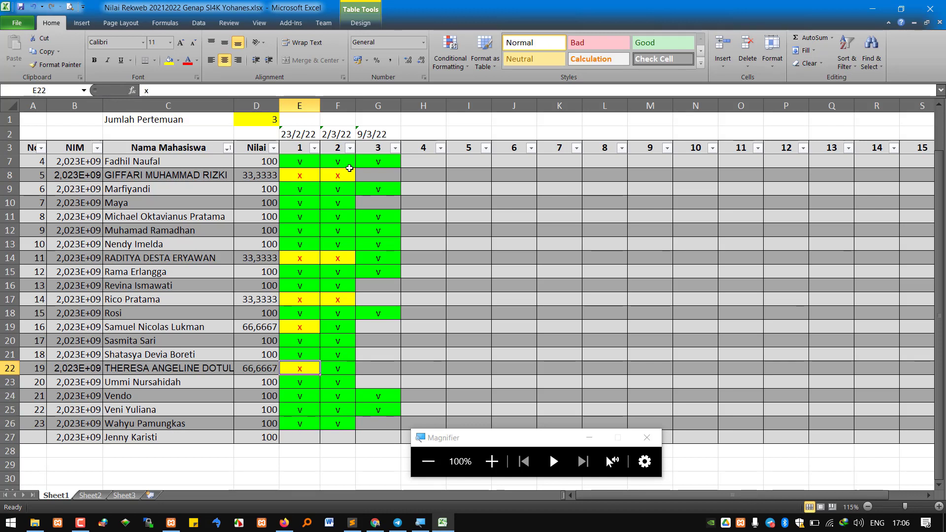
key("ctrl+c")
key("Down")
key("Down")
key("Down")
key("Down")
key("Down")
key("ctrl+v")
key("Right")
key("ctrl+v")
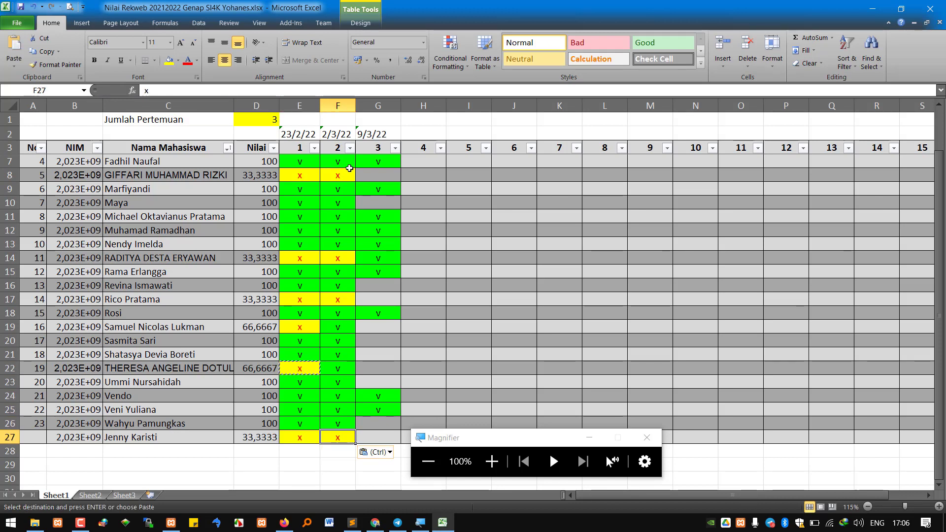
key("Up")
key("ctrl+c")
key("Down")
key("Right")
key("ctrl+v")
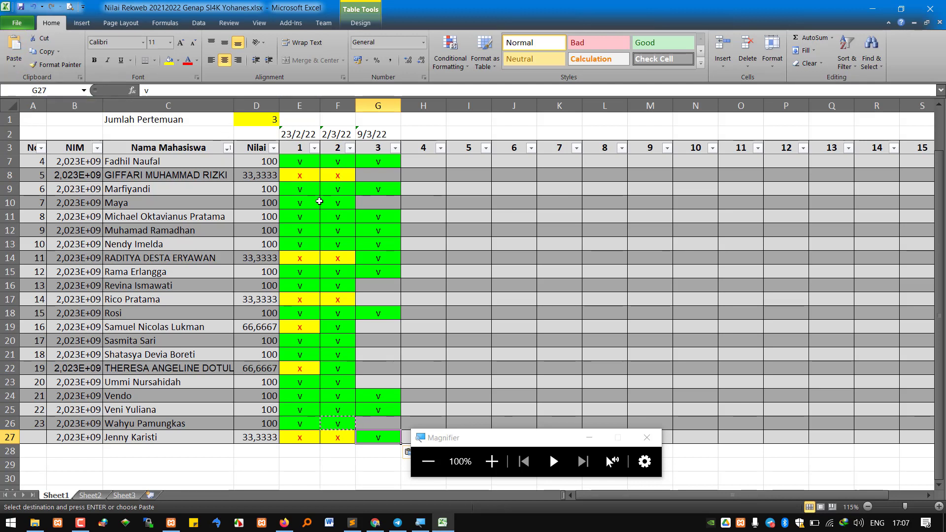
scroll(322, 206, "up", 1)
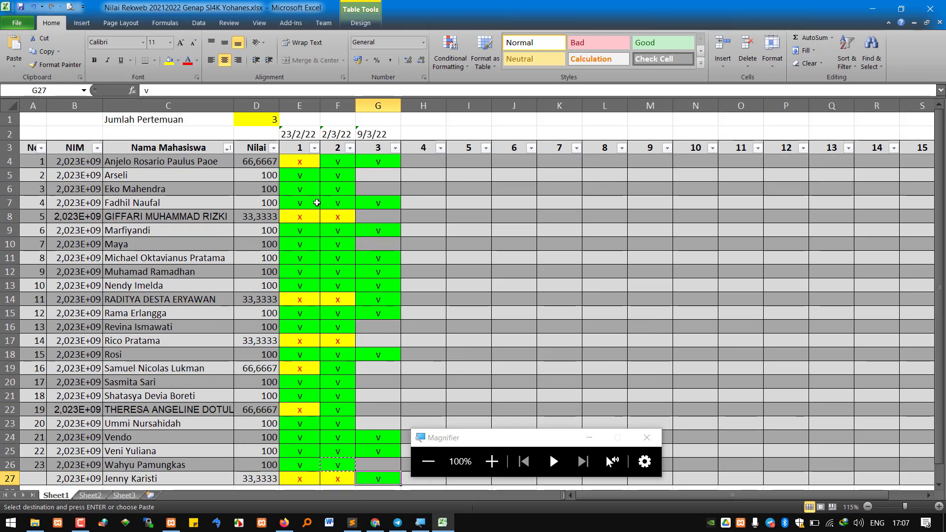
Copy the present 'v' from E6 into G6 and G10 for meeting 3
left_click(309, 191)
key("ctrl+c")
left_click(385, 192)
key("ctrl+v")
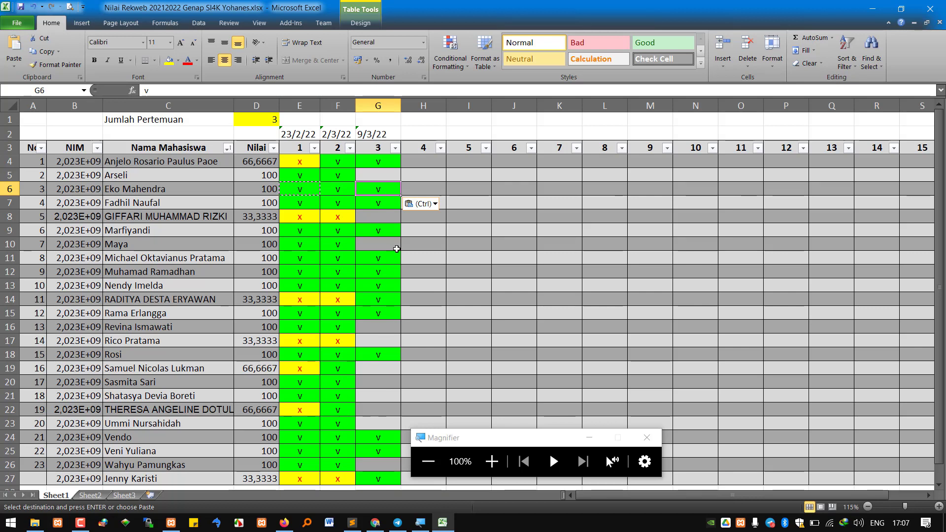
left_click(382, 244)
key("ctrl+v")
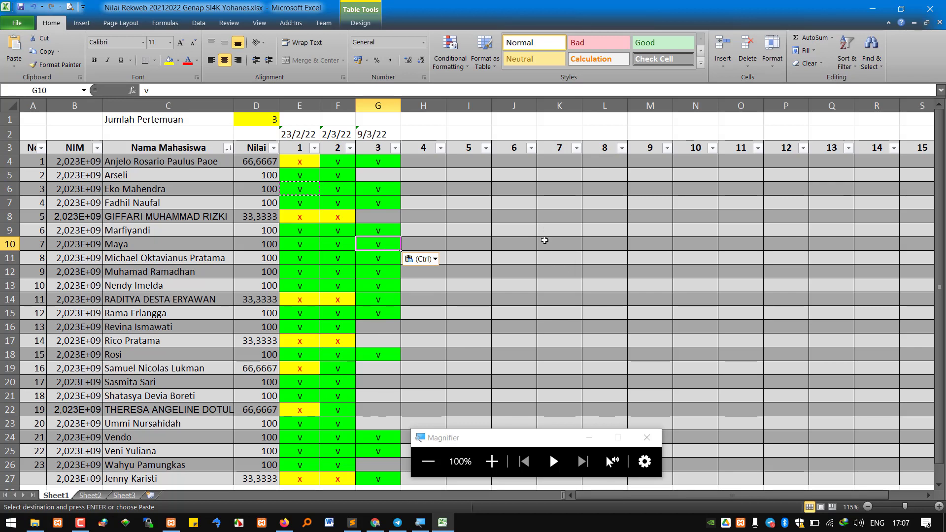
Paste the 'v' into G5 as well, then minimize the Excel workbook
left_click(390, 176)
key("ctrl+v")
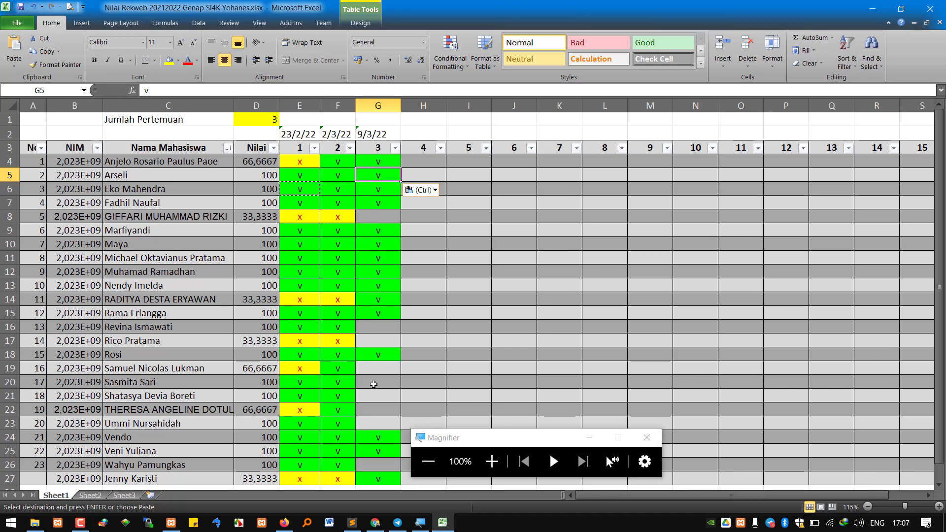
left_click(377, 359)
key("Escape")
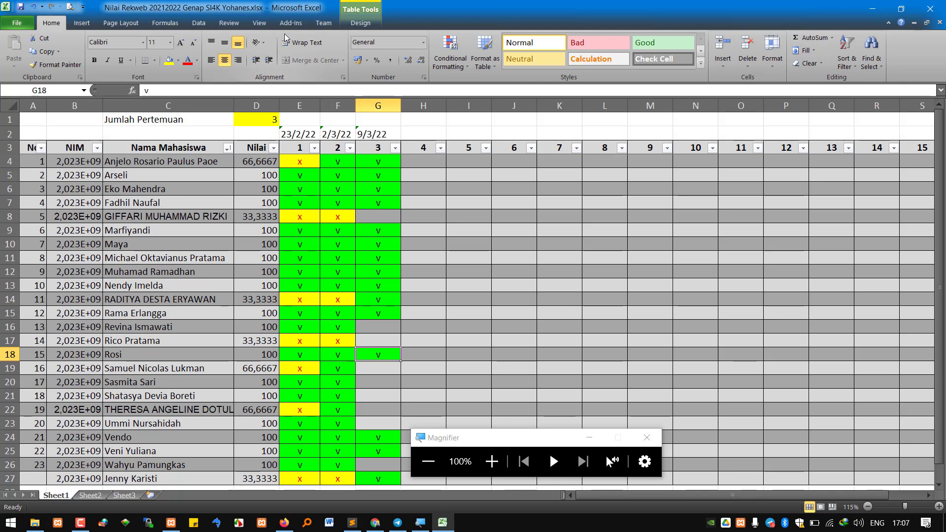
left_click(872, 8)
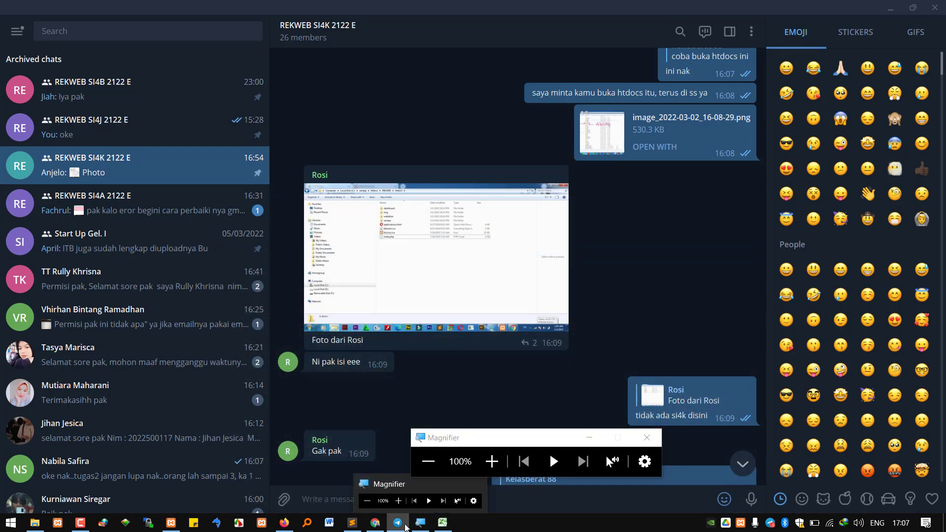
left_click(372, 508)
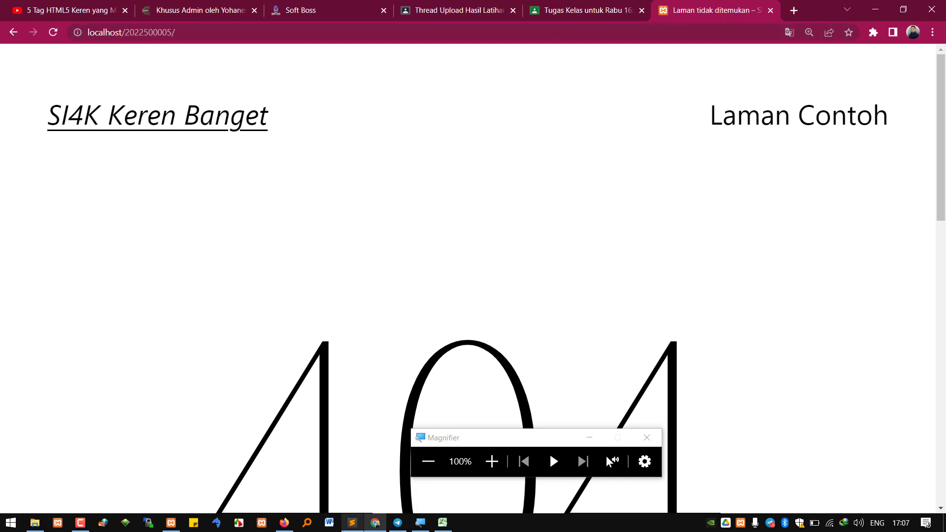
left_click(284, 522)
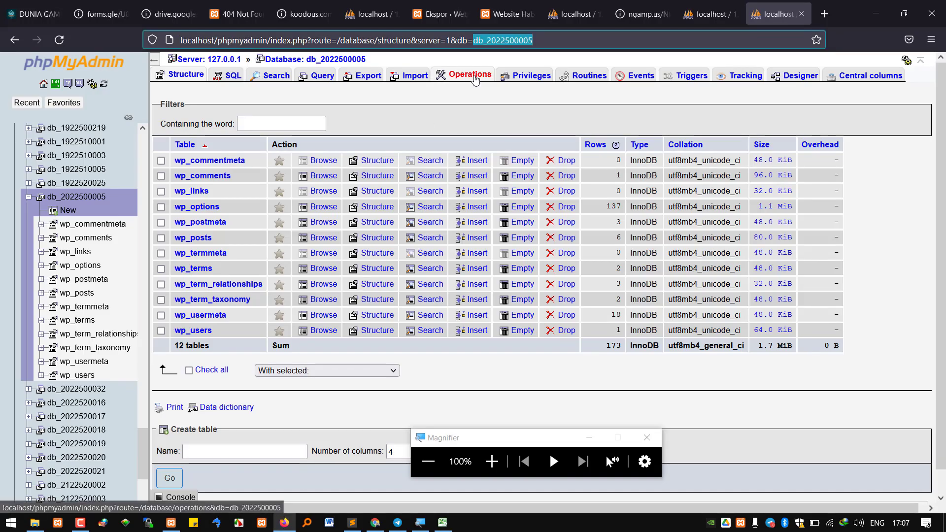
Browse the 138 rows of wp_options, then return to the phpMyAdmin server home page
left_click(90, 272)
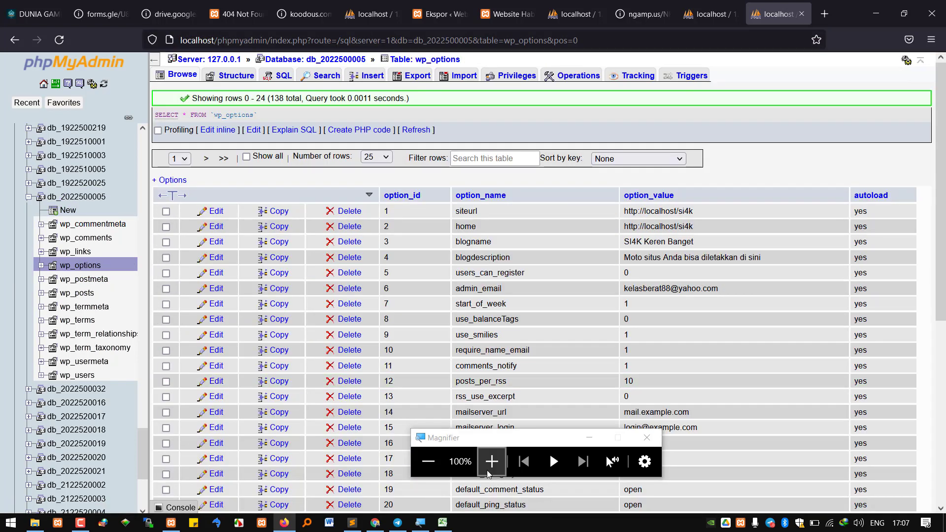
left_click(492, 462)
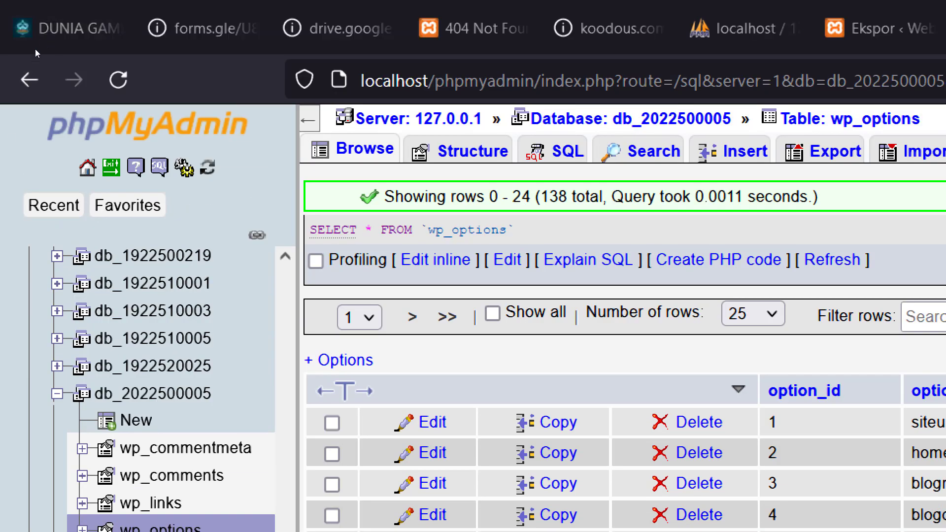
left_click(40, 89)
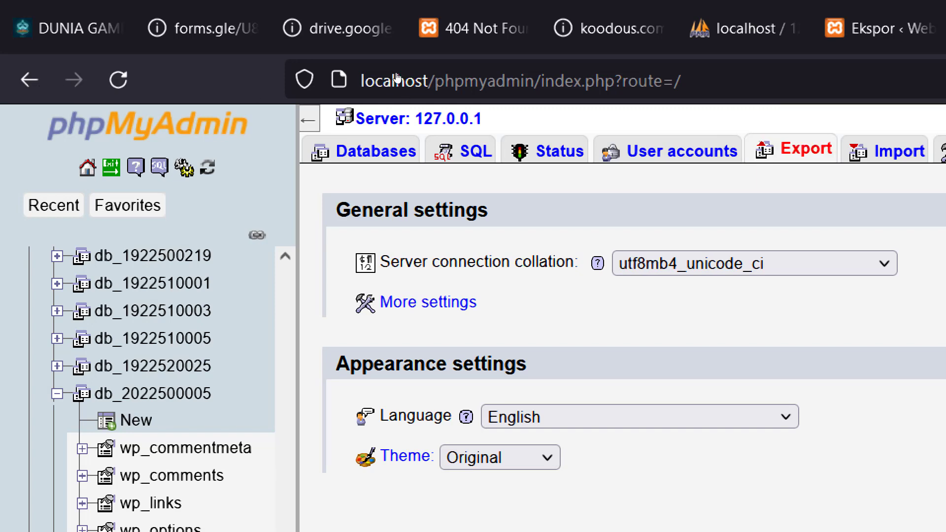
Open the server Export page with the Custom export options shown
left_click(798, 149)
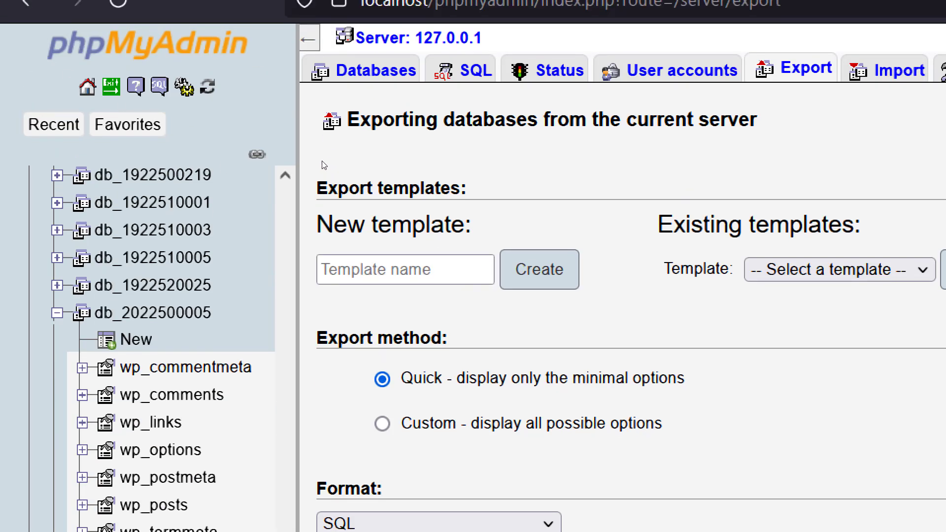
left_click(382, 424)
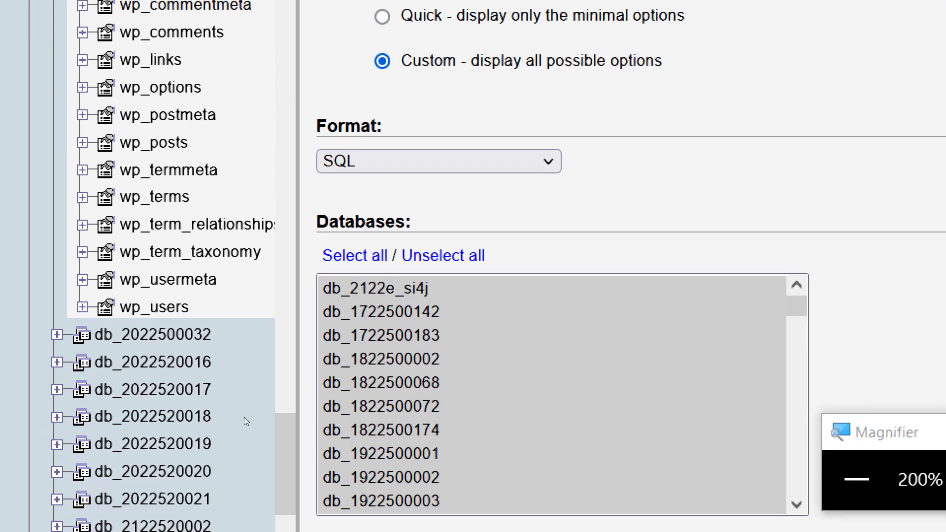
scroll(244, 417, "down", 12)
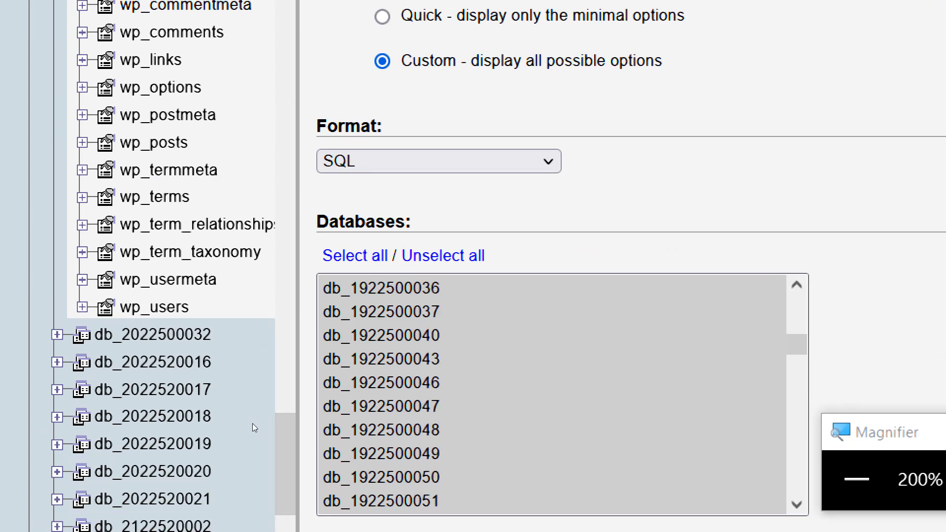
scroll(252, 423, "down", 15)
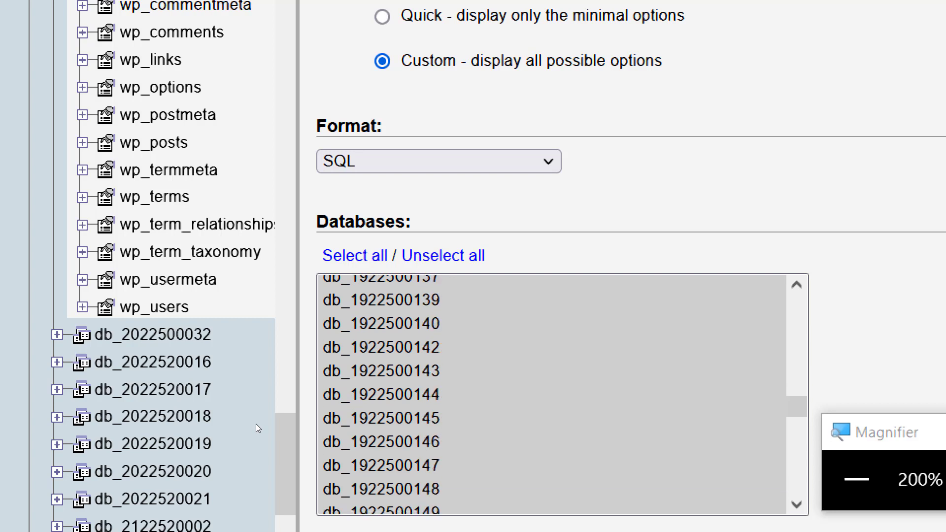
scroll(256, 423, "down", 14)
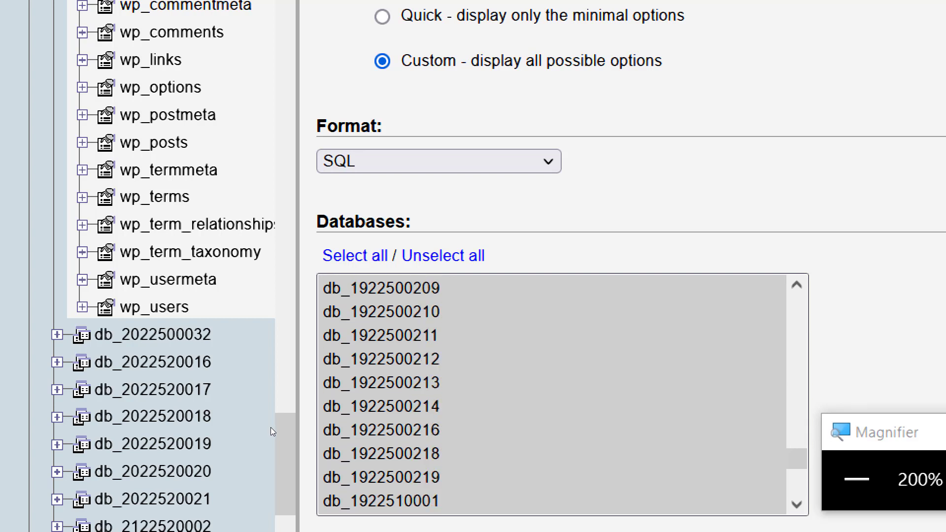
scroll(278, 433, "down", 7)
scroll(238, 439, "up", 2)
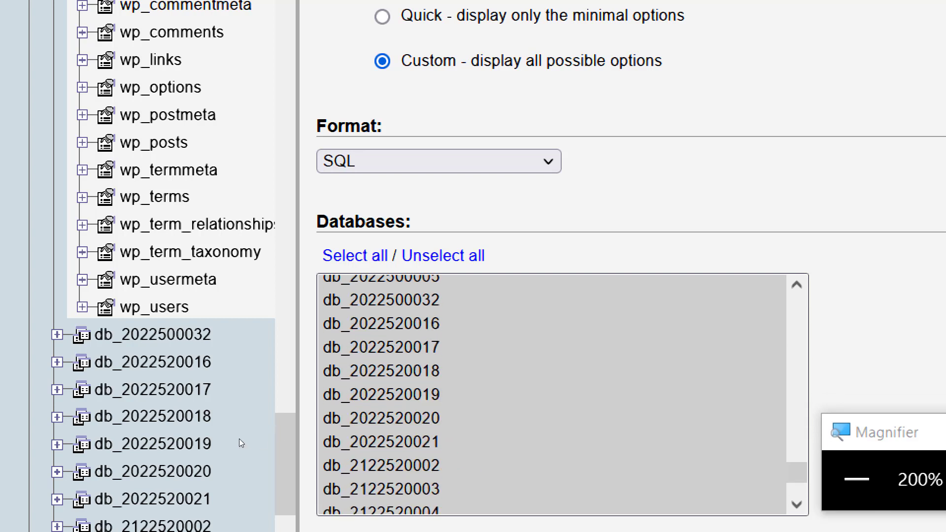
scroll(220, 384, "up", 3)
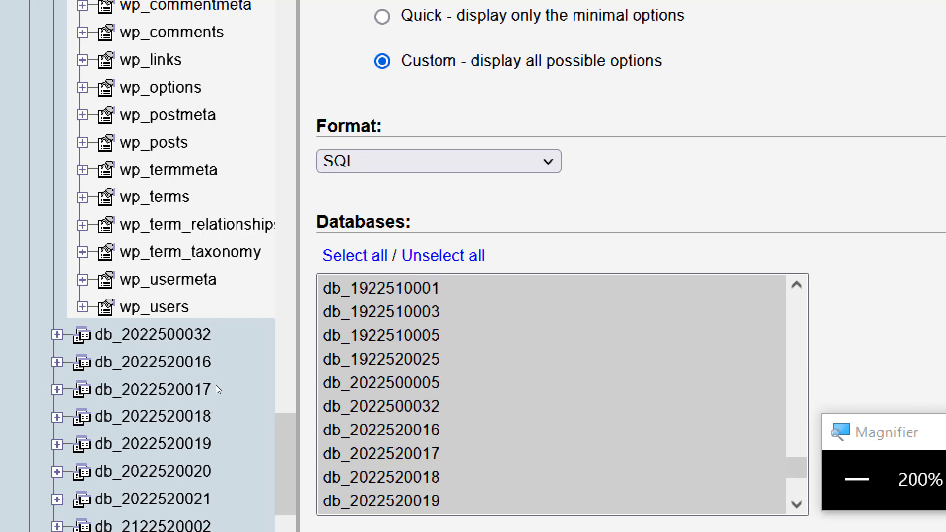
left_click(400, 383)
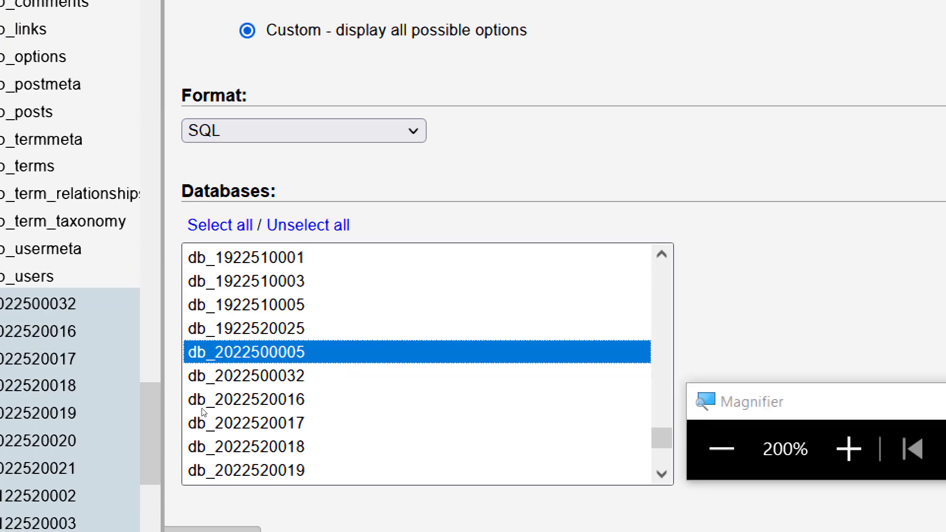
scroll(203, 428, "down", 5)
scroll(234, 442, "down", 15)
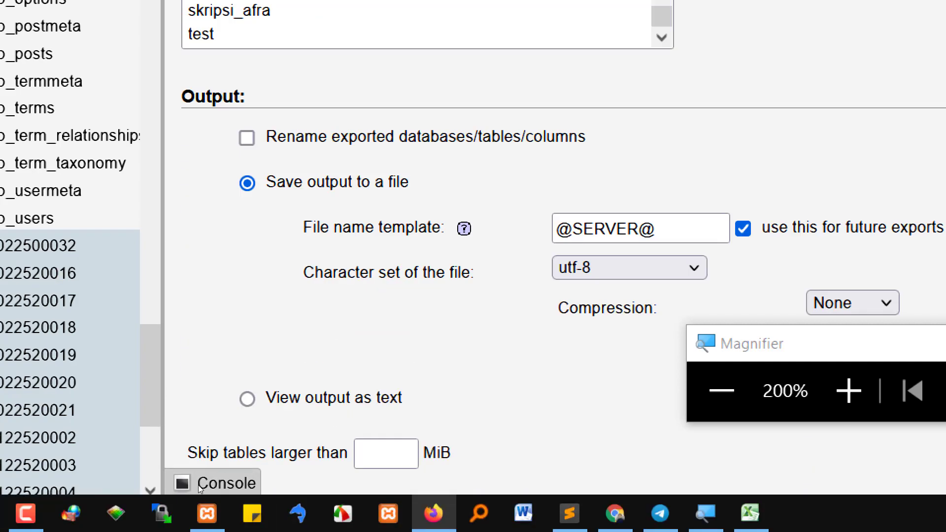
scroll(199, 481, "down", 10)
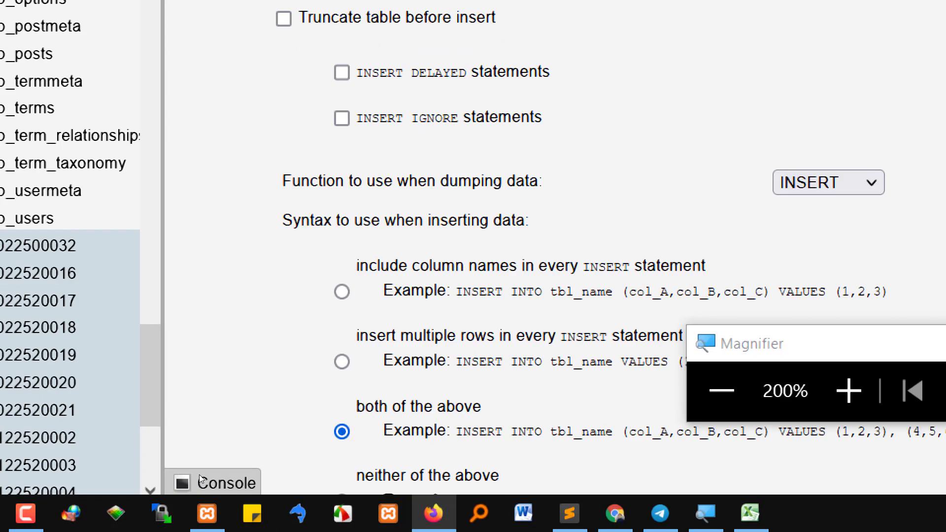
scroll(194, 472, "up", 2)
scroll(177, 472, "down", 2)
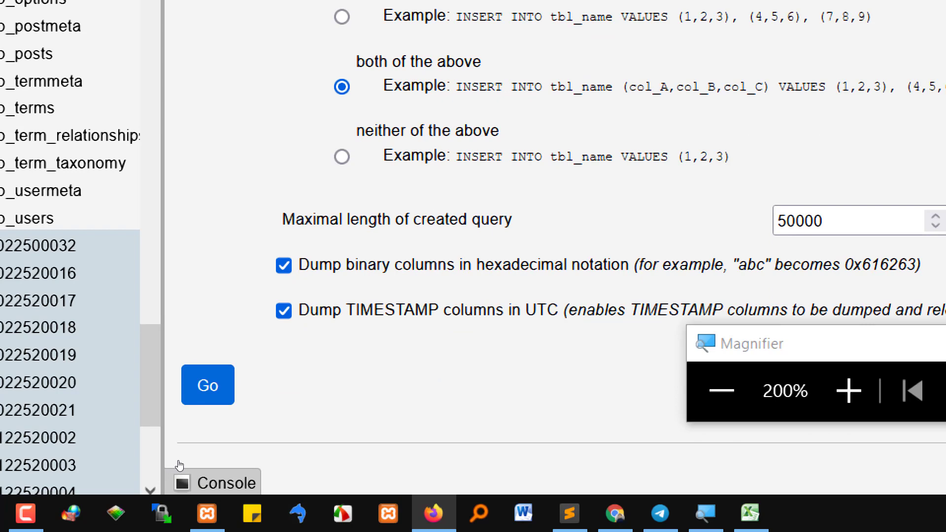
left_click(208, 387)
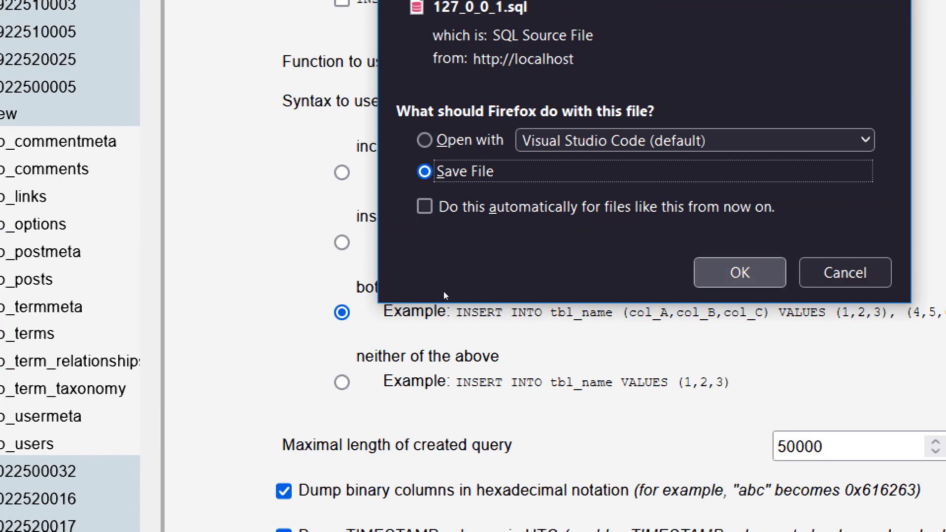
Save 127_0_0_1.sql to disk and show it in the Downloads folder
left_click(740, 273)
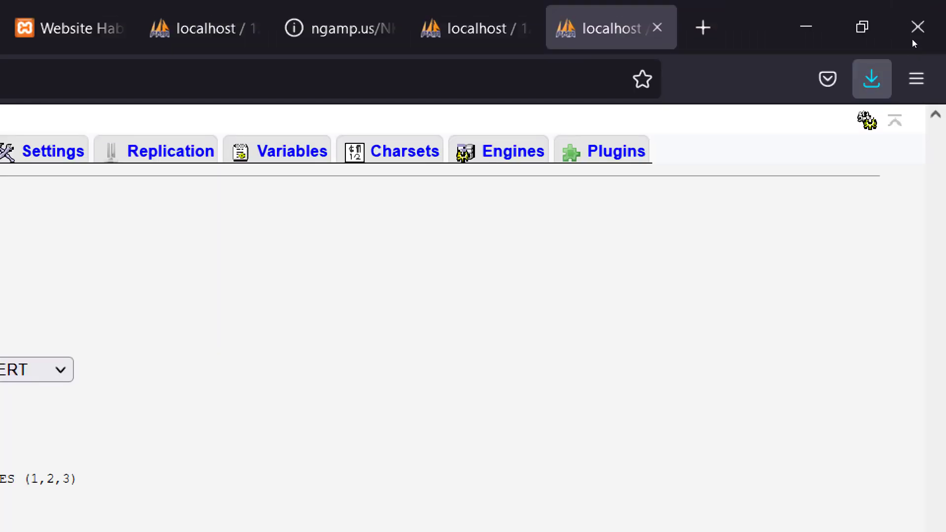
left_click(880, 75)
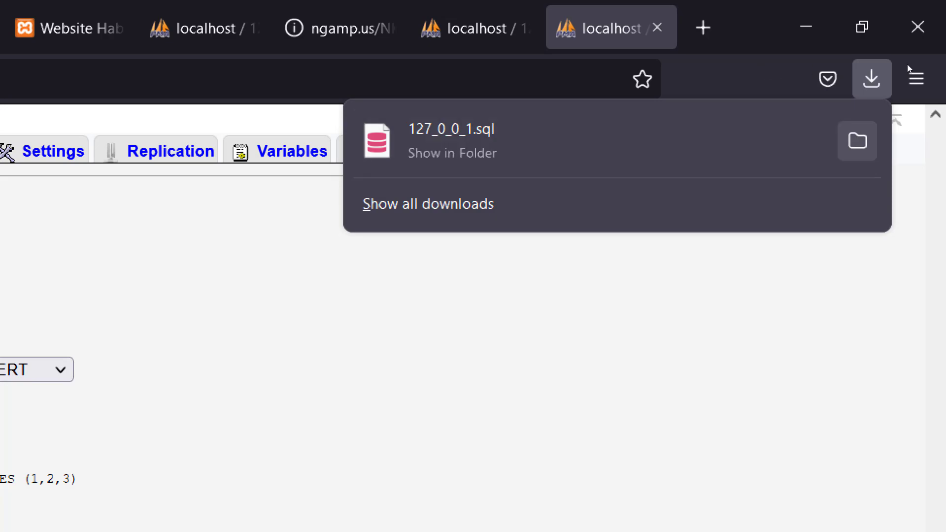
left_click(858, 141)
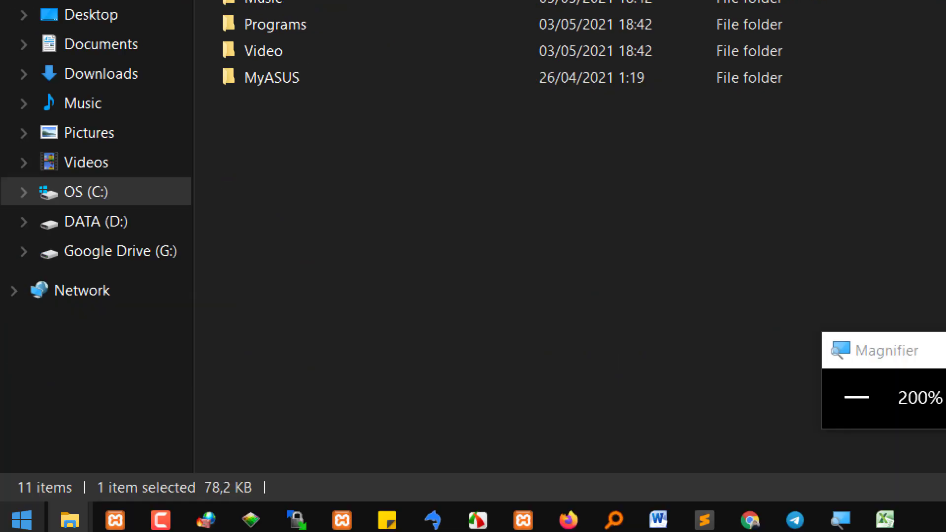
Navigate the other Explorer window into 21.22.E\PENGAJARAN\REKWEB\3 and open the si4k folder
mouse_move(42, 498)
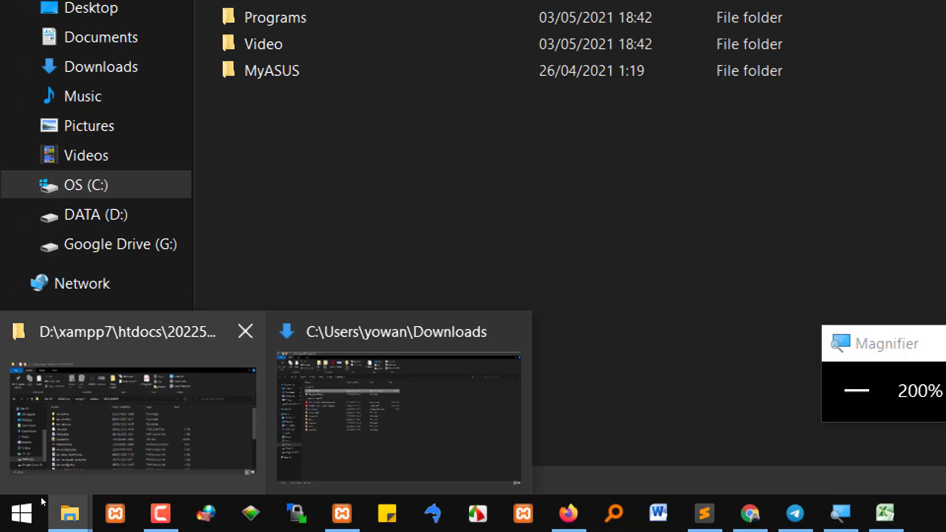
left_click(81, 476)
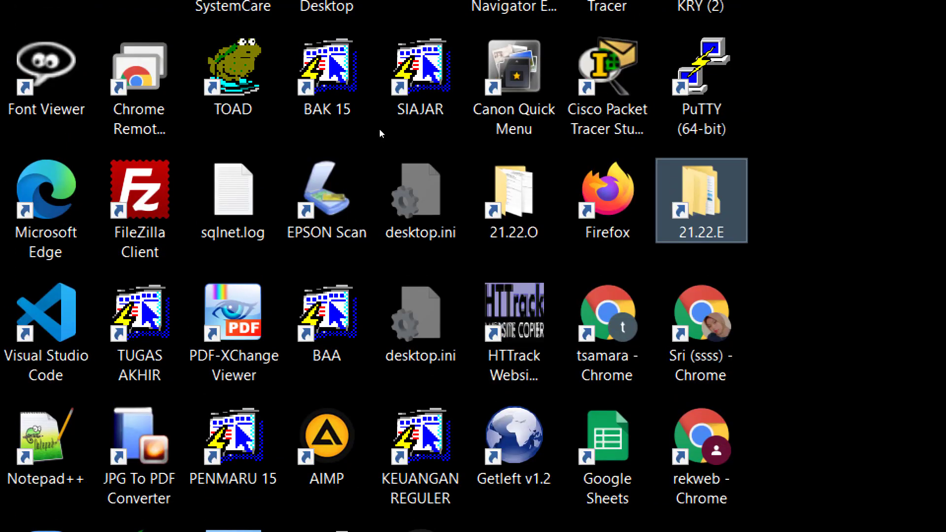
key("Return")
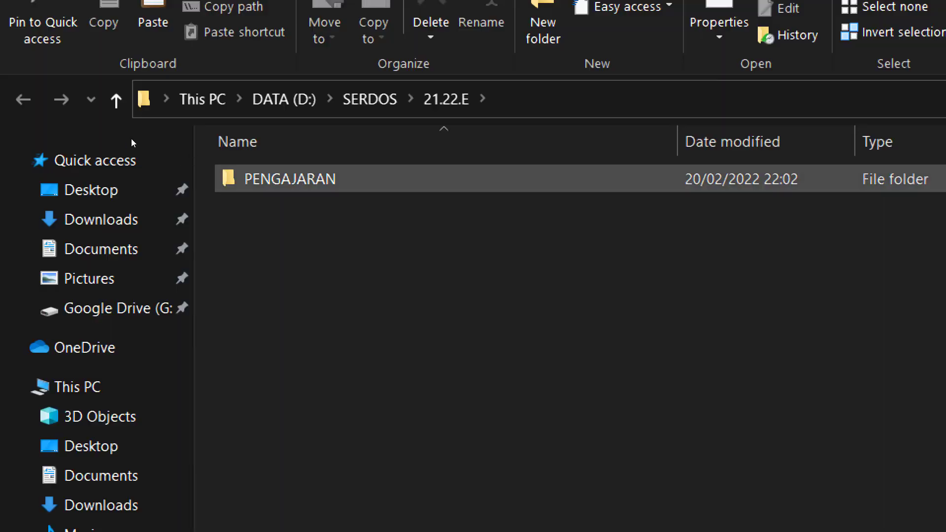
key("Return")
key("Down")
key("Return")
key("Down")
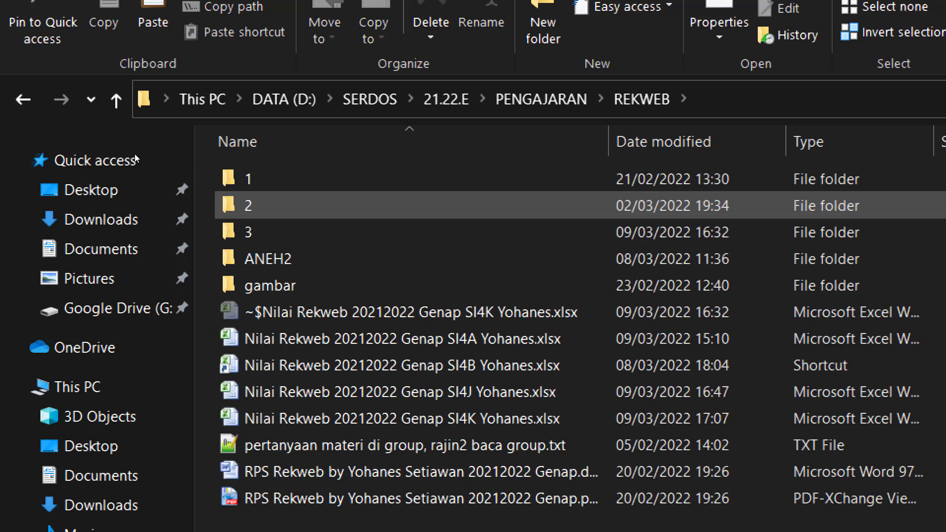
key("Down")
key("Return")
key("Up")
key("Down")
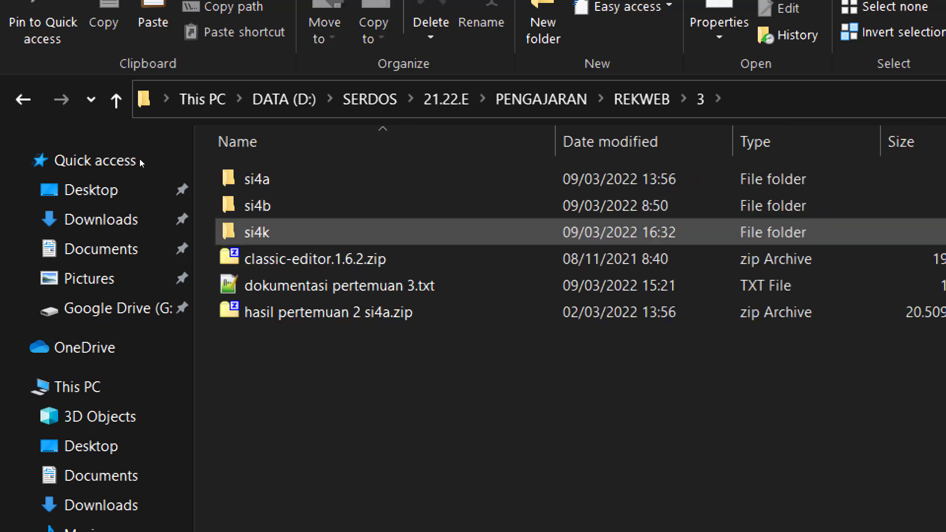
key("Return")
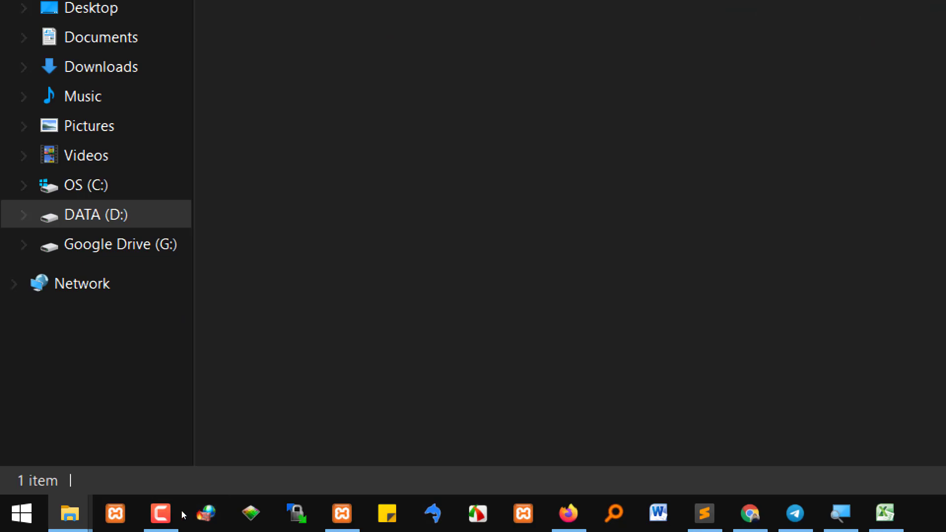
left_click(568, 513)
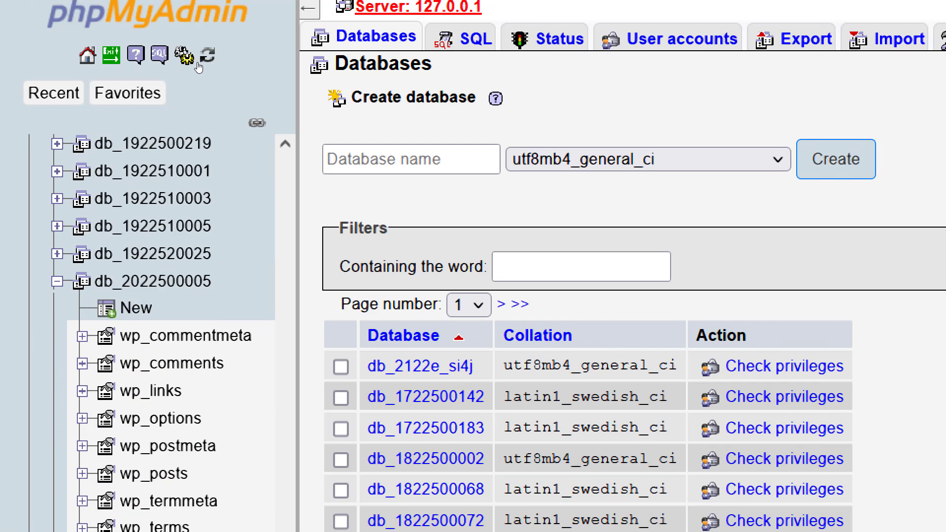
left_click(501, 304)
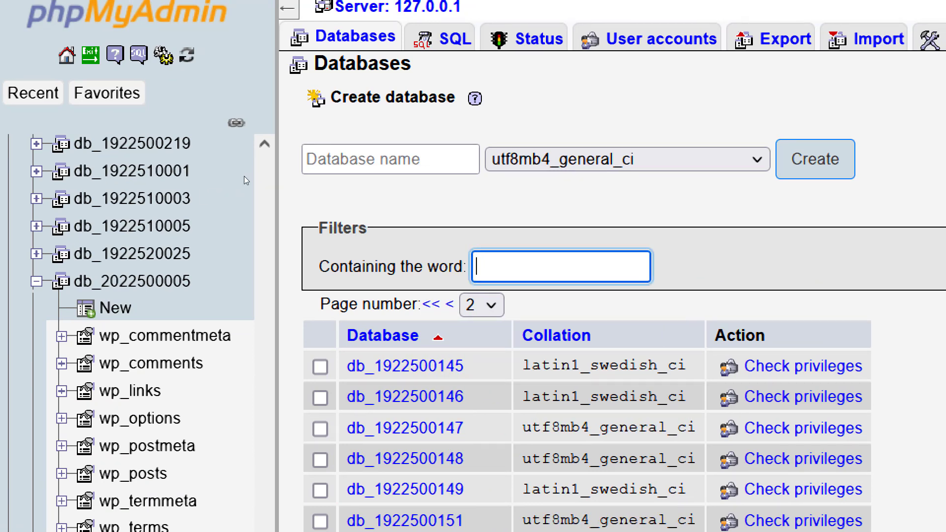
type("2022500")
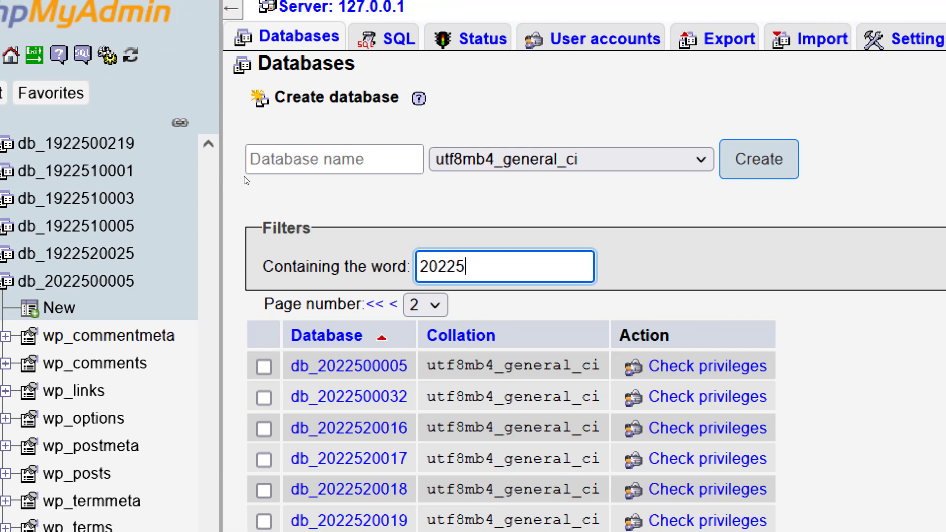
type("0")
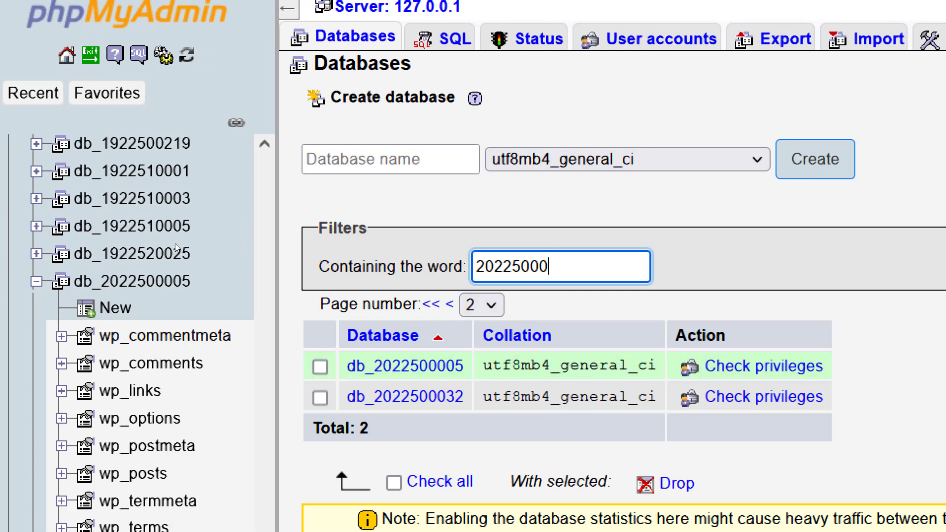
left_click(321, 367)
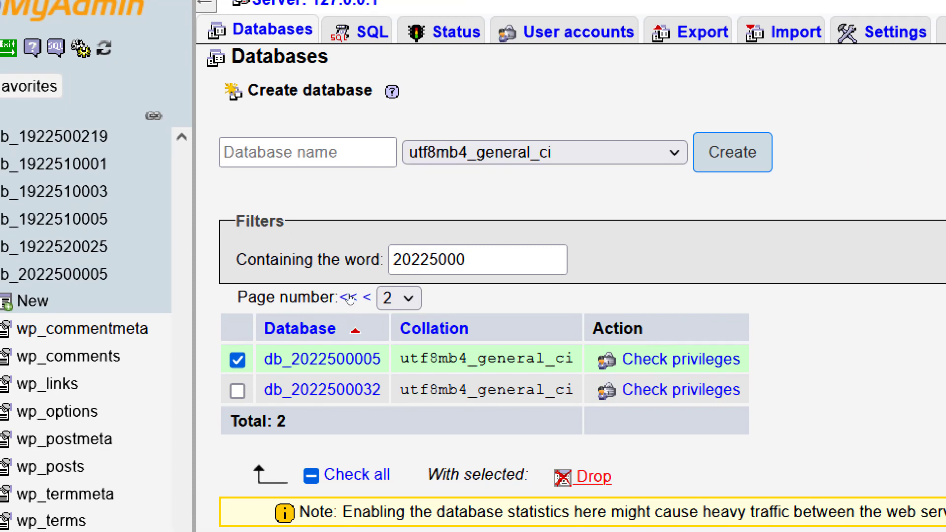
left_click(593, 476)
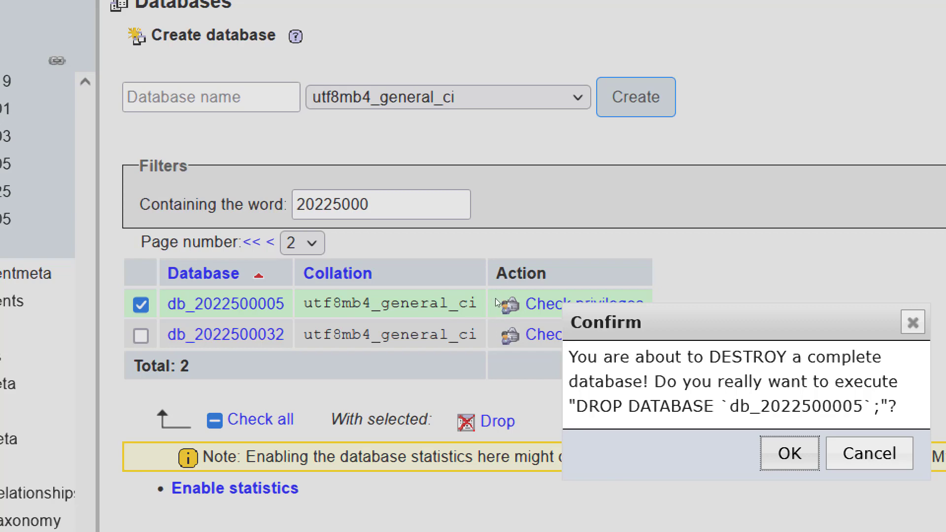
key("Return")
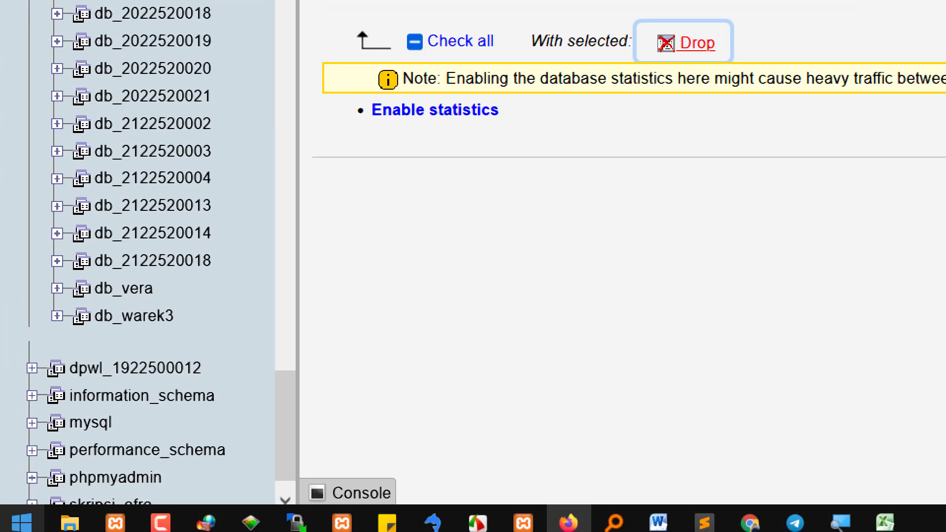
mouse_move(70, 522)
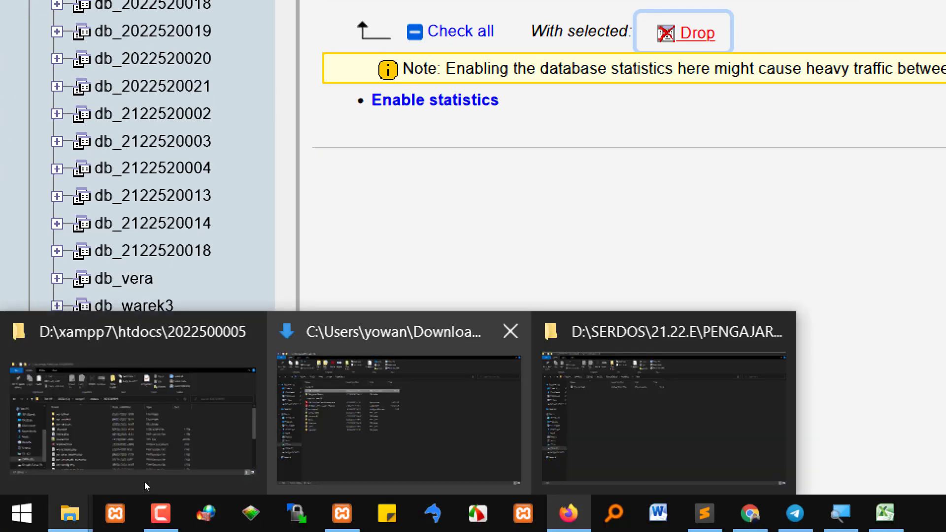
Open 127_0_0_1.sql from the si4k folder with Sublime Text
left_click(581, 456)
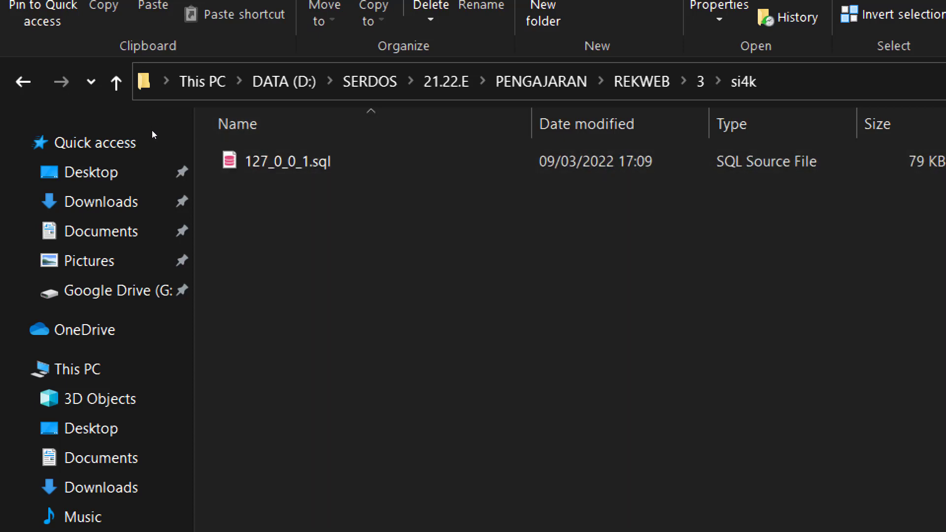
right_click(286, 157)
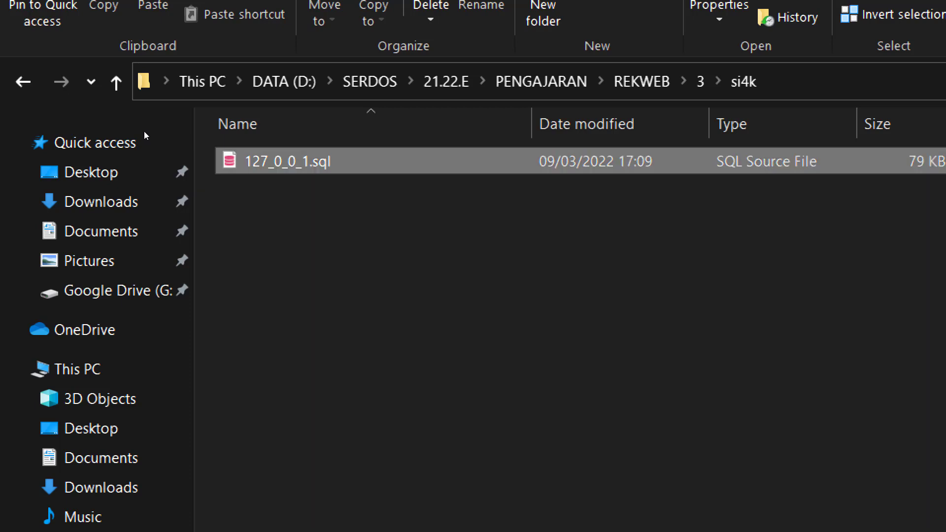
key("Down")
key("Down")
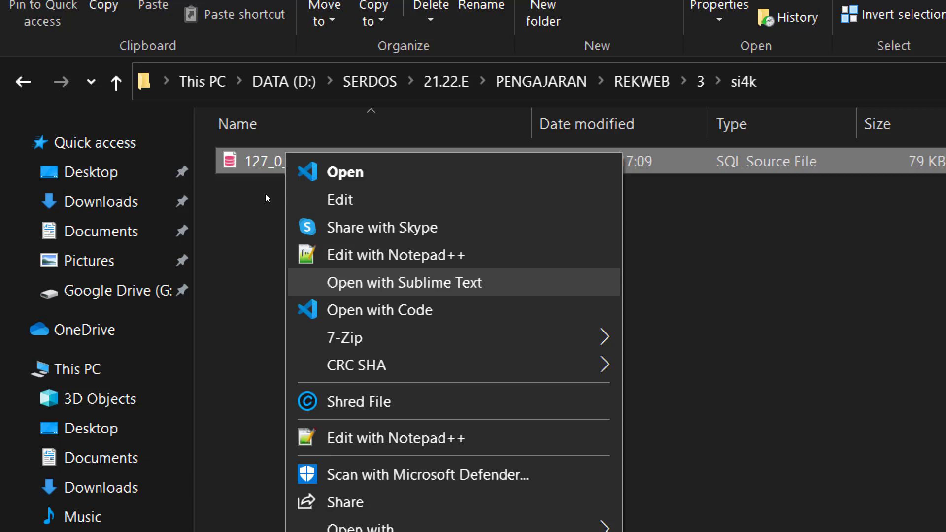
key("Return")
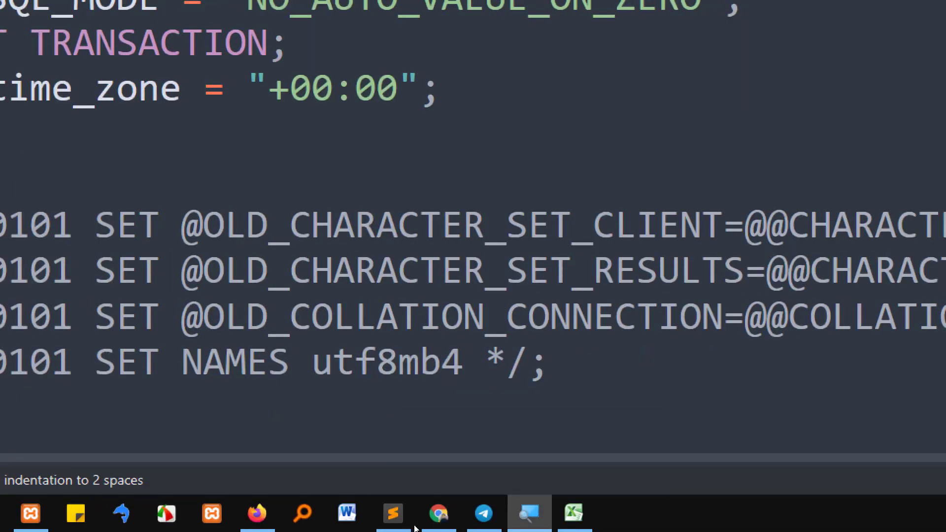
left_click(545, 391)
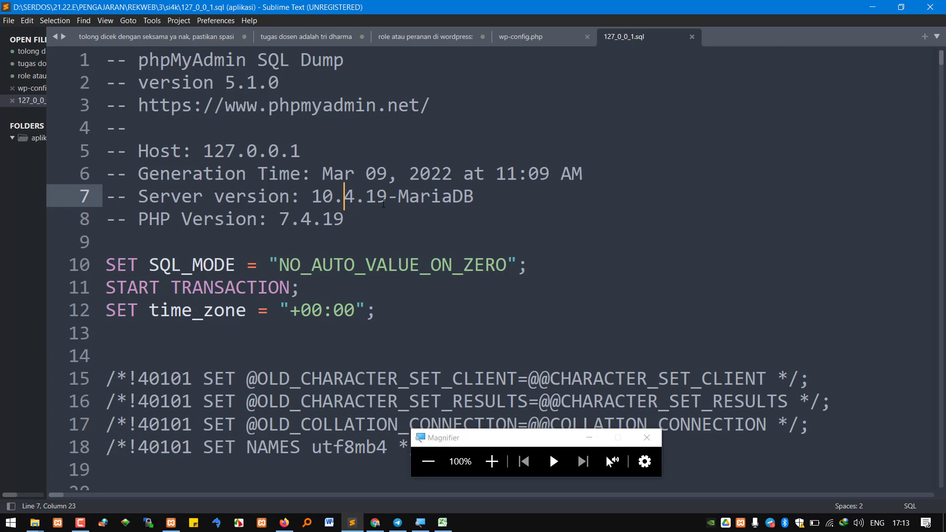
scroll(384, 203, "down", 6)
scroll(406, 222, "up", 2)
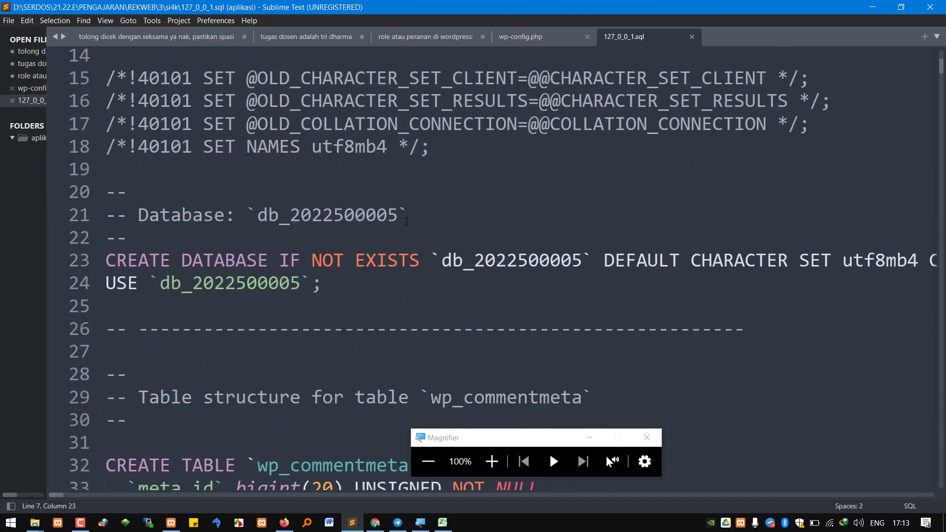
scroll(407, 222, "down", 2)
scroll(407, 222, "up", 6)
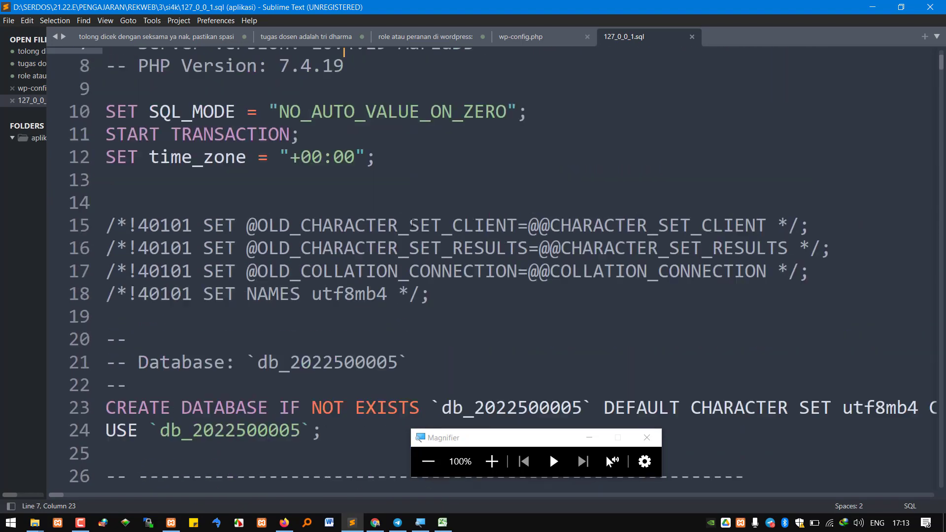
left_click(432, 196)
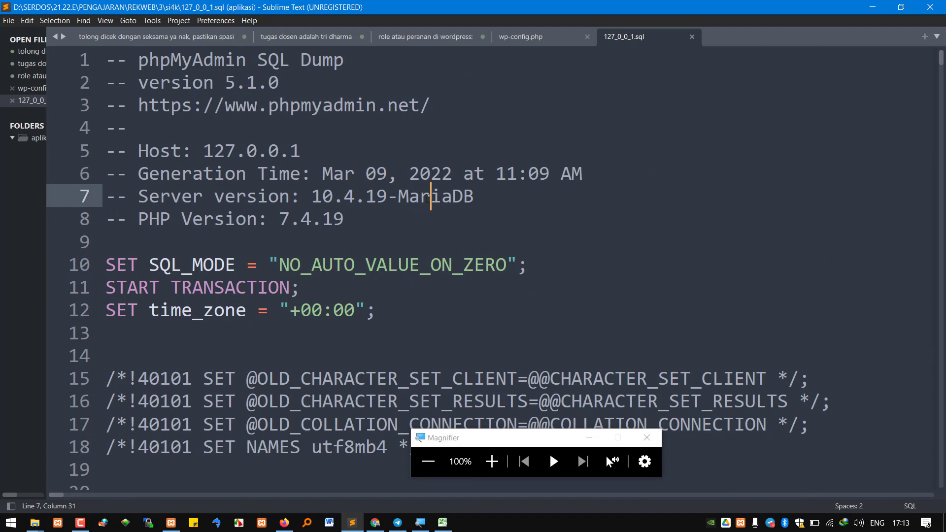
scroll(452, 199, "down", 1)
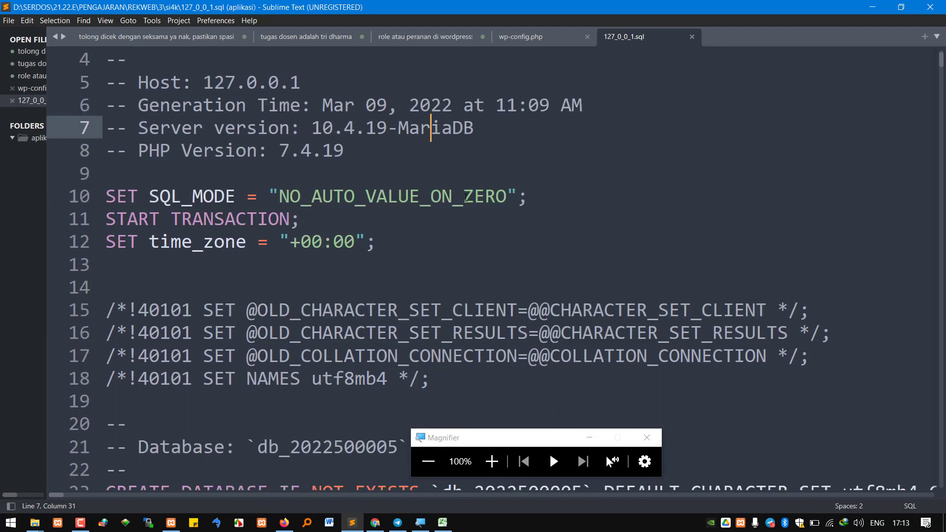
scroll(466, 197, "up", 1)
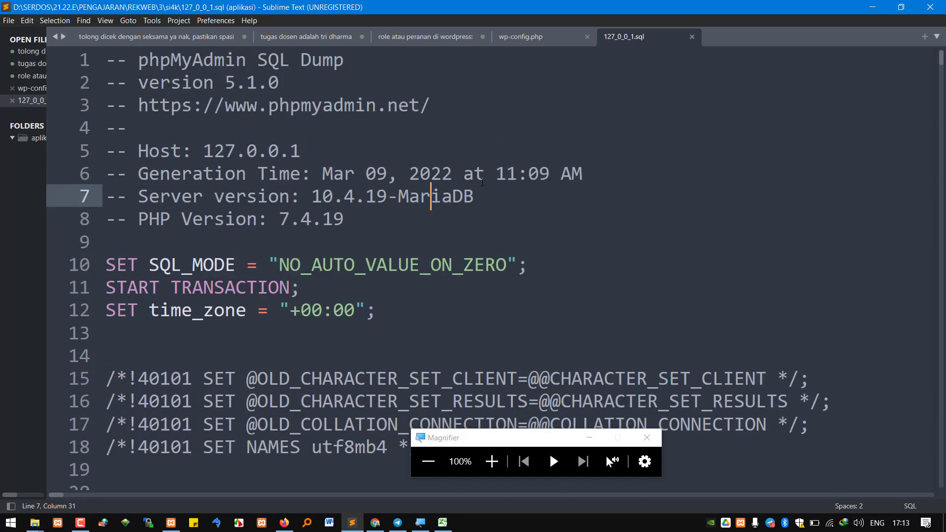
key("ctrl+f")
type("l")
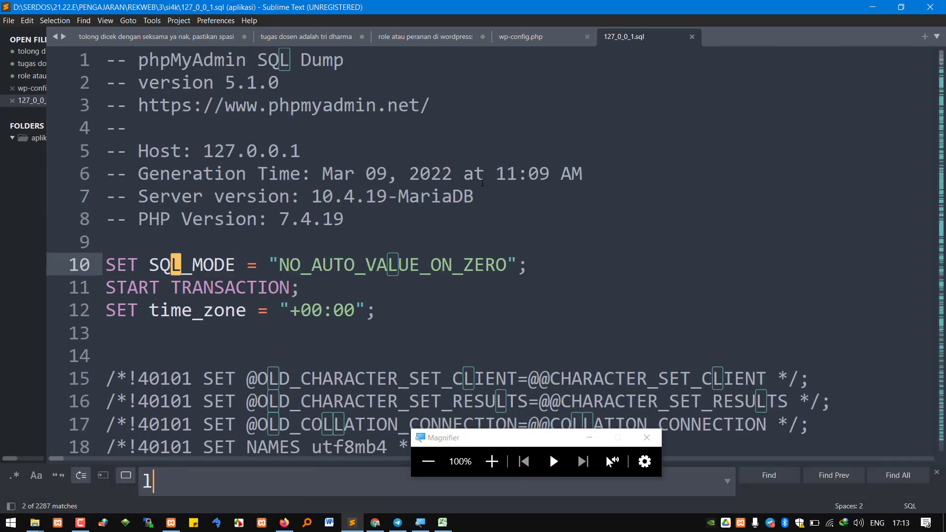
type("ocalhost")
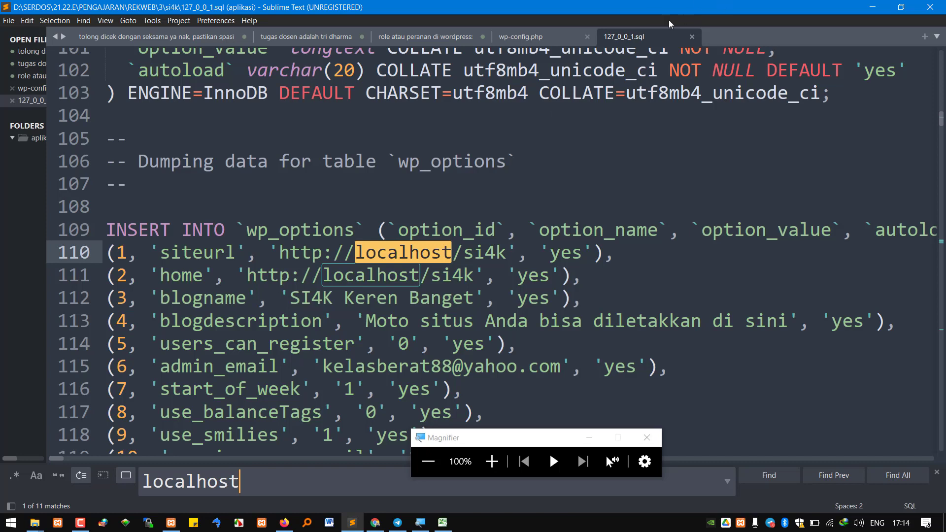
Select localhost/si4k on line 110 and put it in both the Find and Replace fields
left_click(450, 256)
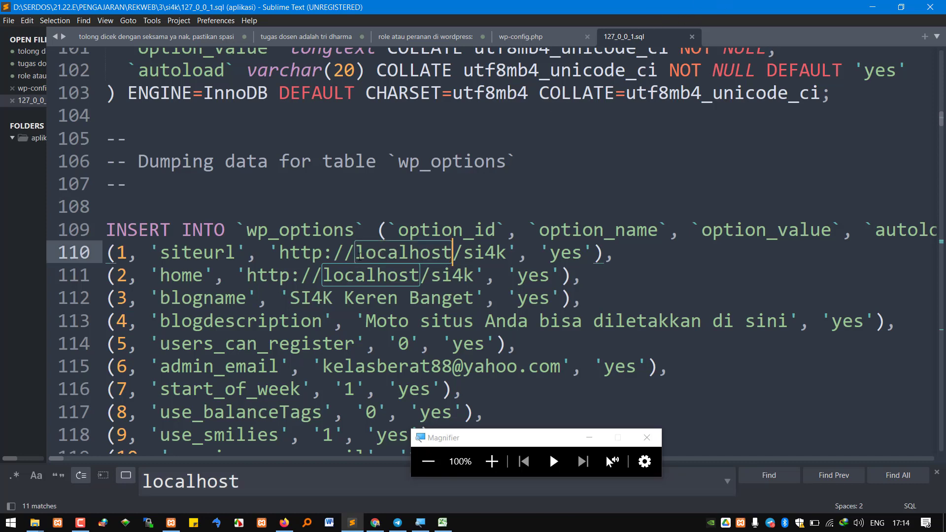
left_click_drag(360, 256, 506, 254)
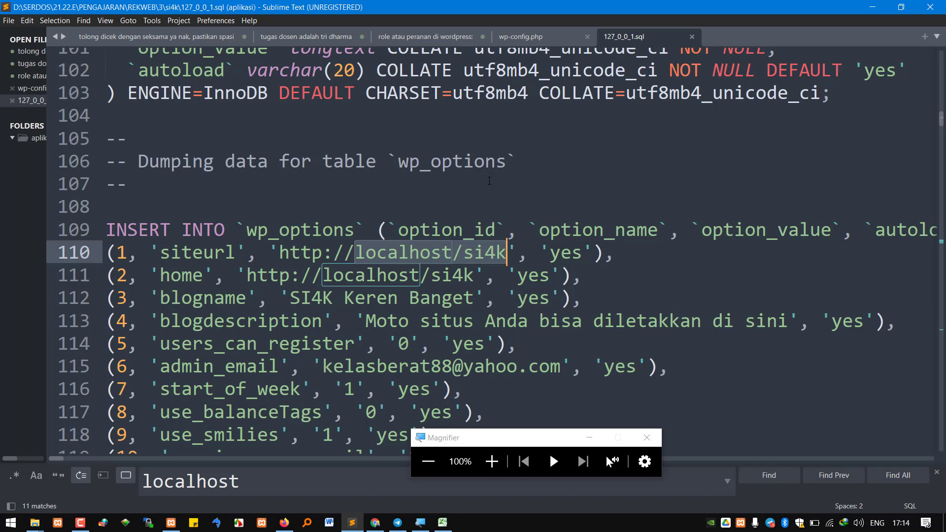
key("ctrl+h")
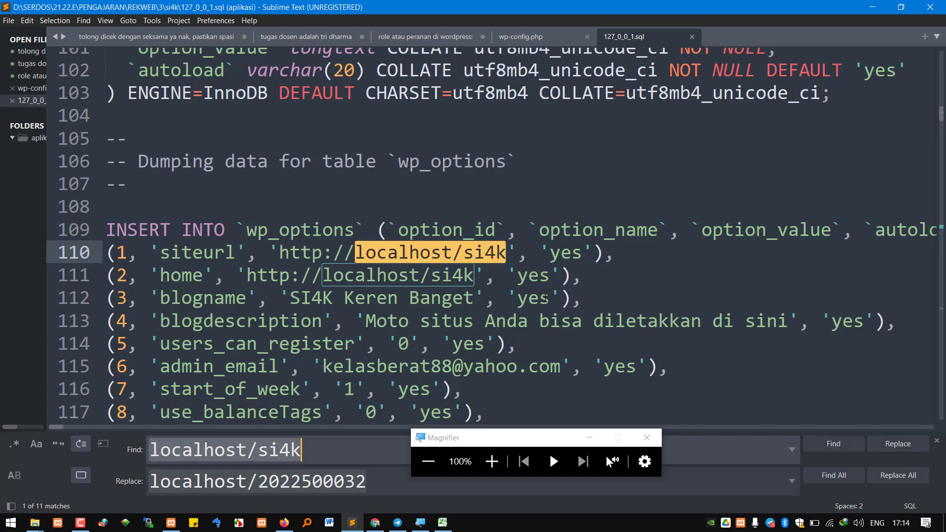
left_click(492, 462)
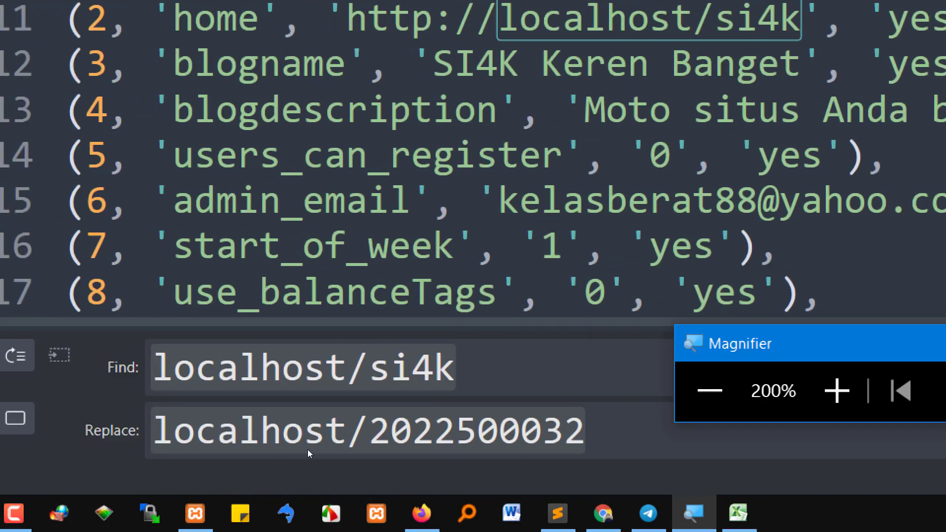
left_click(454, 367)
left_click_drag(454, 367, 153, 367)
key("ctrl+c")
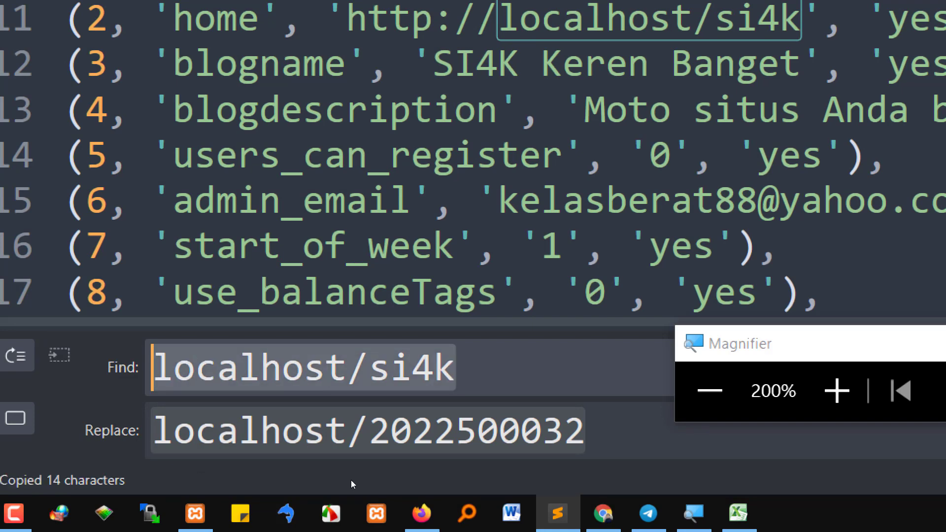
key("Tab")
key("ctrl+v")
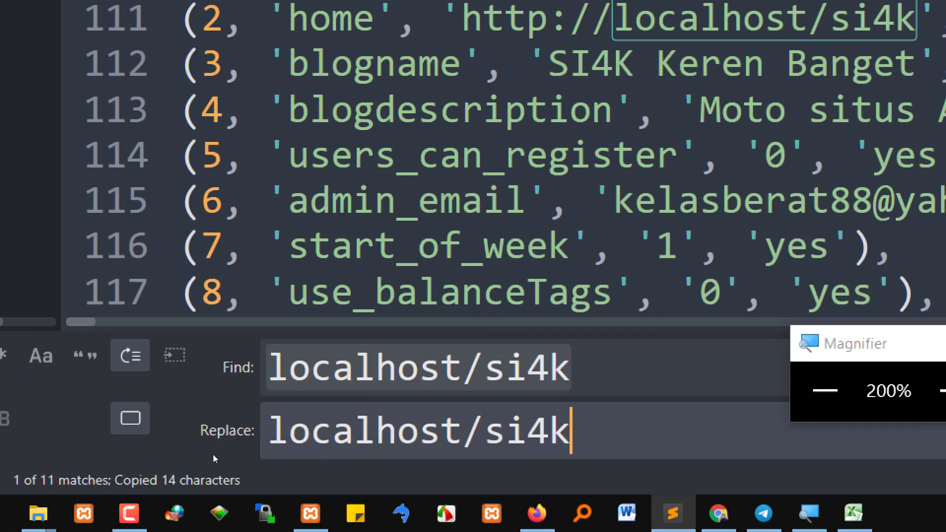
Reopen find-and-replace for localhost/si4k and select the replacement text for editing
left_click(398, 368)
left_click(399, 431)
left_click(441, 368)
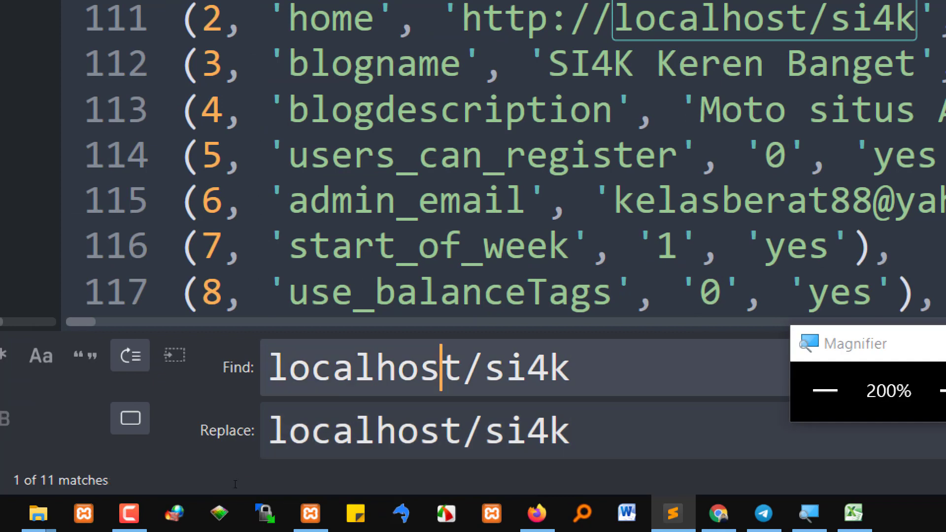
left_click(440, 431)
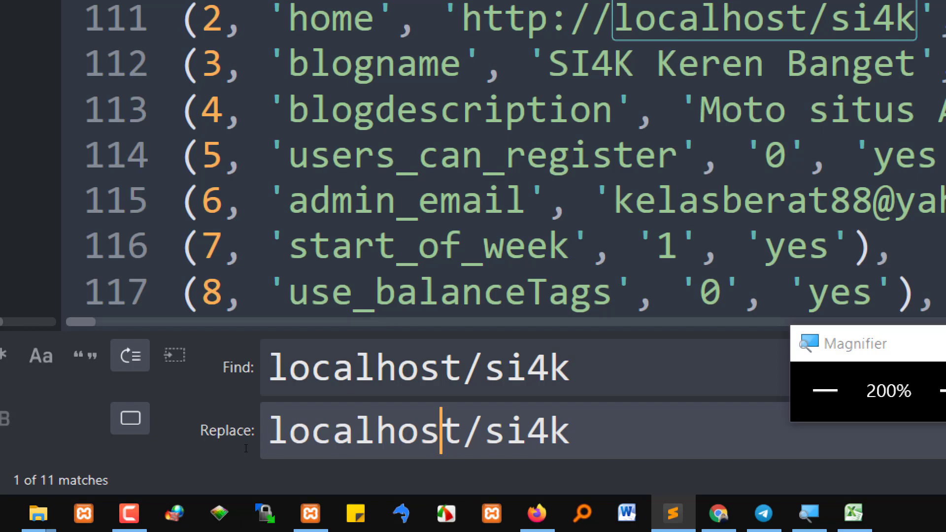
key("Escape")
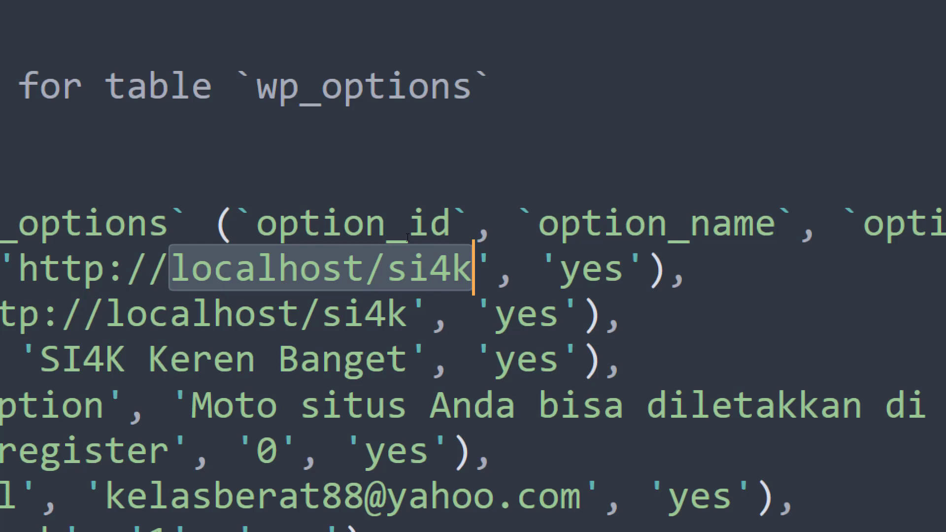
key("ctrl+h")
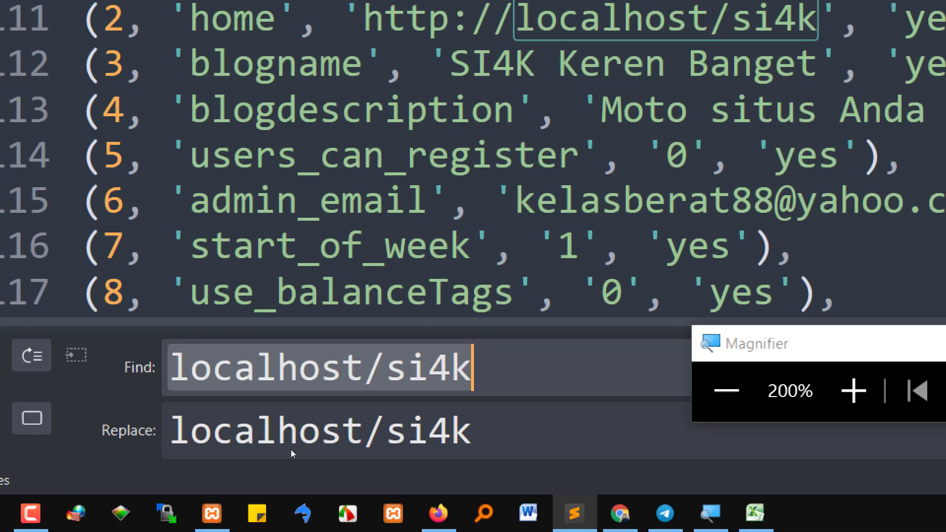
left_click_drag(479, 436, 165, 446)
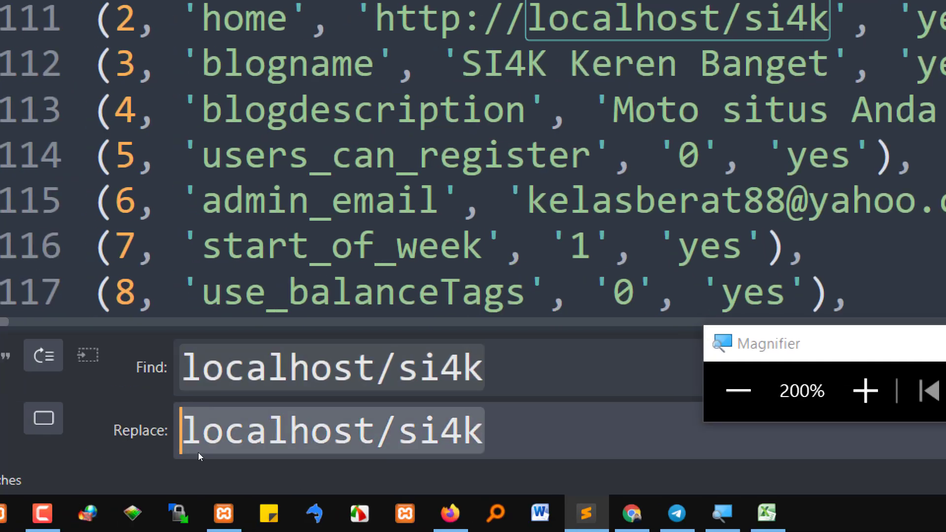
left_click_drag(423, 441, 76, 436)
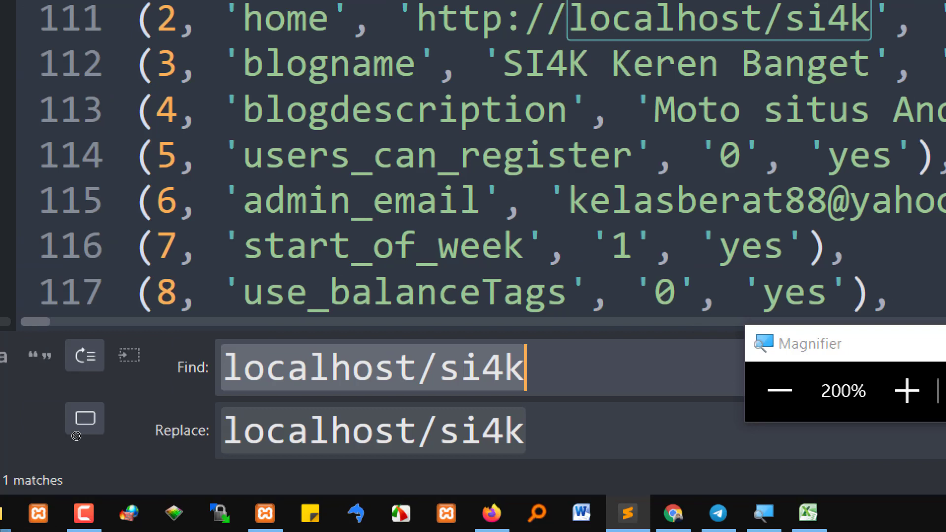
left_click(320, 476)
left_click_drag(335, 477, 96, 469)
key("Right")
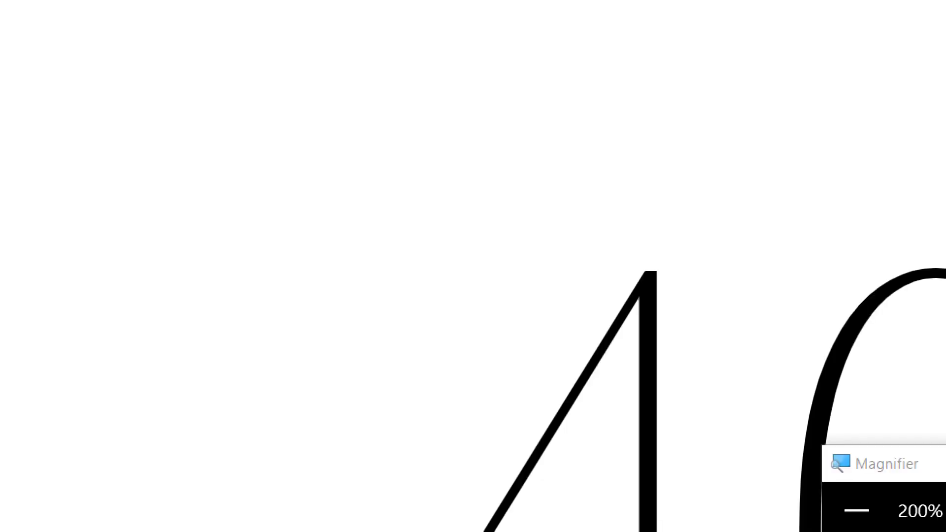
mouse_move(70, 513)
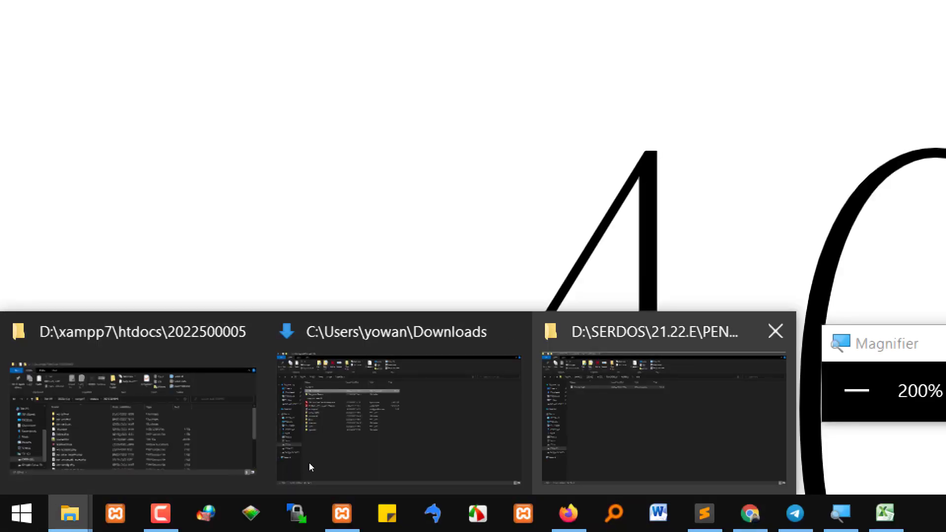
left_click(83, 460)
left_click(334, 204)
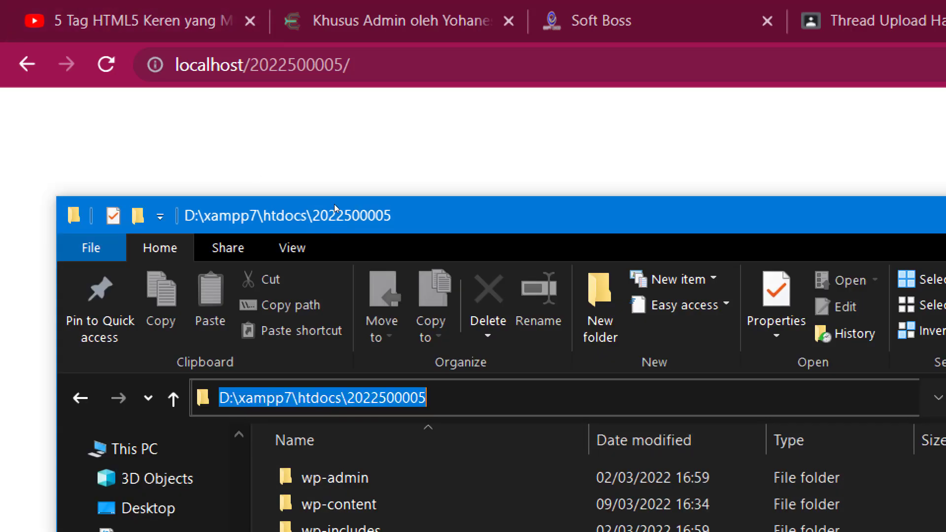
left_click(209, 201)
double_click(209, 200)
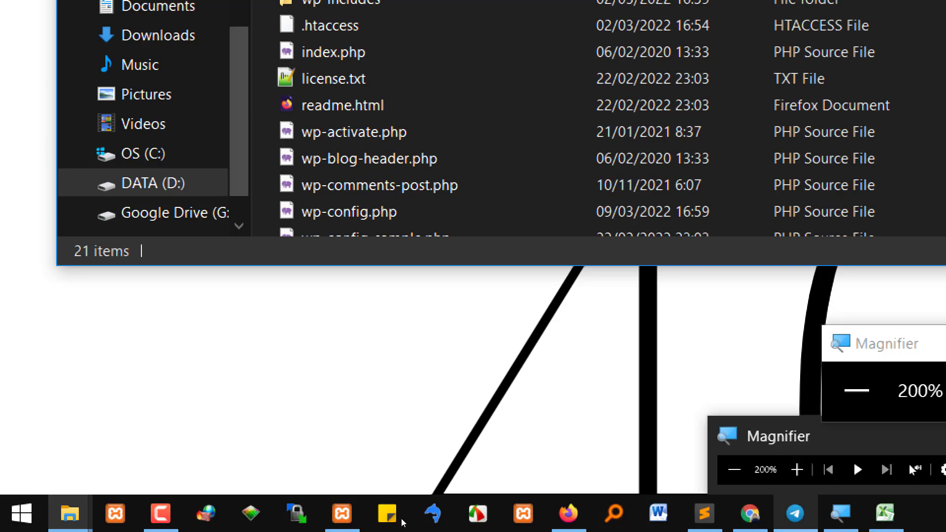
left_click(705, 514)
double_click(556, 431)
key("ctrl+v")
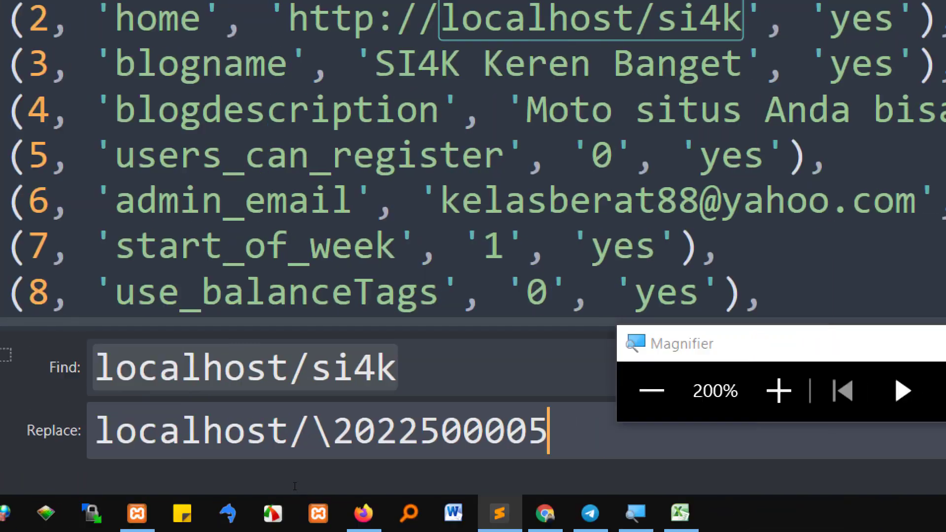
key("Left")
key("Left")
key("Left")
key("Left")
key("Left")
key("Left")
key("Left")
key("Left")
key("Left")
key("Left")
key("Left")
key("Delete")
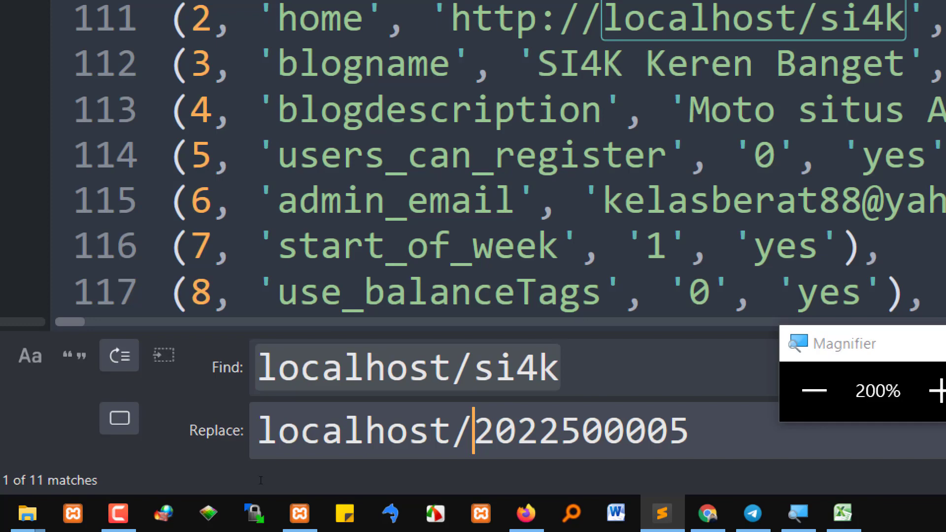
key("shift+Tab")
key("Tab")
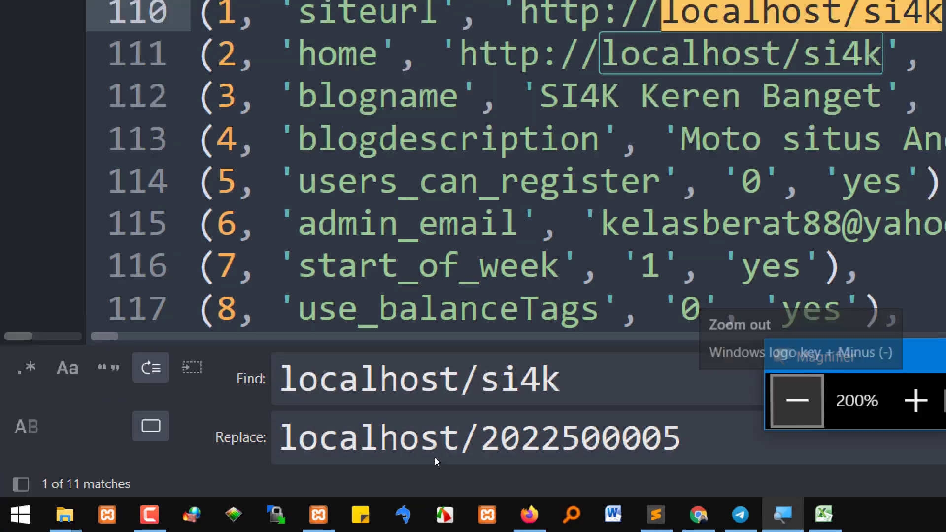
left_click(812, 391)
left_click_drag(537, 499, 851, 58)
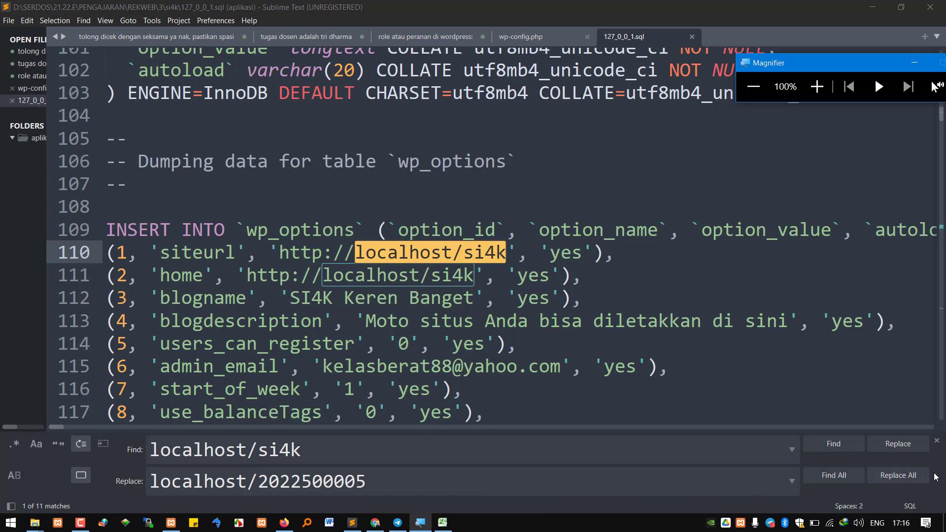
left_click(892, 479)
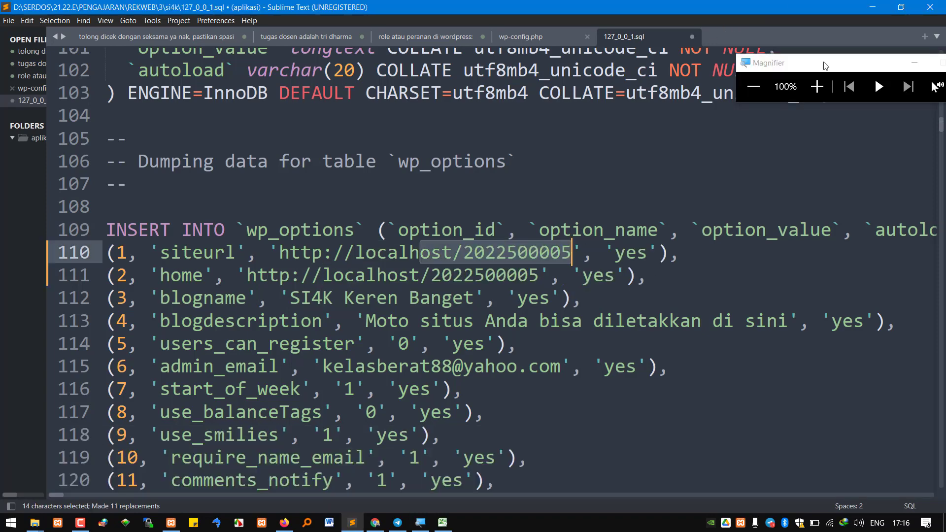
left_click(817, 86)
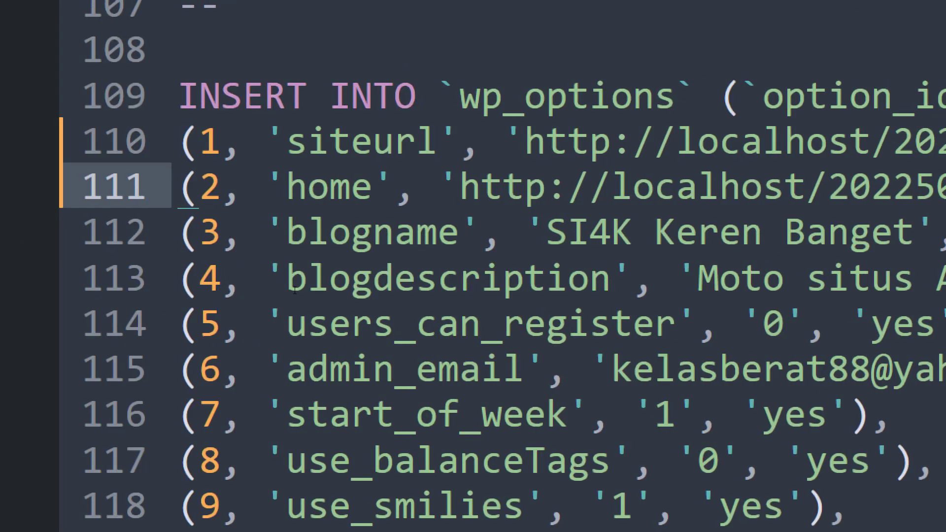
left_click(245, 232)
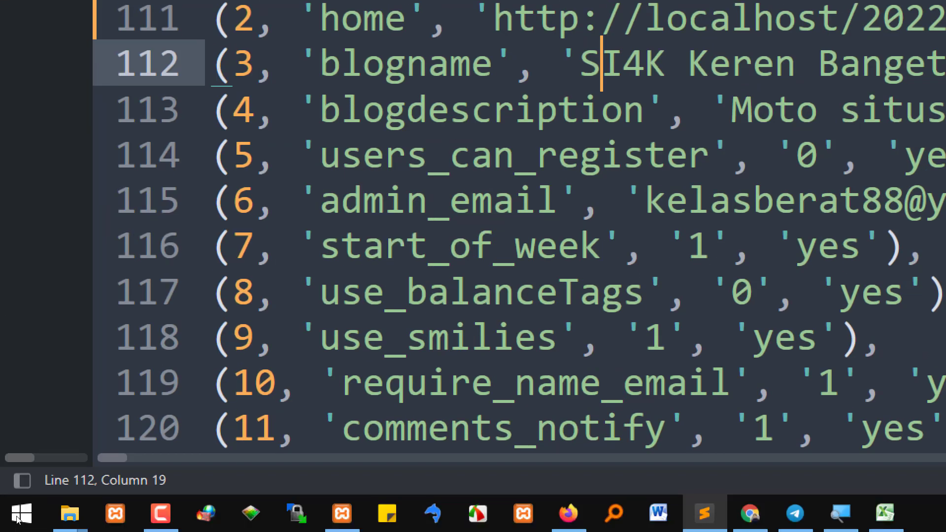
Copy the full si4k folder path from the Explorer address bar, then return to phpMyAdmin
mouse_move(55, 525)
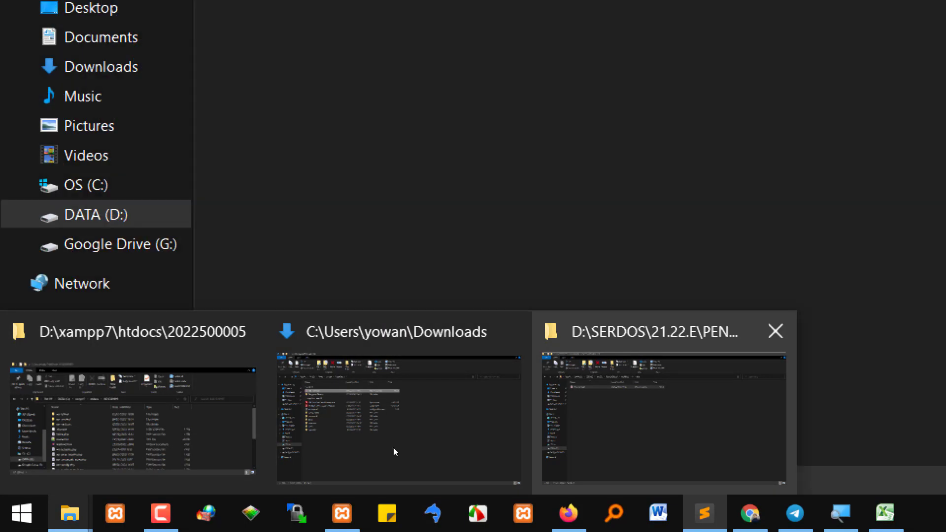
left_click(663, 419)
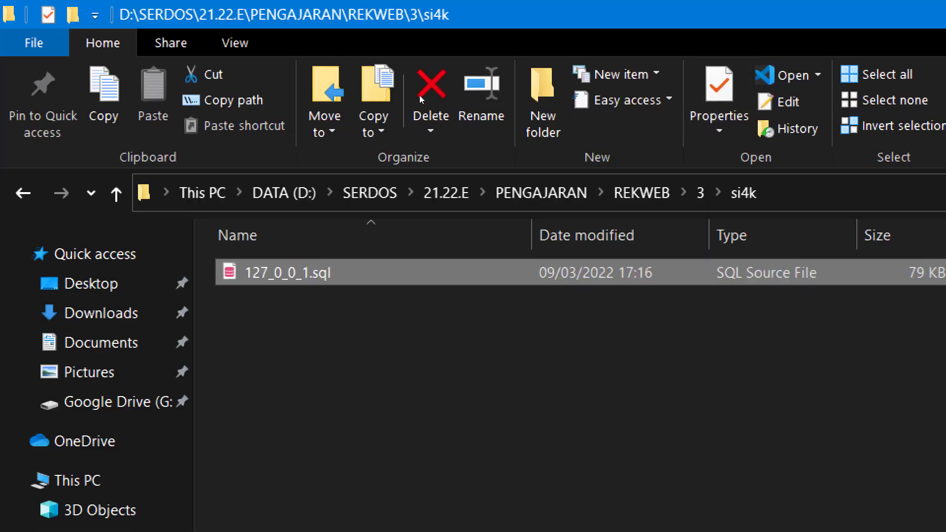
left_click(395, 174)
left_click(399, 102)
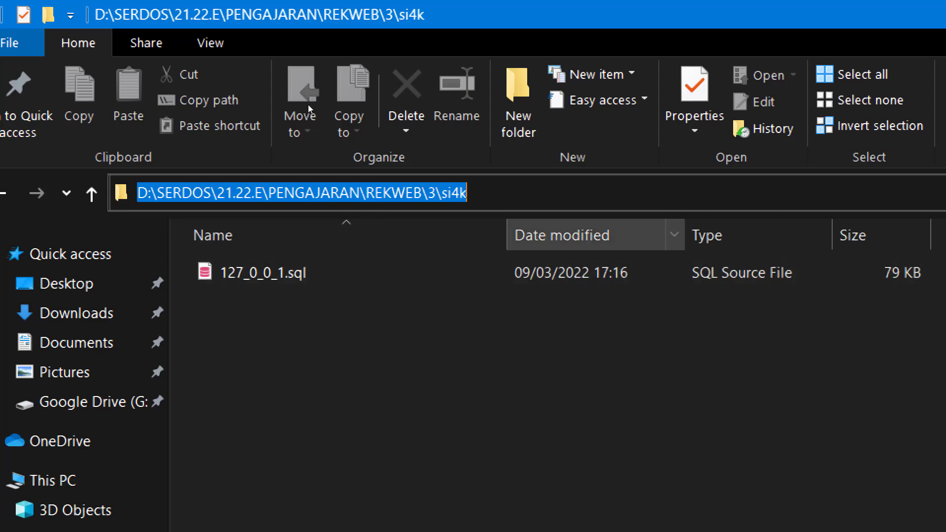
left_click(297, 97)
key("ctrl+a")
key("ctrl+c")
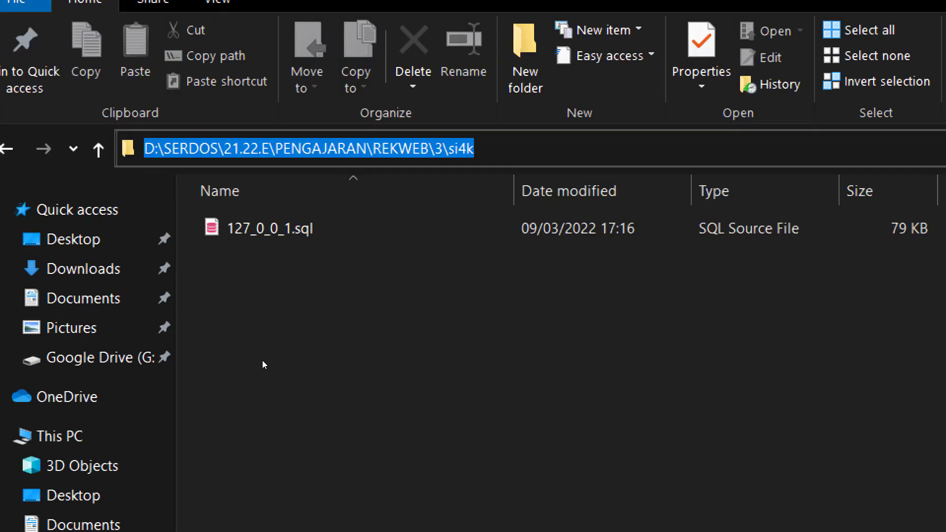
key("alt+Tab")
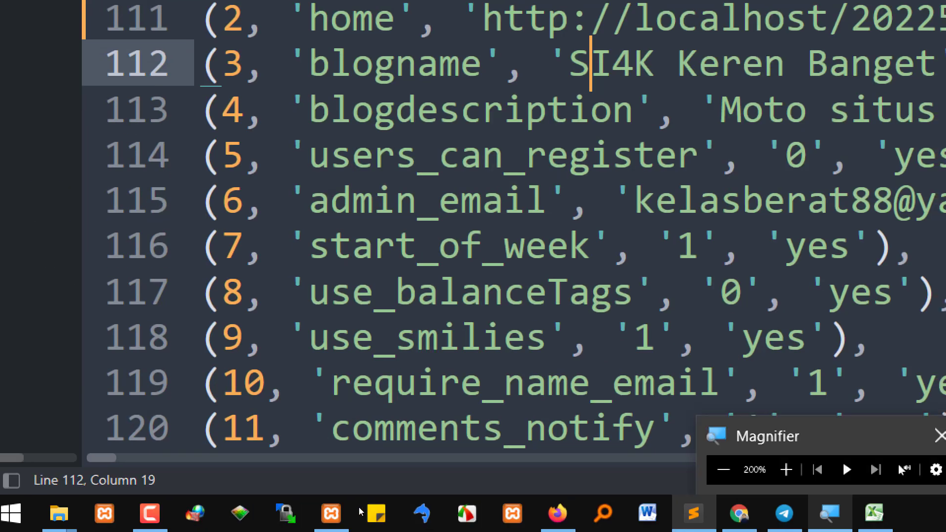
left_click(557, 513)
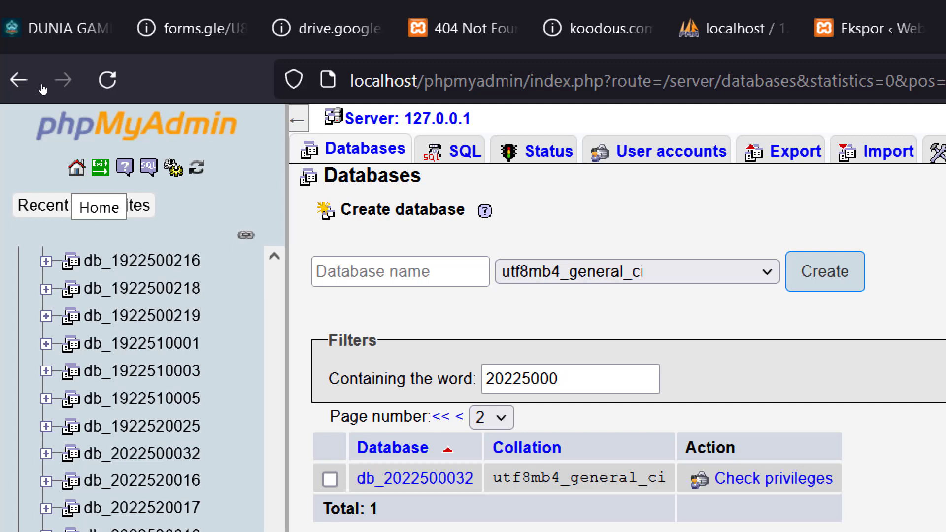
Import 127_0_0_1.sql from REKWEB\3\si4k through phpMyAdmin's Import page
left_click(77, 169)
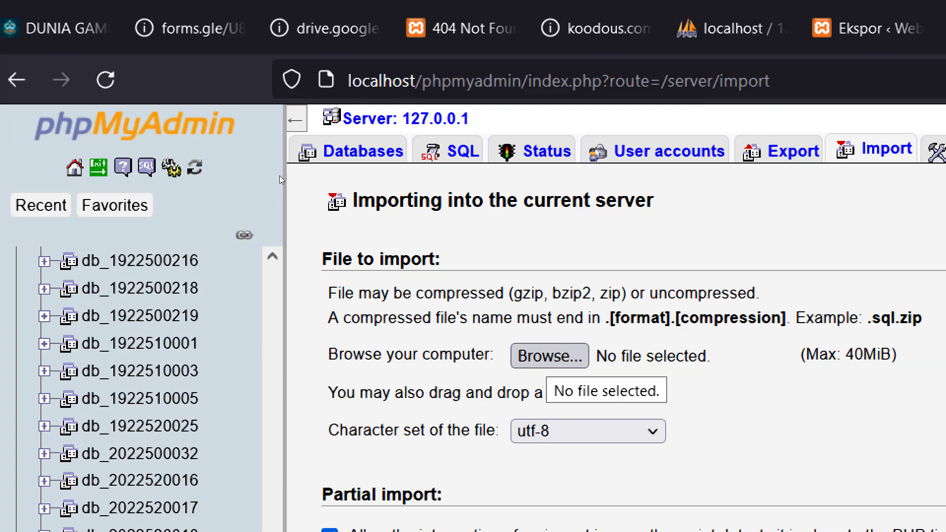
left_click(549, 355)
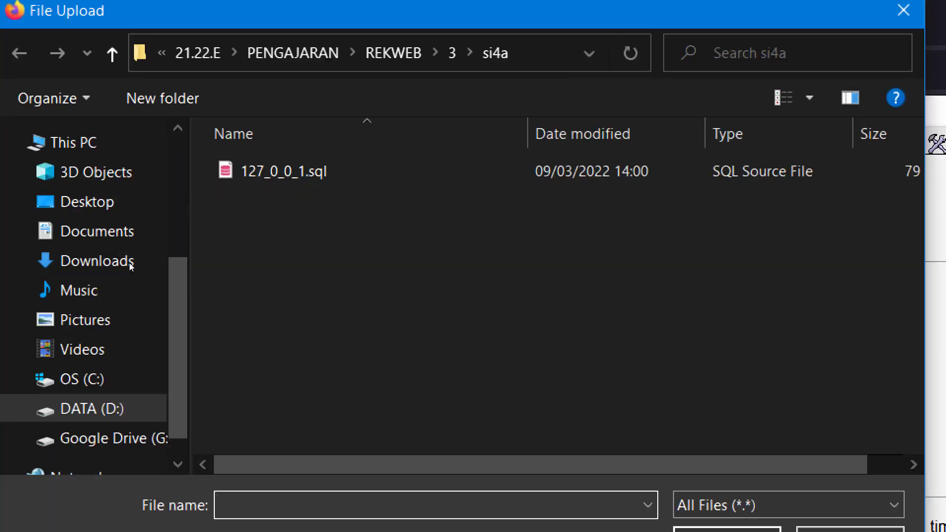
key("ctrl+v")
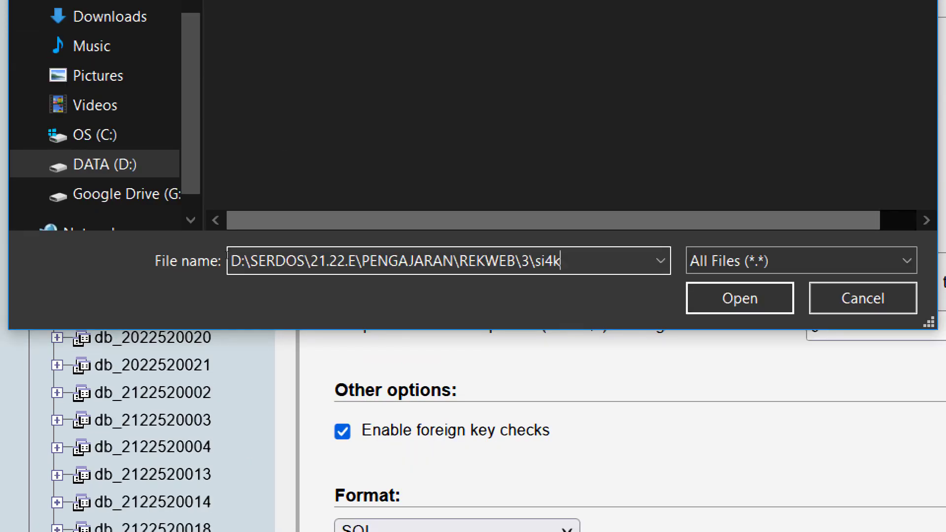
key("Return")
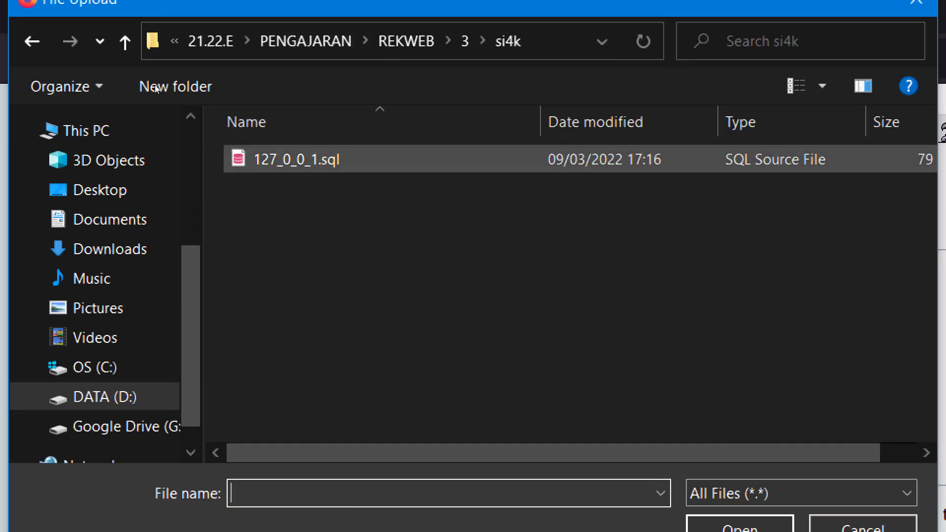
left_click(304, 159)
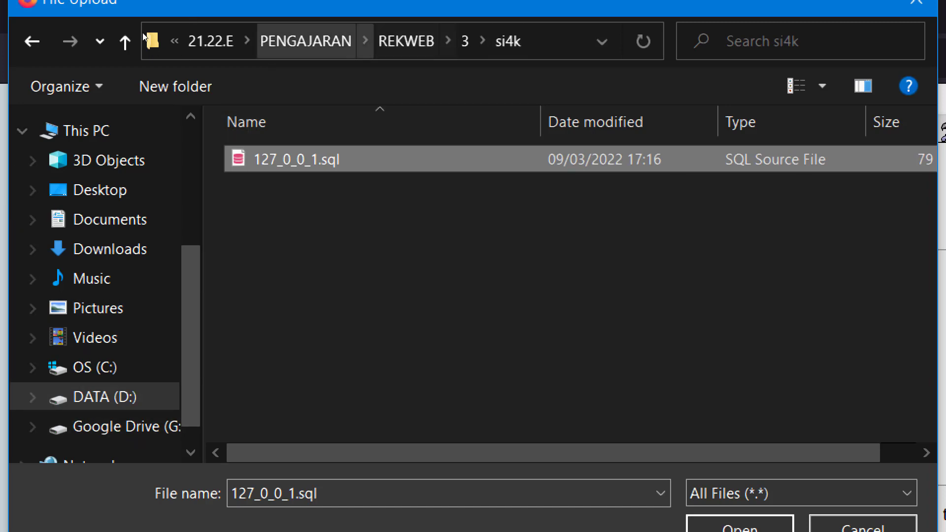
left_click(408, 41)
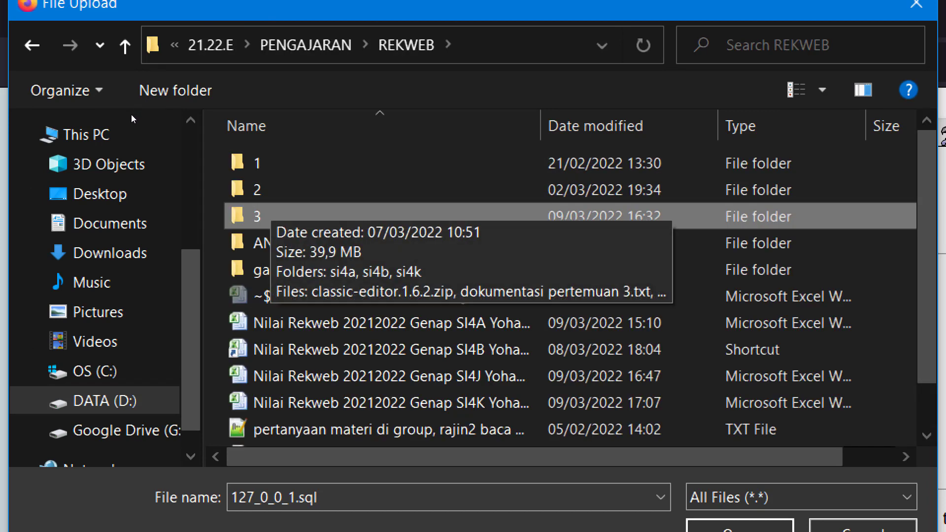
double_click(264, 216)
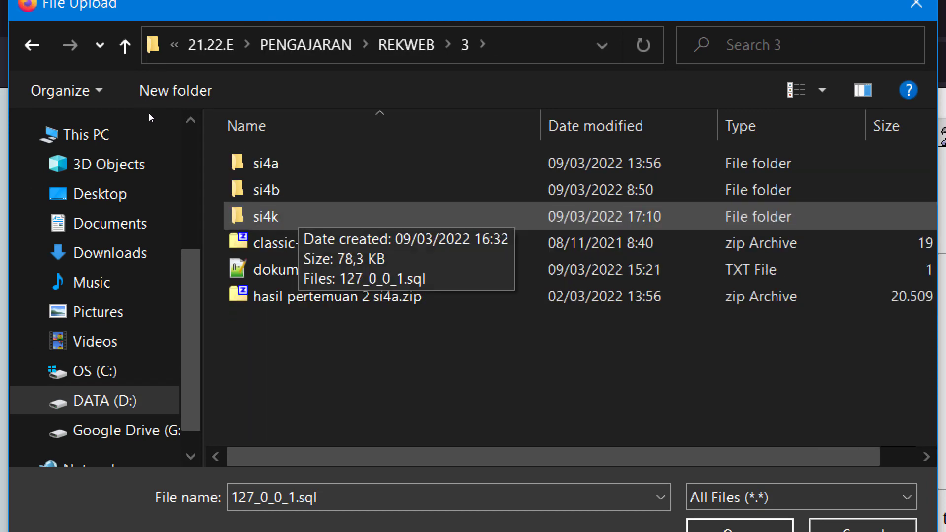
key("Return")
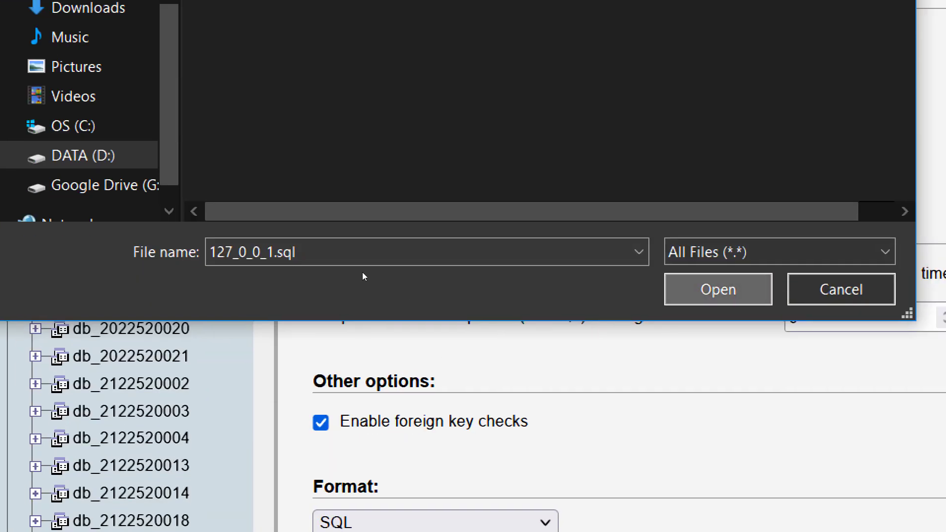
key("Return")
scroll(240, 322, "down", 5)
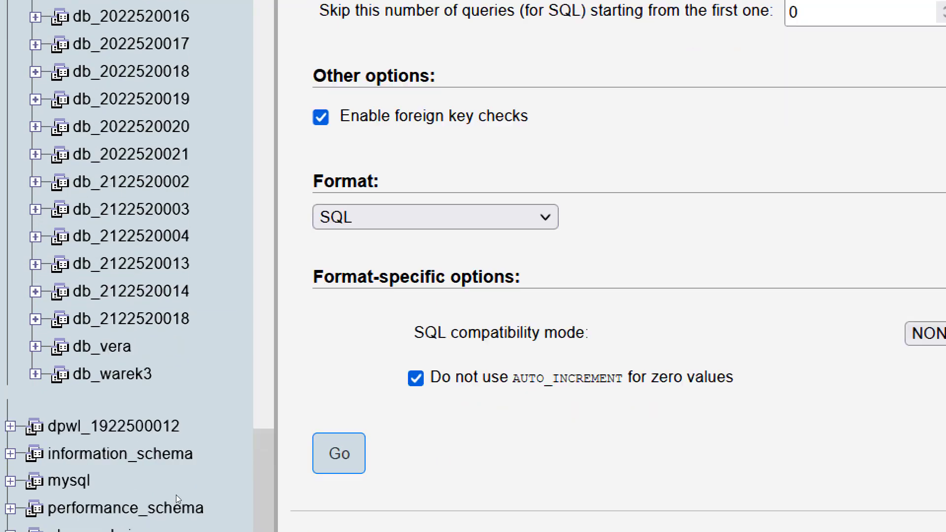
left_click(339, 453)
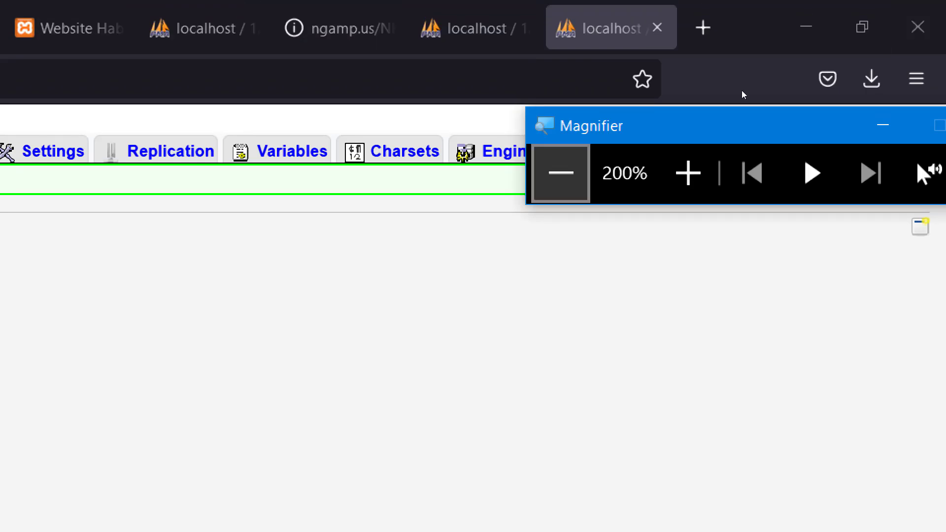
Wait for the import to finish with 58 queries executed successfully
left_click(559, 173)
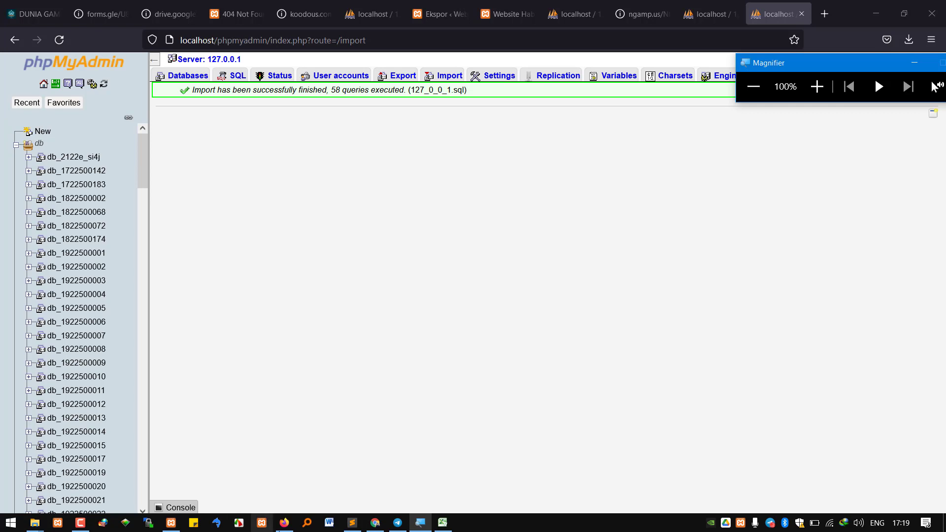
mouse_move(282, 526)
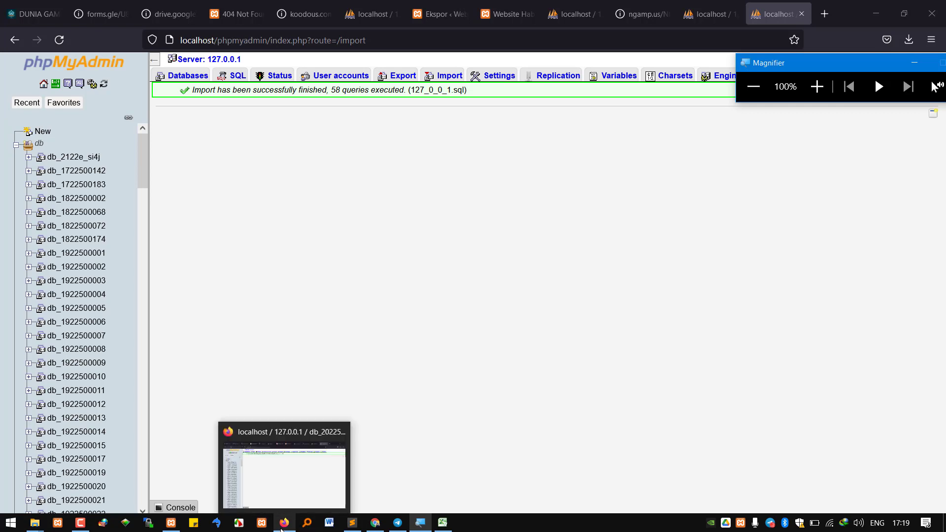
left_click(283, 524)
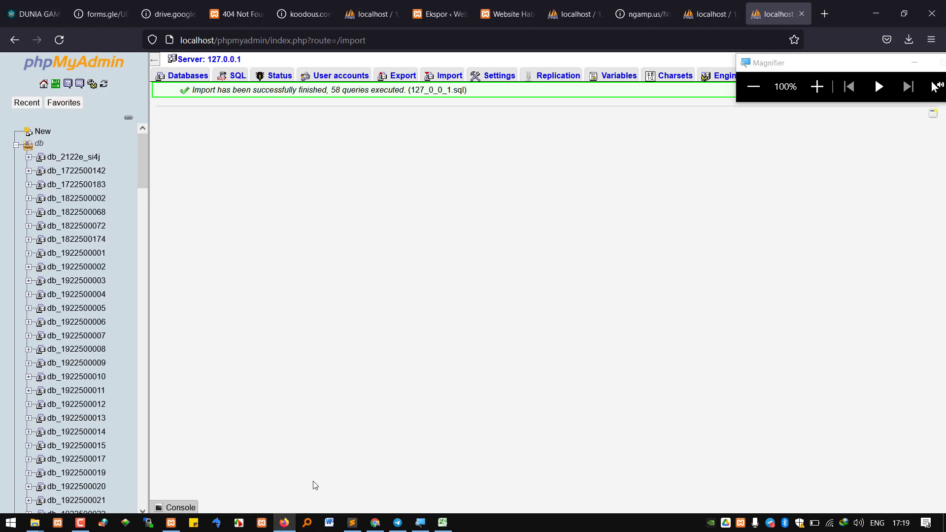
left_click(374, 522)
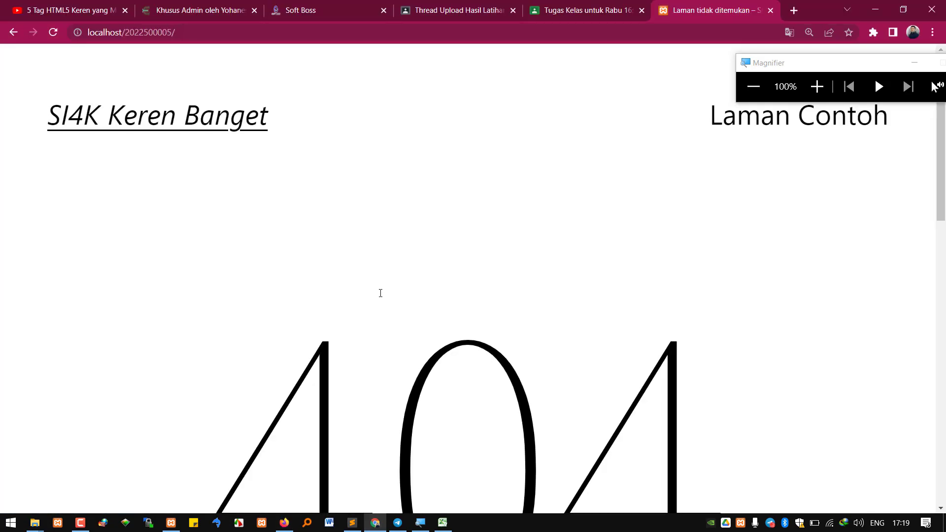
left_click(53, 33)
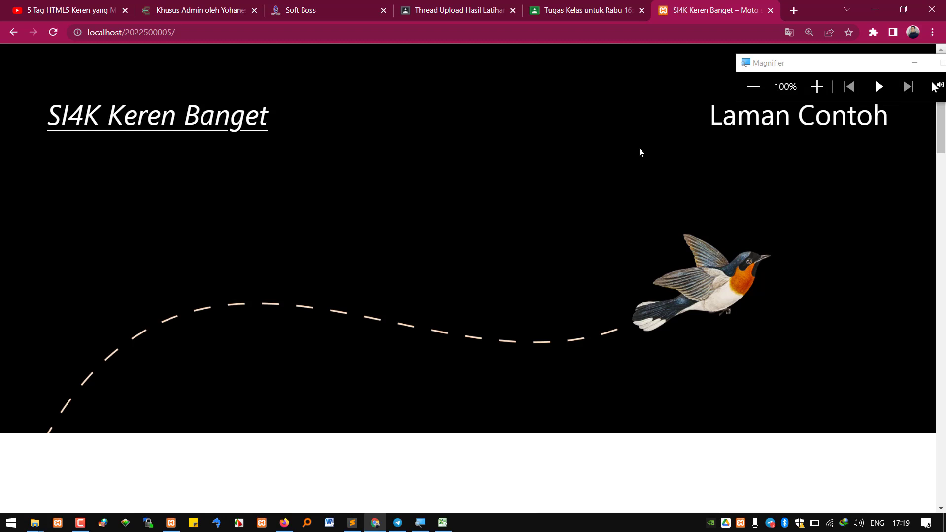
scroll(566, 312, "down", 10)
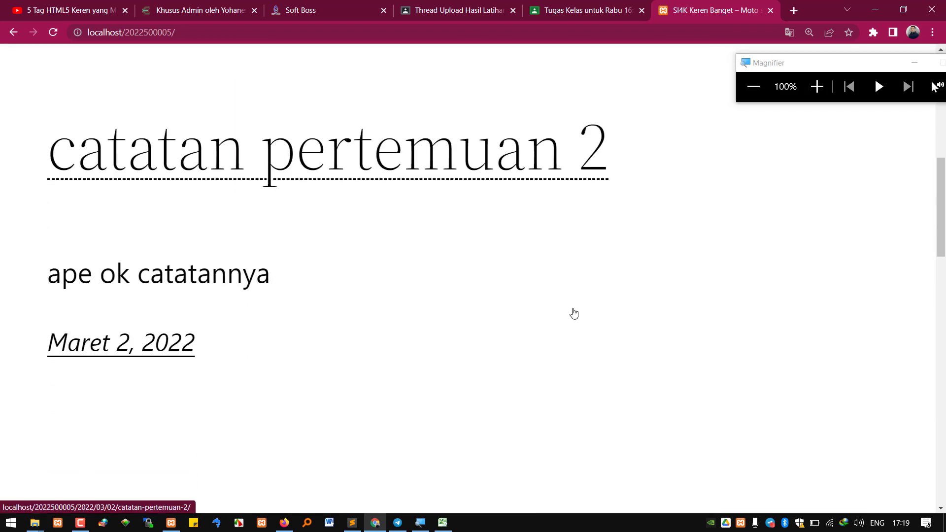
scroll(581, 301, "up", 4)
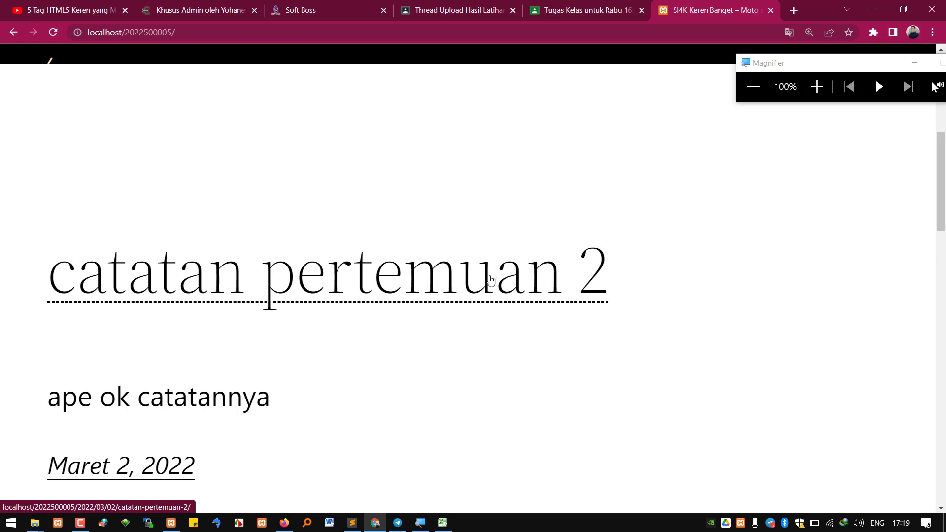
scroll(312, 298, "up", 6)
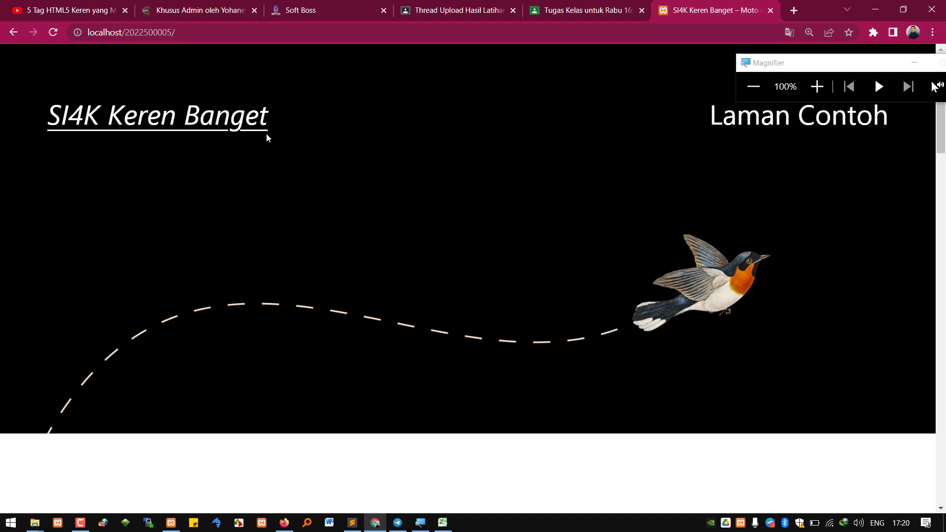
scroll(266, 133, "down", 7)
left_click(299, 290)
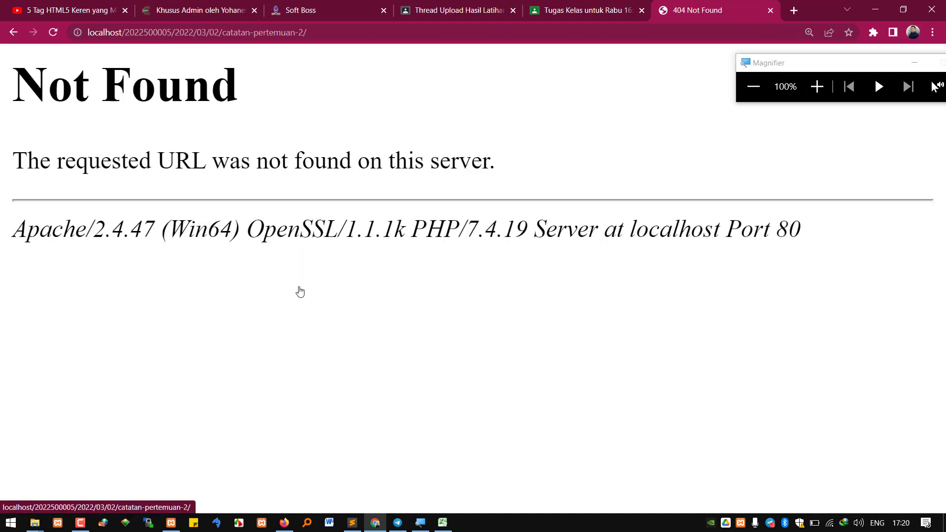
left_click(13, 32)
scroll(162, 276, "down", 7)
Open the Halo dunia! post from its title and its date, returning to the home page each time
scroll(164, 267, "down", 1)
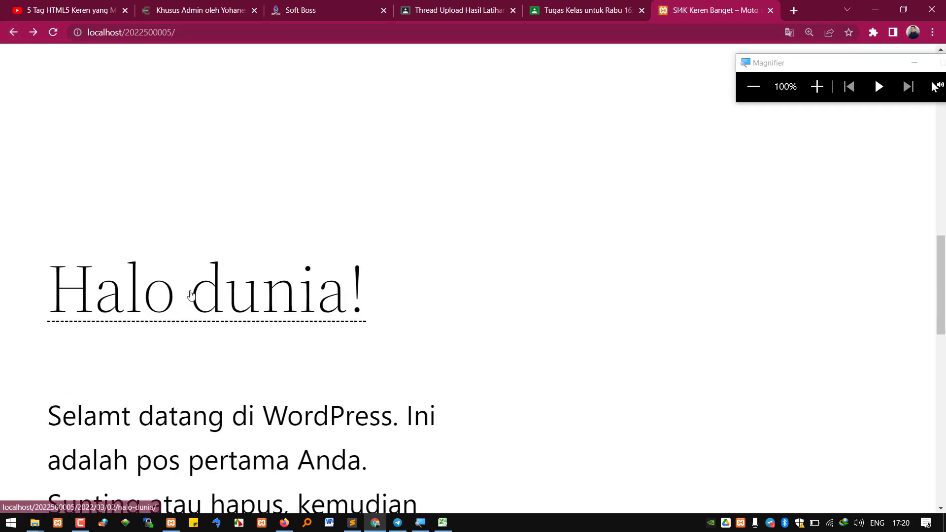
left_click(193, 300)
left_click(14, 32)
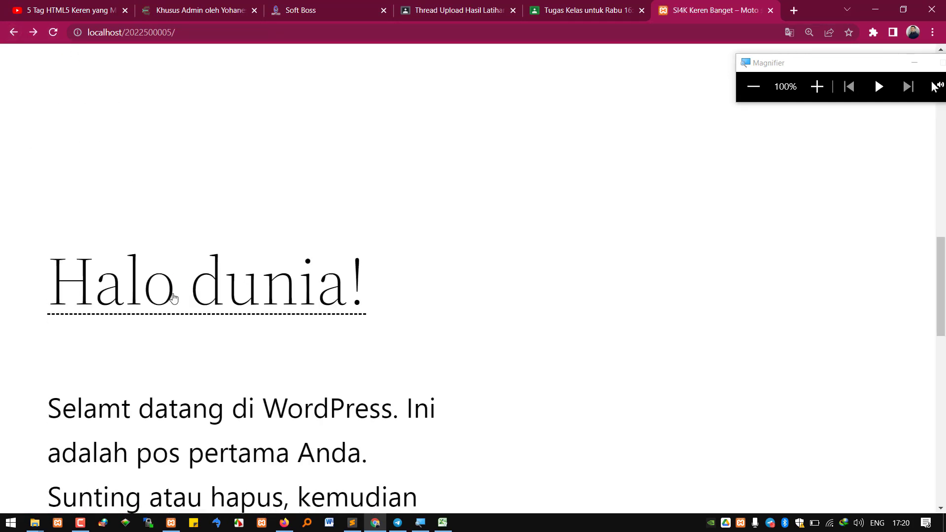
scroll(155, 313, "down", 5)
left_click(155, 314)
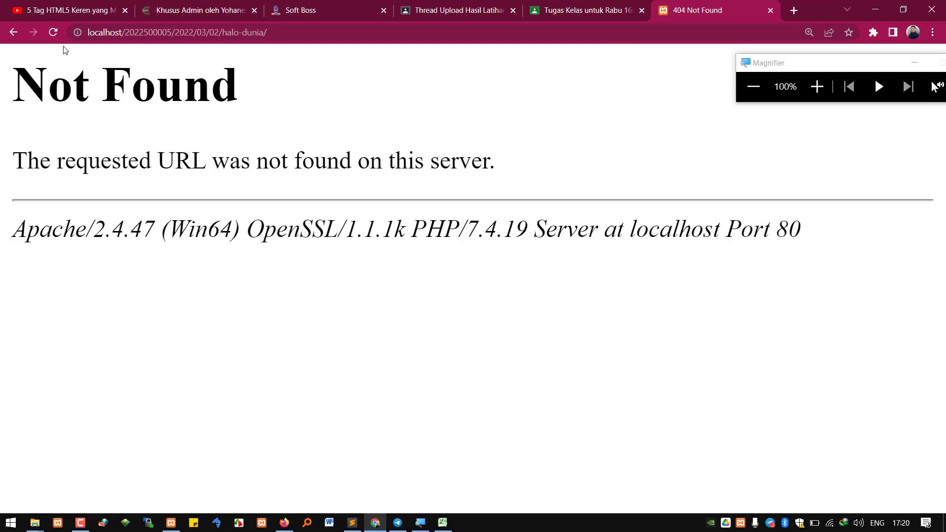
left_click(13, 32)
scroll(158, 178, "up", 3)
scroll(158, 179, "up", 6)
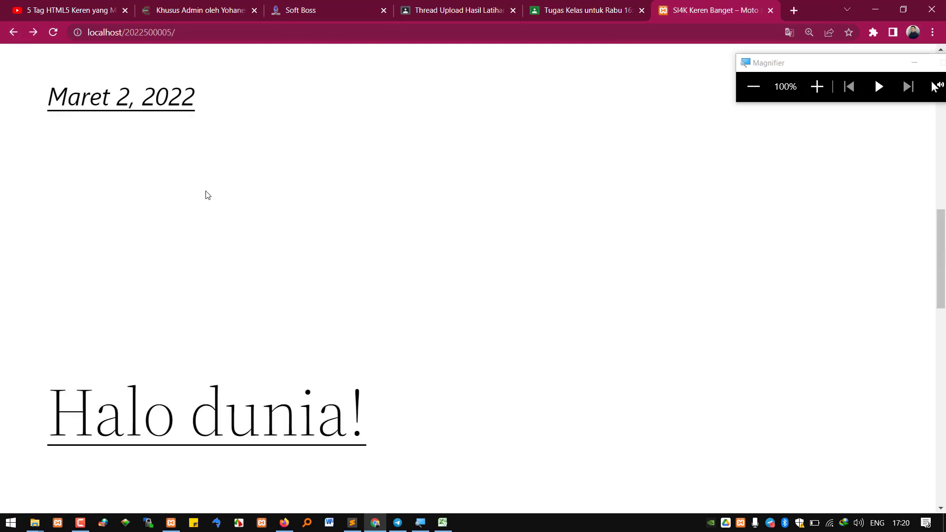
Open the catatan pertemuan 2 post from its date, then use Back/Forward to reach the home page
left_click(143, 215)
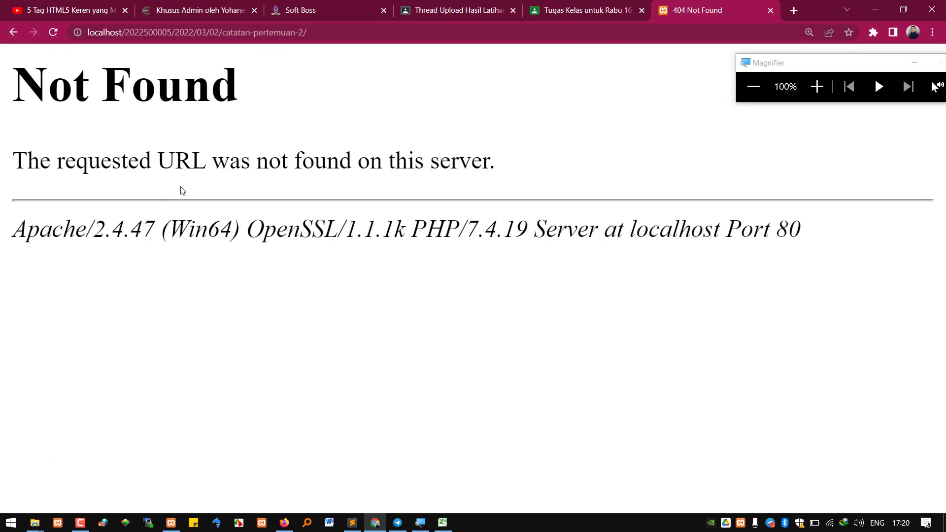
left_click(13, 32)
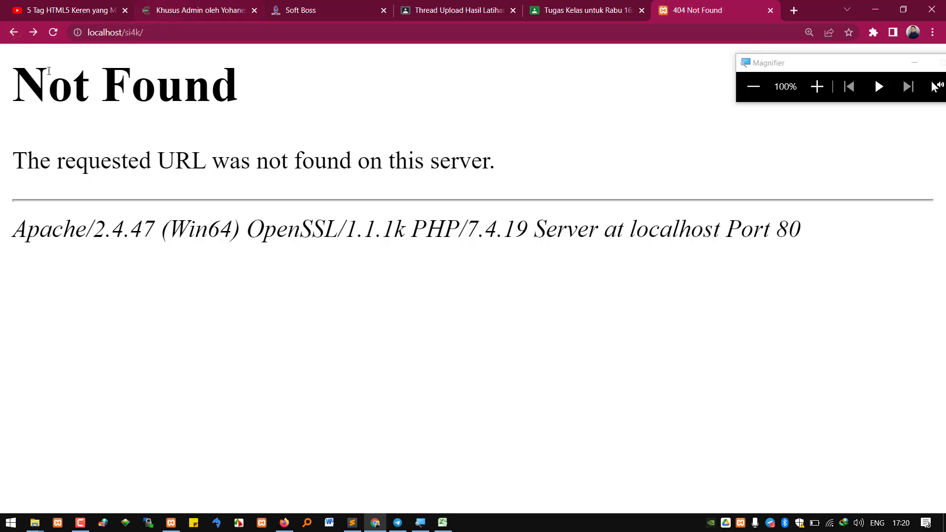
left_click(13, 33)
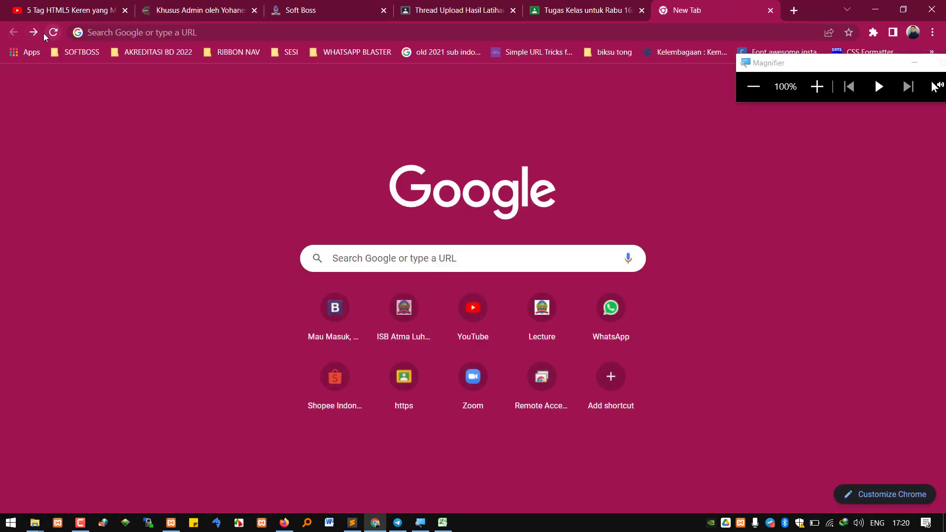
left_click(35, 33)
left_click(34, 33)
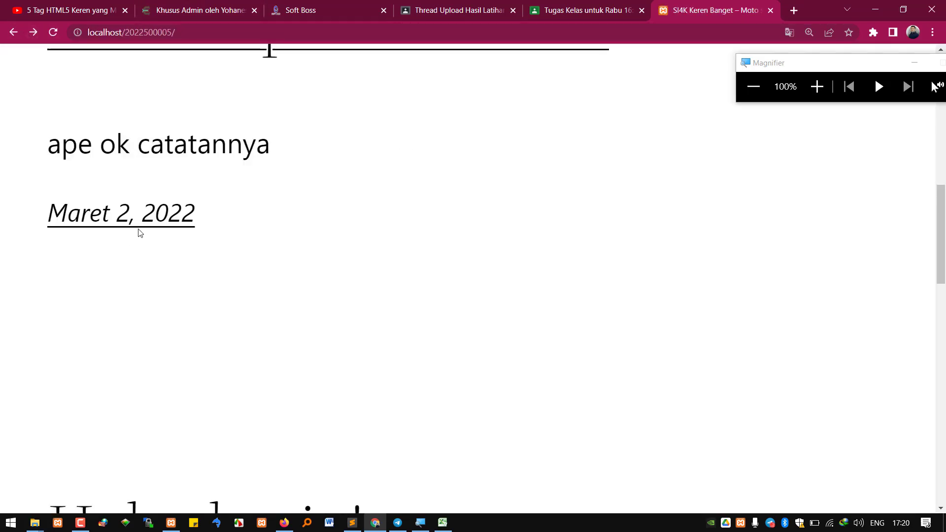
scroll(141, 227, "up", 4)
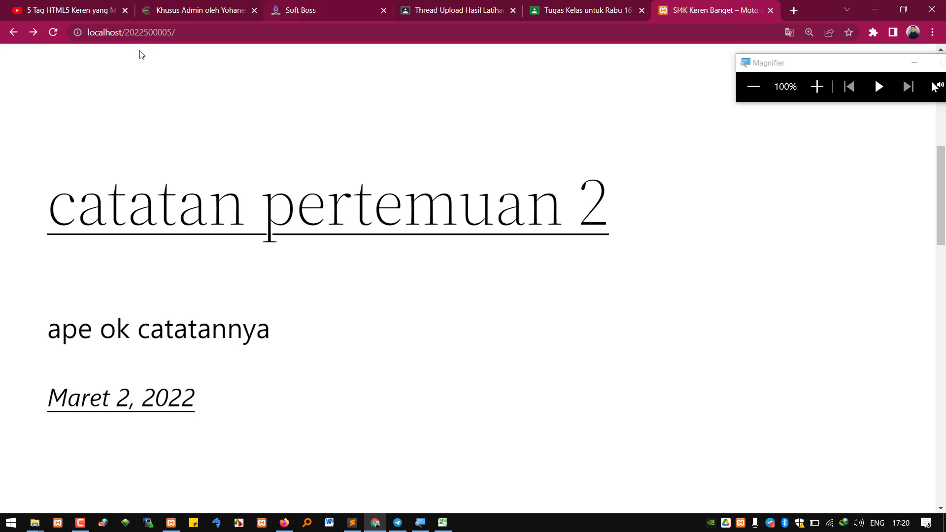
left_click(149, 37)
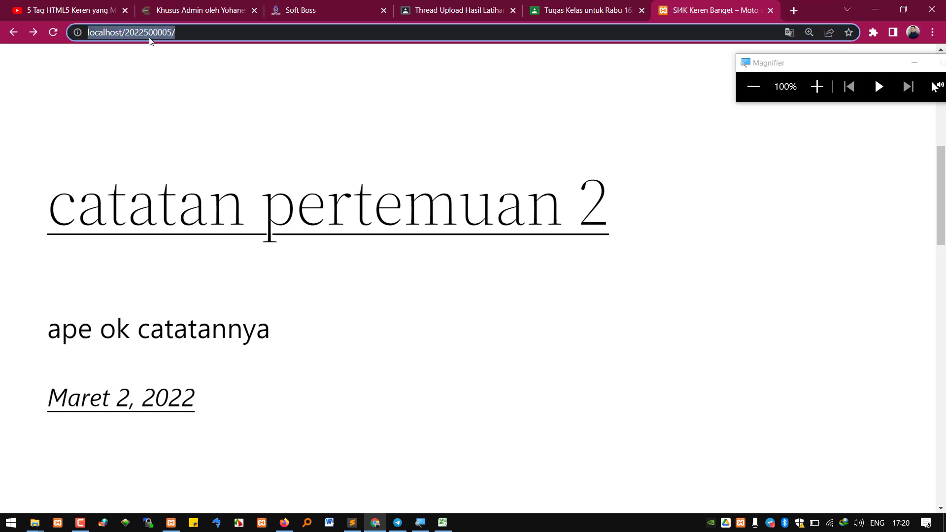
left_click(186, 38)
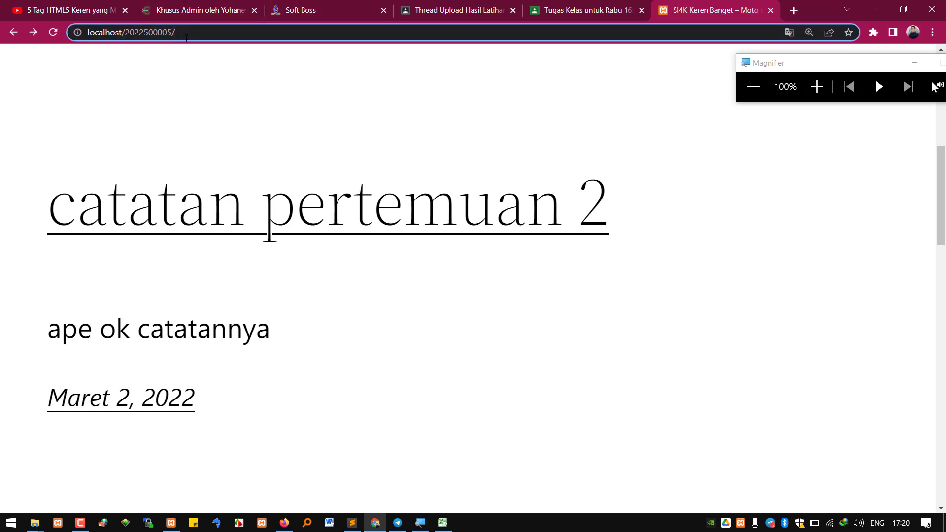
type("wp")
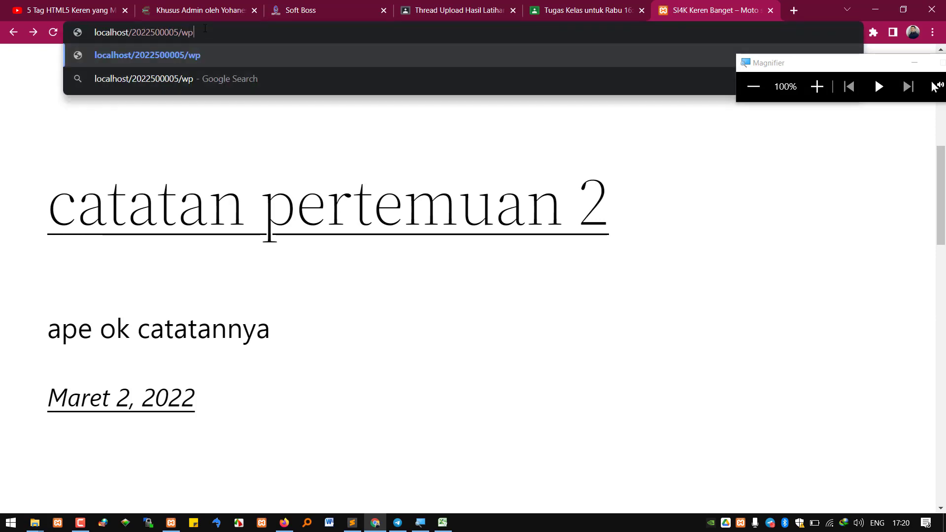
type("-admin")
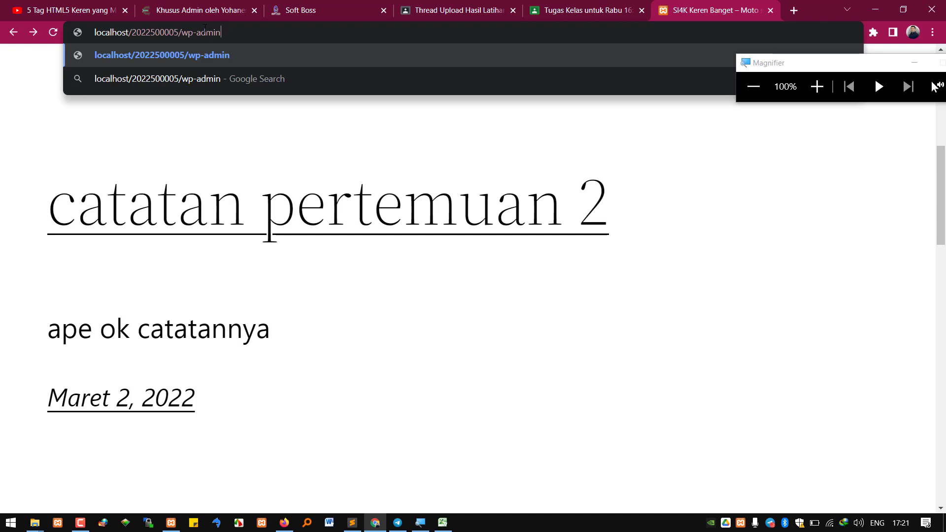
key("Return")
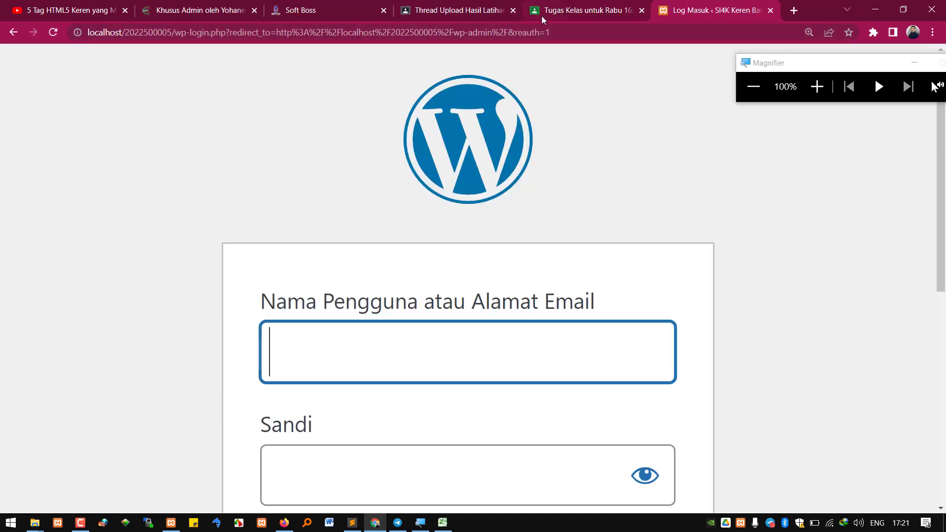
key("ctrl+minus")
key("ctrl+minus")
key("ctrl+minus")
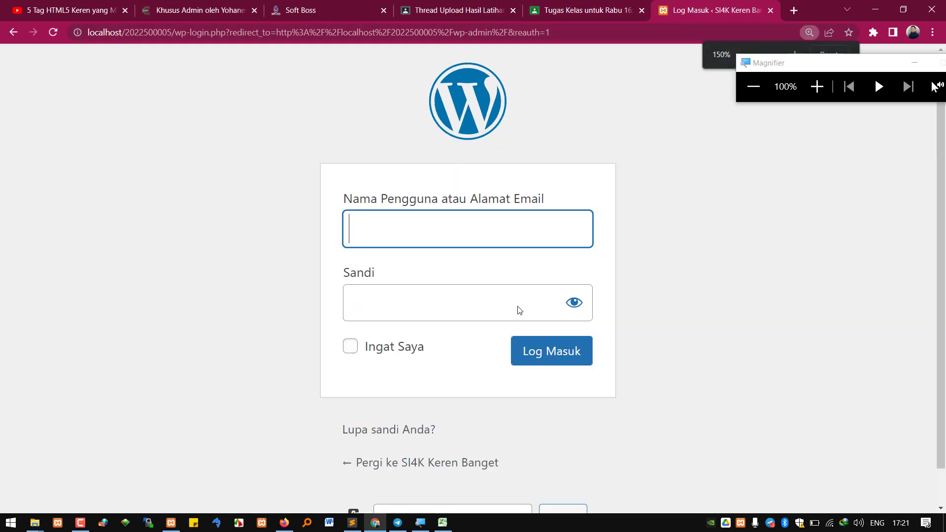
Log in with the administrator username and the account password
type("admin")
key("Tab")
type("•")
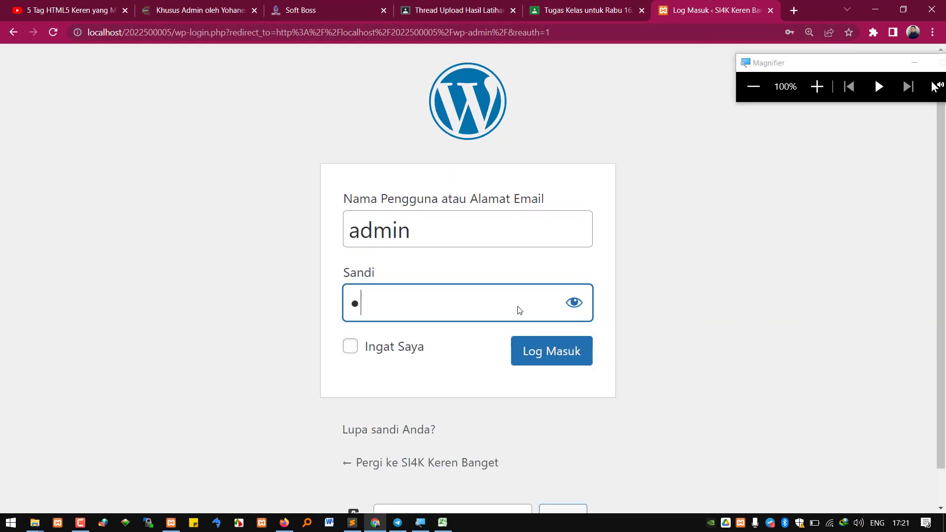
key("BackSpace")
type("•")
key("BackSpace")
type("•••••")
key("Return")
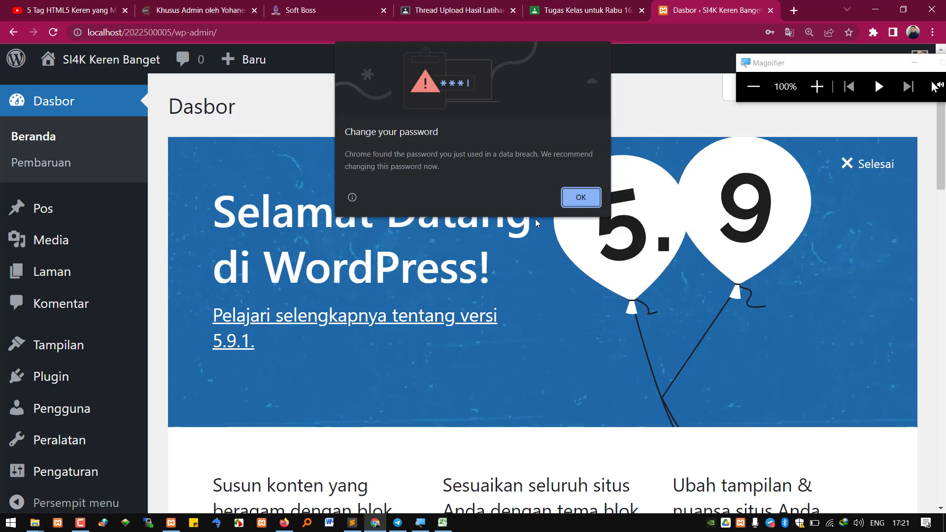
Dismiss Chrome's breached-password warning and open Pengaturan > Permalink to review the structure options
left_click(582, 197)
mouse_move(70, 472)
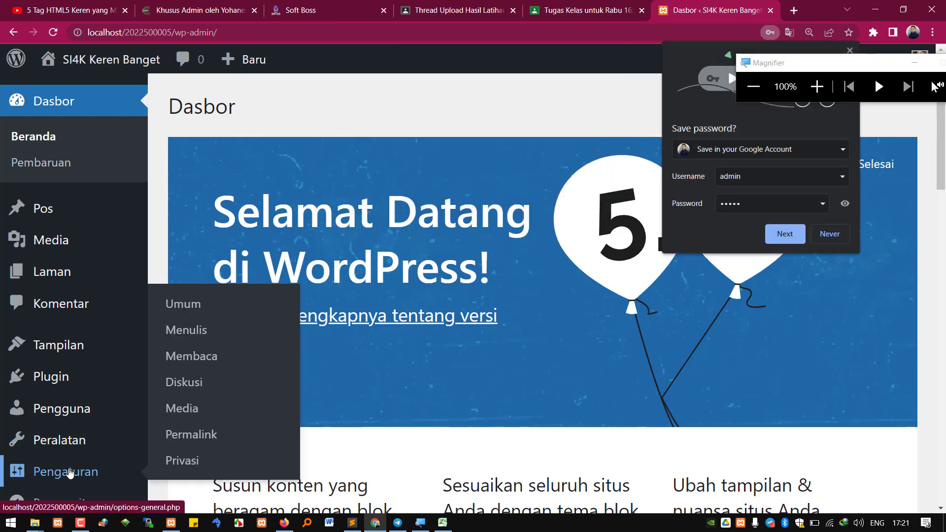
left_click(210, 444)
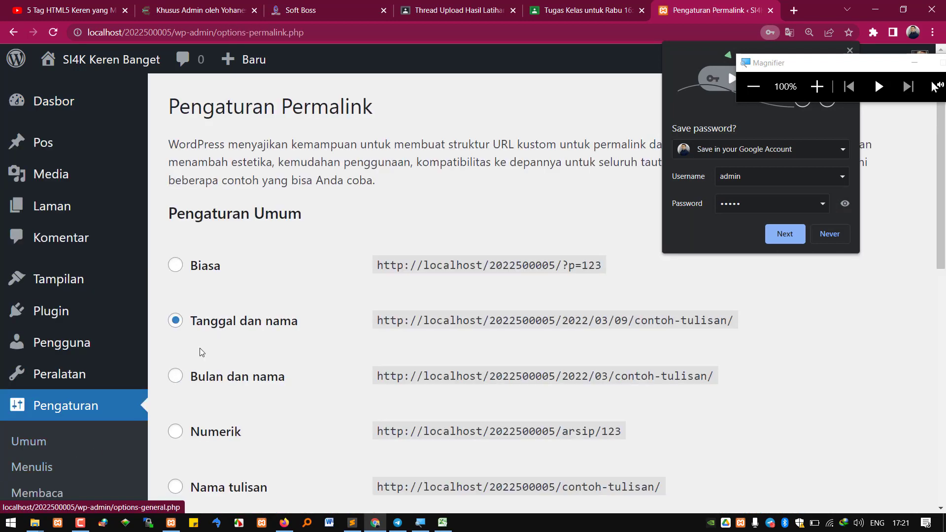
scroll(217, 365, "down", 2)
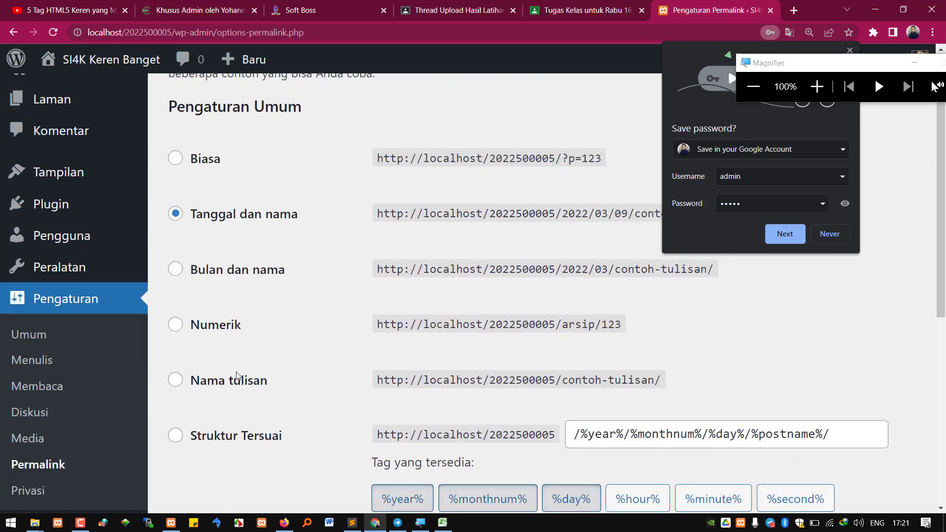
scroll(237, 375, "down", 6)
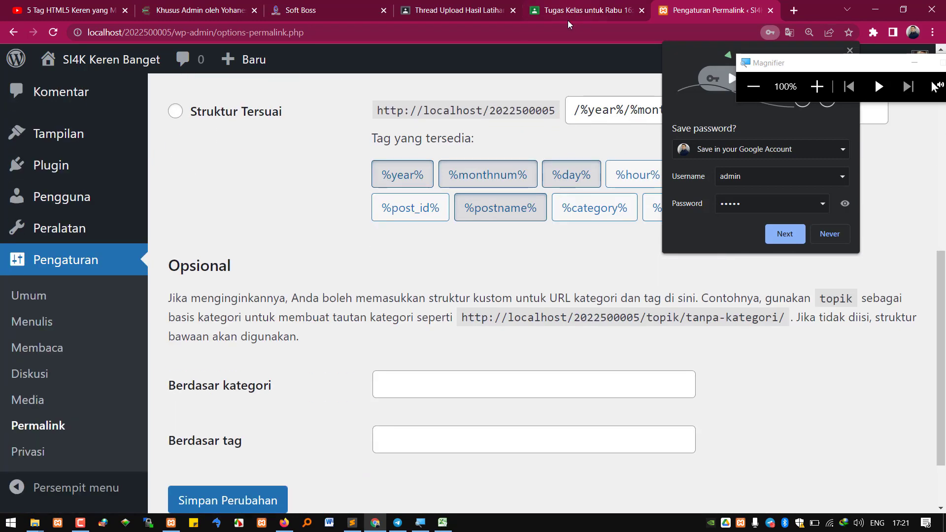
scroll(393, 243, "up", 7)
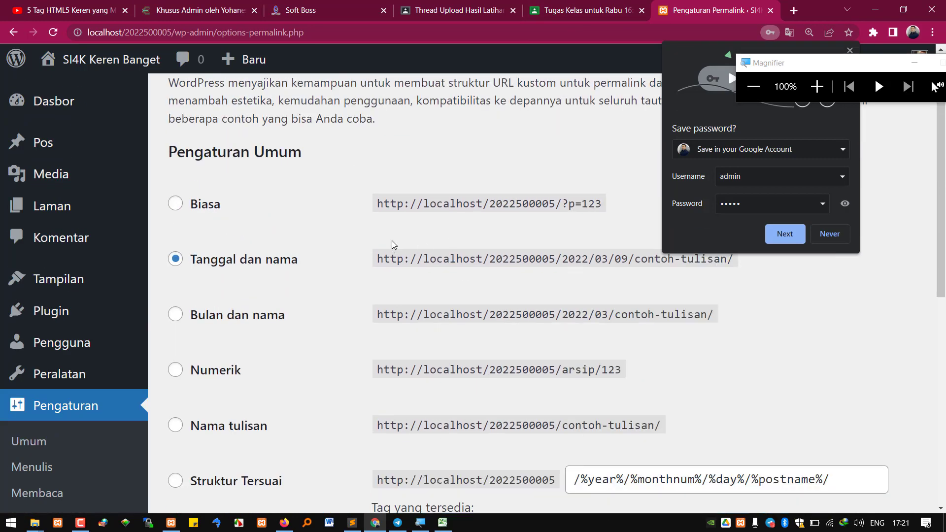
scroll(392, 243, "up", 1)
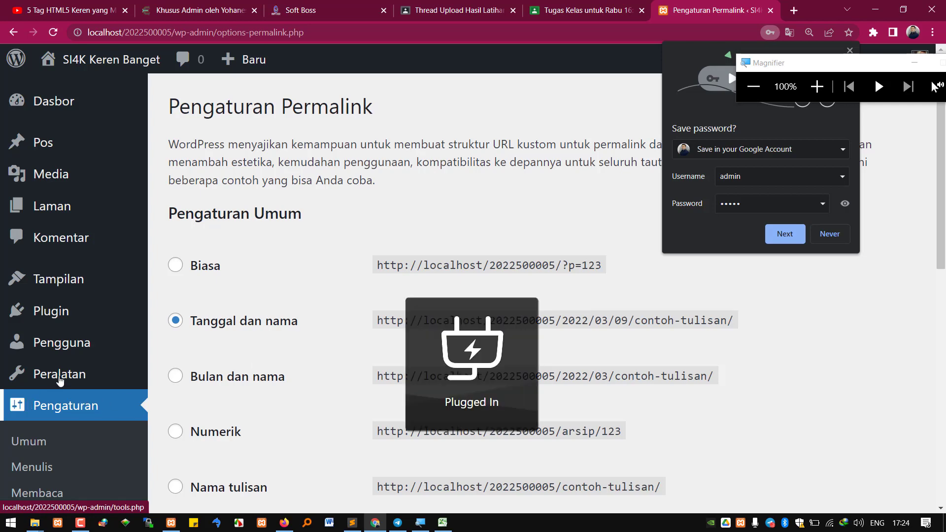
Choose the Numerik (/arsip/%post_id%) permalink structure and save the changes
left_click(185, 272)
scroll(215, 327, "down", 5)
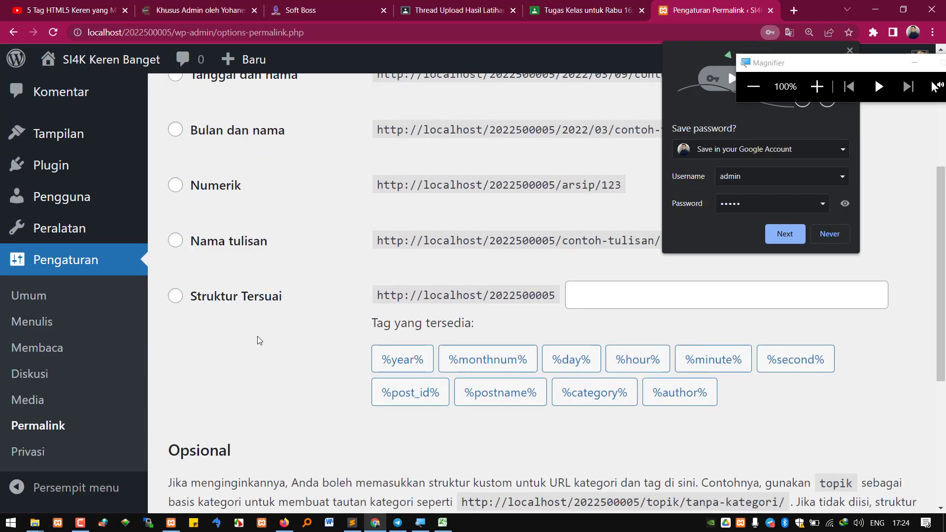
left_click(208, 250)
left_click(213, 190)
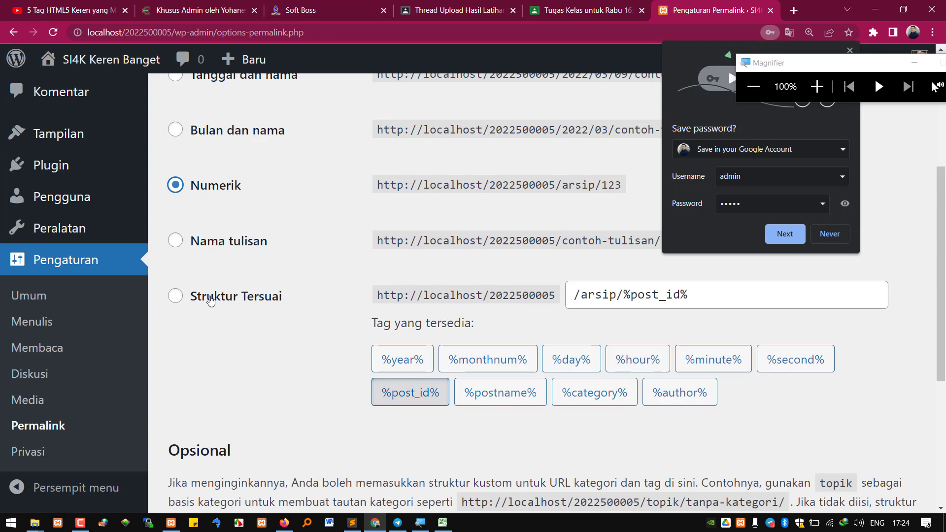
scroll(203, 303, "down", 1)
scroll(212, 333, "down", 2)
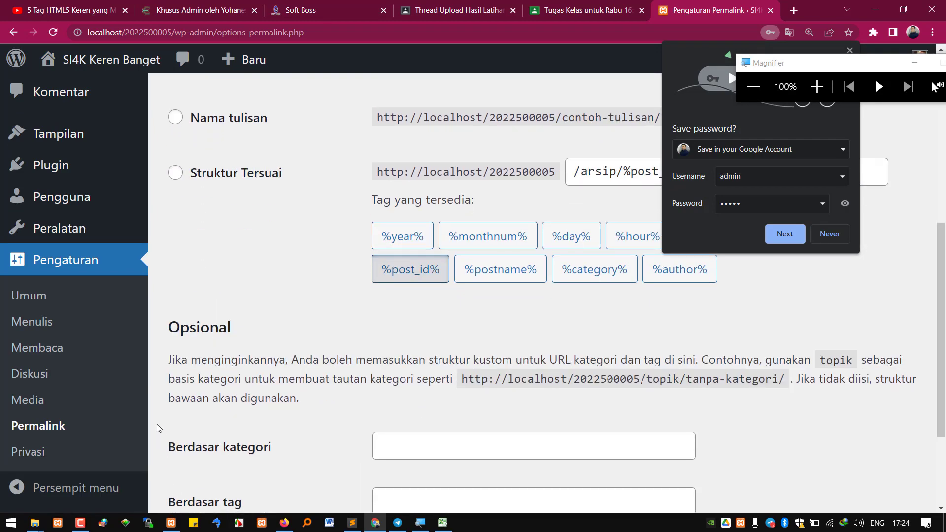
scroll(158, 429, "down", 2)
left_click(240, 431)
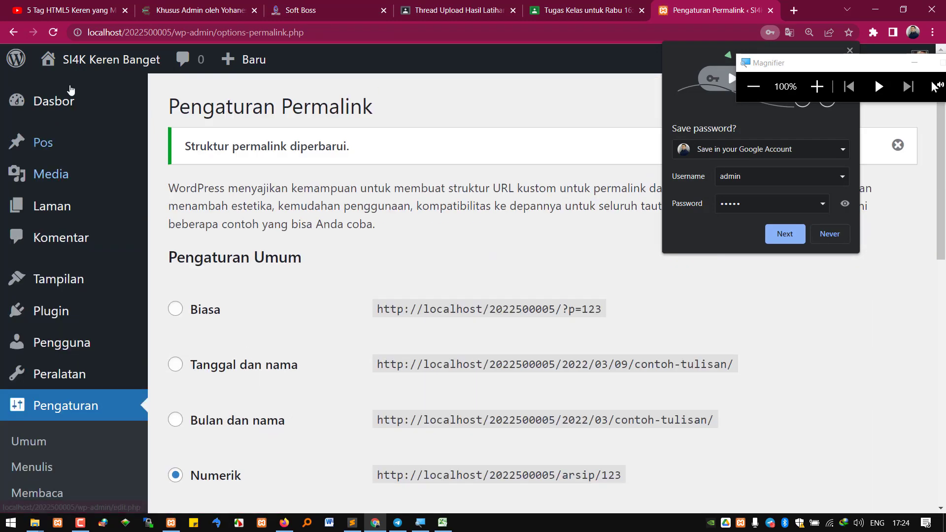
mouse_move(55, 72)
right_click(82, 92)
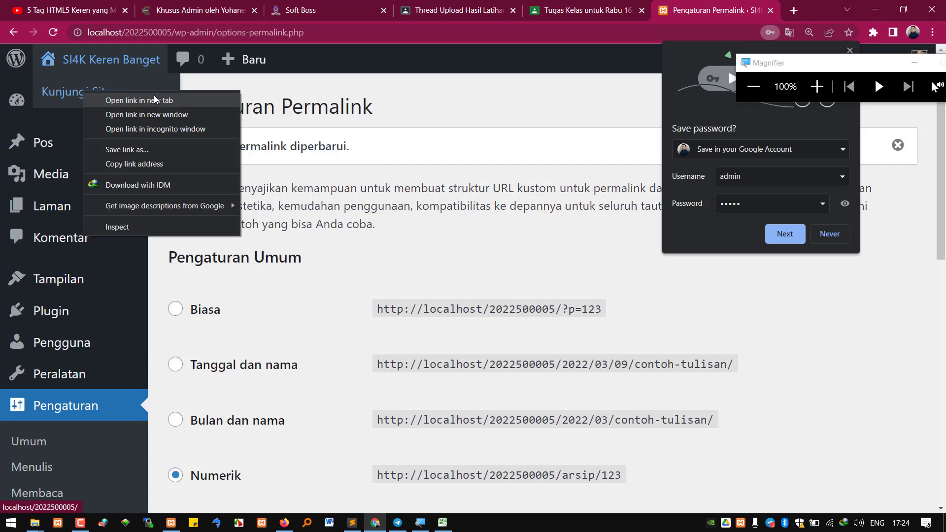
Open the public site in a new tab and view catatan pertemuan 2 at /arsip/5
left_click(154, 100)
key("ctrl+Tab")
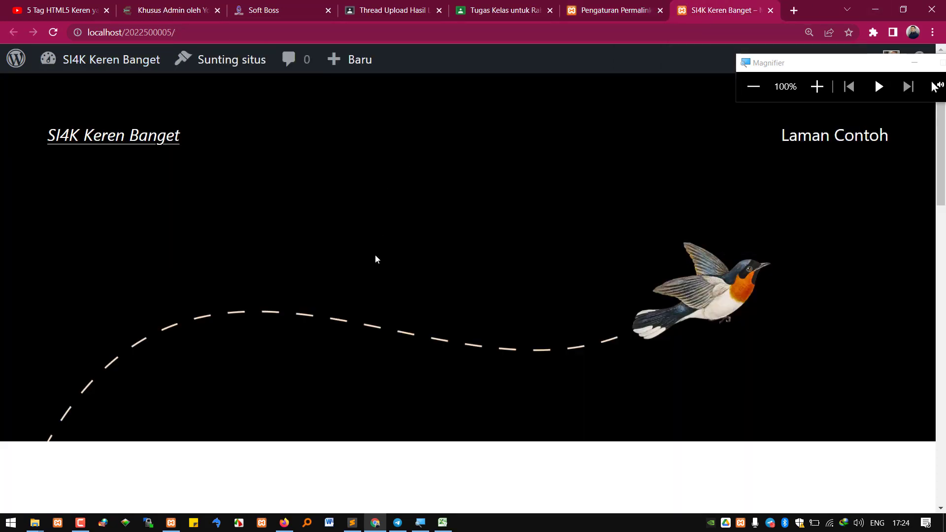
scroll(338, 345, "down", 3)
left_click(344, 317)
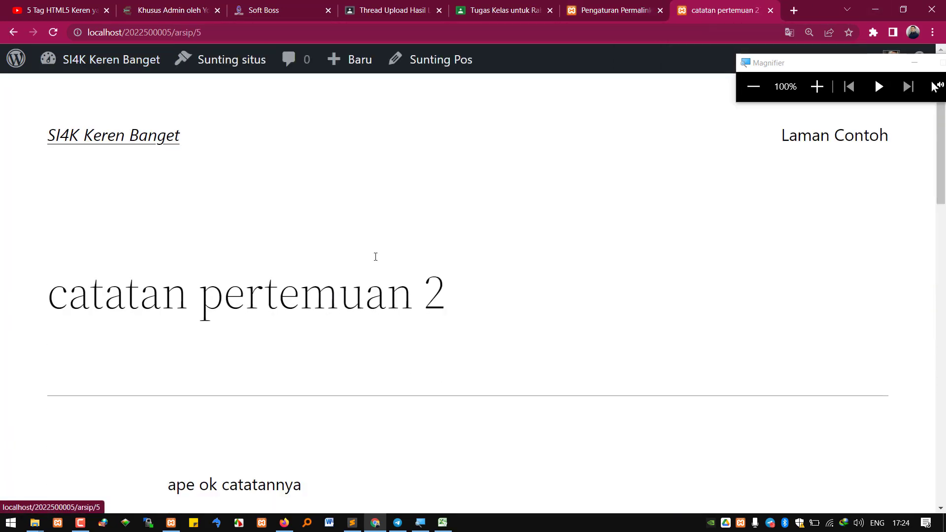
scroll(330, 394, "down", 5)
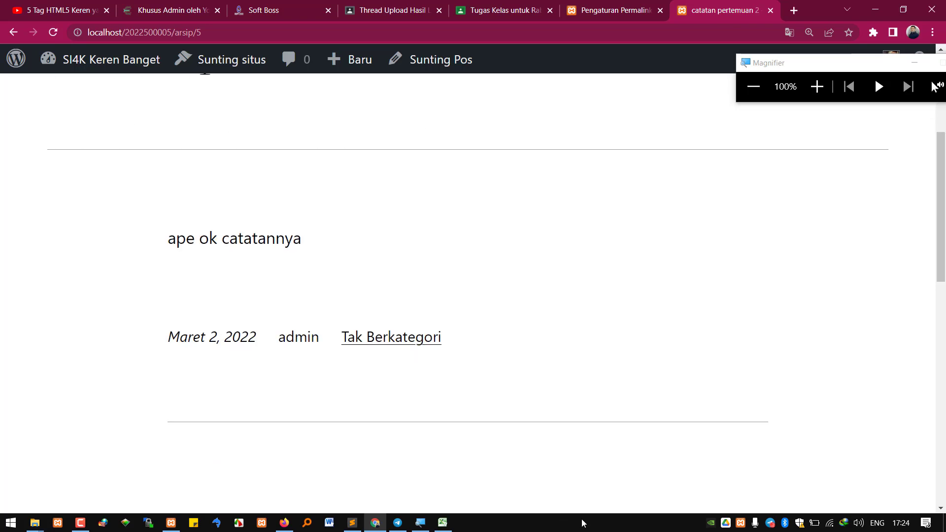
left_click(633, 7)
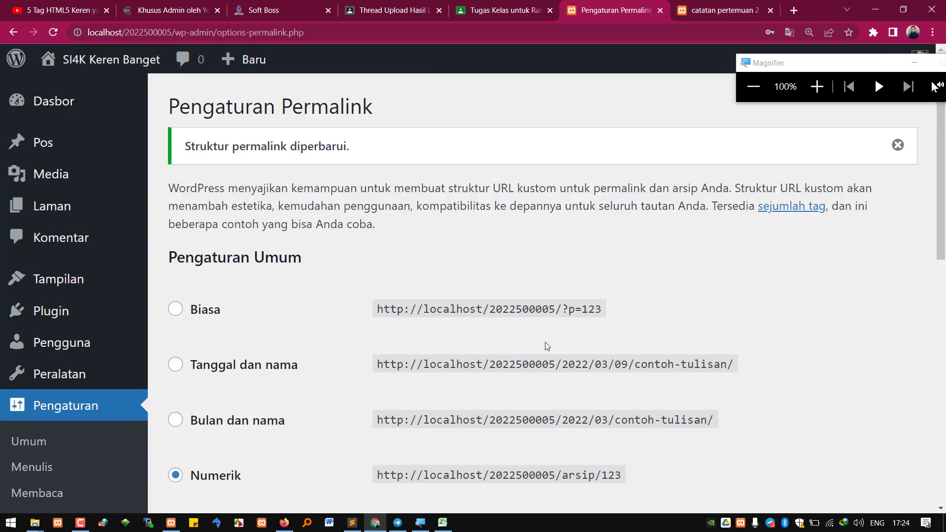
mouse_move(423, 520)
Mark the Restore aplikasi CMS and Restore database CMS lines, then select the admin page's domain and wp-admin address
left_click(492, 9)
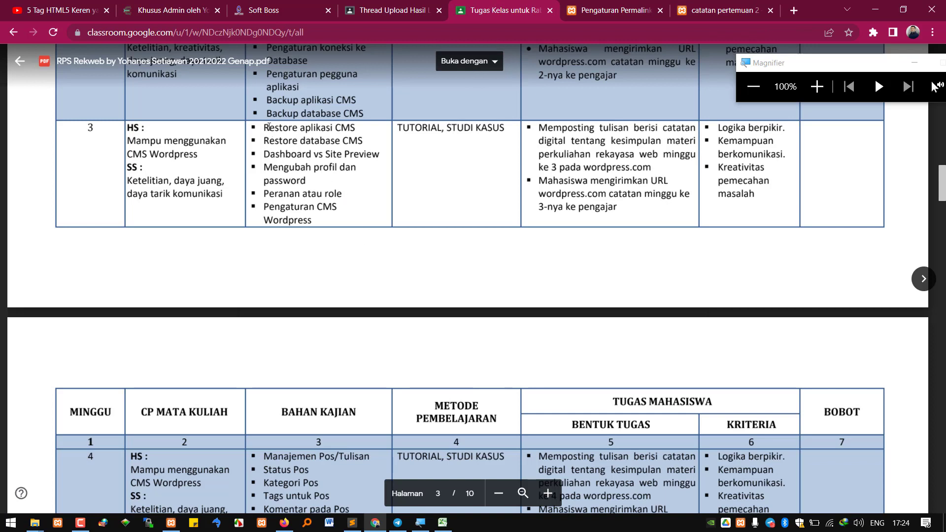
left_click_drag(265, 127, 365, 142)
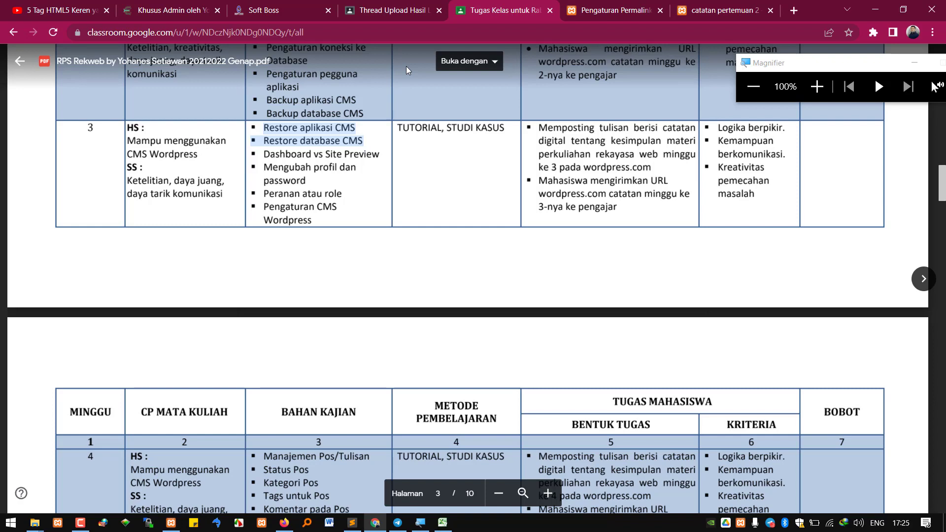
left_click(147, 10)
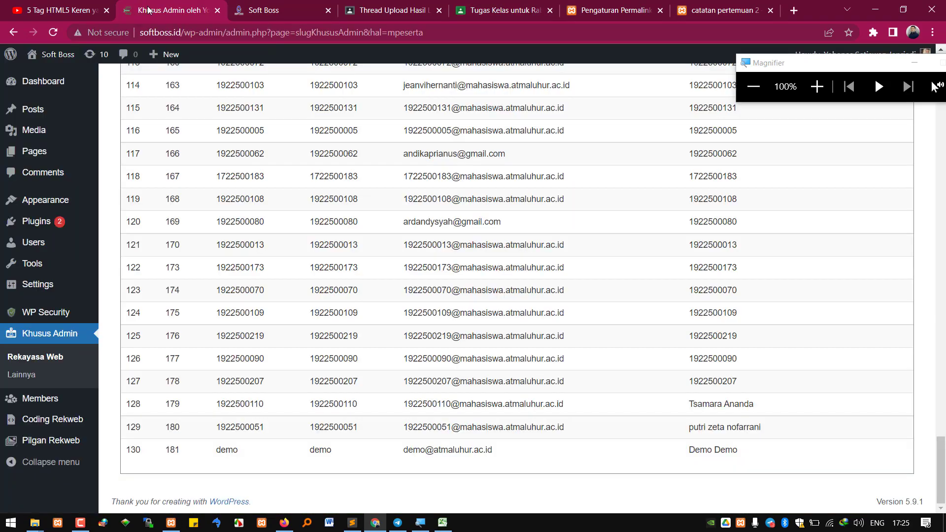
left_click(165, 31)
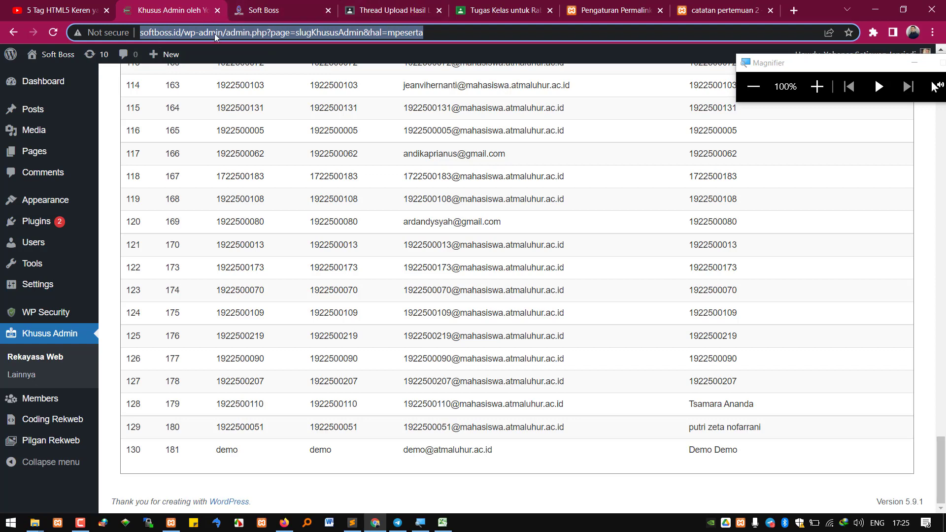
left_click(237, 32)
left_click_drag(239, 32, 185, 32)
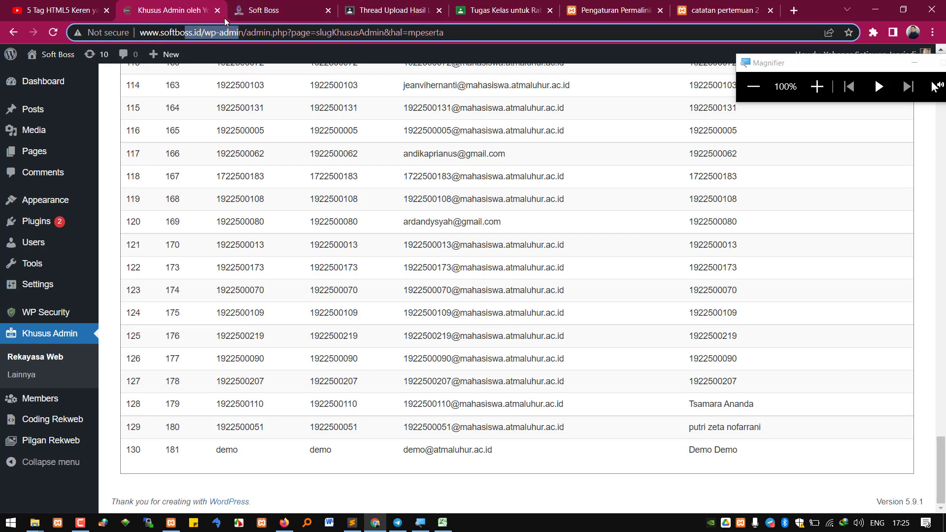
Return to the Classroom course plan and magnify the week 3 topics
left_click(615, 10)
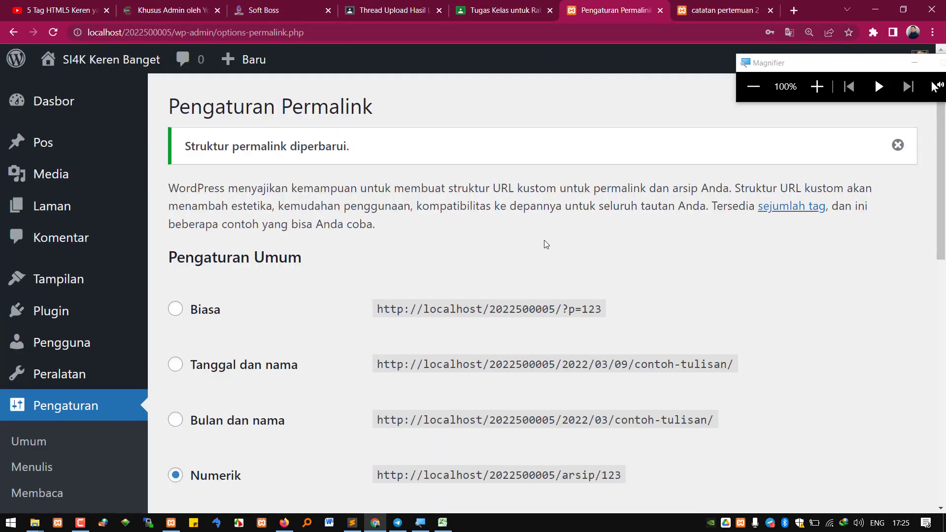
left_click(477, 9)
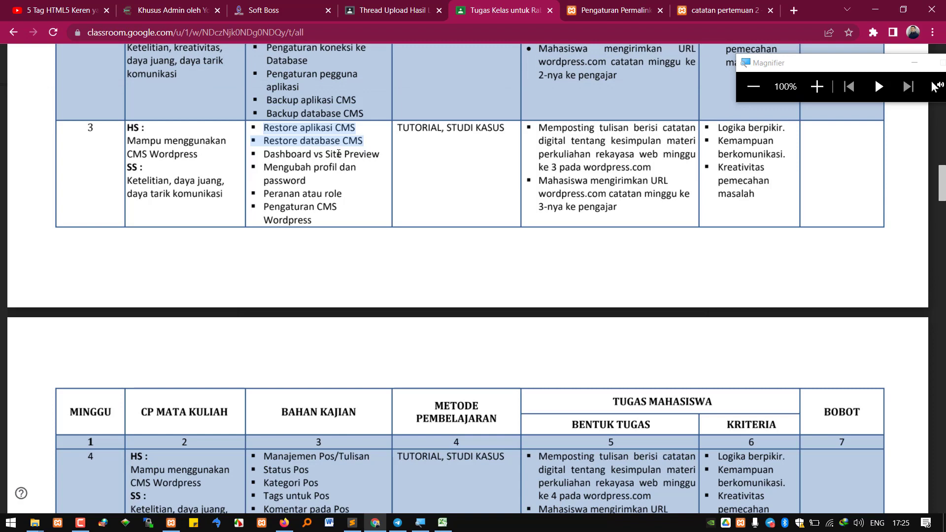
left_click(817, 86)
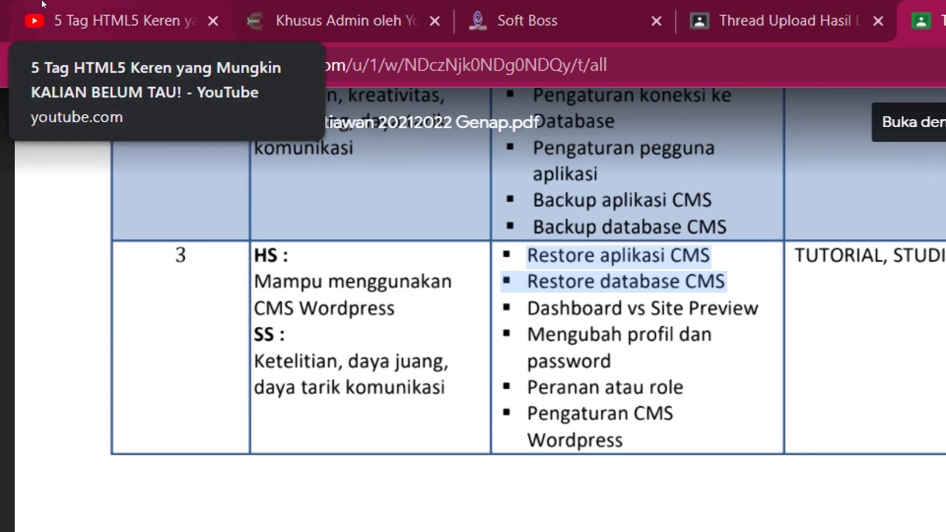
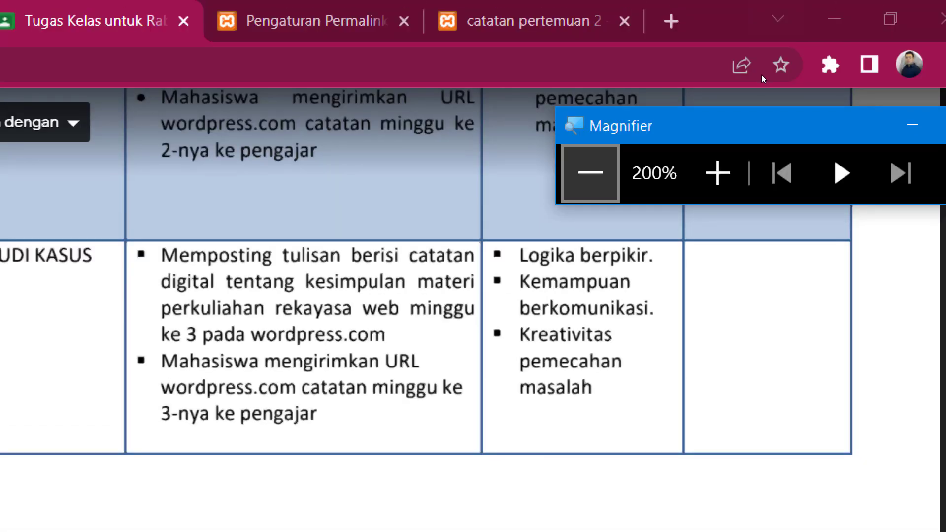
Reset magnification to 100% and mark the Dashboard vs Site Preview topic in the course plan
key("super+minus")
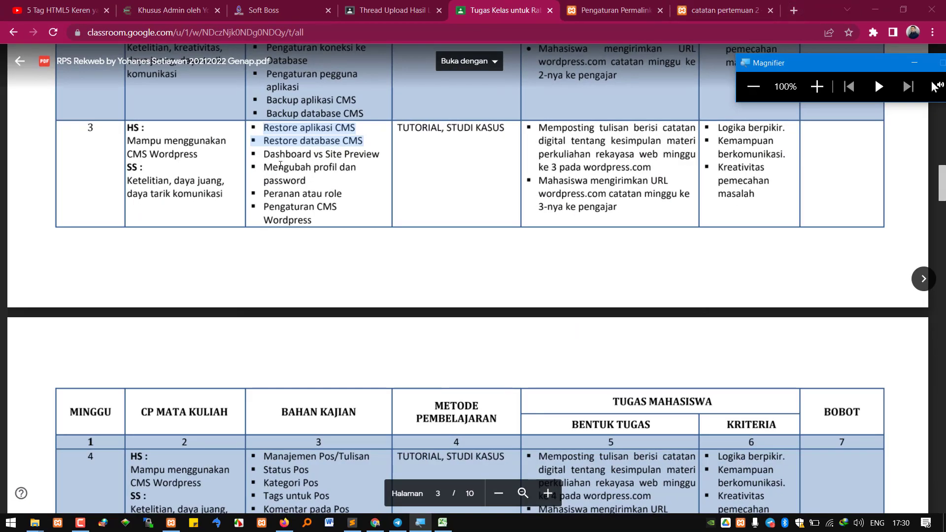
left_click_drag(250, 154, 382, 154)
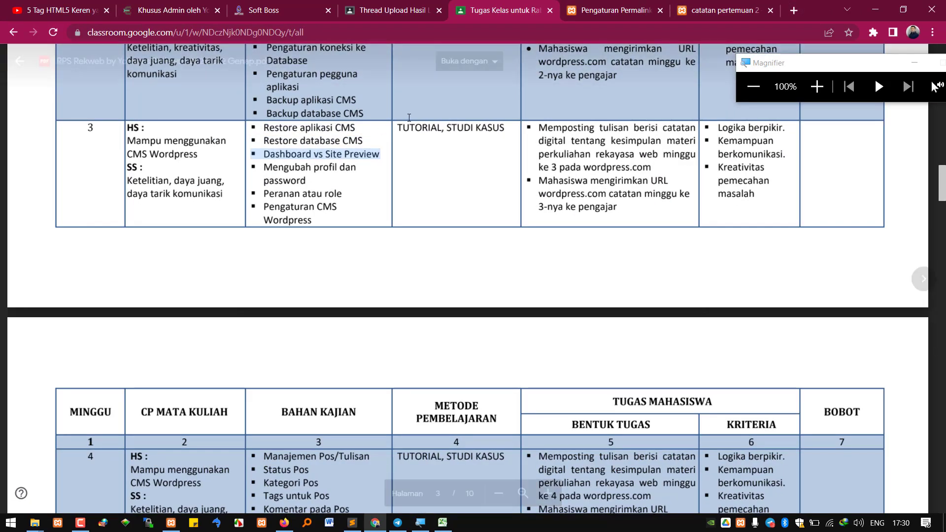
left_click(794, 11)
Search Google Images for 'warung padang' and preview the Masakan Padang restaurant photo
type("warung padang")
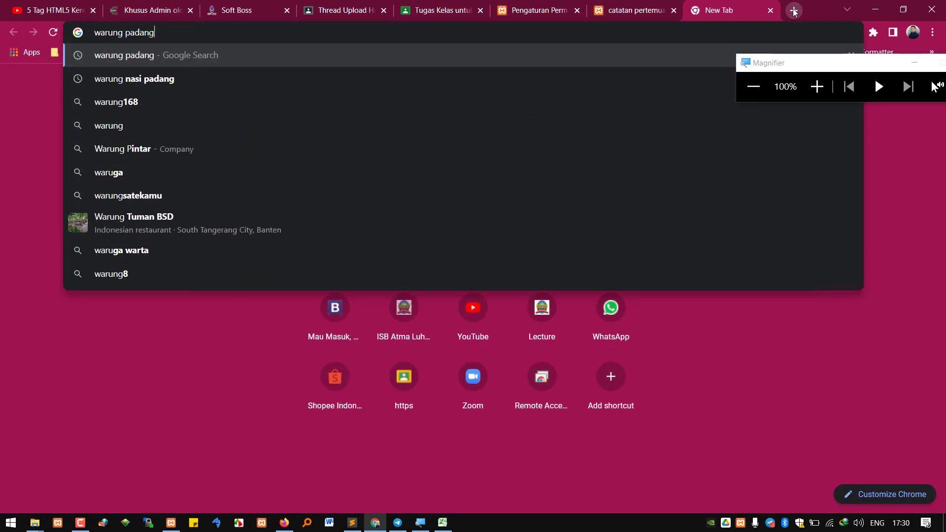
key("Return")
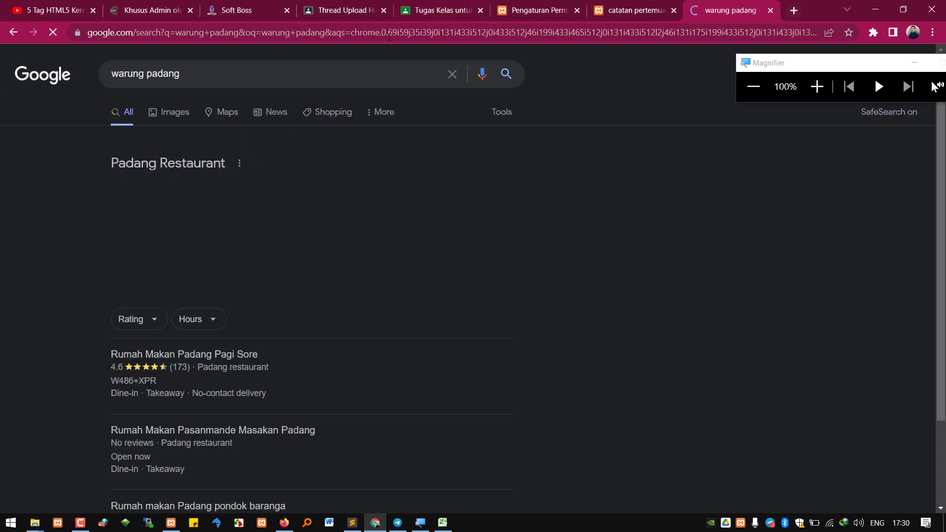
left_click(183, 114)
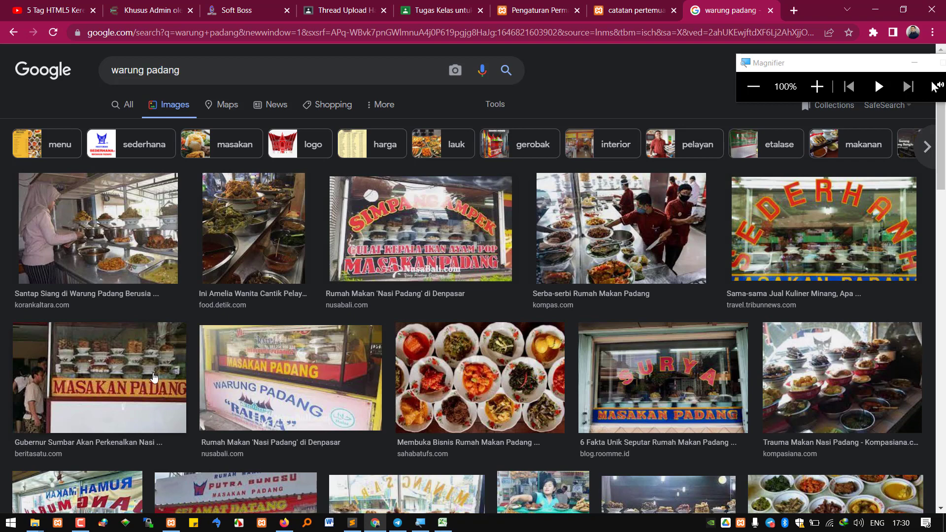
left_click(153, 378)
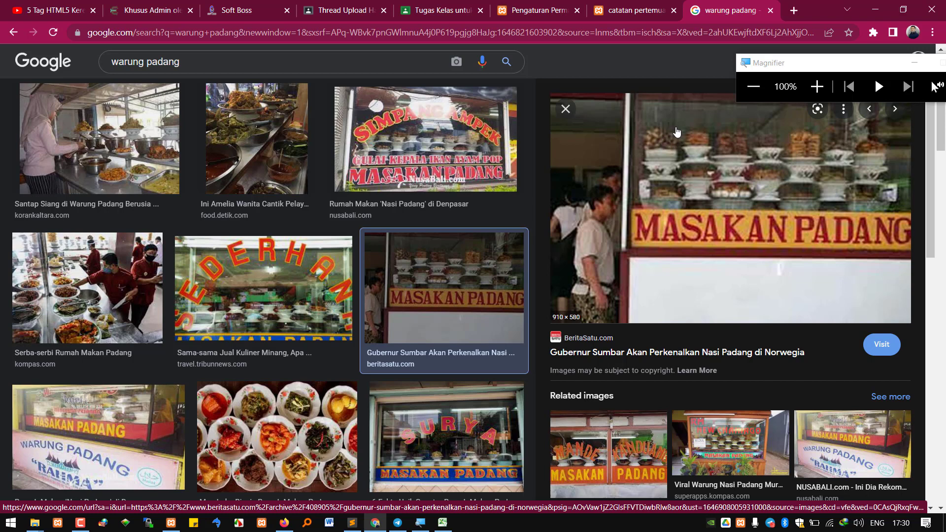
Close the warung padang search tab and return to the Permalink Settings page
left_click(557, 4)
left_click(632, 6)
left_click(767, 8)
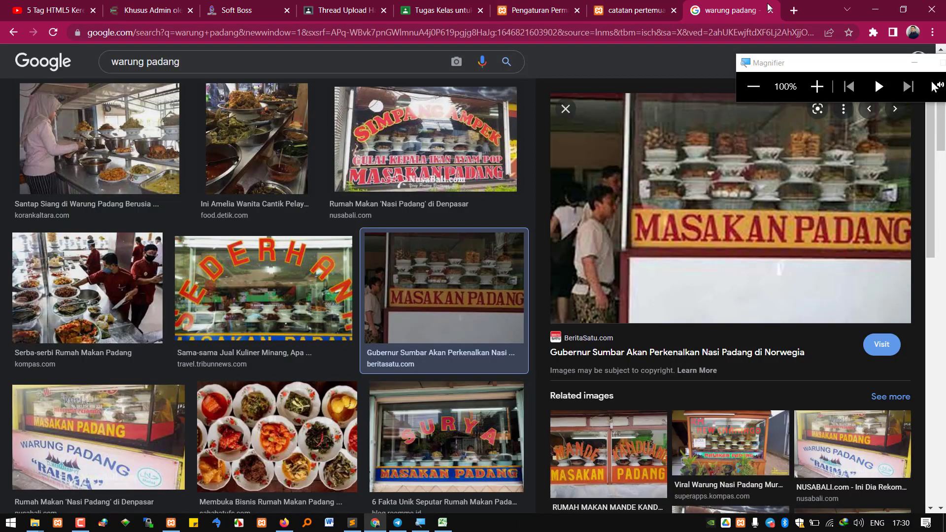
left_click(770, 9)
left_click(616, 9)
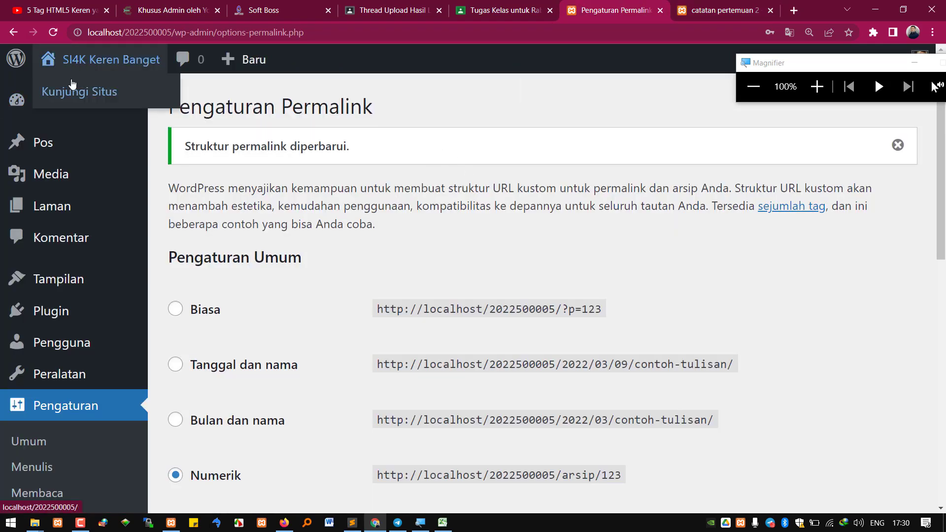
Close the catatan pertemuan tab and open the site's front page in its own tab
left_click(739, 17)
left_click(770, 10)
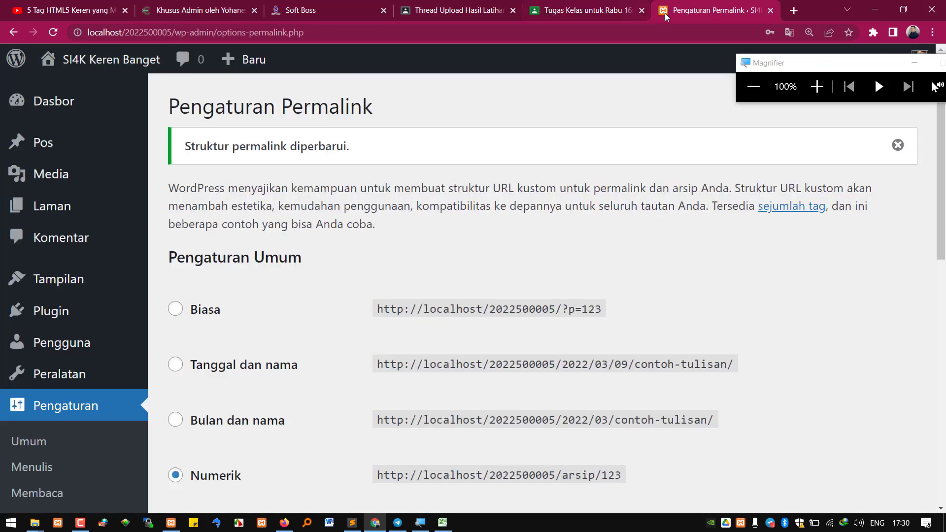
mouse_move(90, 70)
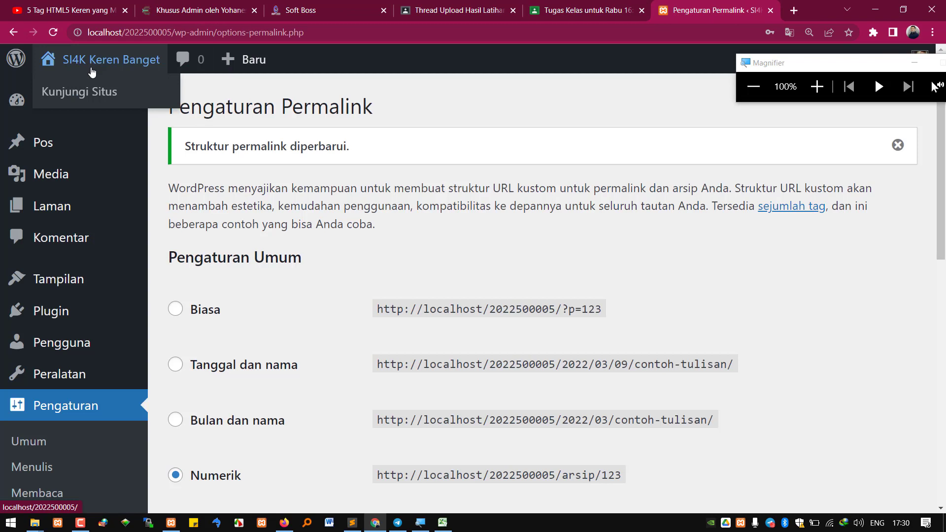
middle_click(91, 71)
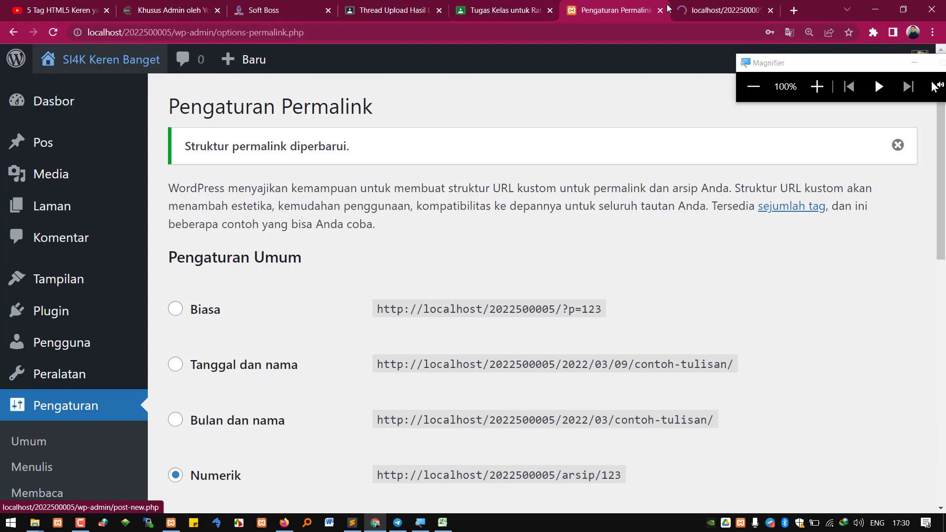
left_click(741, 9)
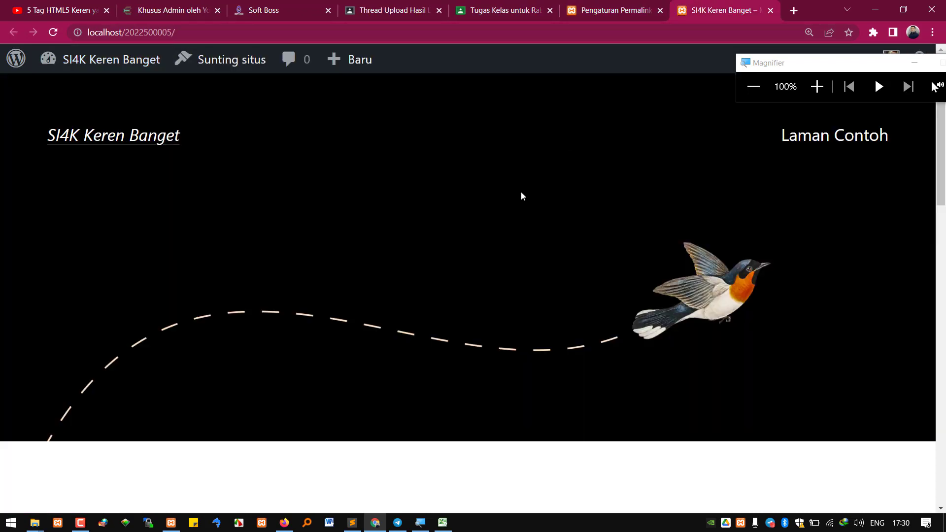
Browse the front-page posts, compare them with the permalink settings, then start a blank tab
scroll(521, 193, "down", 15)
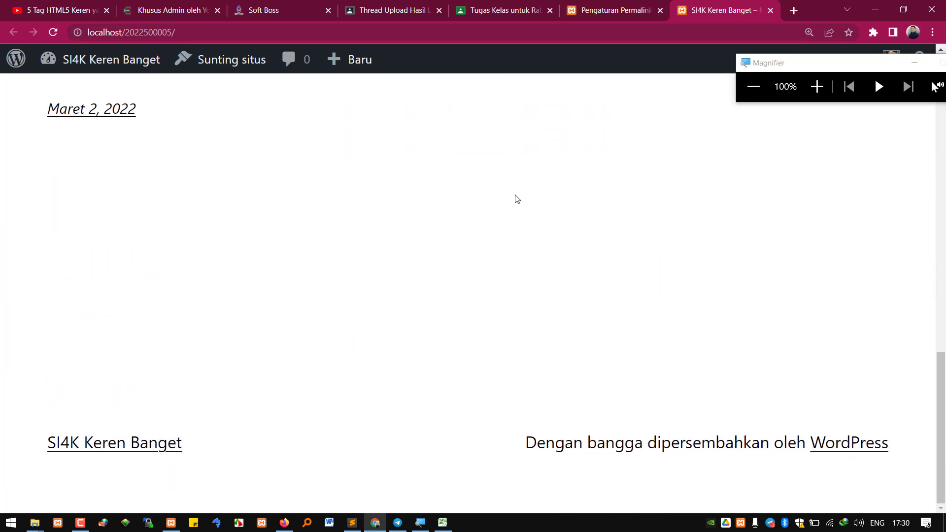
scroll(532, 207, "up", 10)
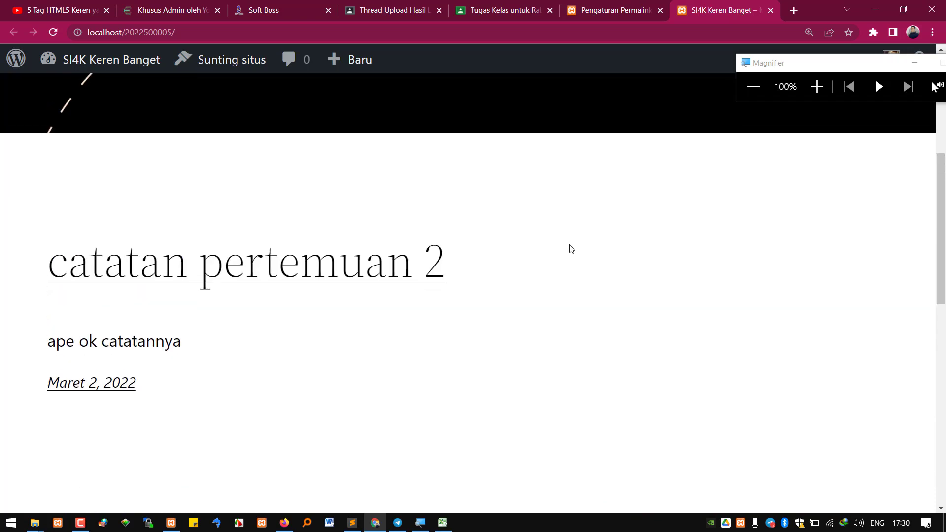
scroll(570, 248, "up", 6)
scroll(569, 248, "down", 7)
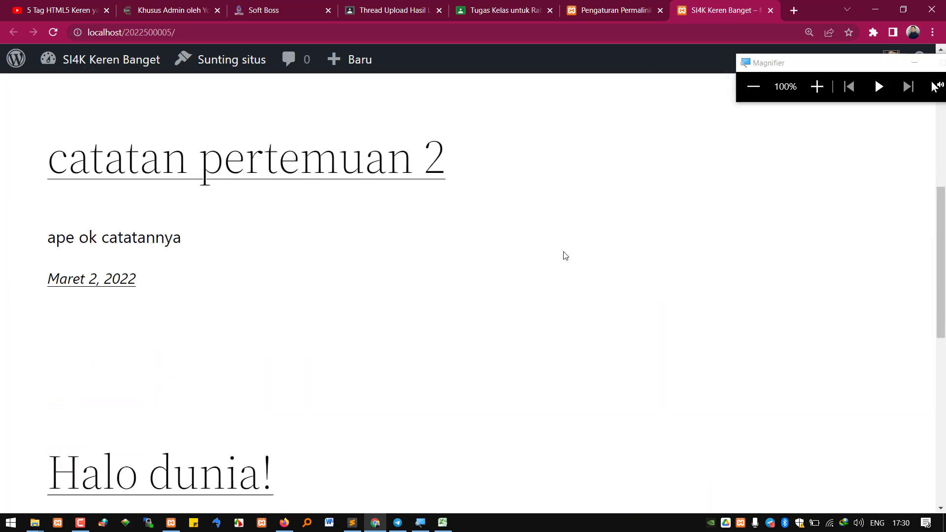
scroll(565, 256, "down", 5)
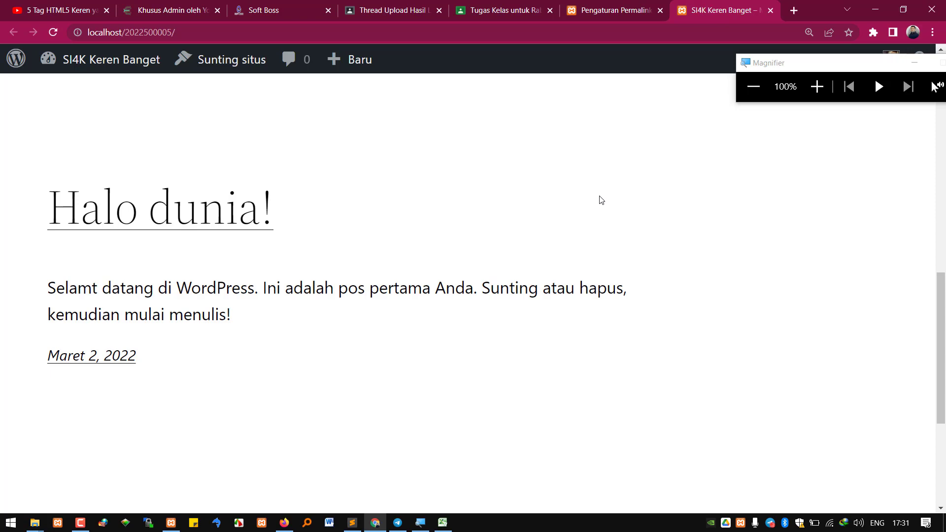
left_click(608, 7)
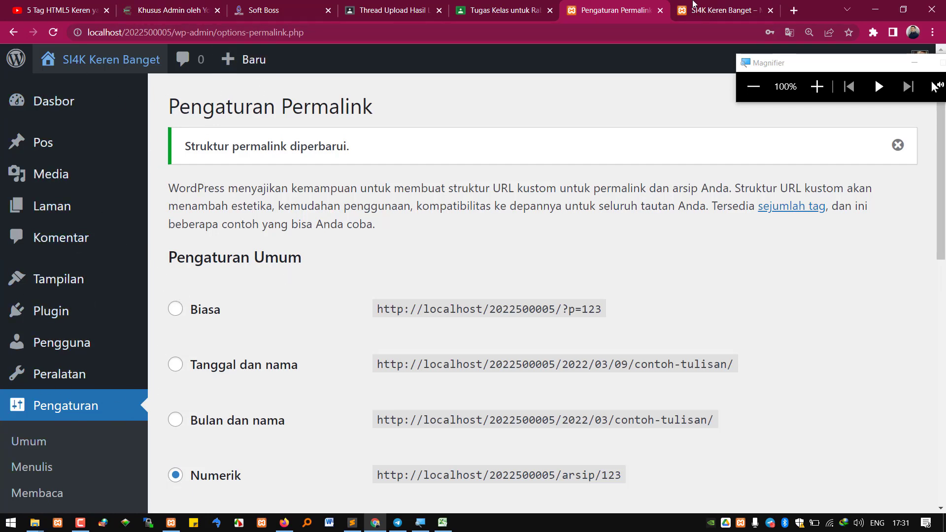
left_click(711, 13)
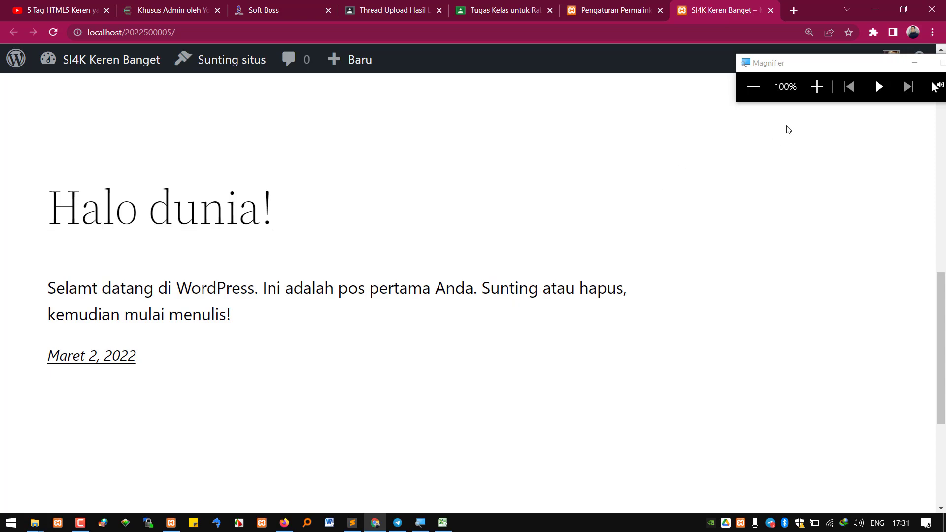
left_click(790, 10)
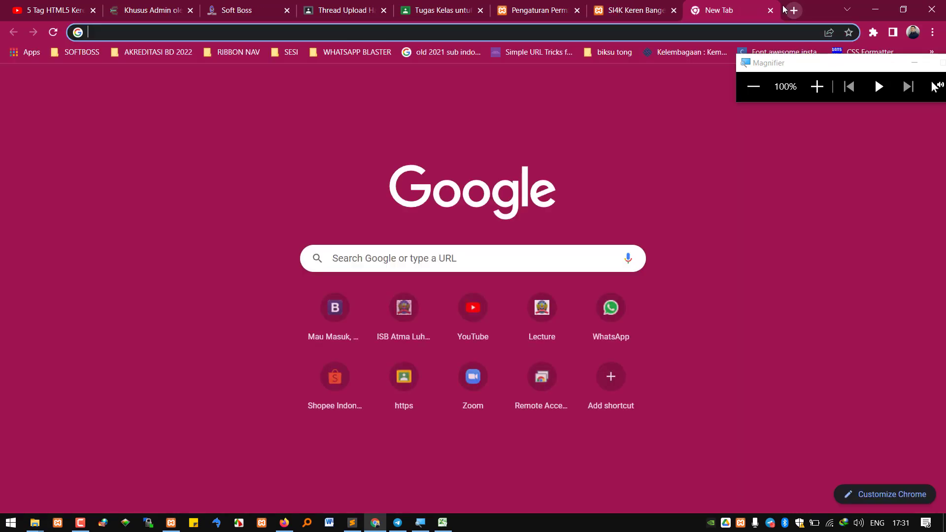
Search images for 'dashboard mobil', preview a dashboard photo and magnify the screen to 200%
type("dashboard mobil")
key("Return")
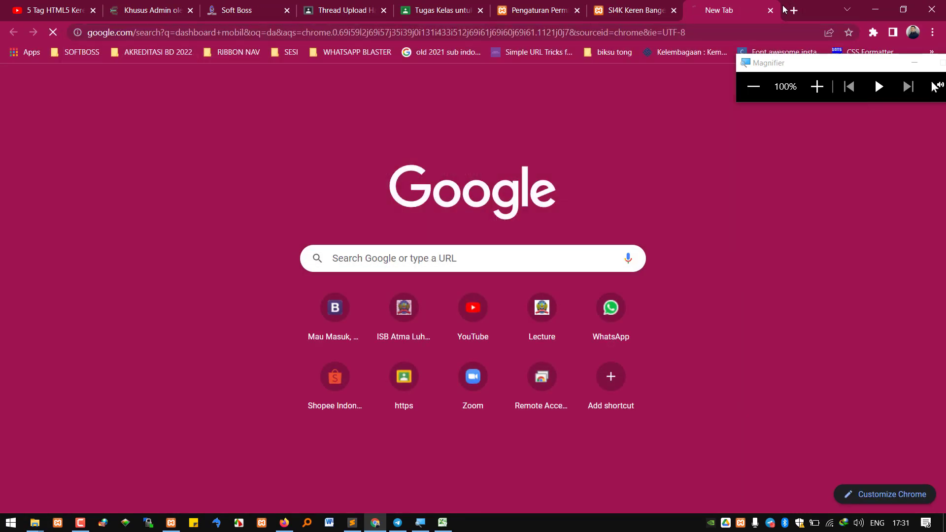
left_click(179, 117)
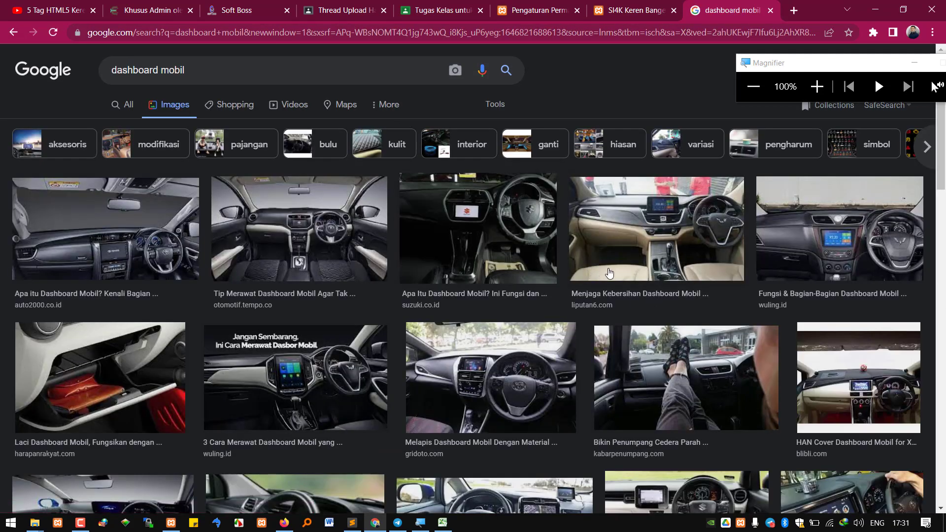
scroll(754, 313, "down", 1)
left_click(754, 313)
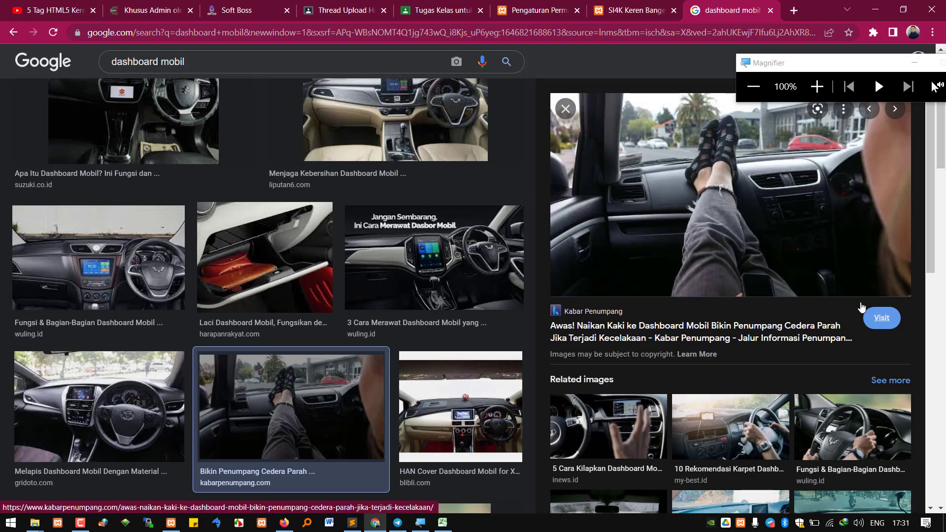
left_click(816, 86)
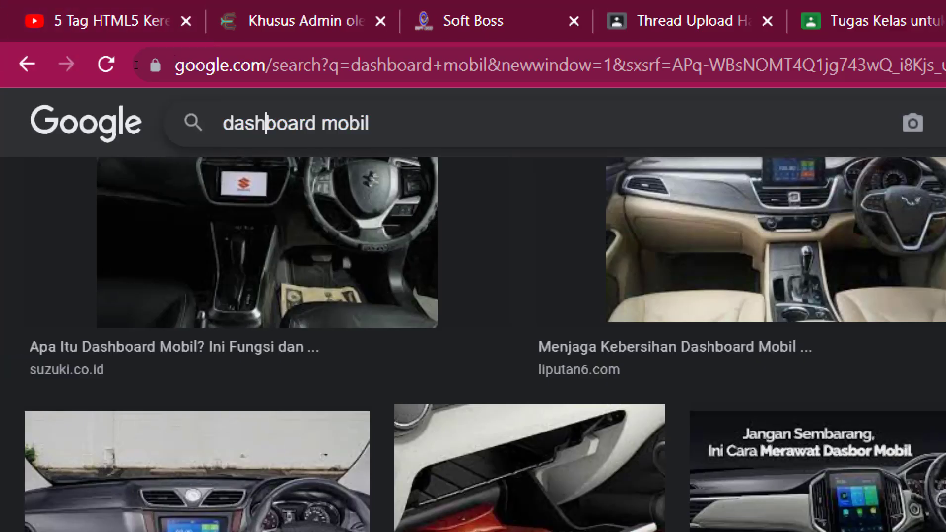
Change the search to 'mobil', then close that tab and return to Permalink Settings
triple_click(226, 123)
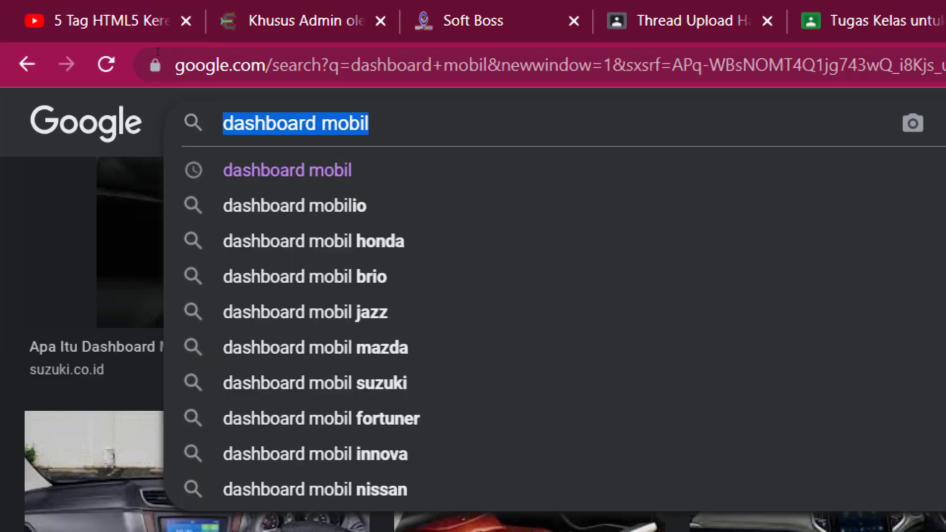
type("mobil")
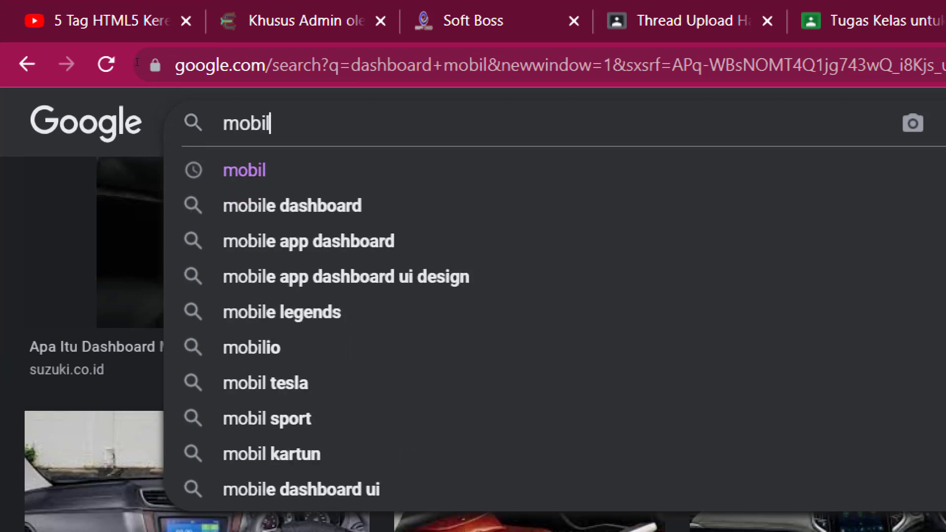
key("Return")
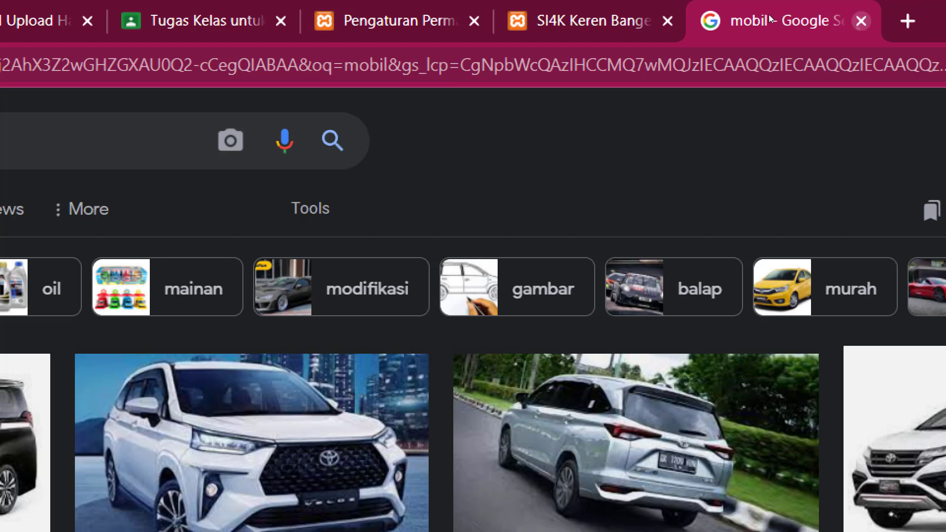
key("ctrl+w")
left_click(582, 19)
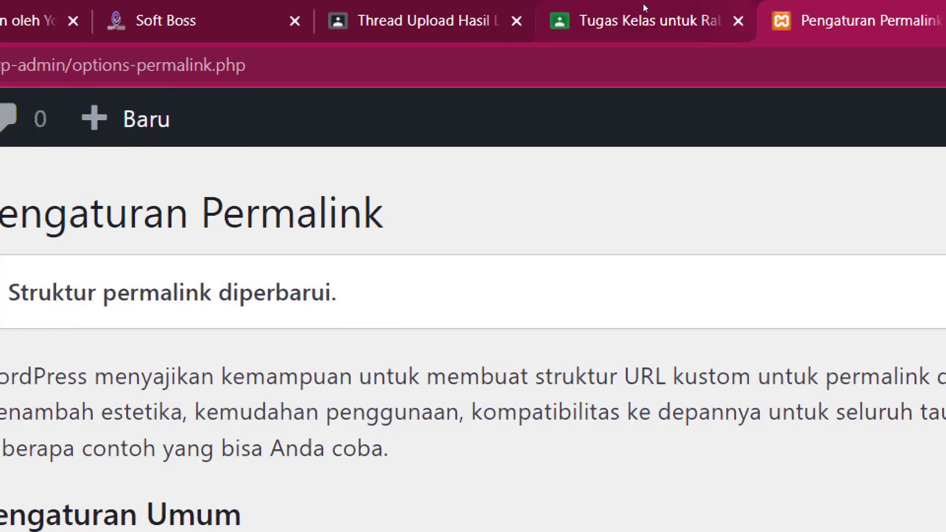
Recheck the site's front page, reset magnification to 100%, and return to the course plan PDF
left_click(911, 16)
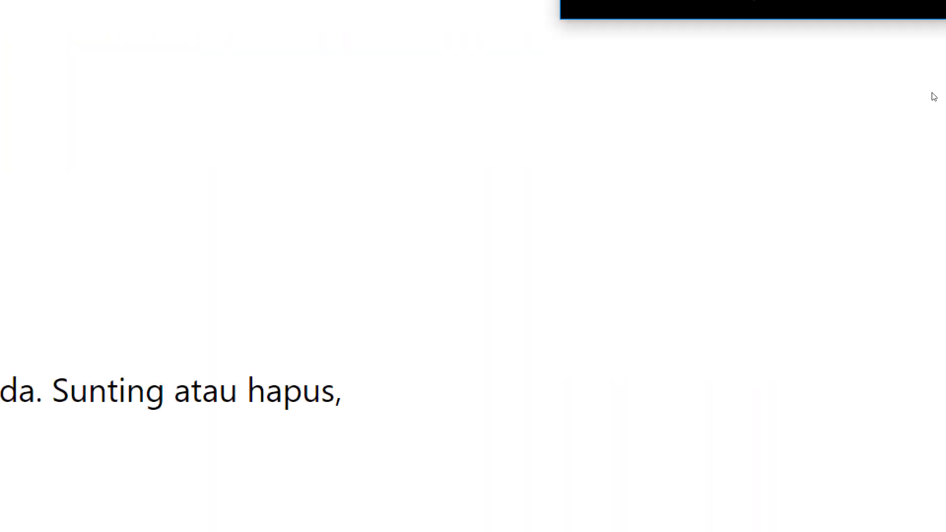
left_click(756, 87)
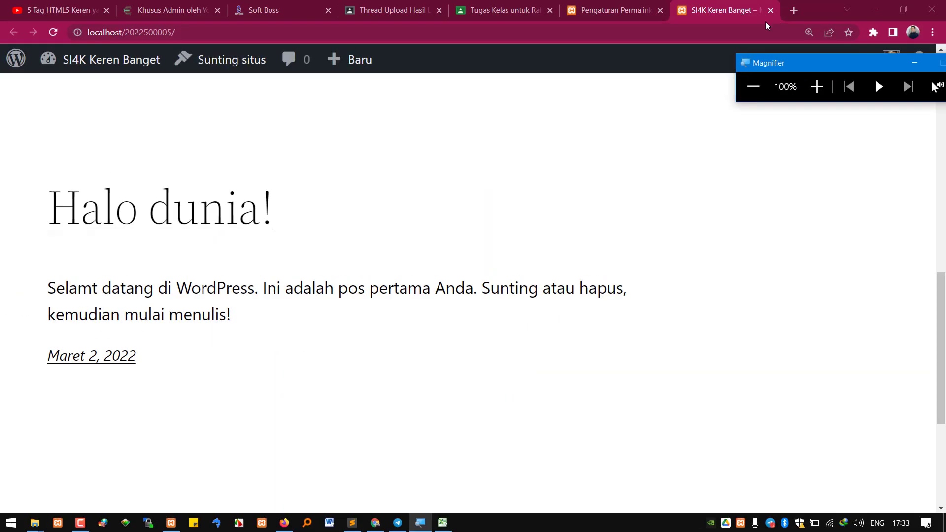
left_click(635, 11)
left_click(505, 7)
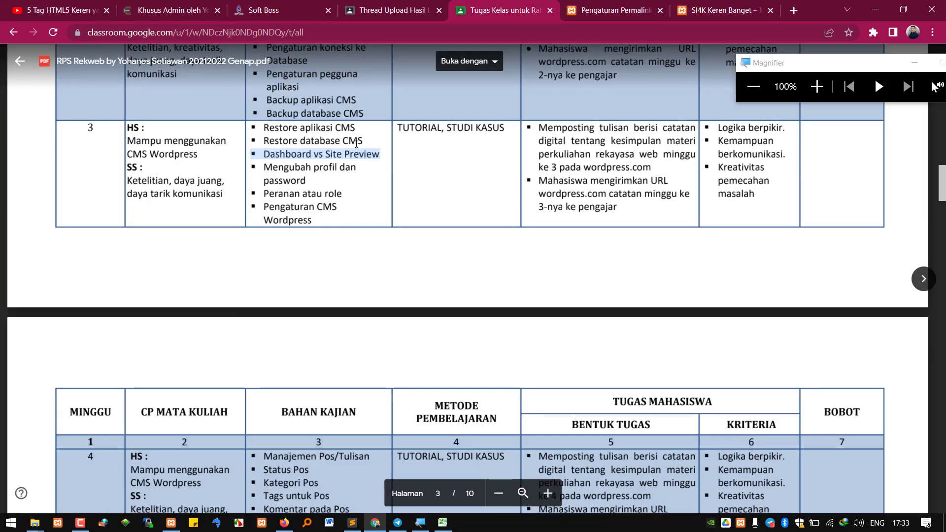
Enlarge the course plan table to read it, then go back to Permalink Settings
left_click(829, 98)
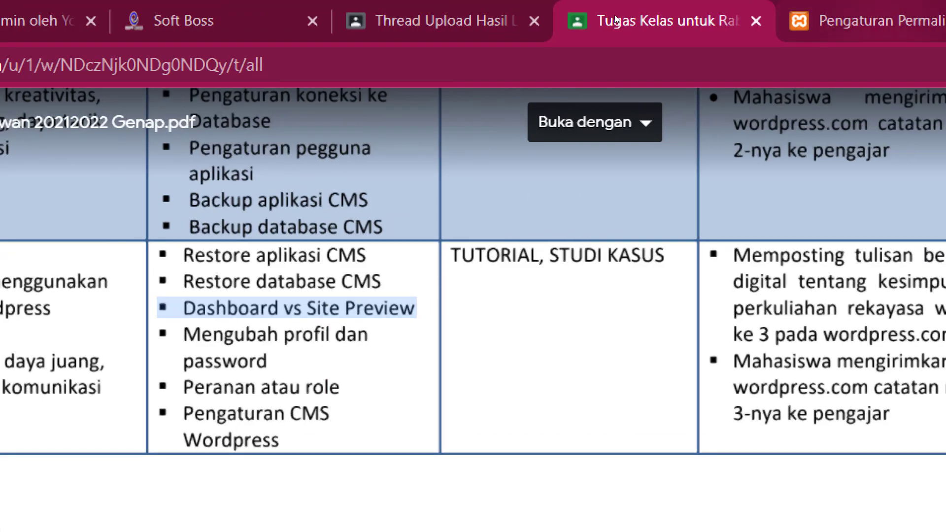
left_click(911, 20)
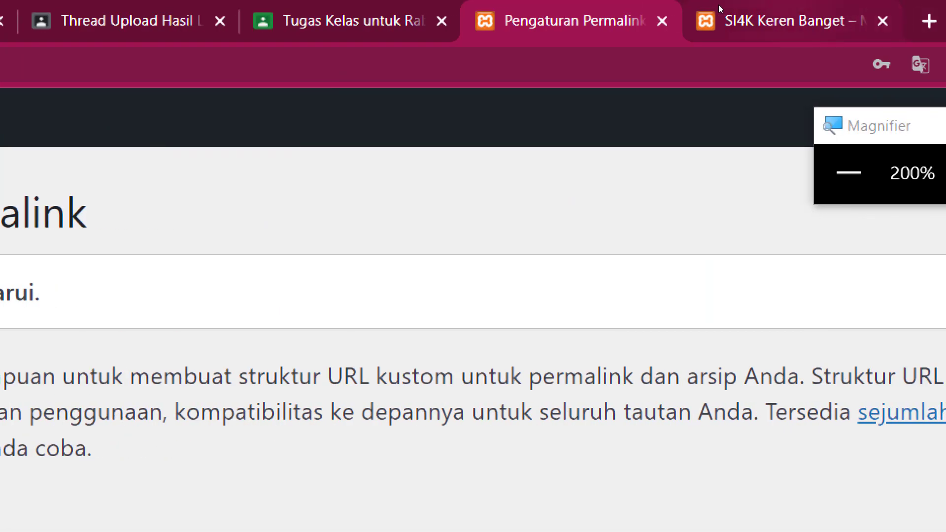
Review the site's front page, pass through Permalink Settings, and return to the course assignment PDF
left_click(718, 6)
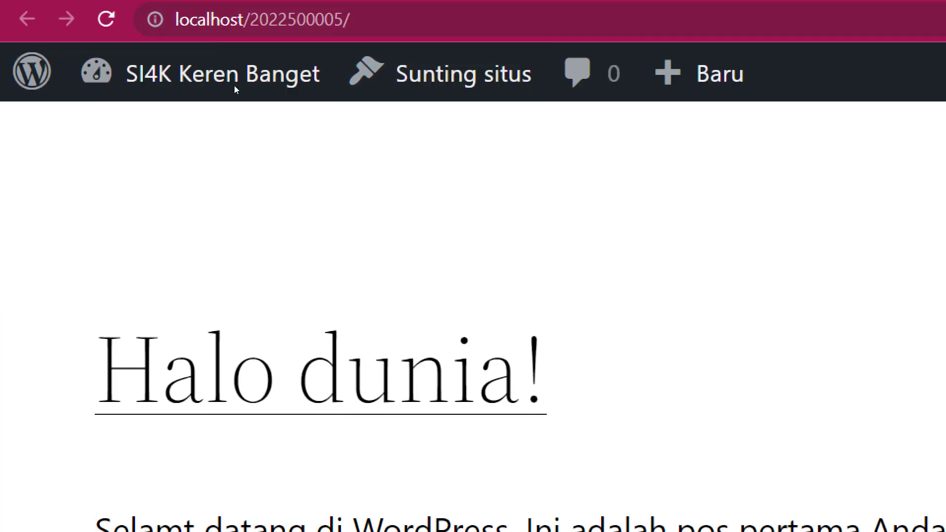
scroll(296, 190, "up", 5)
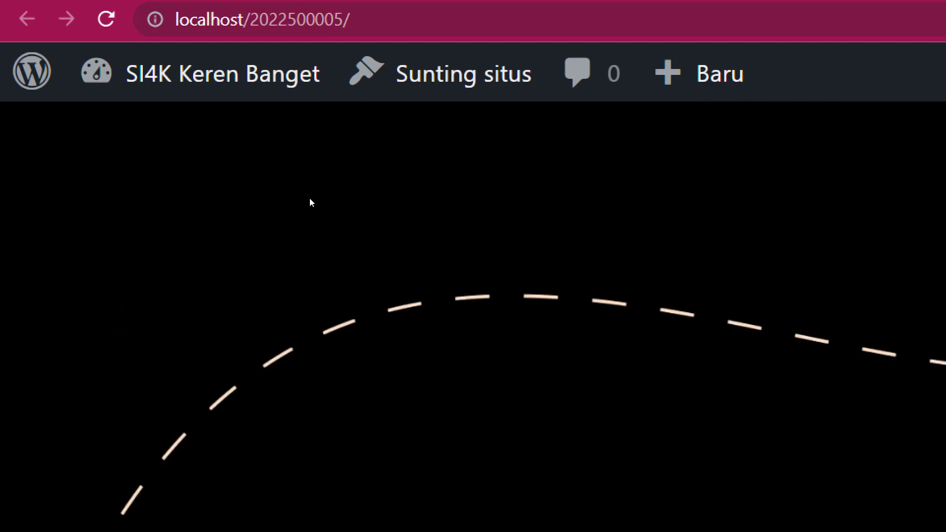
scroll(310, 201, "up", 4)
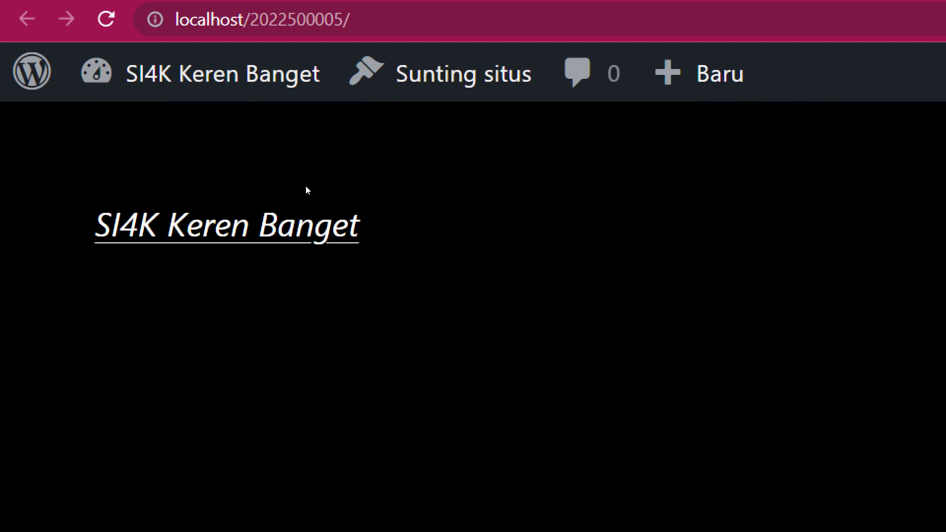
left_click(843, 20)
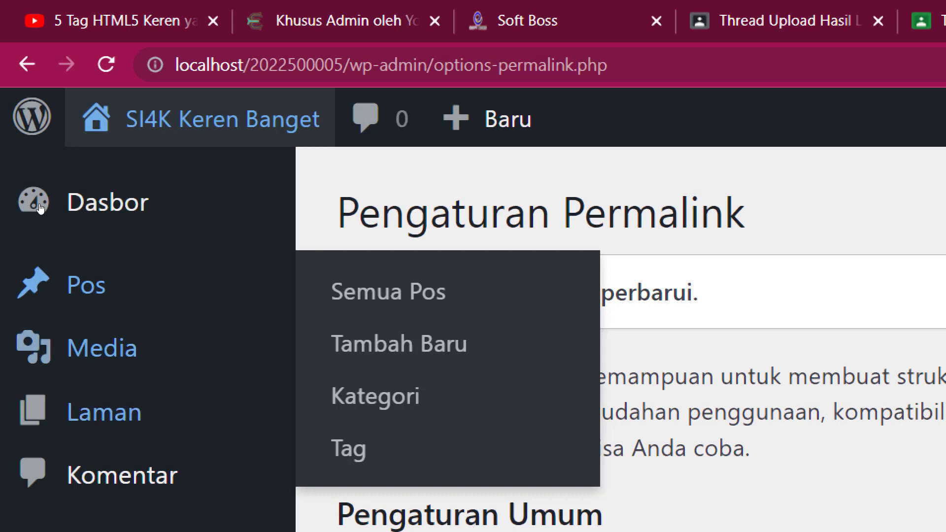
mouse_move(83, 402)
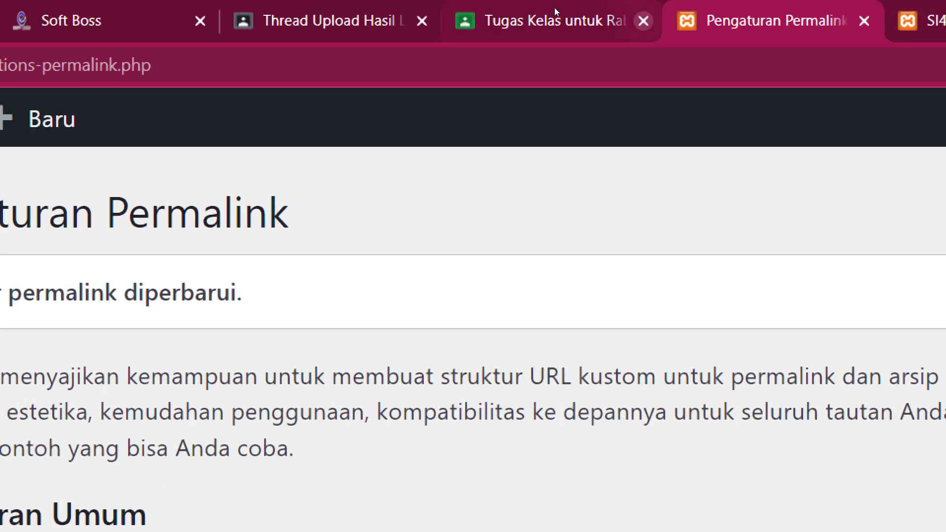
left_click(554, 8)
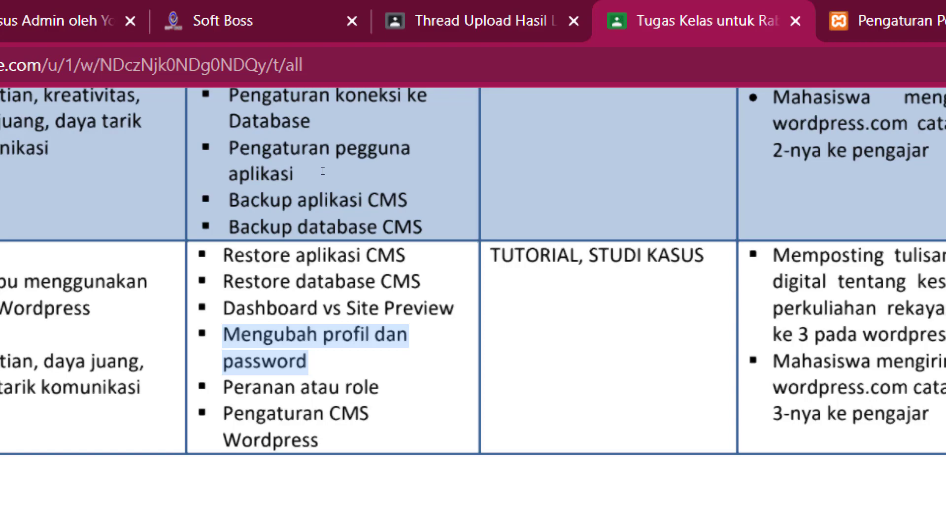
Return to the WordPress admin and open Pengguna > Profil
left_click(752, 5)
left_click(646, 3)
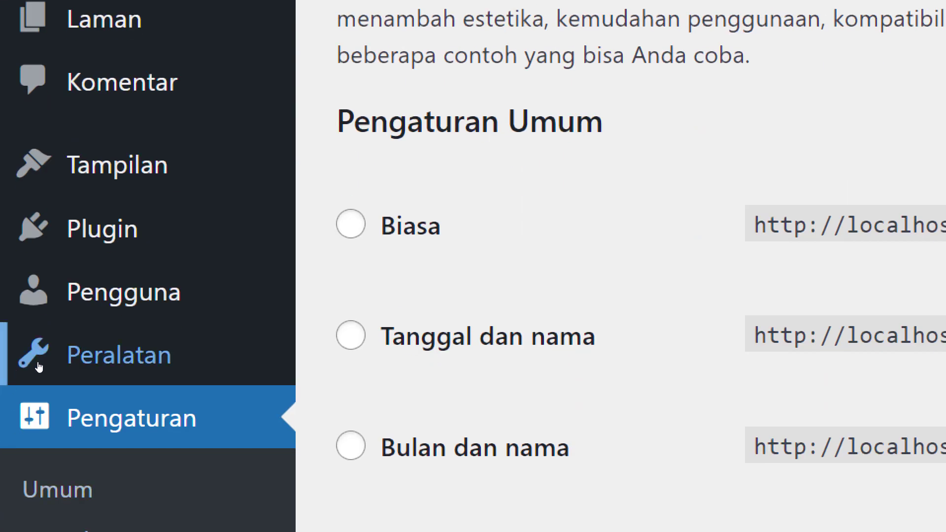
mouse_move(68, 345)
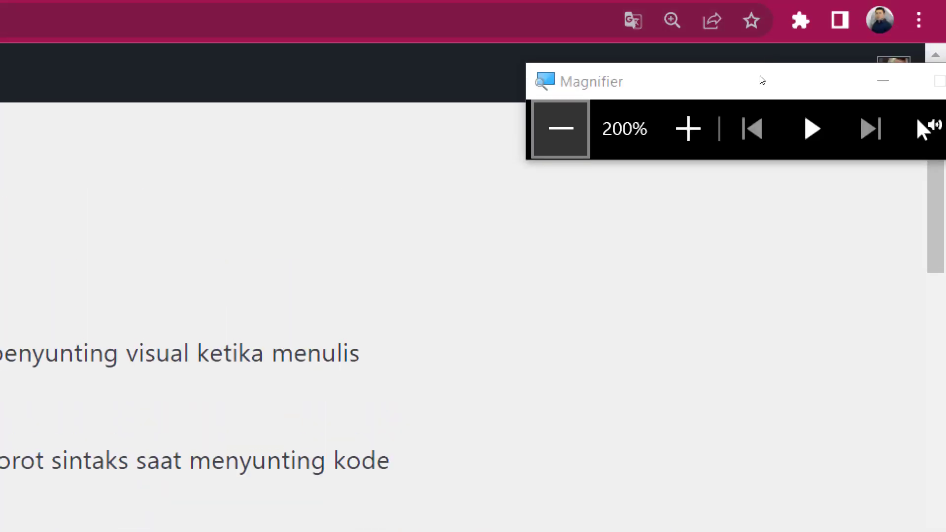
Preview the Kopi, Ektoplasma, Terang and Modern admin colour schemes
left_click(748, 91)
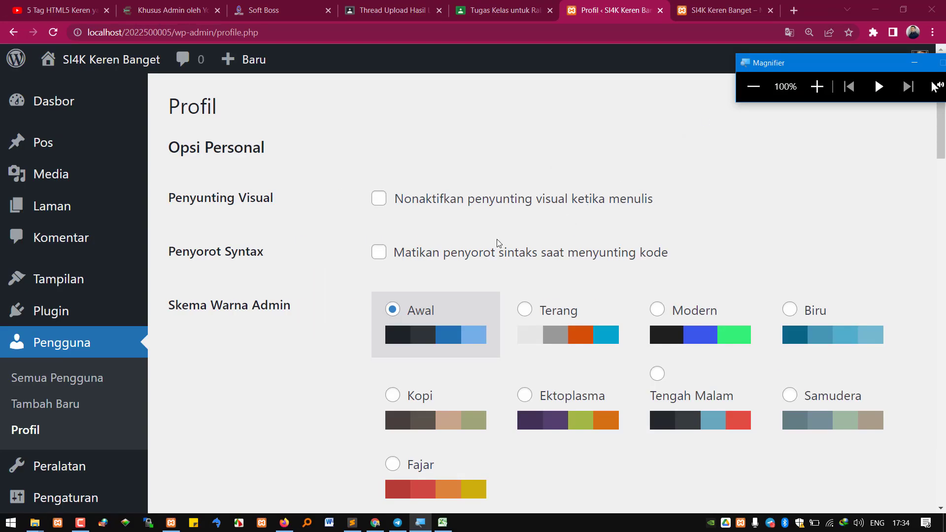
scroll(460, 213, "down", 1)
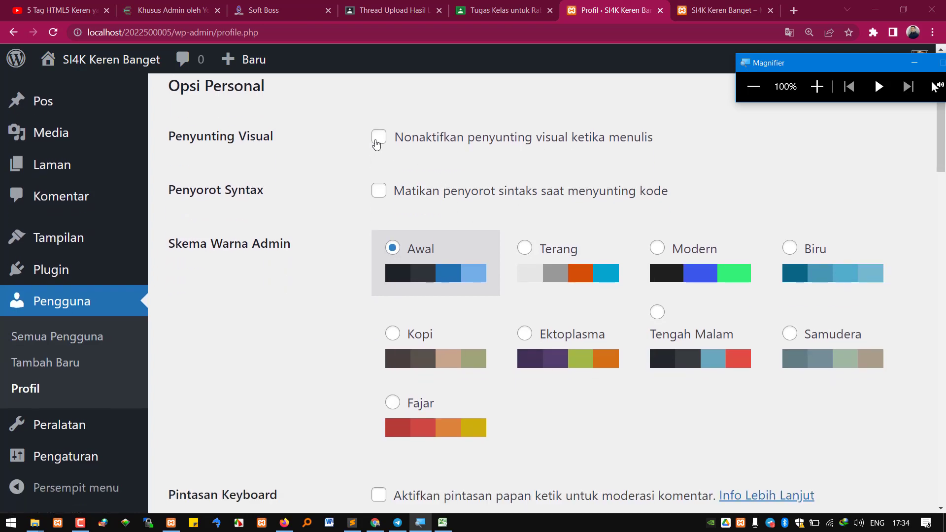
left_click(411, 350)
left_click(557, 358)
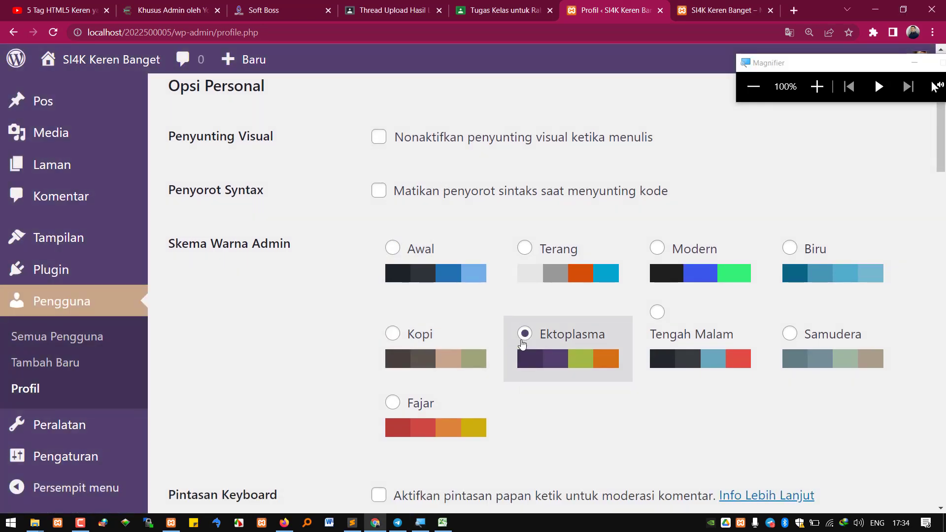
left_click(576, 272)
left_click(699, 273)
Settle on Tengah Malam after retrying Ektoplasma and Samudera, then scroll down to Nama
left_click(690, 345)
left_click(517, 367)
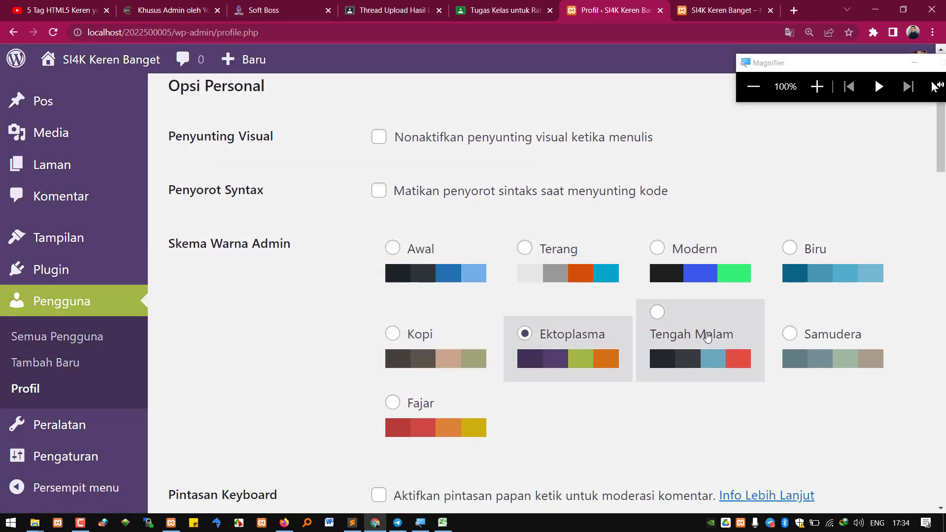
left_click(687, 345)
scroll(493, 340, "down", 1)
left_click(804, 291)
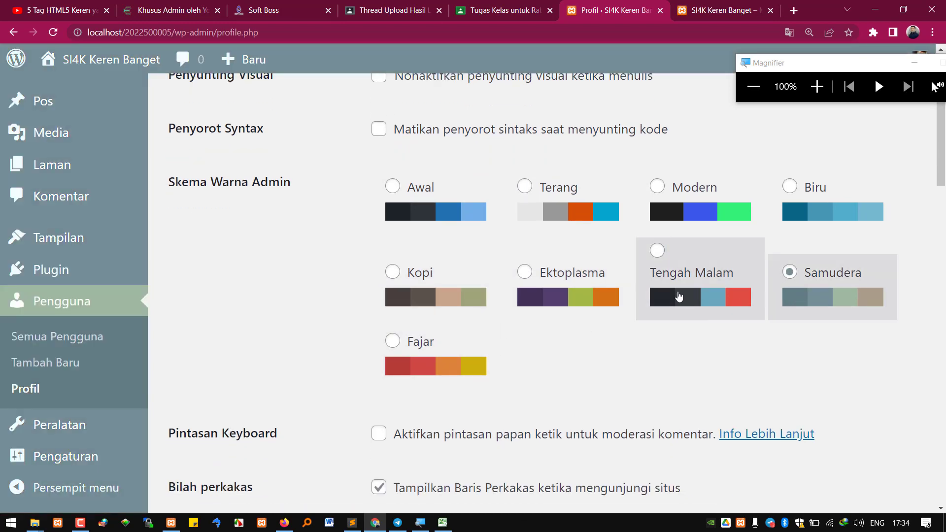
left_click(682, 296)
scroll(443, 351, "down", 1)
scroll(443, 351, "down", 1)
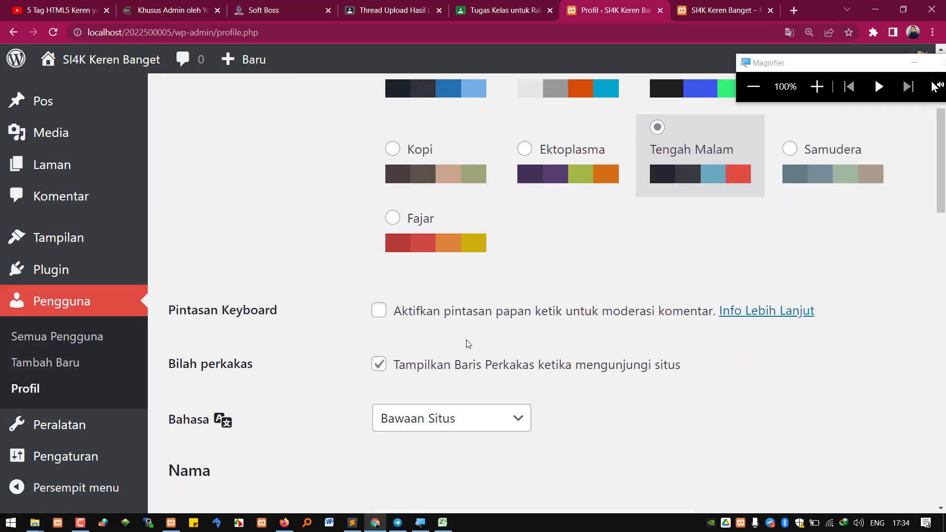
scroll(465, 344, "down", 1)
scroll(469, 344, "down", 3)
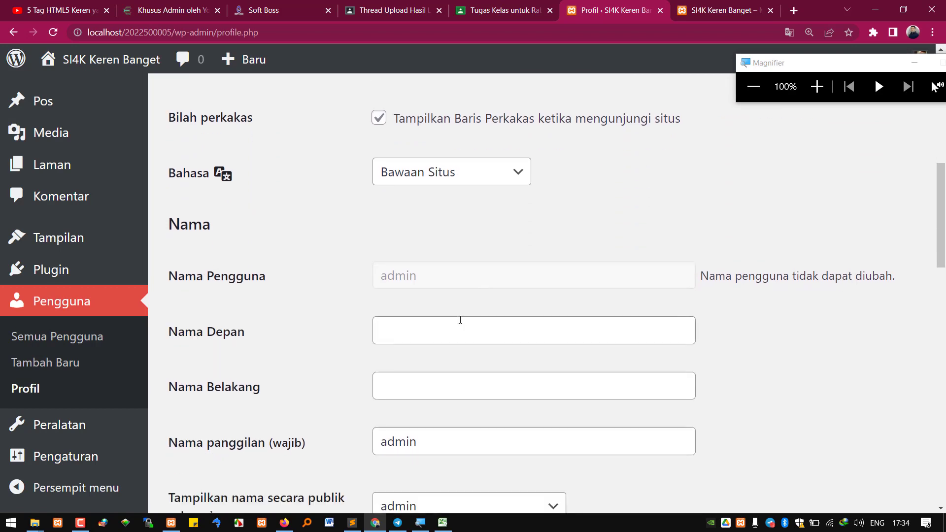
left_click_drag(430, 277, 384, 276)
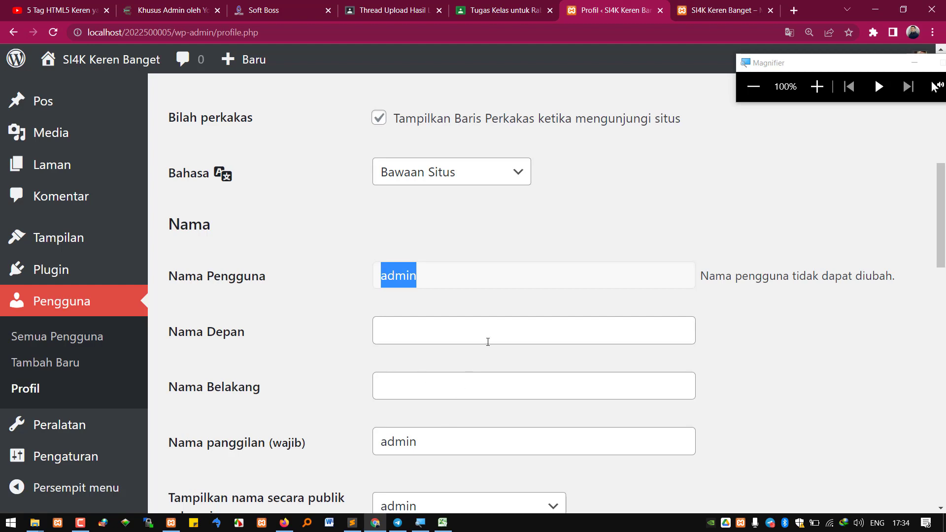
Enter the user's first name in Nama Depan and last name in Nama Belakang
left_click(488, 342)
type("Y")
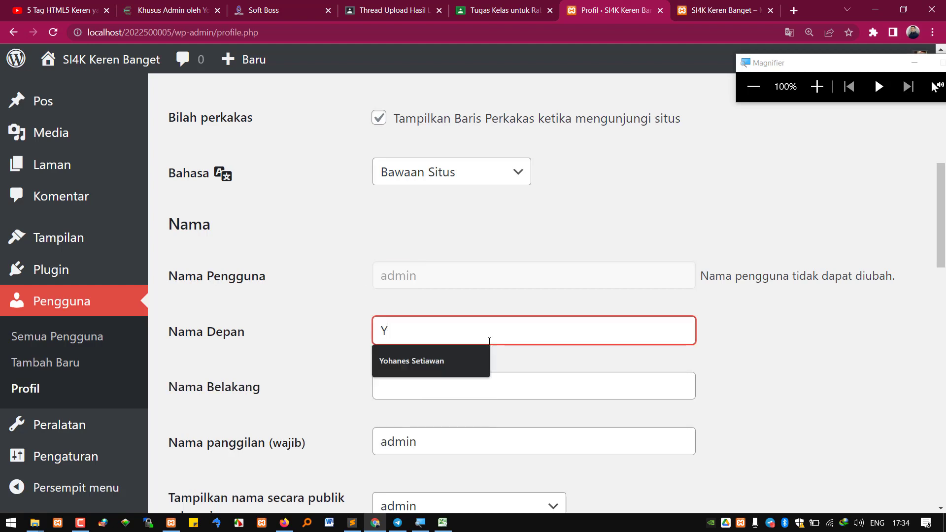
key("BackSpace")
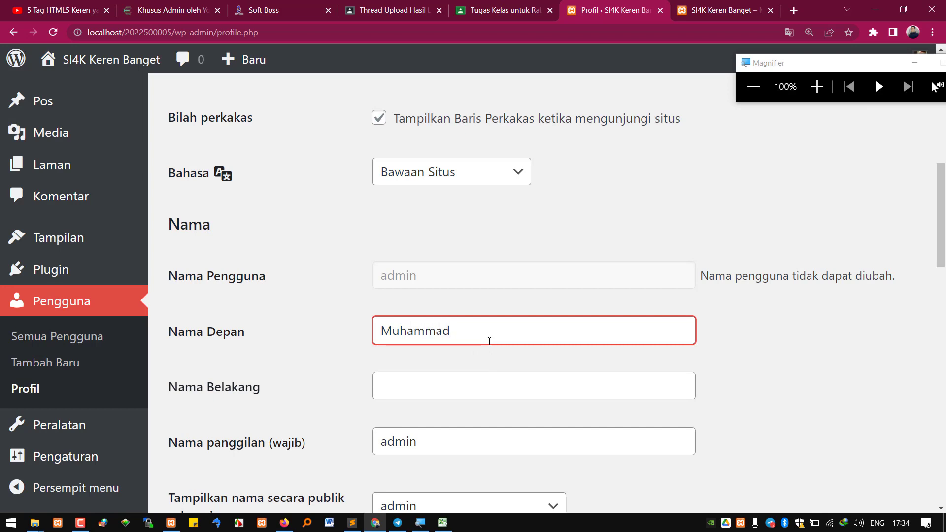
key("Tab")
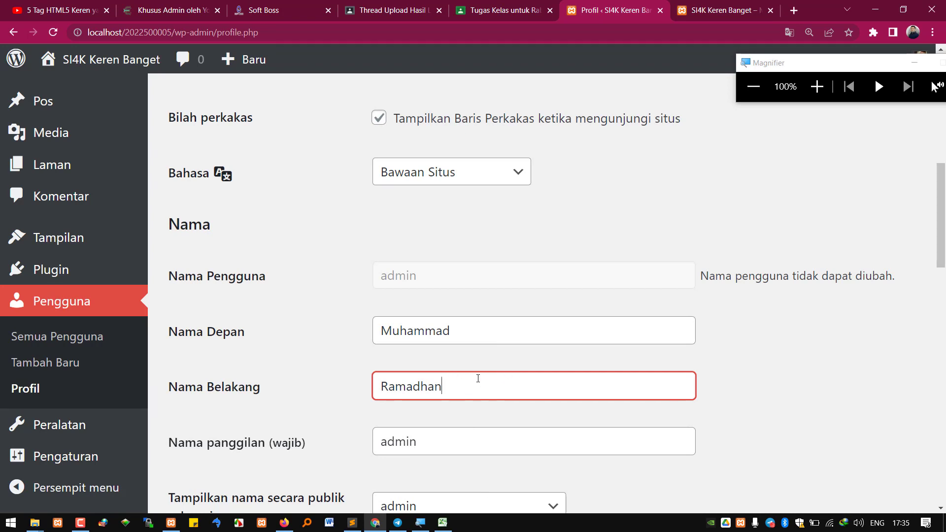
left_click_drag(478, 379, 380, 385)
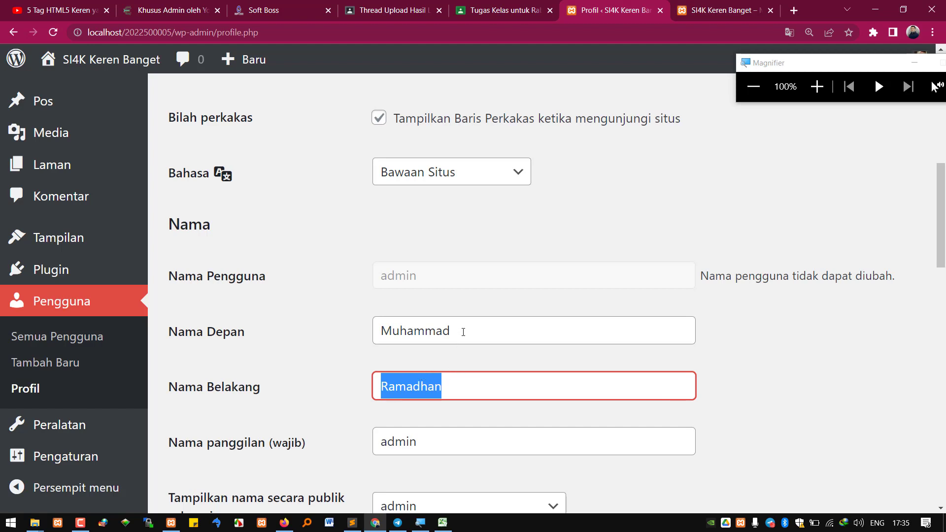
left_click_drag(460, 327, 373, 335)
left_click_drag(461, 385, 352, 391)
Choose the first name + last name option under 'Tampilkan nama secara publik sebagai'
scroll(458, 446, "down", 3)
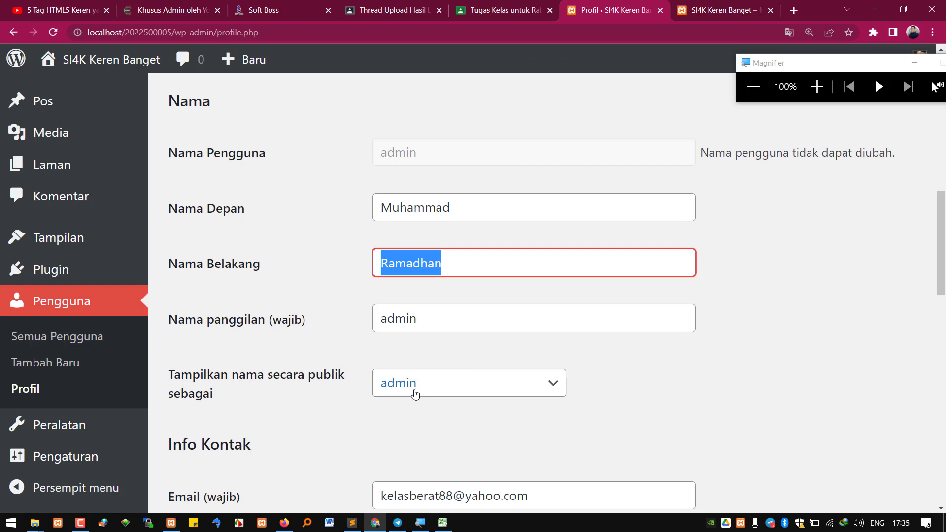
left_click(415, 393)
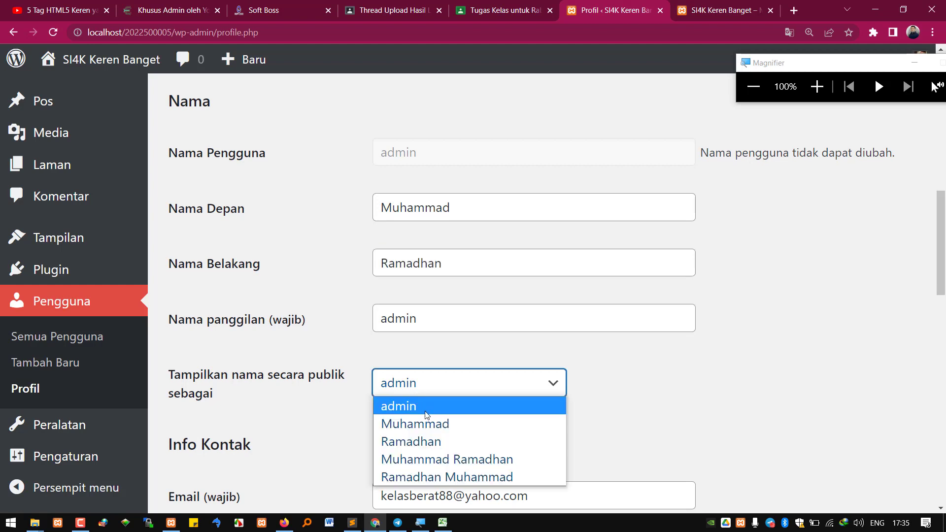
left_click(457, 459)
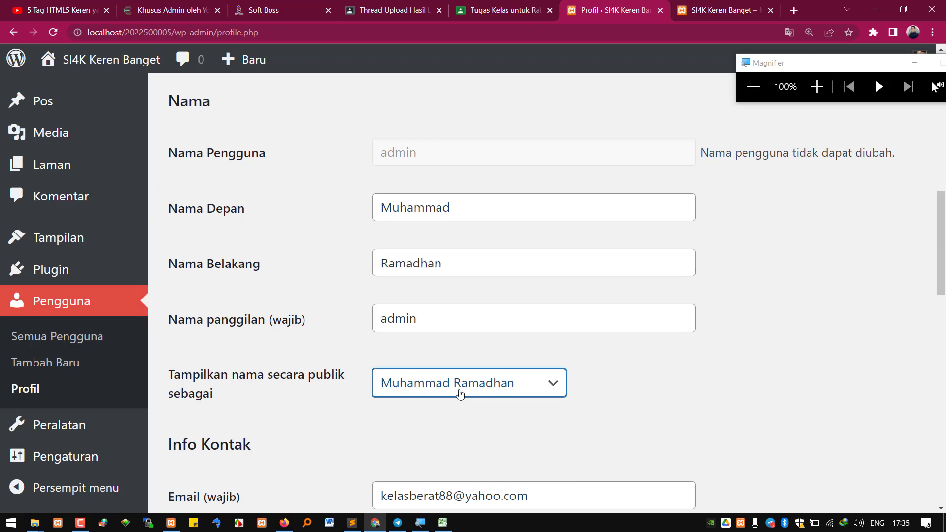
left_click_drag(812, 67, 793, 133)
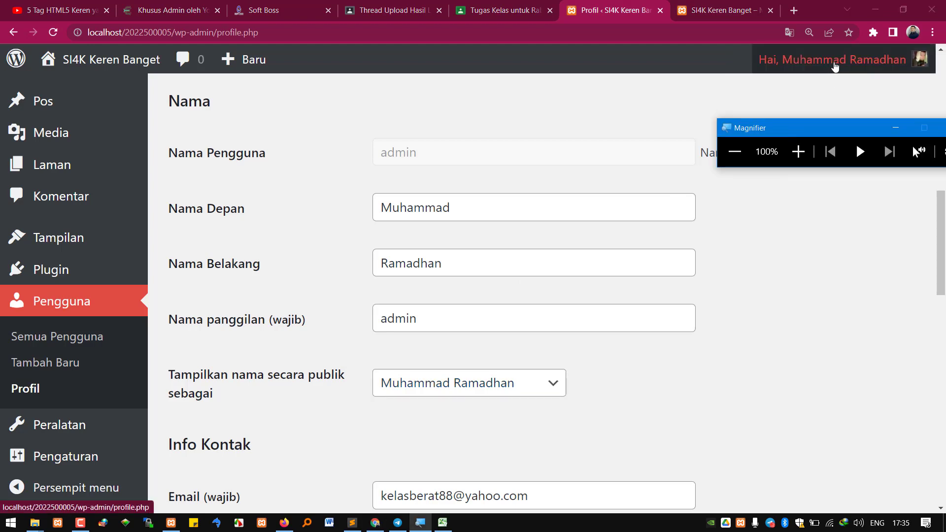
mouse_move(834, 67)
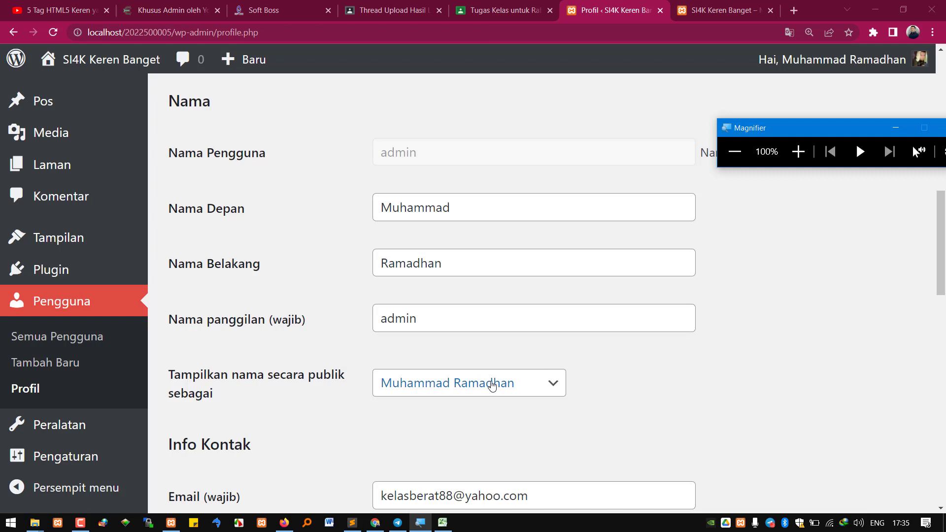
Highlight the account e-mail address and the note about confirming e-mail changes
scroll(530, 354, "down", 4)
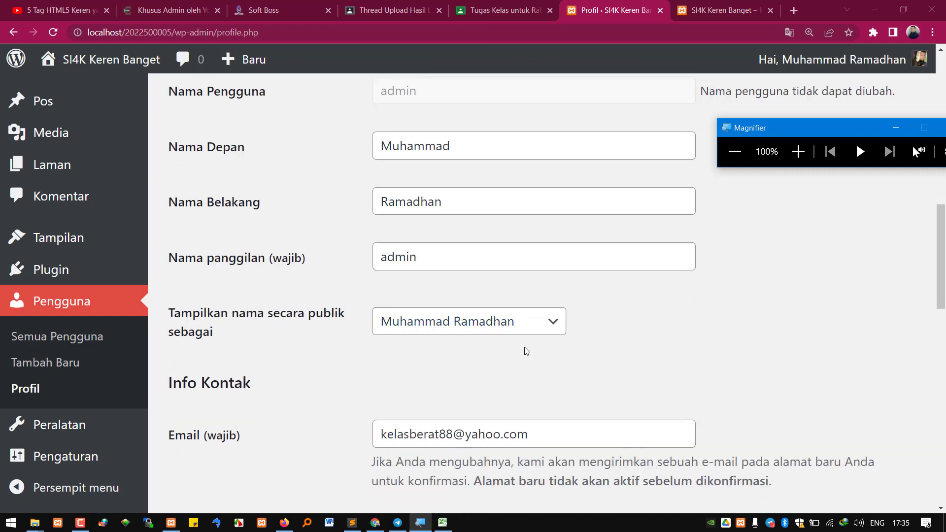
left_click_drag(358, 303, 360, 305)
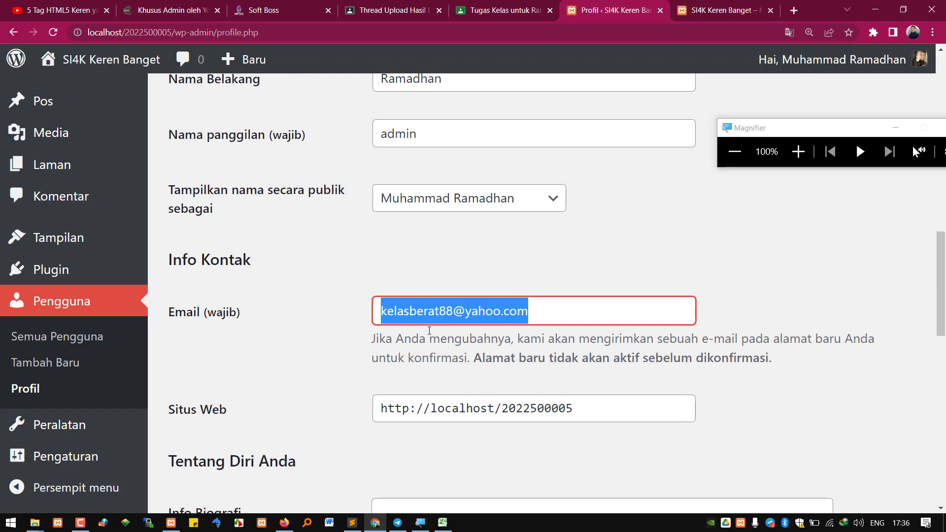
left_click_drag(538, 358, 684, 355)
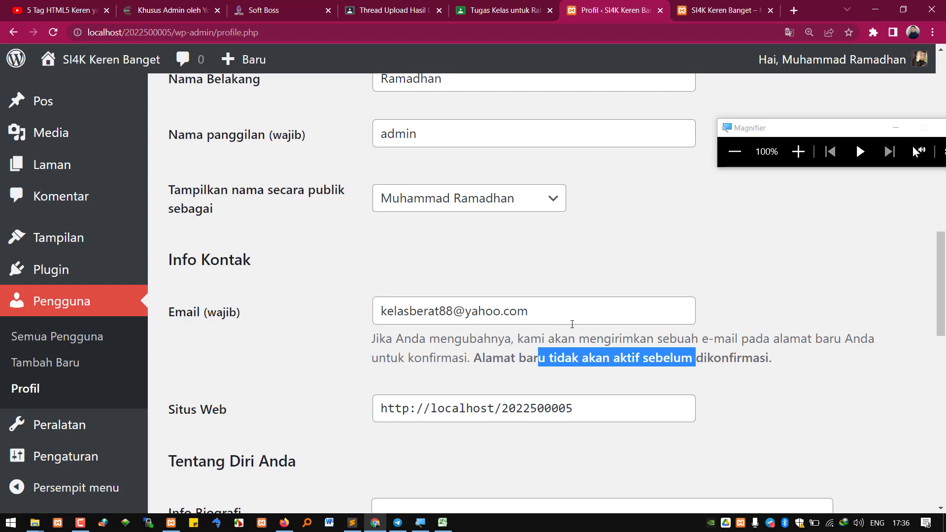
left_click_drag(537, 315, 290, 294)
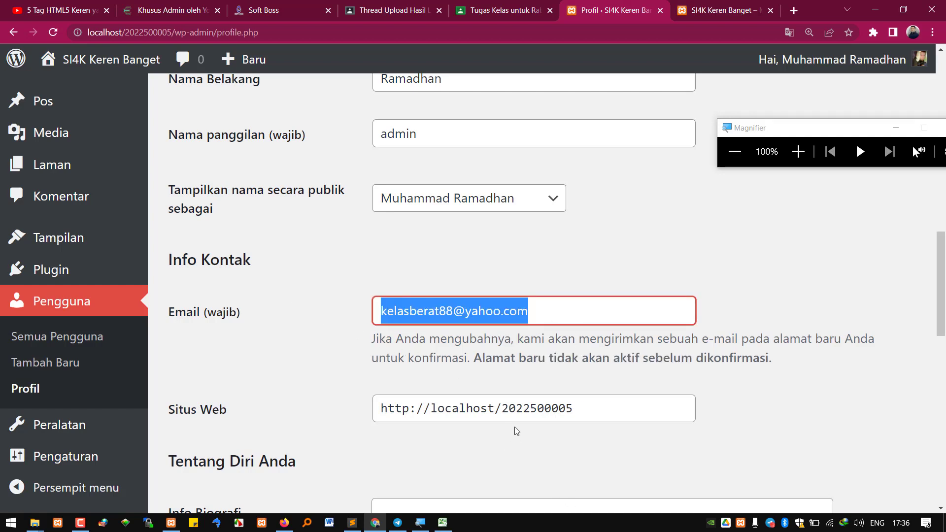
Scroll past Info Kontak down to the Manajemen Akun section
scroll(518, 429, "down", 3)
scroll(523, 429, "down", 5)
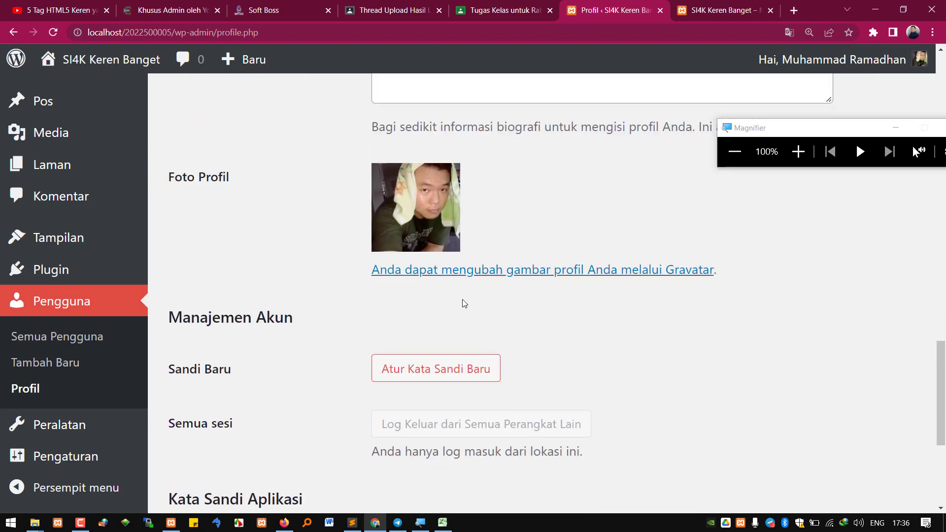
scroll(463, 331, "down", 1)
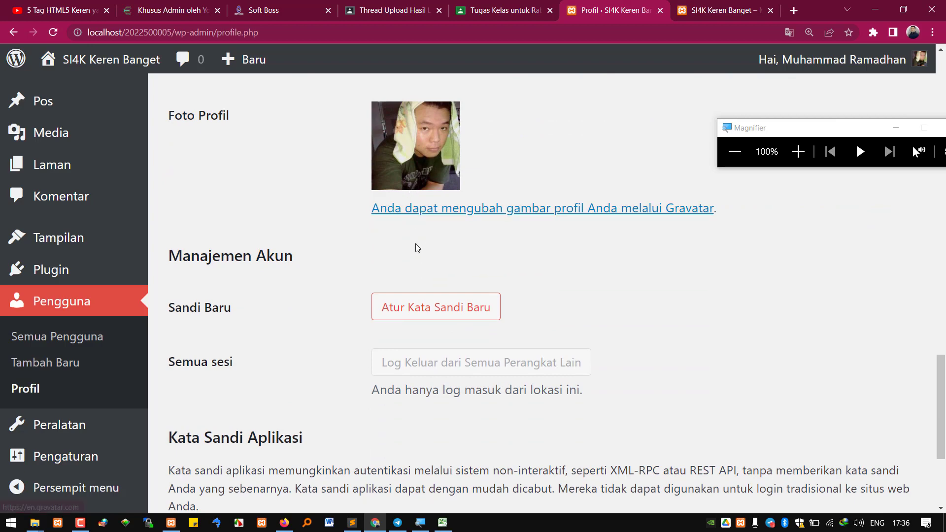
scroll(468, 331, "up", 7)
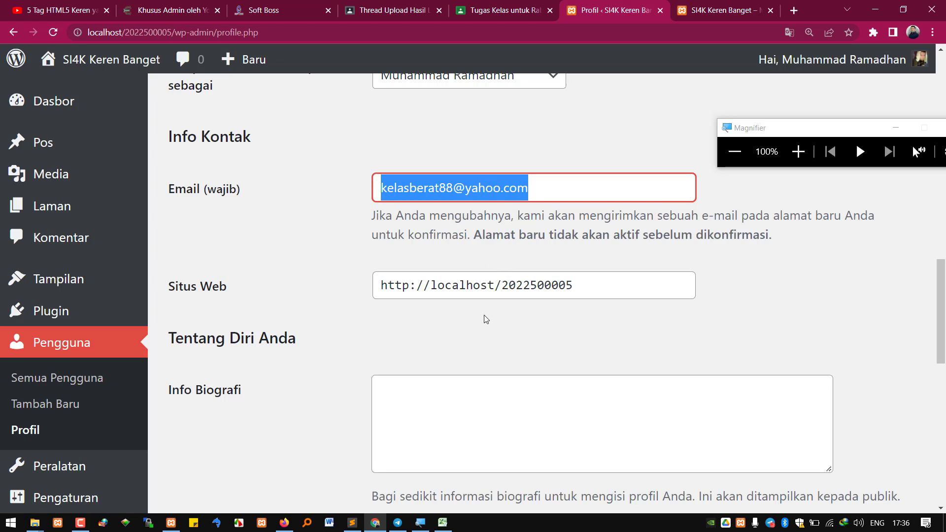
scroll(499, 310, "down", 10)
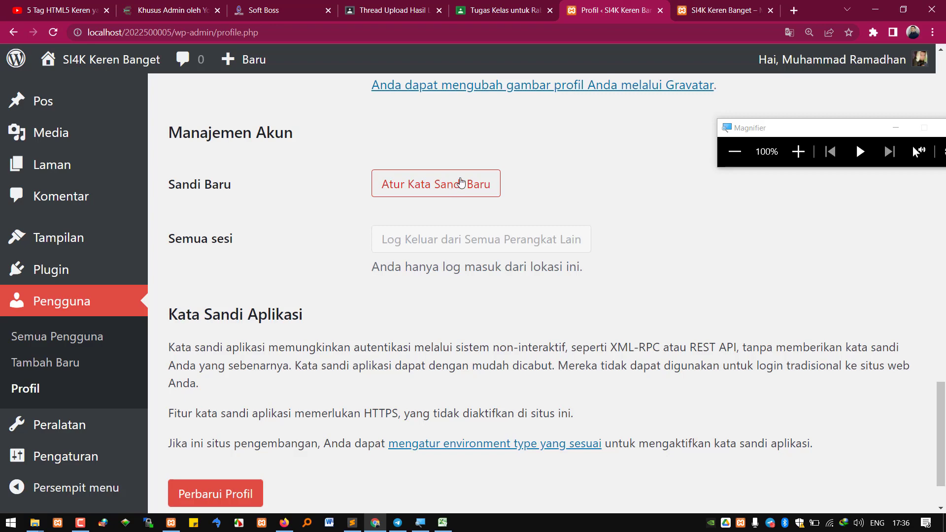
Start Atur Kata Sandi Baru and replace the generated password with a self-chosen one rated Kuat
left_click(450, 190)
left_click_drag(576, 220, 376, 225)
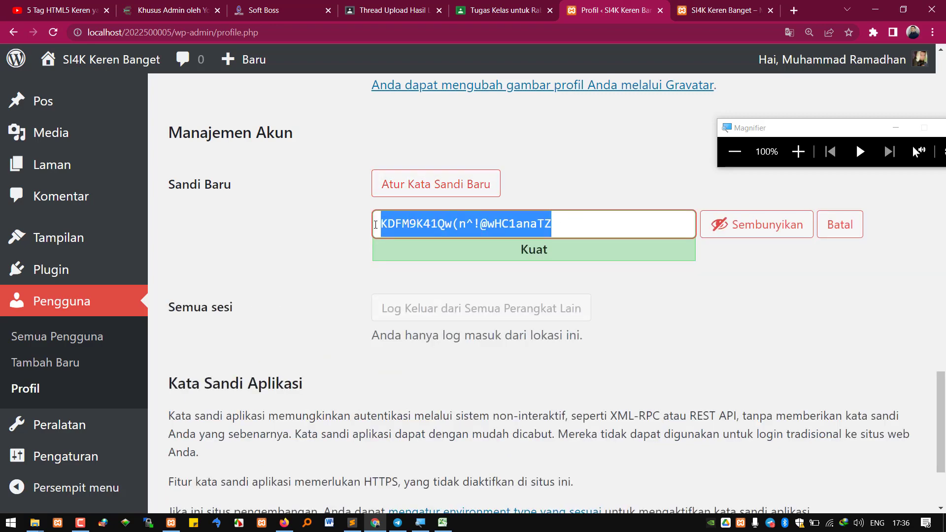
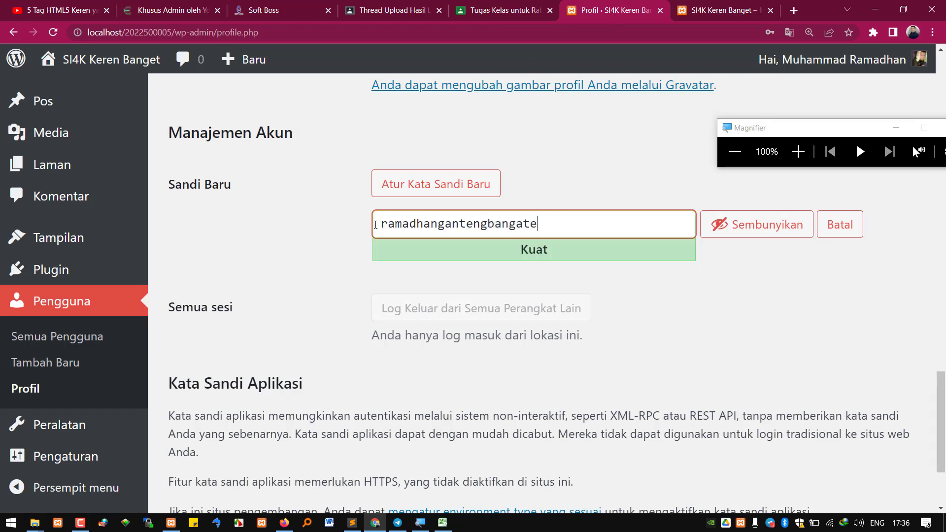
left_click_drag(550, 223, 321, 231)
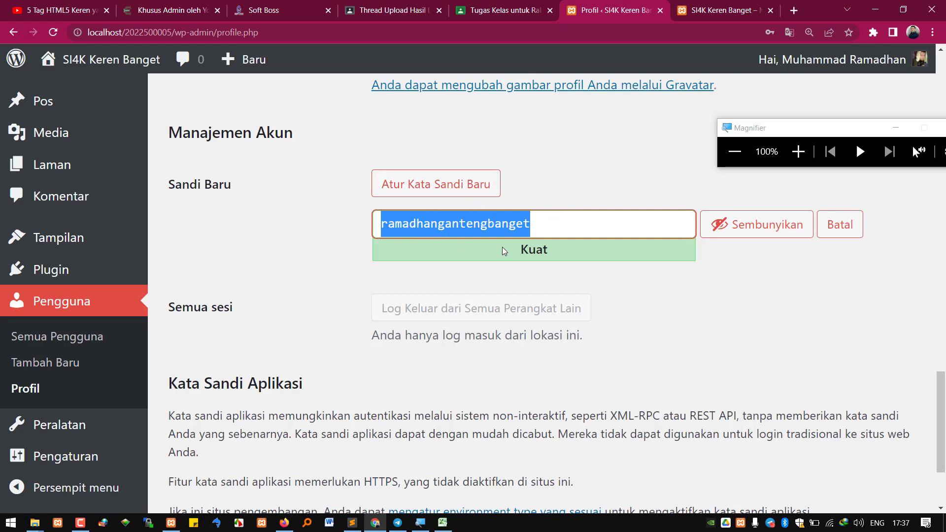
Save the profile with Perbarui Profil
scroll(501, 247, "down", 3)
left_click(224, 423)
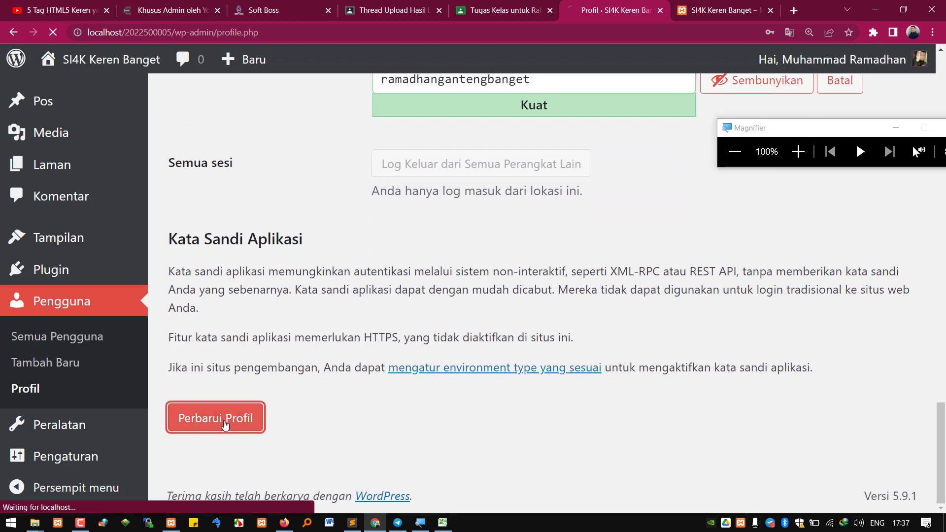
scroll(477, 278, "down", 2)
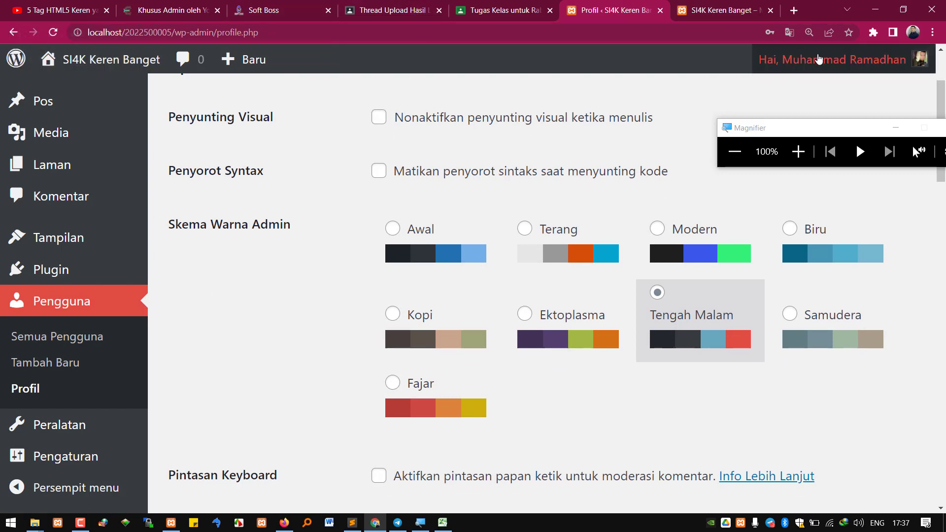
mouse_move(827, 69)
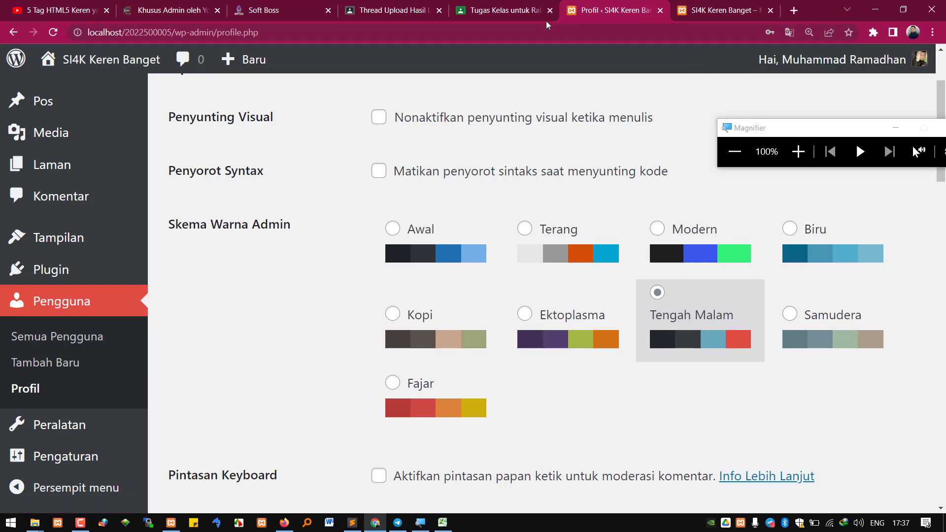
Bring up the course plan PDF and mark 'Peranan atau role' in week 3's Bahan Kajian cell
left_click(510, 11)
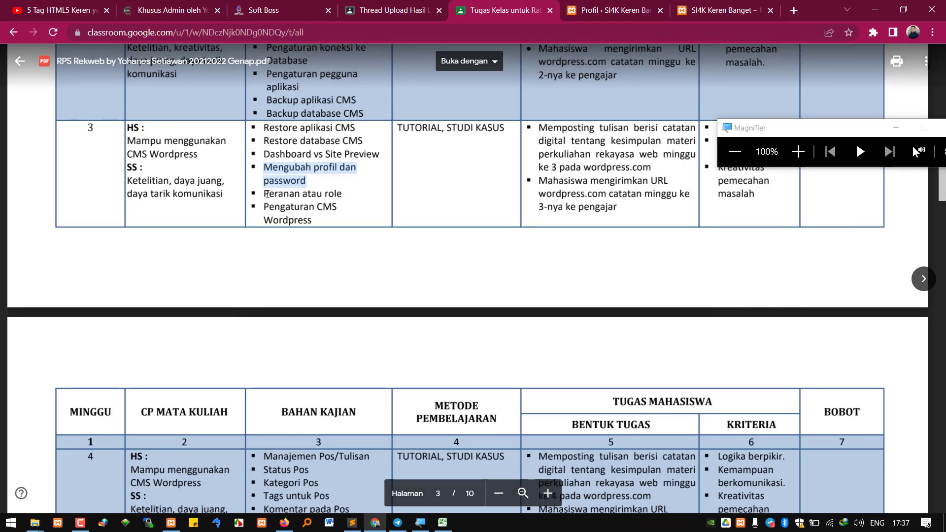
double_click(295, 193)
left_click_drag(296, 193, 343, 193)
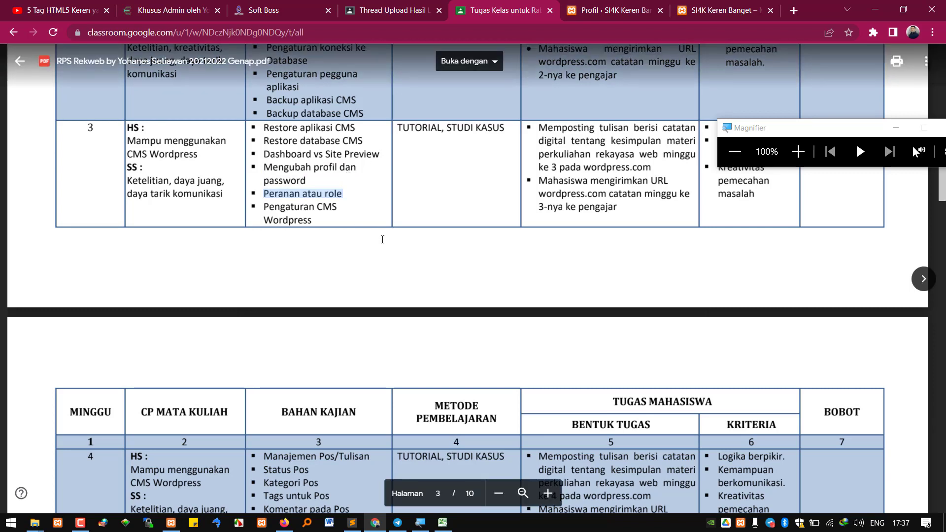
left_click(294, 196)
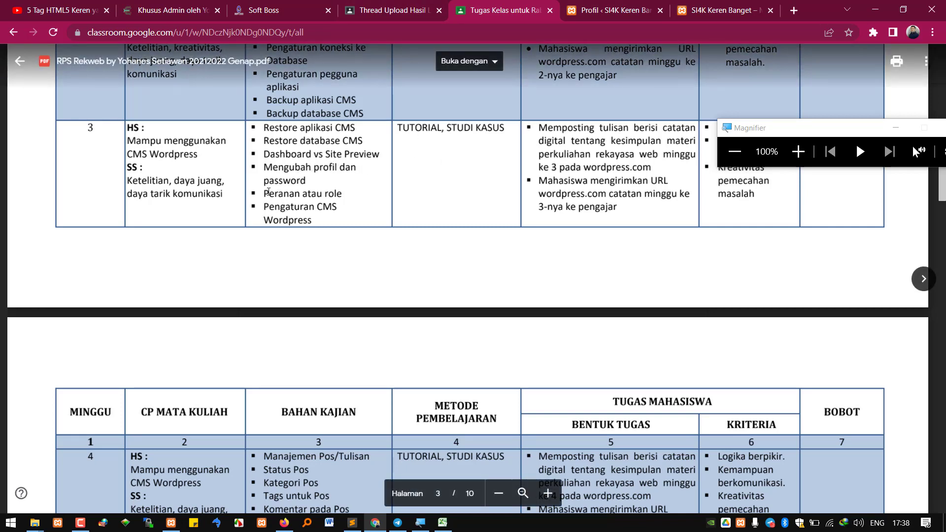
left_click_drag(264, 193, 343, 194)
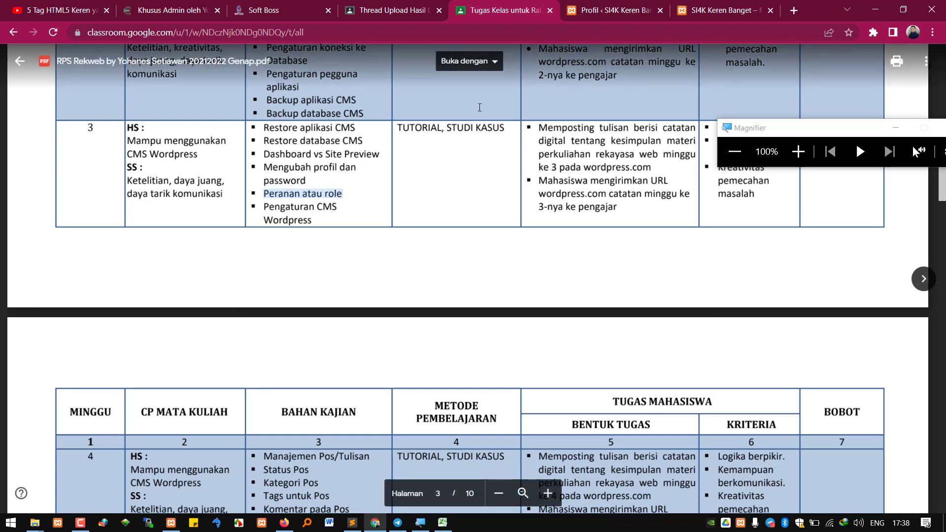
Bring Sublime Text forward and close the 127_0_0_1.sql and wp-config.php tabs
left_click(353, 522)
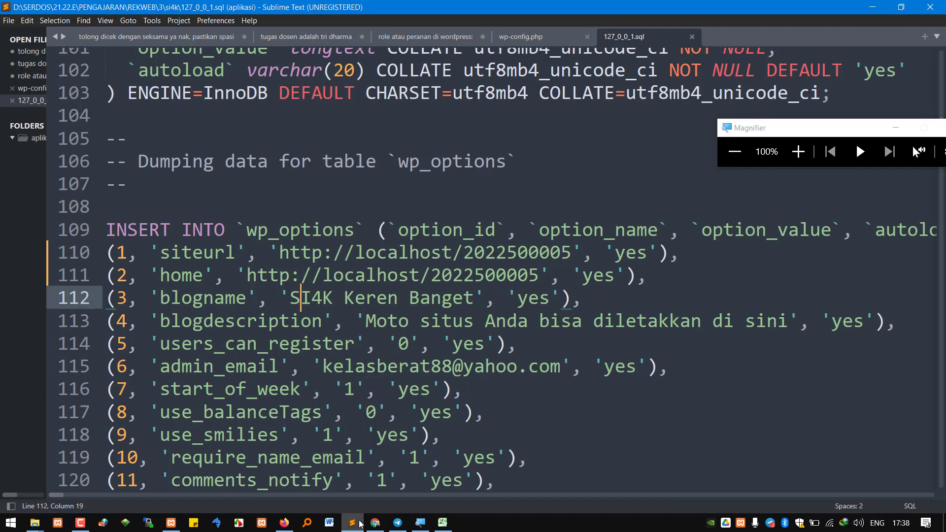
left_click(694, 37)
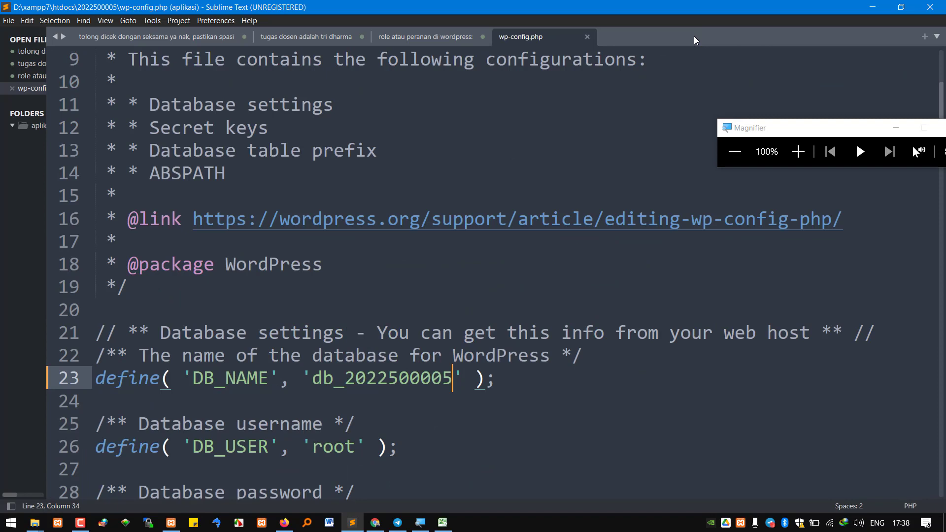
left_click(588, 37)
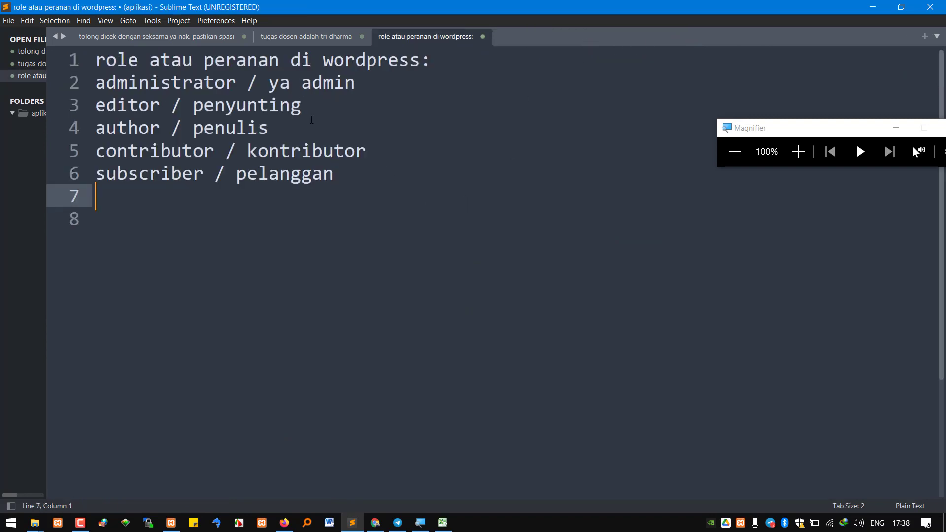
Go through the administrator, editor, contributor and subscriber role lines in the note
left_click(160, 82)
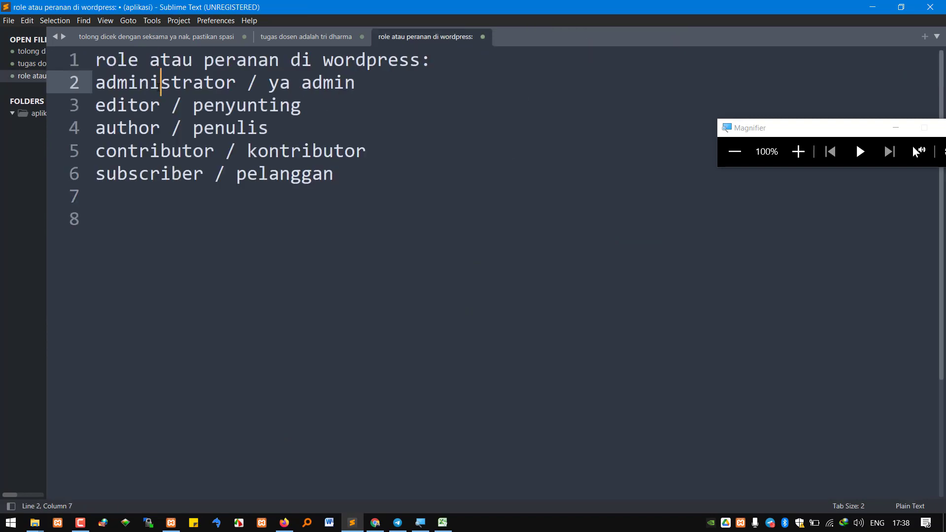
left_click(129, 110)
left_click(129, 143)
left_click(138, 171)
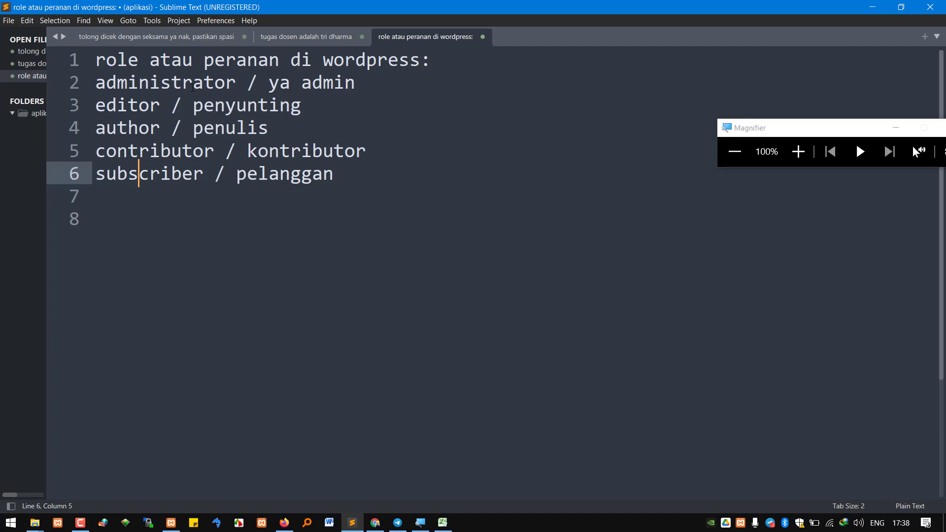
left_click_drag(105, 82, 171, 83)
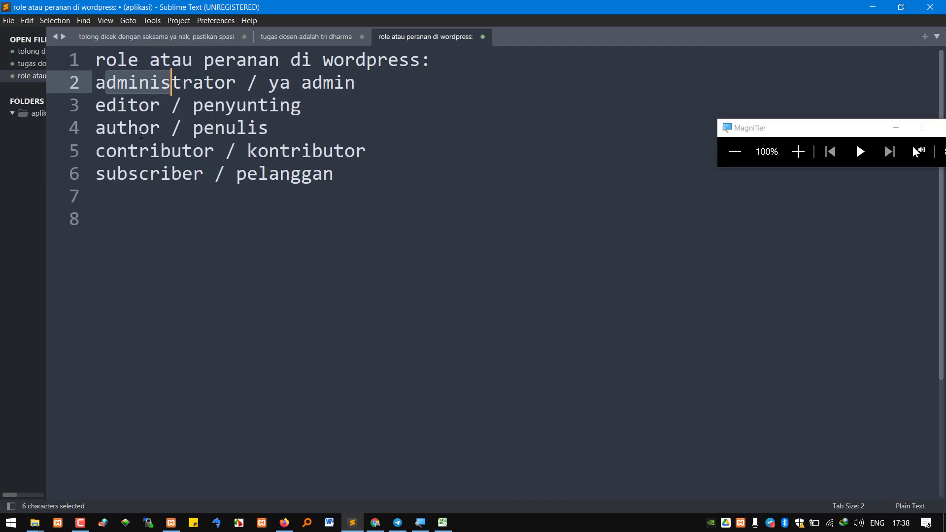
left_click(141, 172)
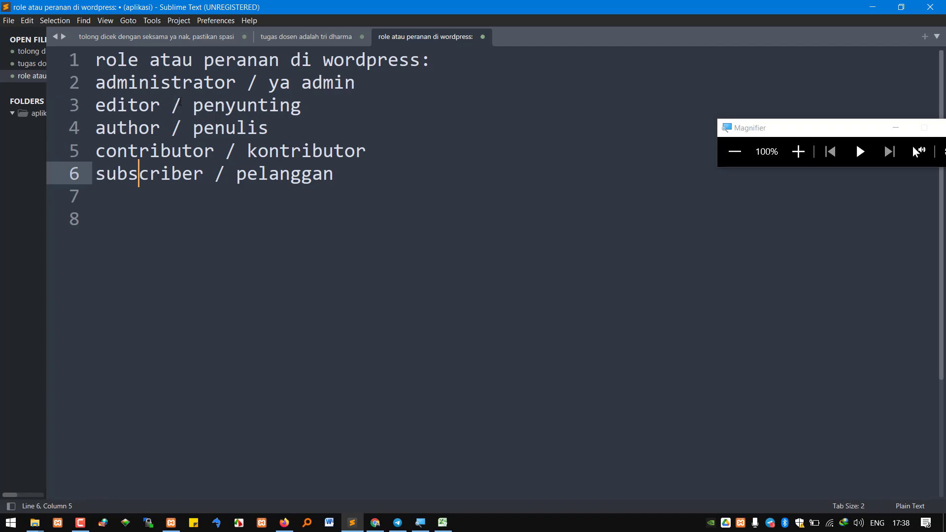
triple_click(99, 84)
left_click(106, 83)
Mark the administrator, editor and author roles, then return to the course plan PDF
left_click_drag(106, 83, 195, 84)
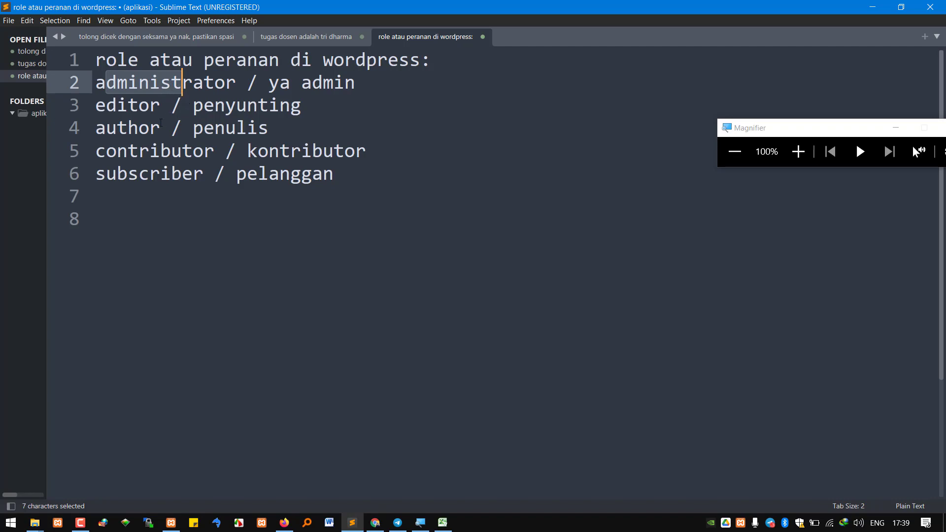
left_click(136, 173)
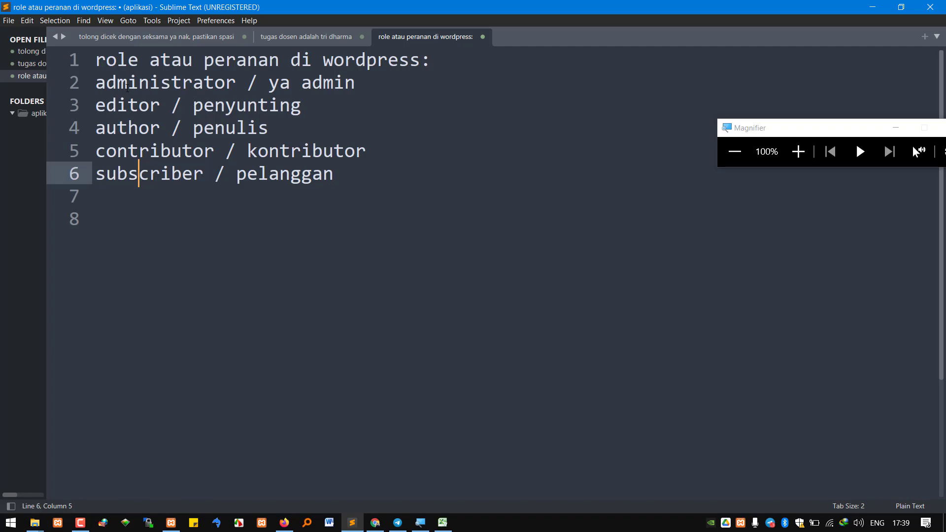
left_click_drag(127, 88, 190, 124)
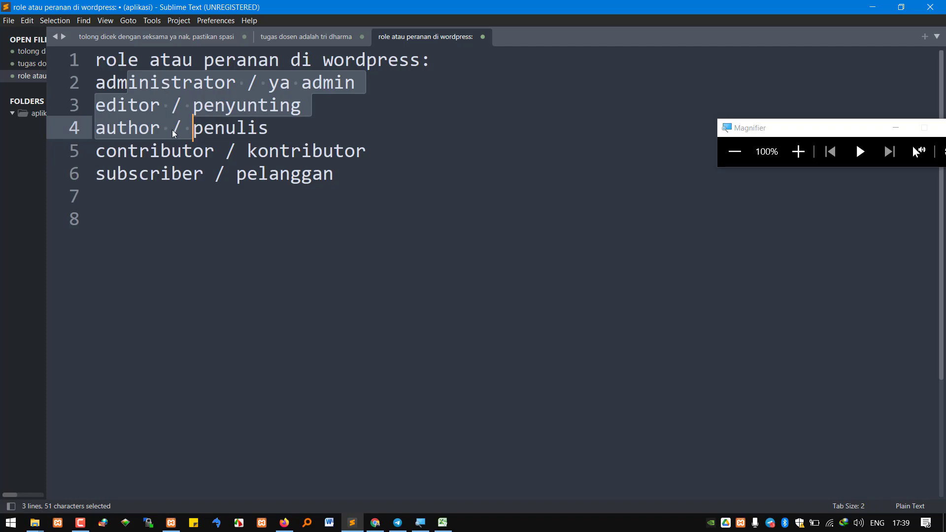
left_click(140, 105)
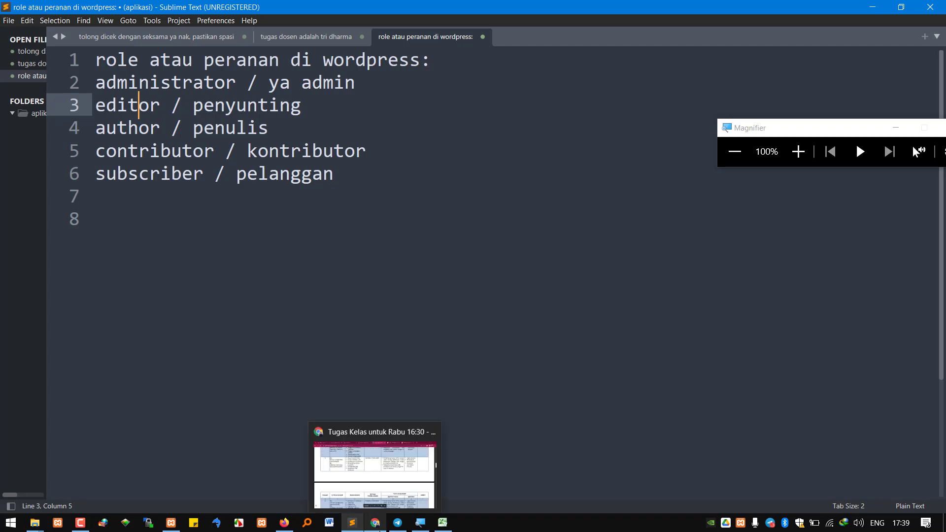
left_click(378, 525)
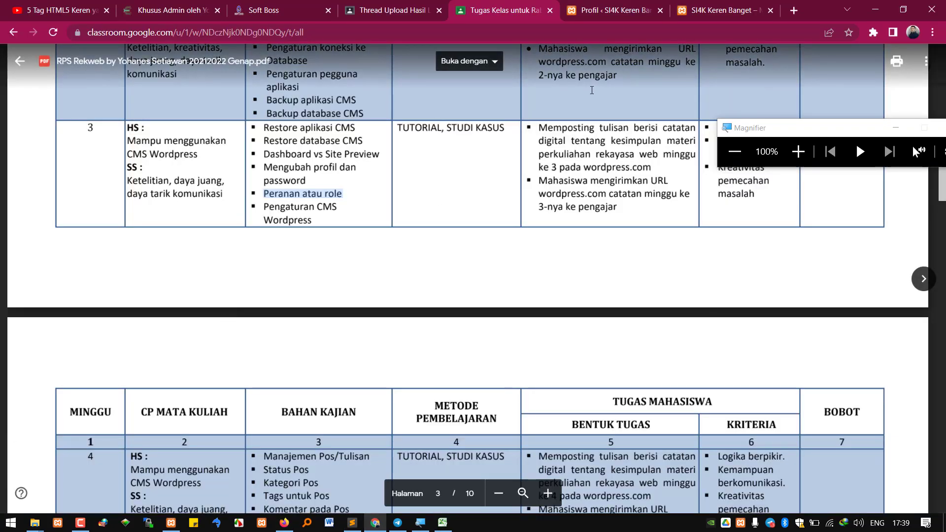
Open WordPress's Pengguna > Tambah Baru form, then return to the roles note in Sublime Text
left_click(625, 11)
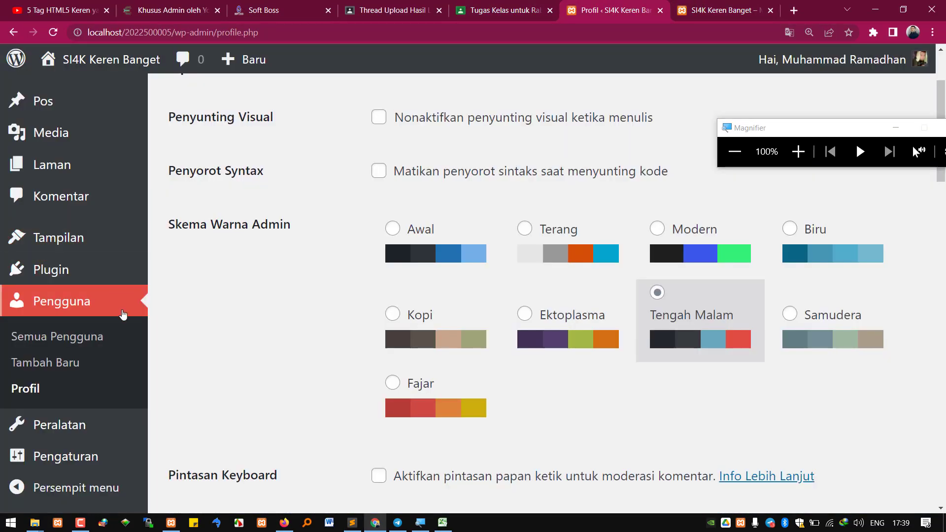
left_click(58, 362)
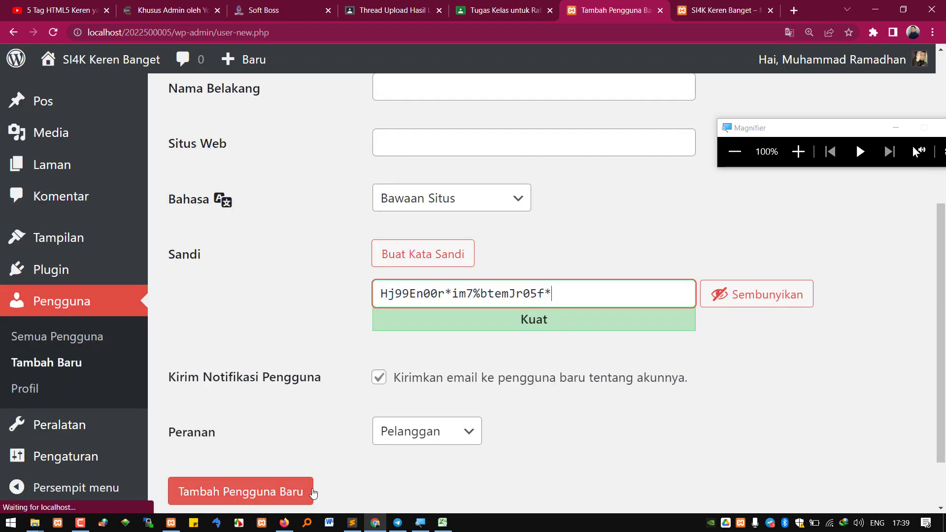
left_click(352, 522)
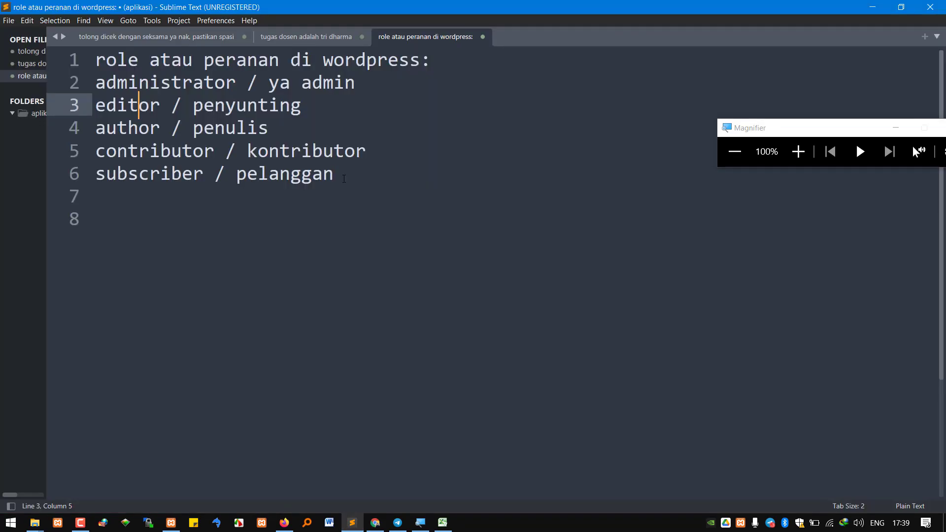
Select the subscriber, contributor and author lines, then all five role lines in the note
left_click_drag(344, 179, 101, 180)
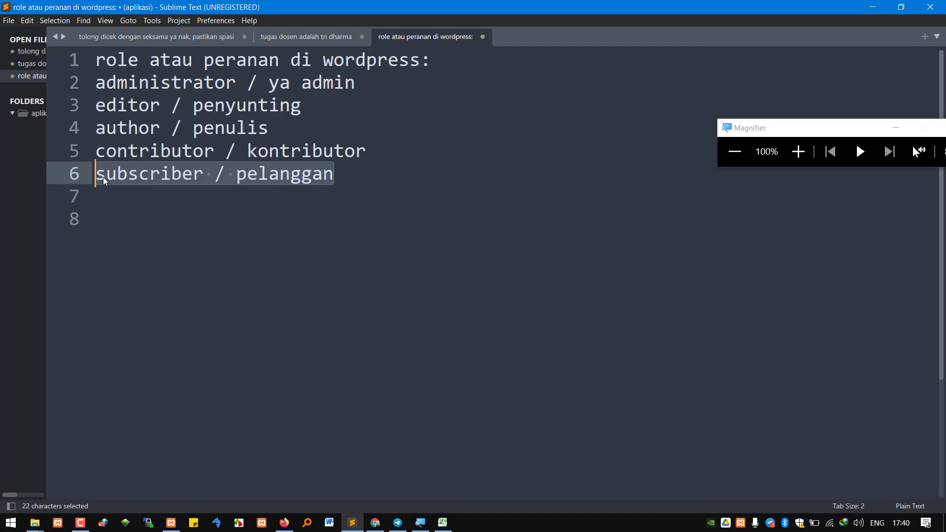
left_click(262, 153)
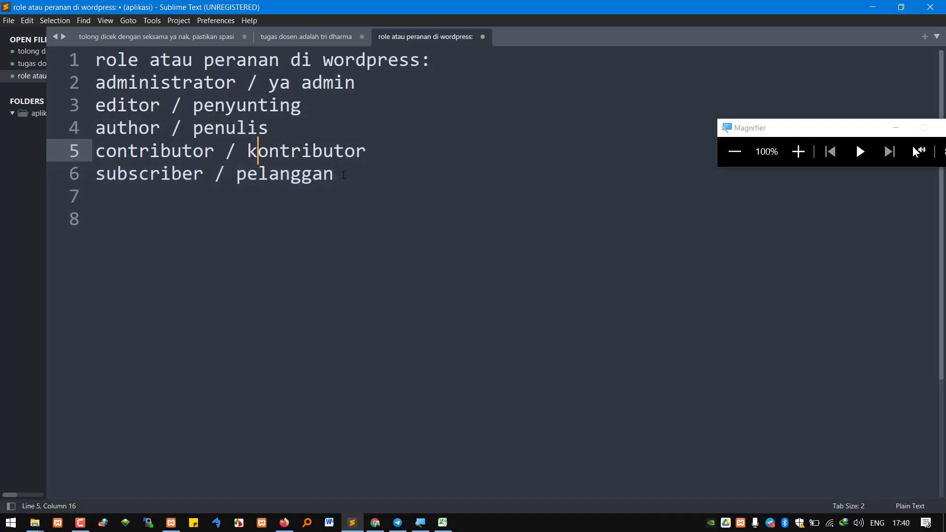
left_click_drag(343, 175, 97, 153)
left_click(258, 157)
left_click_drag(334, 174, 168, 124)
left_click(185, 124)
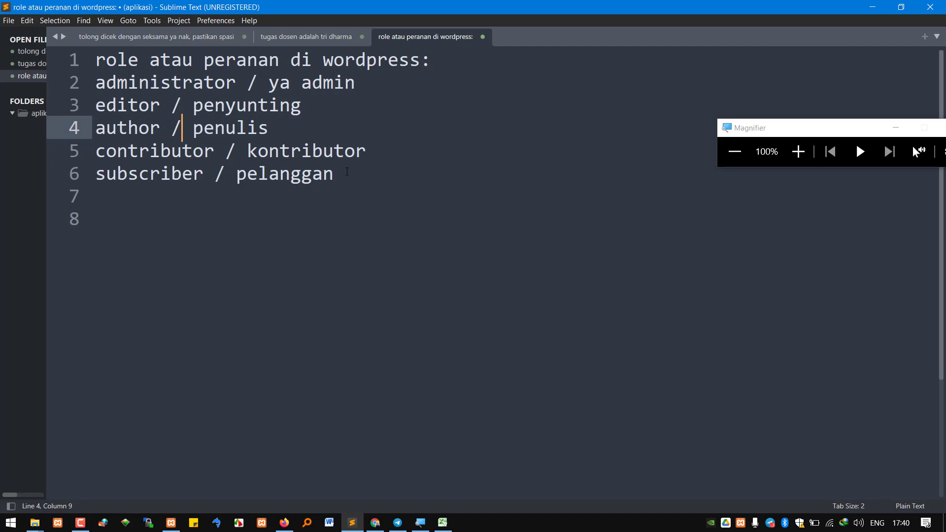
left_click(348, 171)
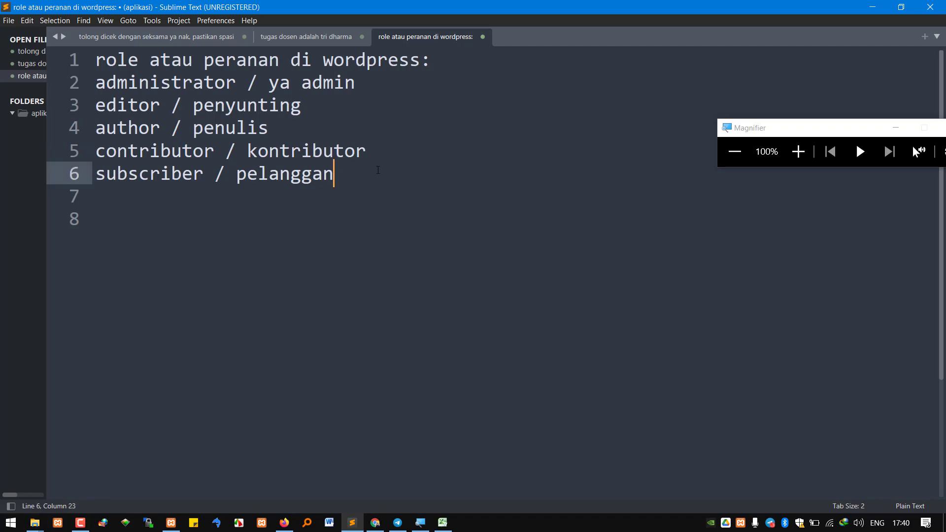
key("shift+Home")
key("shift+Up")
key("shift+Up")
key("shift+Up")
key("shift+Up")
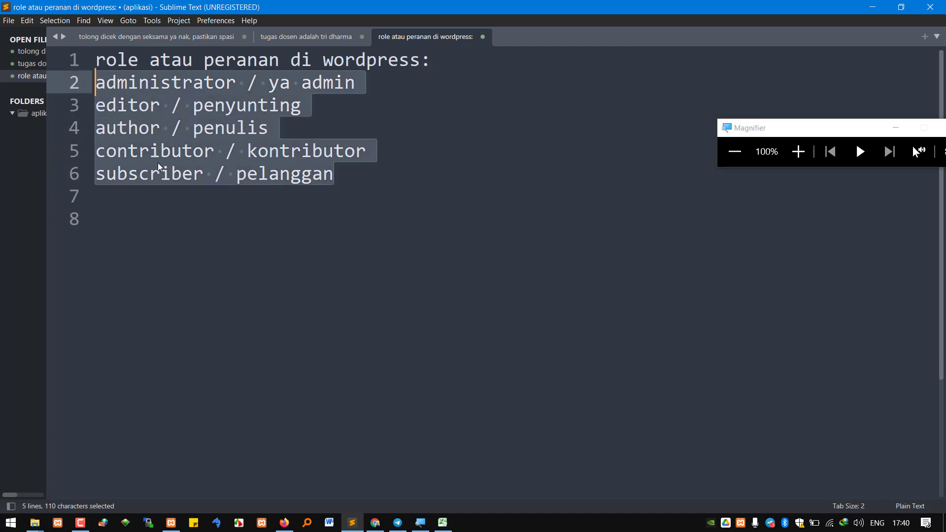
left_click(226, 151)
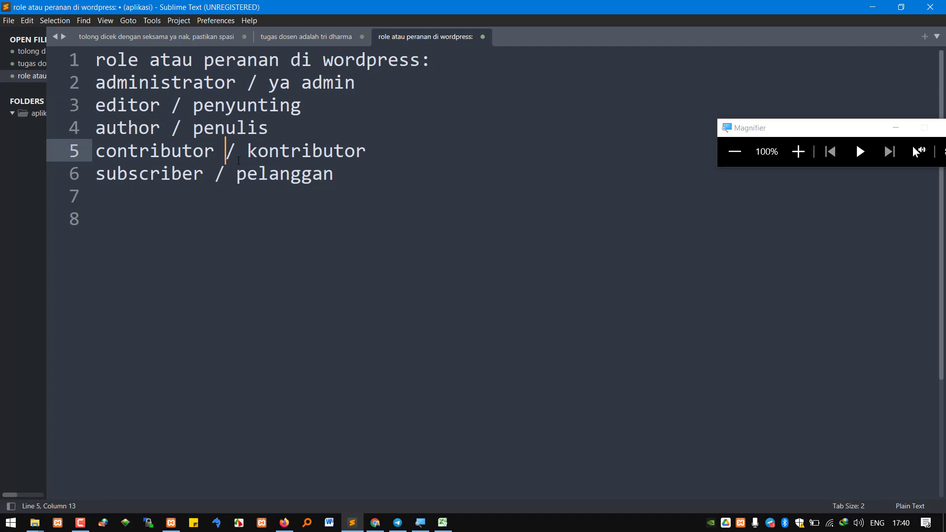
Mark the contributor text and the word penyunting, then bring the phpMyAdmin import page forward
left_click(348, 177)
left_click_drag(348, 177, 260, 175)
left_click_drag(366, 150, 204, 127)
double_click(271, 115)
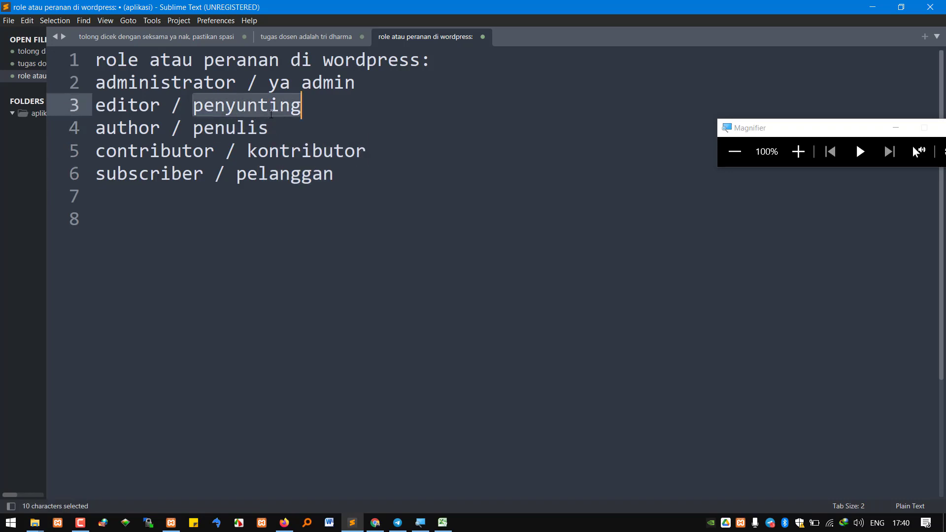
left_click(333, 83)
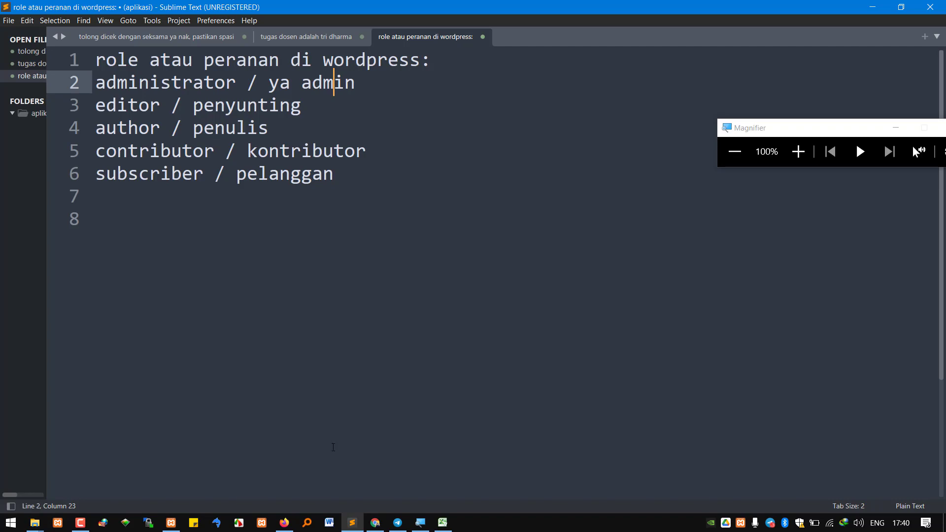
left_click(285, 523)
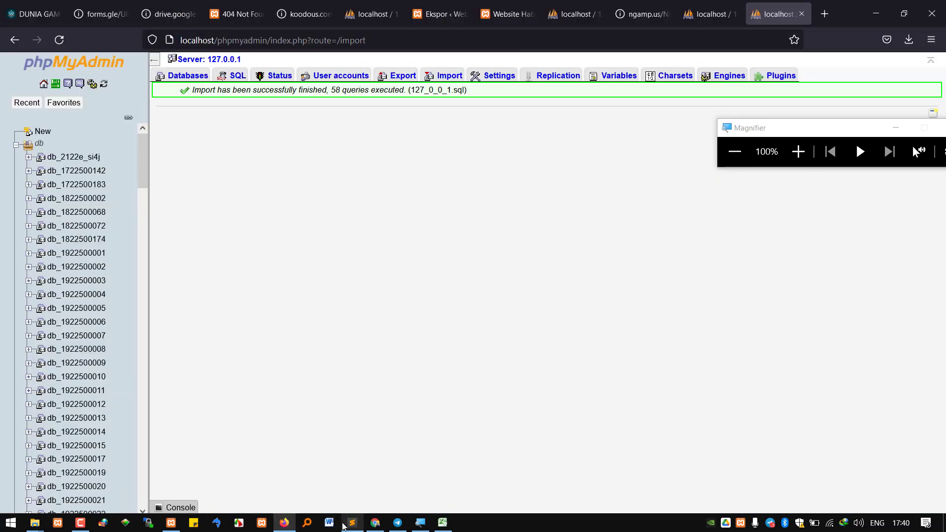
Fill the Add New User form with the username, e-mail address, and the user's first and last name
left_click(375, 522)
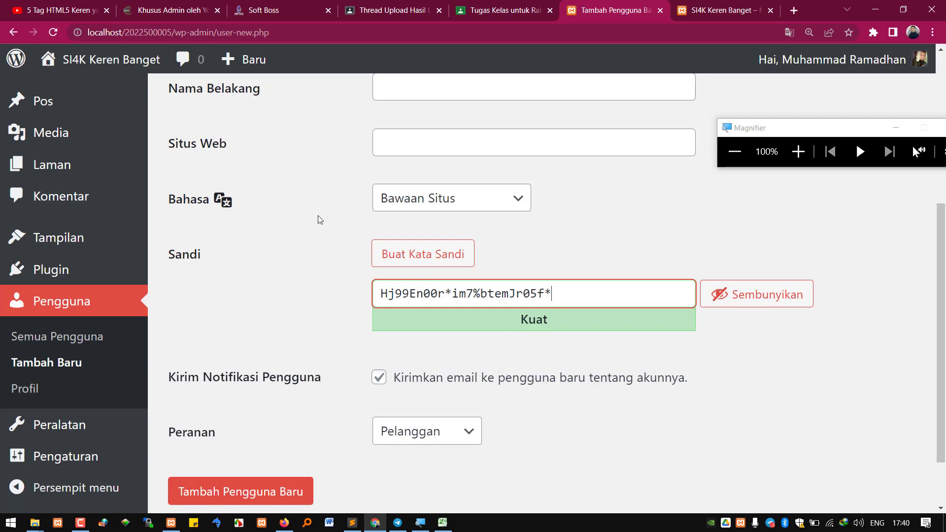
left_click(59, 369)
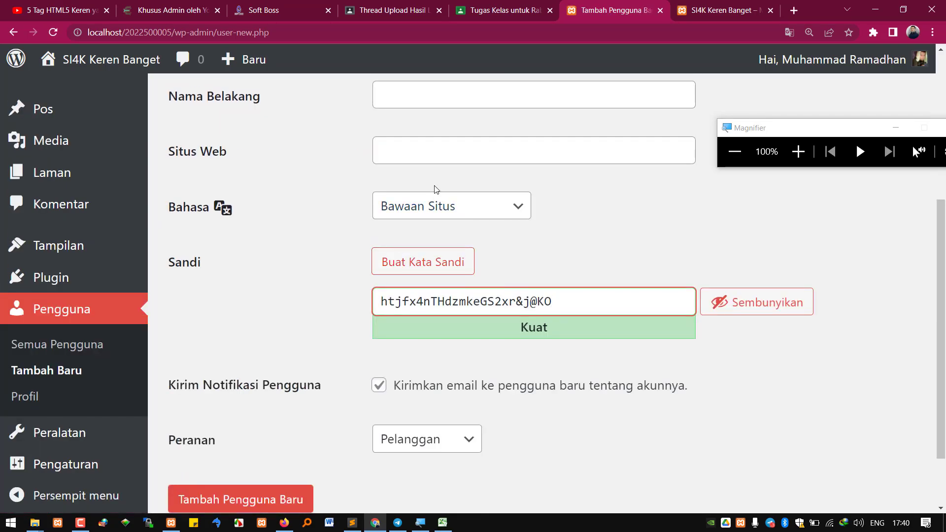
left_click(418, 192)
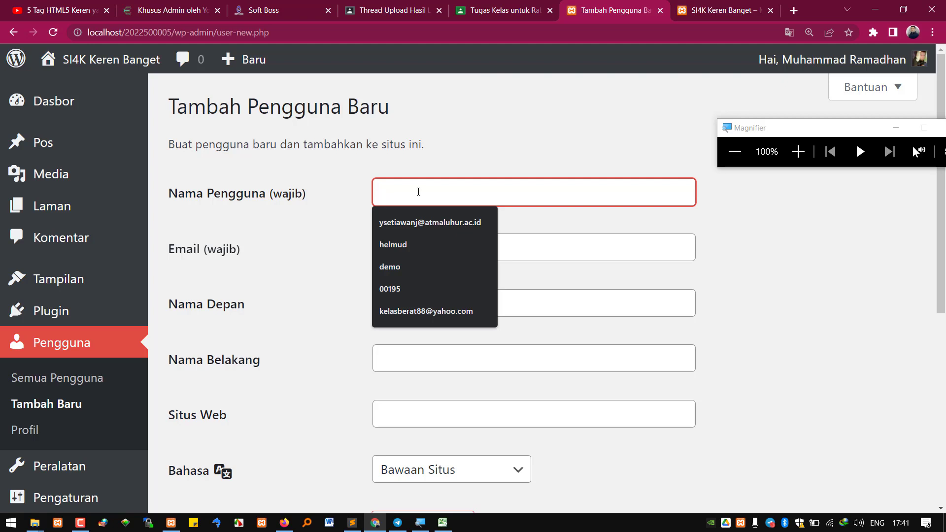
type("jenny")
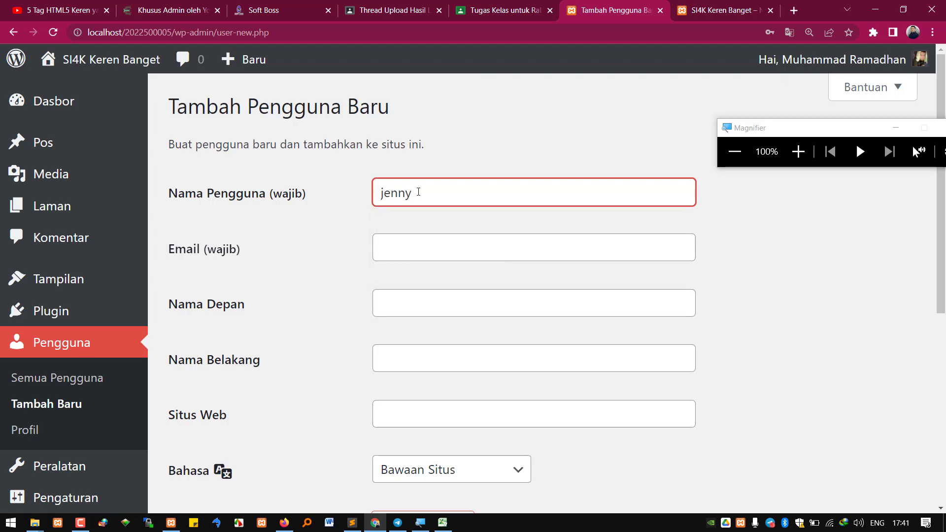
key("Tab")
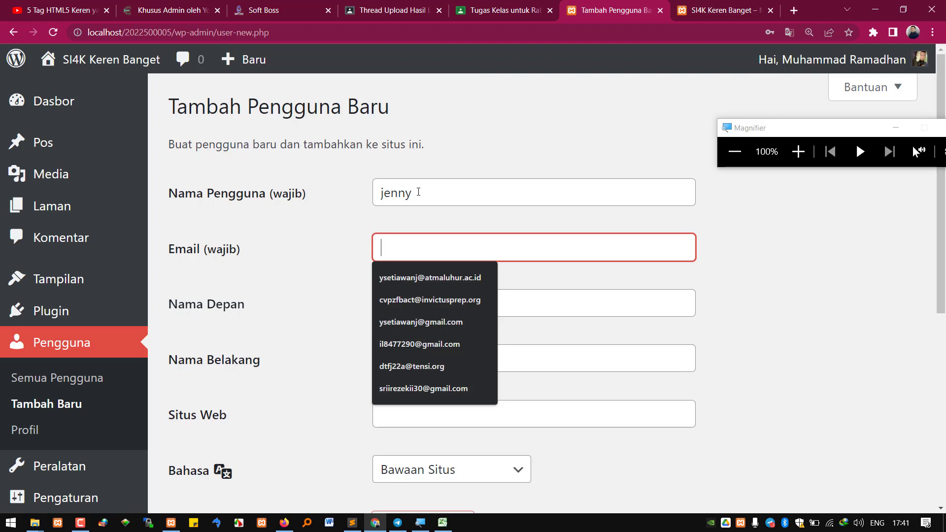
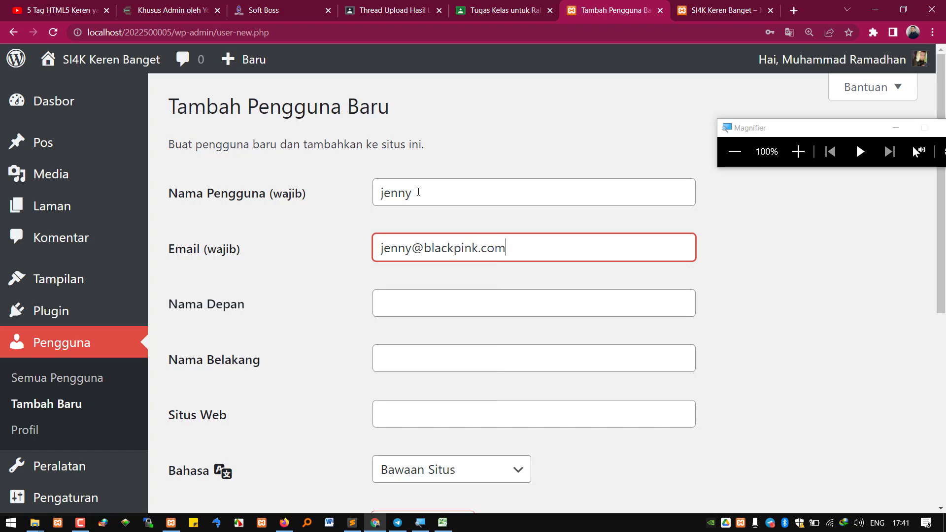
key("Tab")
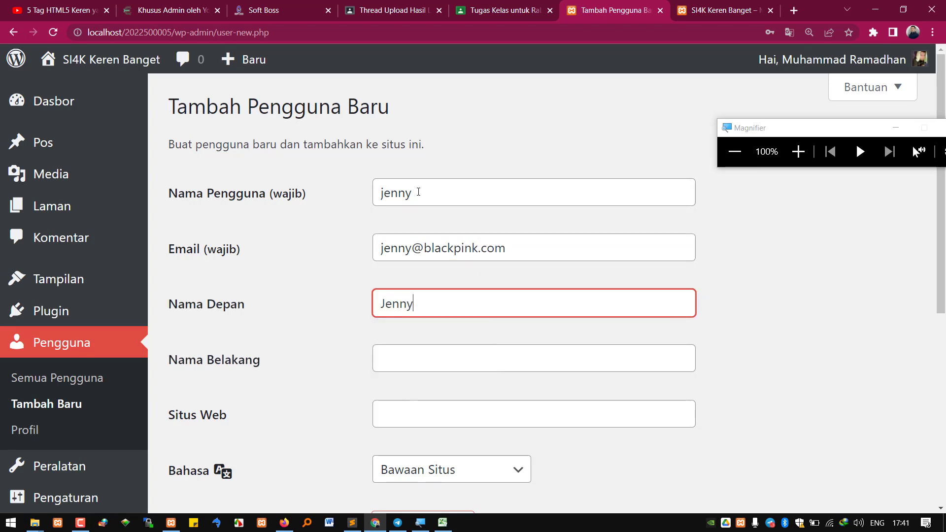
key("Tab")
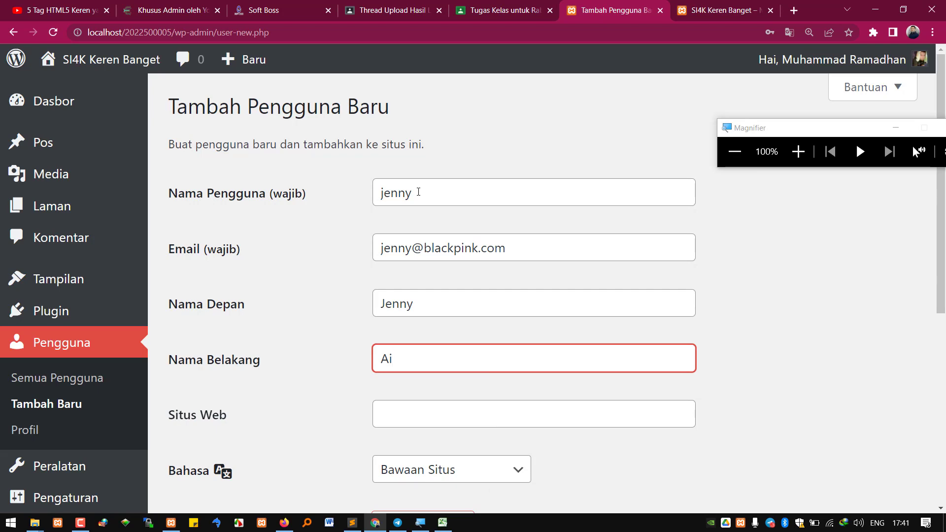
key("Tab")
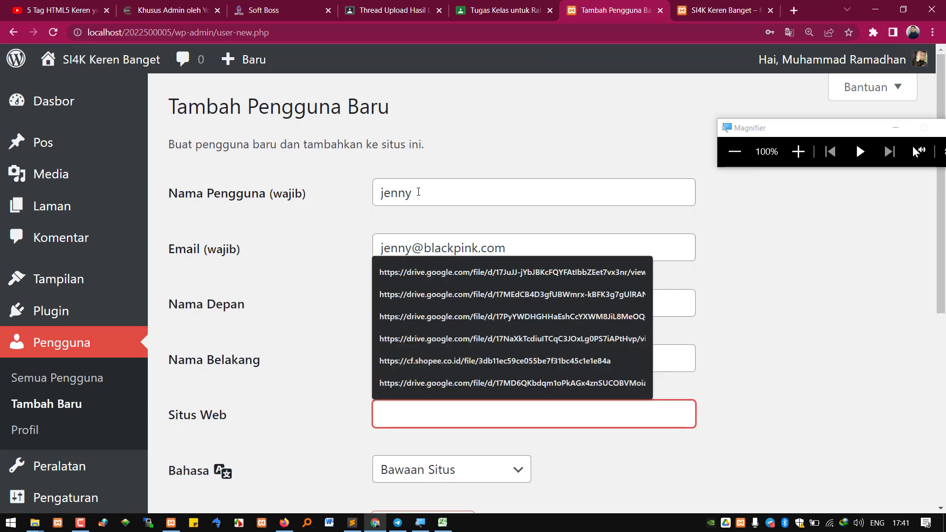
left_click(737, 304)
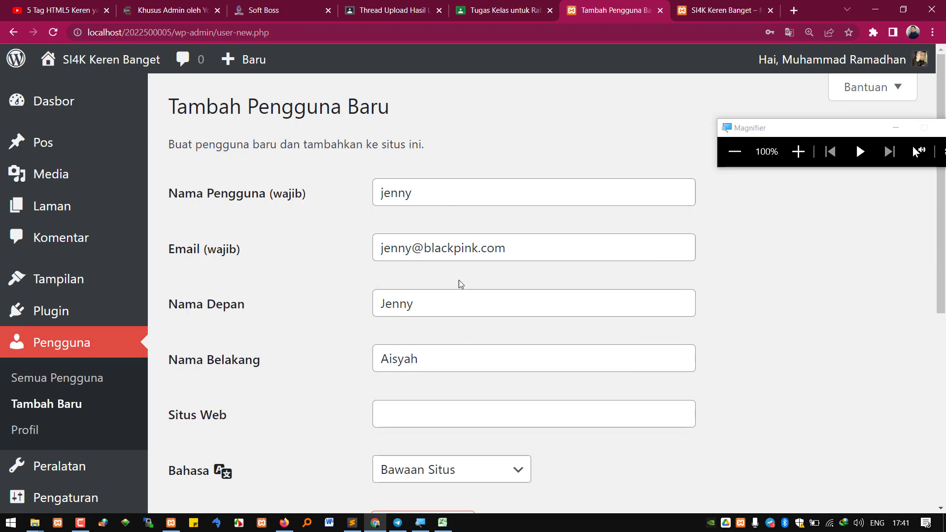
double_click(435, 198)
scroll(434, 339, "down", 2)
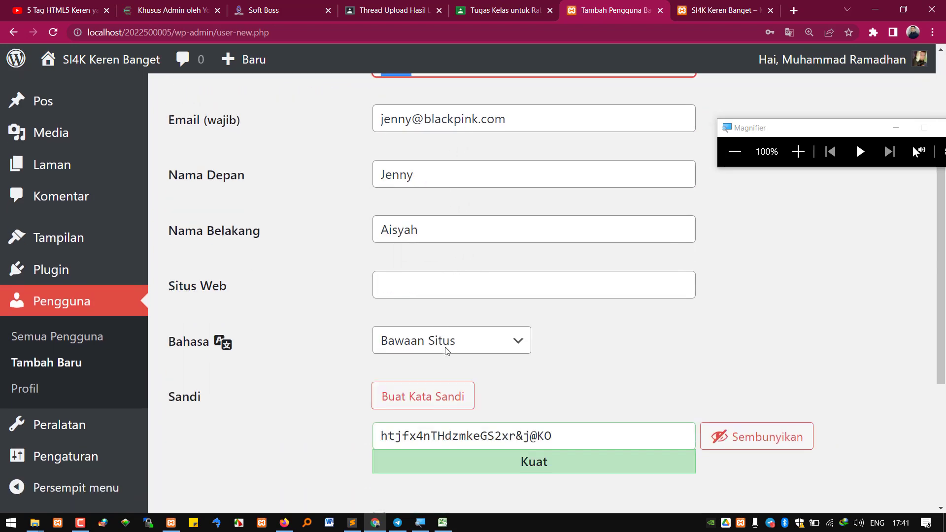
scroll(447, 350, "down", 2)
left_click_drag(567, 318, 345, 304)
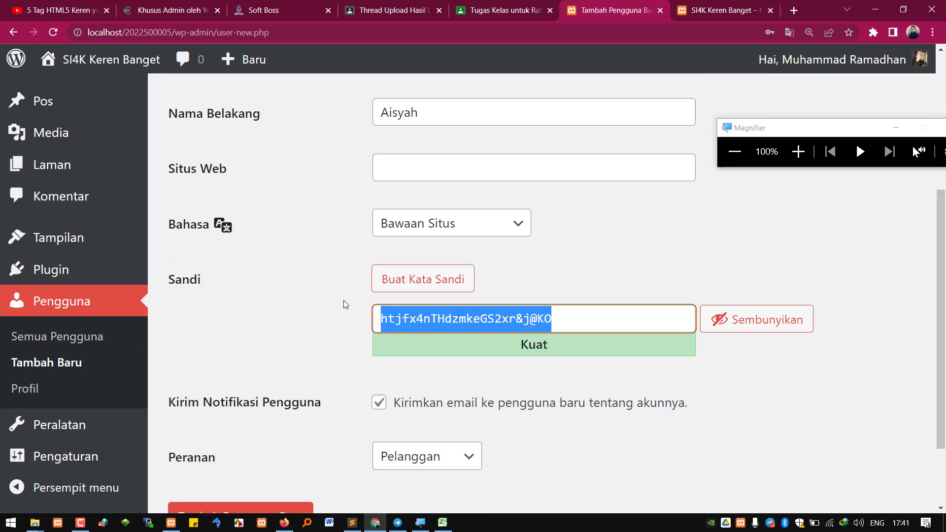
scroll(344, 304, "up", 5)
double_click(401, 194)
key("ctrl+c")
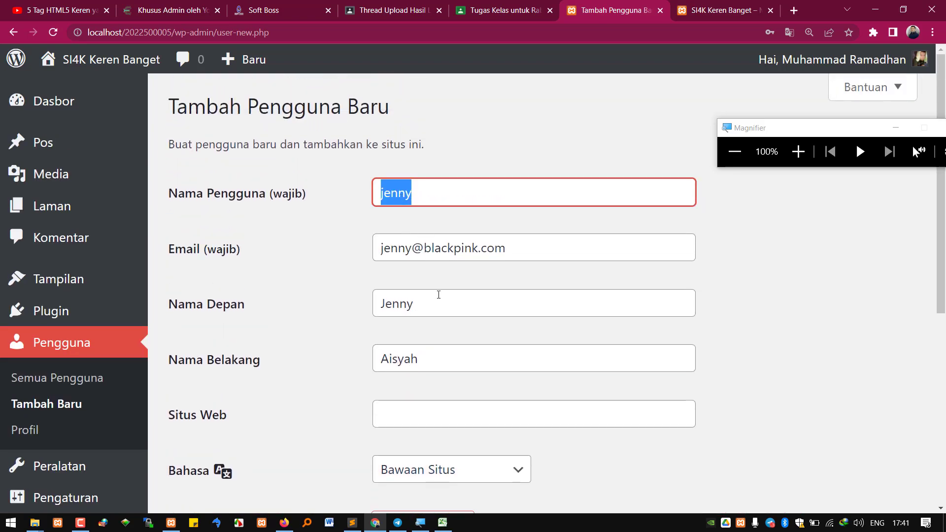
scroll(438, 295, "down", 3)
triple_click(482, 375)
key("ctrl+v")
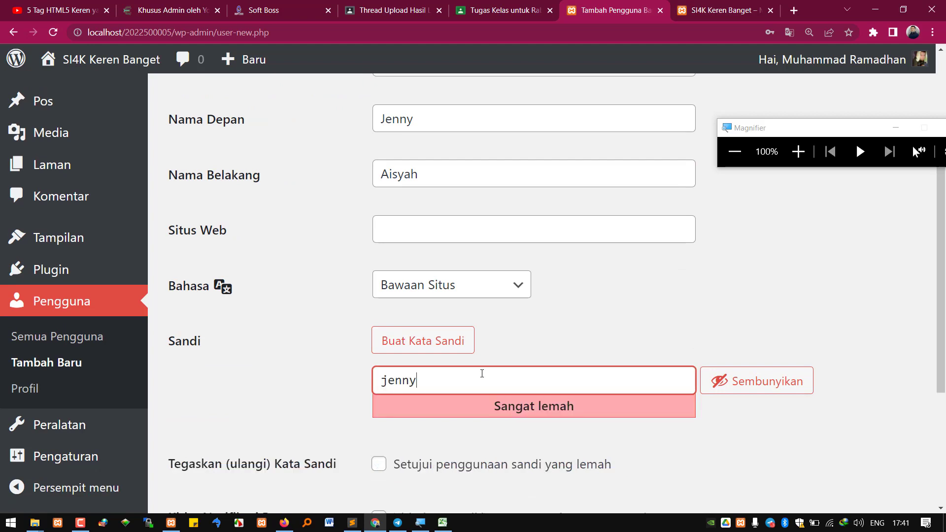
left_click(379, 464)
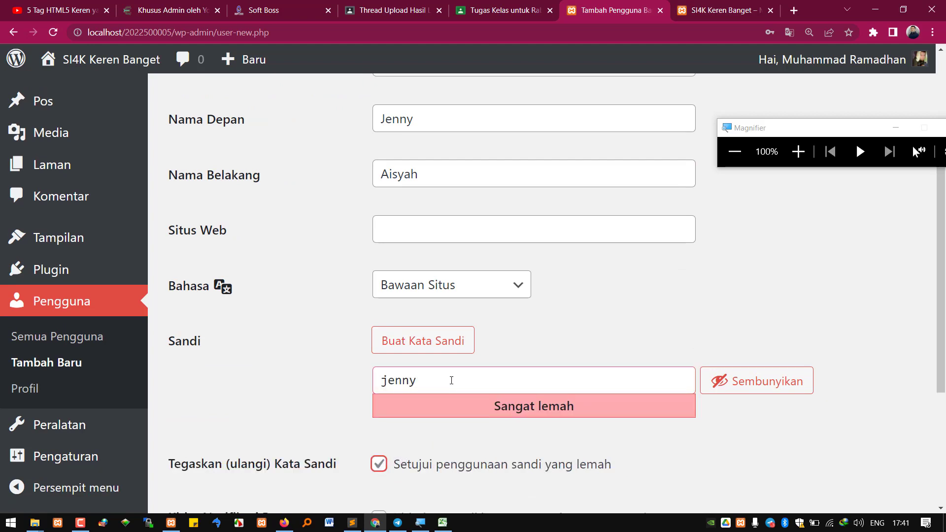
left_click_drag(451, 381, 328, 363)
scroll(464, 360, "up", 4)
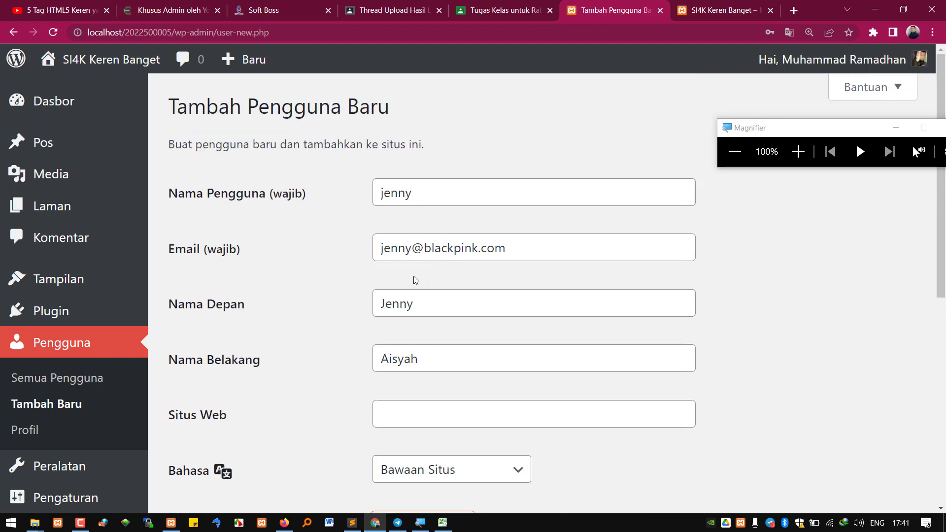
scroll(420, 323, "down", 5)
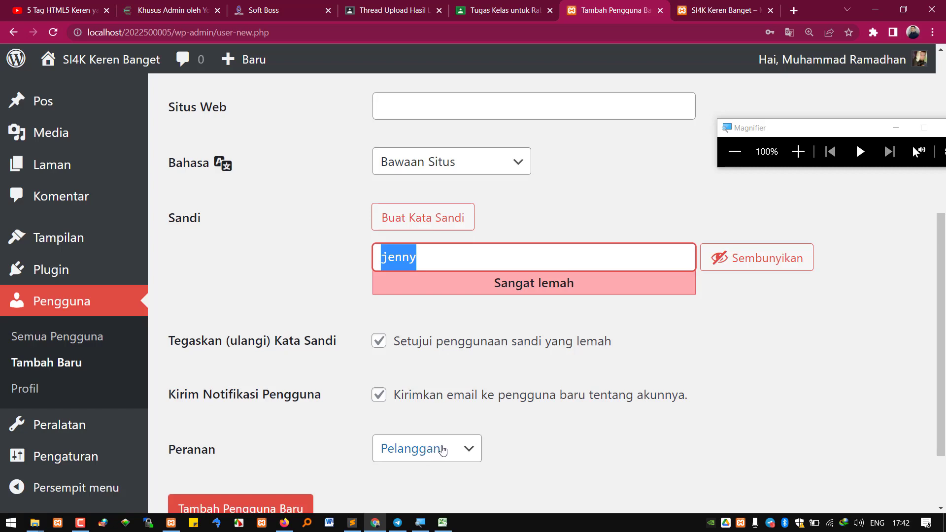
scroll(276, 448, "down", 2)
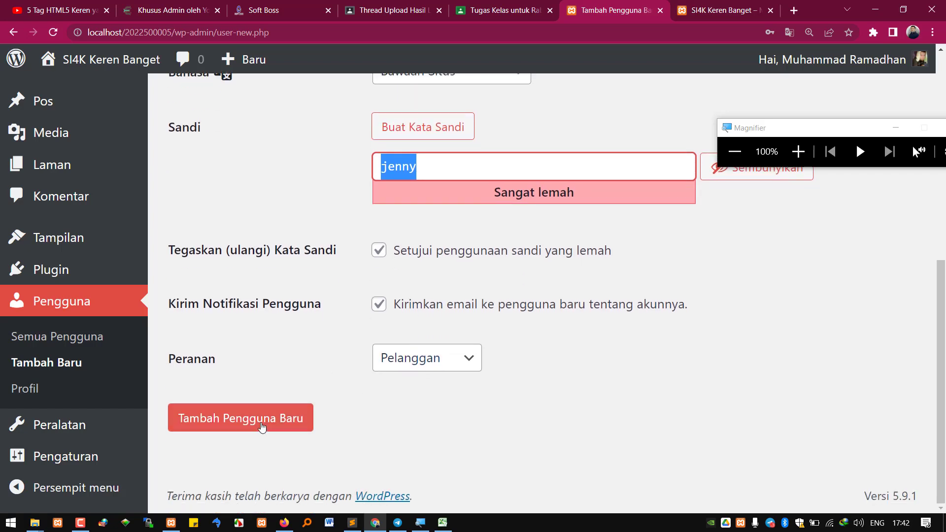
Create the Pelanggan user, dismiss Chrome's breach warning and save-password bubble, then minimize the browser
left_click(262, 426)
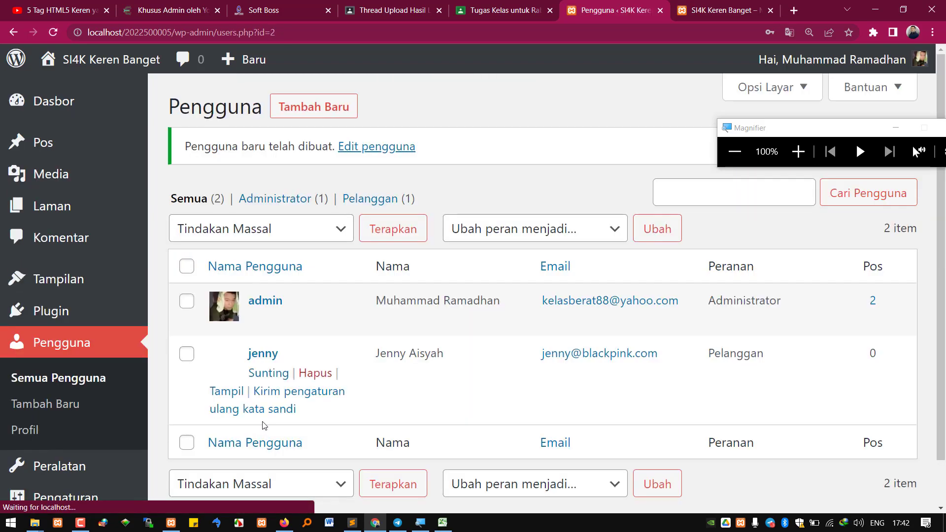
left_click(589, 203)
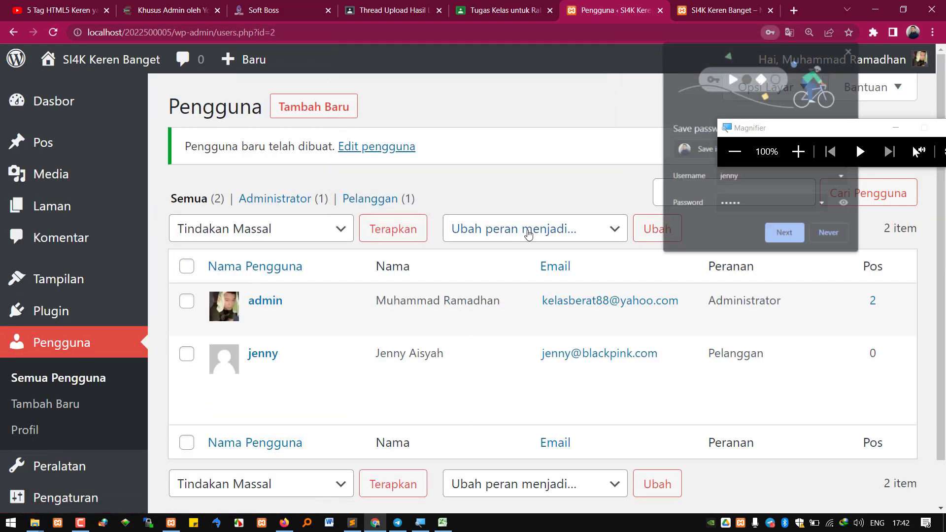
left_click(829, 234)
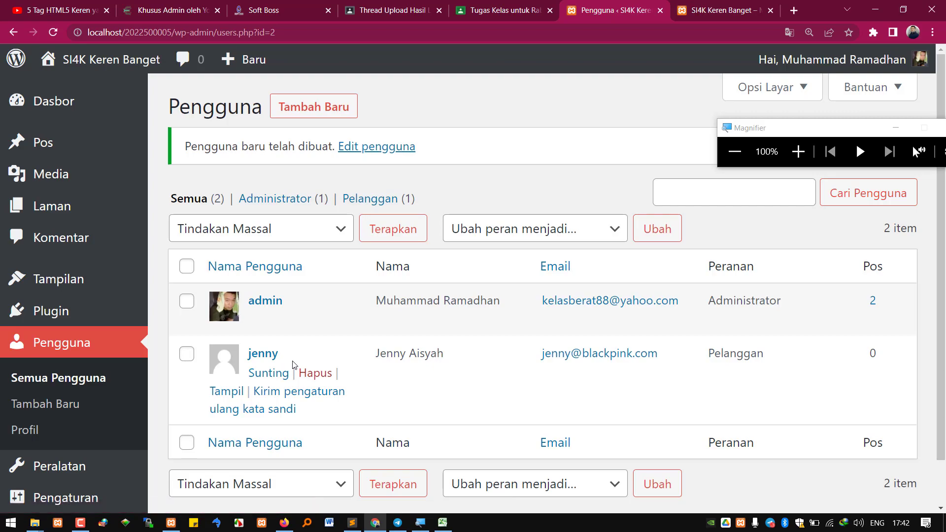
key("super+d")
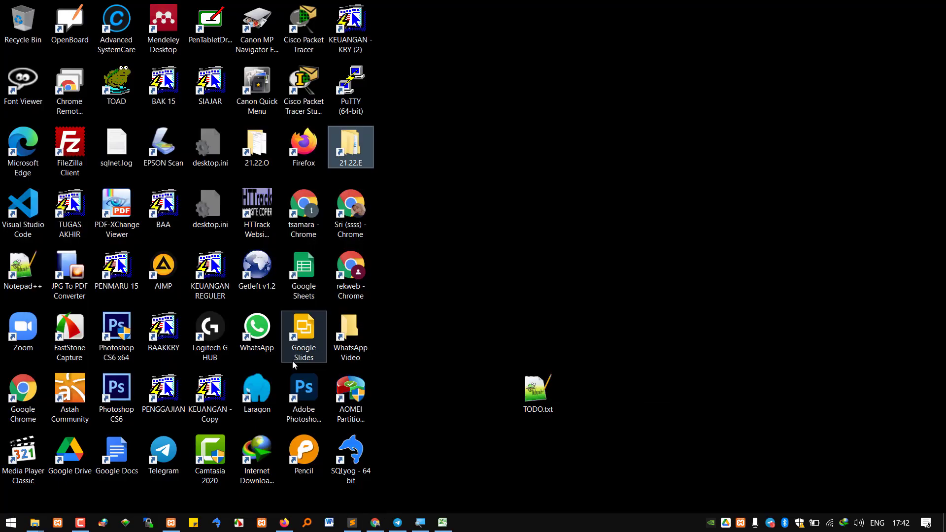
double_click(16, 401)
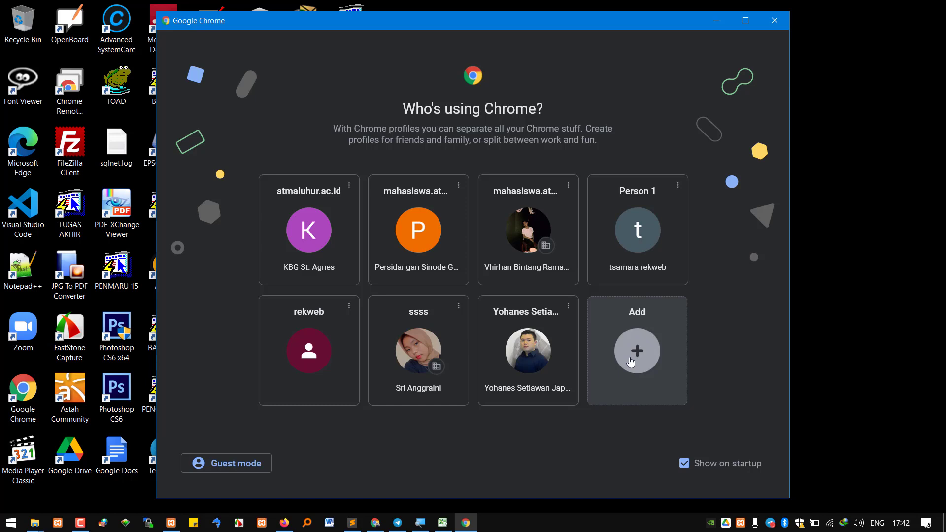
left_click(630, 362)
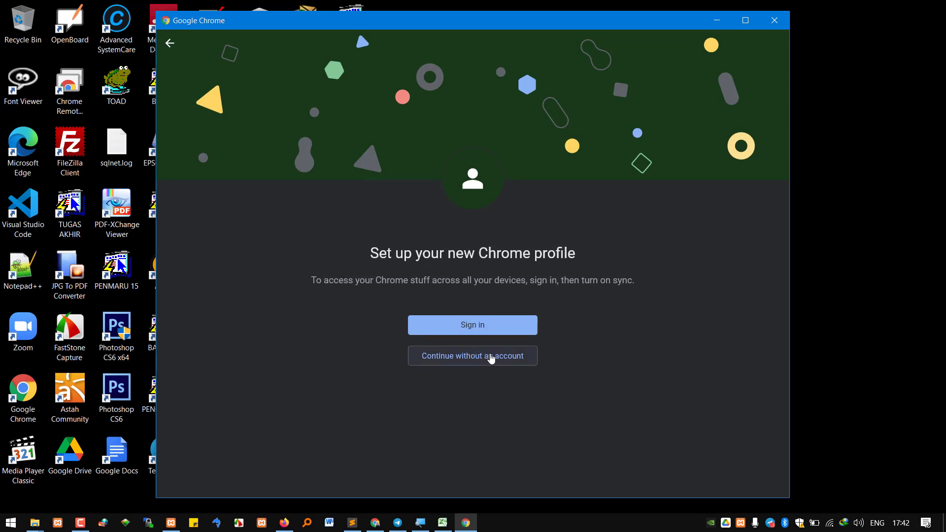
left_click(491, 358)
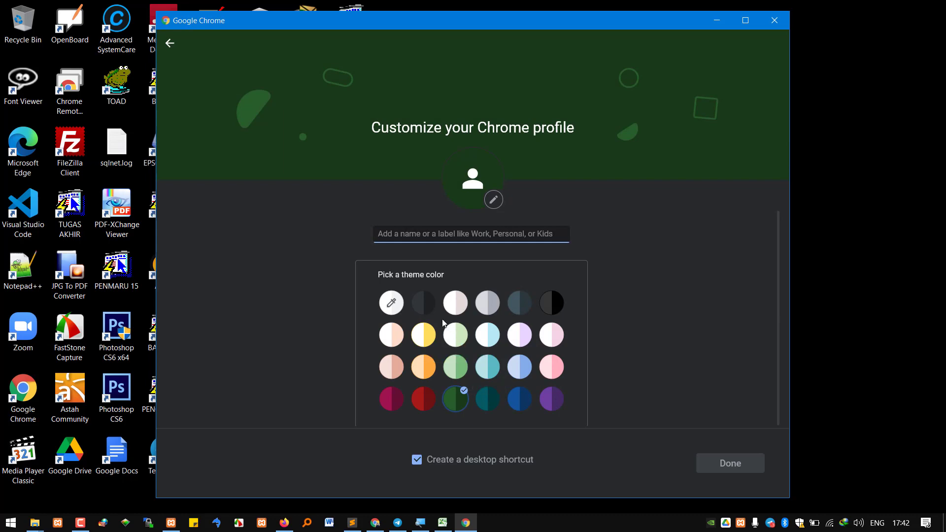
type("basing")
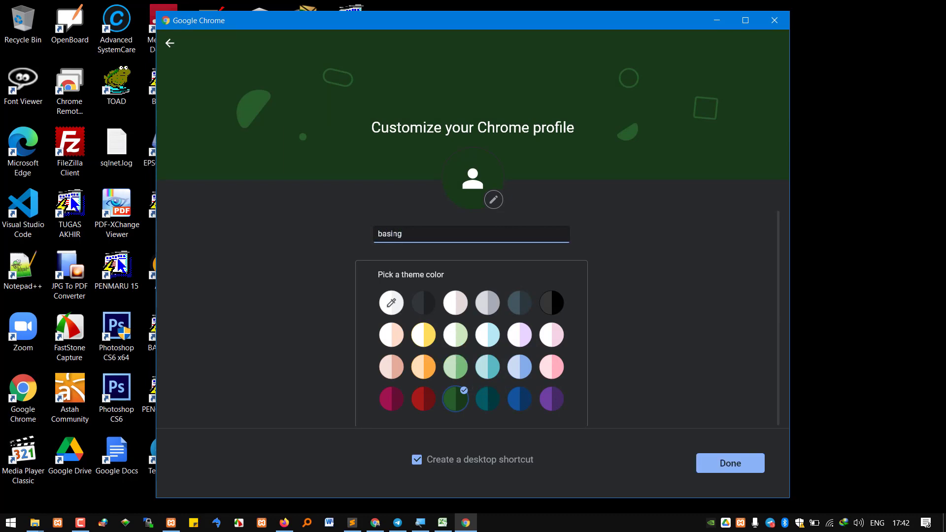
left_click(732, 465)
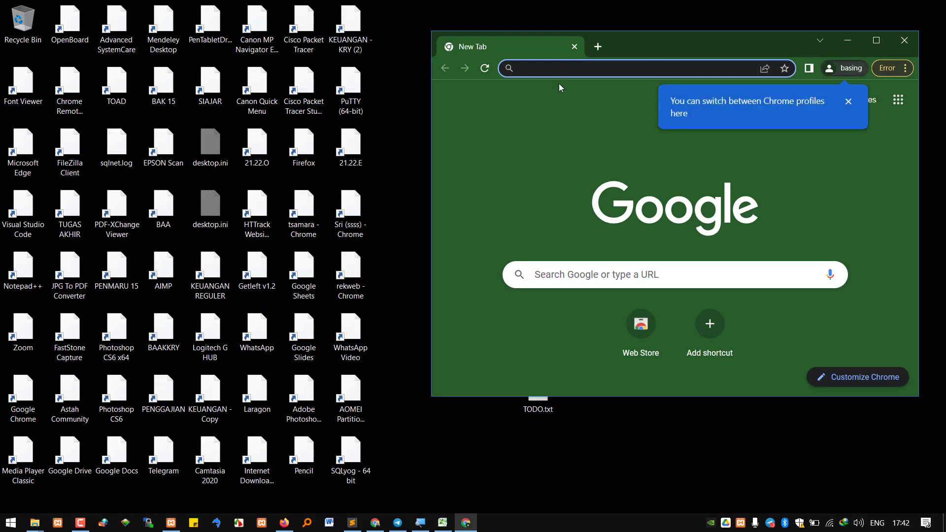
type("localhost/")
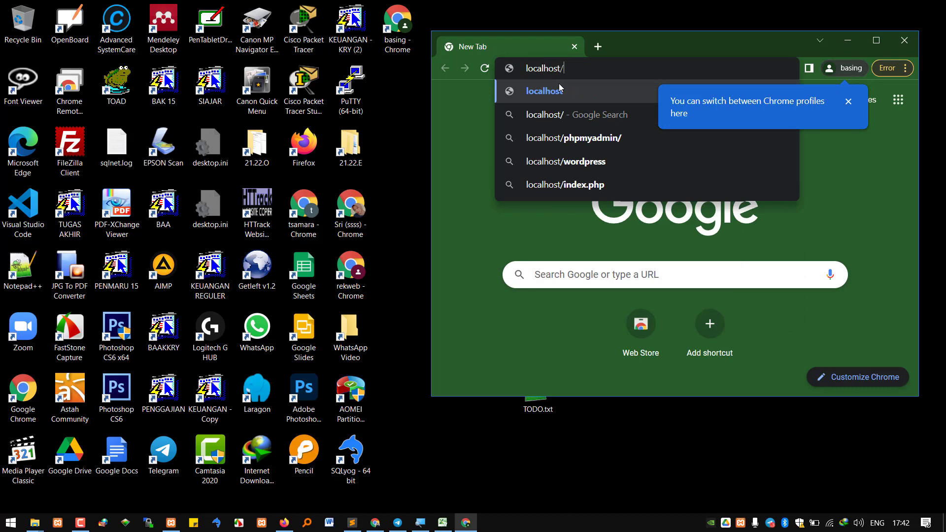
type("20225000")
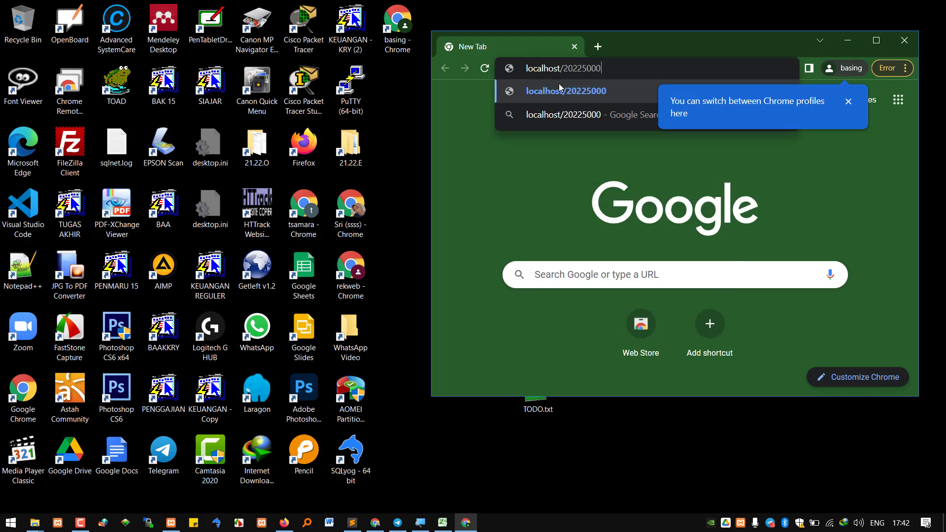
type("05/wp")
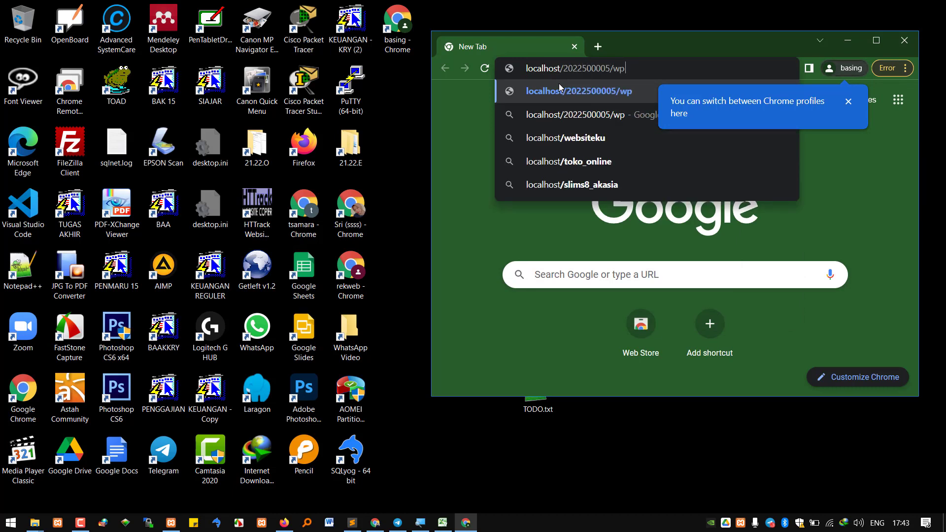
type("-admin")
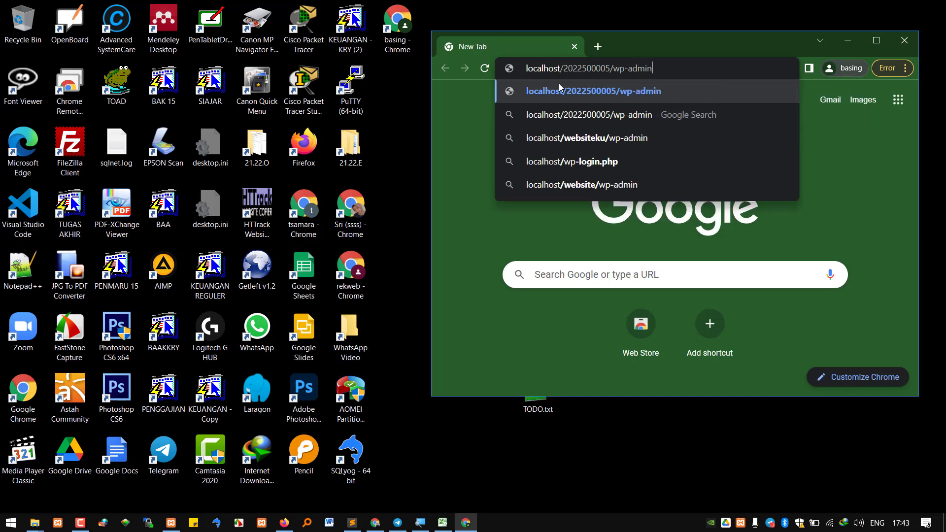
Load wp-admin in a maximized window and log in with the non-admin user's username and password
key("Return")
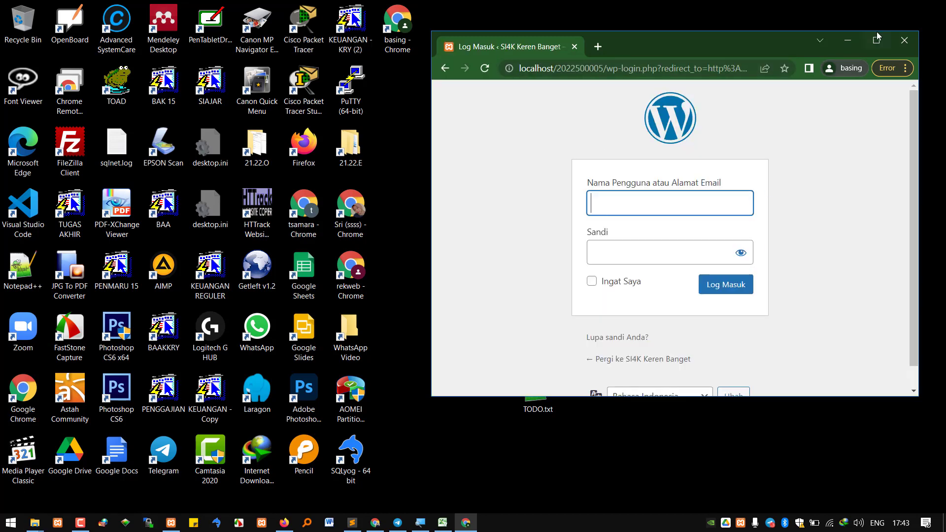
left_click(876, 38)
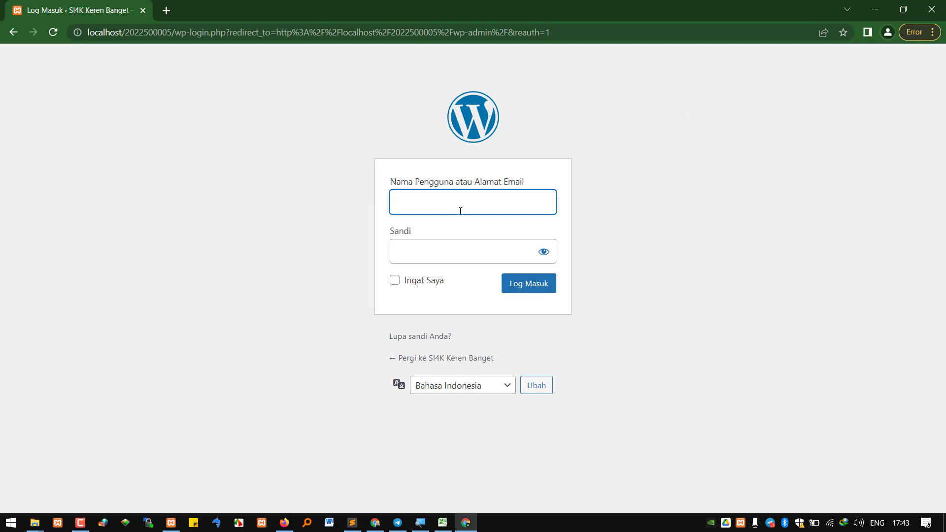
type("jenny")
key("Tab")
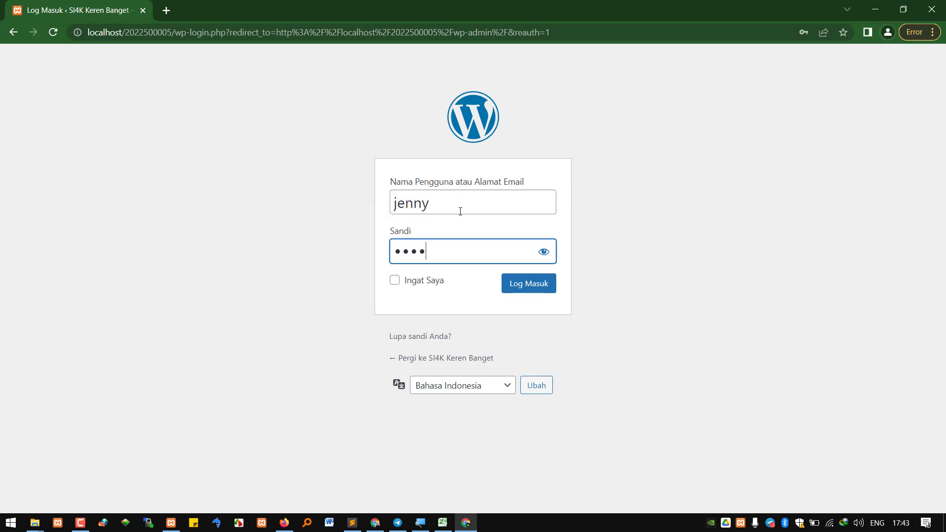
key("Return")
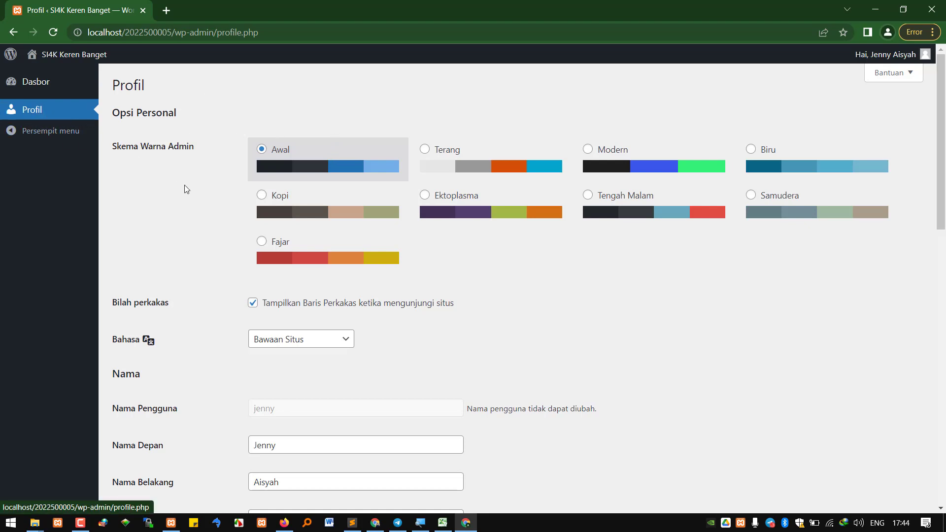
Try the Modern, Kopi and Ektoplasma colour schemes, settle on Terang, then go to Dasbor
scroll(266, 197, "down", 2)
scroll(266, 199, "down", 12)
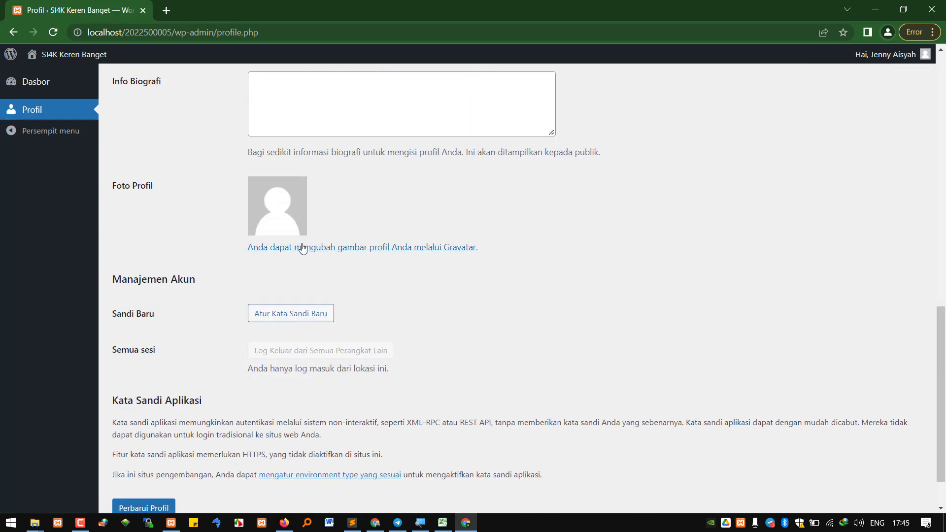
scroll(276, 310, "up", 13)
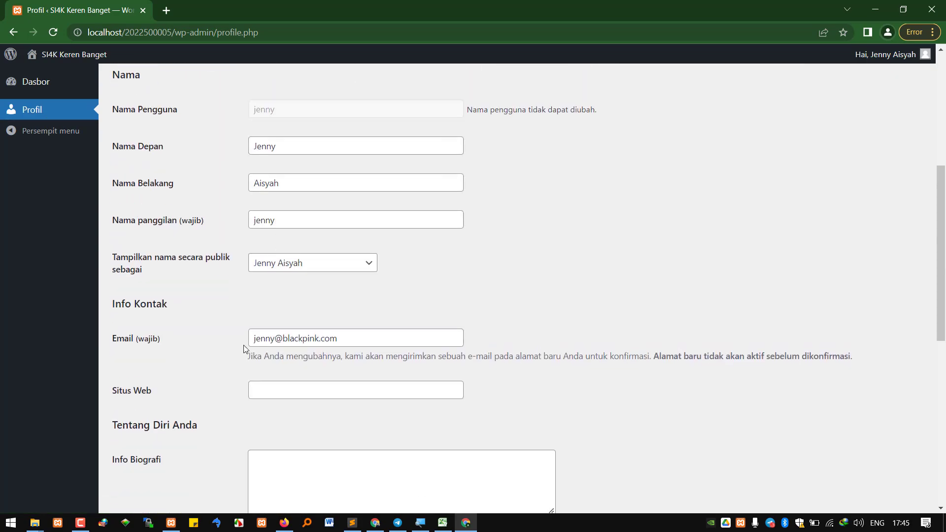
scroll(274, 316, "up", 2)
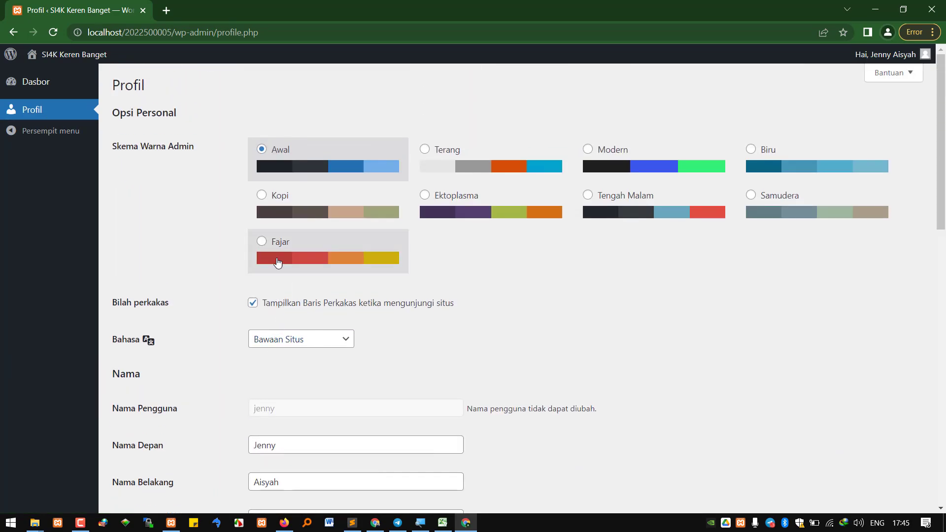
left_click(492, 169)
left_click(591, 169)
left_click(361, 211)
left_click(492, 220)
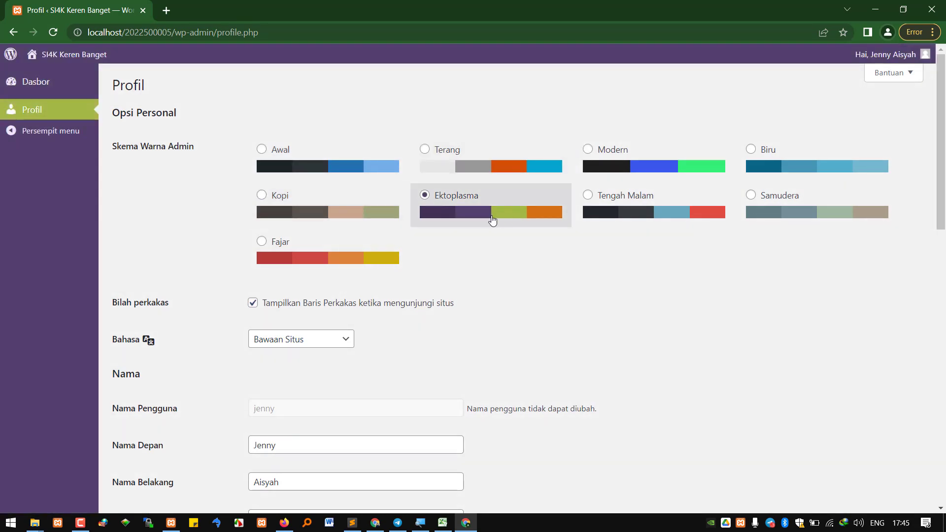
left_click(473, 162)
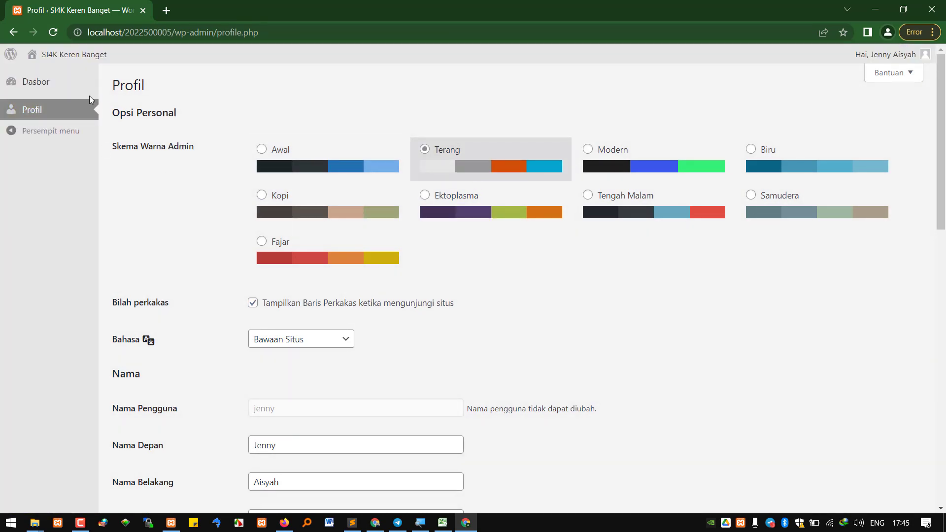
left_click(55, 88)
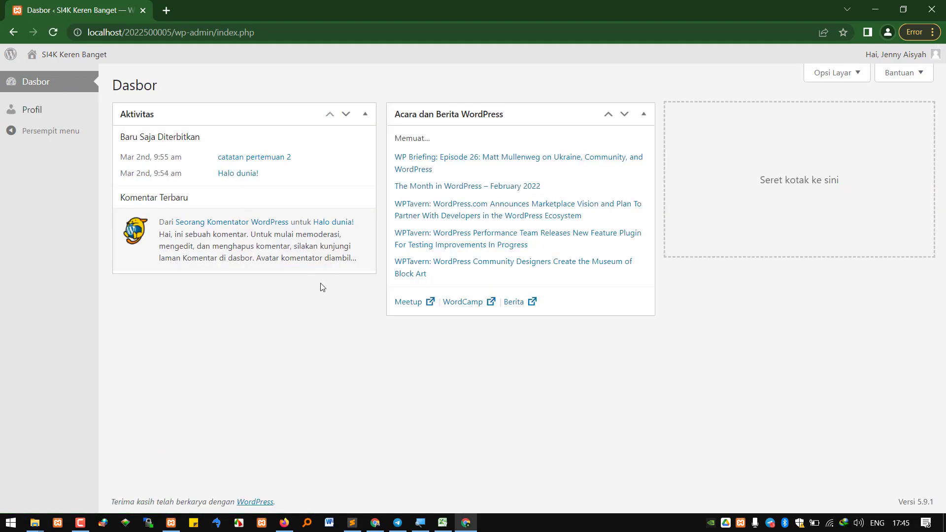
left_click(421, 522)
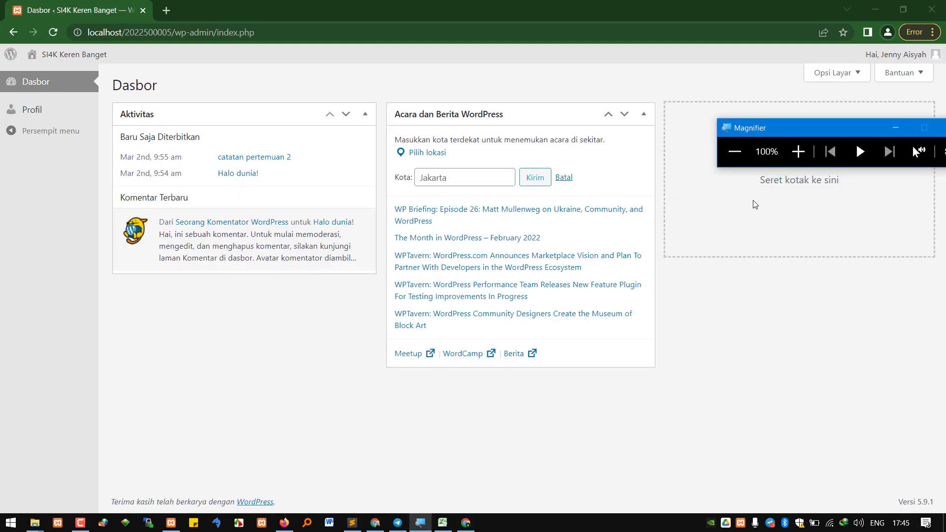
left_click(798, 152)
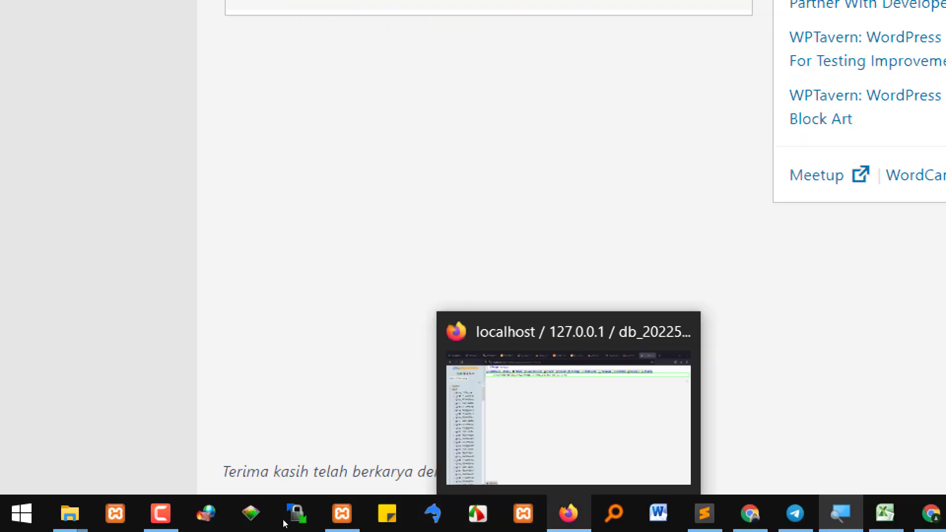
In the admin window, change the other user's Peranan to Kontributor
left_click(384, 523)
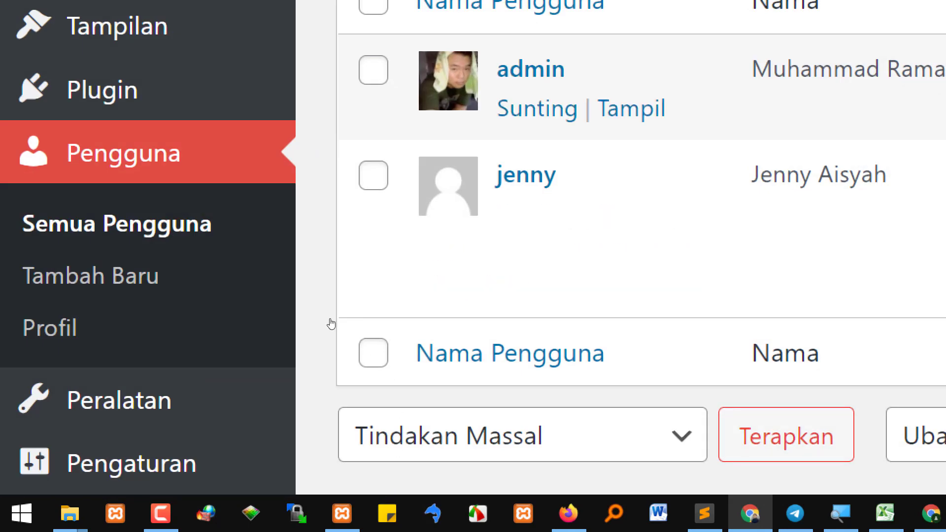
left_click(264, 375)
scroll(433, 367, "down", 15)
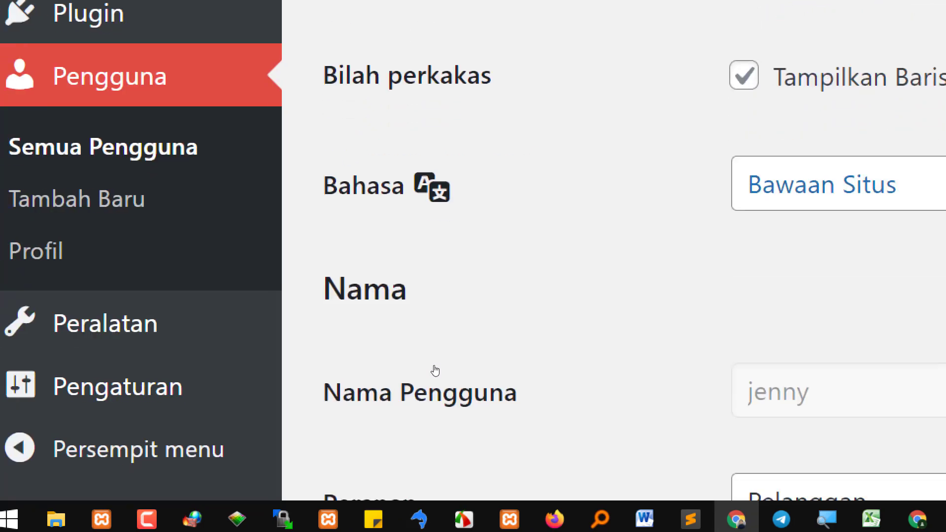
scroll(500, 373, "down", 15)
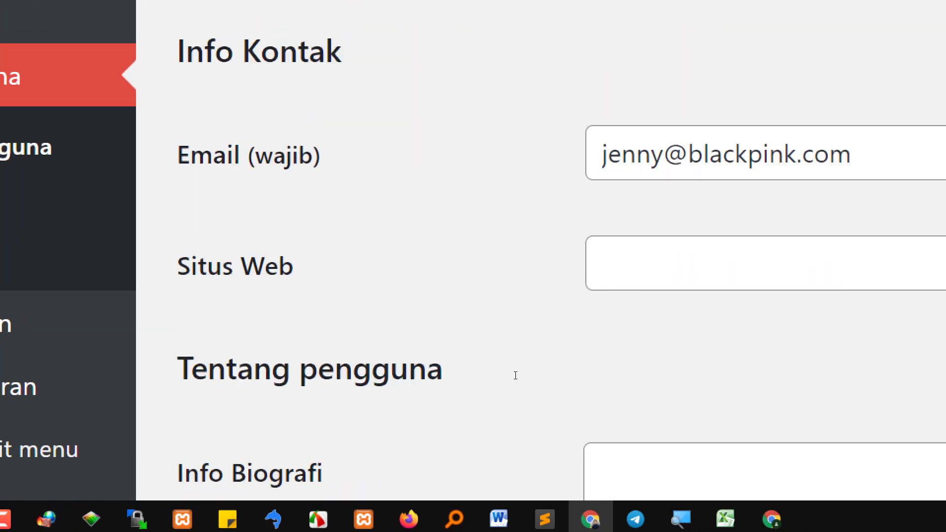
scroll(510, 378, "down", 3)
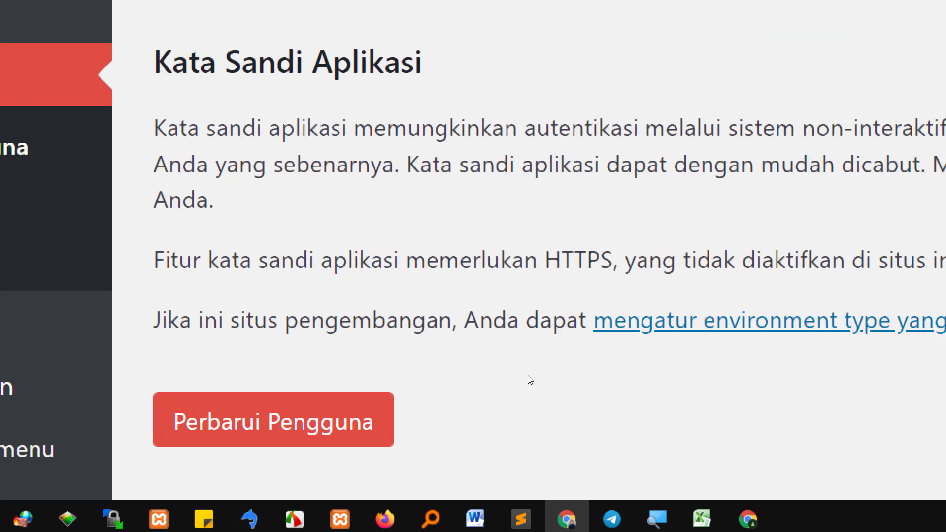
scroll(528, 380, "up", 10)
scroll(627, 294, "up", 15)
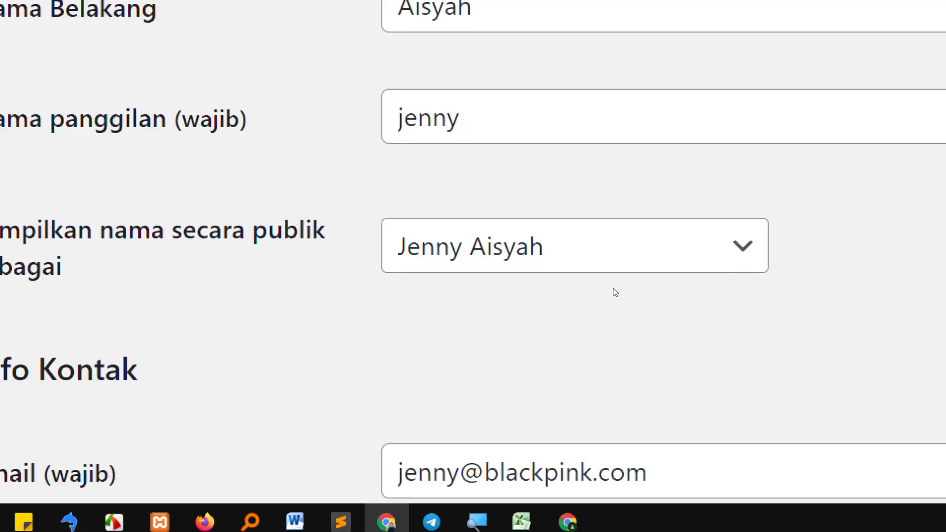
left_click(456, 416)
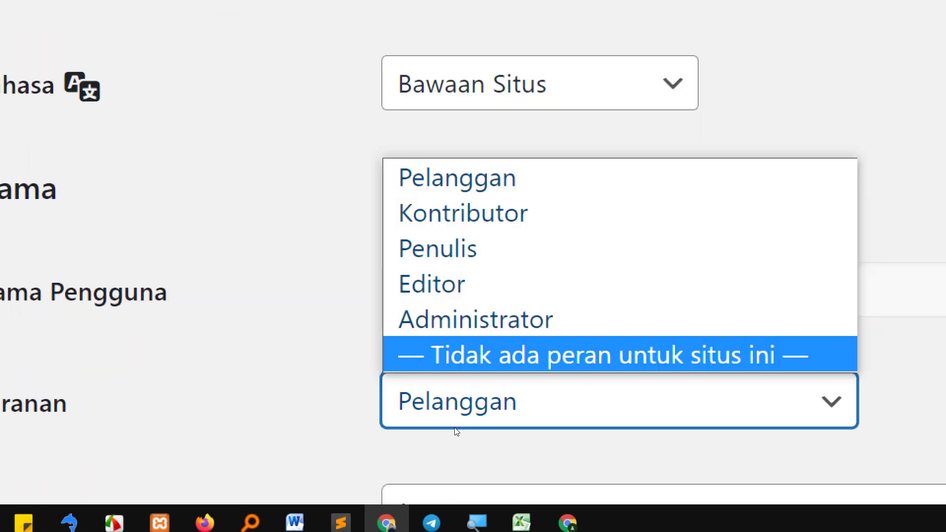
key("Return")
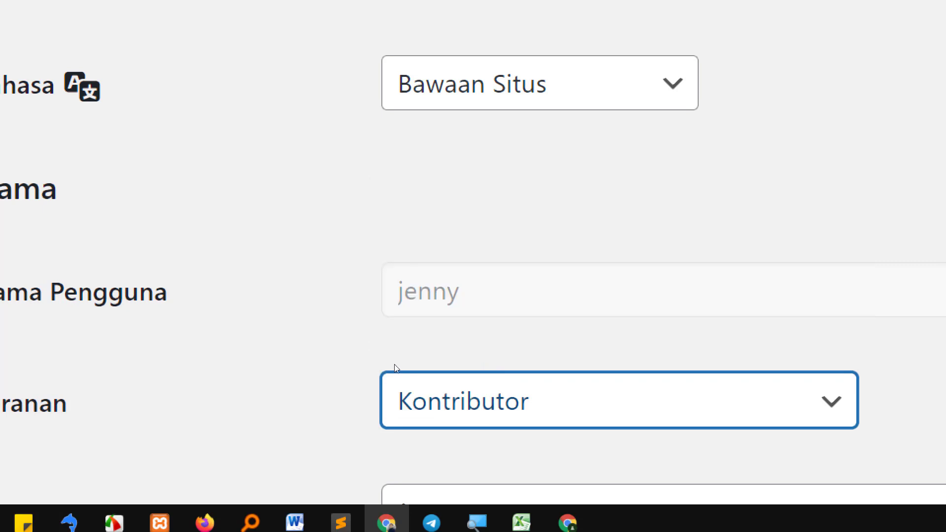
scroll(384, 370, "down", 3)
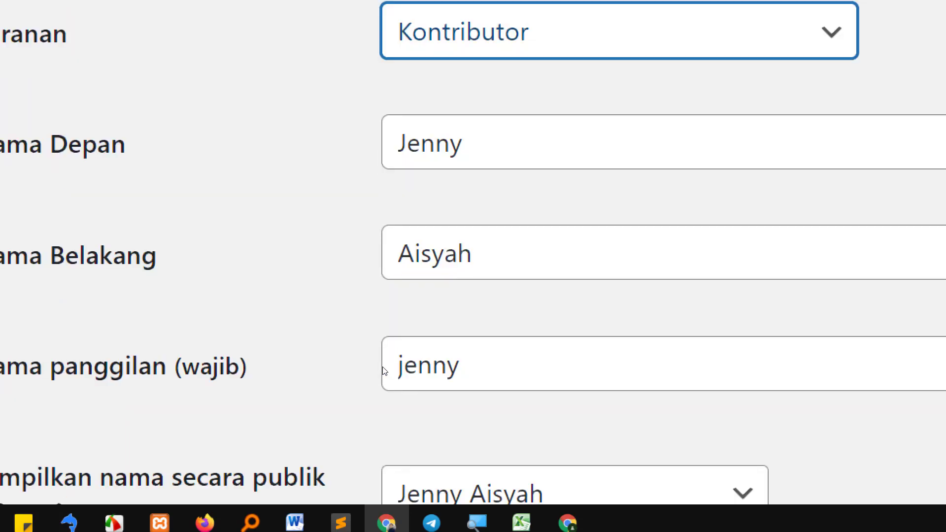
scroll(383, 366, "up", 2)
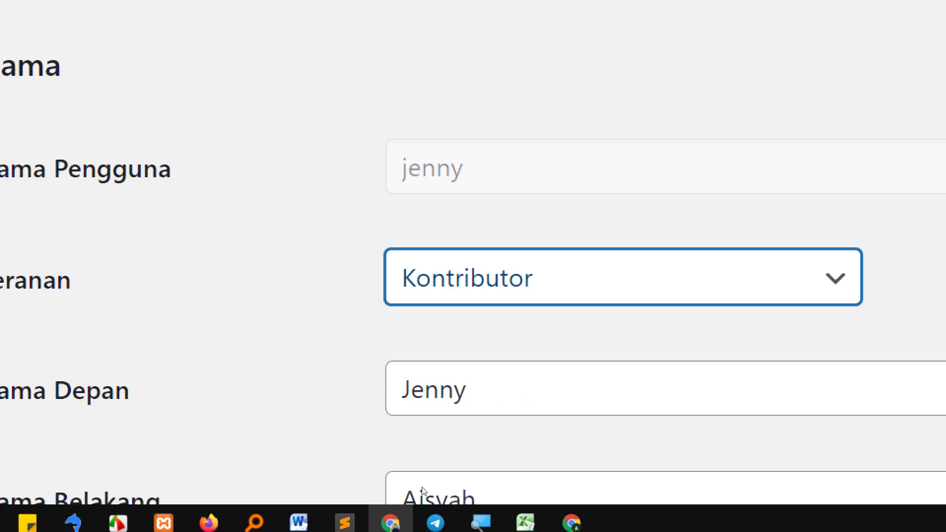
Zoom the Magnifier back out to normal screen size
scroll(303, 388, "down", 15)
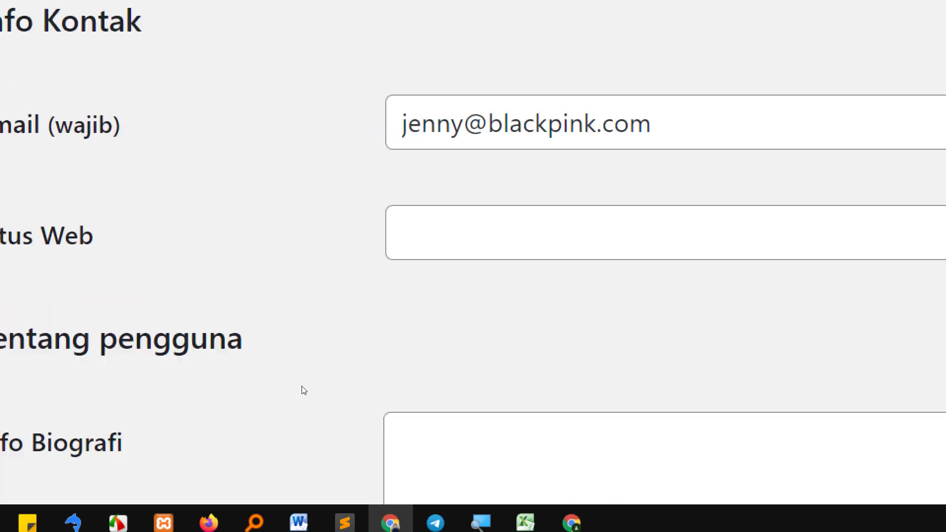
scroll(159, 436, "down", 10)
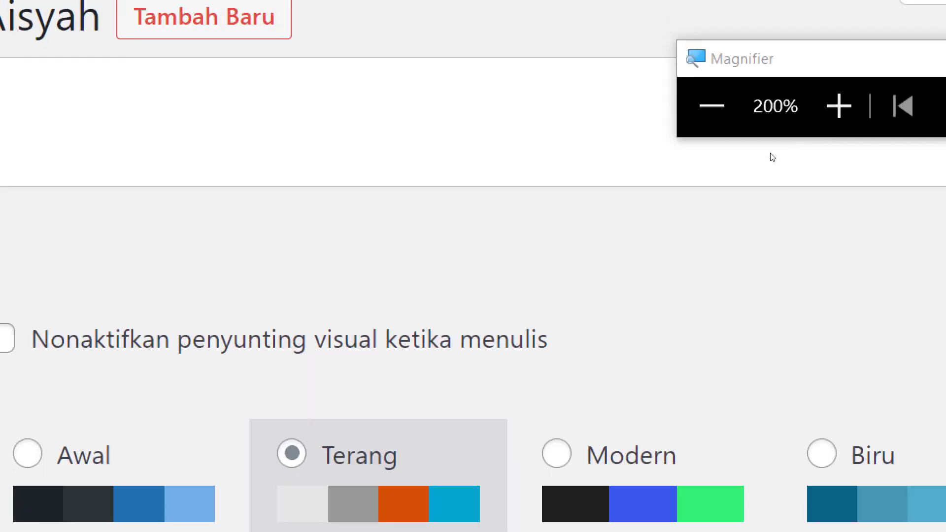
left_click(711, 106)
left_click(724, 106)
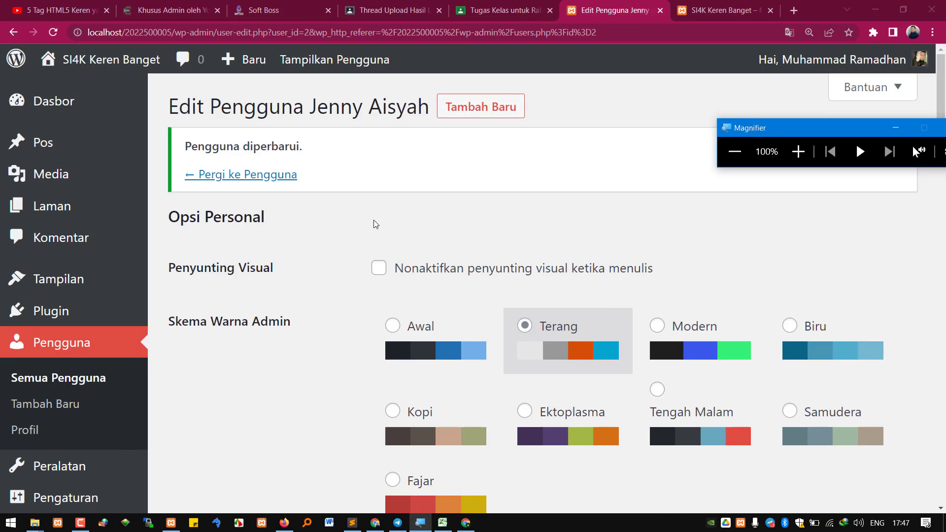
scroll(472, 382, "down", 5)
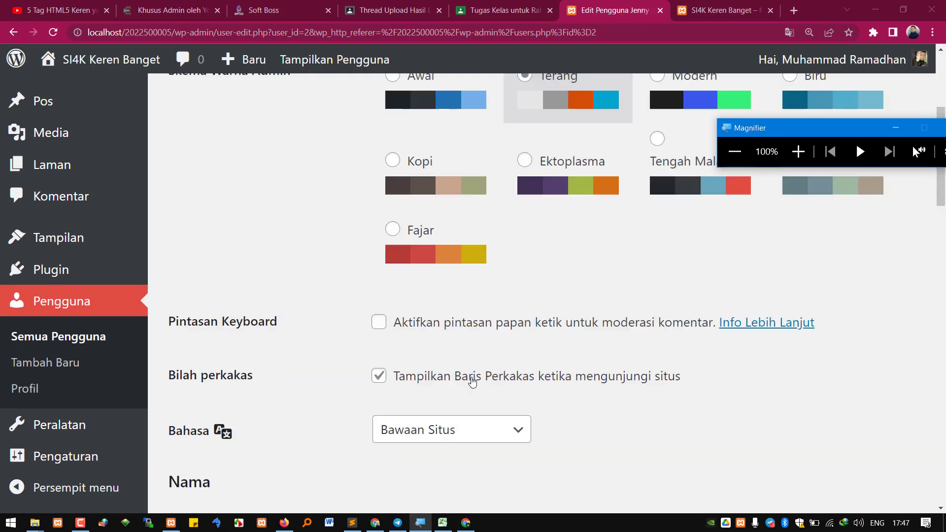
scroll(472, 382, "down", 5)
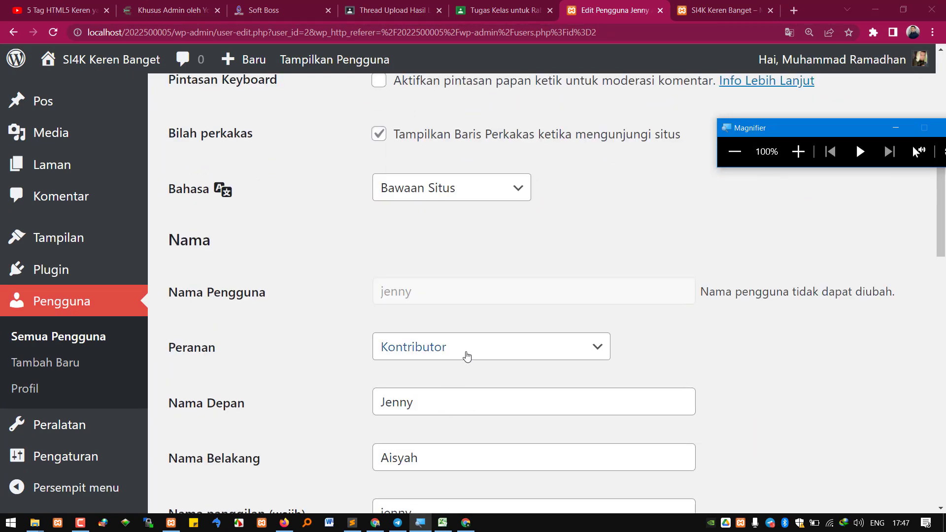
In the author's window, reload Dasbor and start a new post via Pos > Tambah Baru
mouse_move(377, 525)
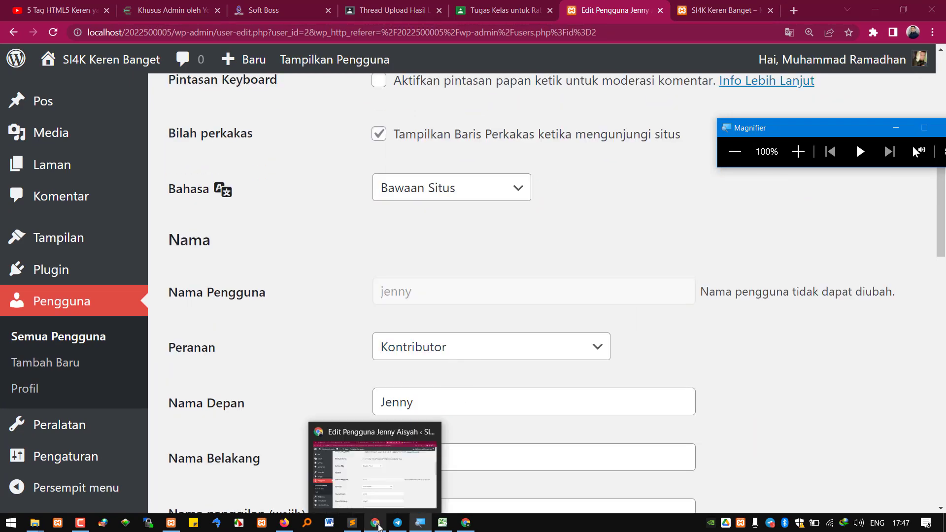
left_click(466, 522)
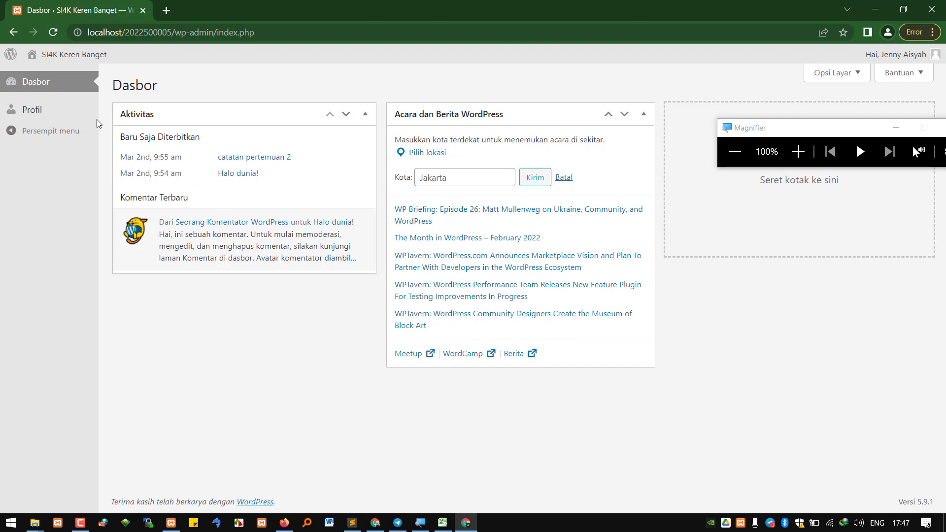
left_click(53, 32)
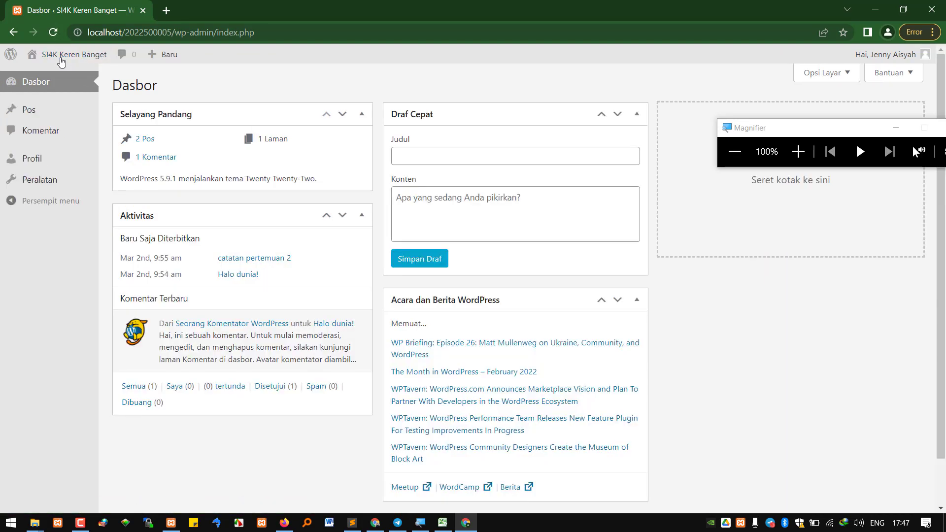
left_click(41, 110)
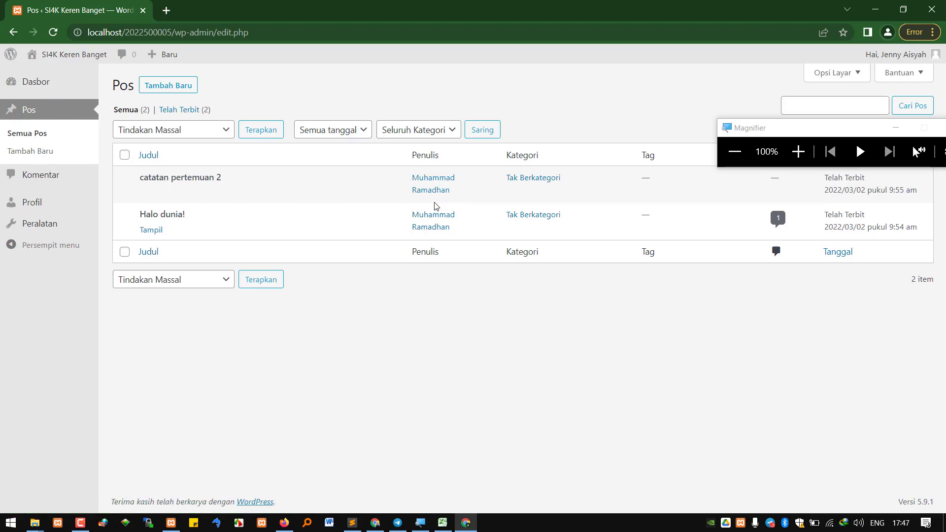
left_click(175, 90)
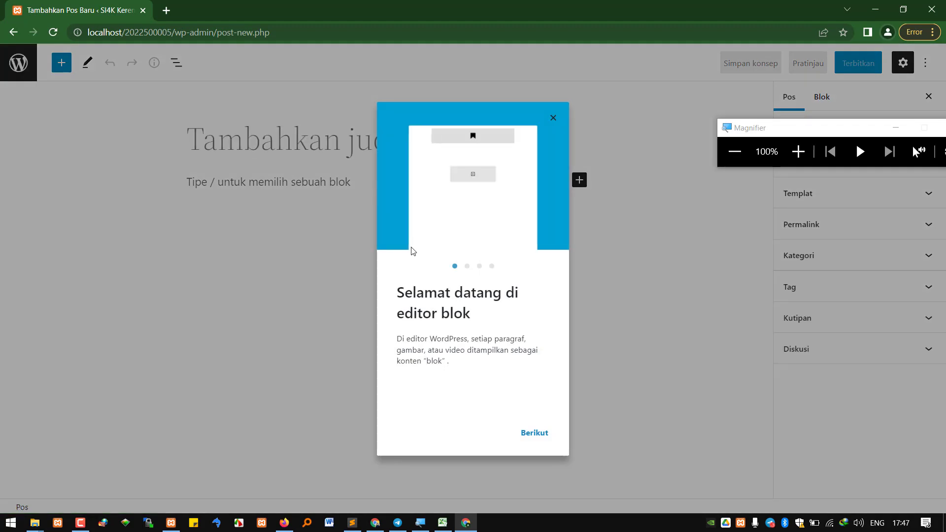
Write post 'pertemuan 3' with body 'asdadsas' and submit it for review
left_click(553, 118)
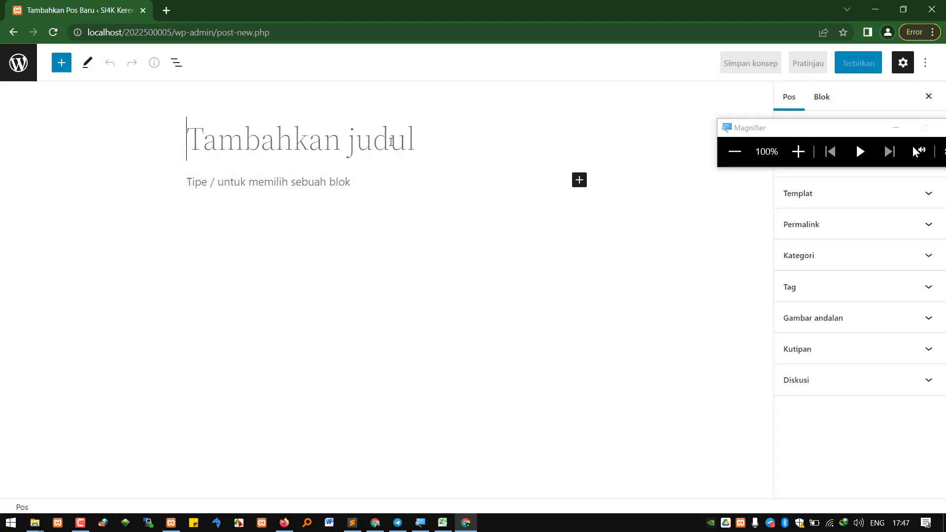
type("pertemuan 3")
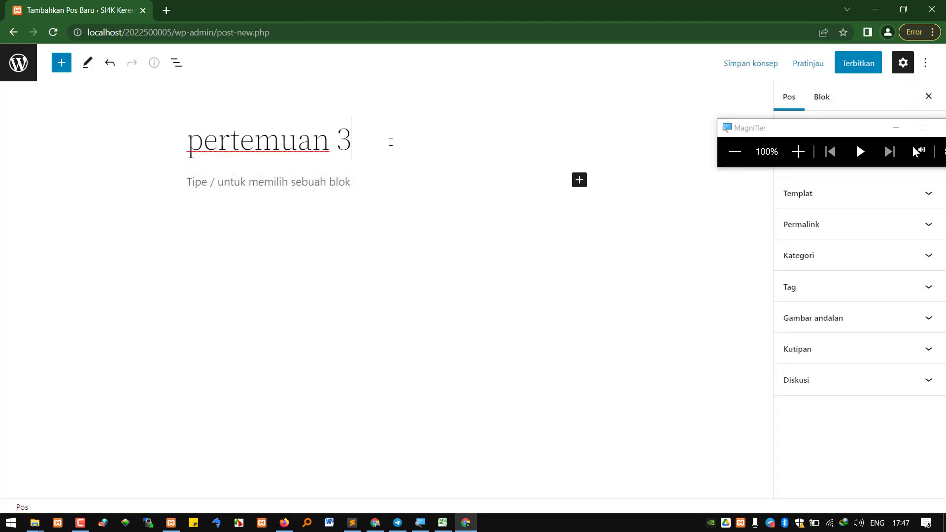
key("Return")
type("asdadsas")
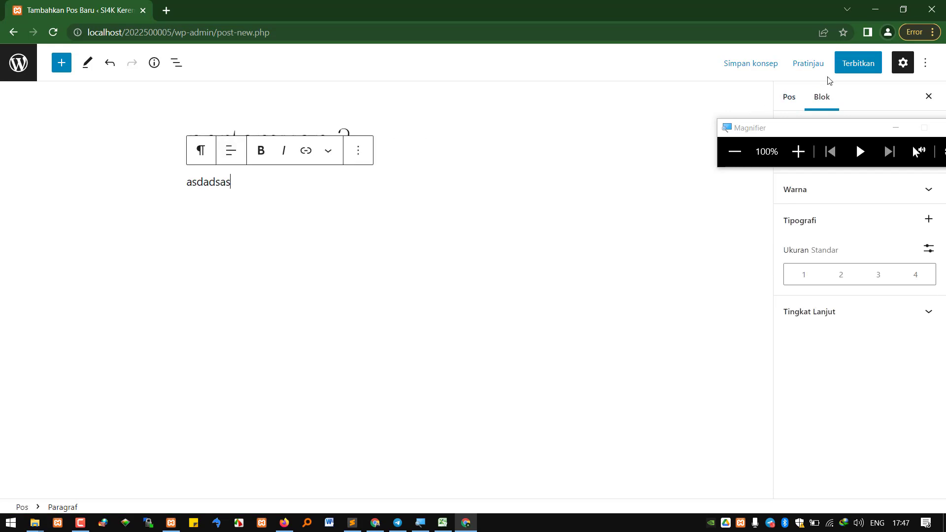
left_click(847, 71)
left_click(849, 68)
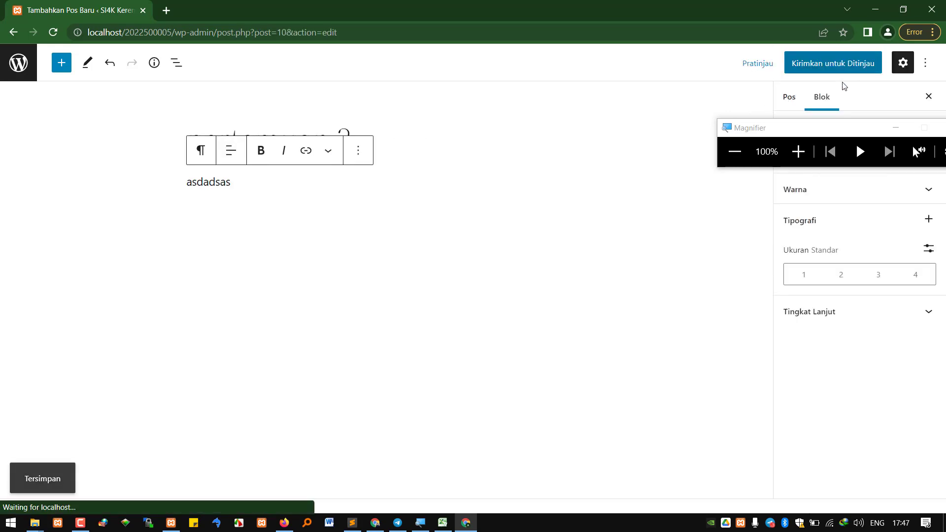
List all three posts under Semua Pos to confirm 'pertemuan 3' is Tertunda
left_click(18, 63)
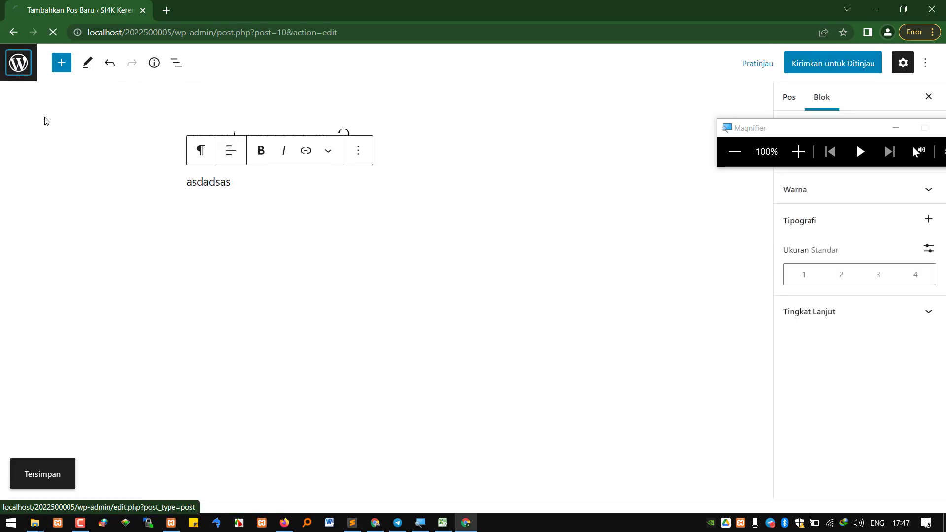
left_click(40, 134)
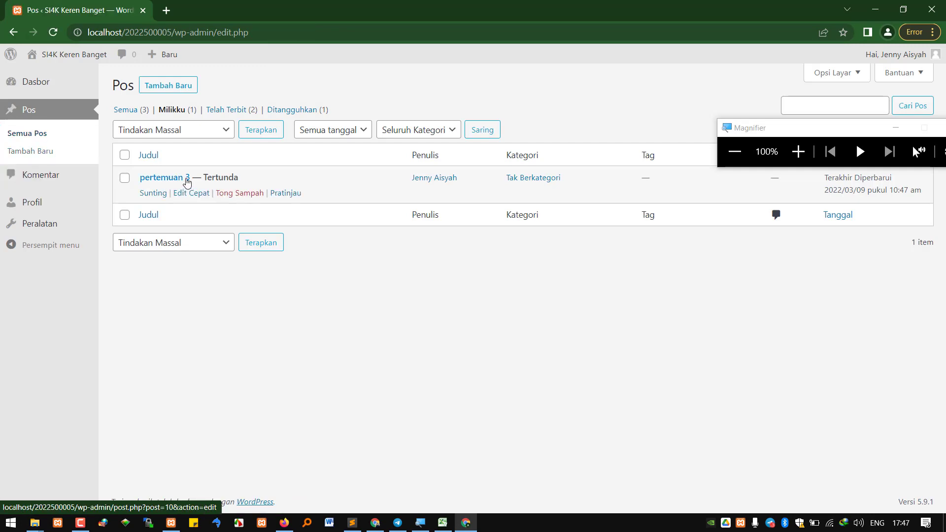
left_click(125, 110)
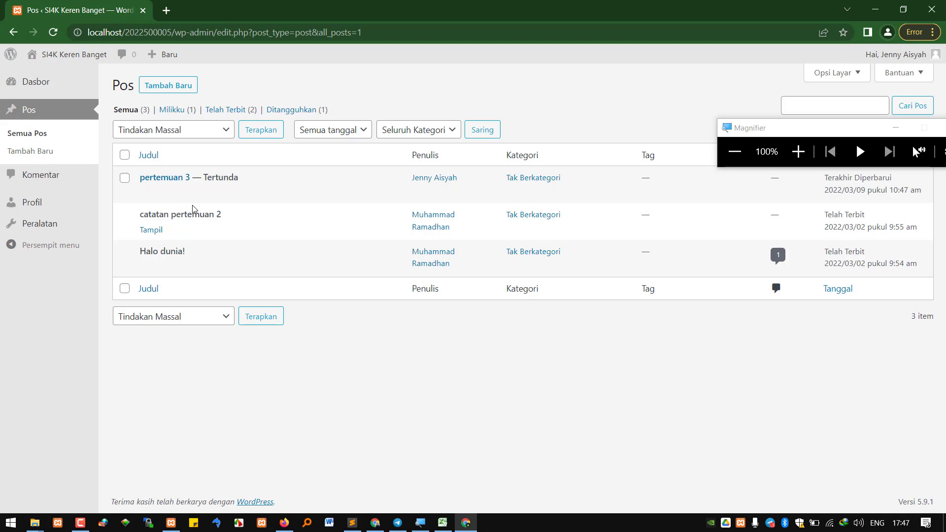
mouse_move(190, 201)
mouse_move(160, 231)
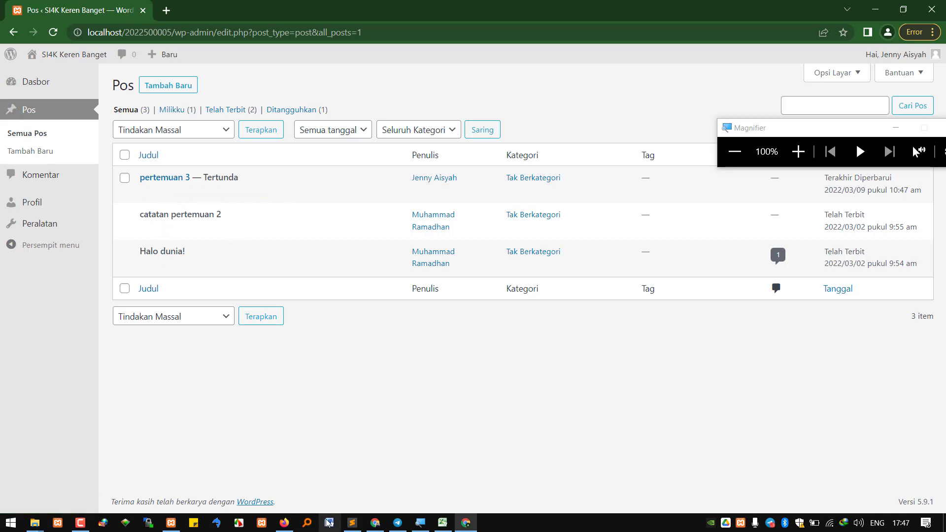
left_click(375, 523)
Reload the site front page to check its posts, then return to Edit Pengguna
left_click(722, 9)
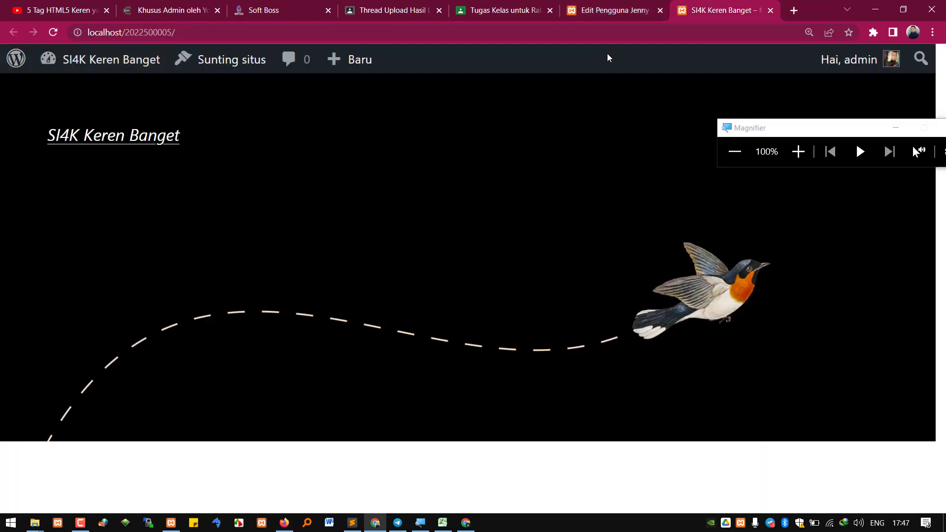
left_click(54, 32)
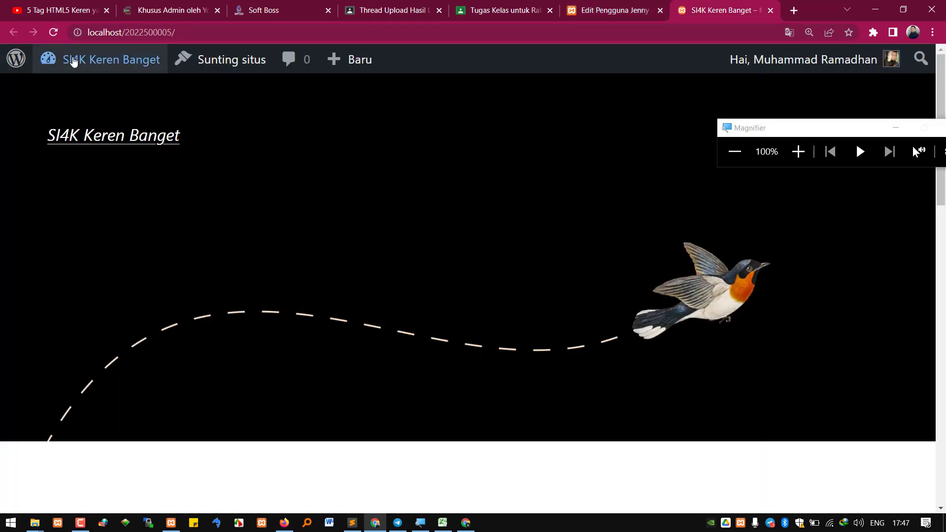
scroll(209, 245, "down", 7)
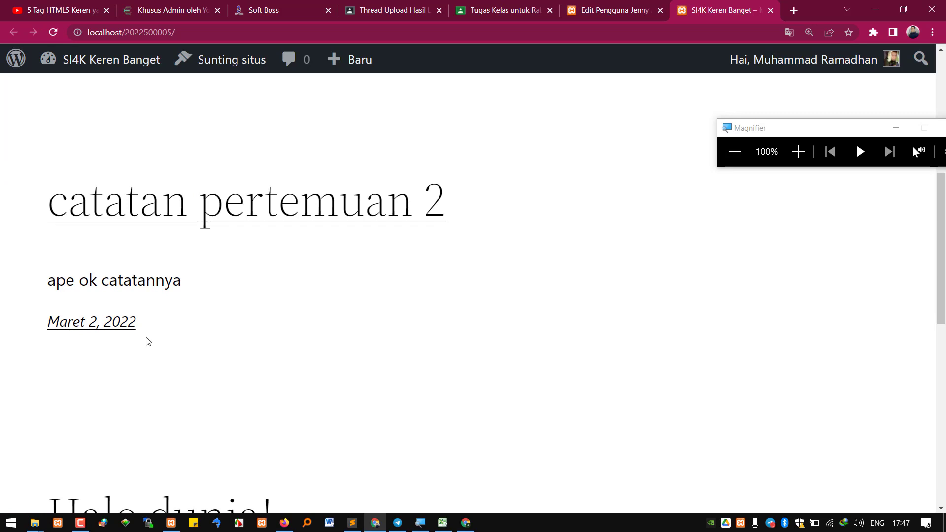
left_click(601, 8)
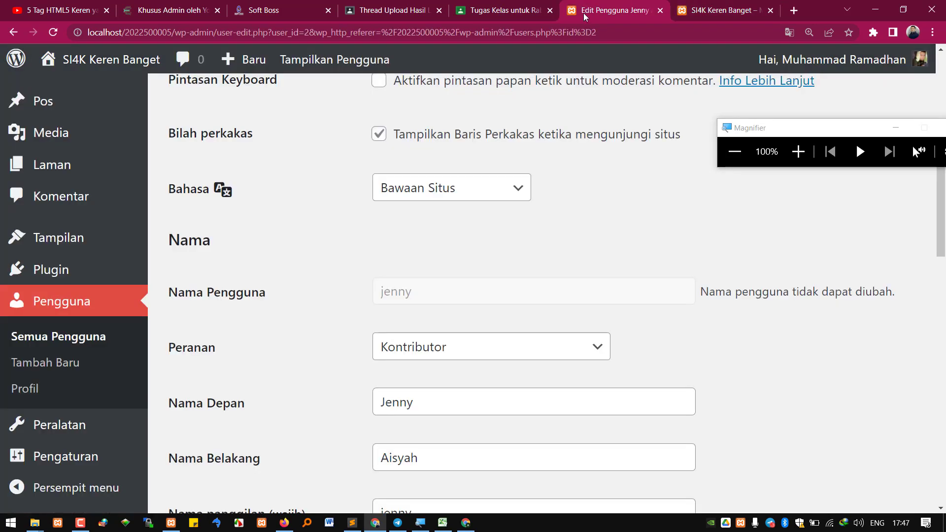
scroll(92, 239, "up", 5)
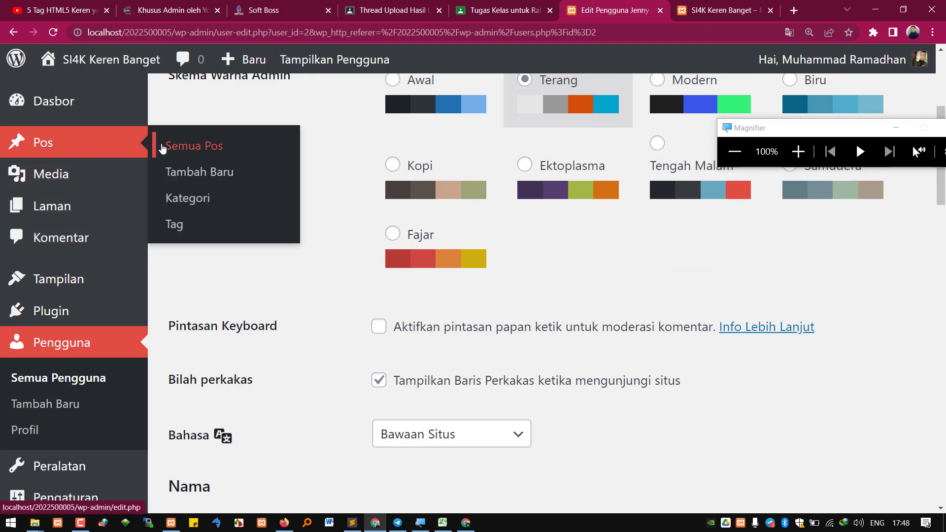
Open the pending post 'pertemuan 3' from Semua Pos for editing
left_click(164, 148)
mouse_move(232, 270)
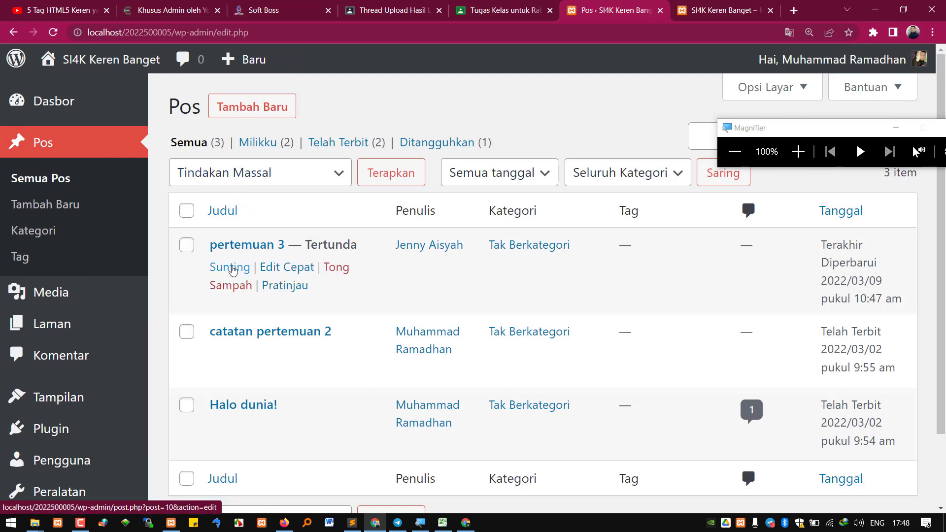
left_click(232, 269)
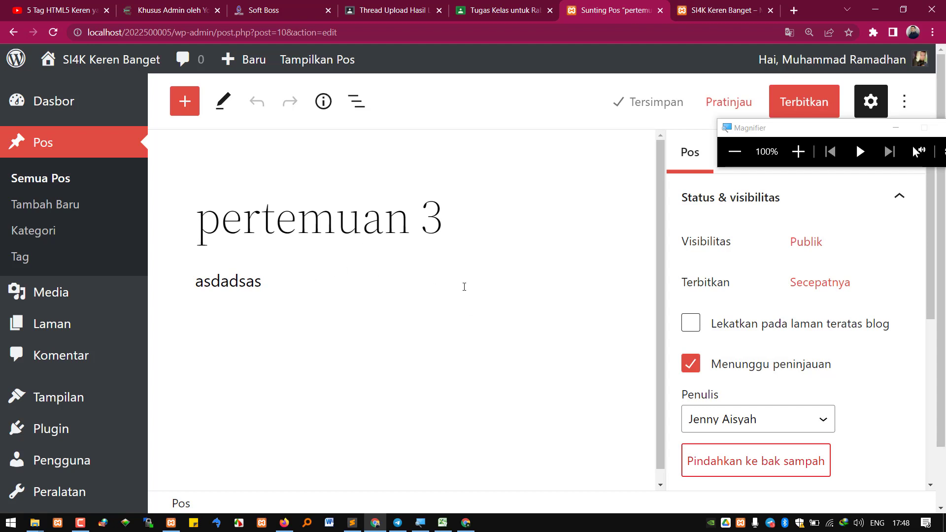
Replace the post's paragraph with 'ape wo yang ka ketik?'
left_click(229, 276)
double_click(229, 276)
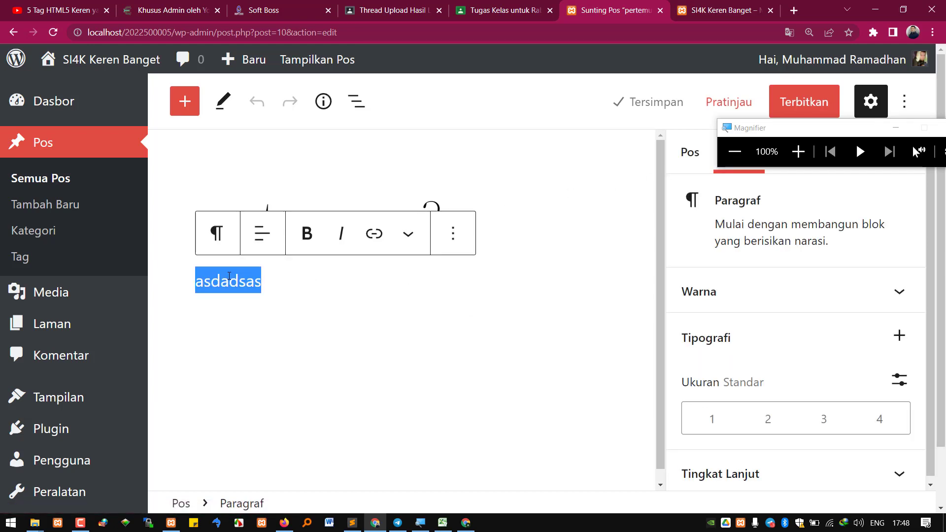
type("ape wo yang ")
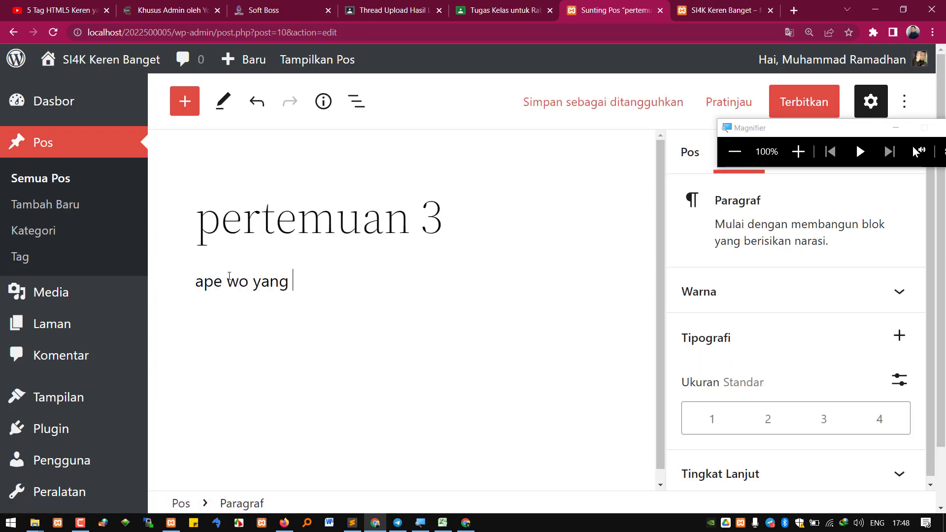
type("ka katik")
key("BackSpace")
type("etik?")
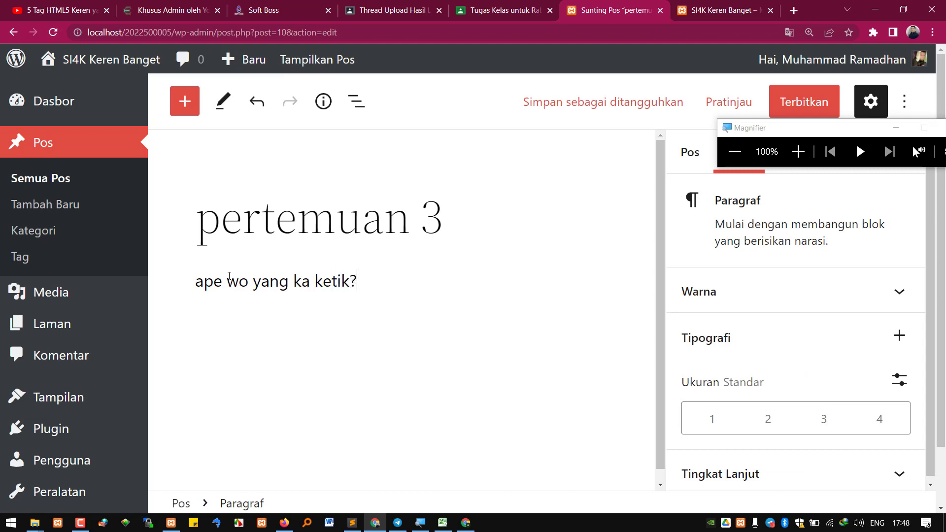
Publish 'pertemuan 3' with the Terbitkan button
left_click(776, 104)
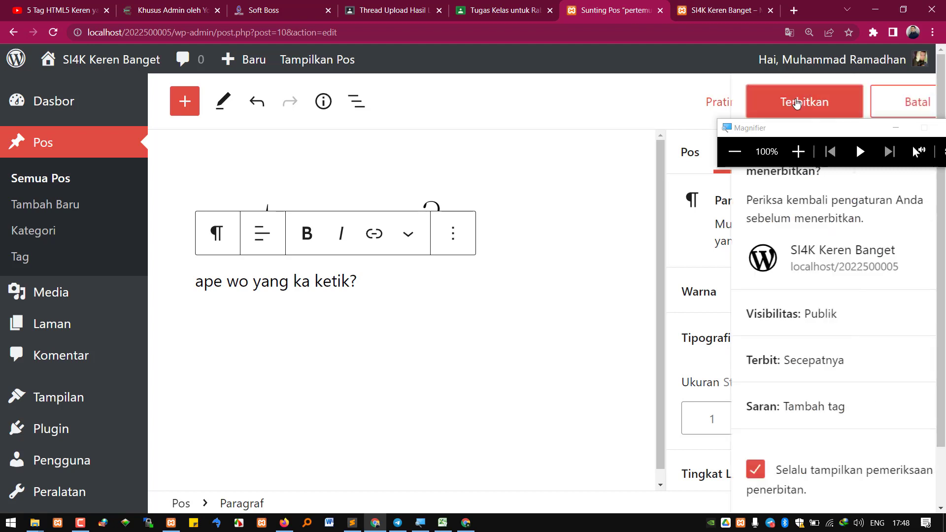
left_click(765, 105)
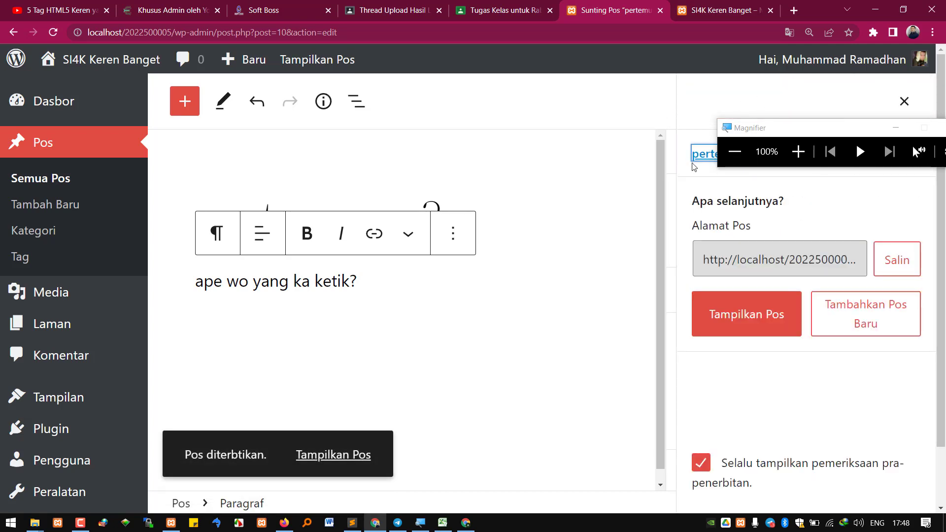
left_click(736, 3)
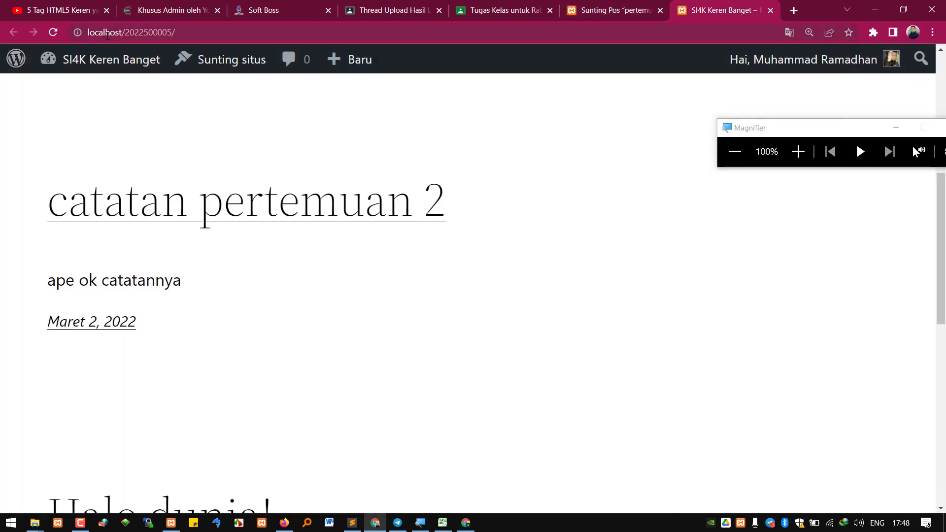
Reload the front page to see 'pertemuan 3', then return to the author's window
left_click(51, 32)
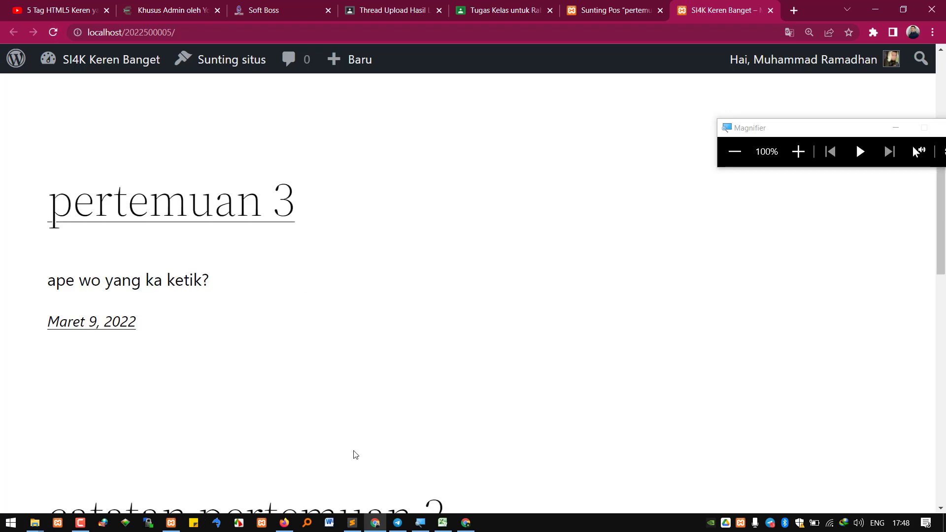
left_click(466, 522)
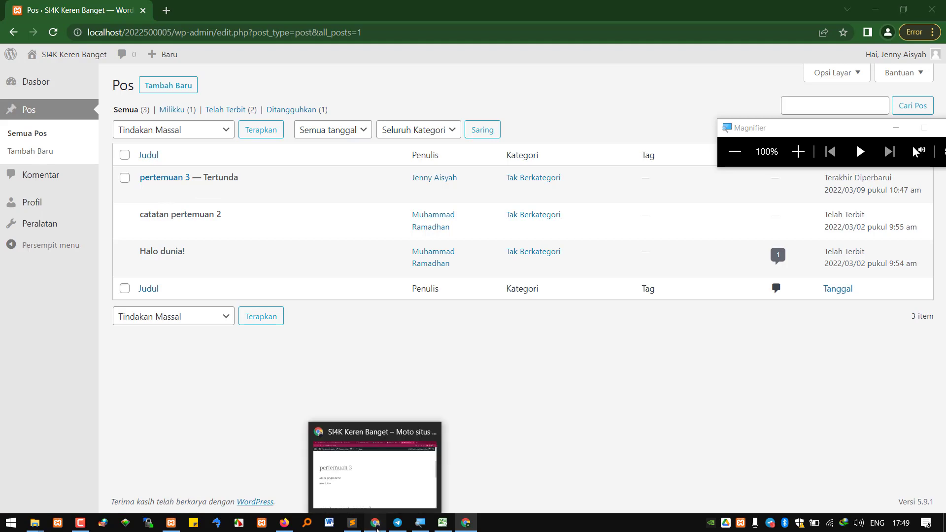
Check the admin's post editor, then open Komentar in the author's window
left_click(375, 522)
left_click(590, 13)
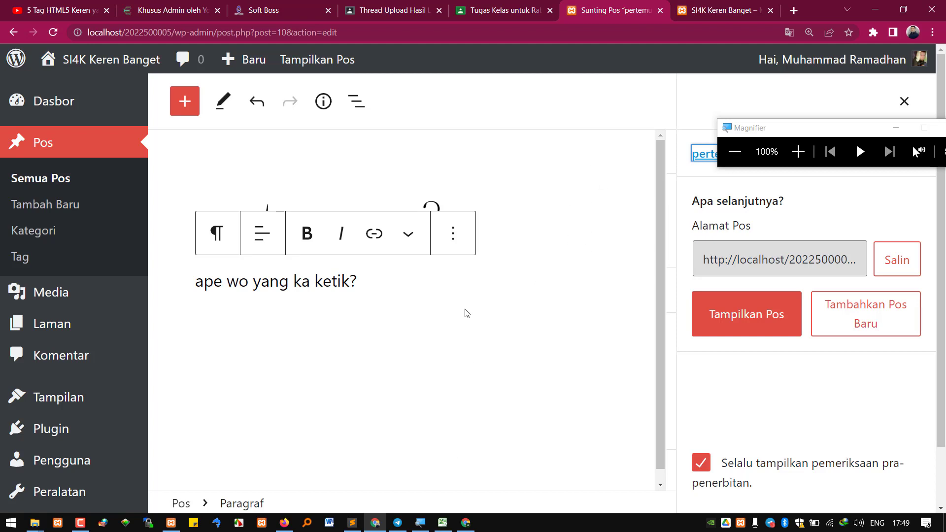
left_click(466, 523)
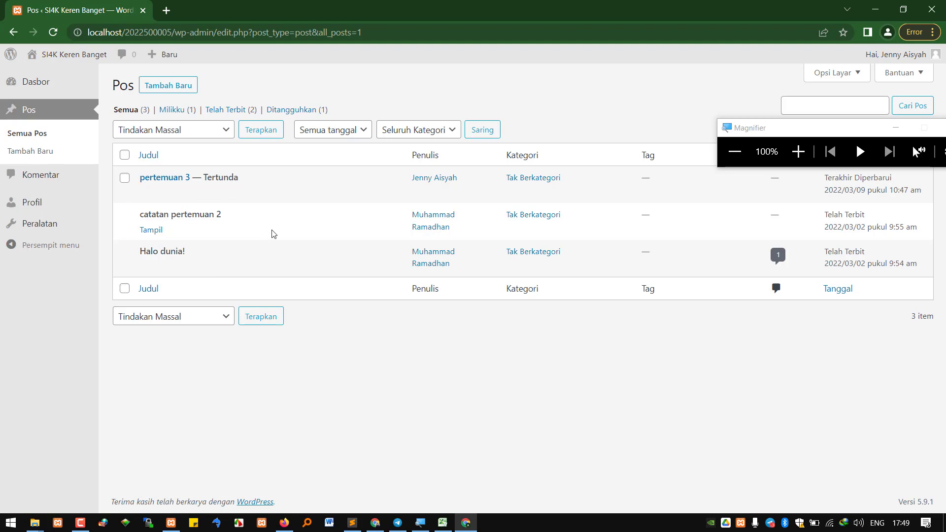
left_click(52, 178)
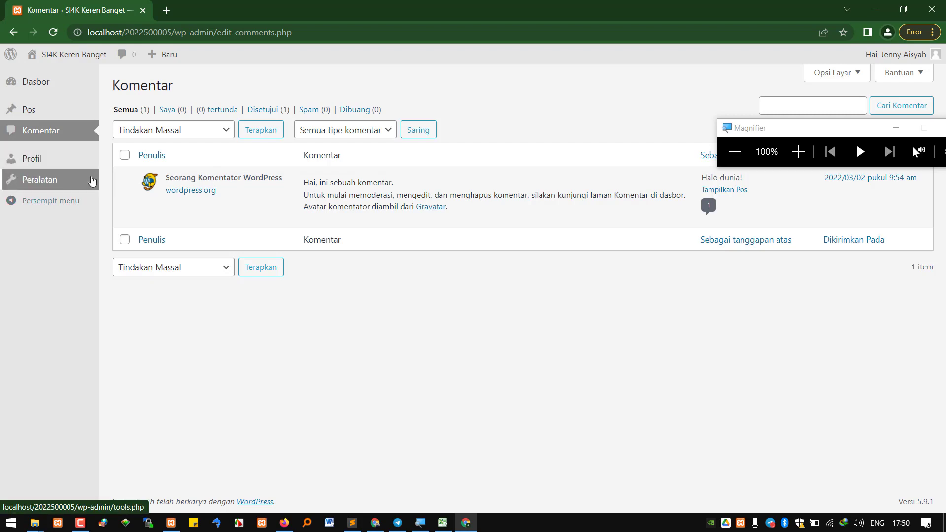
Glance at the published post on the site, then return to the post editor
mouse_move(375, 523)
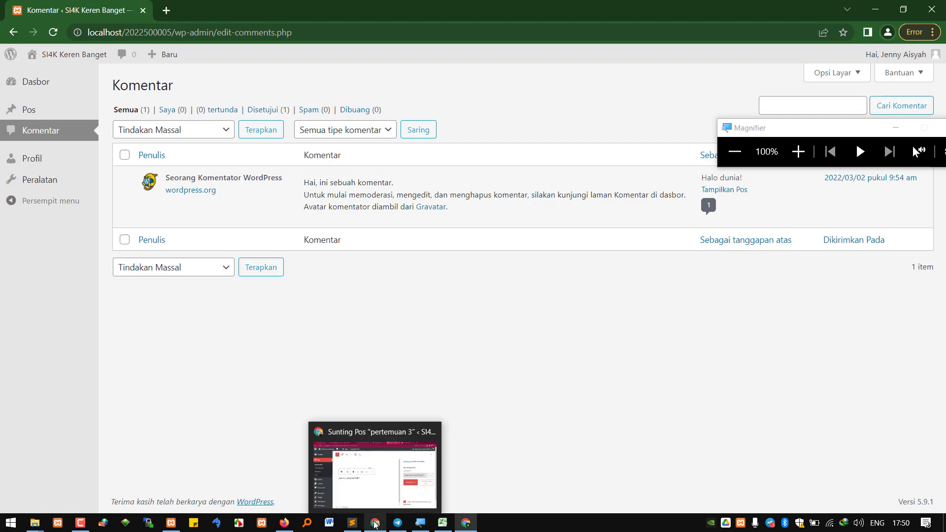
left_click(365, 433)
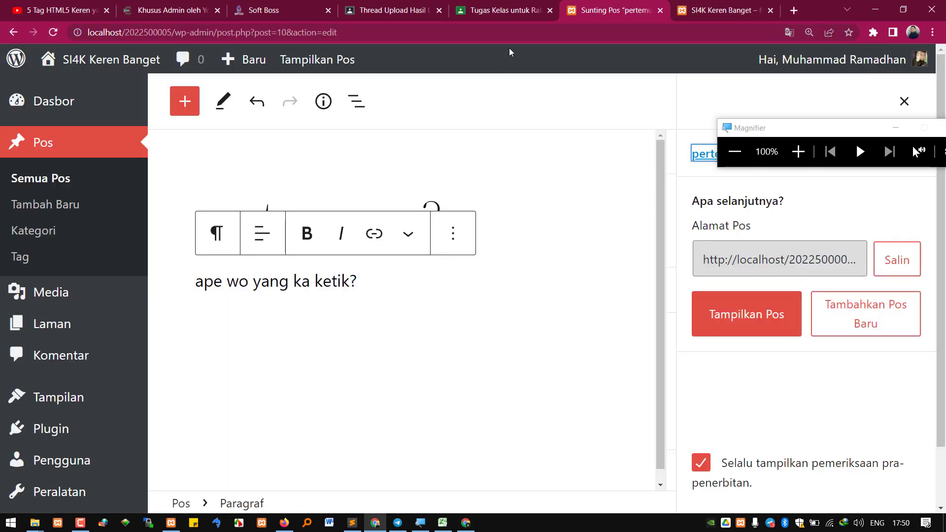
left_click(687, 4)
left_click(618, 4)
Change the contributor user's role to Penulis, save it, and switch to that user's window
mouse_move(78, 453)
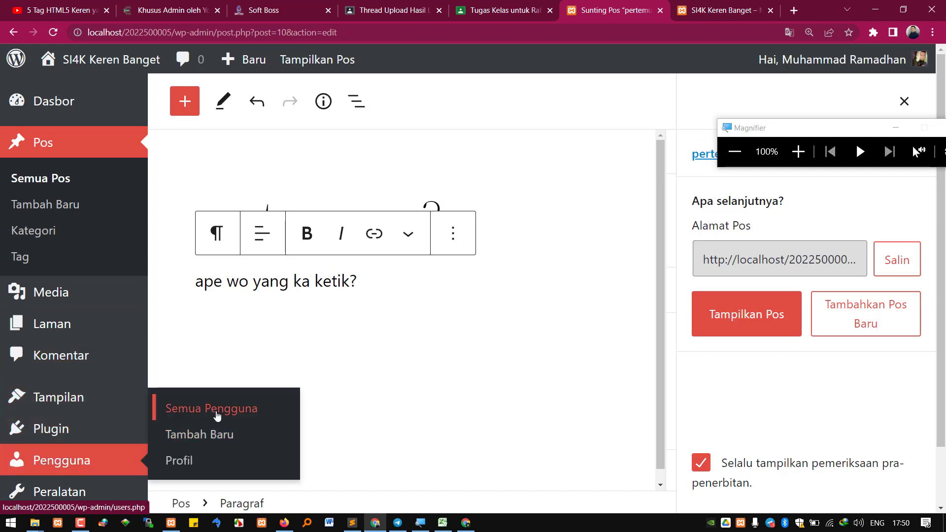
left_click(211, 411)
left_click(290, 314)
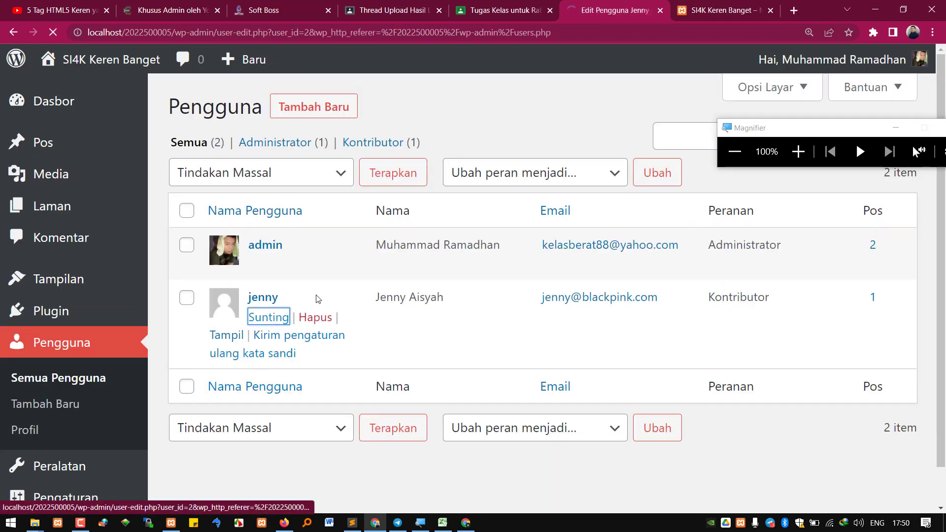
scroll(464, 317, "down", 5)
left_click(437, 463)
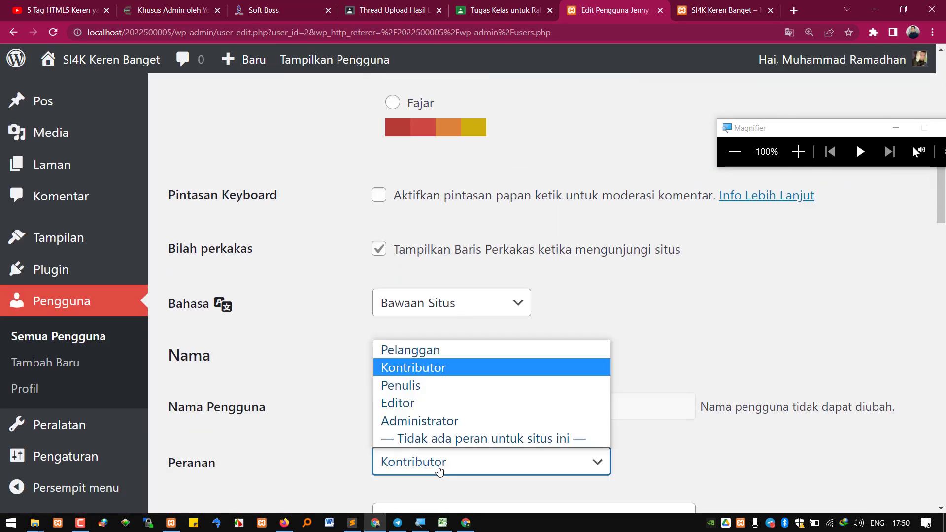
left_click(451, 394)
scroll(331, 437, "down", 10)
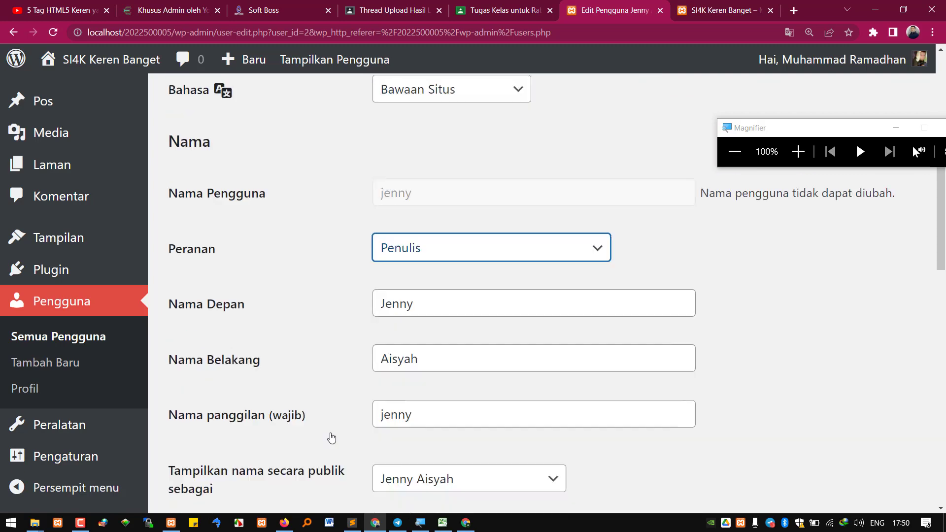
scroll(283, 458, "down", 10)
left_click(252, 471)
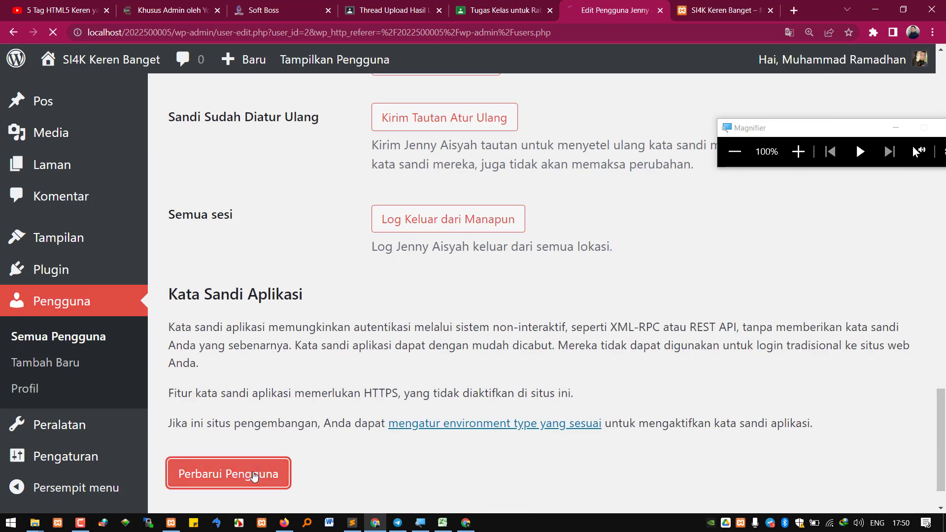
left_click(466, 509)
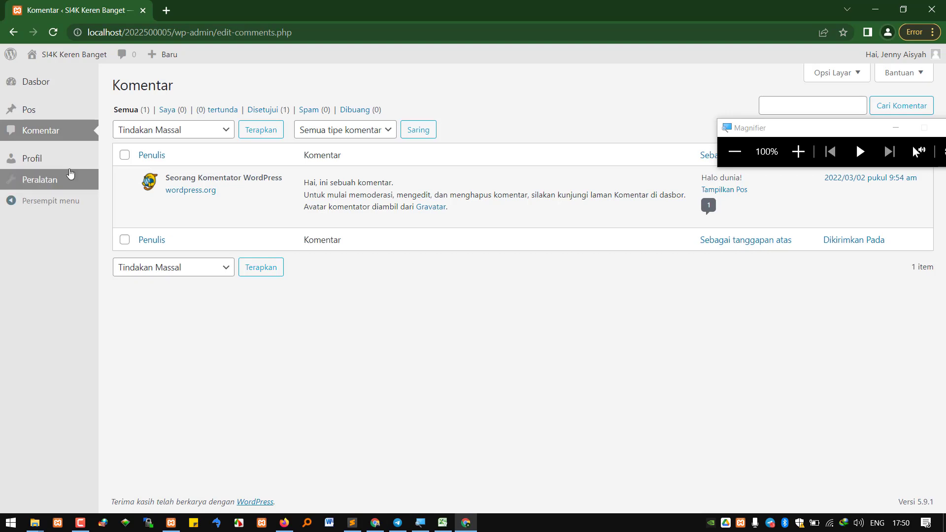
Reload the admin to pick up the new permissions and start a new post
left_click(54, 34)
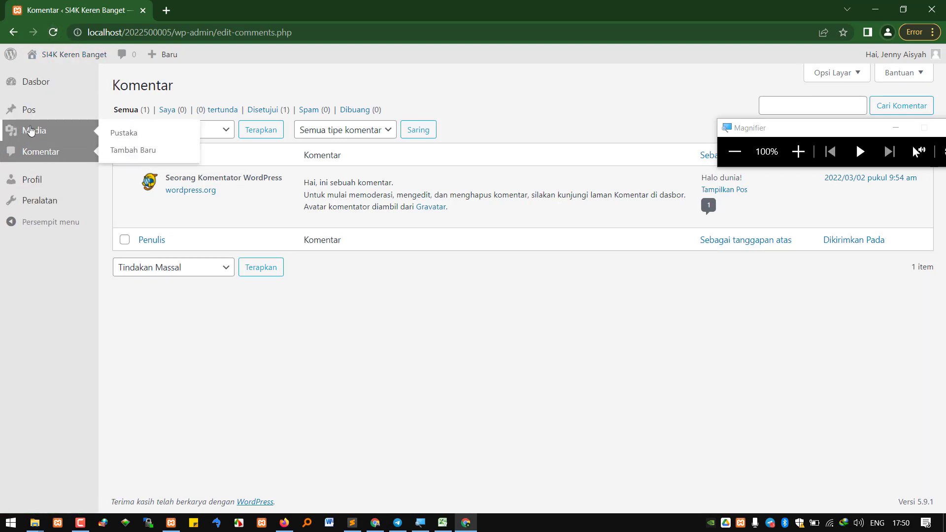
mouse_move(26, 118)
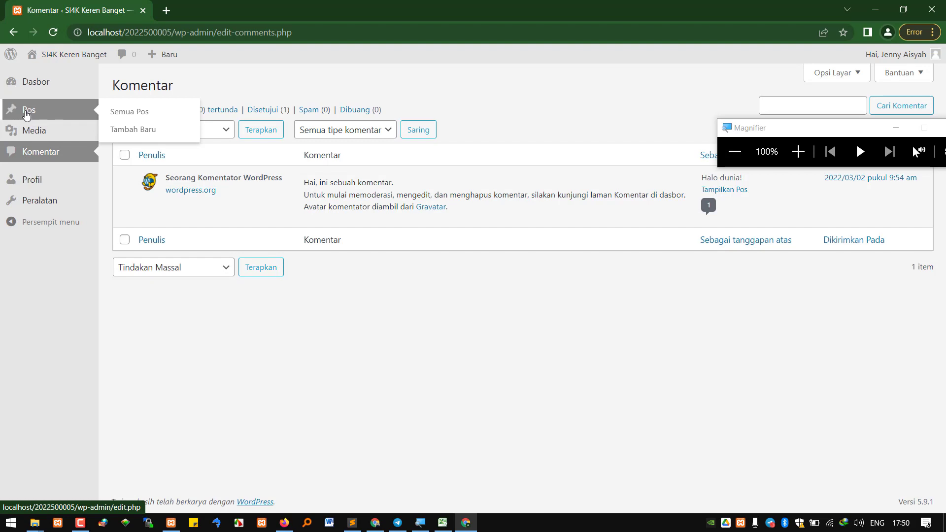
left_click(28, 111)
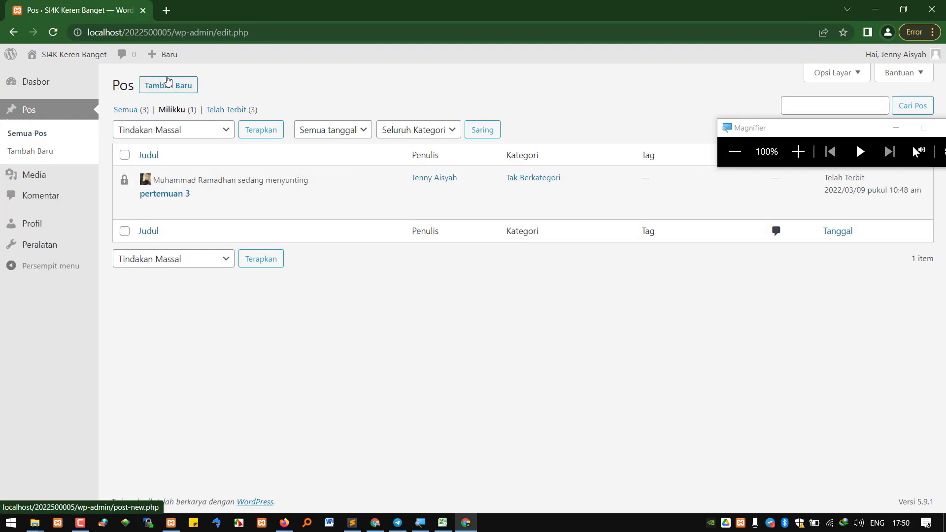
left_click(168, 88)
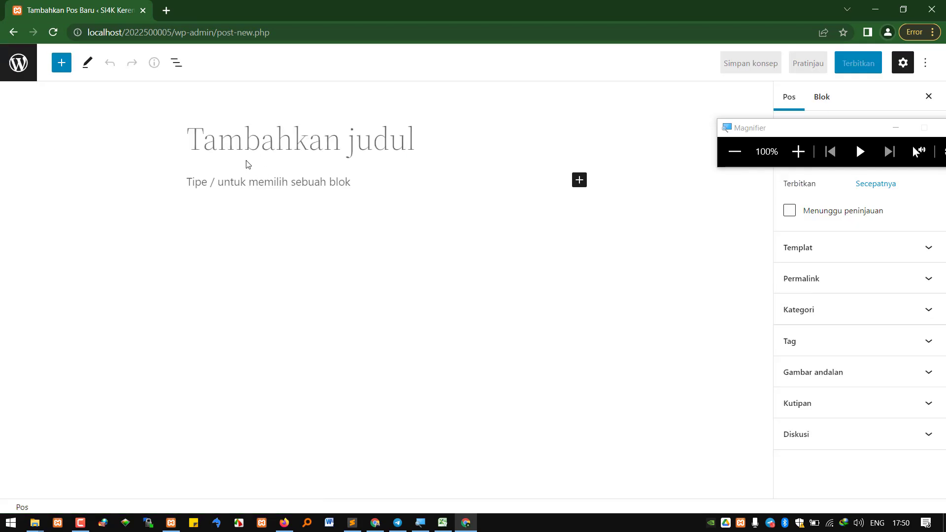
Title the post 'pertemuan 4', add body 'dsad adsadsas daa', and publish it
type("pertemuan 4")
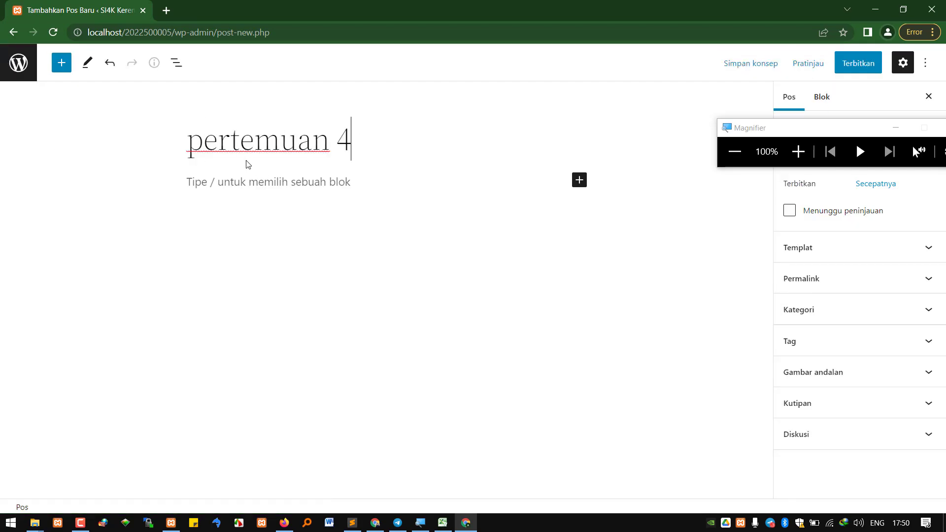
left_click(260, 181)
type("dsad adsadsas daa")
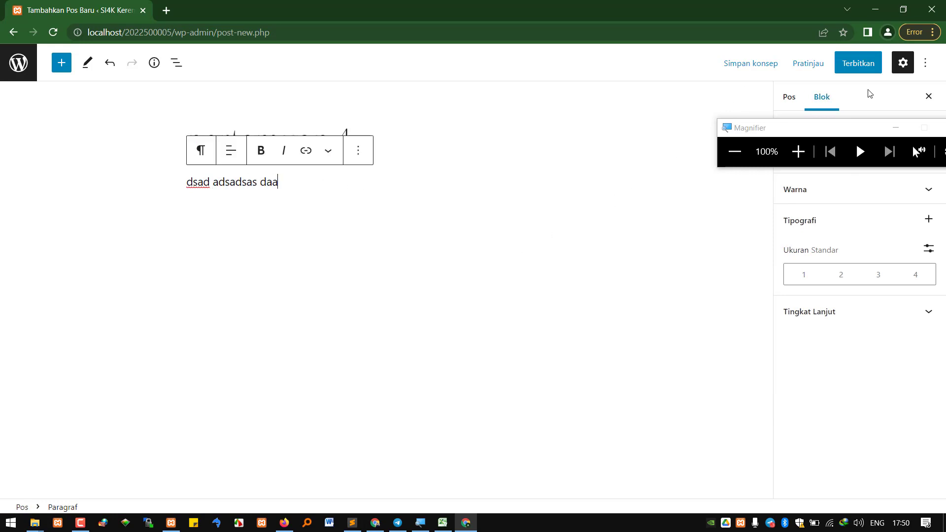
left_click(858, 63)
left_click(834, 63)
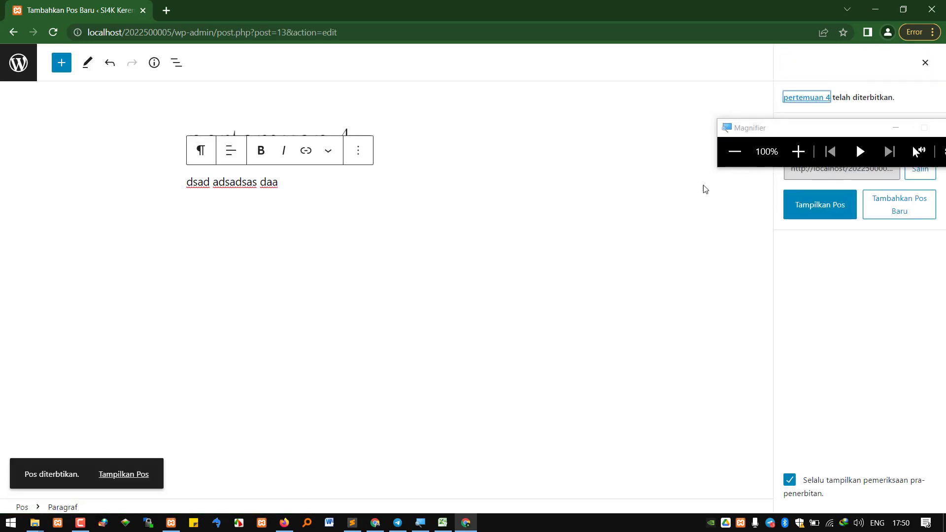
Open the public site in a new tab and scroll through 'pertemuan 4' and 'pertemuan 3'
left_click(19, 63)
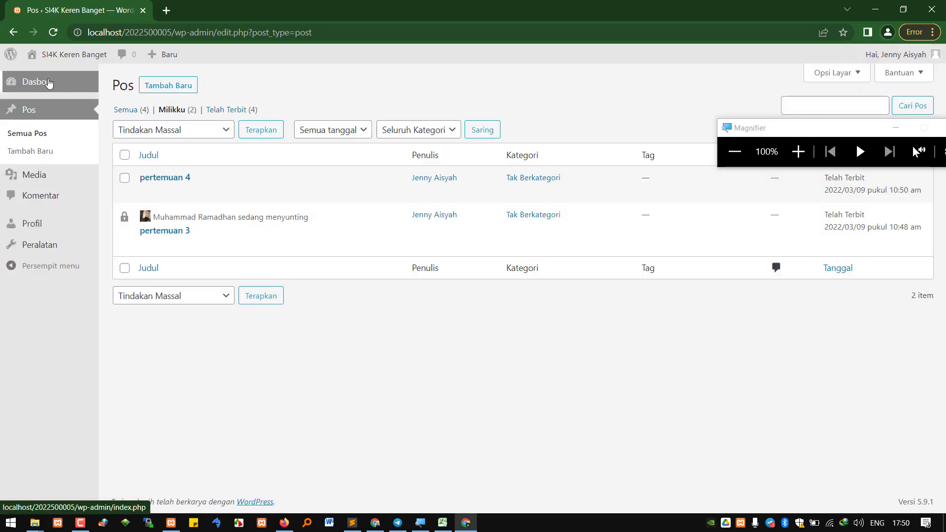
mouse_move(64, 56)
middle_click(66, 78)
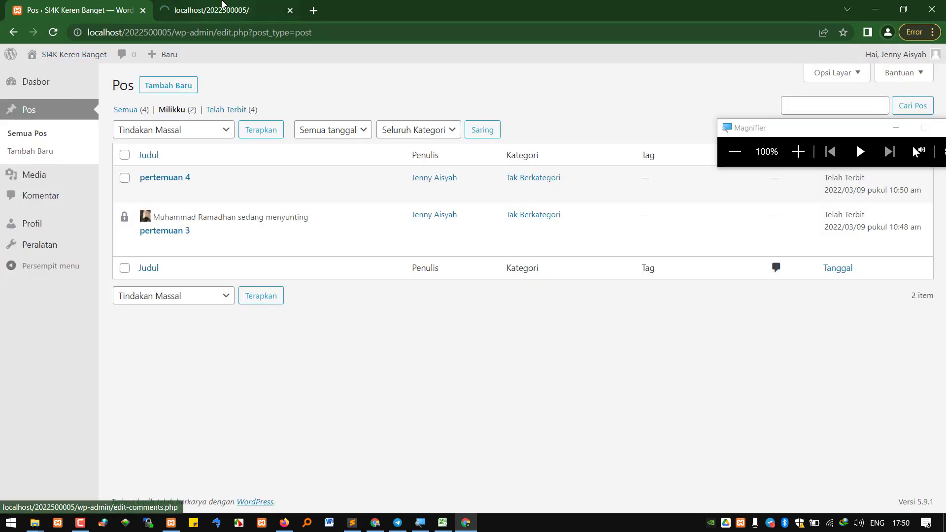
left_click(225, 6)
scroll(329, 416, "down", 1)
scroll(254, 339, "down", 5)
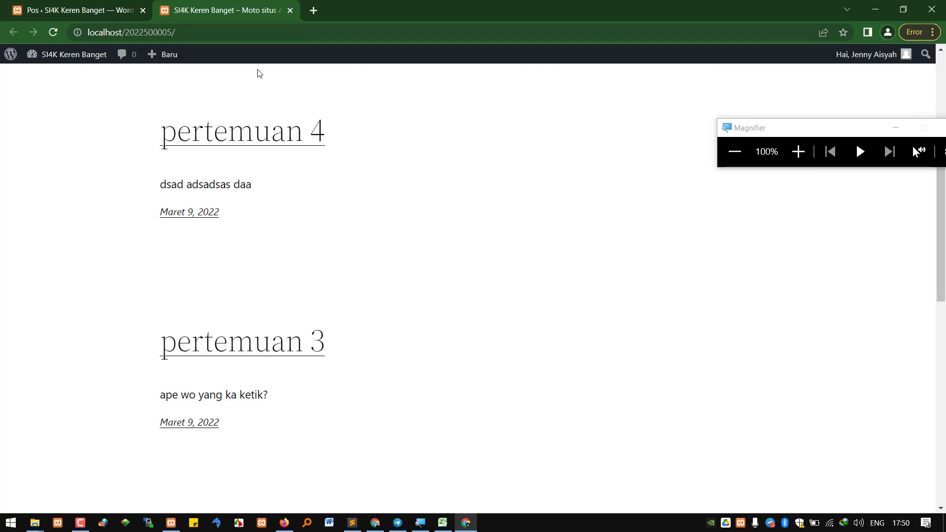
Return to the admin posts list and magnify the screen to about 200%
left_click(111, 10)
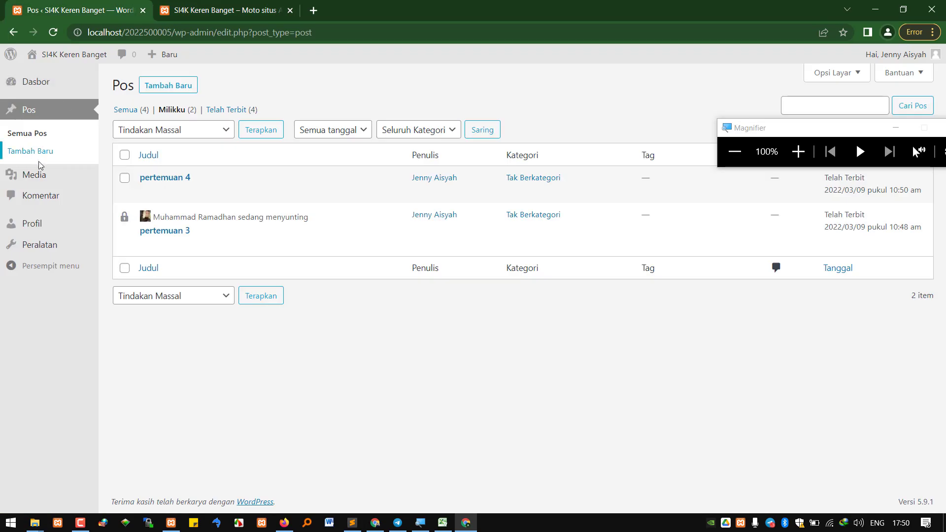
mouse_move(60, 176)
left_click(798, 151)
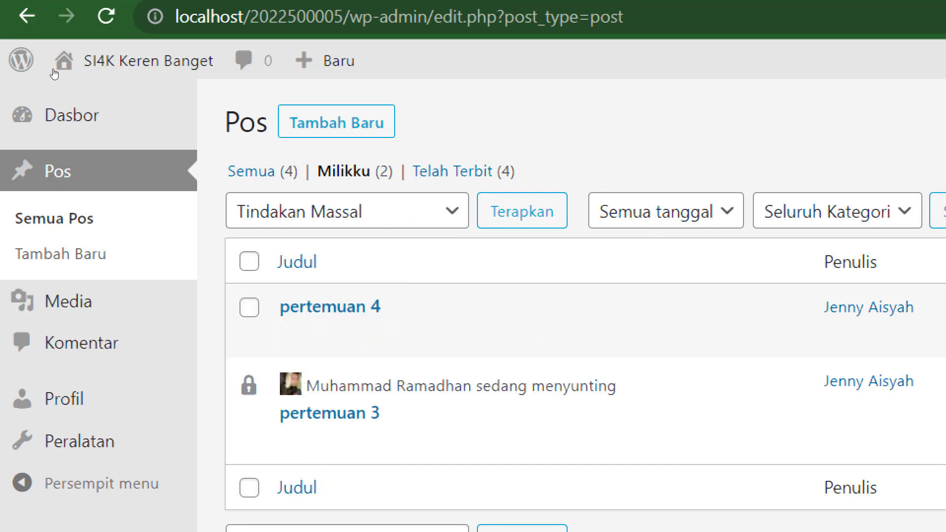
Open the empty Peralatan page, select its heading, and reset magnification to 100%
mouse_move(86, 55)
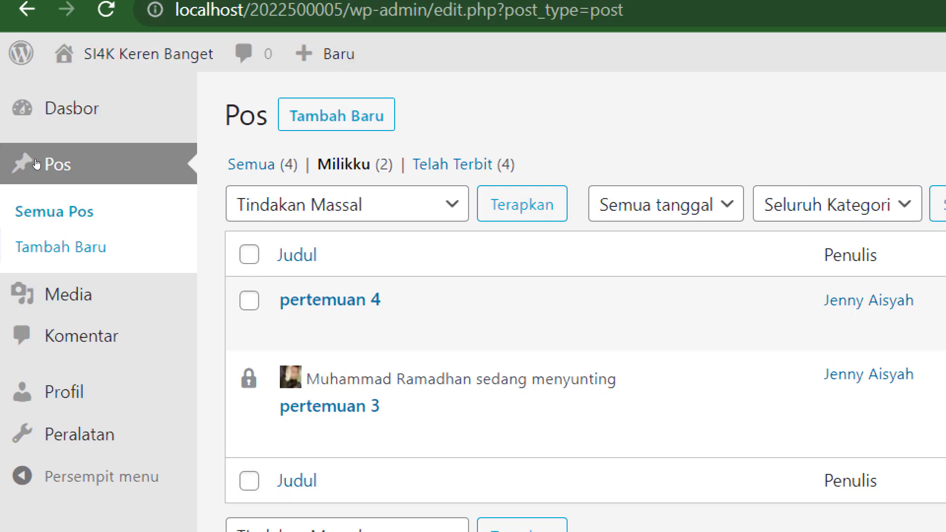
left_click(49, 433)
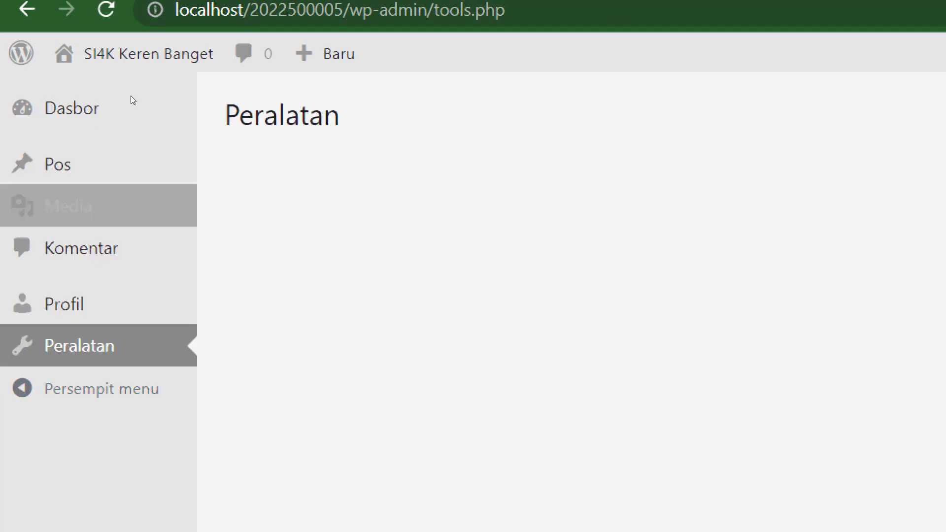
left_click_drag(115, 75, 340, 118)
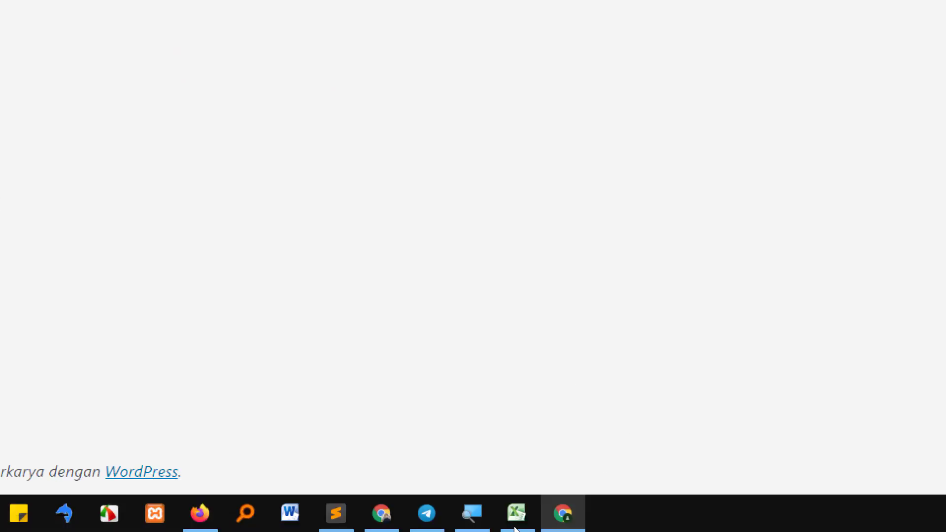
left_click(472, 514)
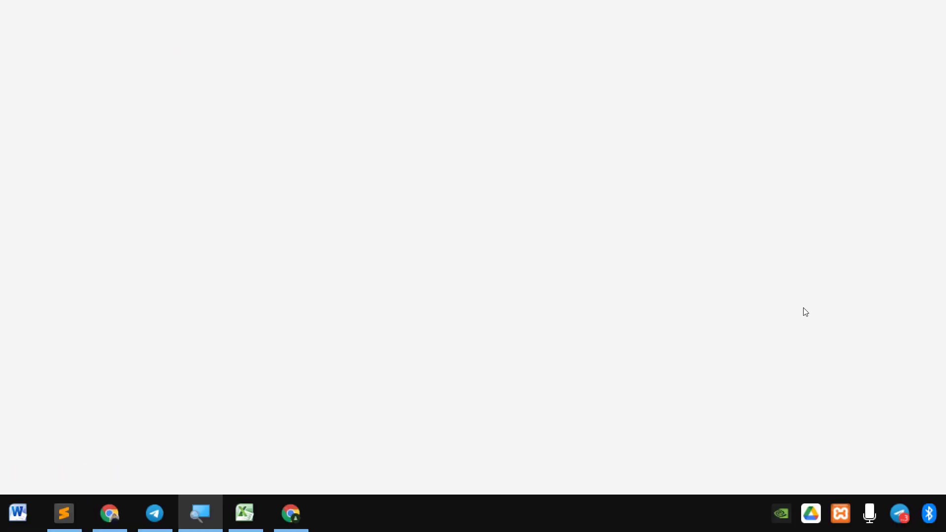
left_click(627, 127)
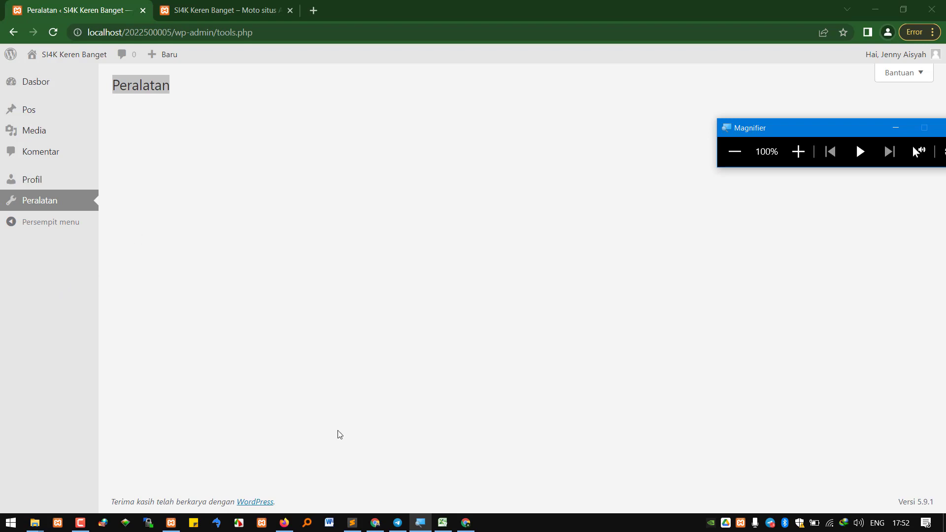
In the administrator's window, check the Classroom course outline PDF, then open the all-users list
left_click(375, 523)
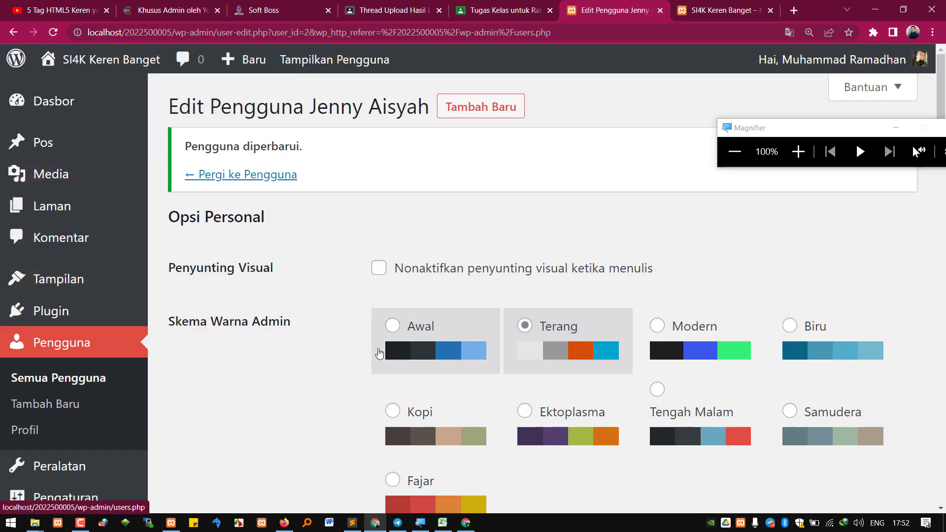
left_click(511, 6)
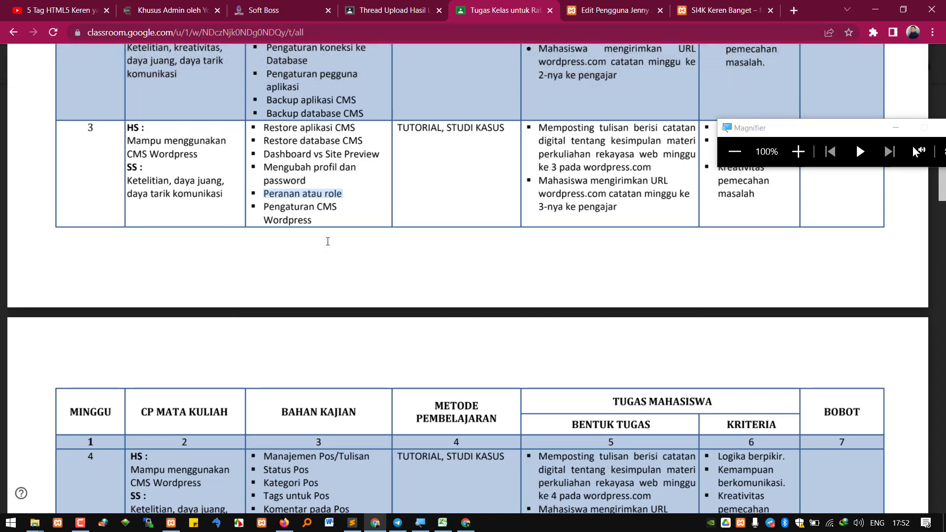
left_click(611, 10)
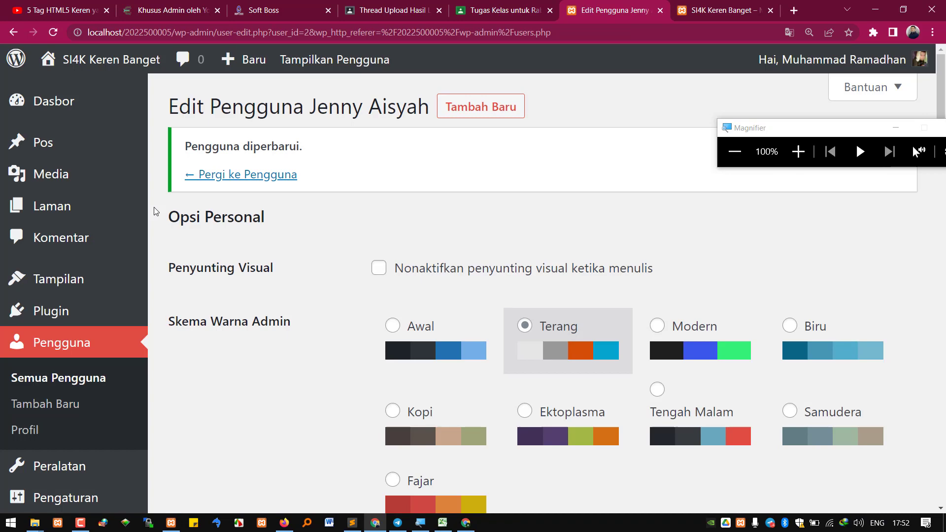
left_click(81, 375)
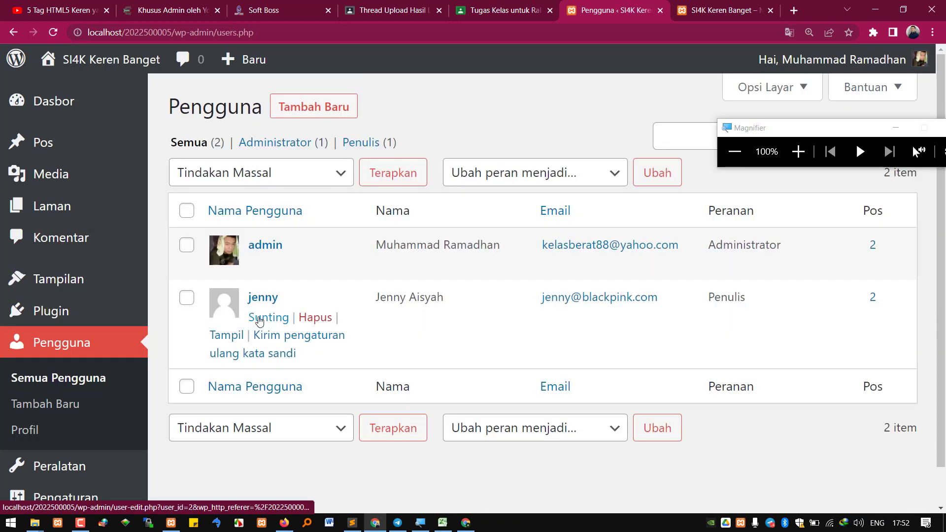
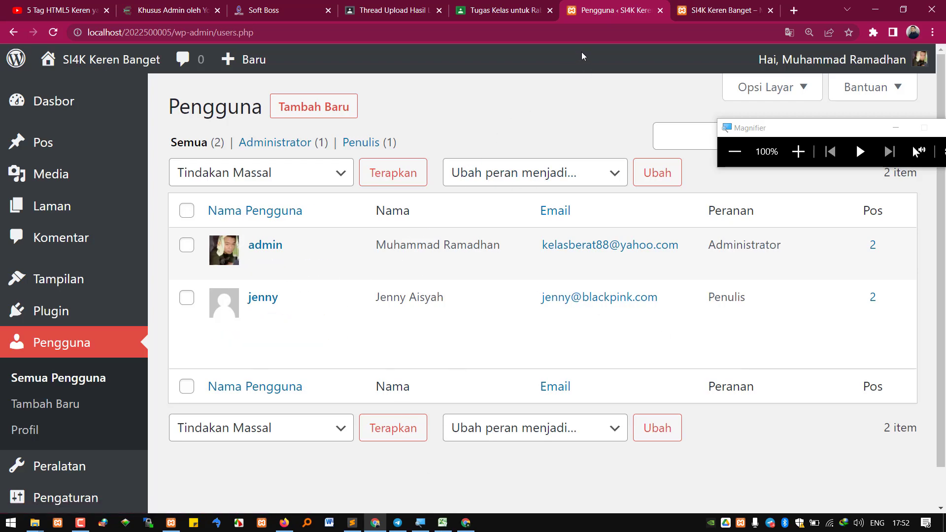
Highlight the 'Peranan atau role' and 'Pengaturan CMS Wordpress' topics in the course plan PDF's week 3 row
left_click(537, 9)
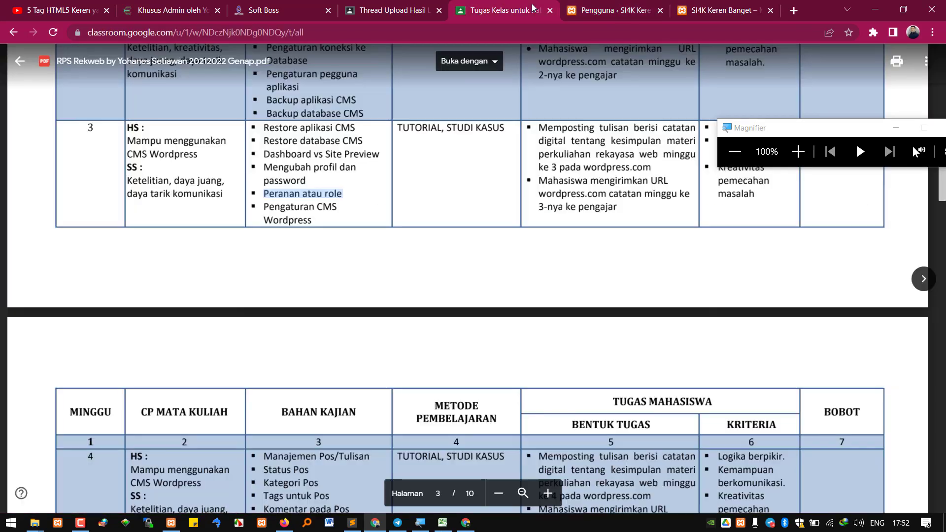
left_click(264, 209)
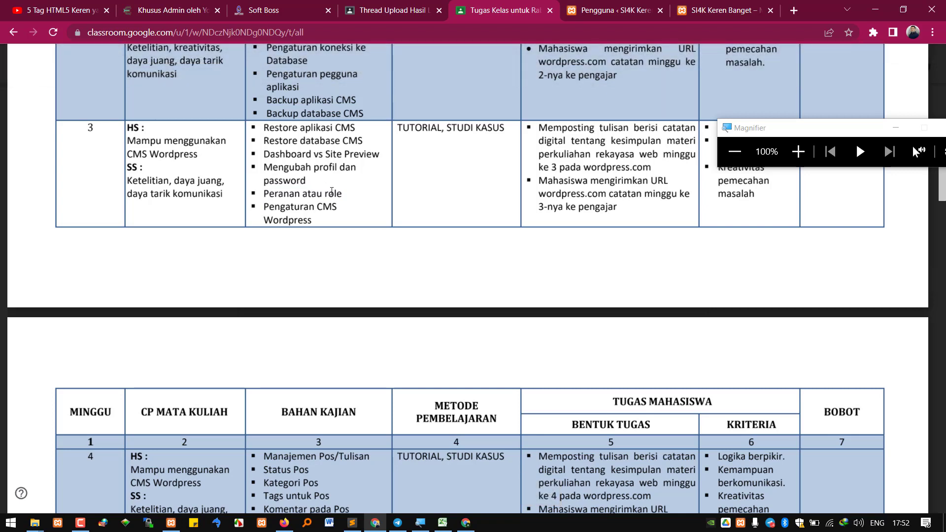
left_click_drag(343, 193, 269, 193)
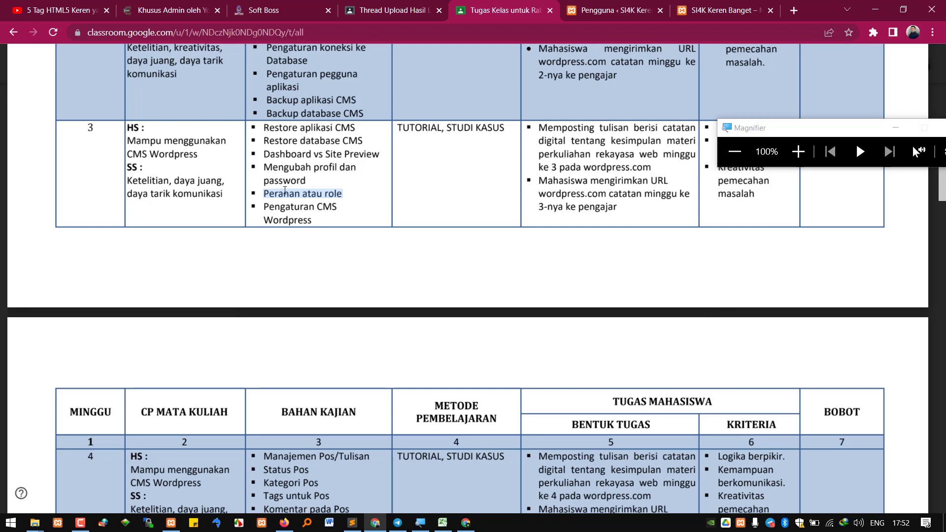
left_click(270, 208)
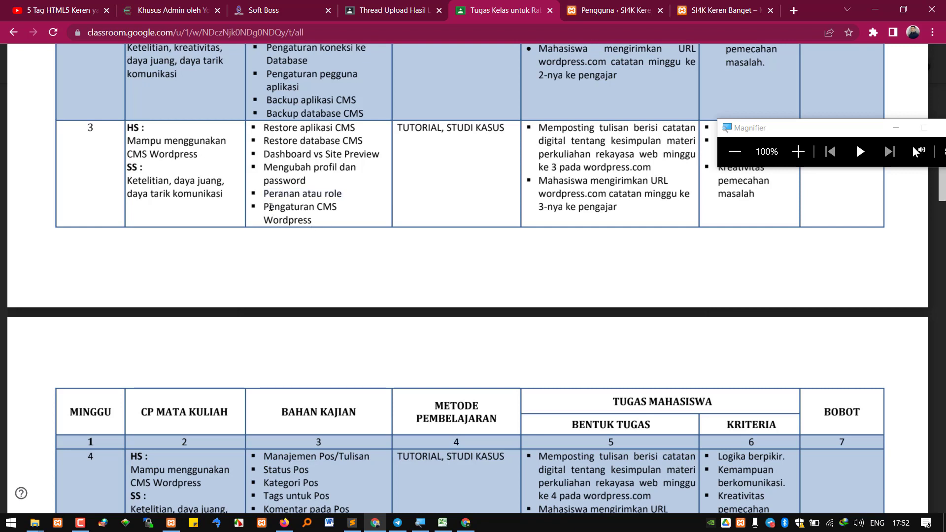
left_click_drag(265, 204, 305, 219)
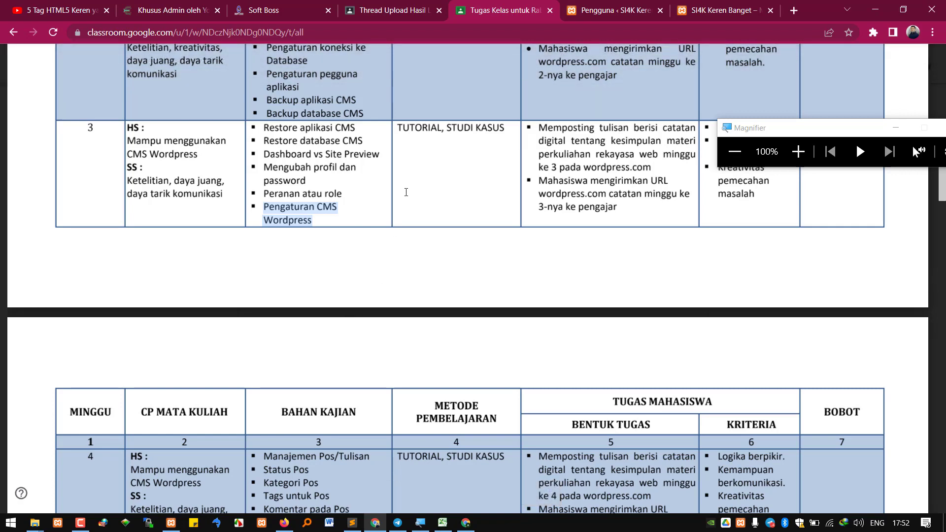
Glance at the local site's front page, then open Pengaturan Umum from the admin sidebar
left_click(717, 9)
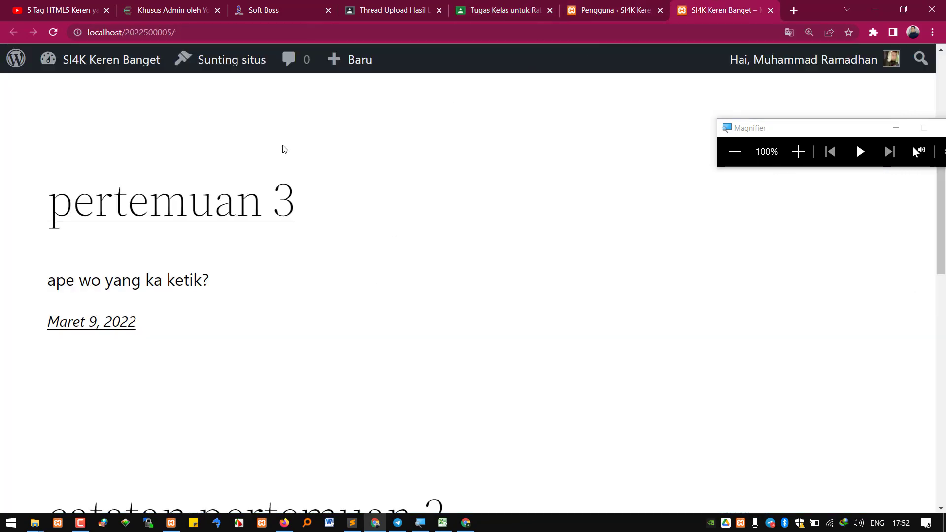
scroll(345, 207, "up", 6)
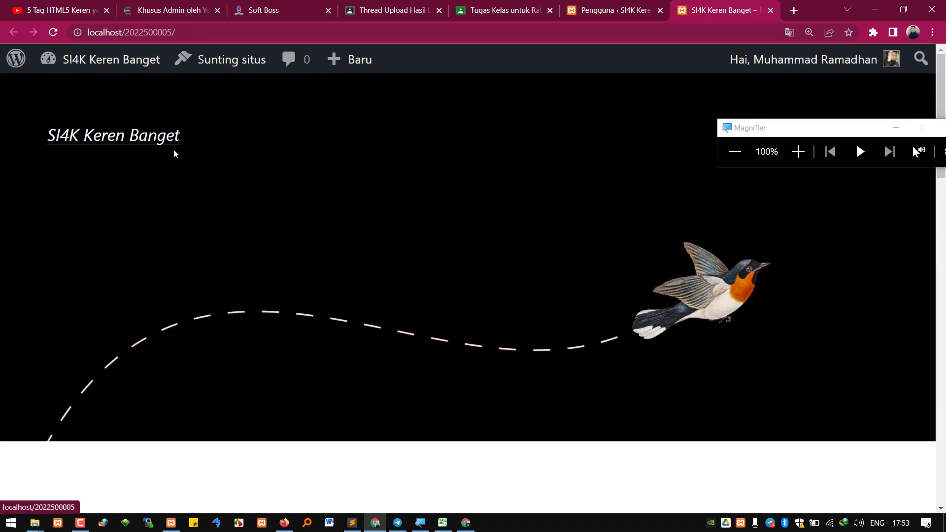
left_click(595, 6)
scroll(94, 470, "down", 1)
mouse_move(93, 473)
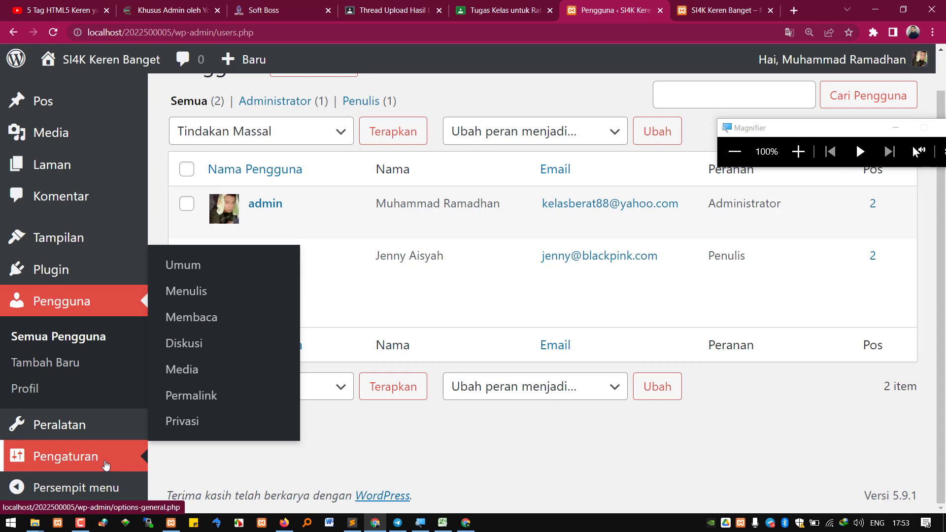
left_click(106, 465)
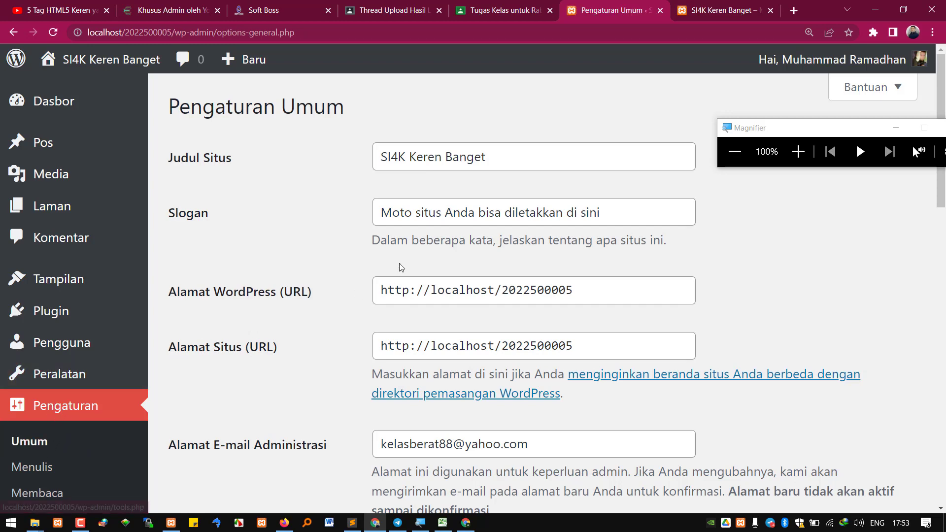
Replace the site title with 'Jenny Blackpink' and the tagline with 'Semua hitam menjadi pink'
left_click_drag(487, 157, 214, 172)
left_click_drag(172, 213, 224, 214)
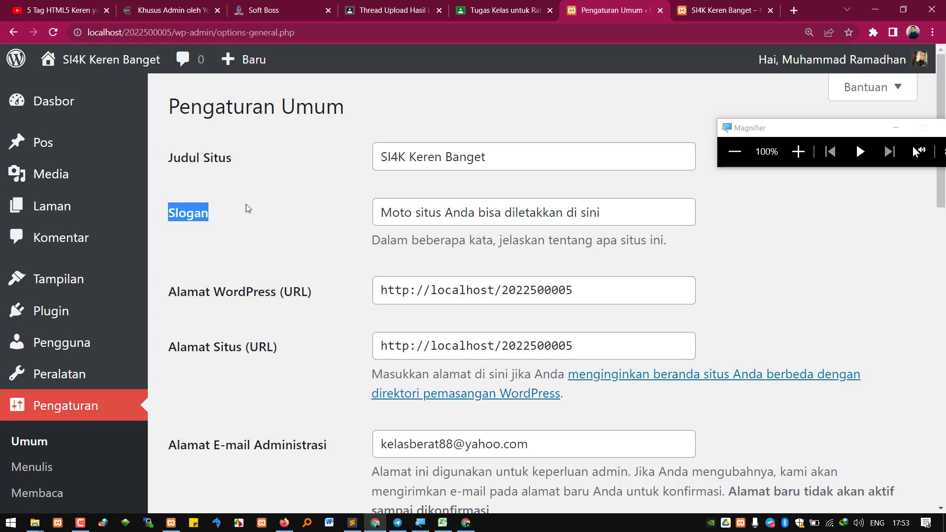
left_click_drag(480, 153, 268, 142)
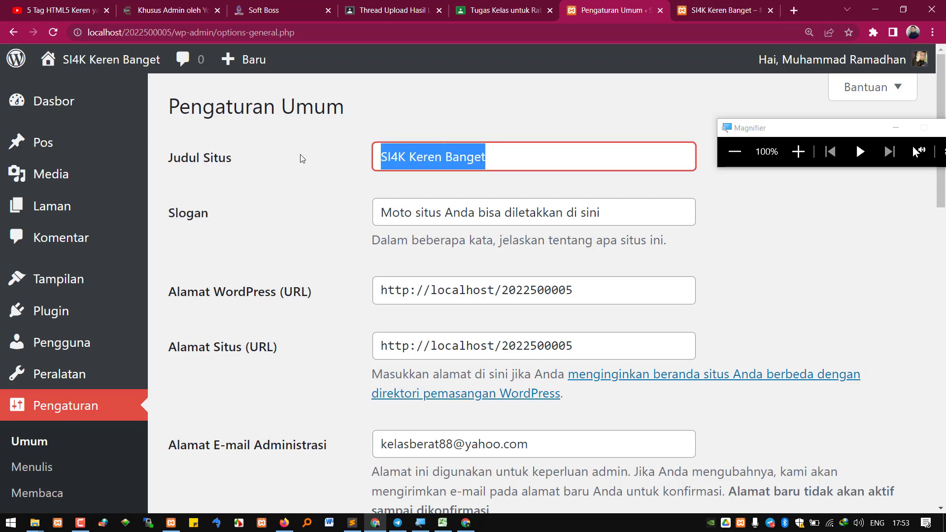
type("Jenn")
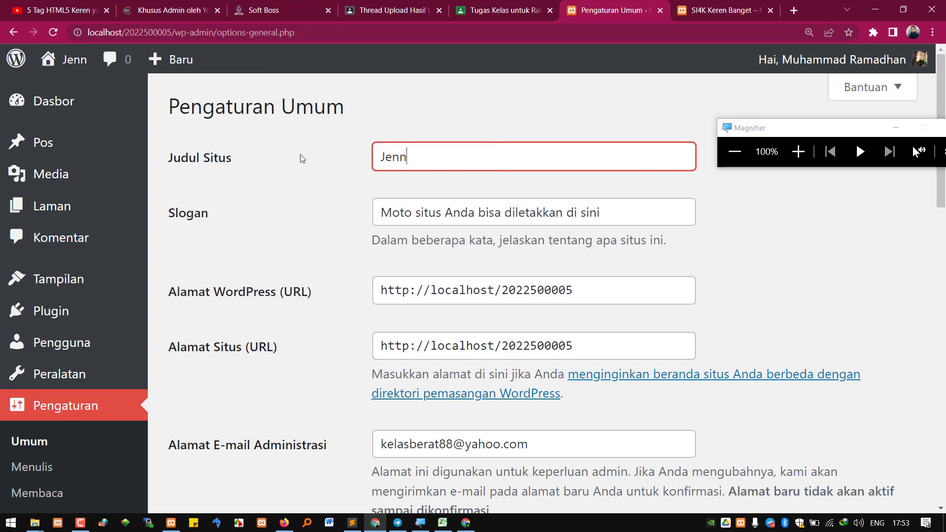
type("y Blackpink")
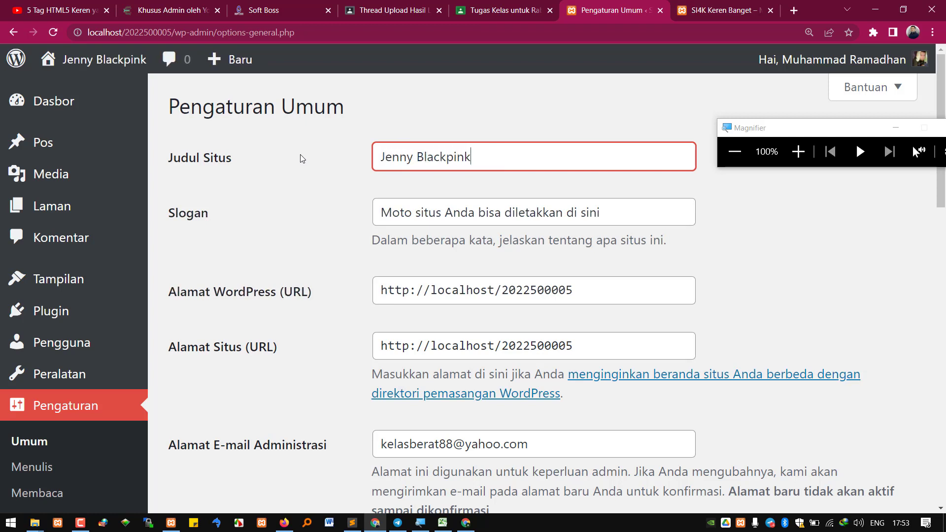
key("Tab")
type("Sem")
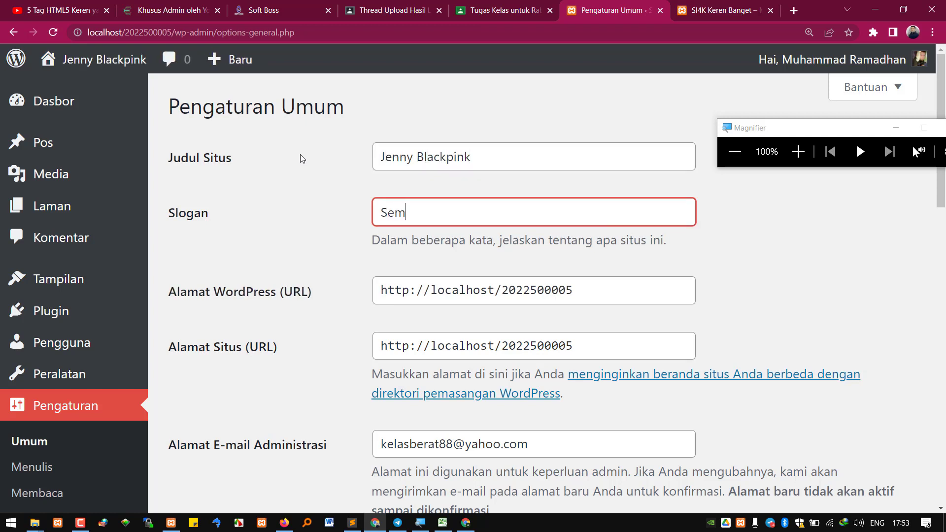
type("ua hitam menja")
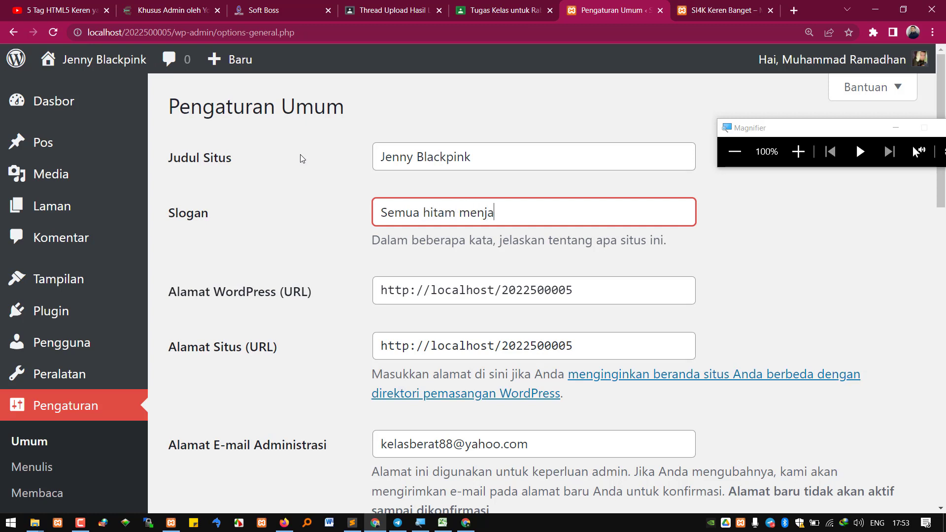
type("di poin")
key("BackSpace")
key("BackSpace")
key("BackSpace")
type("ink")
Highlight the new site title and tagline to review them
left_click_drag(471, 157, 358, 158)
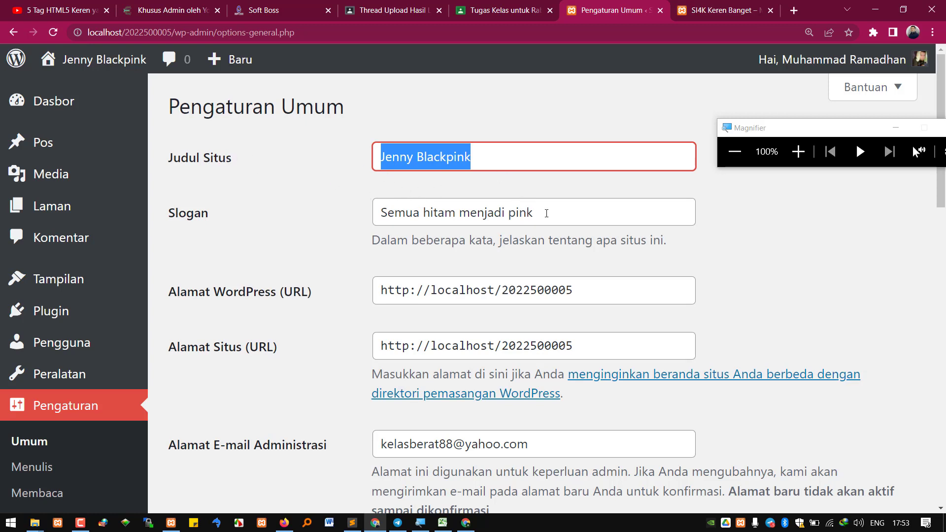
left_click_drag(546, 213, 353, 211)
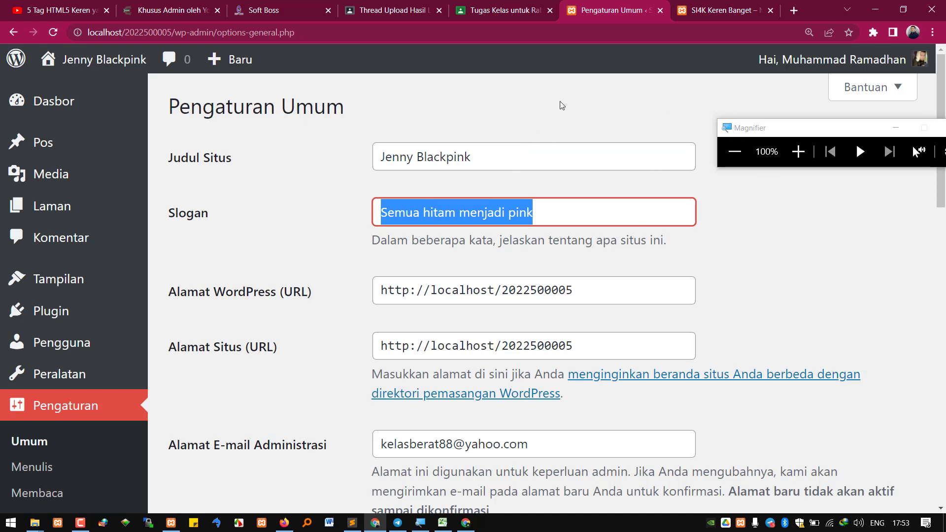
left_click_drag(488, 156, 416, 129)
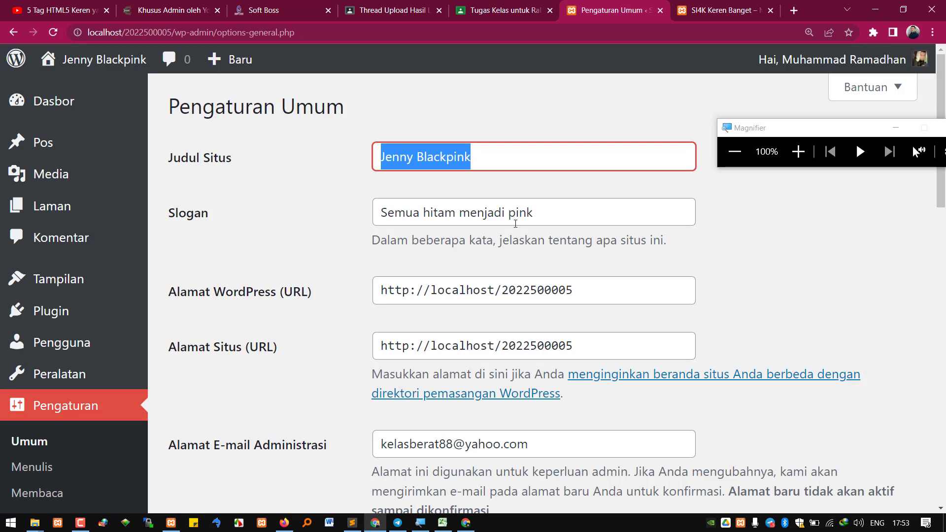
scroll(515, 224, "down", 1)
Review the site address folder and the administration e-mail settings
left_click_drag(596, 230, 500, 229)
left_click(534, 290)
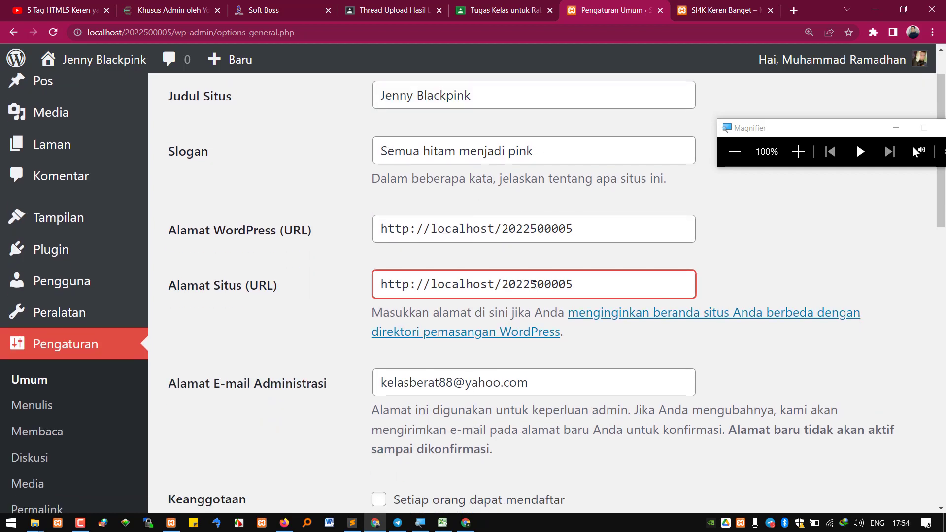
double_click(534, 283)
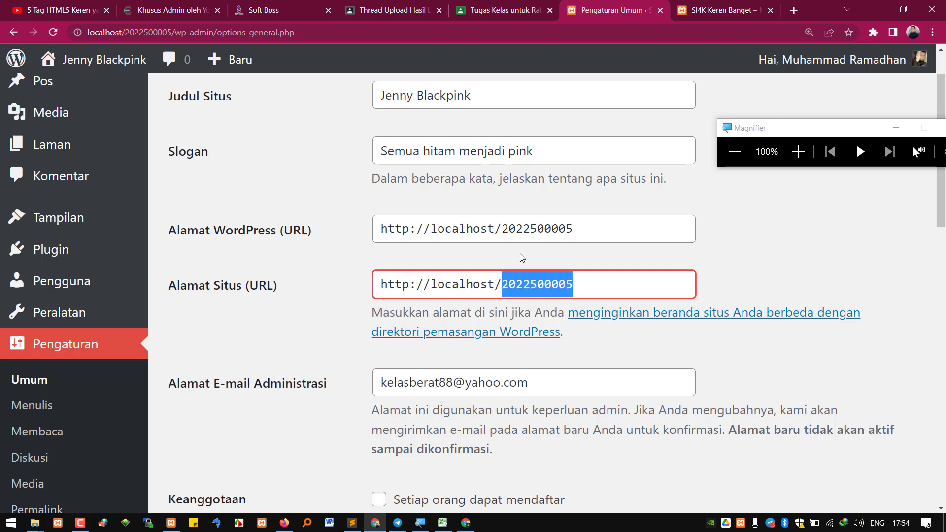
scroll(521, 257, "down", 2)
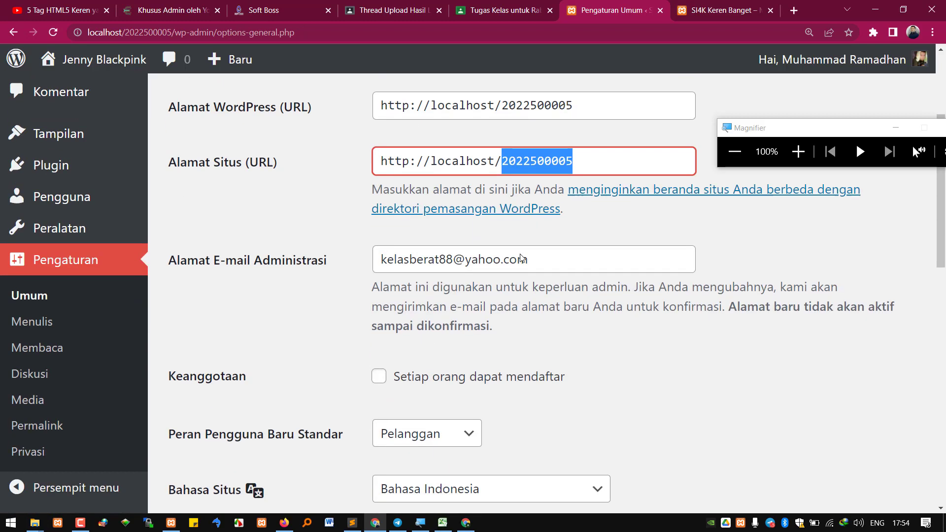
left_click_drag(560, 258, 372, 247)
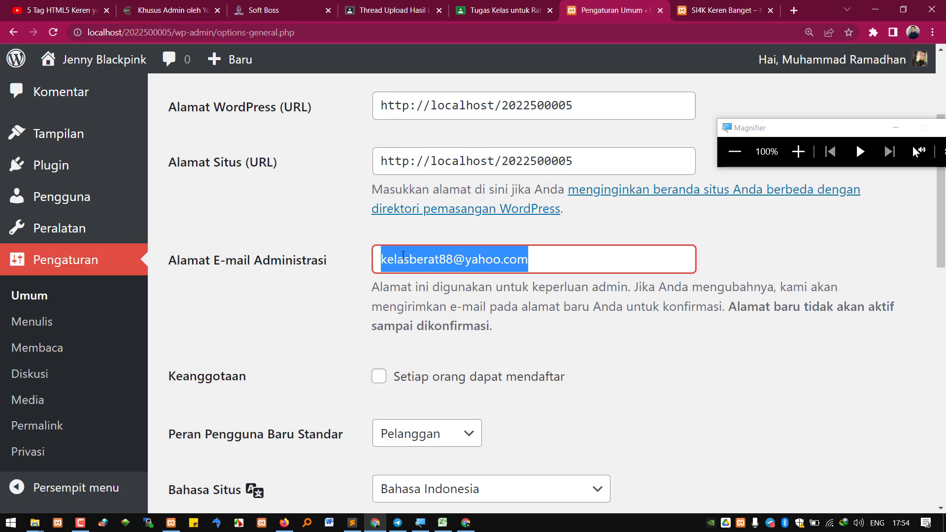
scroll(454, 291, "down", 2)
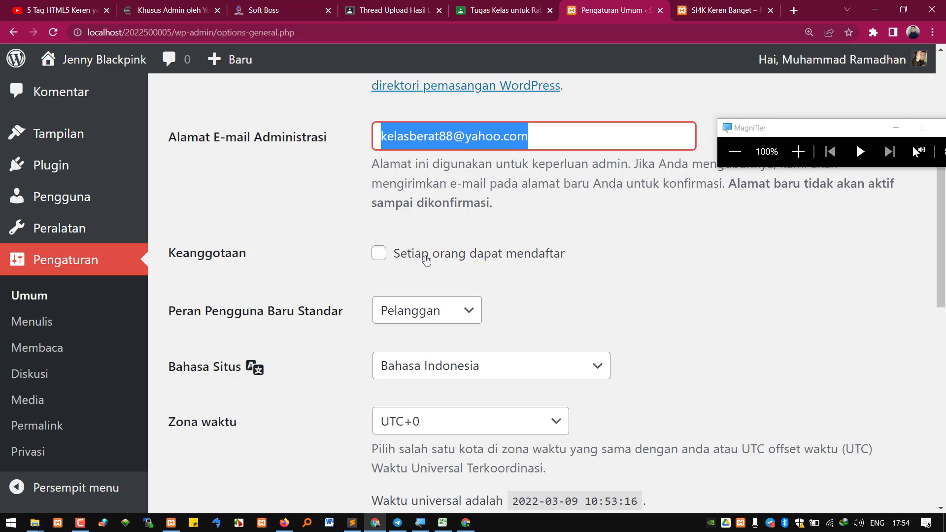
Tick 'Setiap orang dapat mendaftar' so anyone can register on the site
left_click(397, 260)
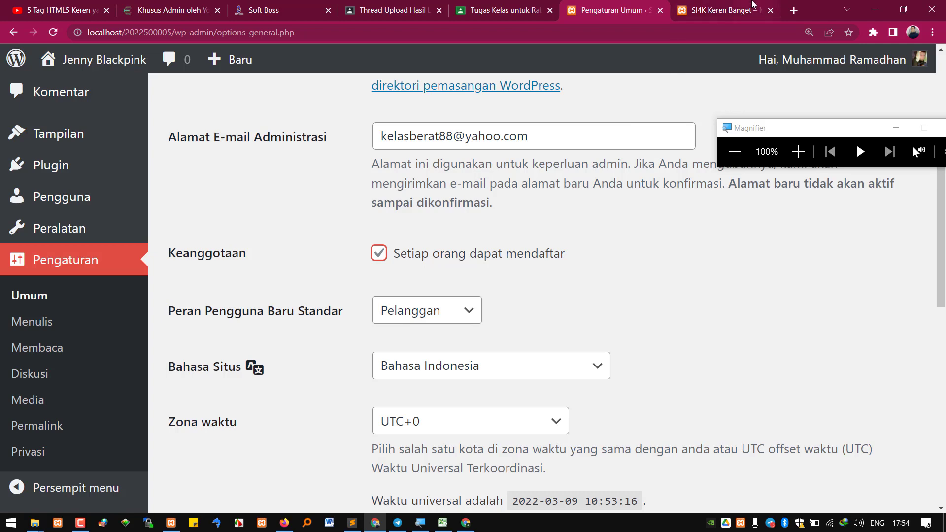
left_click(729, 10)
left_click(631, 32)
Load the Tutorial & Artikel TIK site, then browse the Soft Boss admin's 133-user list
type("tuto")
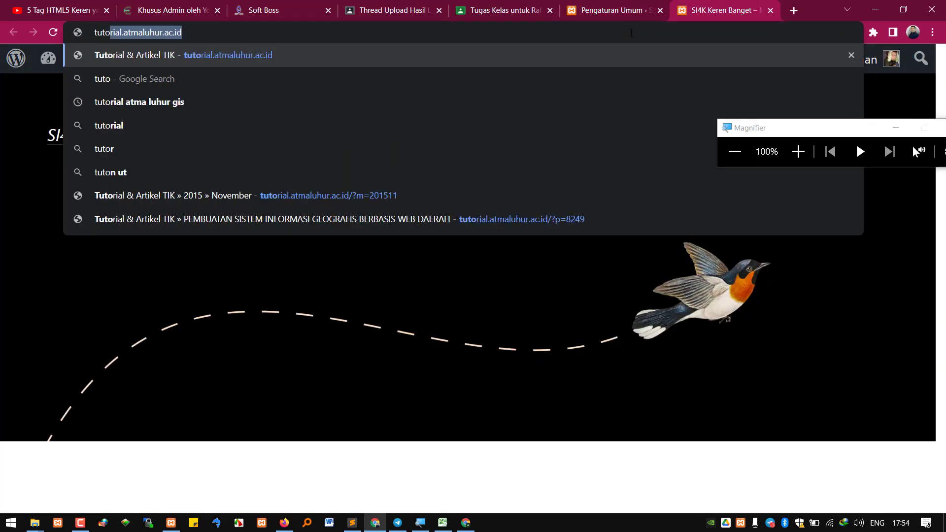
key("Return")
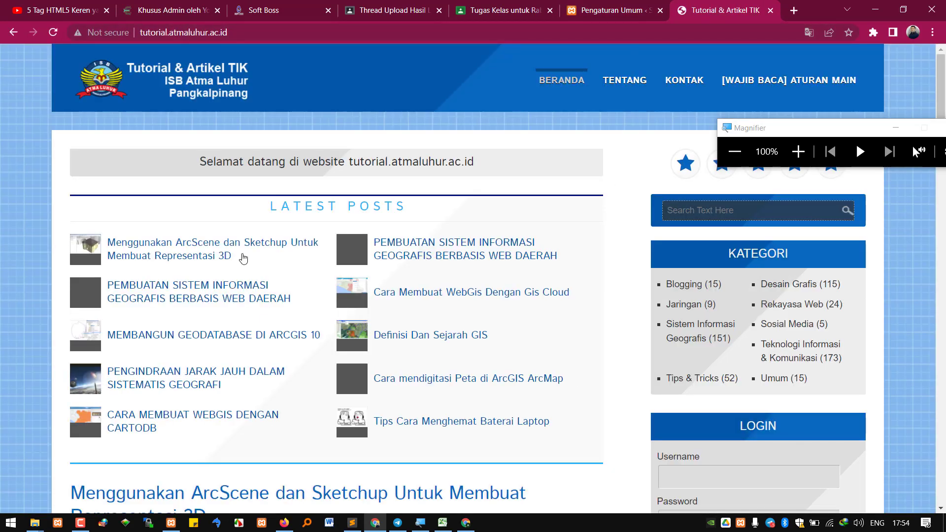
left_click(189, 9)
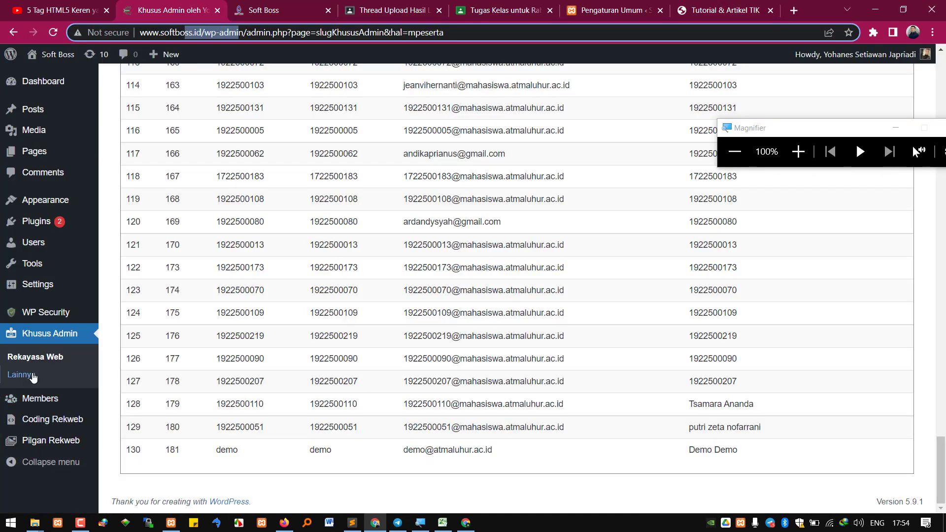
left_click(53, 244)
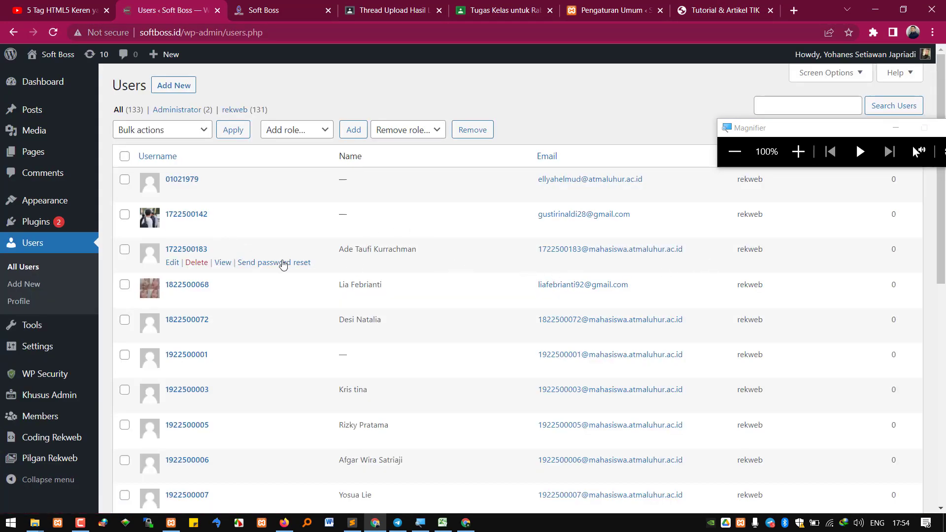
scroll(283, 266, "down", 6)
scroll(412, 334, "down", 3)
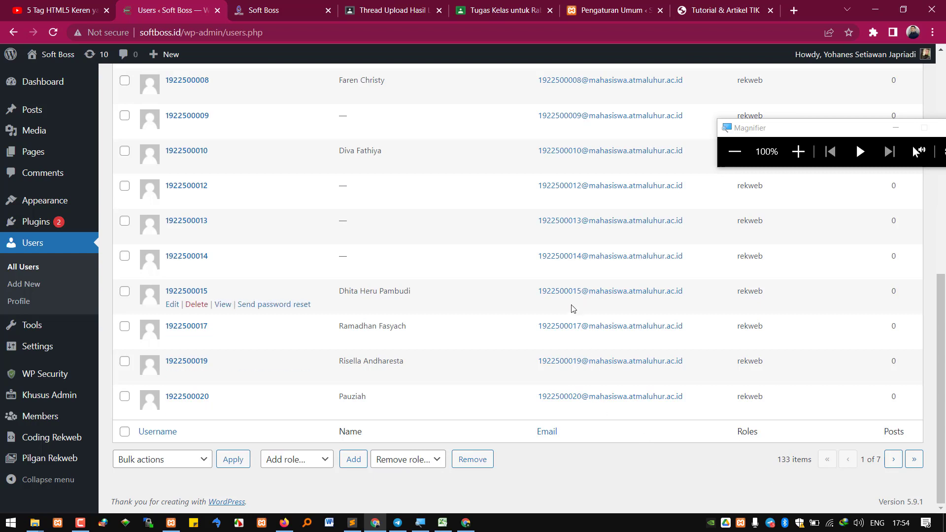
Open five Latest Posts articles from Tutorial & Artikel TIK in background tabs
left_click(609, 13)
left_click(706, 6)
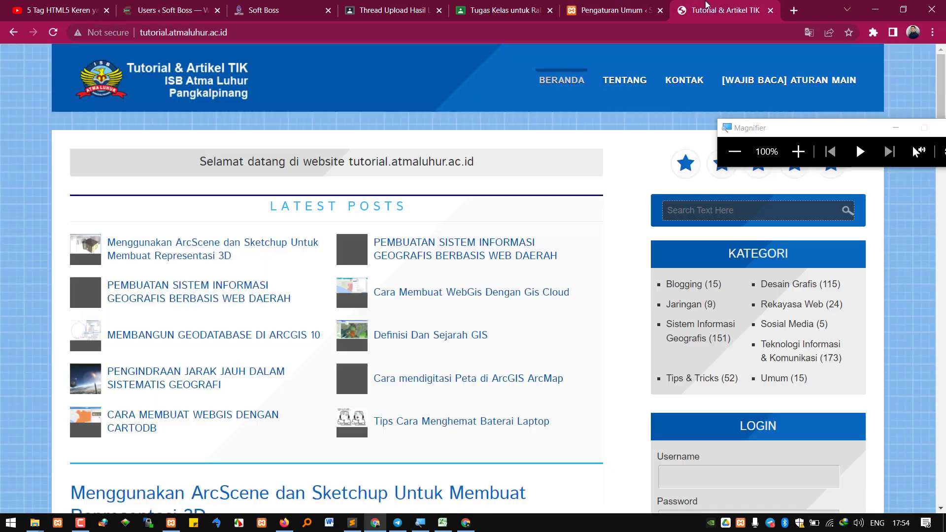
middle_click(395, 250)
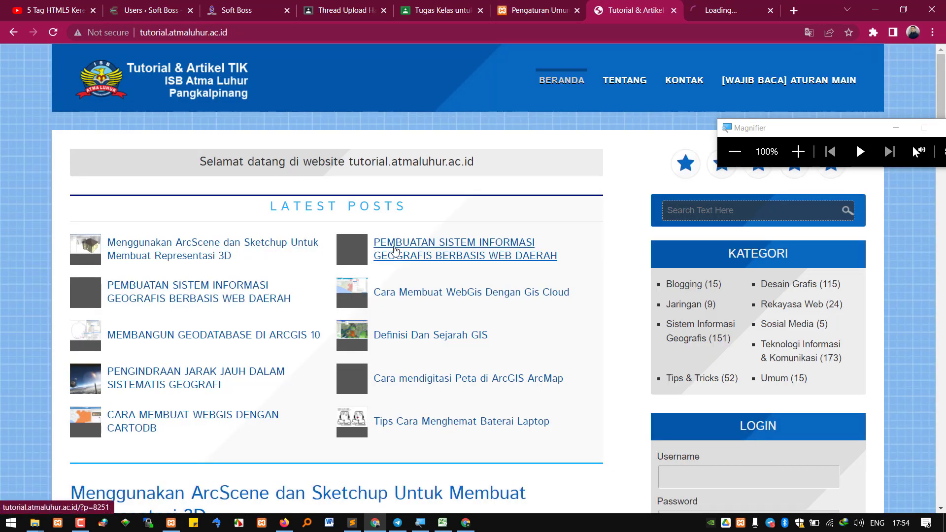
middle_click(407, 299)
middle_click(410, 337)
middle_click(423, 422)
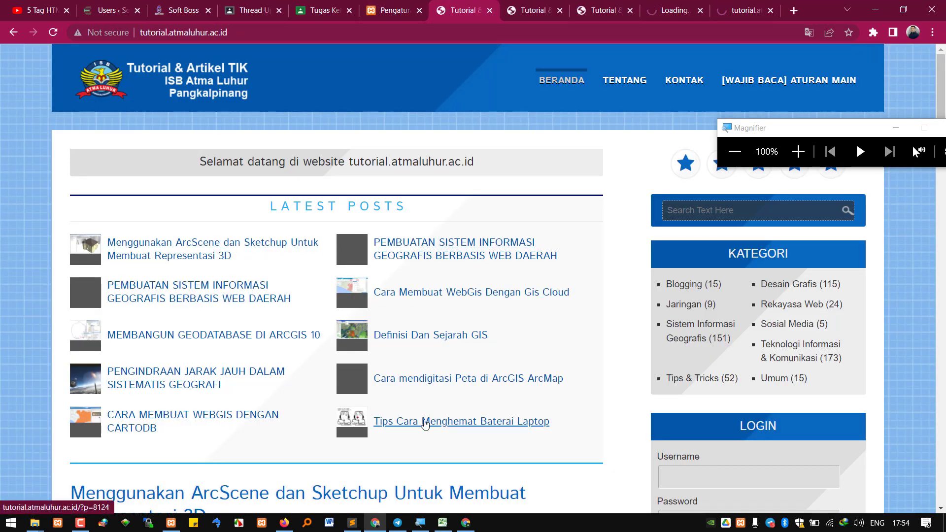
middle_click(425, 424)
Read through the opened articles, starting with the ArcScene post
left_click(500, 7)
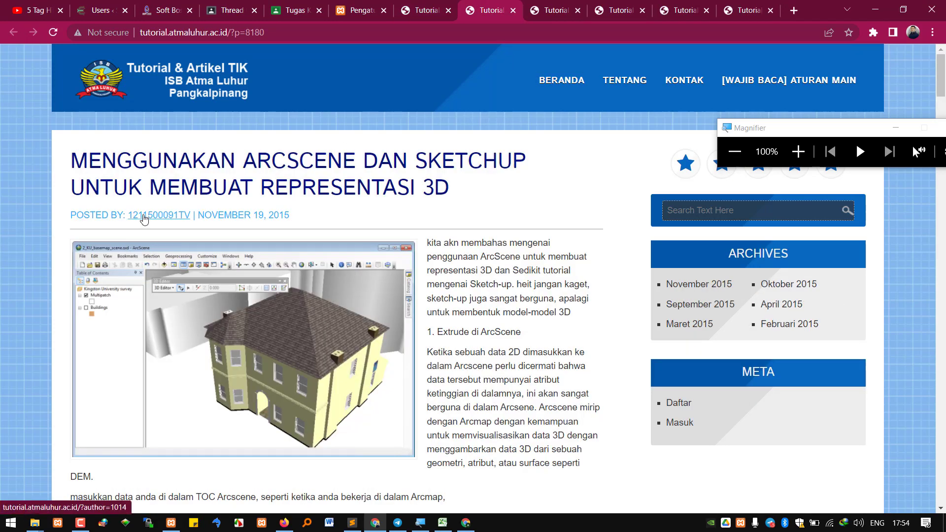
key("ctrl+Tab")
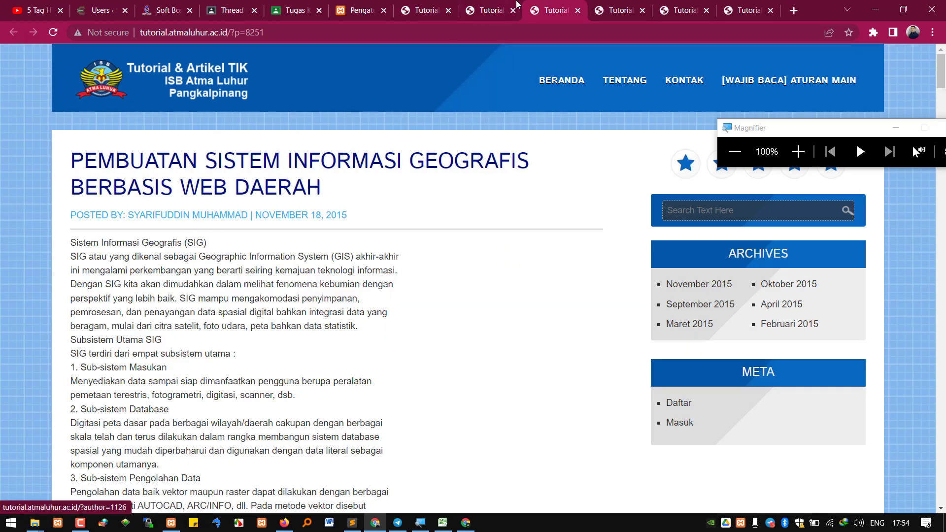
key("ctrl+Tab")
key("ctrl+Tab")
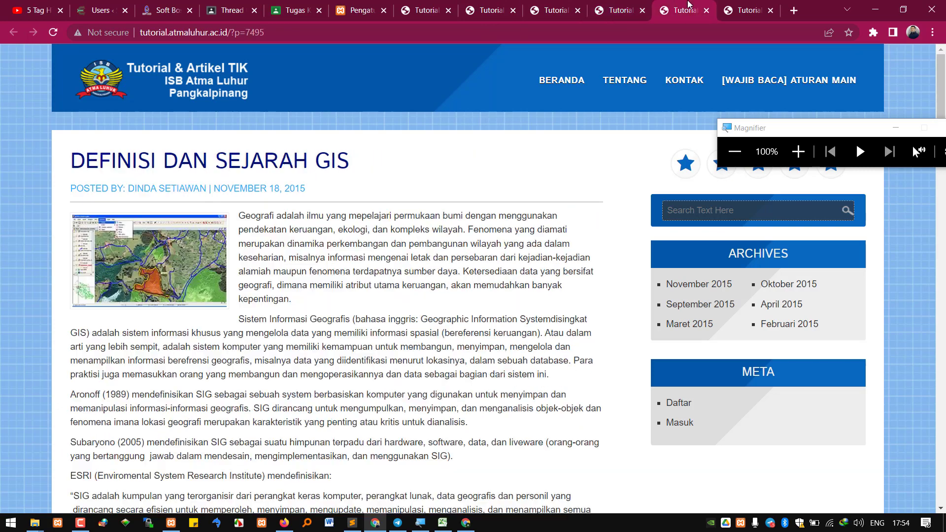
key("ctrl+Tab")
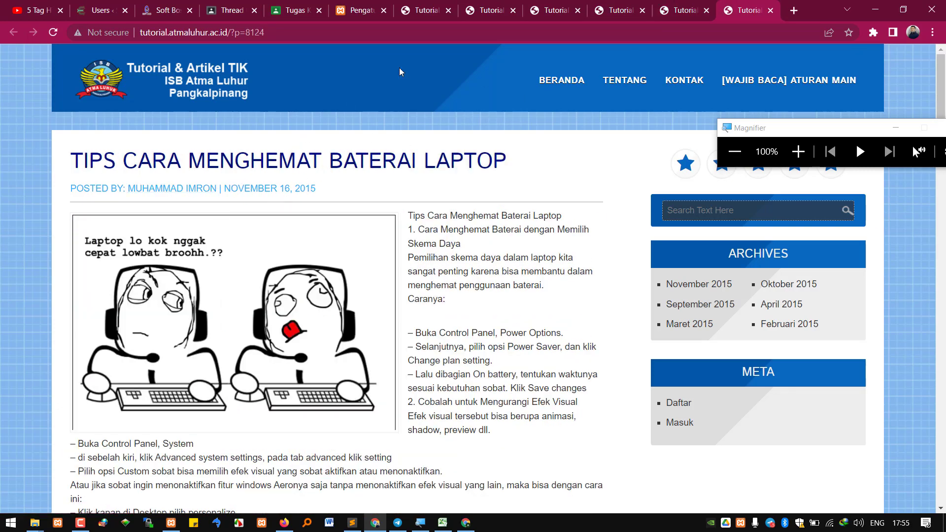
Close all the tutorial article tabs and the tutorial site page
left_click(571, 11)
left_click(578, 11)
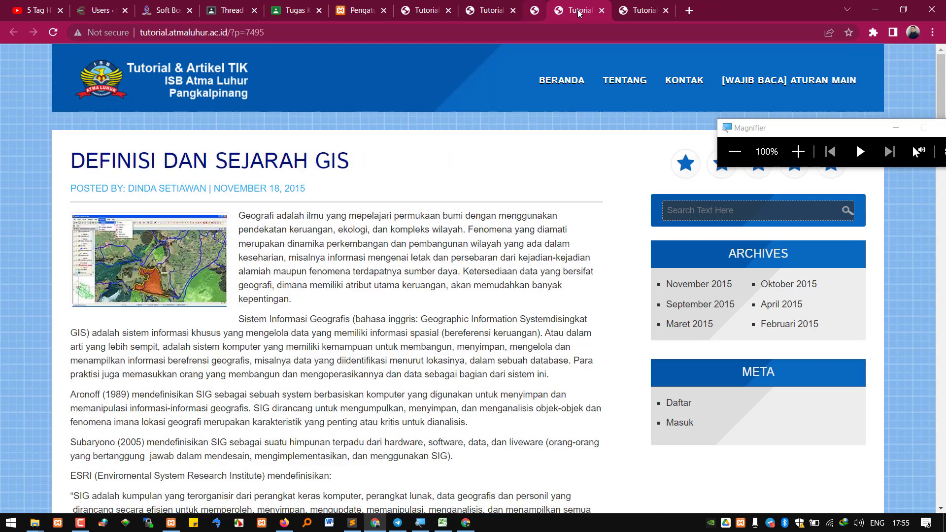
left_click(578, 11)
left_click(578, 11)
left_click(578, 11)
left_click(580, 11)
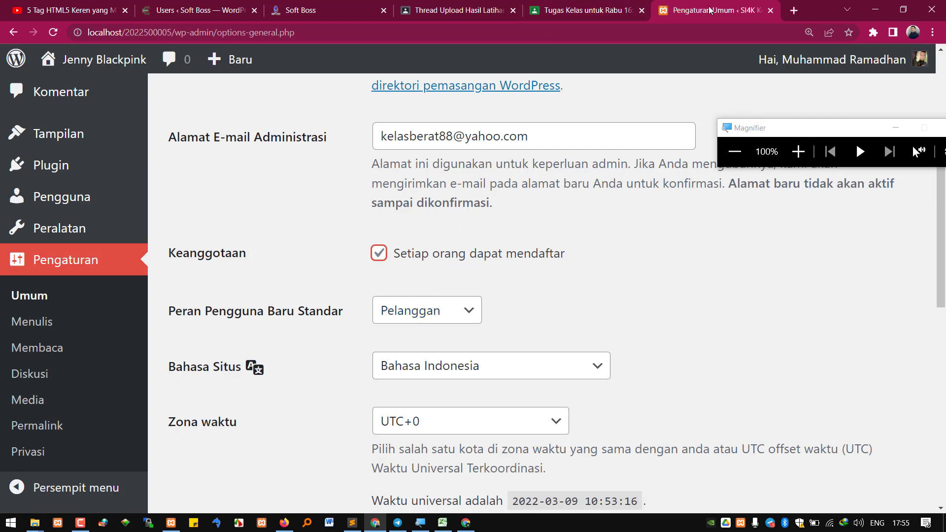
Load the tutorial.atmaluhur.ac.id homepage in a new tab
left_click(793, 11)
type("t")
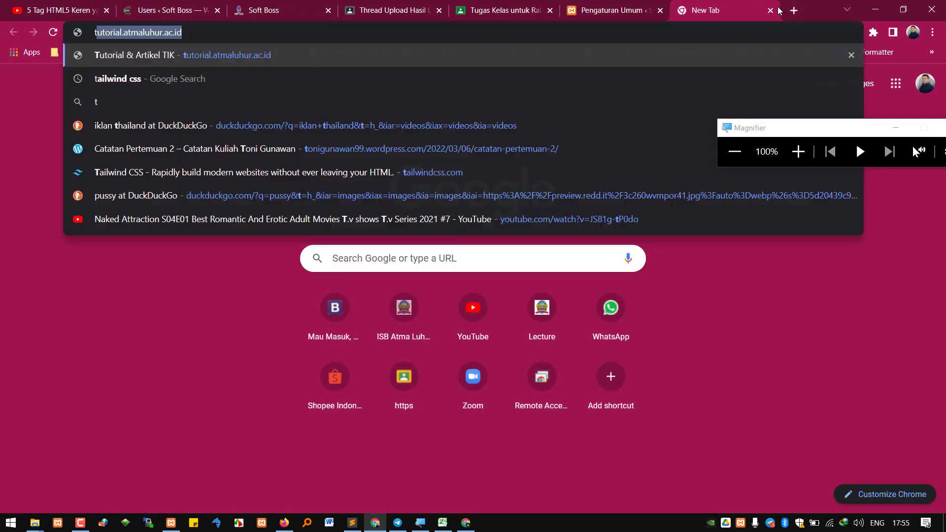
type("u")
key("Return")
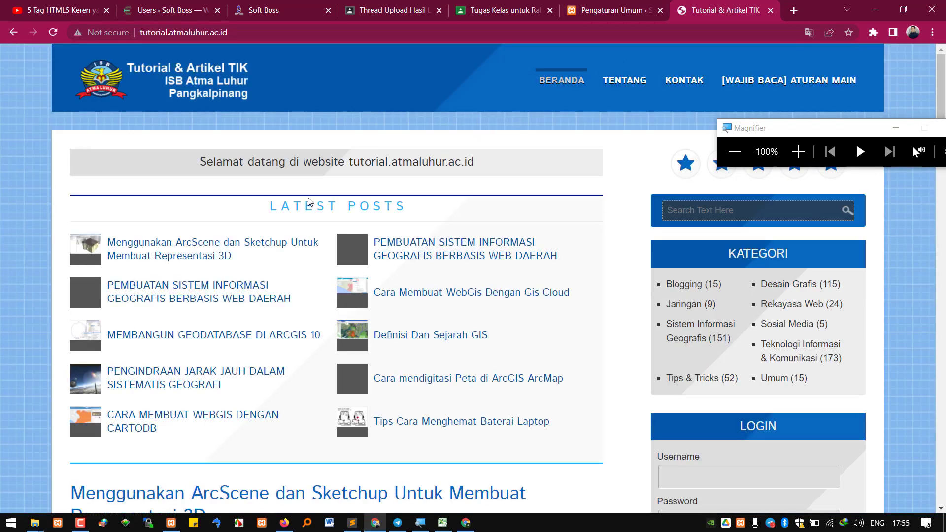
Read through the ArcScene article, then close its tab
left_click(217, 242)
scroll(367, 261, "down", 2)
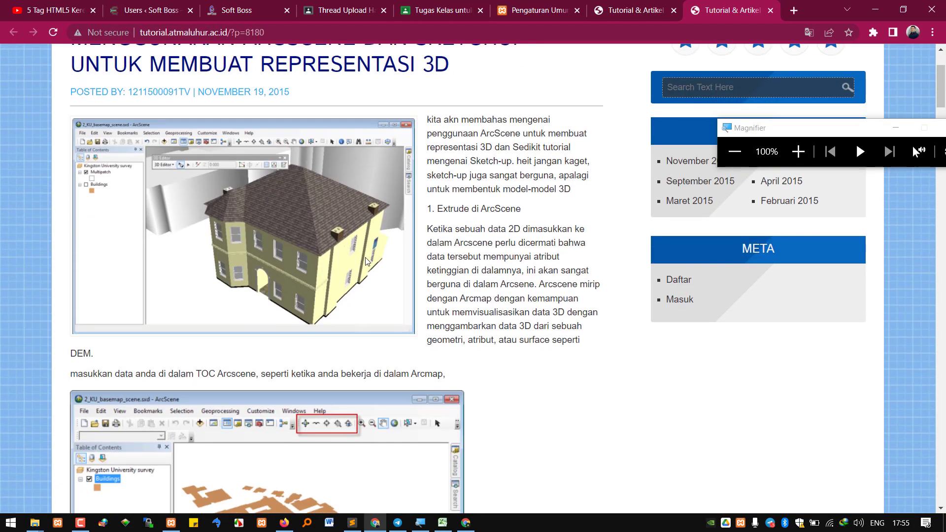
scroll(367, 261, "down", 5)
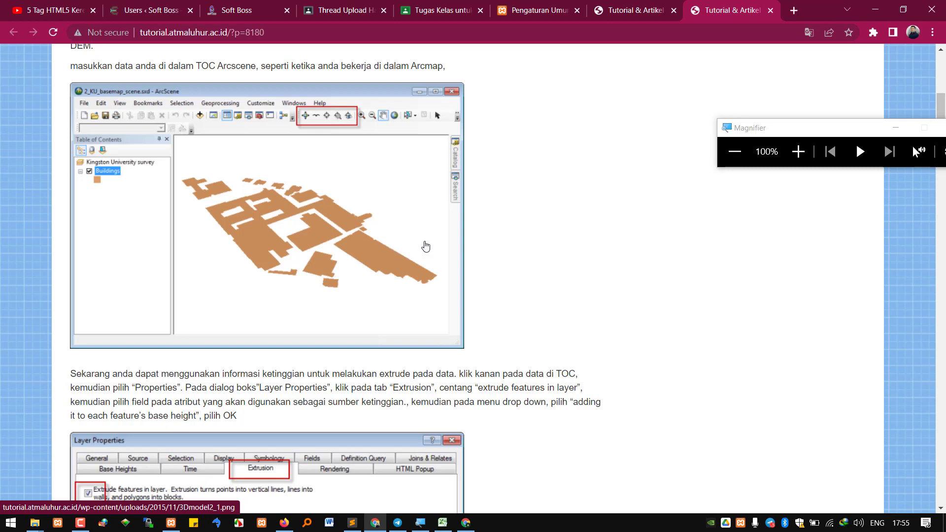
scroll(430, 242, "down", 3)
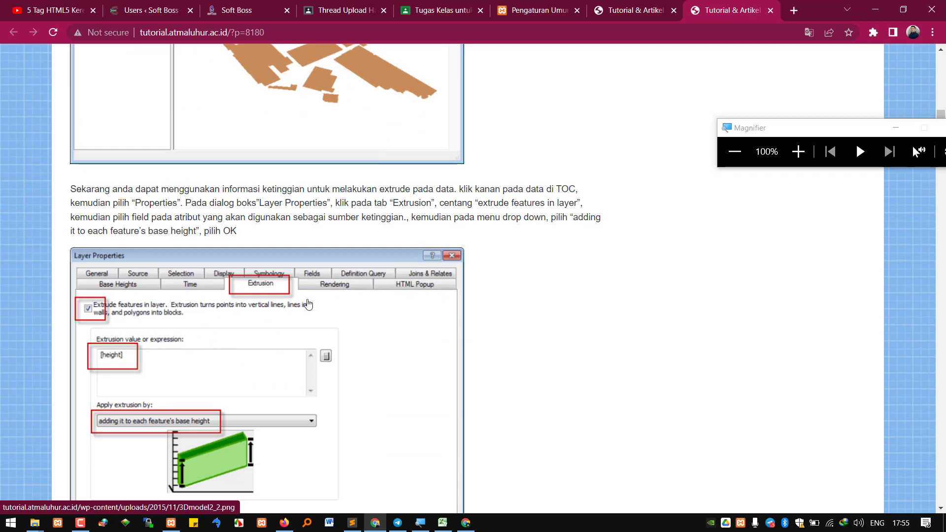
left_click(770, 11)
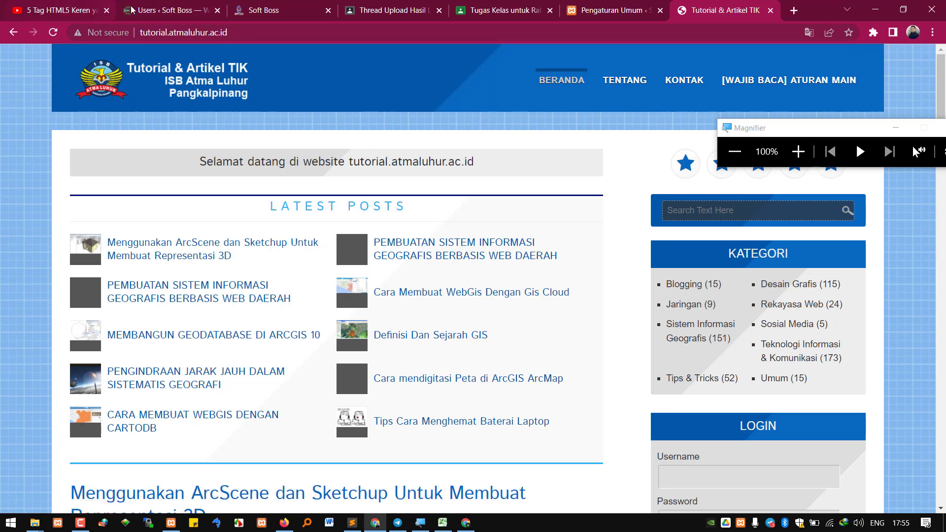
left_click(264, 10)
Return to the top of the Soft Boss users list and select the first user's rekweb role
left_click(121, 209)
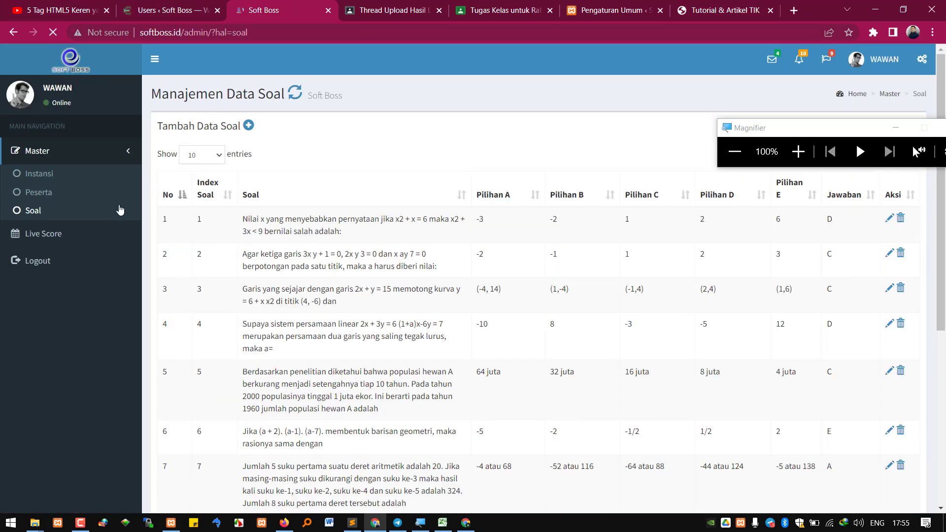
left_click(397, 7)
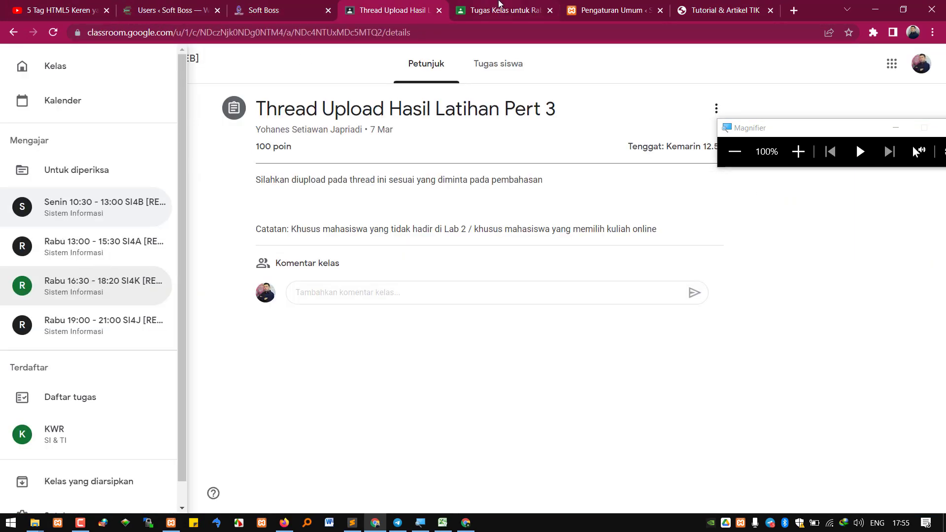
left_click(180, 7)
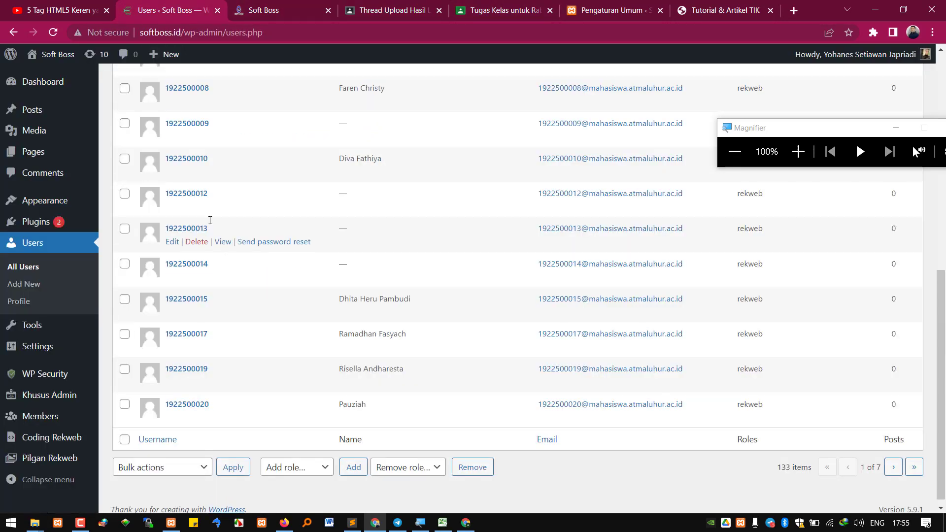
scroll(210, 220, "up", 9)
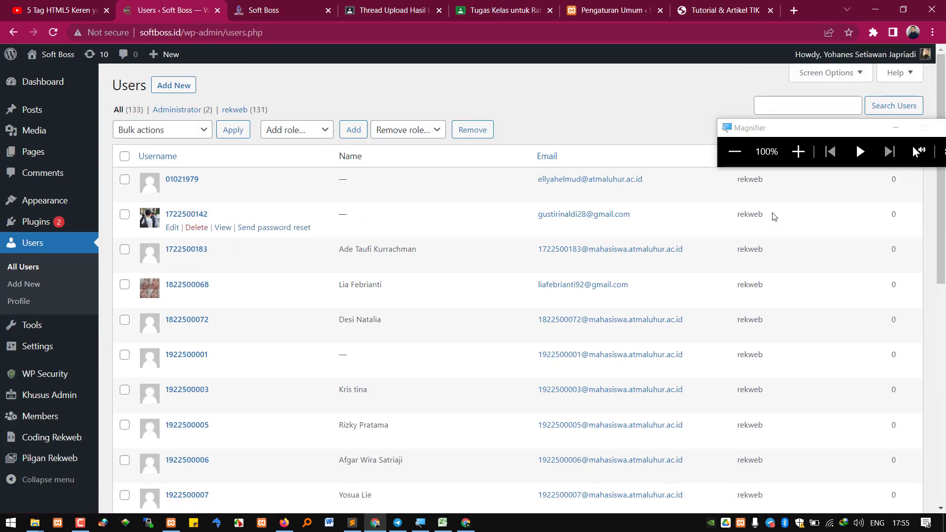
left_click_drag(783, 128, 752, 64)
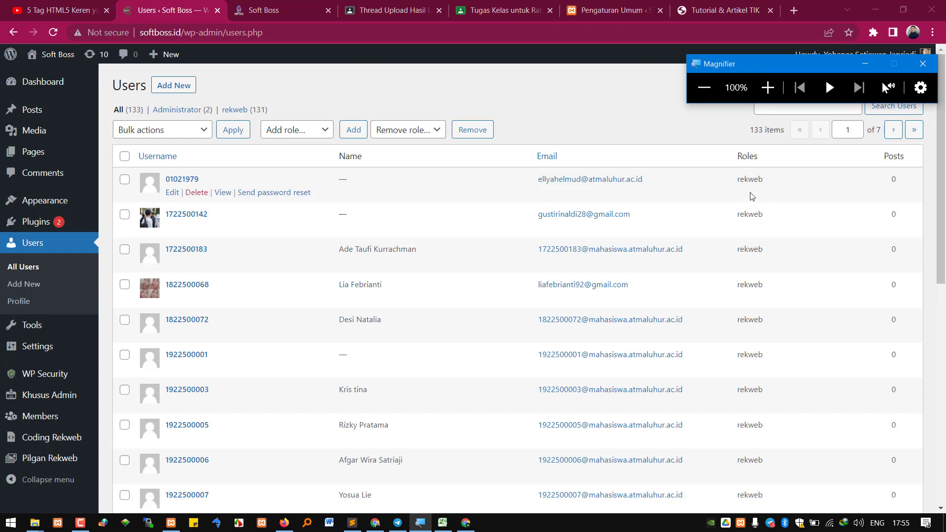
double_click(749, 179)
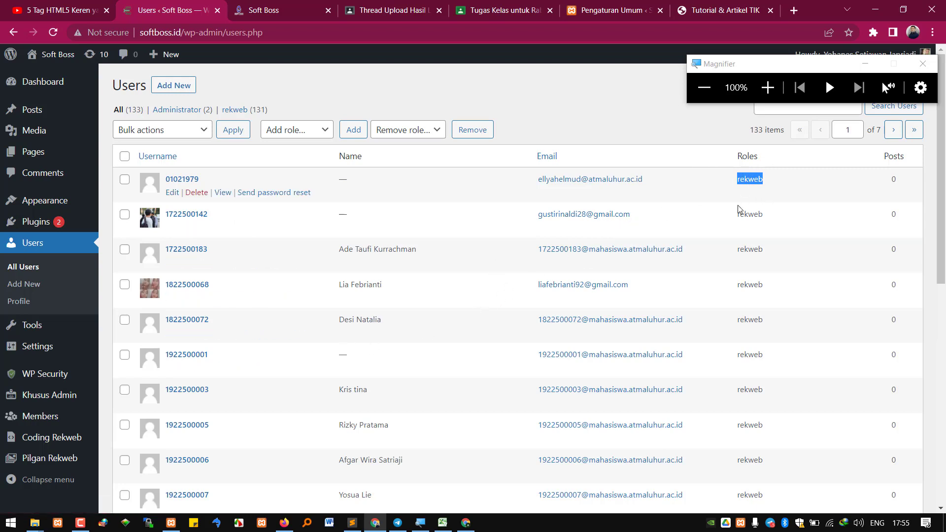
View the Coding Rekweb student list, then open the Pilgan Rekweb exam dashboard
left_click(47, 439)
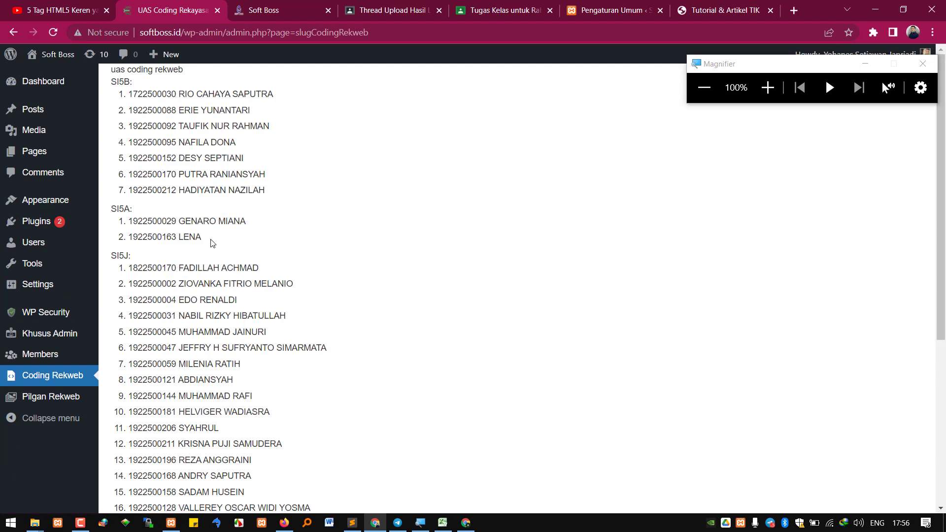
scroll(173, 288, "down", 5)
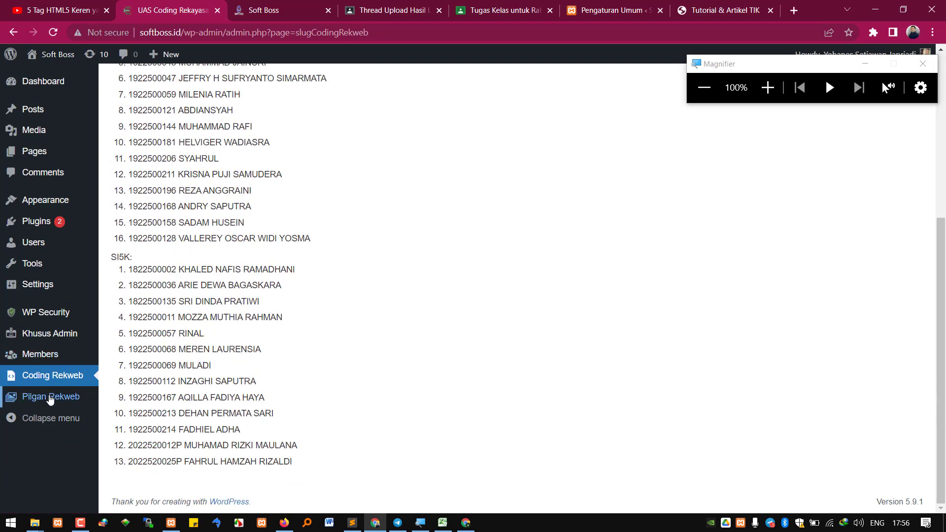
left_click(74, 387)
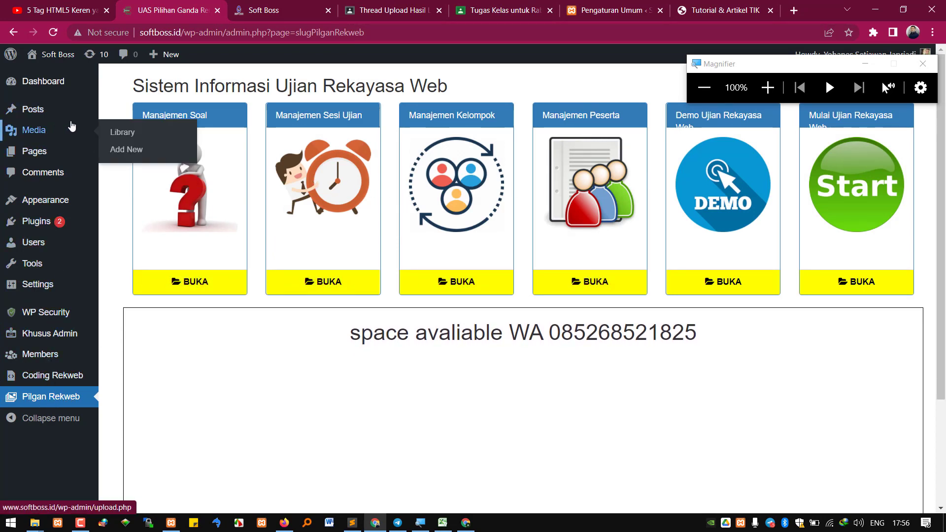
mouse_move(99, 199)
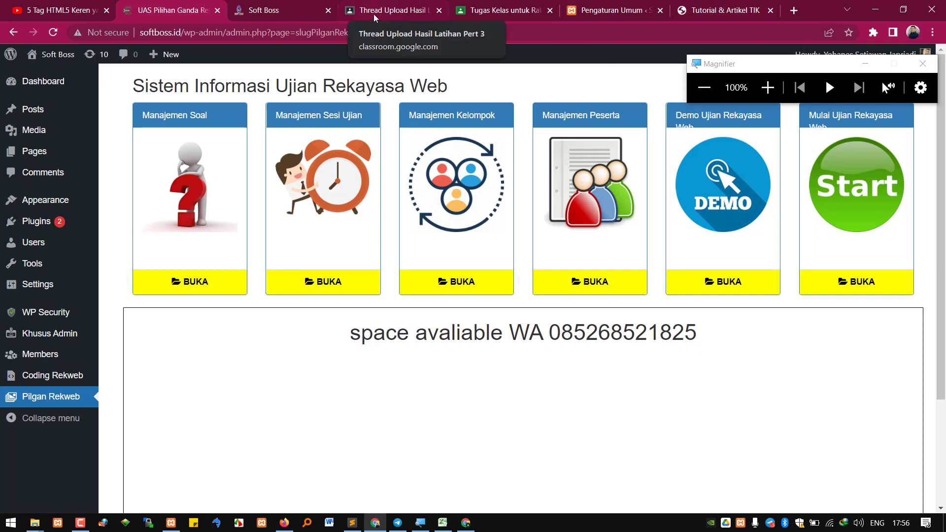
left_click(618, 9)
Keep Pelanggan as the default new-user role and untick 'Setiap orang dapat mendaftar'
left_click(429, 313)
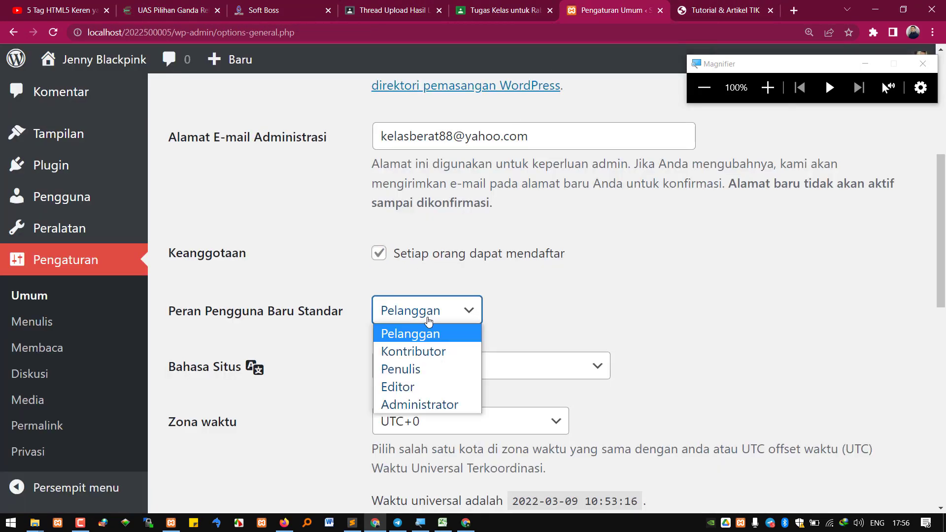
left_click(419, 333)
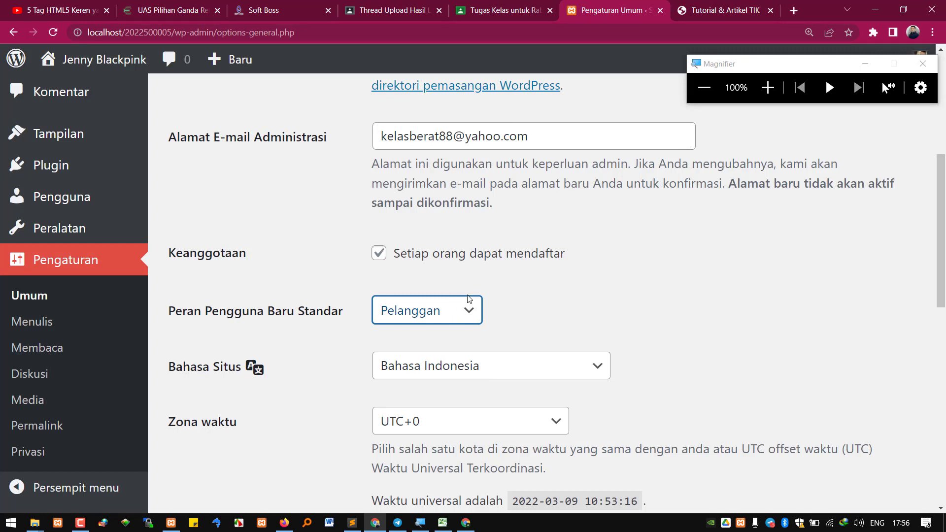
left_click(452, 315)
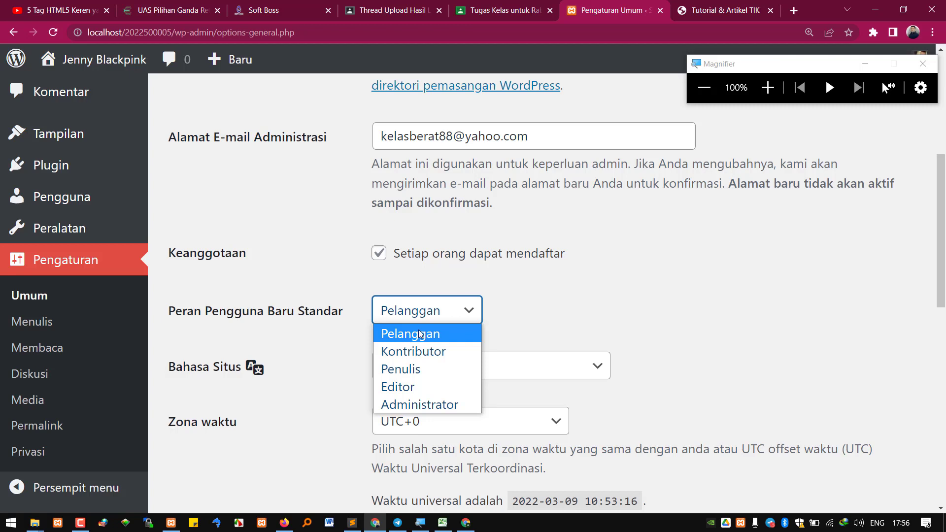
left_click(573, 334)
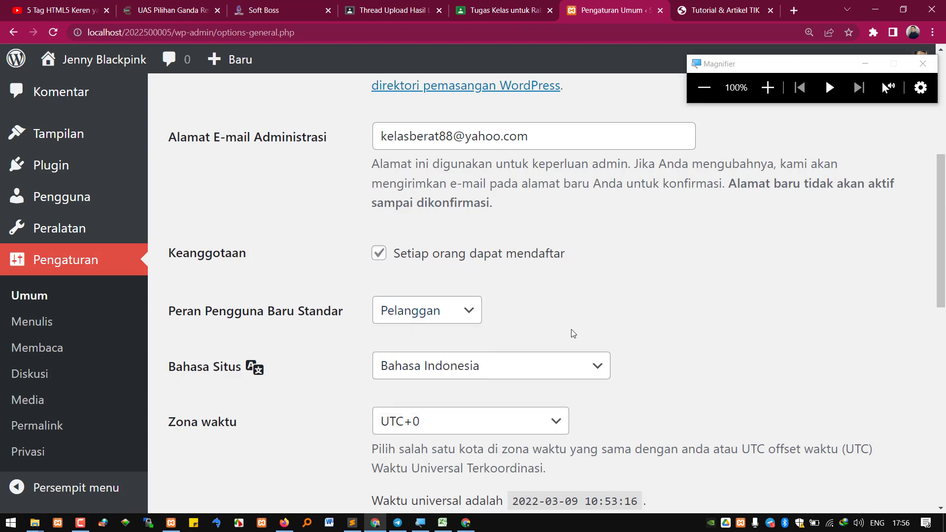
left_click(379, 253)
Change the custom date format to d/m/Y H:i:s using the autofill suggestion
scroll(442, 344, "down", 7)
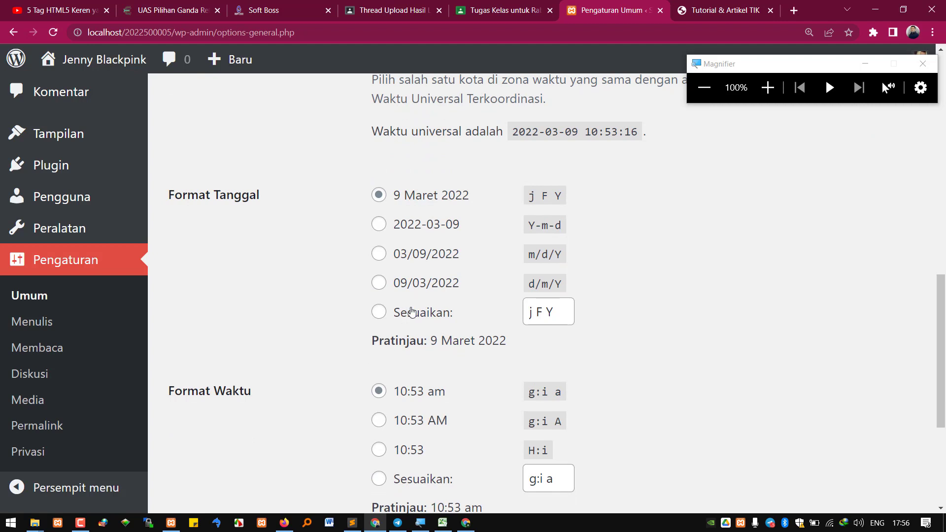
left_click(379, 315)
left_click_drag(562, 313, 457, 302)
type("d m y")
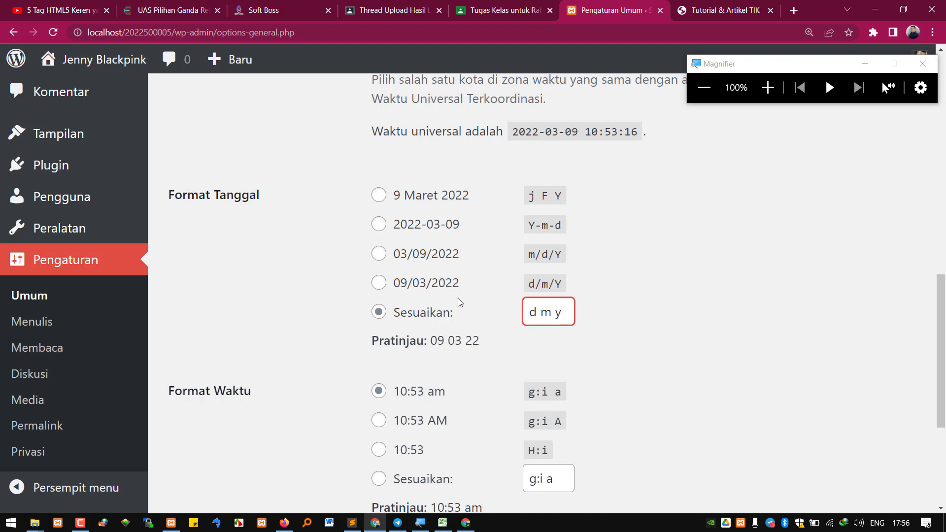
key("Left")
key("Left")
key("Left")
key("BackSpace")
key("F12")
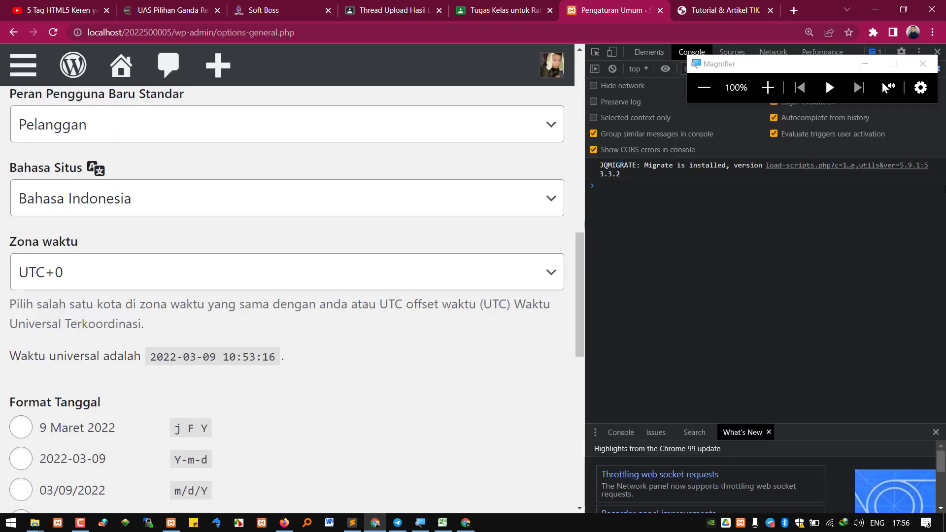
key("F12")
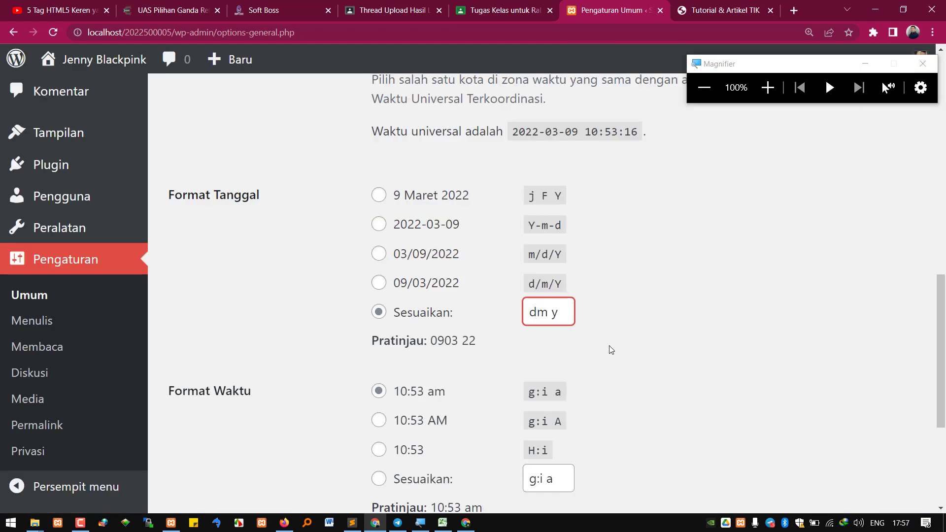
type("/")
key("Right")
type("/")
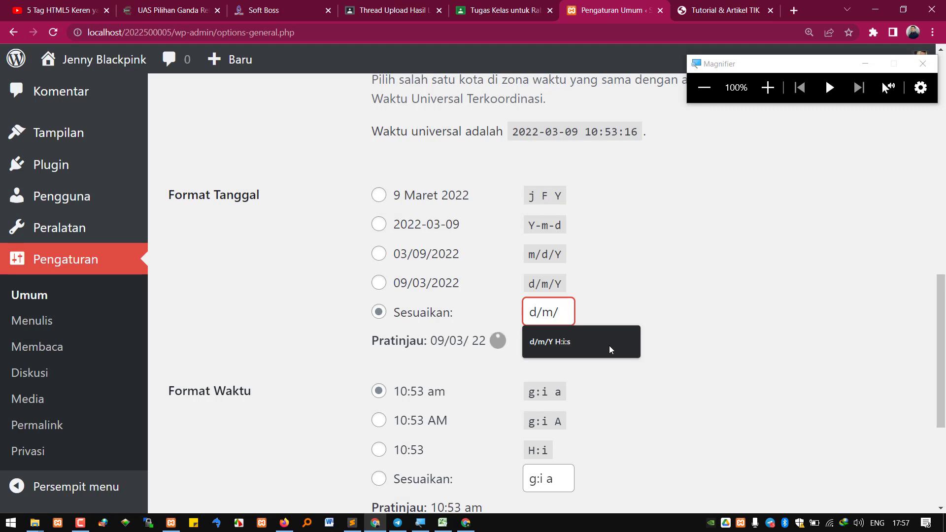
type("Y")
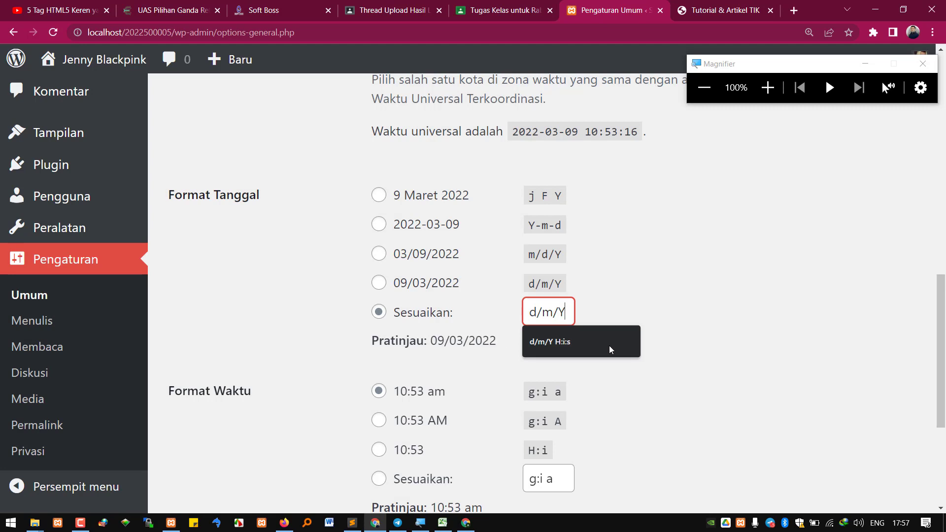
key("Down")
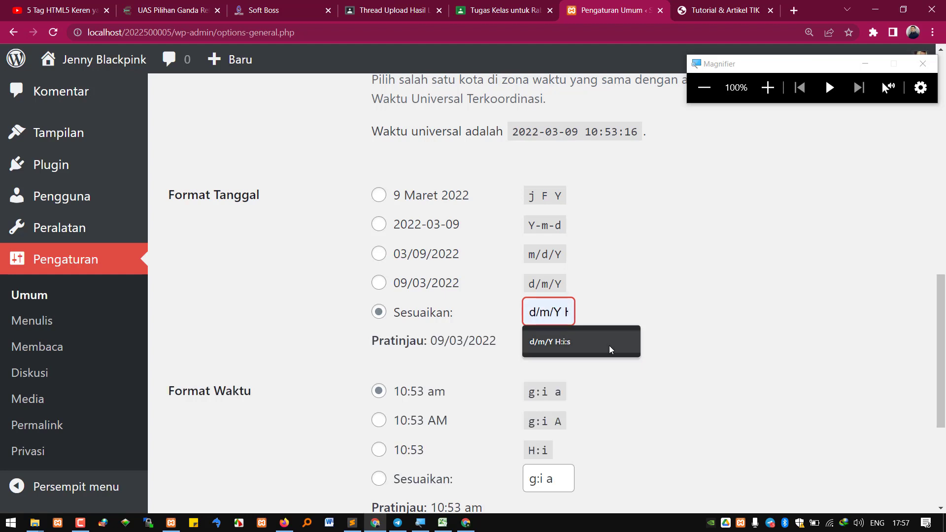
key("Up")
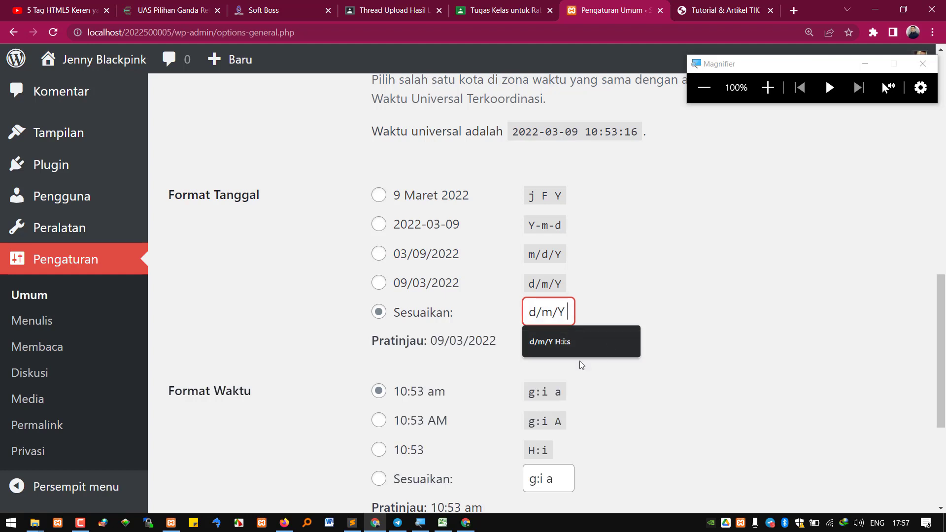
left_click(564, 348)
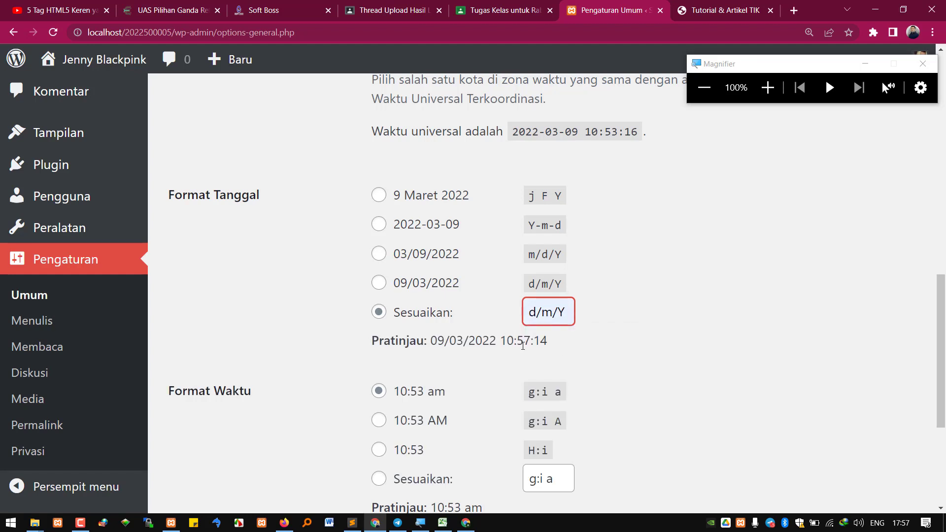
Highlight the date preview 09/03/2022 10:57:14 to check the new format
left_click_drag(508, 341, 542, 339)
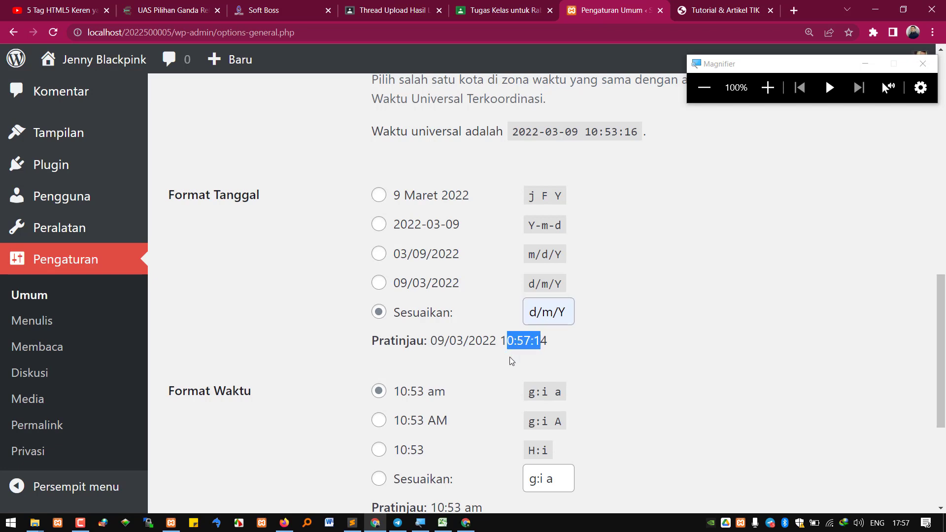
scroll(531, 367, "down", 3)
scroll(533, 367, "up", 5)
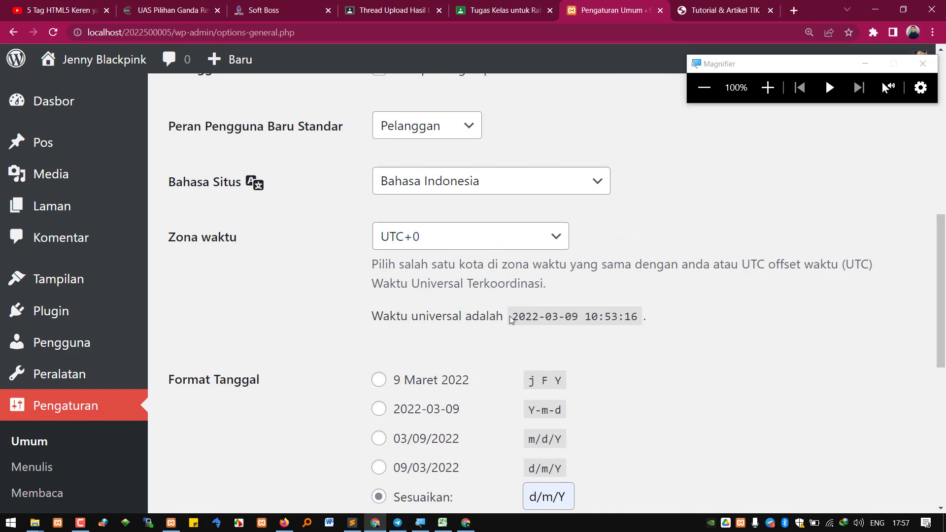
scroll(512, 320, "down", 3)
left_click(580, 349)
left_click_drag(445, 341, 548, 341)
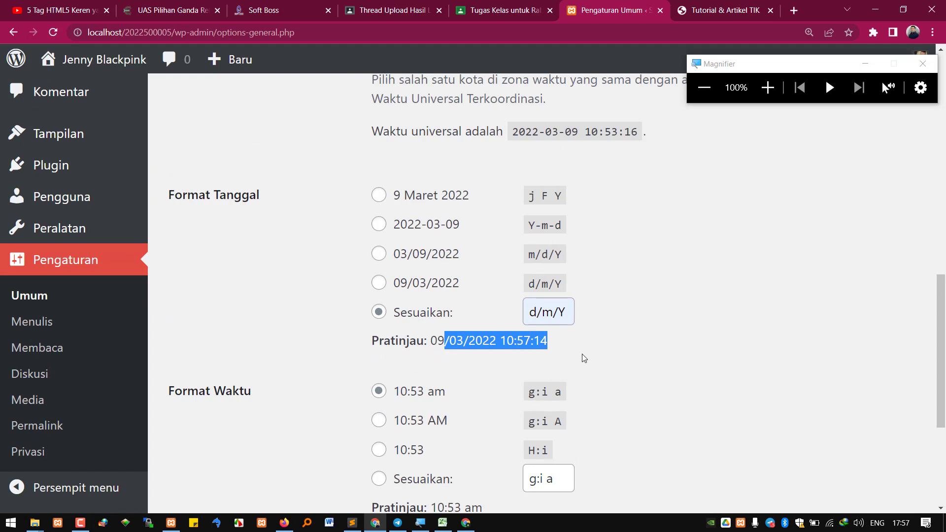
scroll(243, 397, "down", 5)
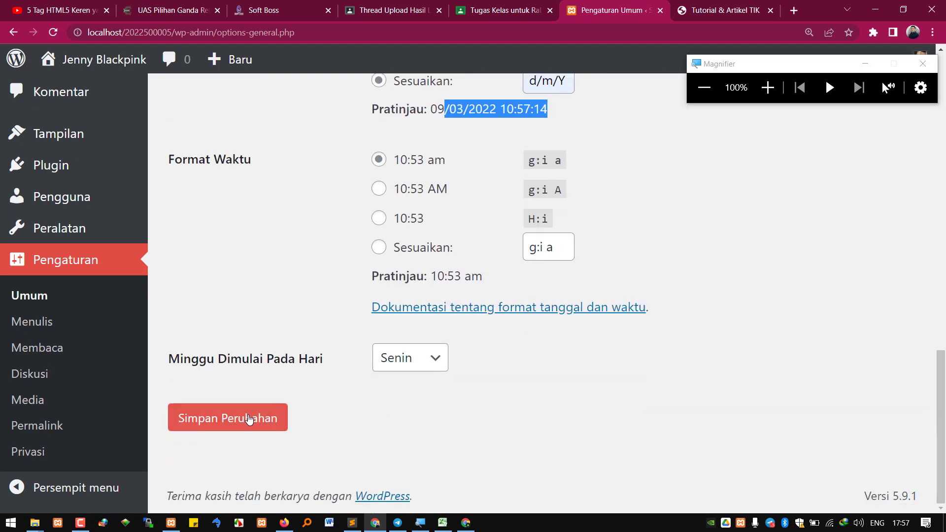
Save the General Settings changes and select the site tagline text
left_click(249, 418)
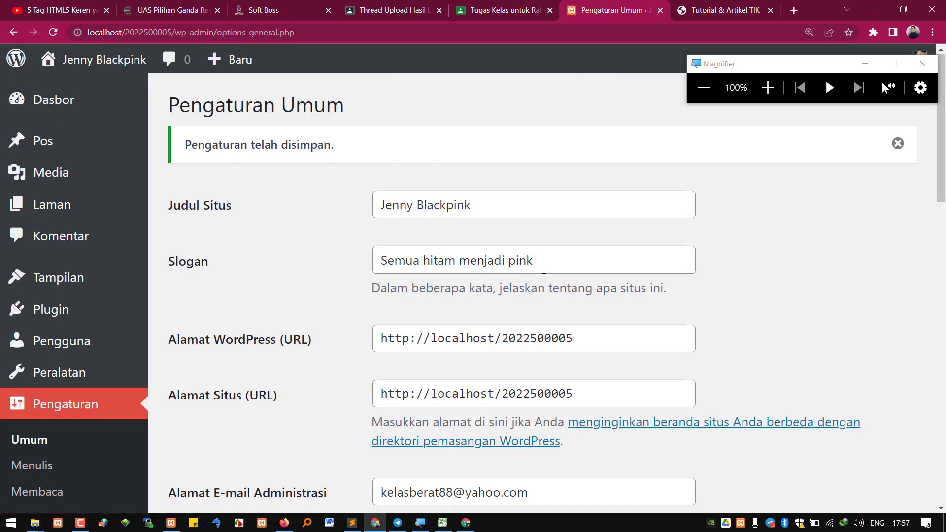
scroll(544, 277, "down", 4)
scroll(544, 277, "up", 5)
left_click_drag(470, 207, 356, 209)
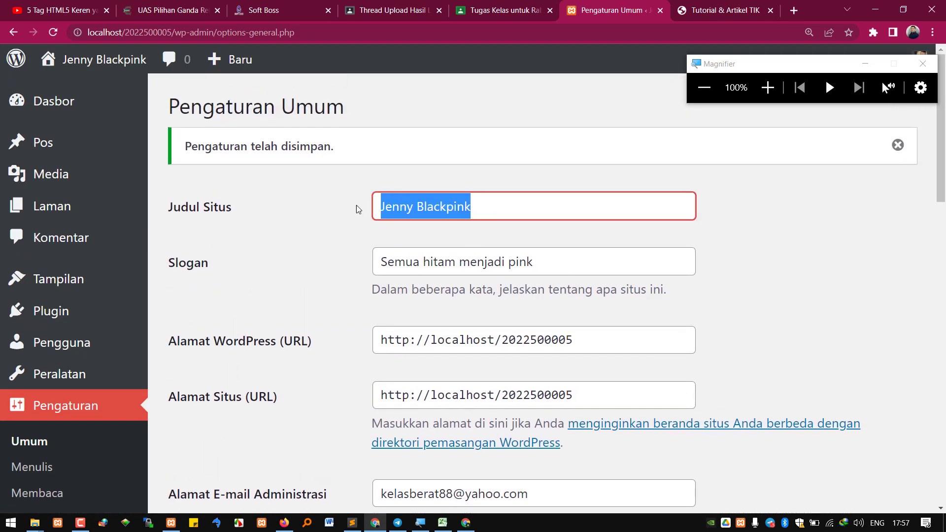
left_click_drag(531, 261, 377, 256)
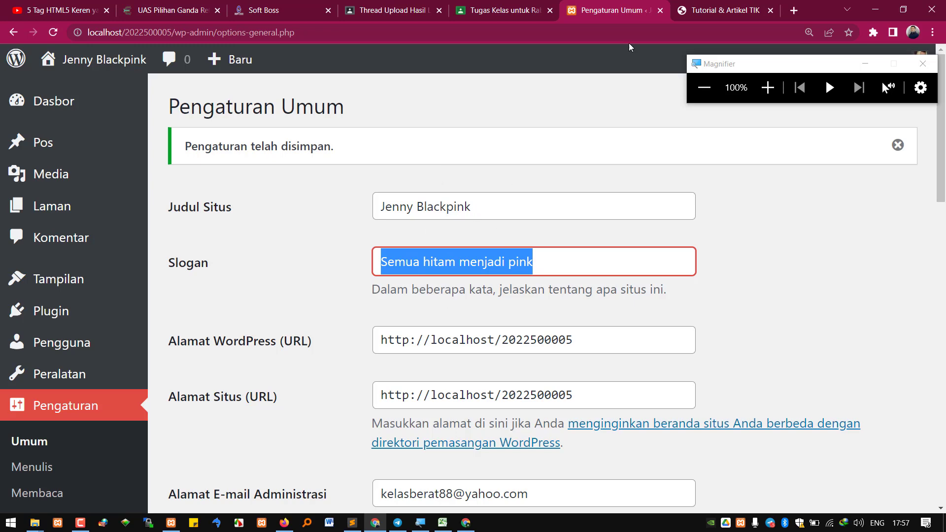
Check the Tutorial & Artikel TIK tab, review the site title and tagline, then open Writing Settings
left_click(725, 10)
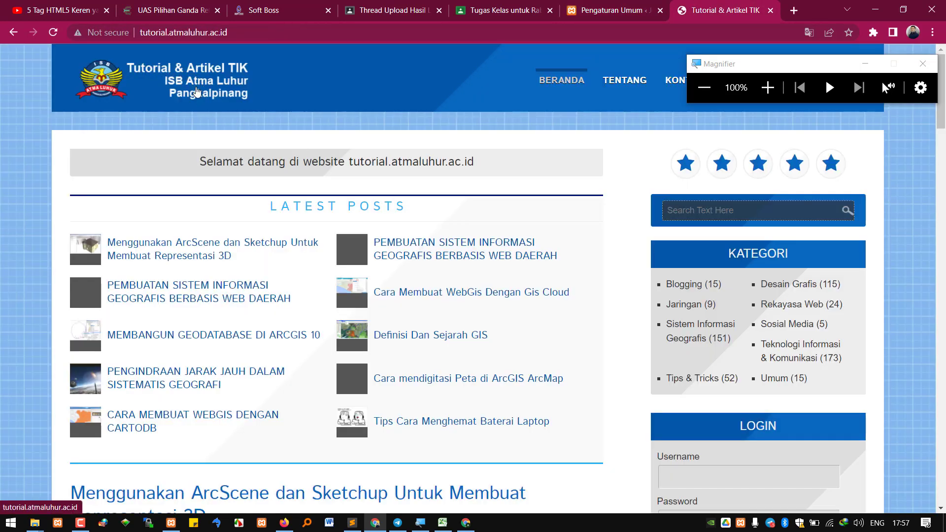
left_click(592, 10)
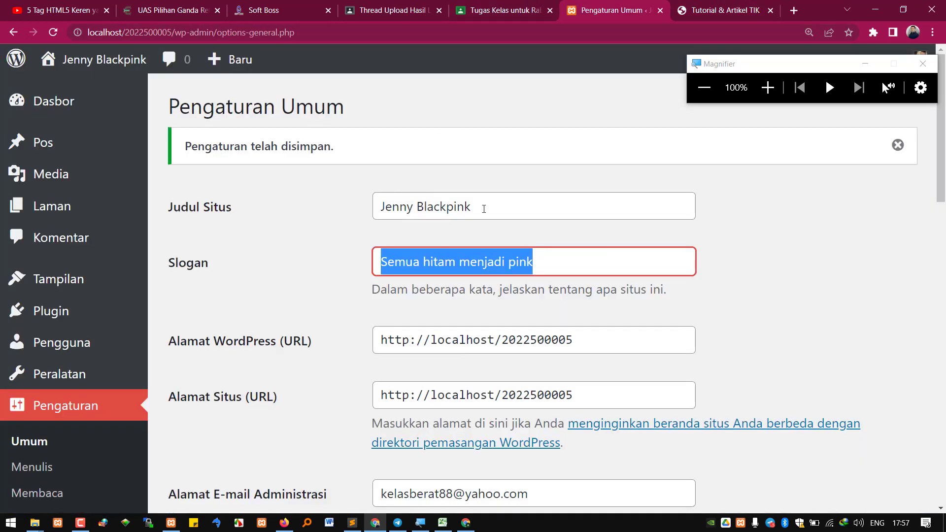
key("shift+Tab")
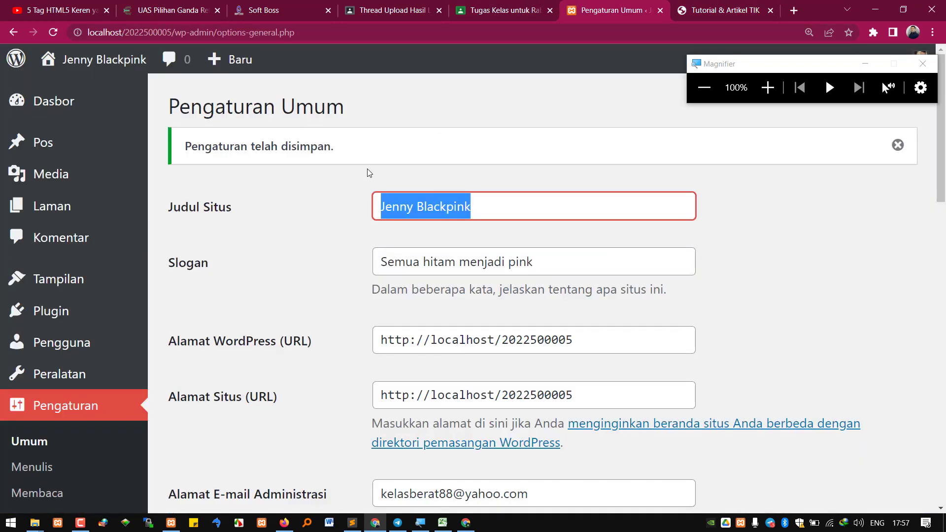
key("Tab")
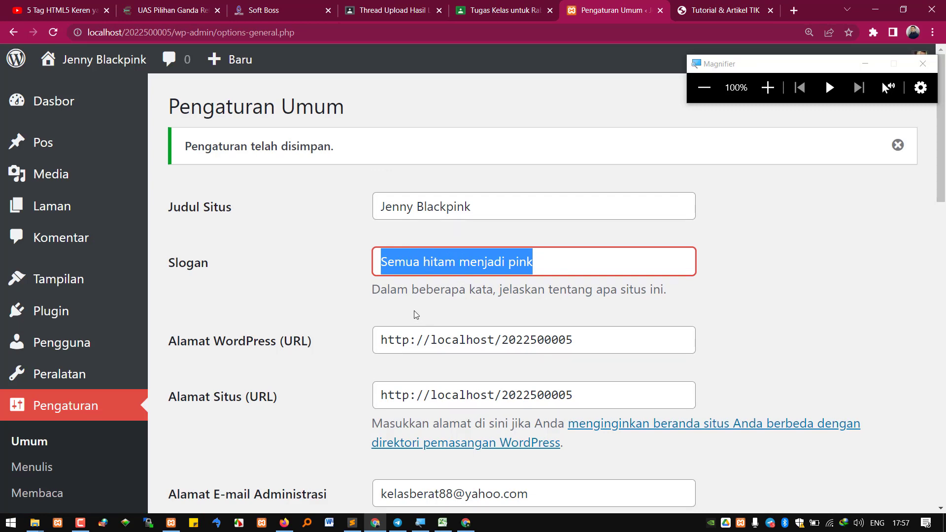
scroll(414, 315, "down", 3)
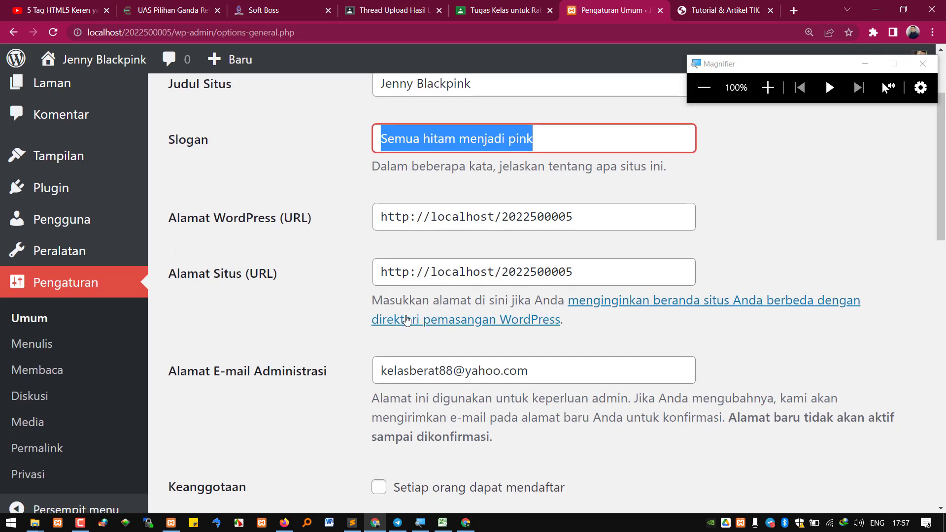
left_click(29, 350)
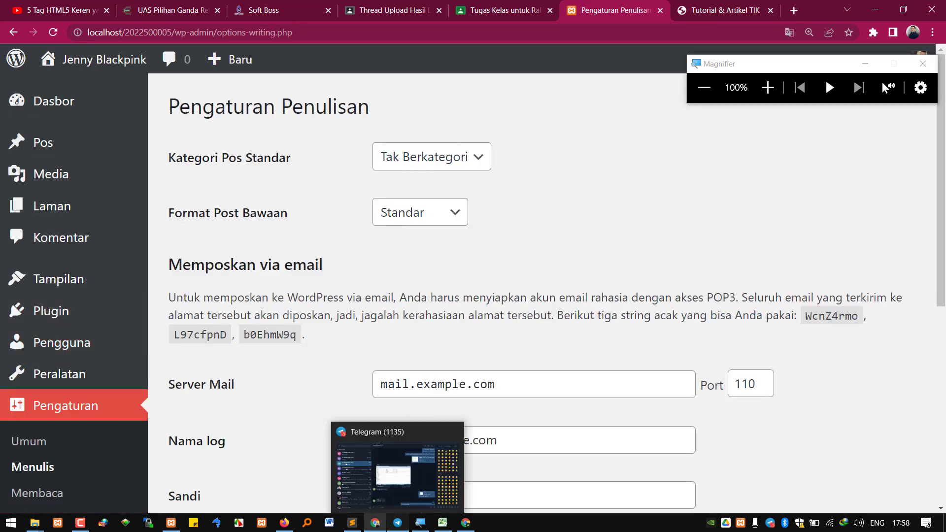
left_click(398, 522)
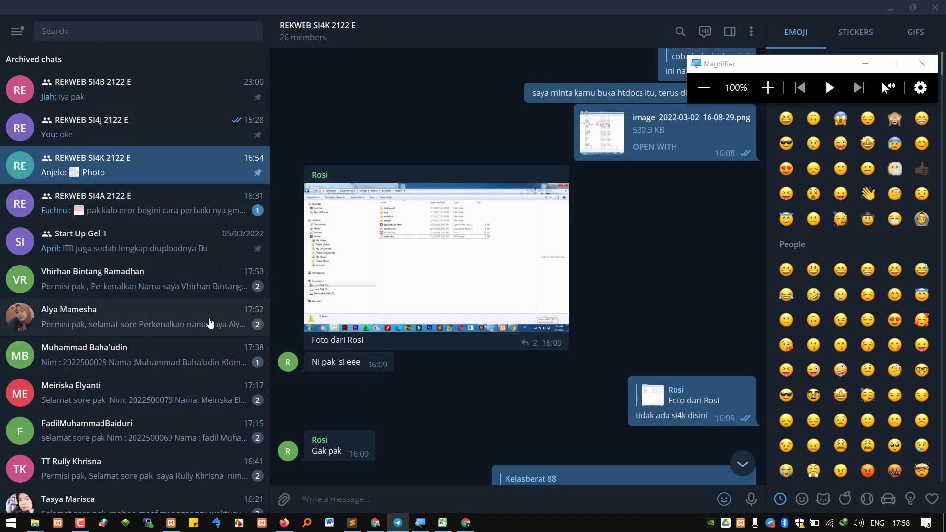
Open a student's Telegram chat, enlarge the view to 200%, and view the sent photo full-screen
scroll(190, 390, "down", 9)
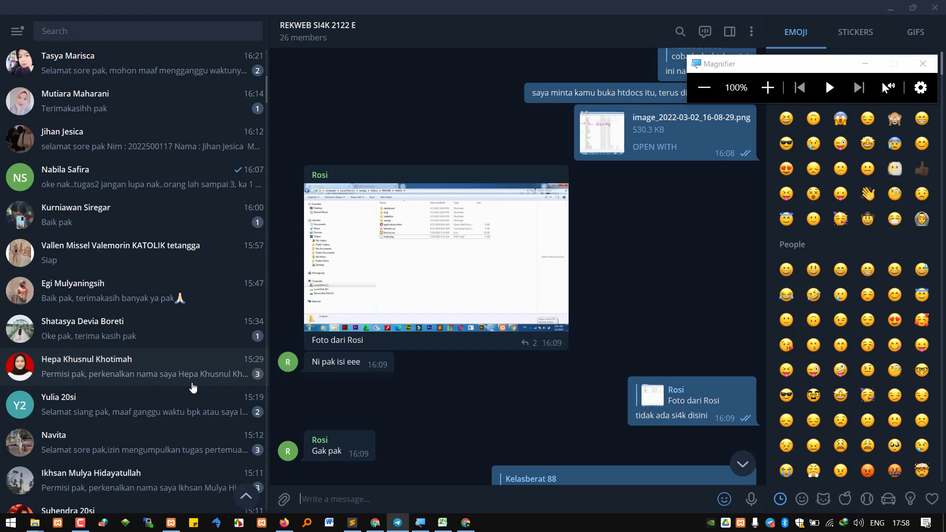
scroll(192, 388, "down", 5)
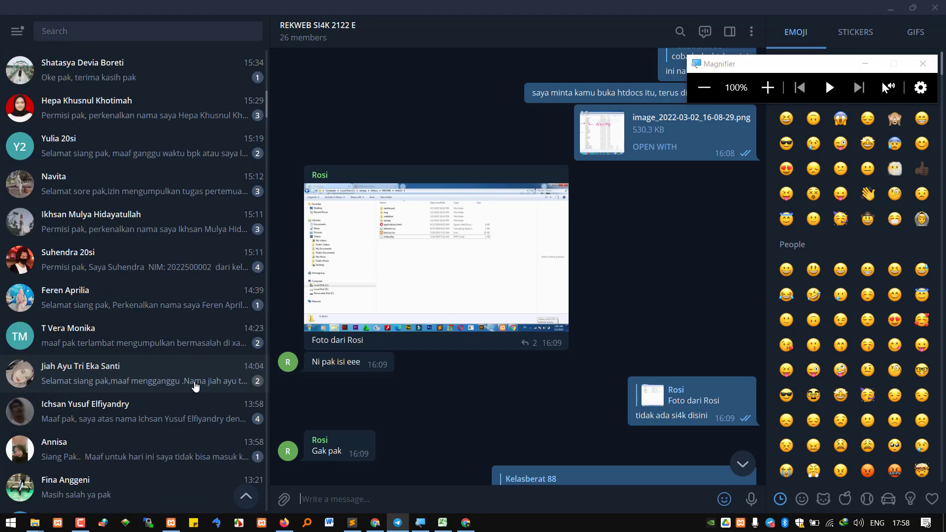
scroll(195, 386, "down", 2)
left_click(197, 386)
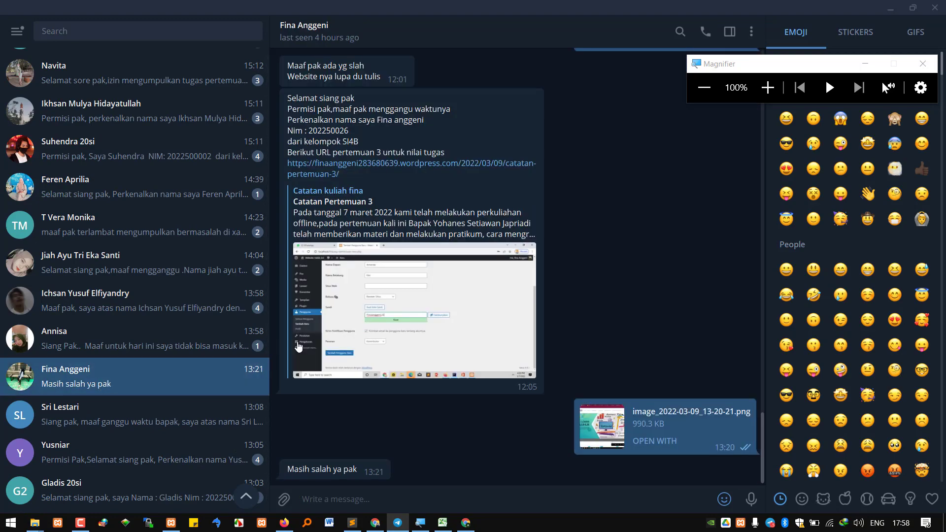
scroll(531, 286, "up", 8)
scroll(518, 299, "up", 10)
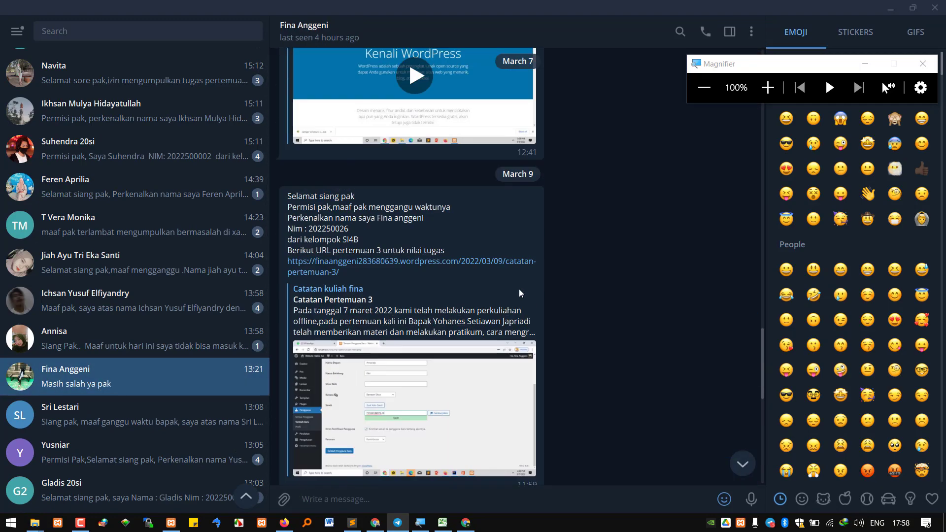
scroll(517, 288, "up", 10)
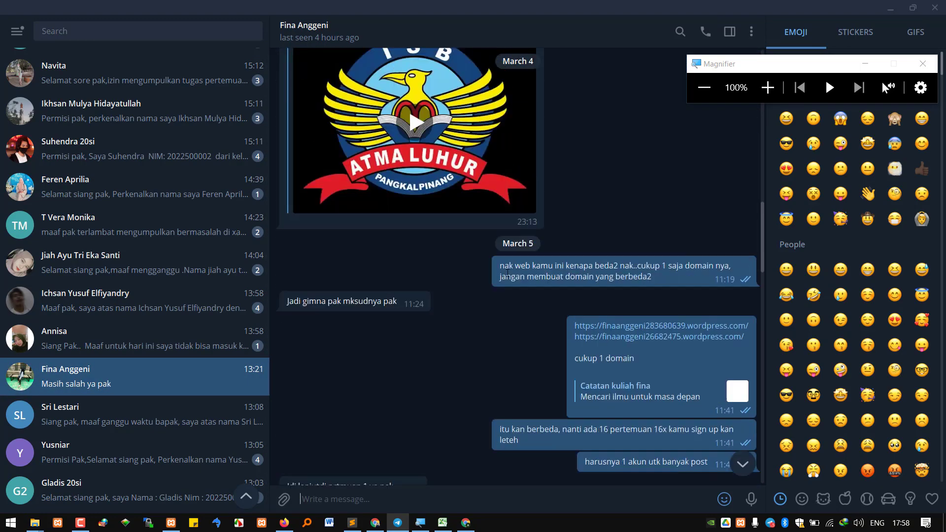
scroll(522, 265, "up", 4)
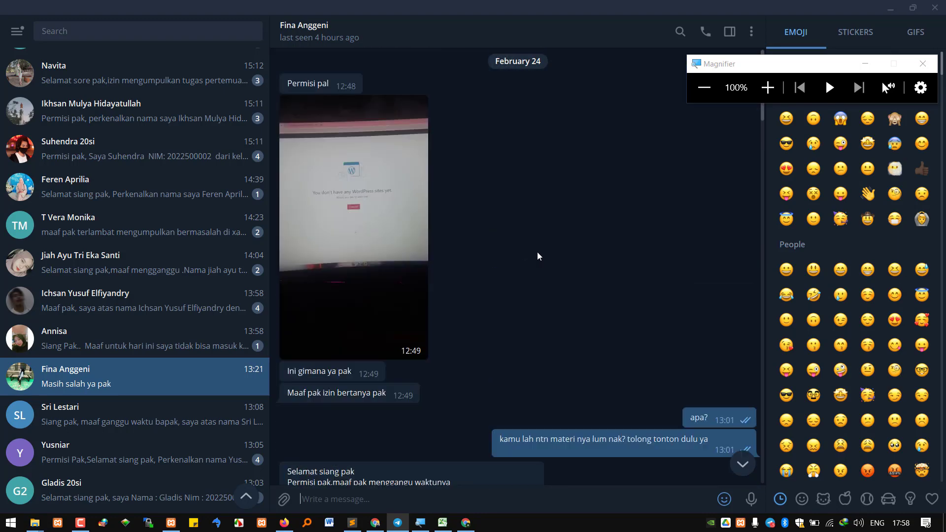
left_click(767, 88)
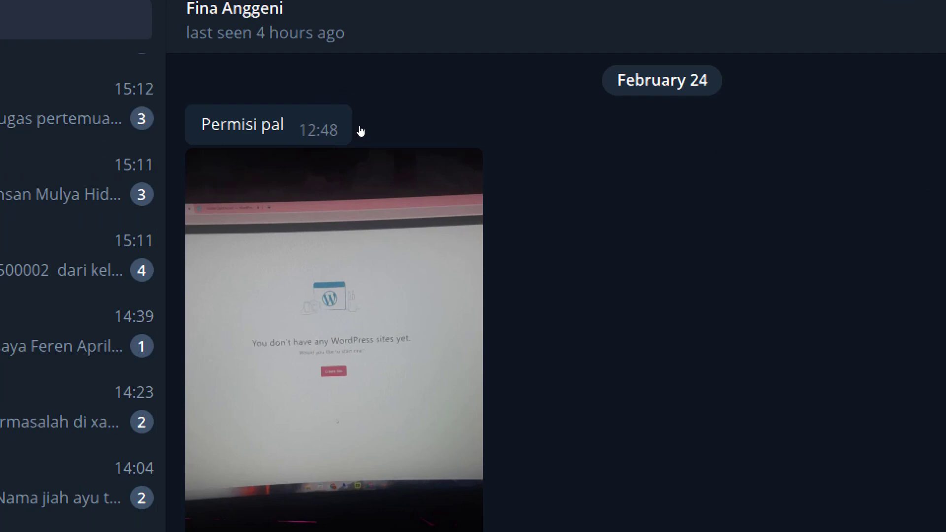
scroll(481, 376, "down", 2)
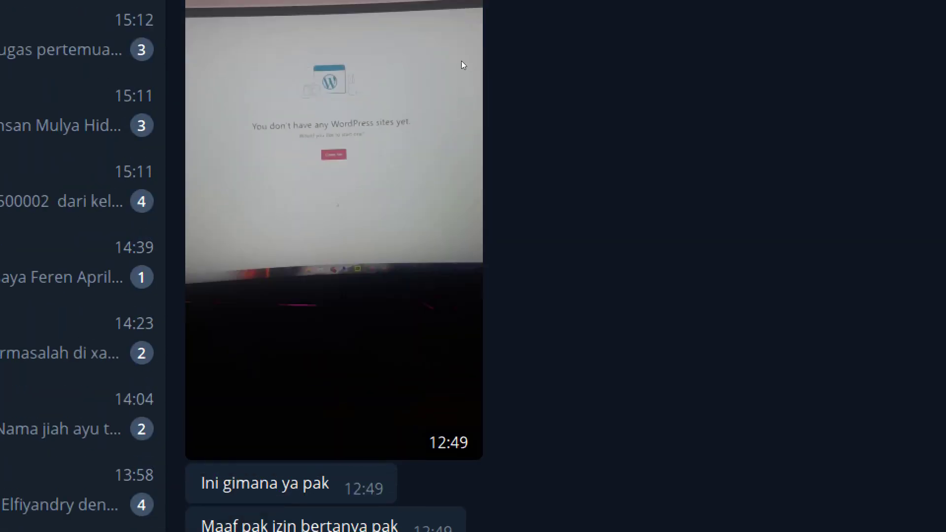
left_click(387, 120)
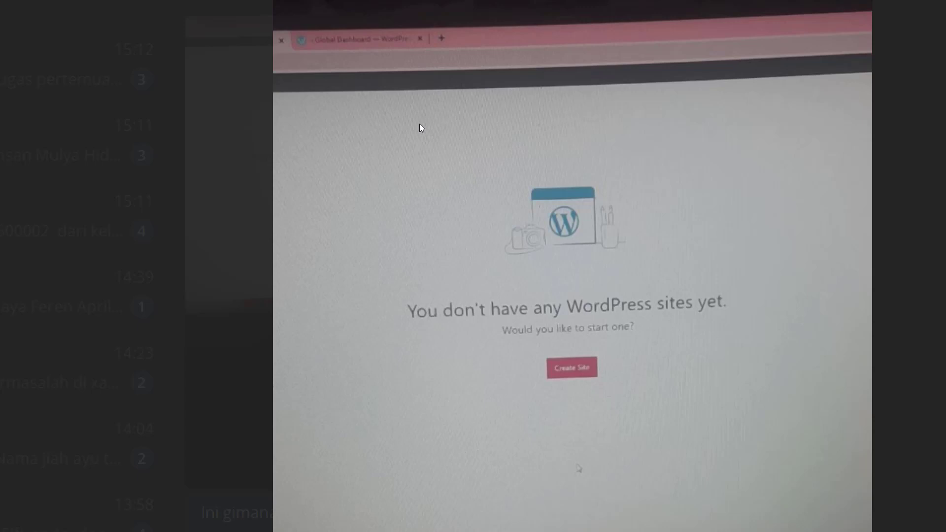
Close the photo and copy the student's pertemuan 1 blog link
key("Escape")
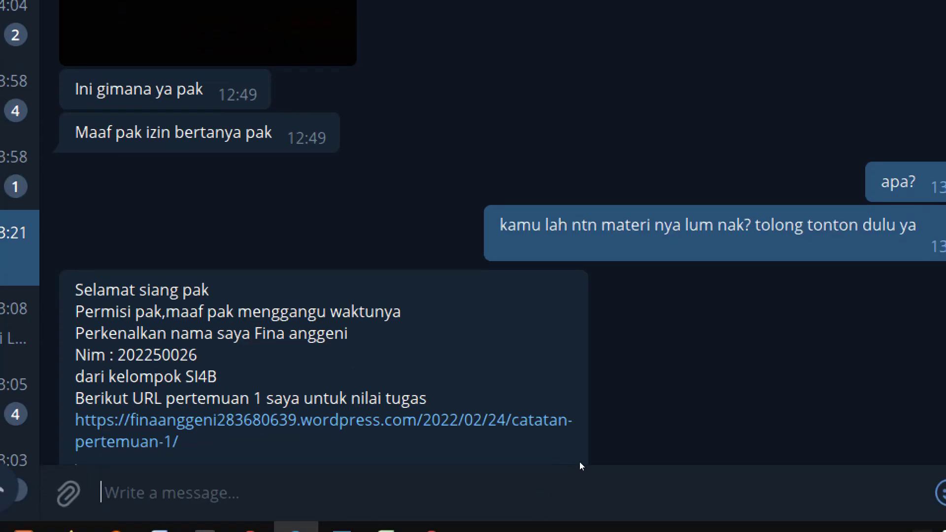
scroll(593, 483, "down", 3)
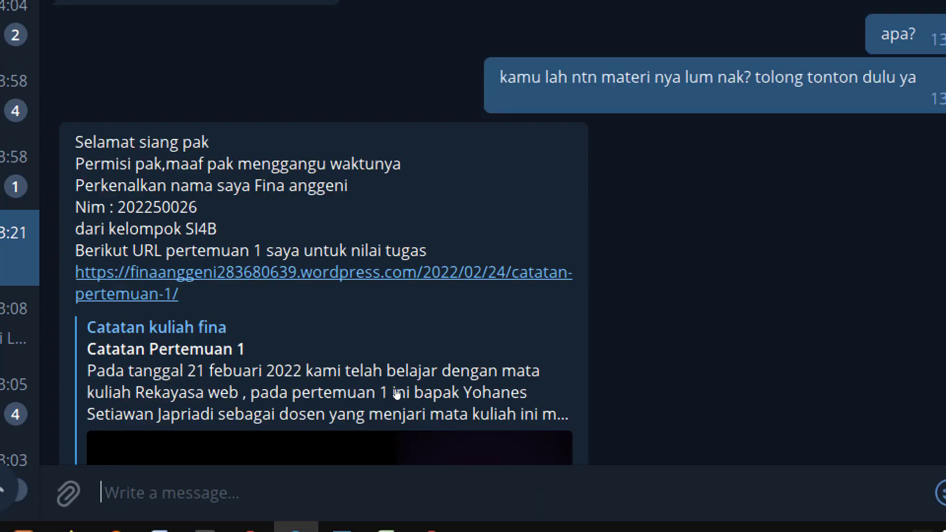
right_click(362, 393)
left_click(326, 123)
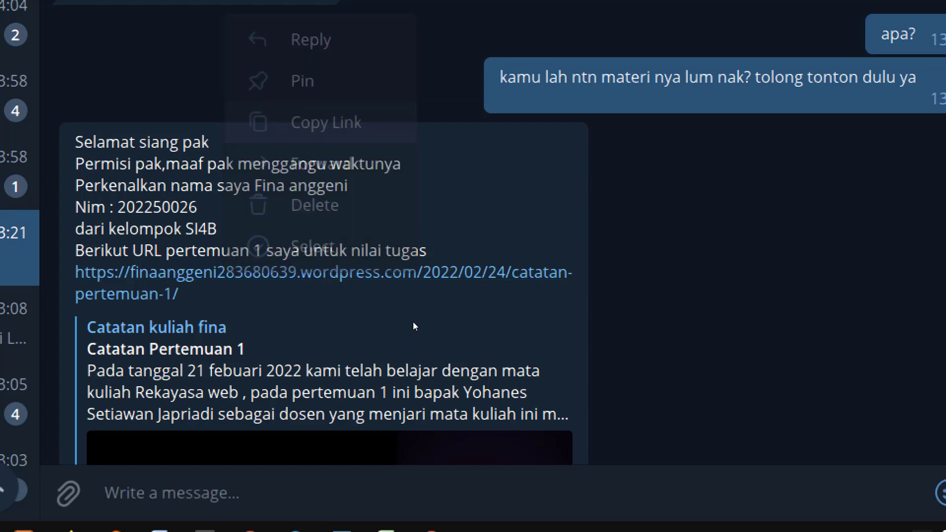
Load the pertemuan 1 blog link in the Tutorial & Artikel TIK tab and reset magnification to 100%
left_click(250, 513)
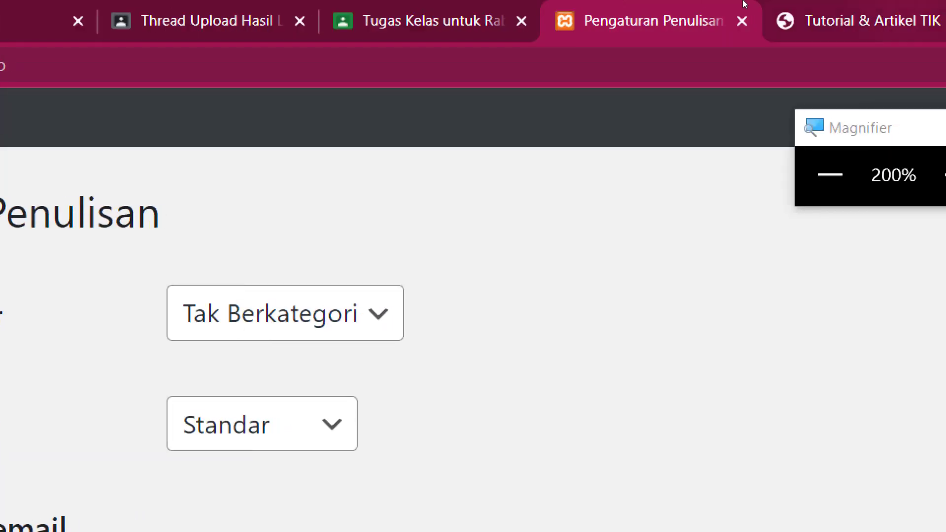
left_click(754, 5)
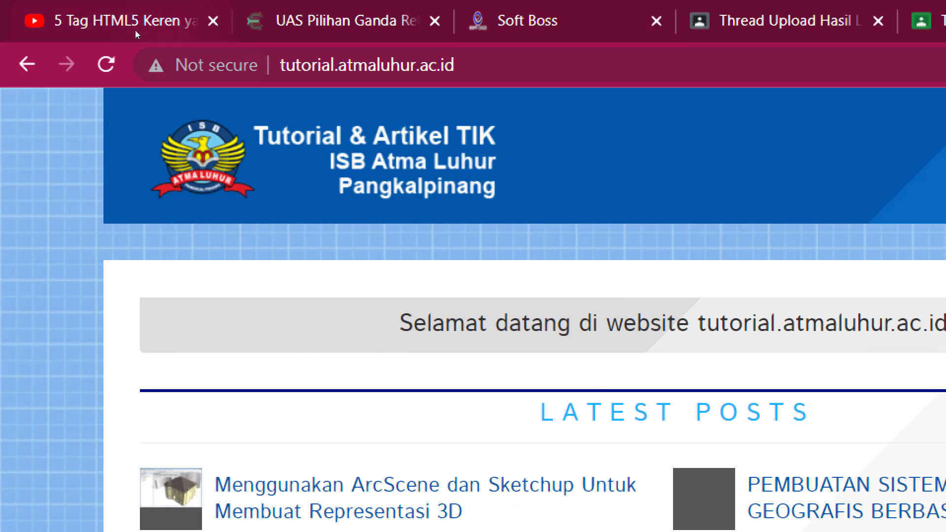
left_click(156, 65)
key("ctrl+v")
key("Return")
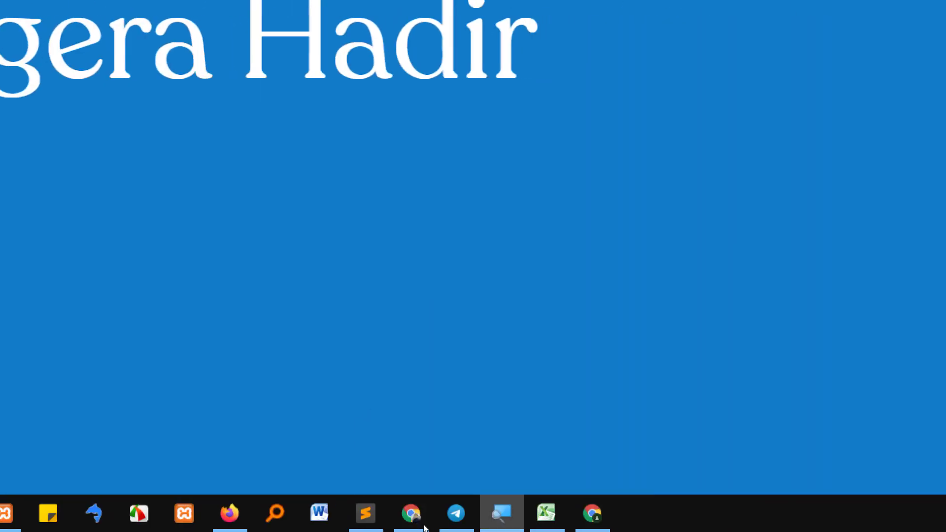
left_click(501, 514)
left_click(725, 113)
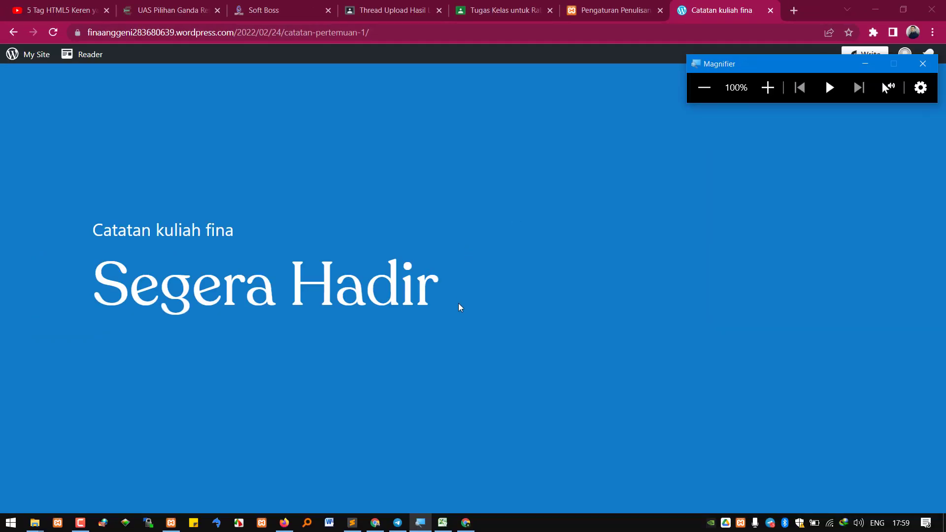
Copy the pertemuan 2 blog link from the student's Telegram message
left_click(399, 523)
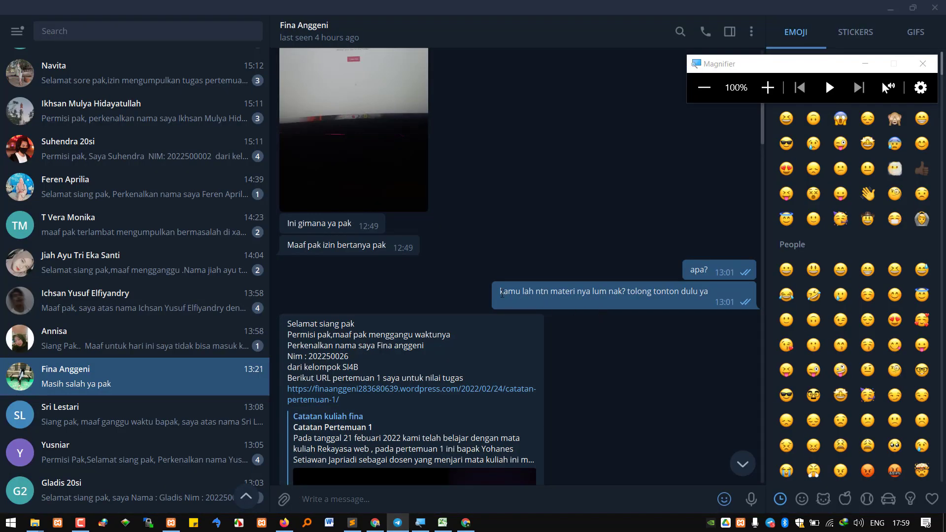
left_click_drag(501, 293, 639, 311)
scroll(524, 341, "down", 2)
left_click(350, 330)
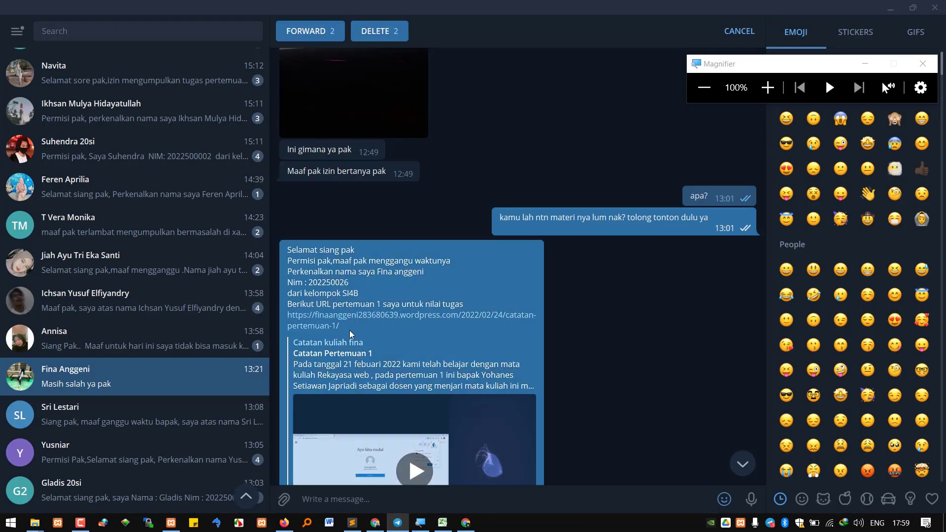
key("Escape")
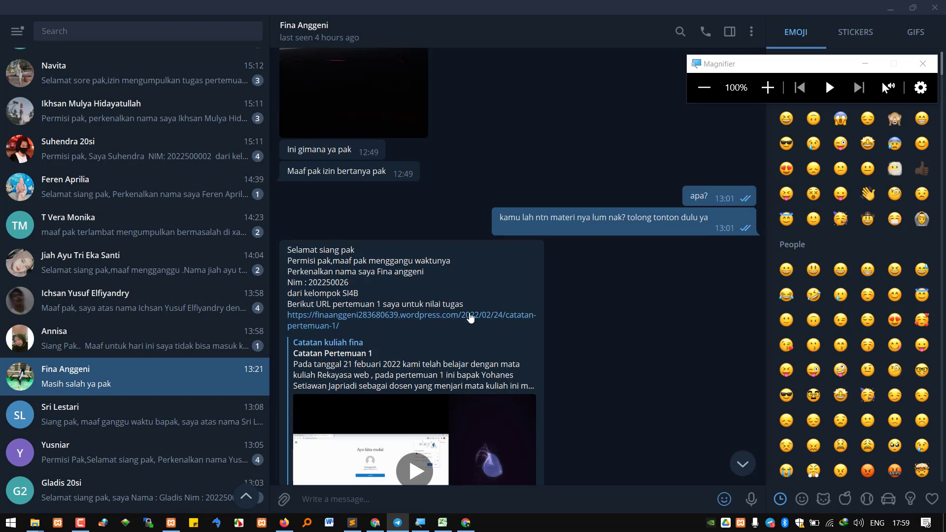
scroll(536, 304, "down", 6)
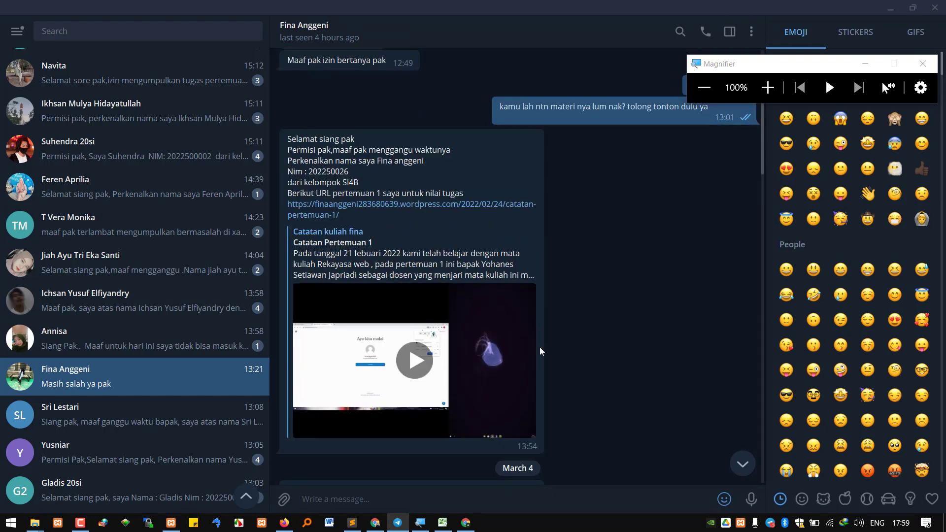
scroll(595, 339, "down", 2)
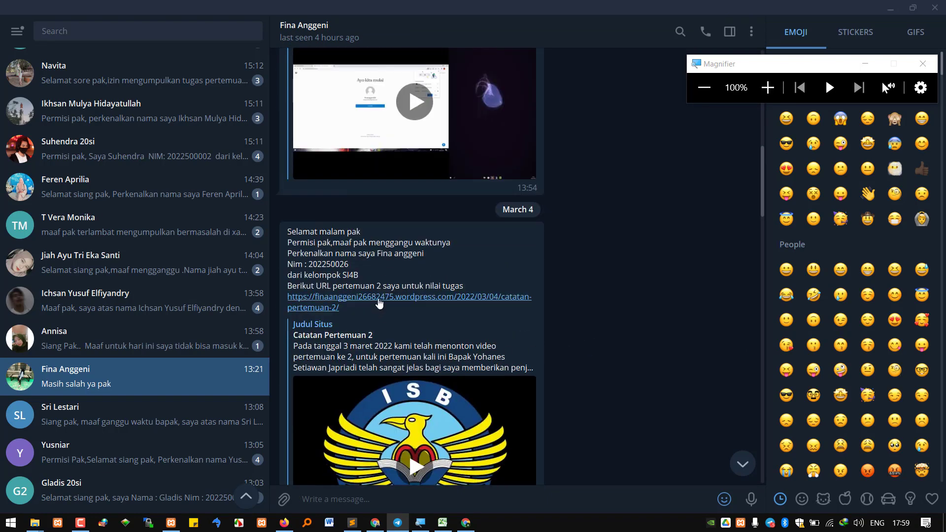
right_click(383, 303)
left_click(434, 352)
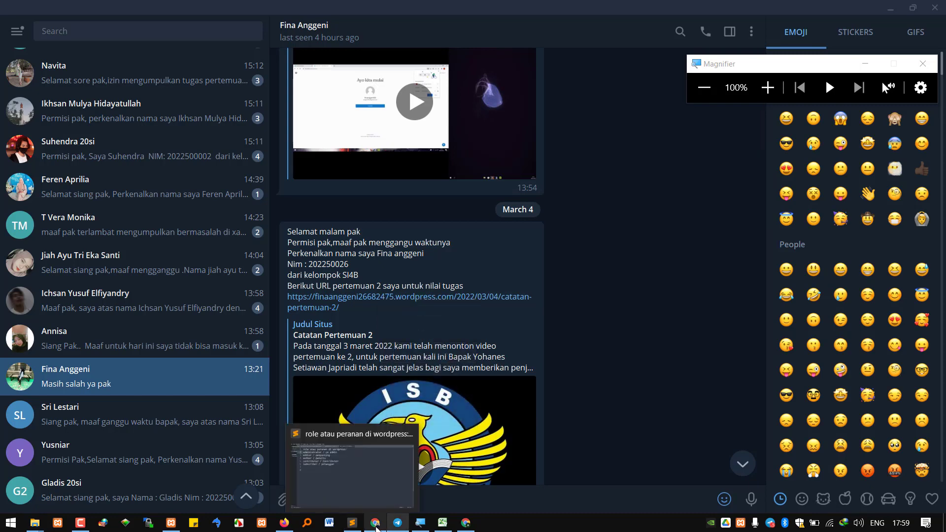
Open the pertemuan 2 link in a new Chrome tab, then return to the Telegram chat
left_click(376, 526)
left_click(792, 9)
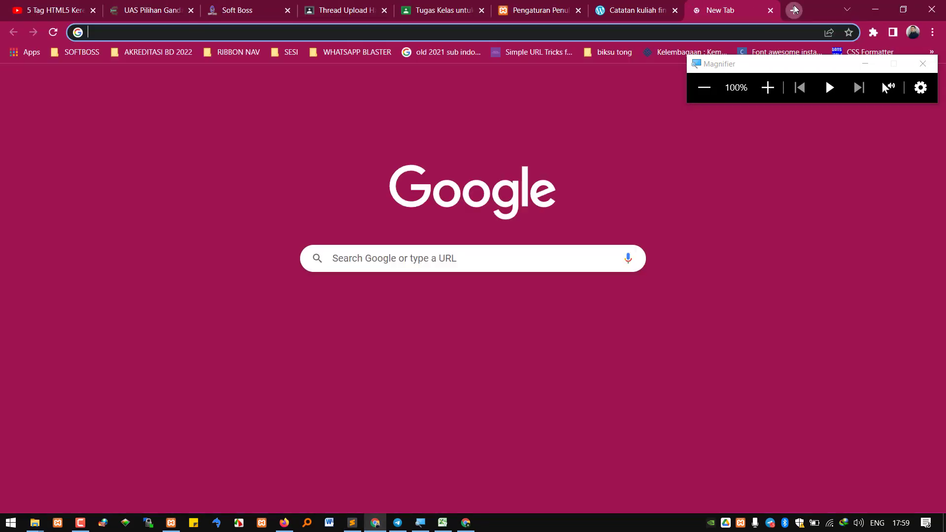
key("ctrl+v")
key("Return")
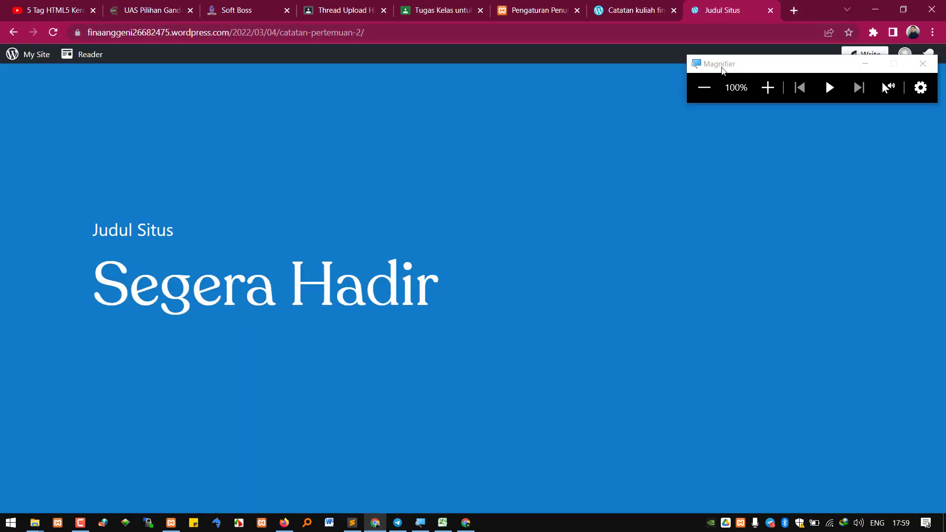
left_click(397, 522)
scroll(578, 396, "down", 5)
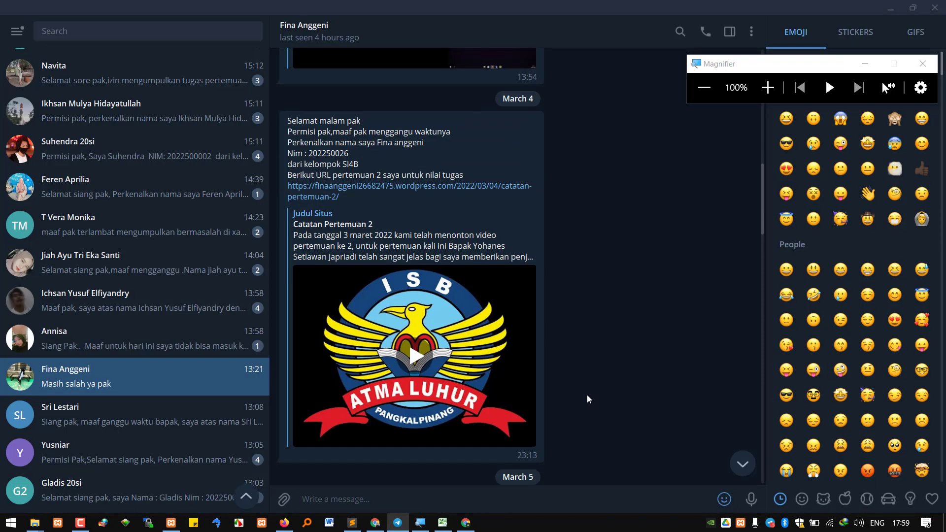
left_click_drag(513, 351, 656, 363)
left_click(768, 87)
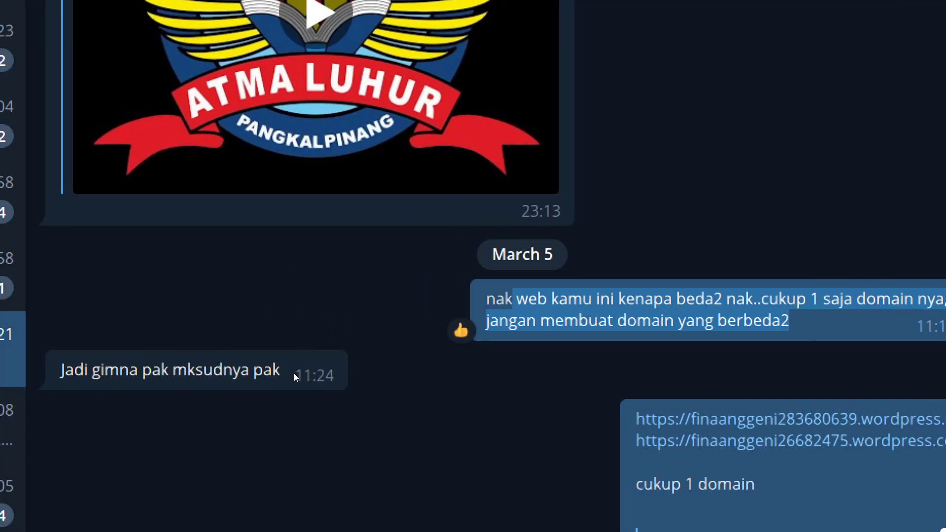
left_click_drag(92, 370, 383, 389)
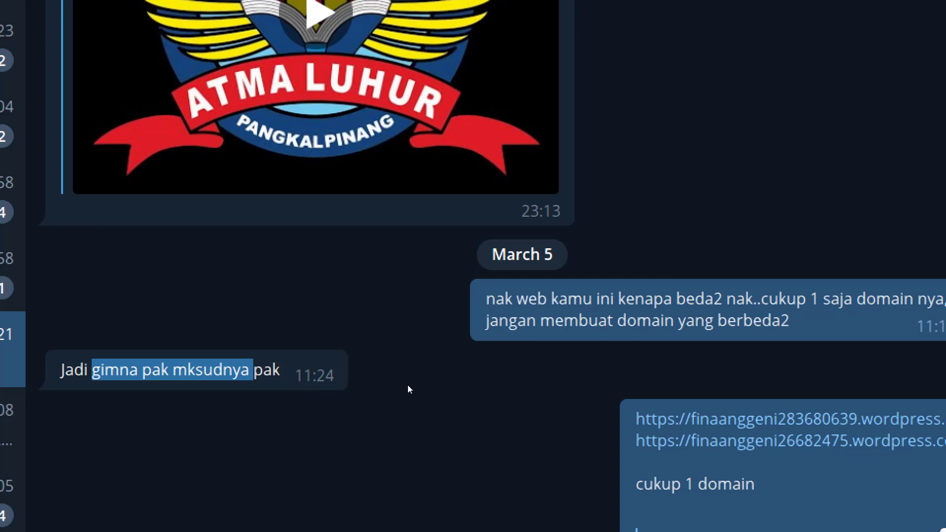
left_click(394, 389)
left_click_drag(105, 370, 327, 387)
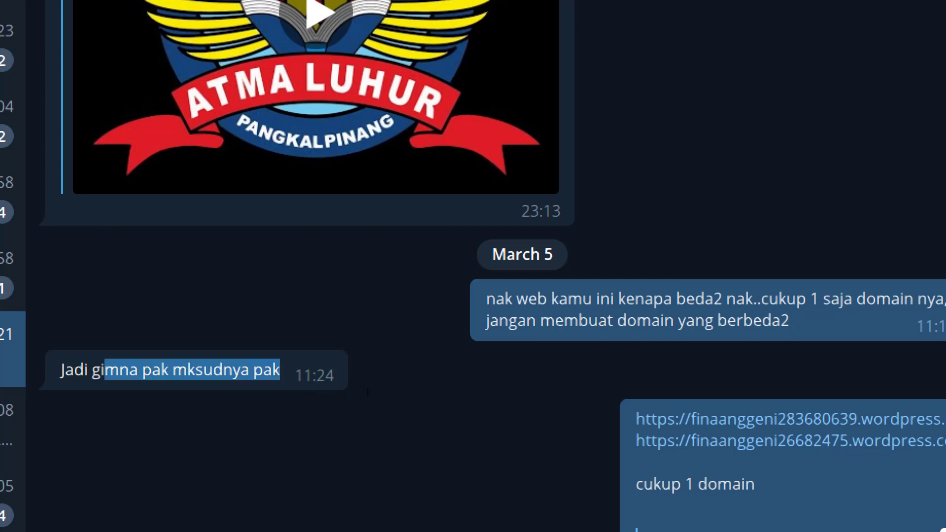
left_click_drag(83, 369, 232, 370)
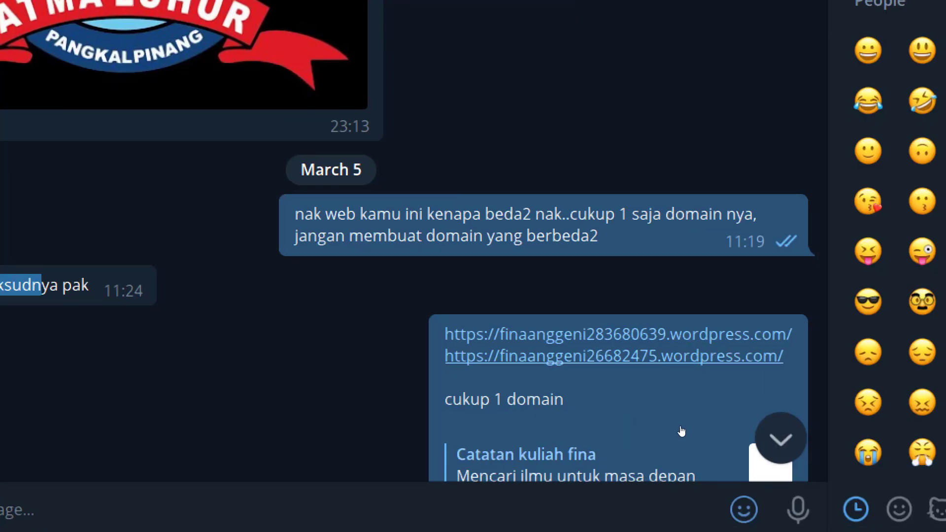
scroll(534, 298, "up", 10)
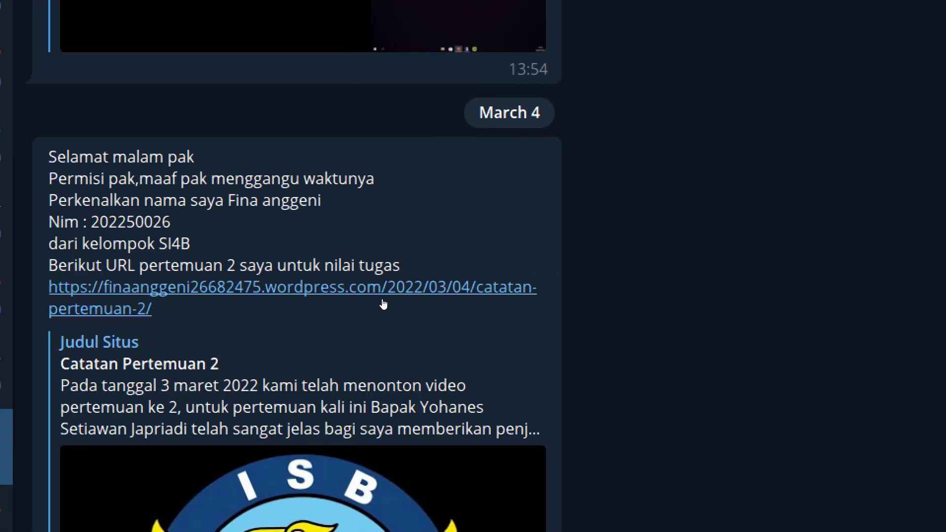
scroll(382, 296, "up", 12)
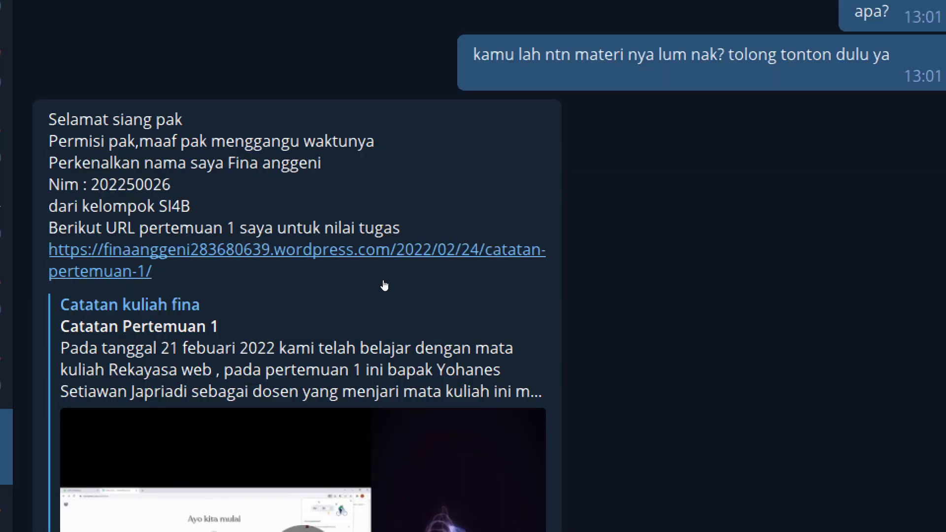
scroll(390, 285, "down", 15)
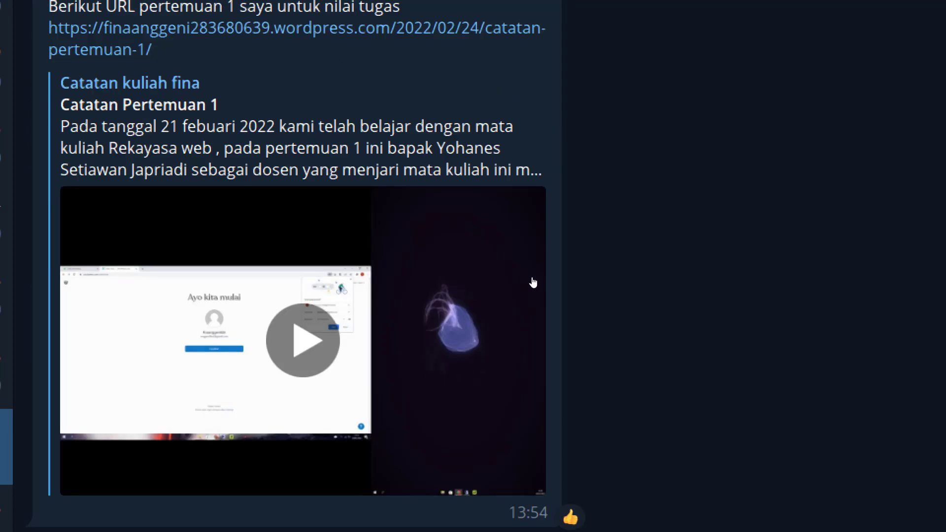
scroll(695, 446, "down", 10)
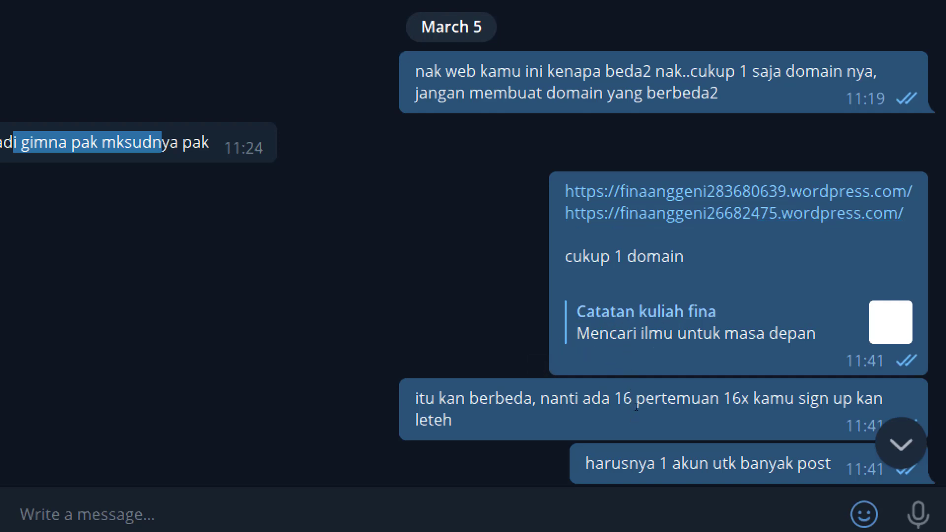
Highlight the remarks about signing up 16 times and 'harusnya 1 akun' in the chat
scroll(670, 434, "down", 2)
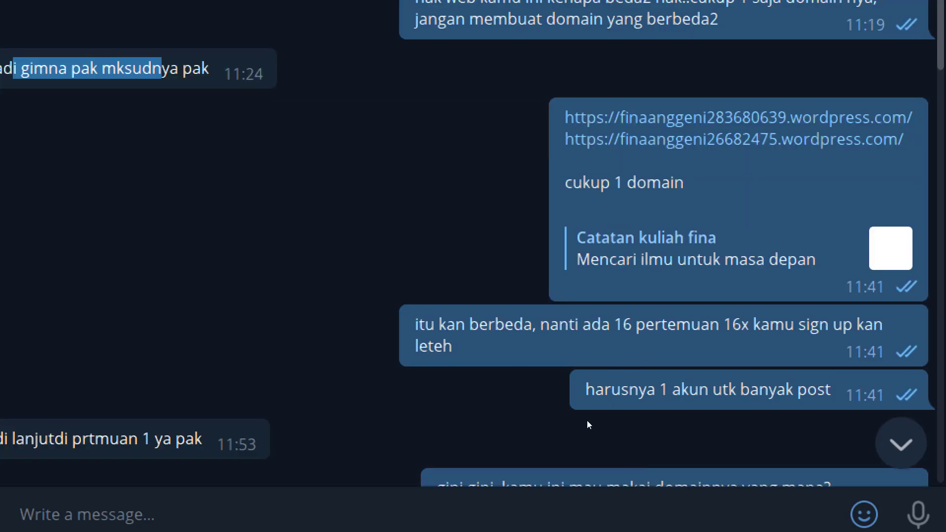
left_click_drag(559, 325, 635, 408)
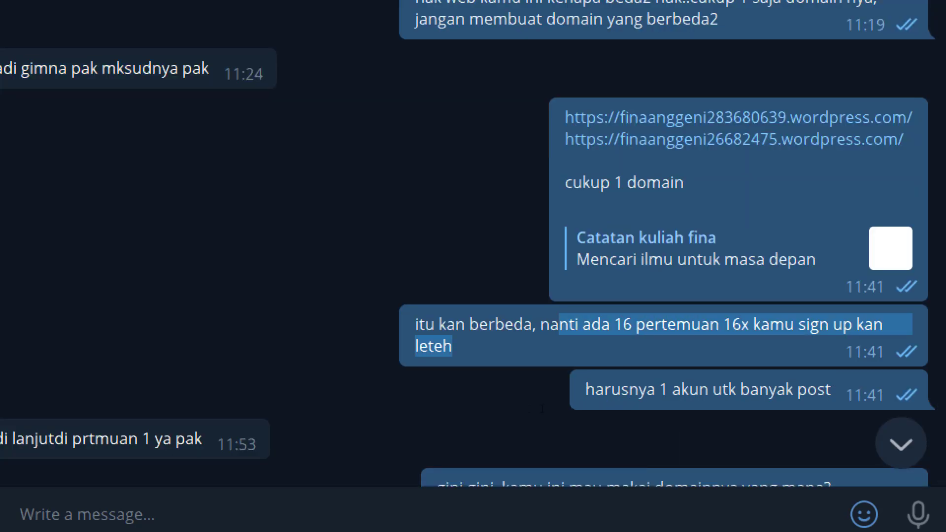
left_click_drag(524, 417, 699, 439)
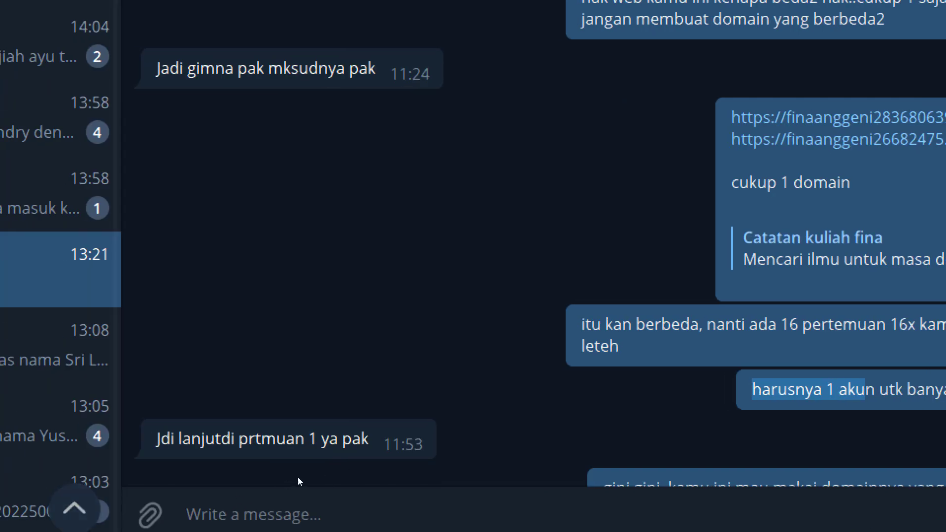
left_click(321, 467)
double_click(354, 438)
scroll(542, 400, "down", 3)
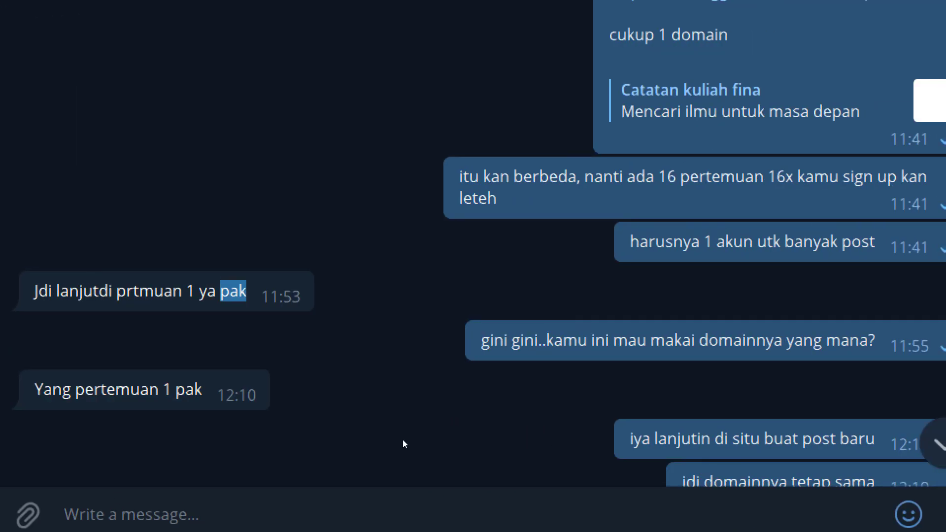
left_click(526, 441)
Copy the pertemuan 2 post link from the student's March 7 message
scroll(691, 456, "down", 2)
left_click_drag(876, 365, 731, 365)
left_click_drag(876, 409, 686, 409)
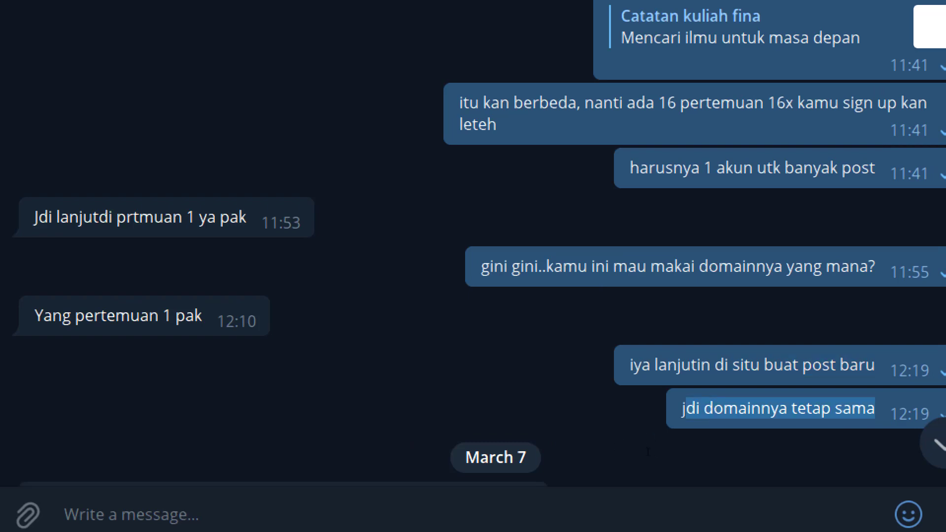
scroll(504, 442, "down", 4)
scroll(326, 442, "down", 2)
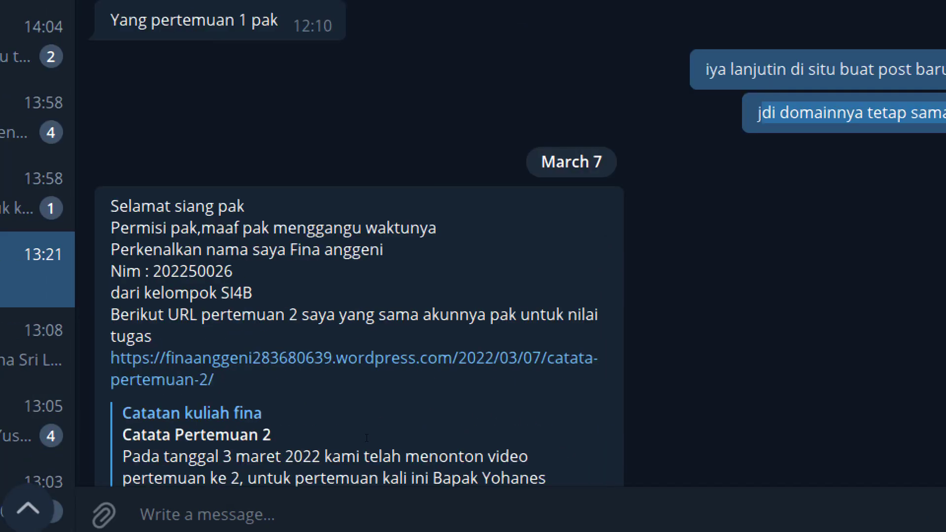
scroll(380, 429, "down", 5)
scroll(385, 432, "down", 7)
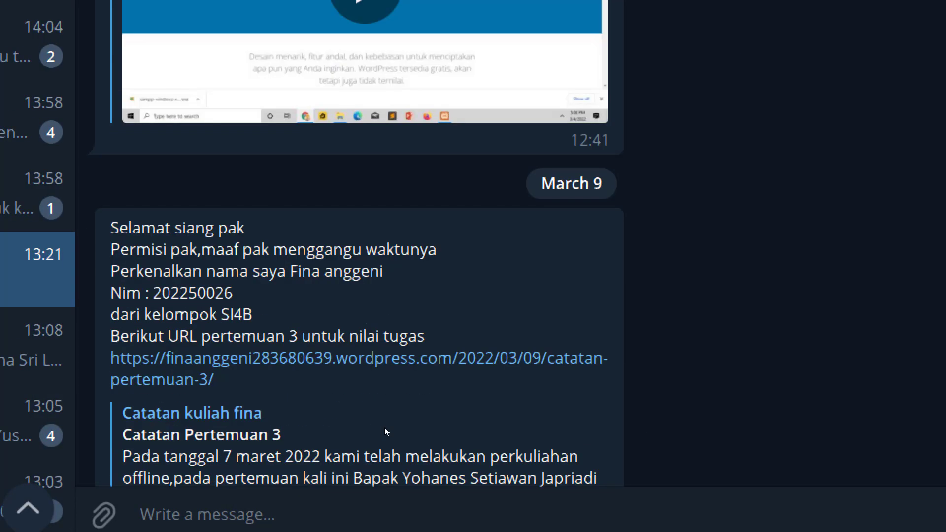
scroll(389, 414, "up", 6)
scroll(389, 399, "up", 3)
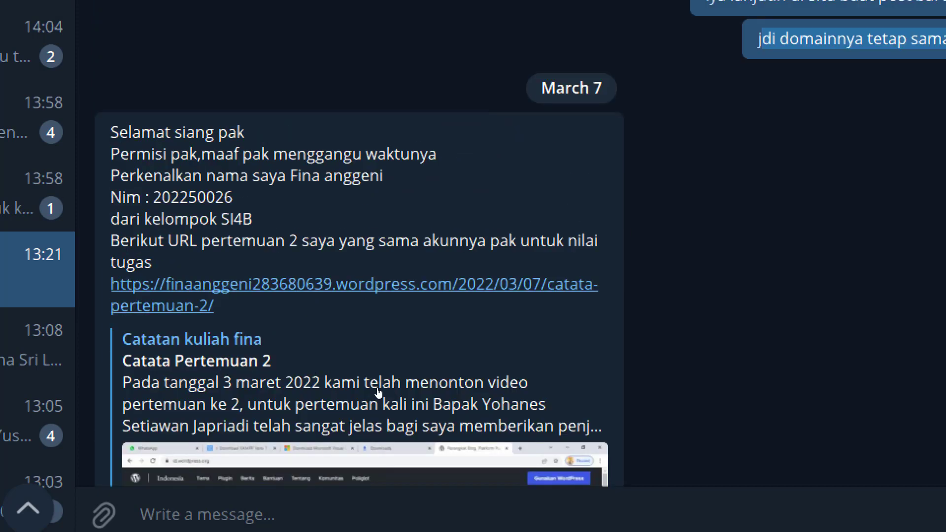
right_click(380, 392)
left_click(419, 338)
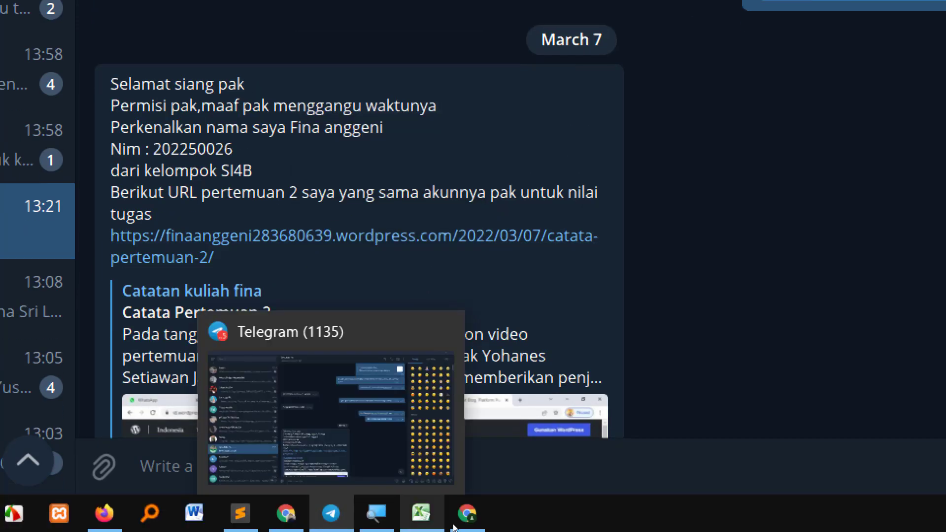
Load the copied pertemuan 2 post address in Chrome, seeing only 'Segera Hadir', then return to Telegram
left_click(467, 514)
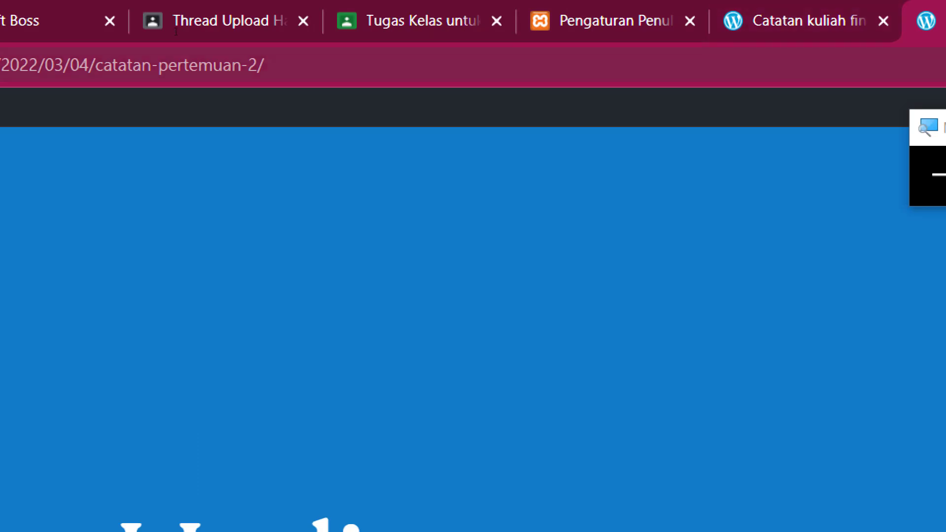
left_click(197, 65)
key("ctrl+v")
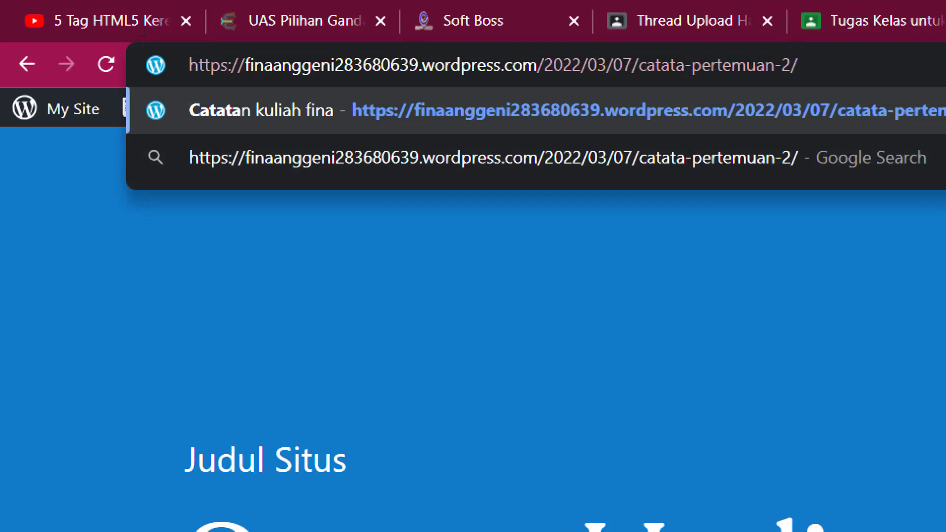
key("Return")
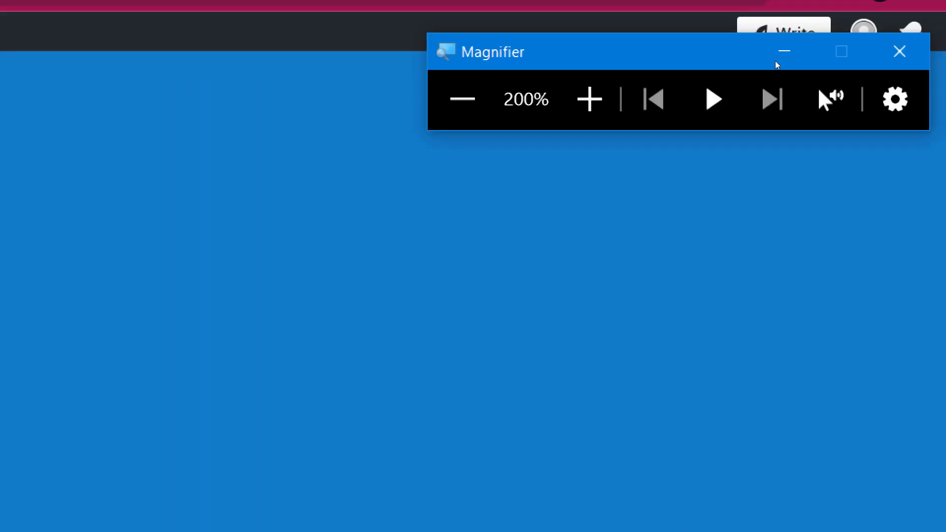
left_click(715, 91)
left_click(504, 294)
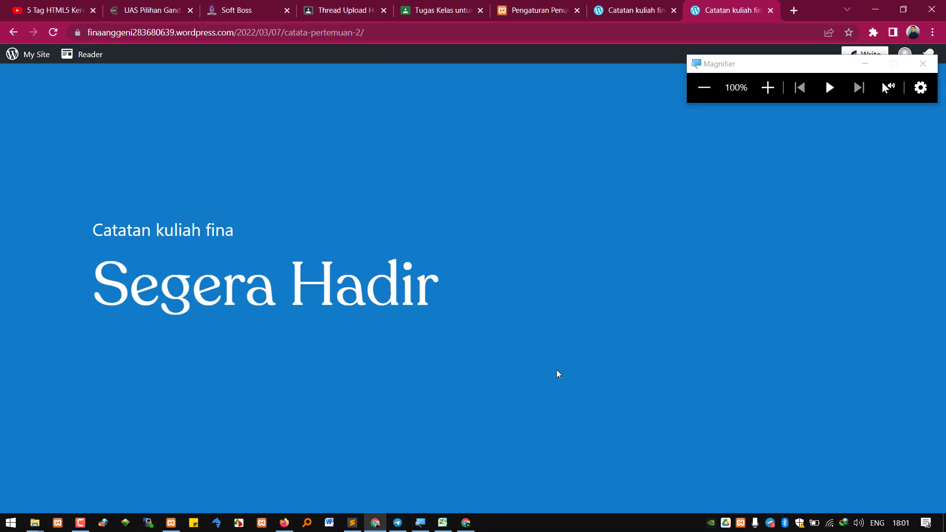
left_click(400, 521)
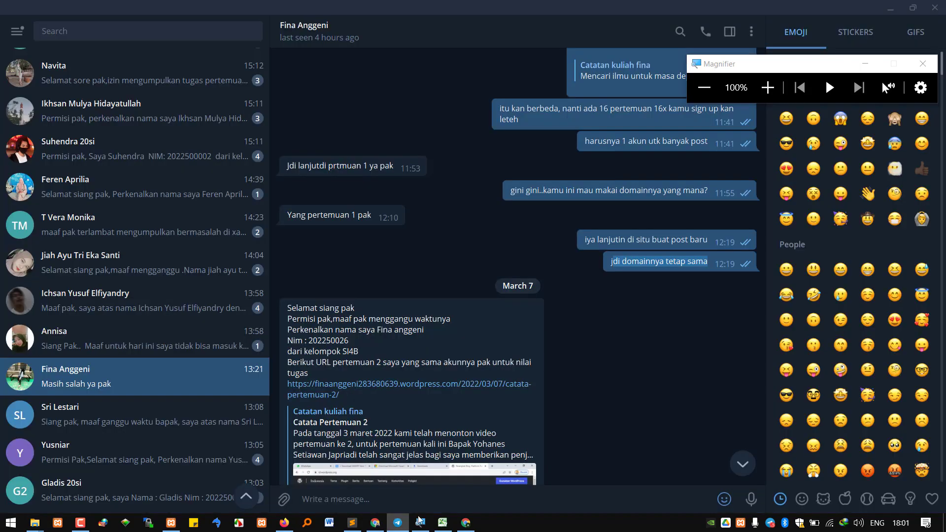
Open the chat's pertemuan 2 link in Chrome, then scroll back through the Telegram messages
left_click(531, 384)
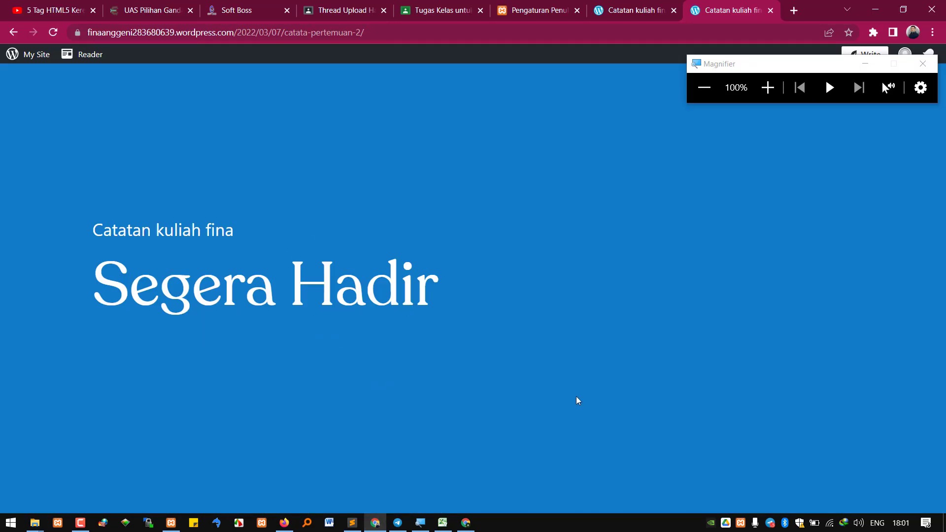
left_click(397, 523)
scroll(439, 472, "down", 4)
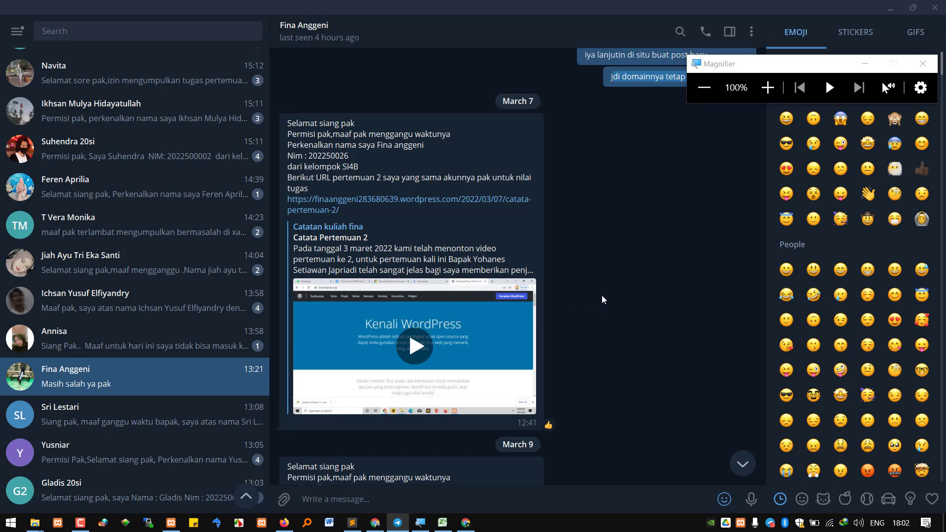
scroll(606, 294, "down", 1)
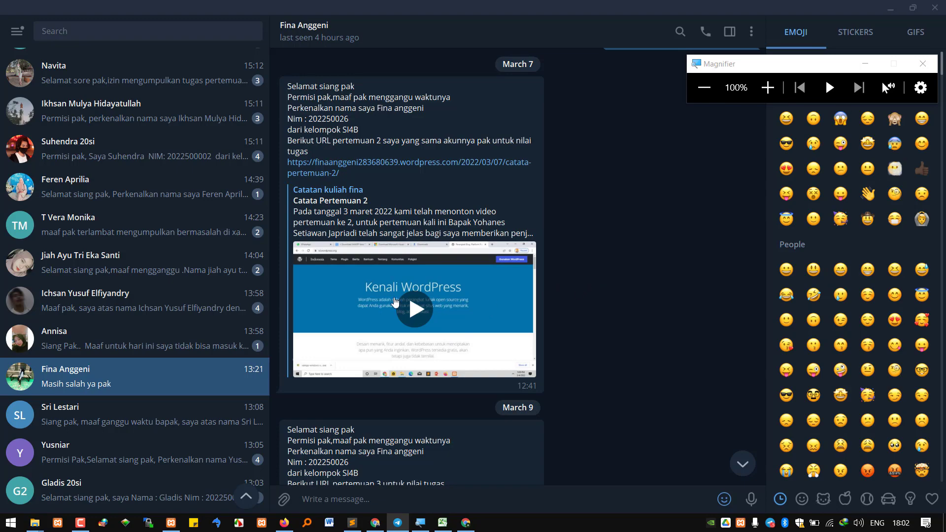
scroll(228, 266, "up", 7)
scroll(228, 266, "up", 9)
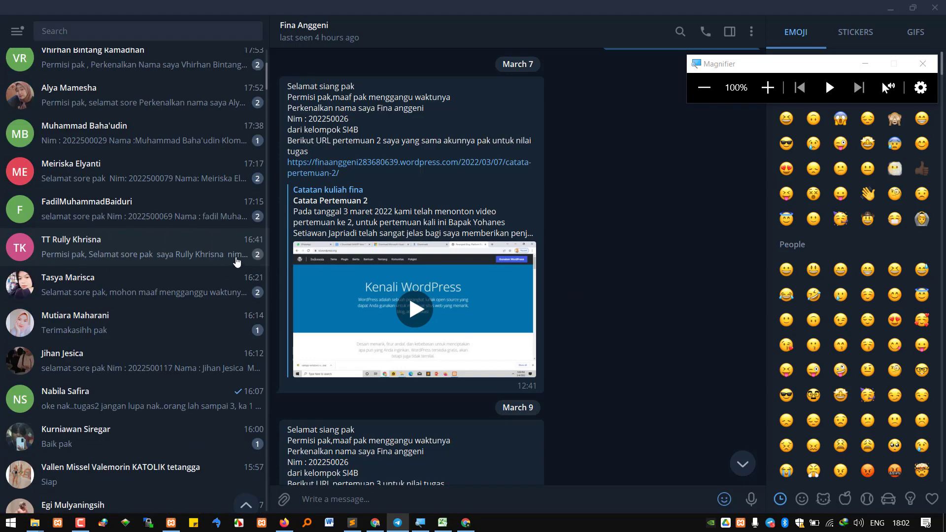
scroll(227, 274, "down", 3)
scroll(226, 274, "down", 17)
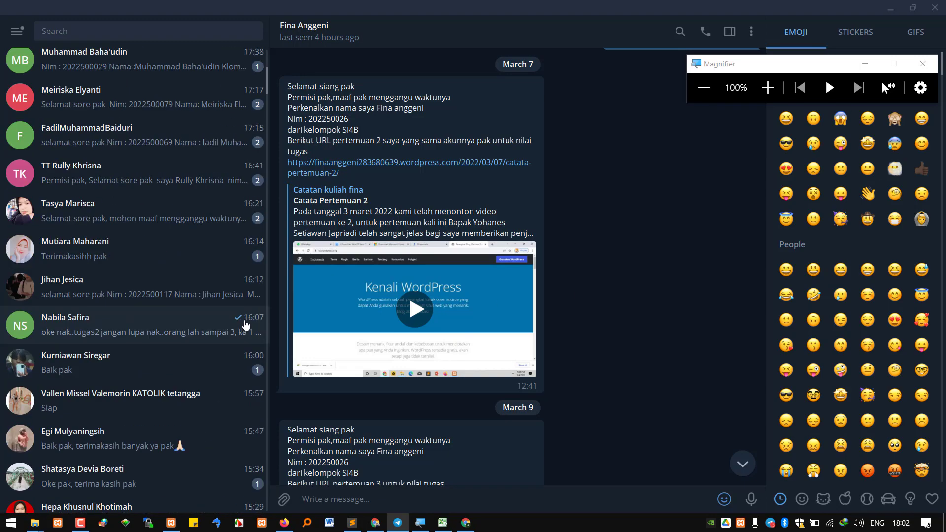
scroll(248, 413, "down", 9)
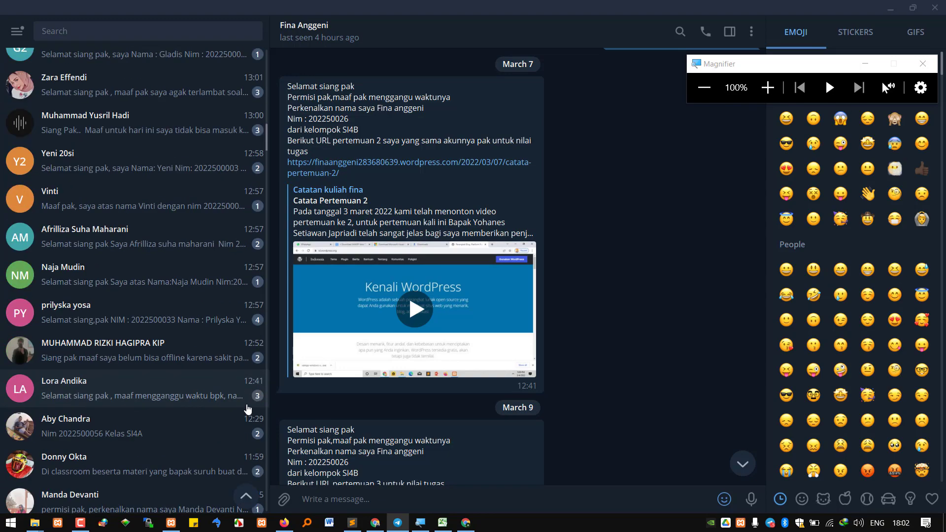
scroll(257, 401, "up", 1)
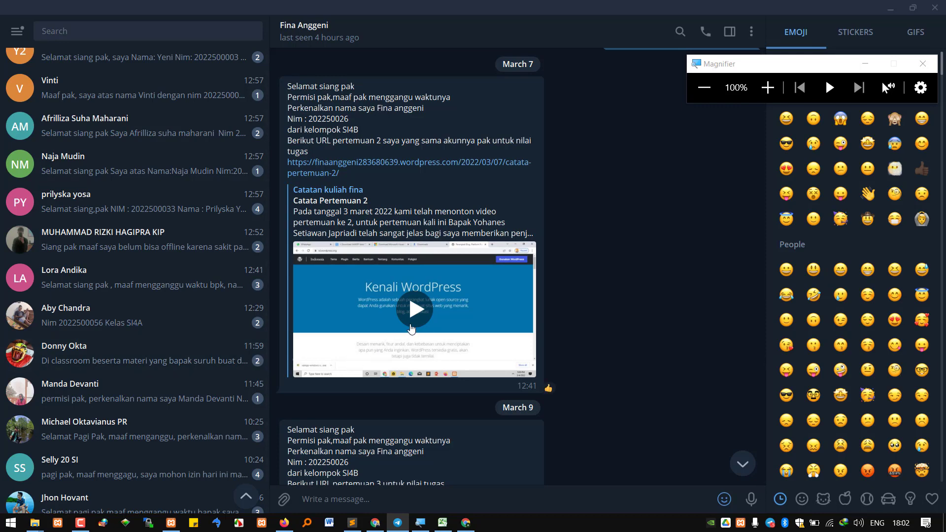
scroll(457, 296, "down", 5)
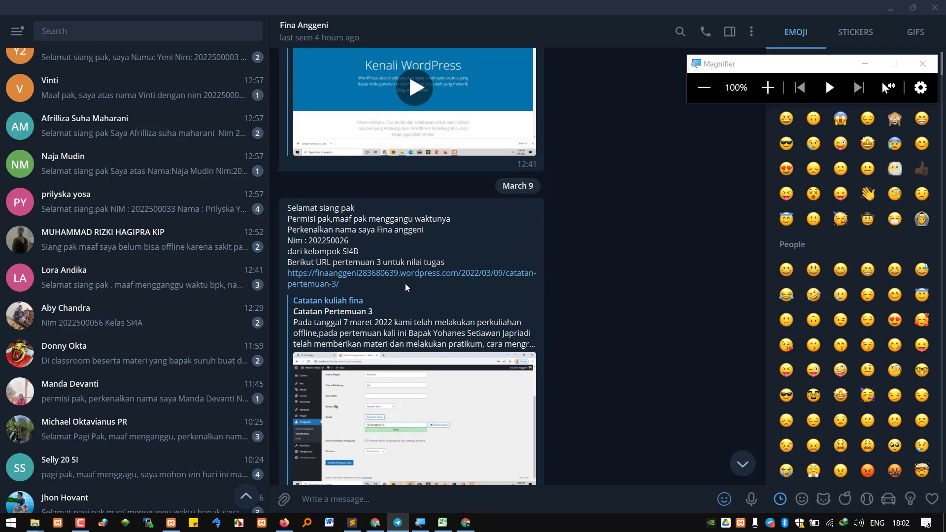
scroll(524, 283, "down", 2)
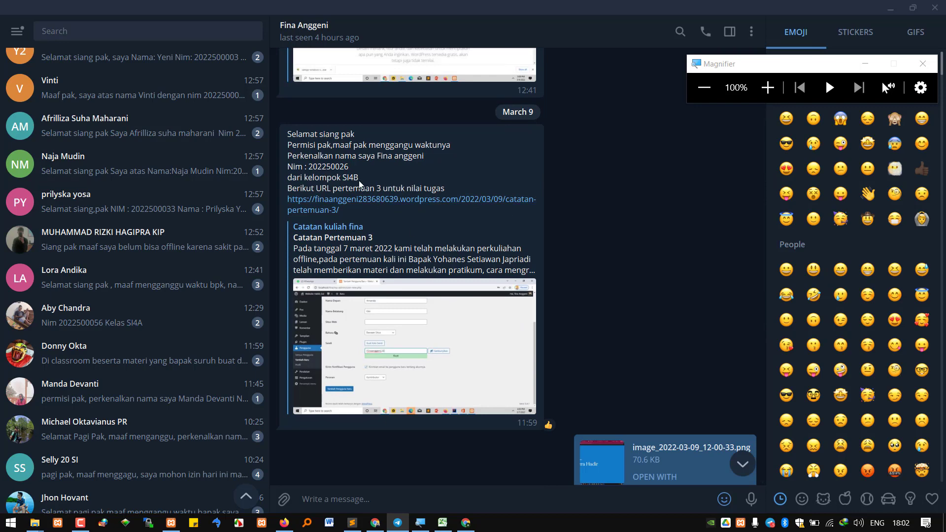
Highlight the SI4B group line and view the sent Segera Hadir screenshot full size
left_click_drag(359, 183, 338, 179)
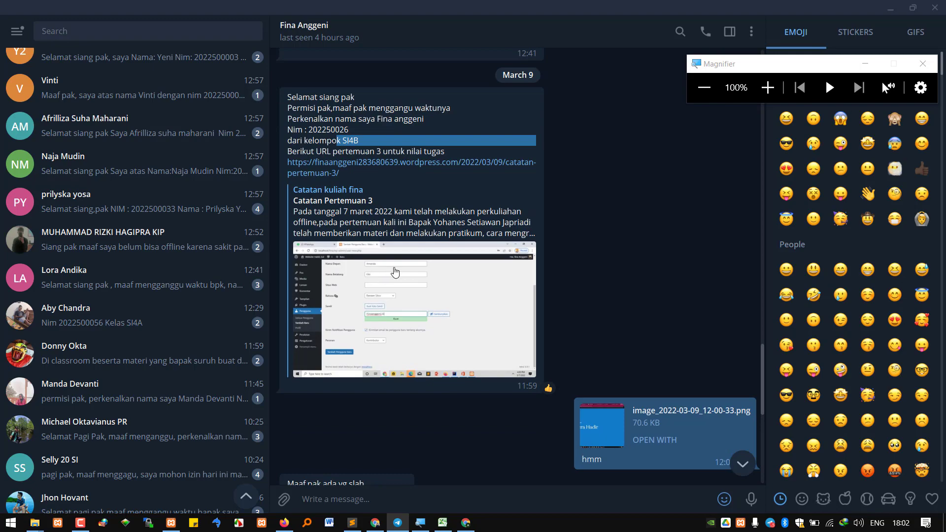
scroll(542, 315, "down", 2)
left_click(592, 357)
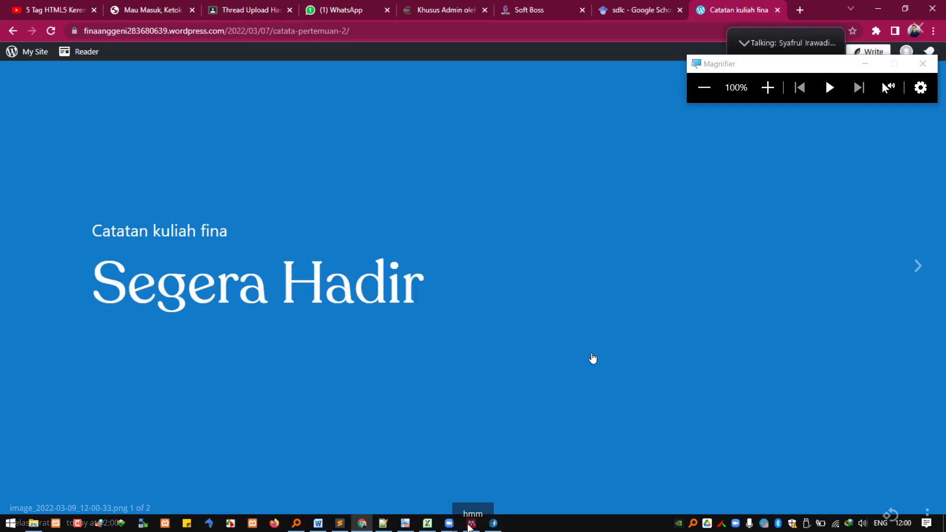
key("Escape")
scroll(491, 340, "down", 3)
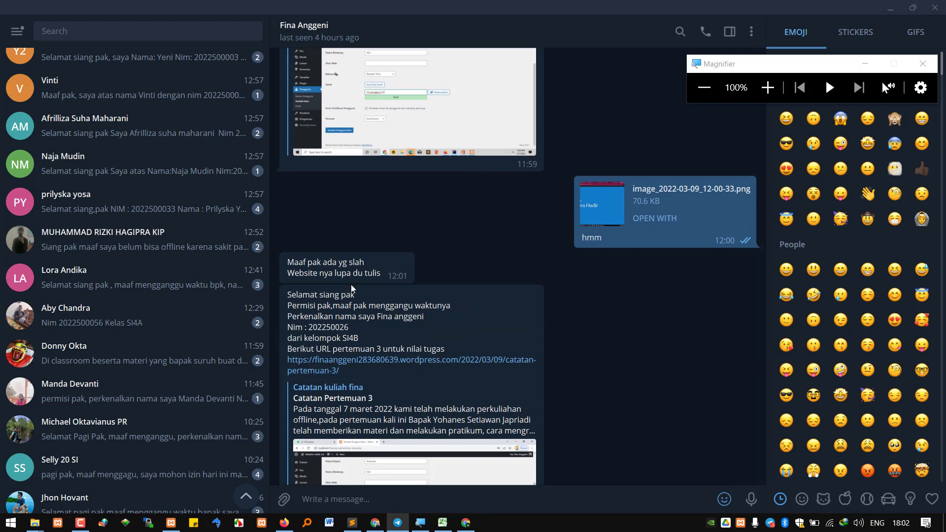
left_click_drag(306, 262, 365, 274)
scroll(515, 364, "down", 4)
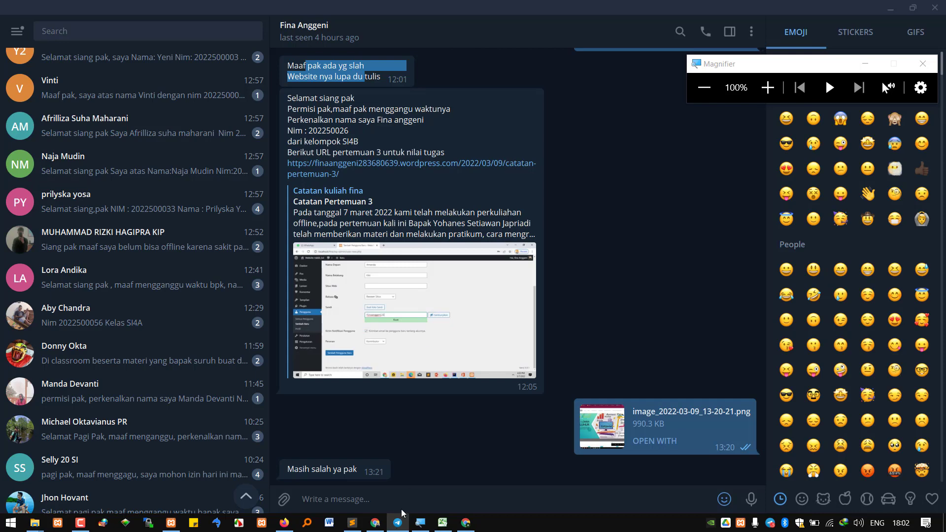
left_click(375, 522)
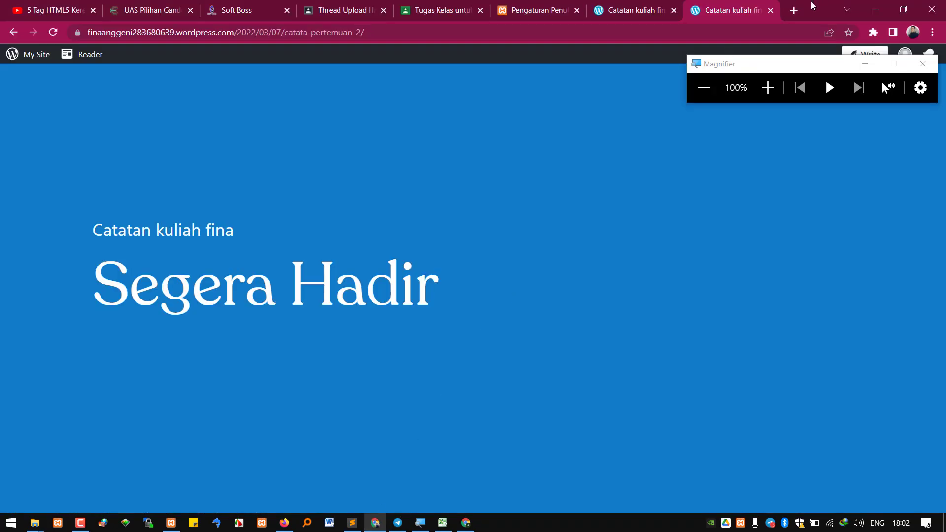
Close the pertemuan-2 and pertemuan-1 post tabs to return to Writing Settings
left_click(771, 11)
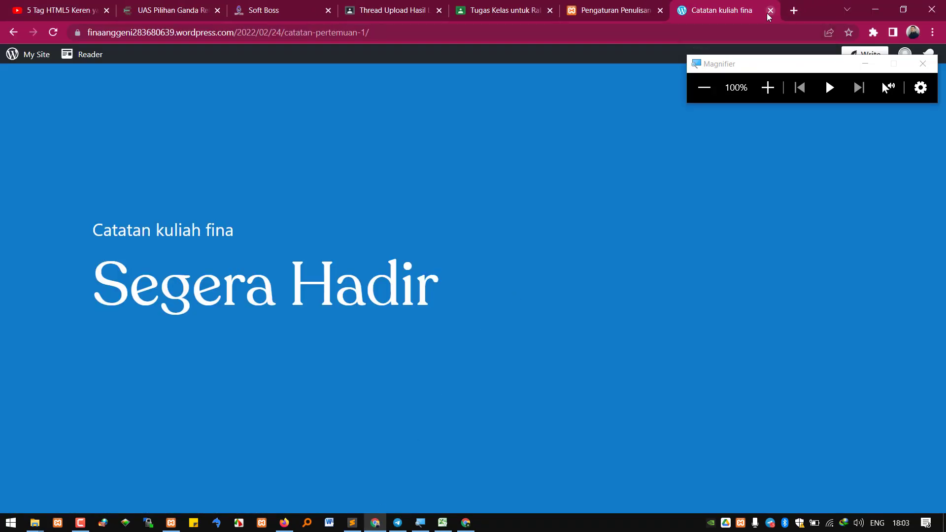
left_click(770, 10)
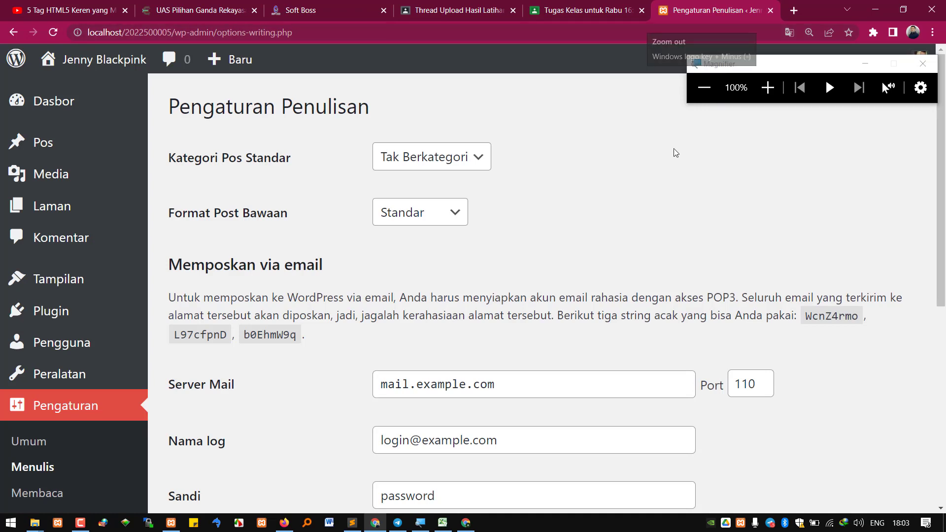
scroll(643, 163, "down", 1)
scroll(71, 393, "up", 1)
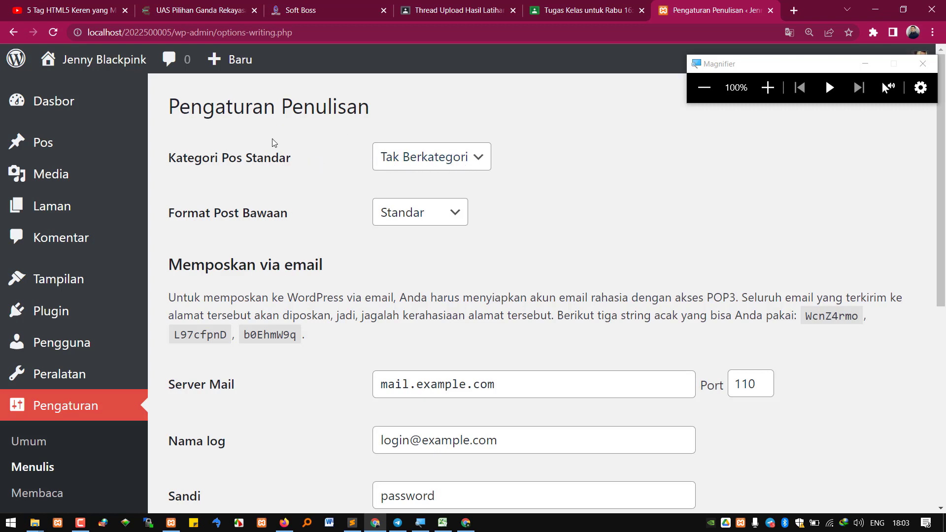
Open the Jenny Blackpink site's front page in a new tab
mouse_move(81, 75)
right_click(80, 93)
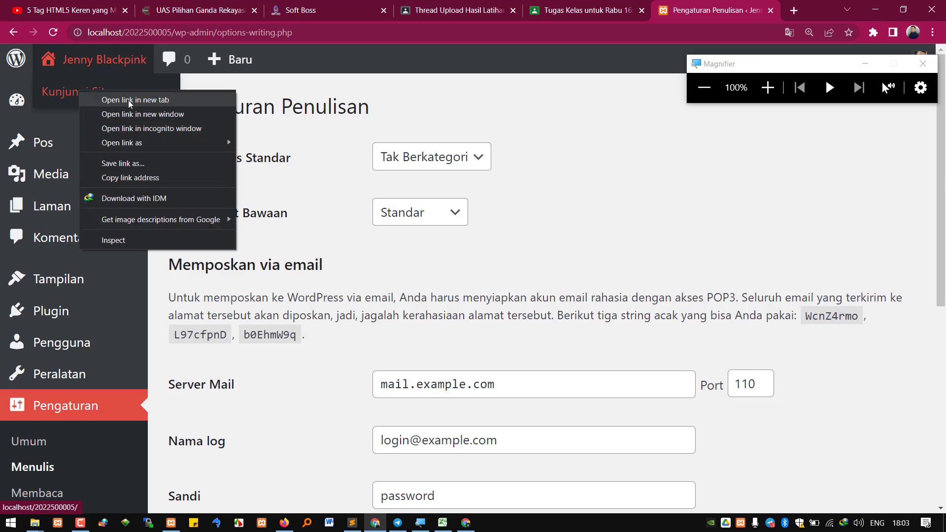
left_click(128, 100)
left_click(702, 19)
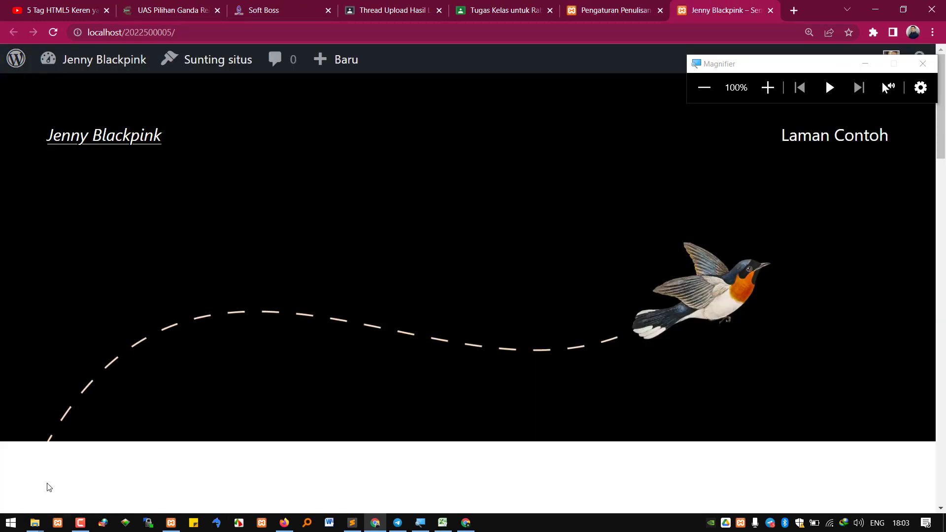
left_click(614, 10)
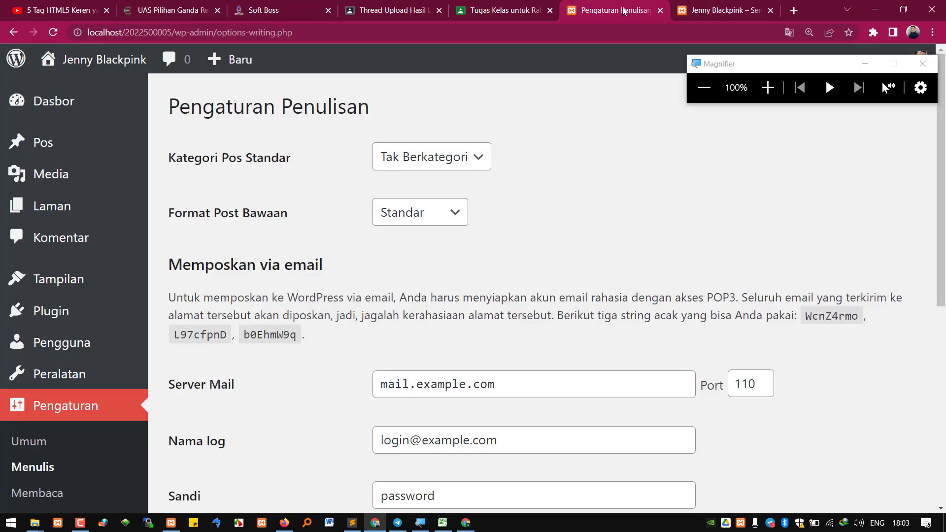
left_click(709, 10)
Open the pertemuan 4 post in a new tab and the pertemuan 3 post in the current one
scroll(414, 353, "down", 5)
scroll(427, 340, "down", 3)
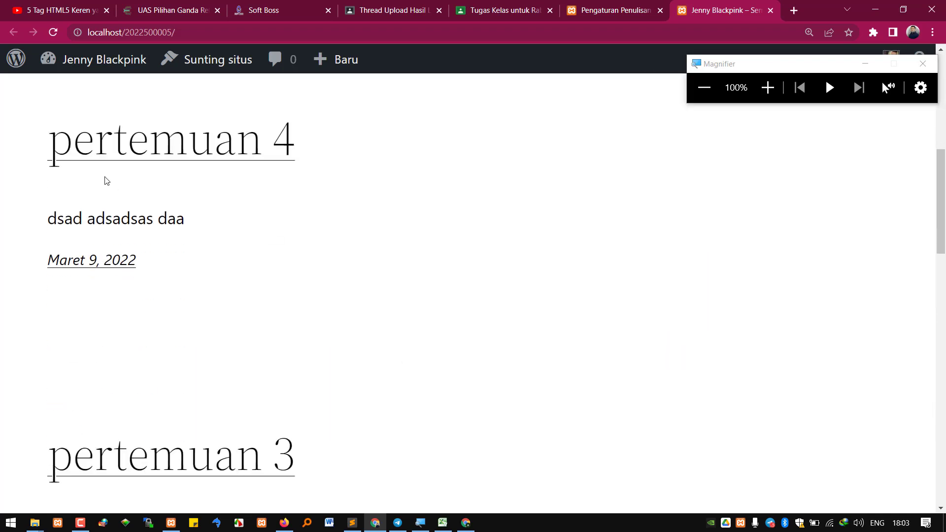
scroll(284, 419, "down", 2)
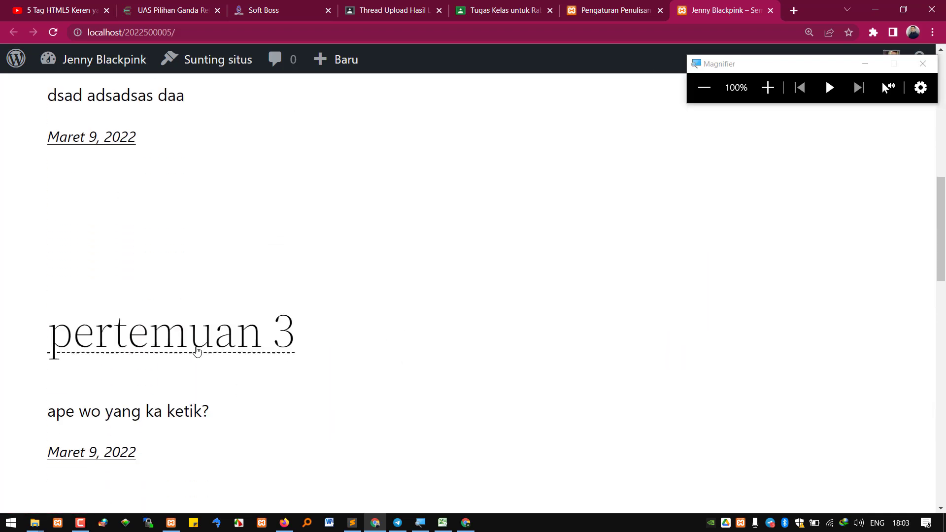
scroll(222, 339, "up", 5)
right_click(194, 269)
left_click(254, 278)
scroll(236, 392, "down", 3)
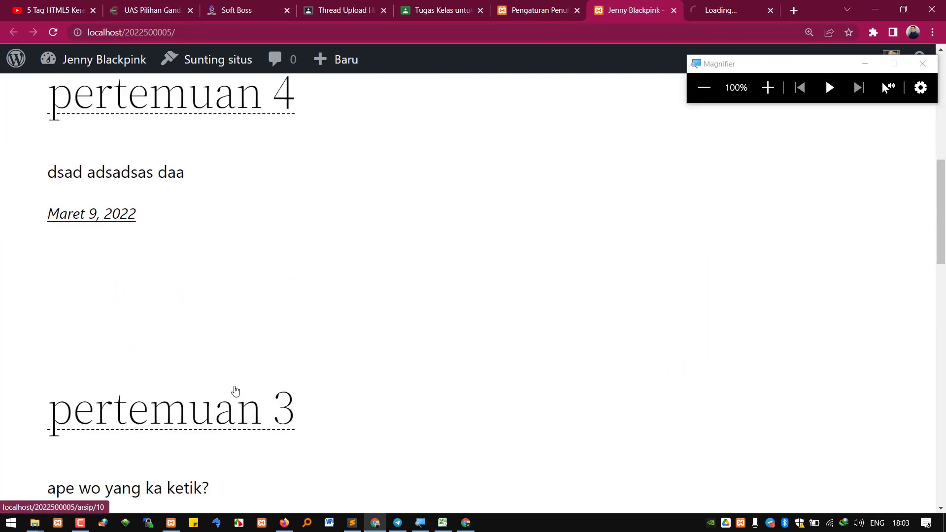
left_click(207, 397)
Switch to the pertemuan 4 post tab and scroll through it
scroll(473, 297, "down", 6)
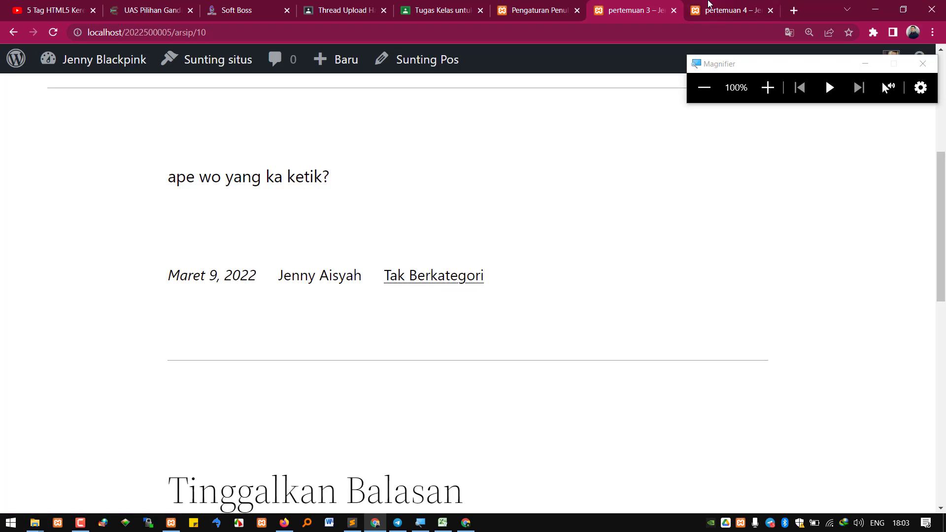
key("ctrl+Tab")
scroll(428, 352, "down", 4)
scroll(428, 351, "down", 1)
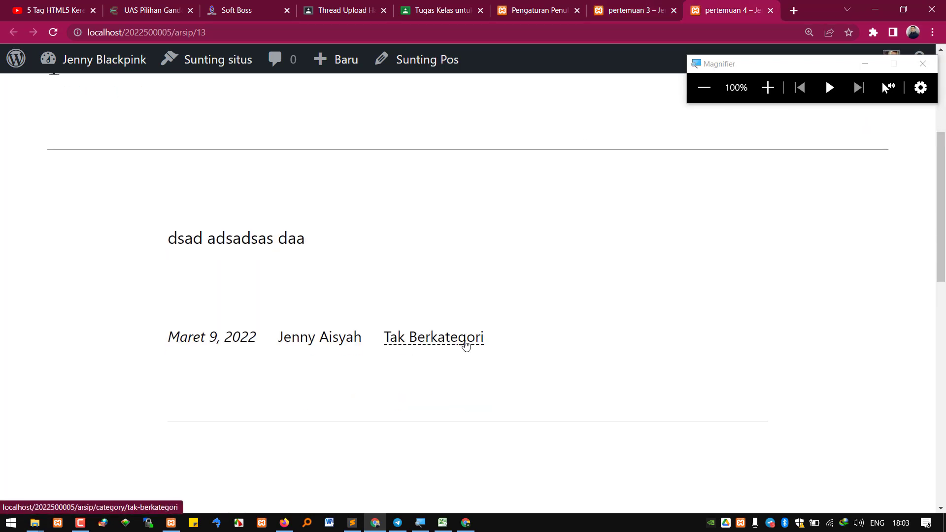
left_click(718, 28)
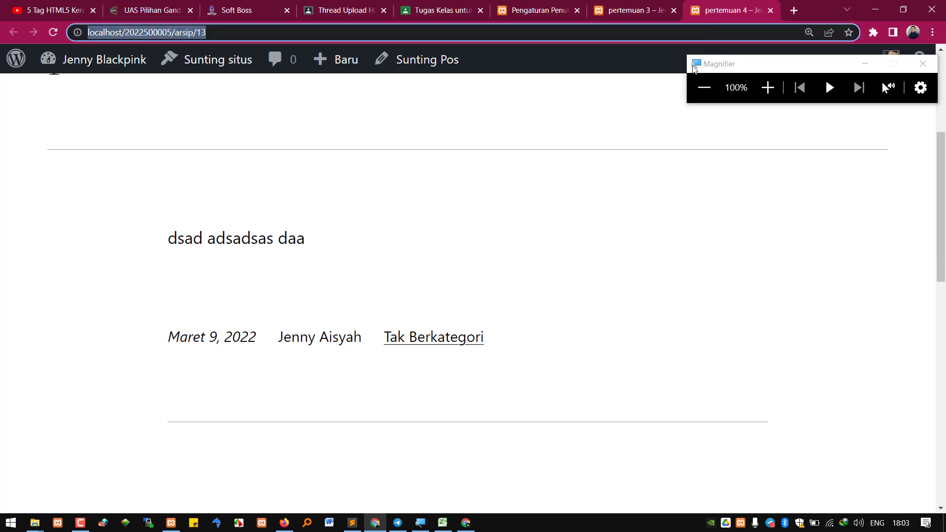
Search the web for 'layar kaca 21' and open the Lk21 movie site
type("layar kaca 21")
key("Return")
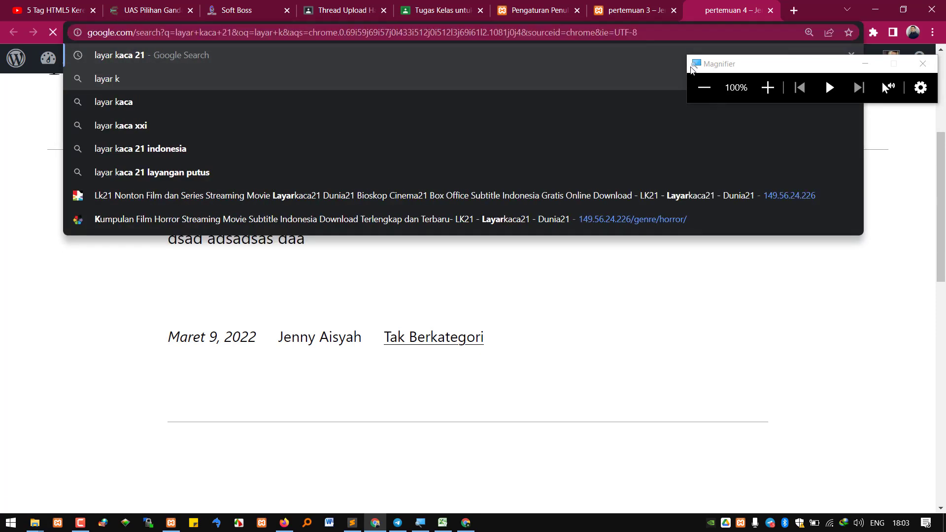
left_click(211, 190)
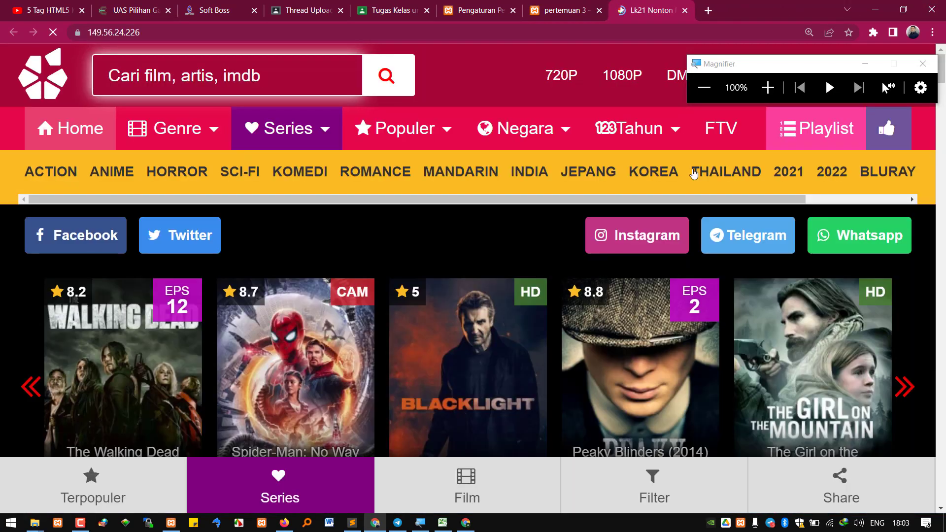
scroll(276, 335, "down", 2)
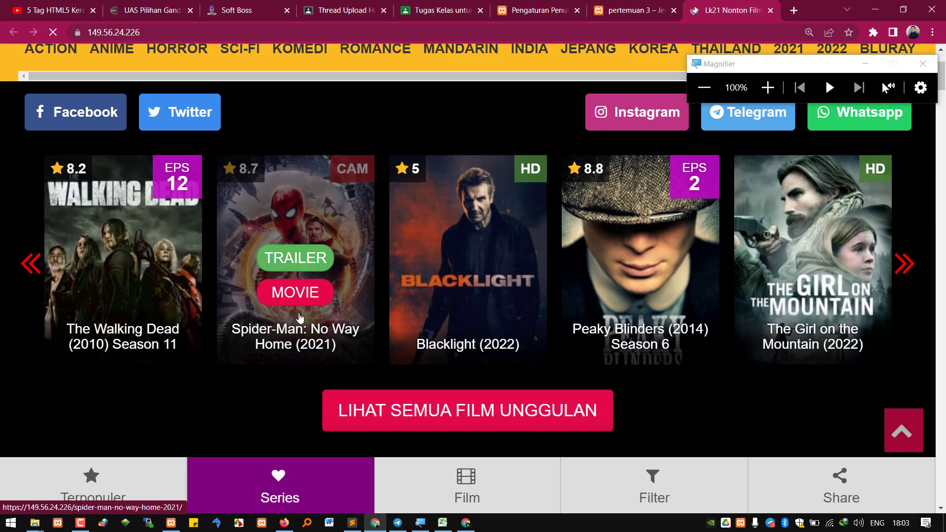
scroll(246, 237, "up", 2)
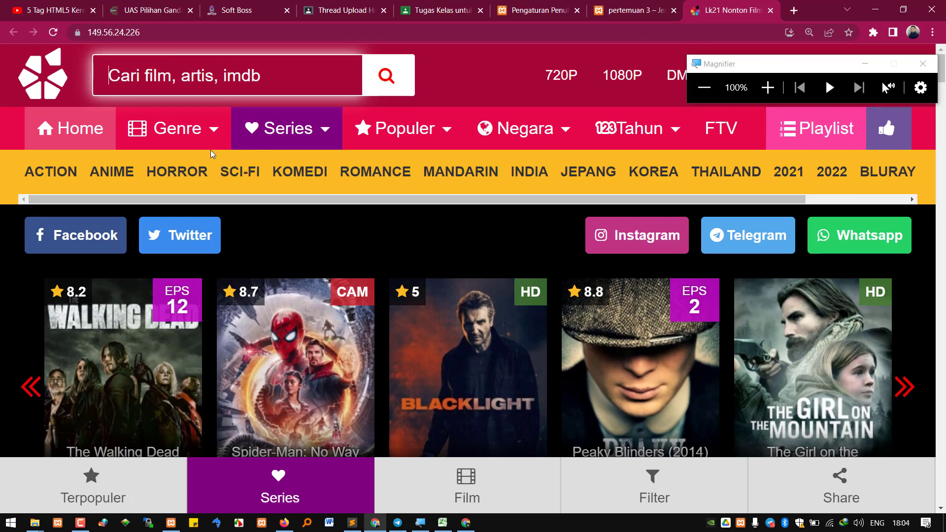
Browse the Action genre listing, then switch back to the pertemuan 3 post
mouse_move(207, 146)
left_click(164, 176)
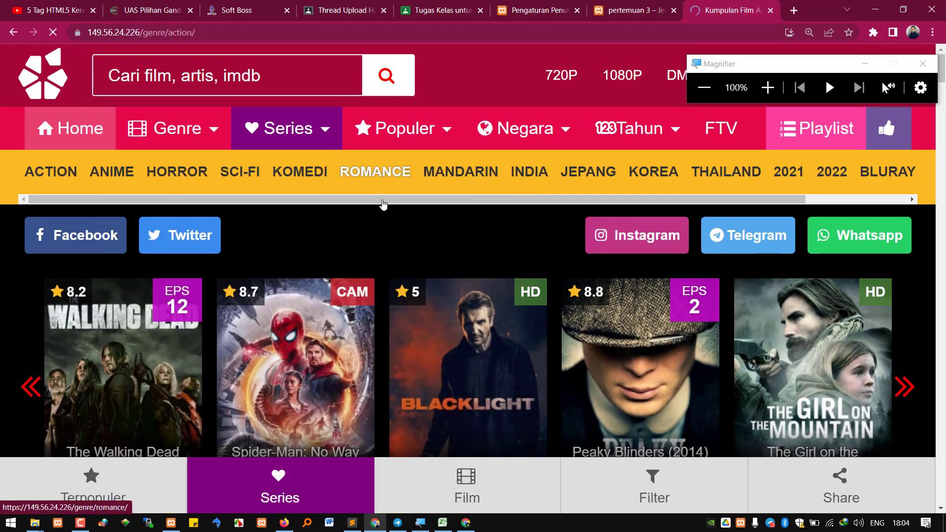
mouse_move(185, 118)
scroll(246, 310, "down", 10)
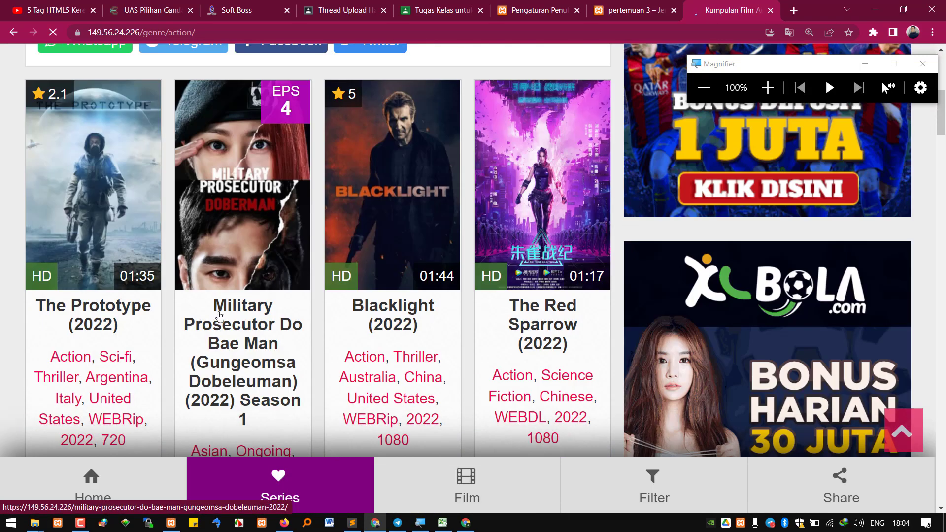
scroll(249, 315, "down", 2)
key("ctrl+shift+Tab")
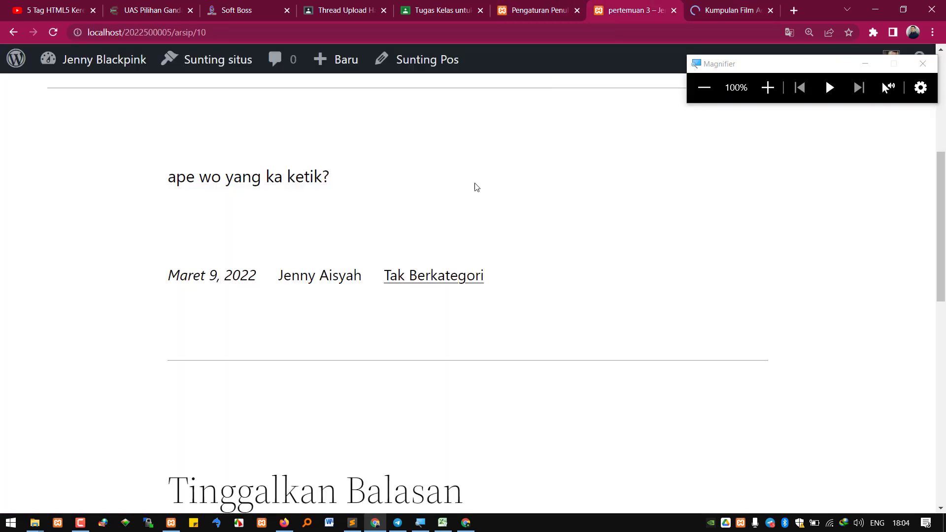
View the Tak Berkategori category archive, close the movie site tab, and return to Writing settings
left_click(437, 279)
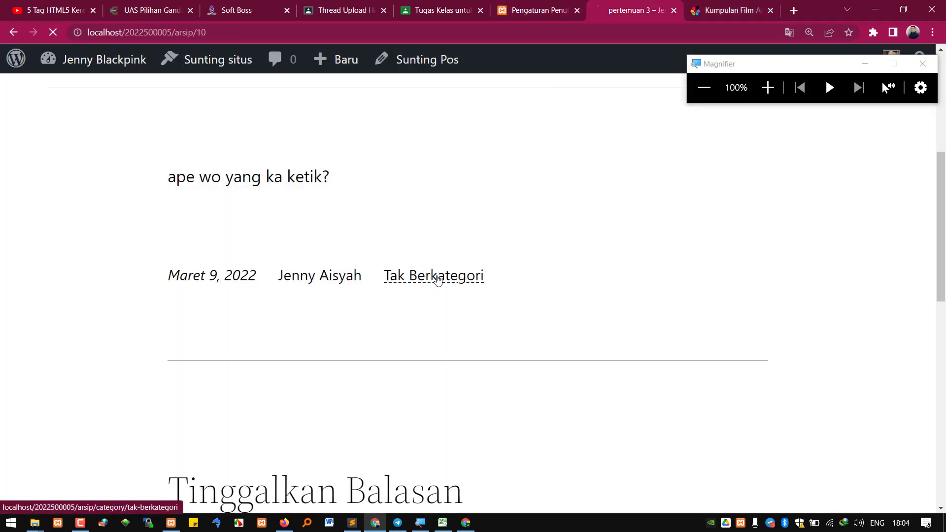
scroll(335, 313, "down", 12)
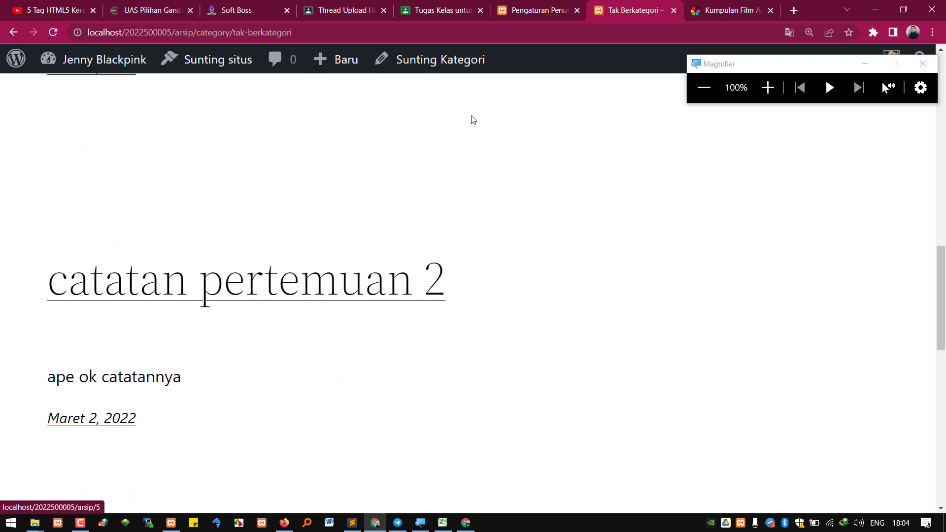
left_click(771, 10)
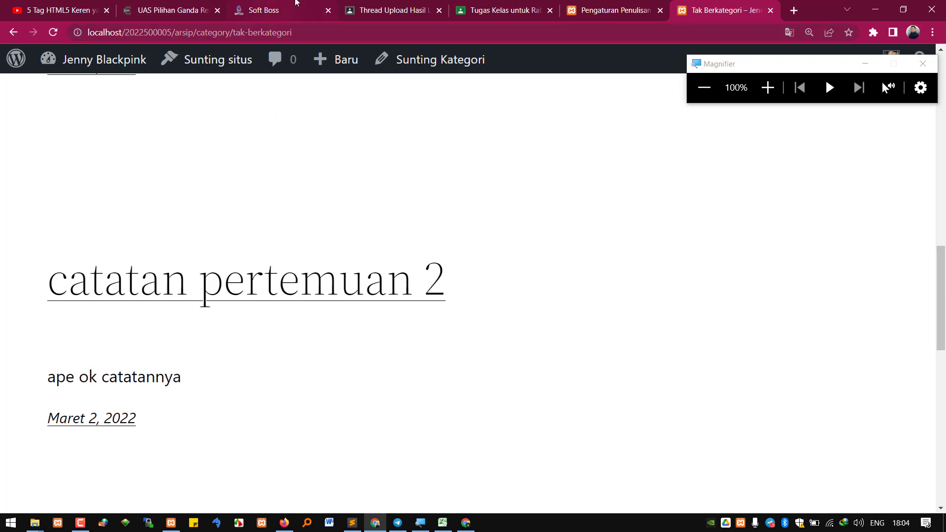
left_click(628, 7)
Look through the Reading settings (Membaca) without changing anything
scroll(426, 191, "down", 5)
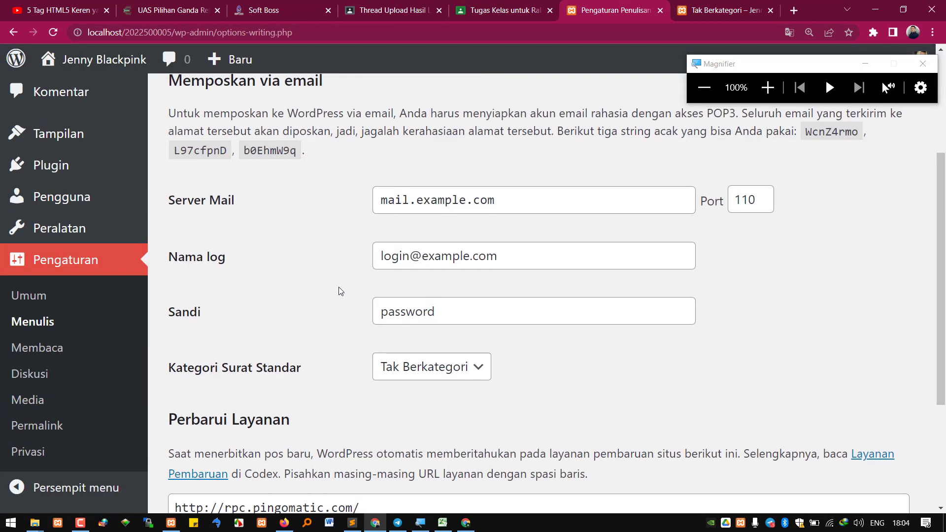
left_click(46, 349)
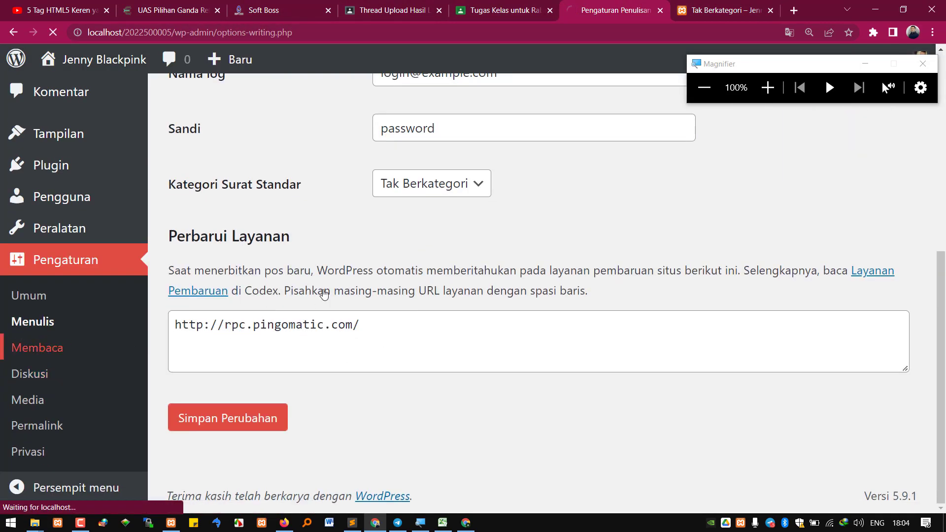
scroll(376, 309, "down", 3)
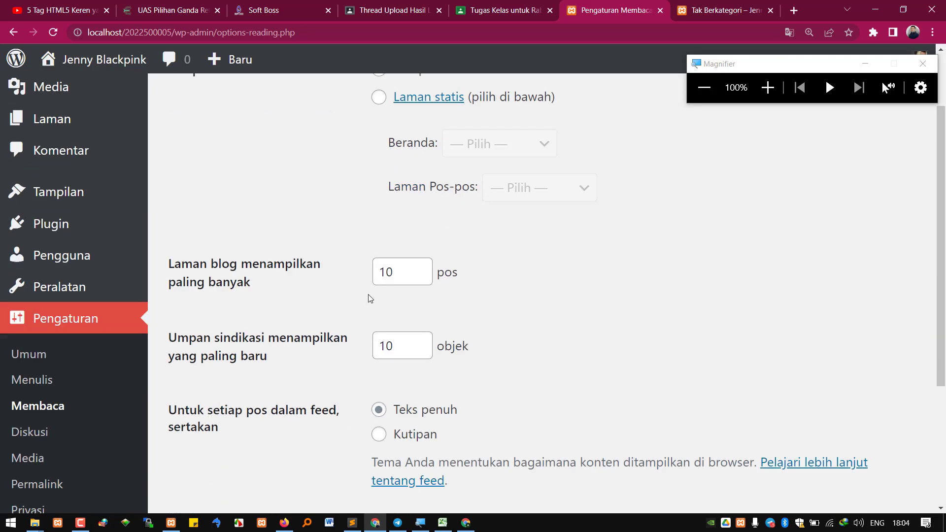
scroll(373, 288, "down", 2)
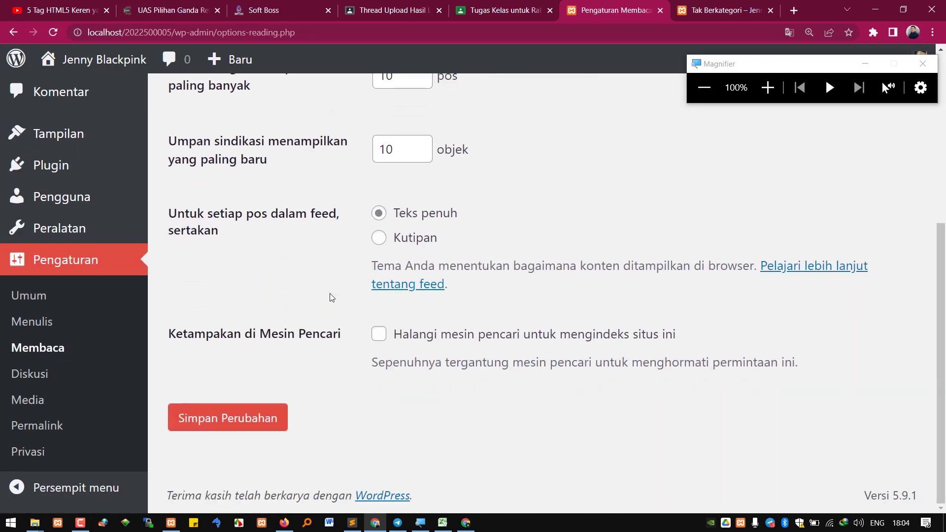
Look through the Discussion settings (Diskusi), then return to the Tak Berkategori archive tab
left_click(46, 375)
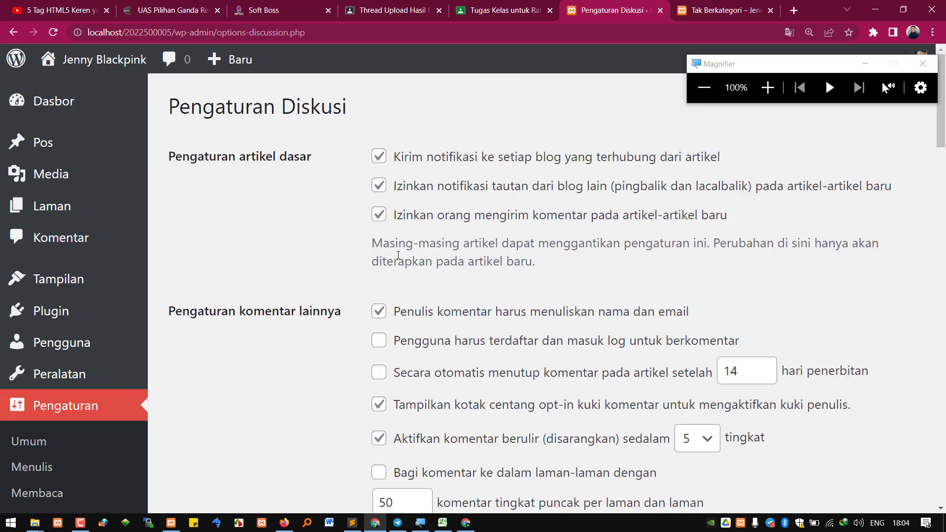
scroll(399, 254, "down", 2)
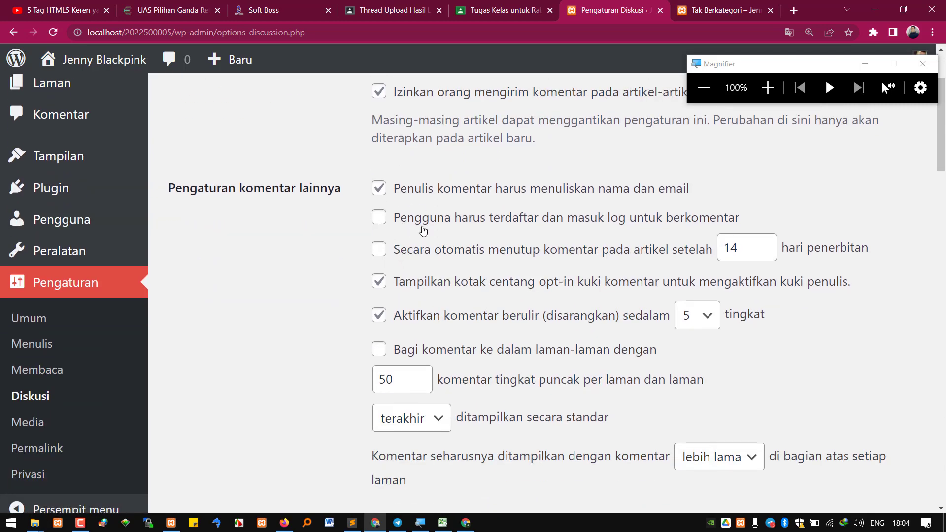
scroll(378, 196, "up", 2)
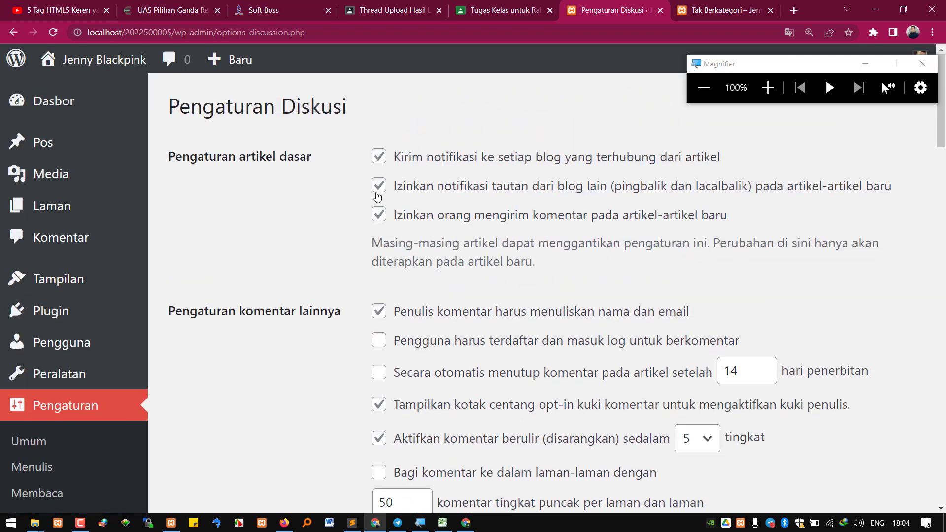
scroll(366, 308, "down", 2)
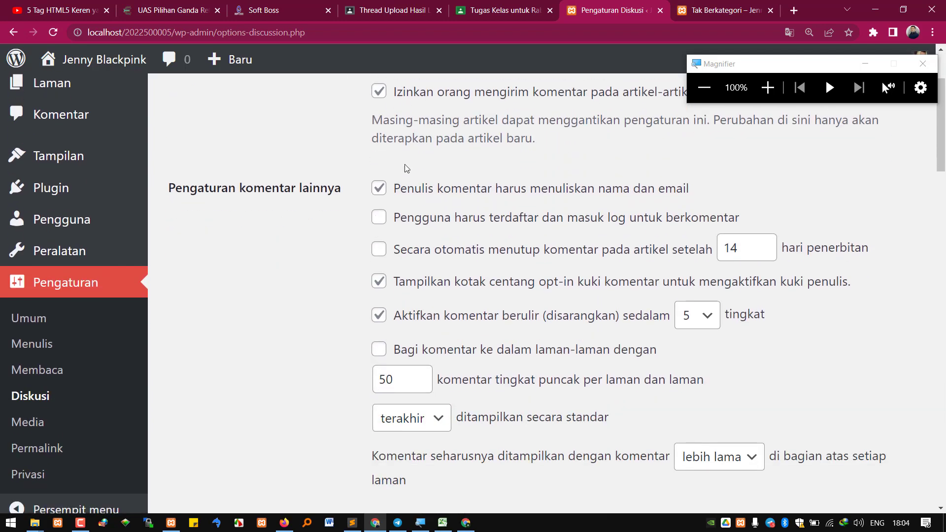
scroll(369, 317, "down", 4)
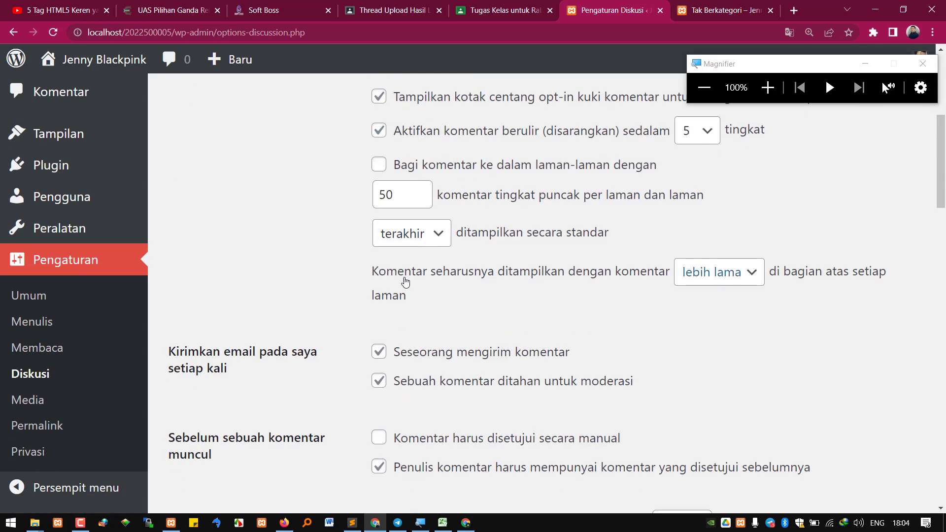
scroll(382, 353, "down", 6)
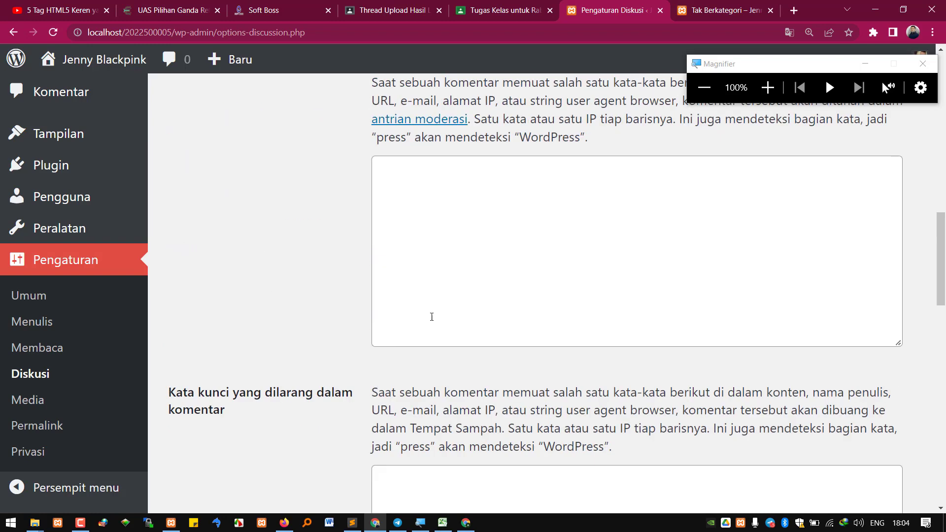
left_click(728, 15)
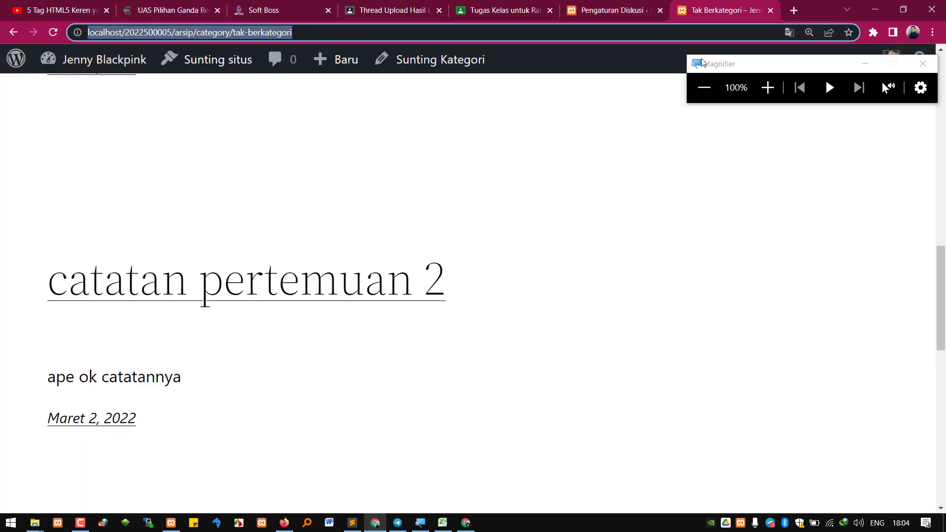
Search for 'duni' and open the Duniailkom website
type("d")
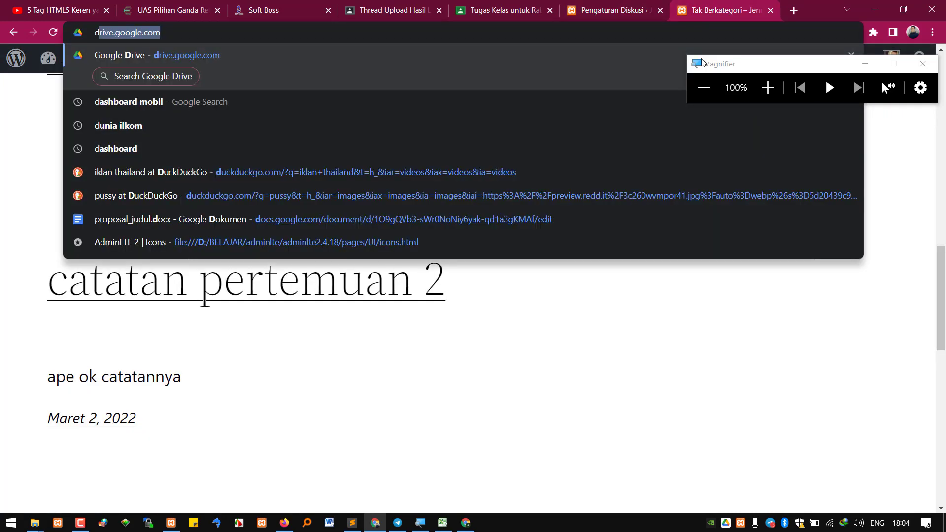
type("uni")
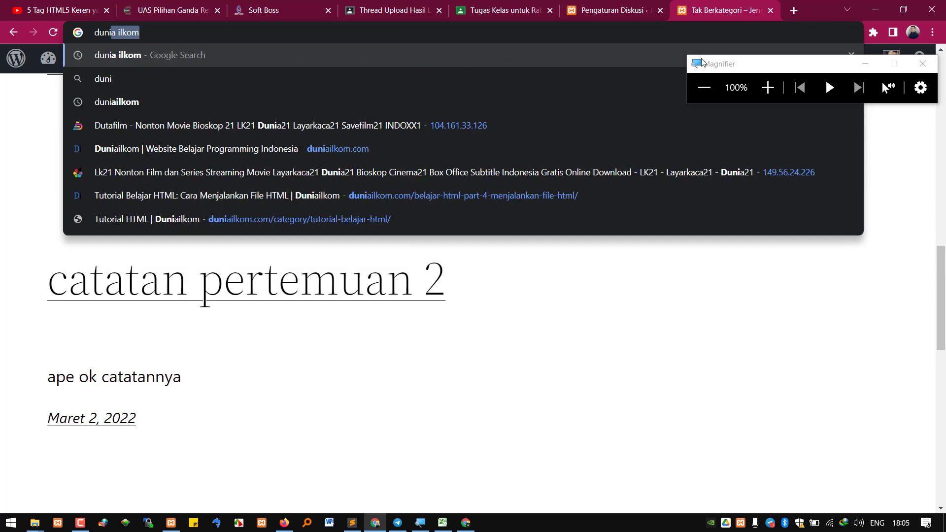
key("Return")
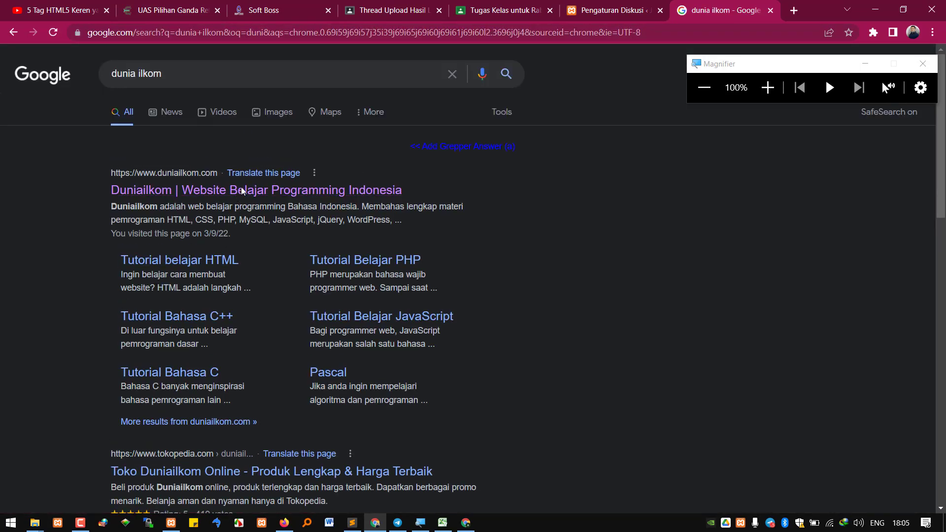
left_click(241, 187)
scroll(493, 278, "down", 15)
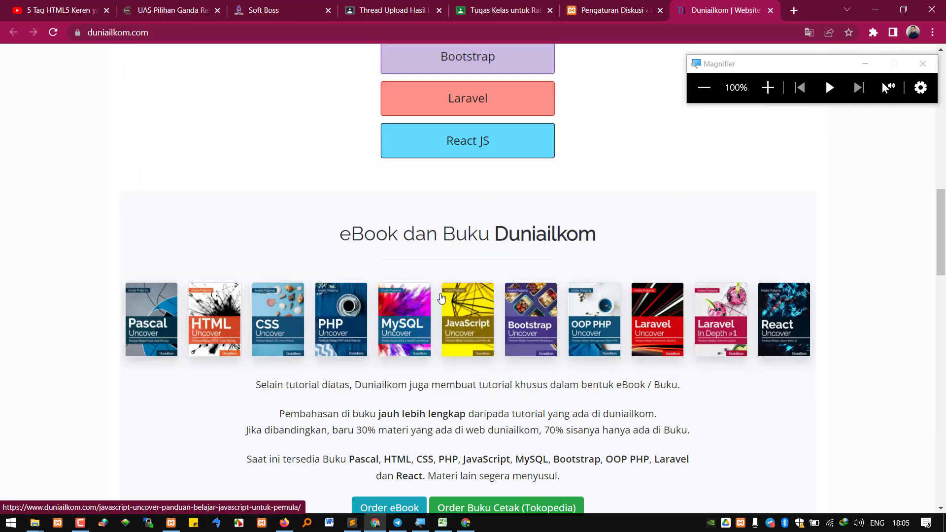
scroll(444, 296, "down", 4)
scroll(485, 285, "up", 7)
scroll(485, 285, "up", 2)
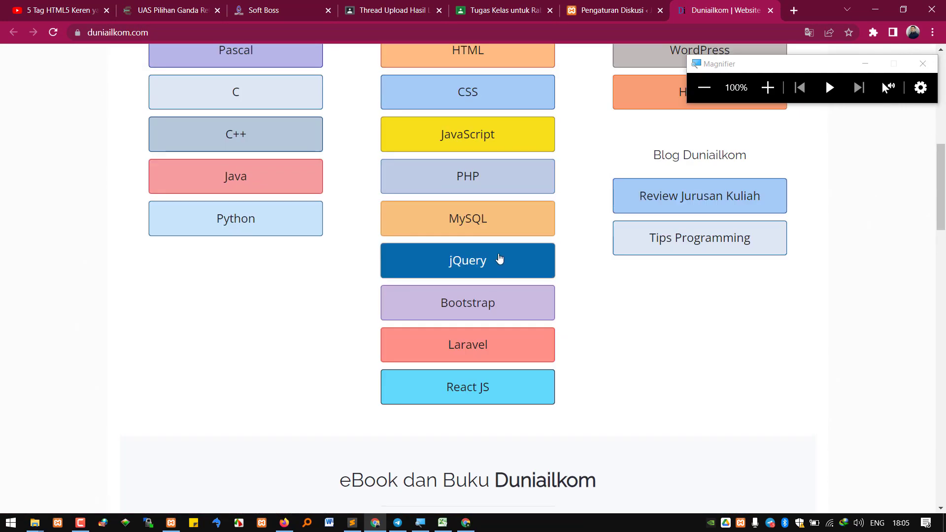
Open the jQuery tutorial series and dismiss the hosting advertisement
left_click(489, 261)
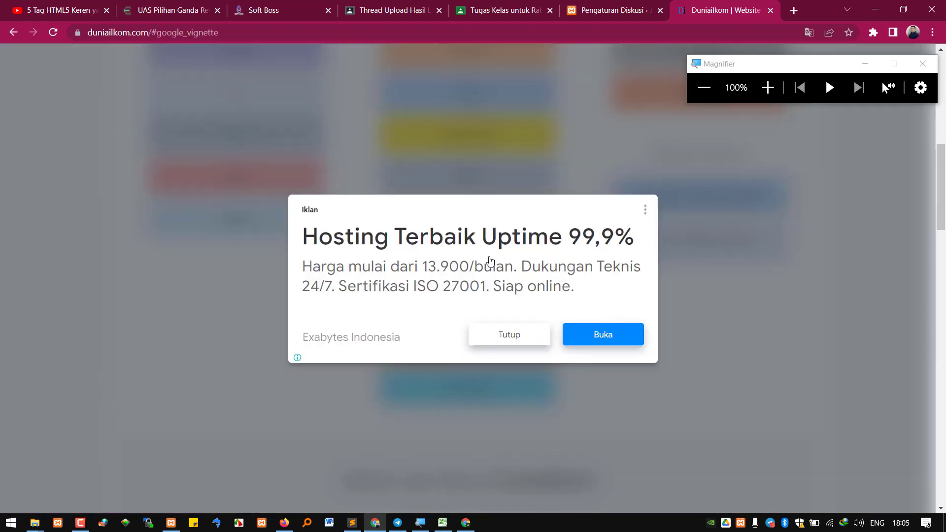
left_click(525, 336)
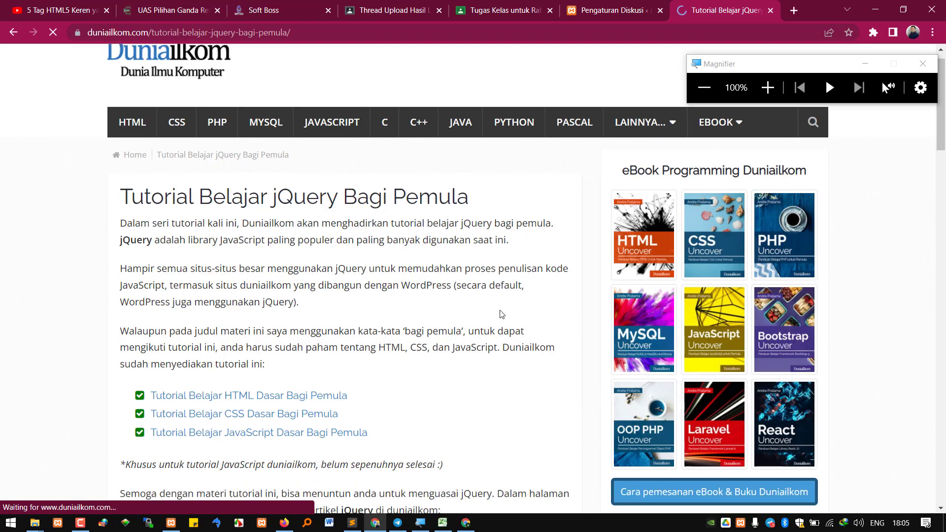
scroll(473, 323, "down", 15)
scroll(470, 321, "down", 15)
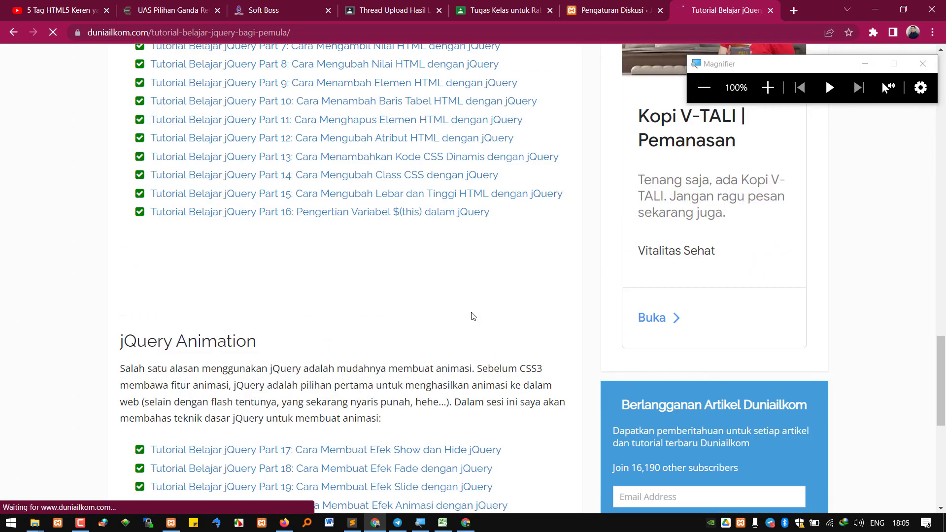
scroll(465, 311, "up", 6)
scroll(464, 302, "up", 5)
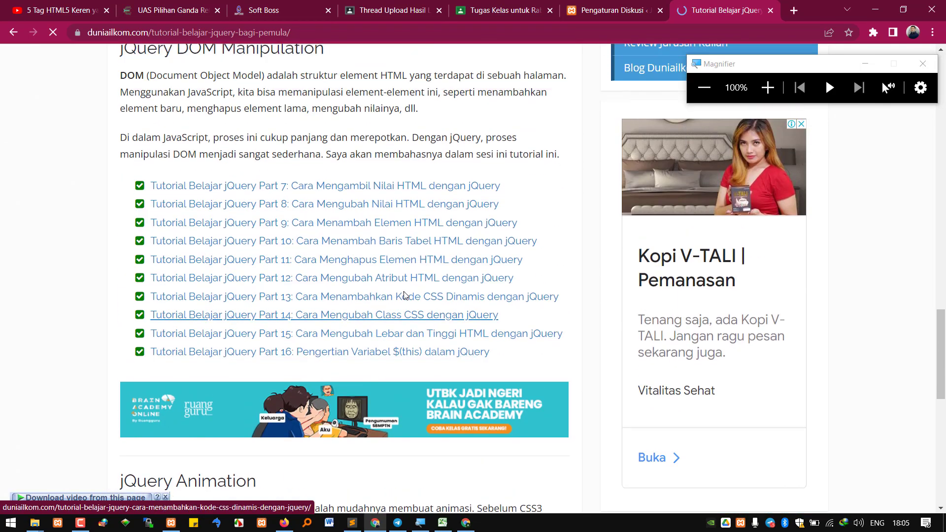
Open the Part 7 tutorial on getting HTML values and select the reader comments and author's reply
left_click(345, 199)
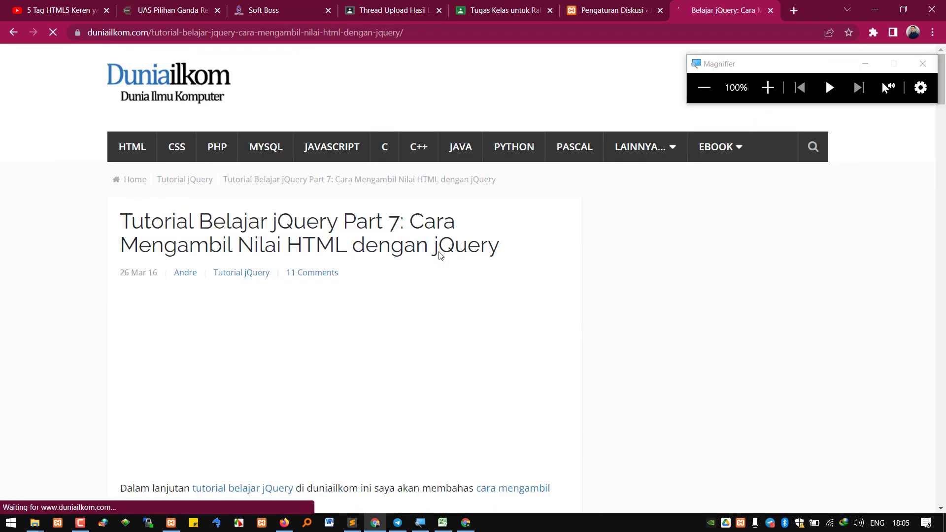
scroll(435, 280, "down", 10)
scroll(435, 279, "down", 20)
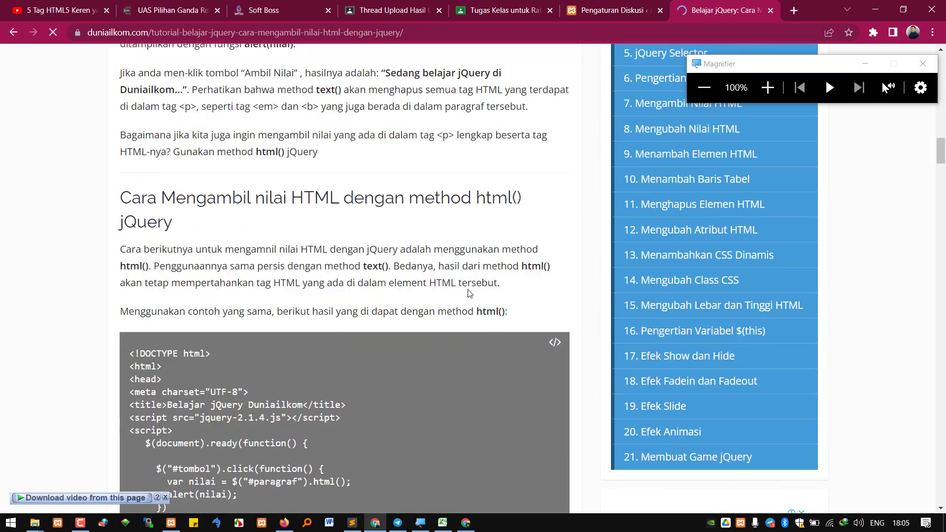
scroll(477, 321, "down", 20)
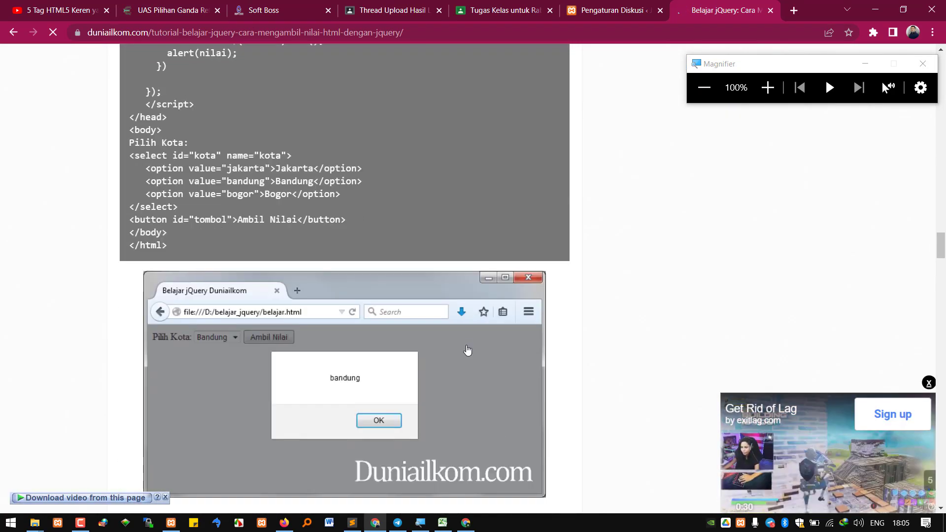
scroll(476, 315, "down", 20)
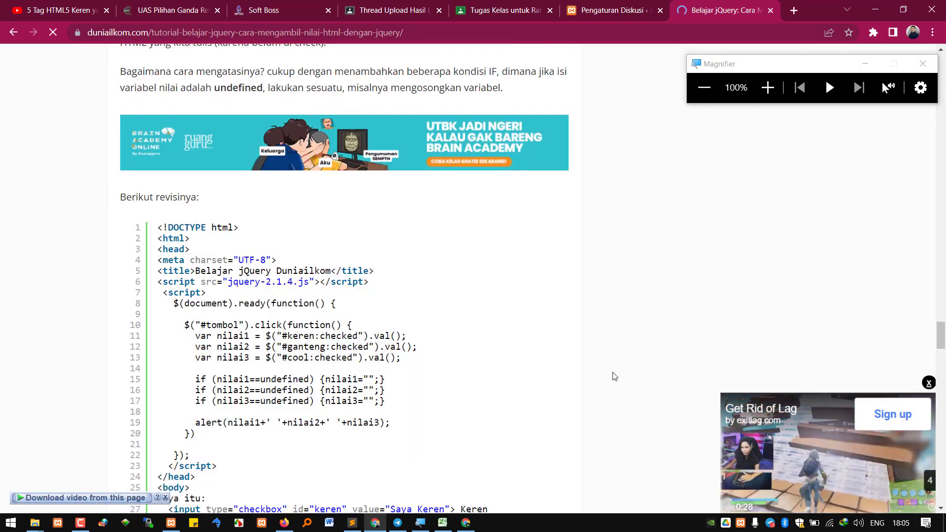
scroll(465, 386, "down", 15)
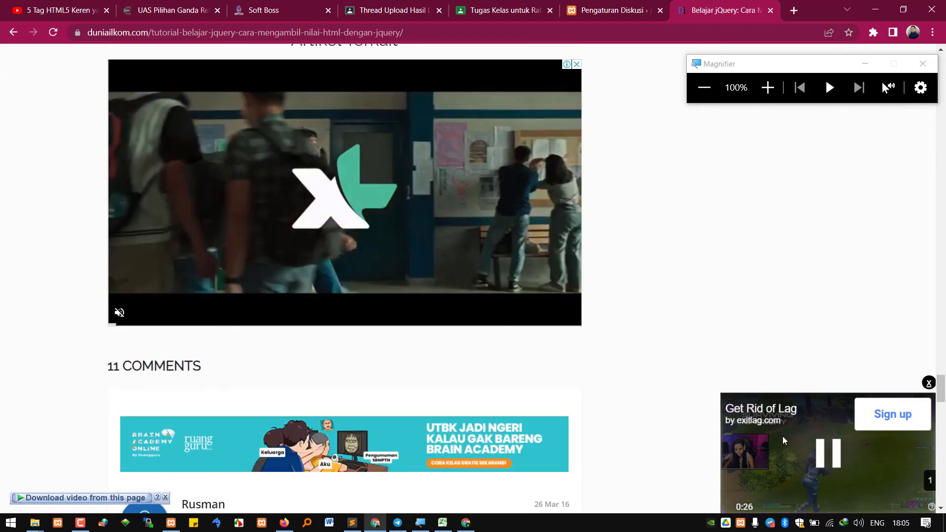
scroll(549, 380, "up", 3)
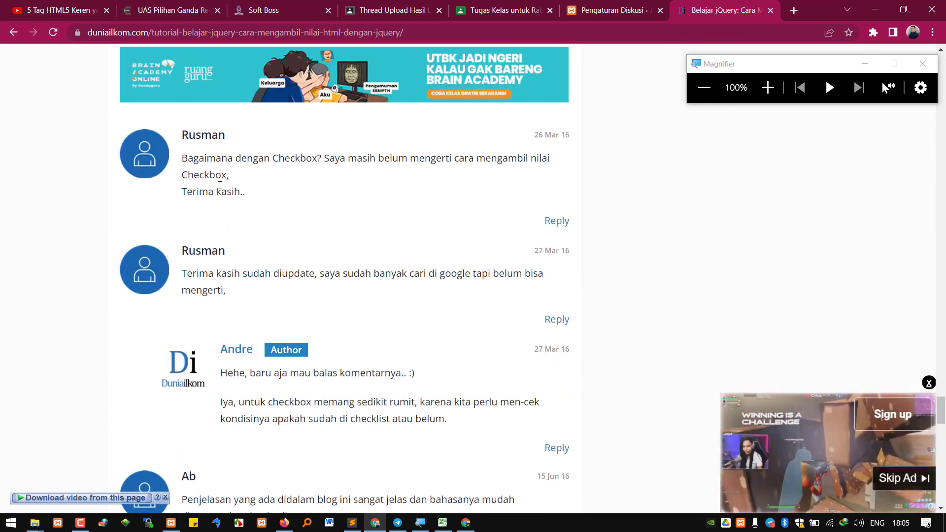
left_click_drag(187, 158, 264, 192)
left_click_drag(192, 271, 286, 294)
left_click_drag(233, 373, 492, 437)
scroll(492, 438, "up", 1)
left_click(593, 10)
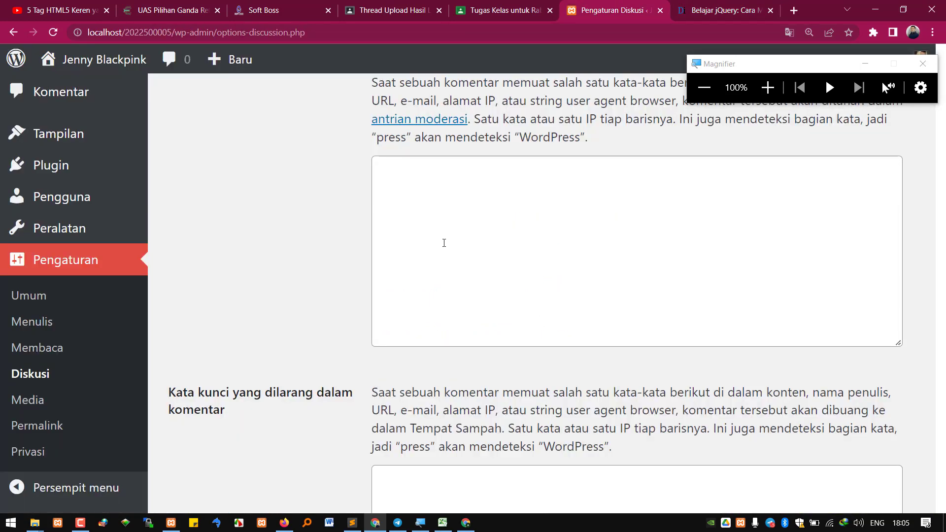
scroll(468, 237, "up", 10)
scroll(486, 234, "up", 5)
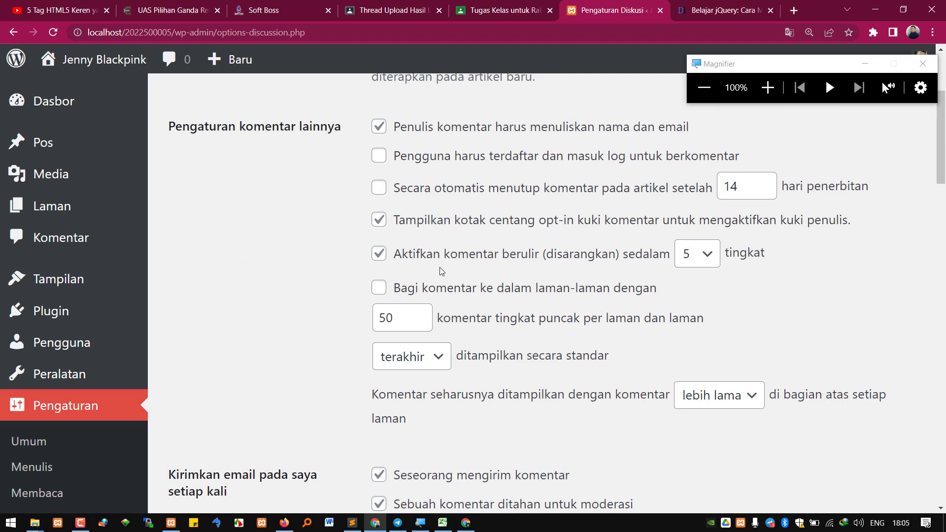
left_click_drag(444, 255, 649, 262)
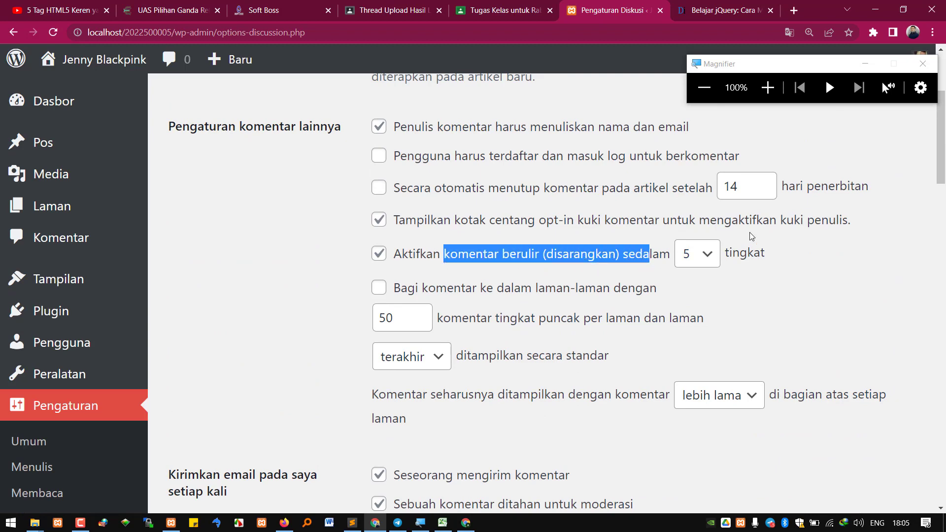
left_click(685, 12)
scroll(253, 304, "down", 3)
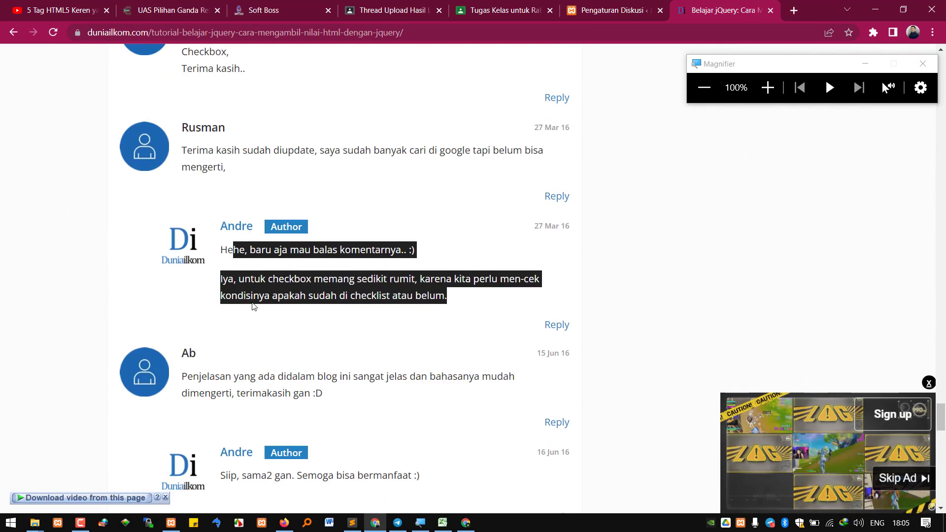
left_click(280, 314)
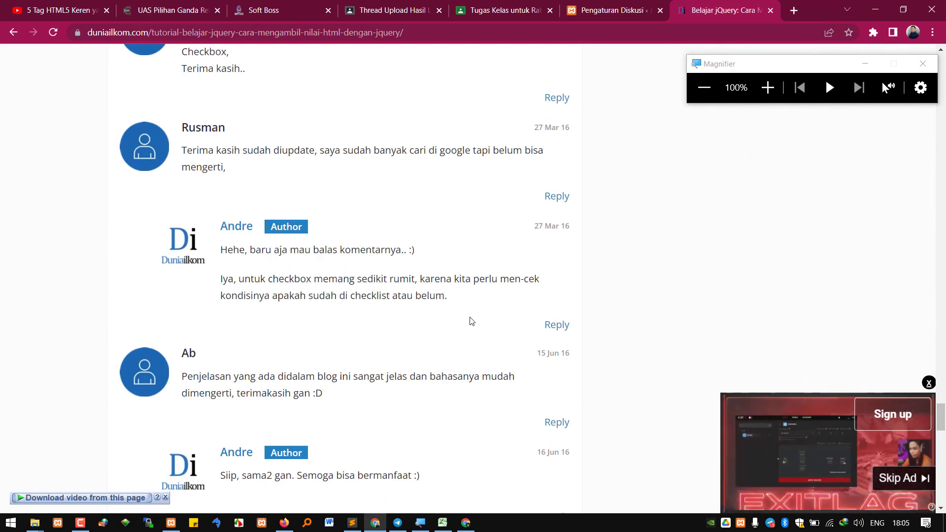
scroll(405, 316, "down", 3)
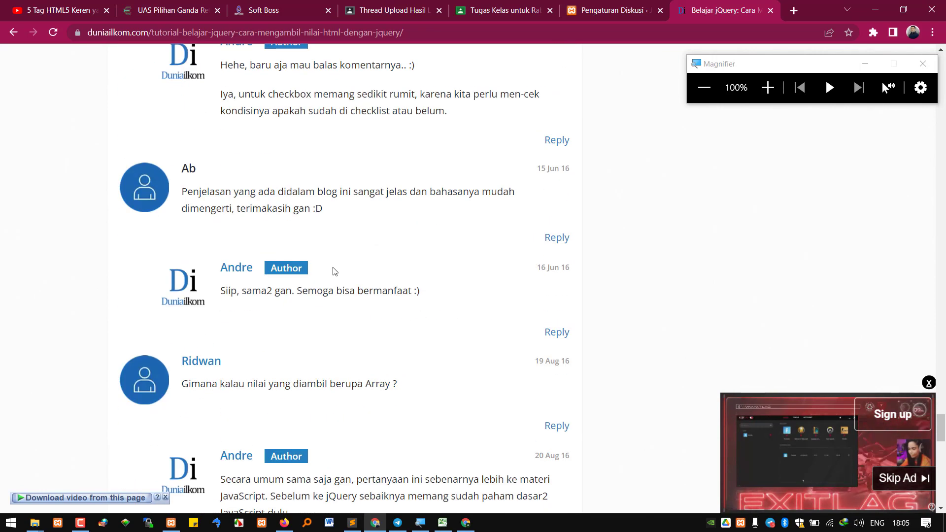
key("ctrl+shift+Tab")
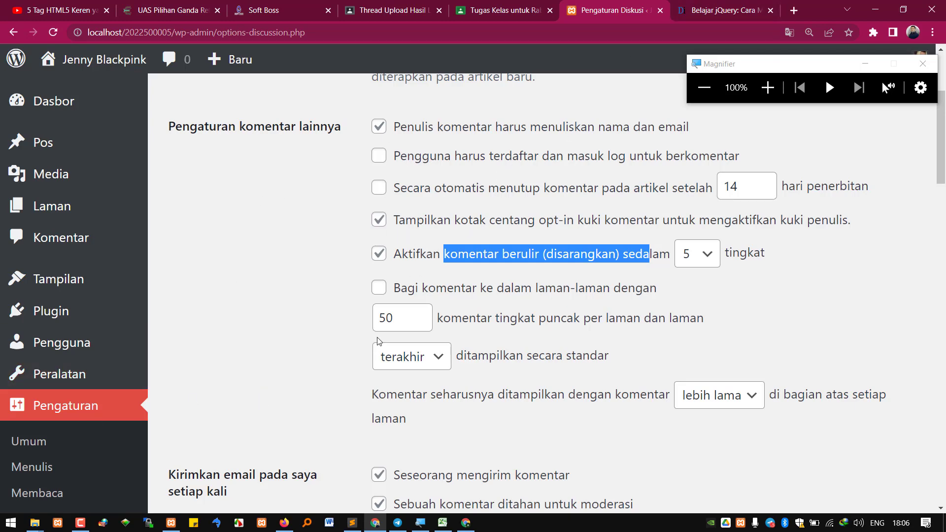
scroll(378, 341, "down", 1)
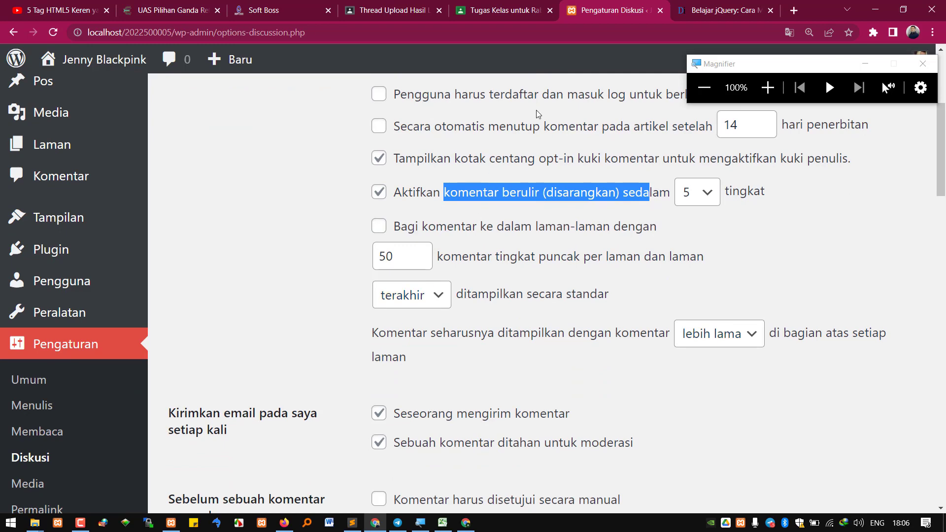
left_click(701, 7)
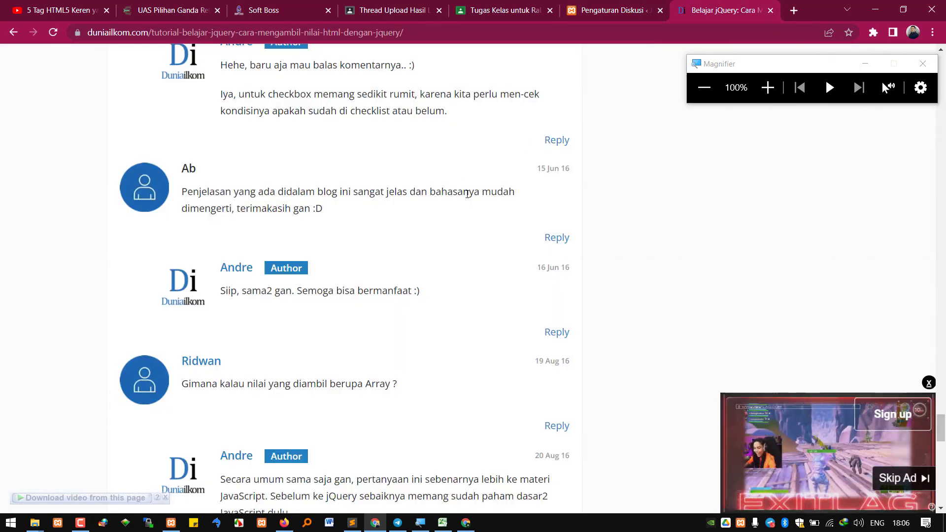
left_click_drag(200, 193, 318, 209)
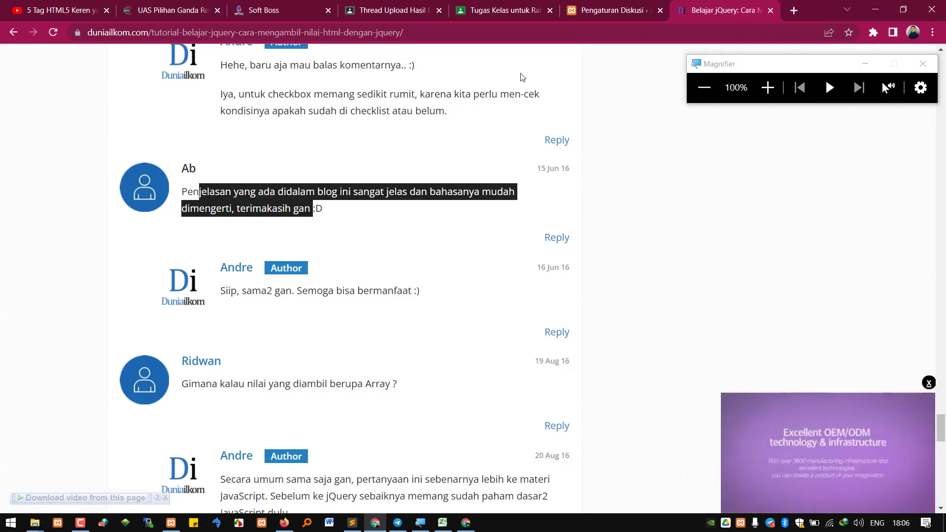
left_click(589, 6)
left_click(710, 9)
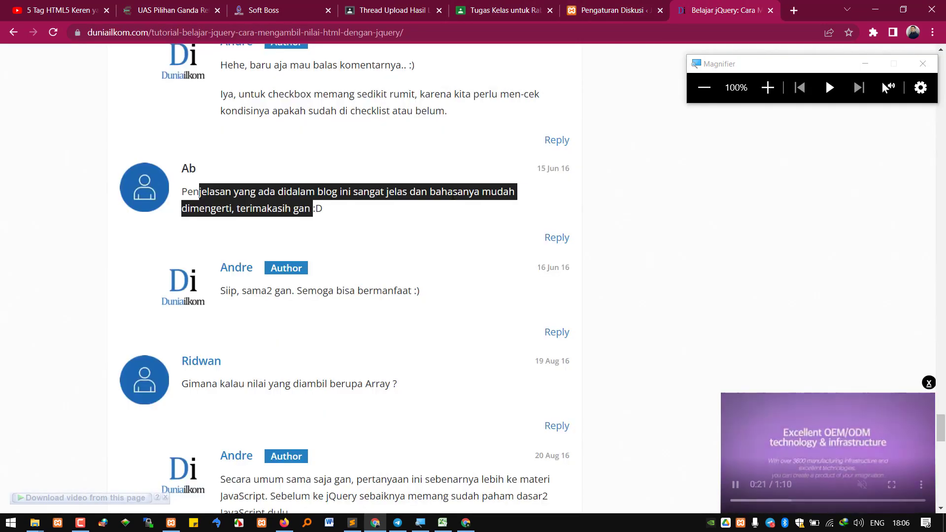
left_click(611, 10)
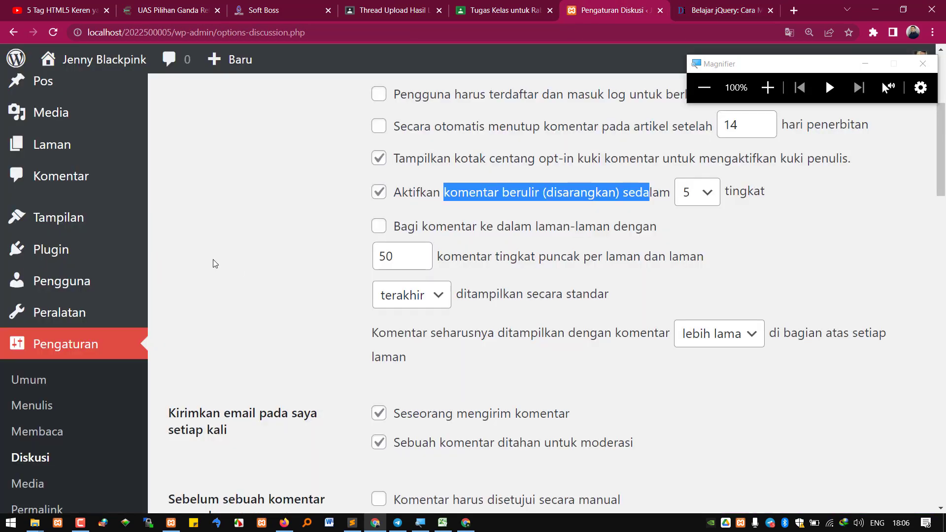
scroll(59, 394, "down", 2)
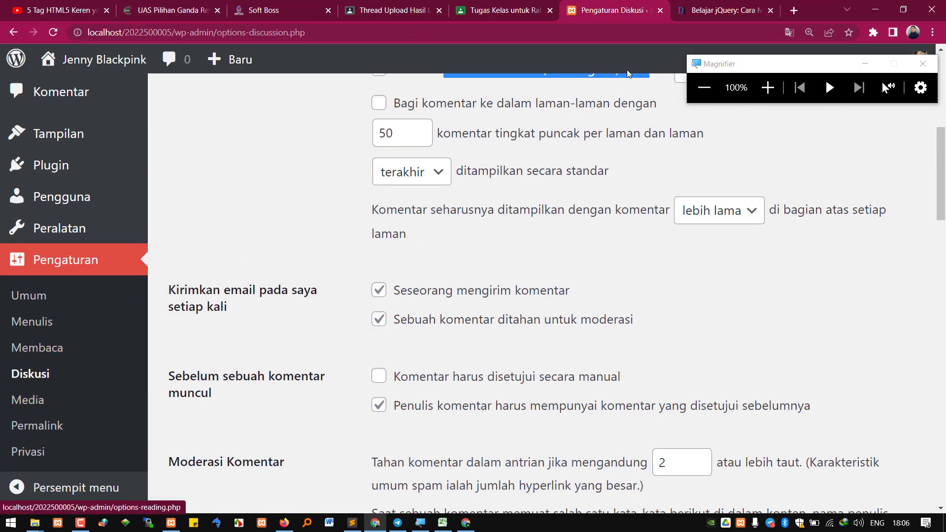
left_click(719, 10)
left_click(483, 37)
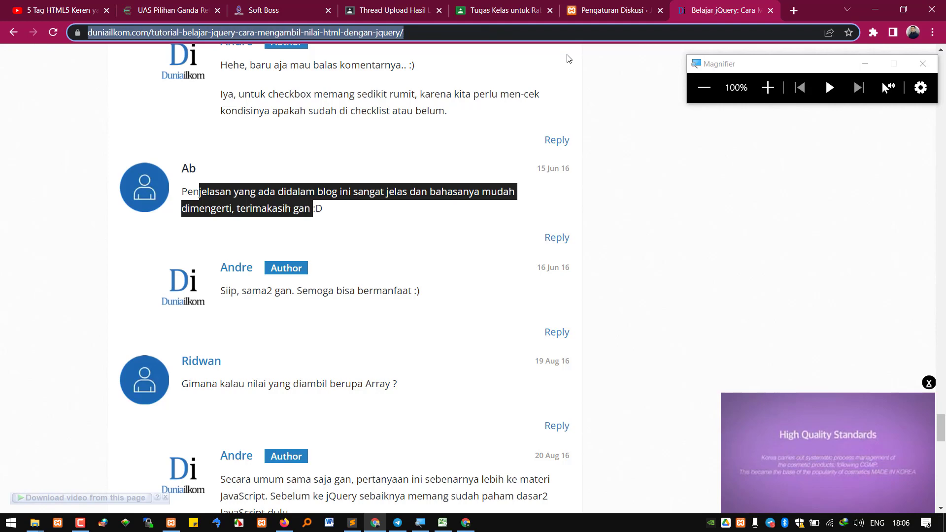
Search the web for 'niaga hoster blog'
type("niaga hoster")
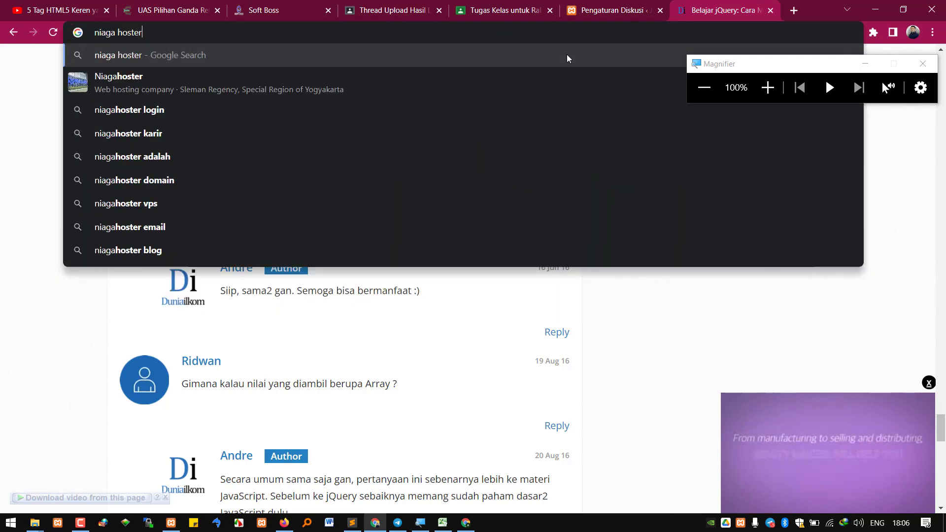
key("Return")
scroll(165, 422, "down", 1)
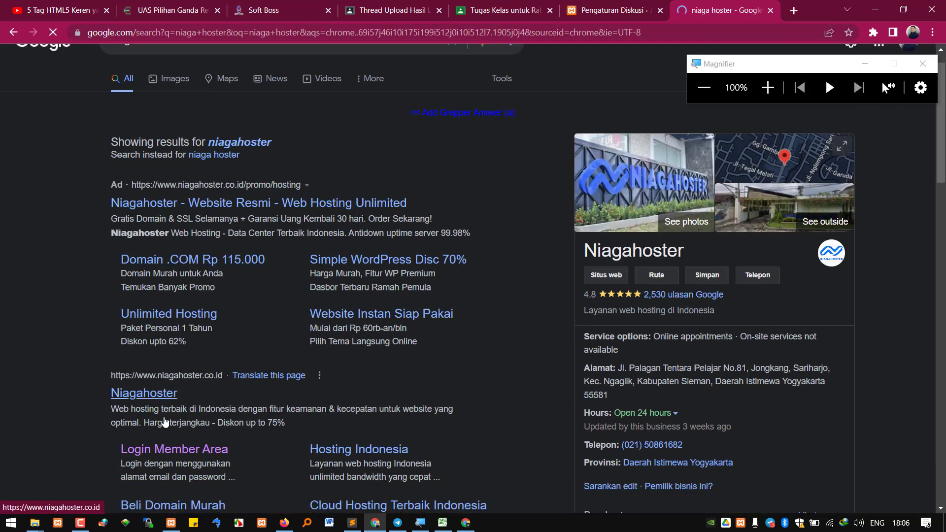
scroll(165, 423, "down", 4)
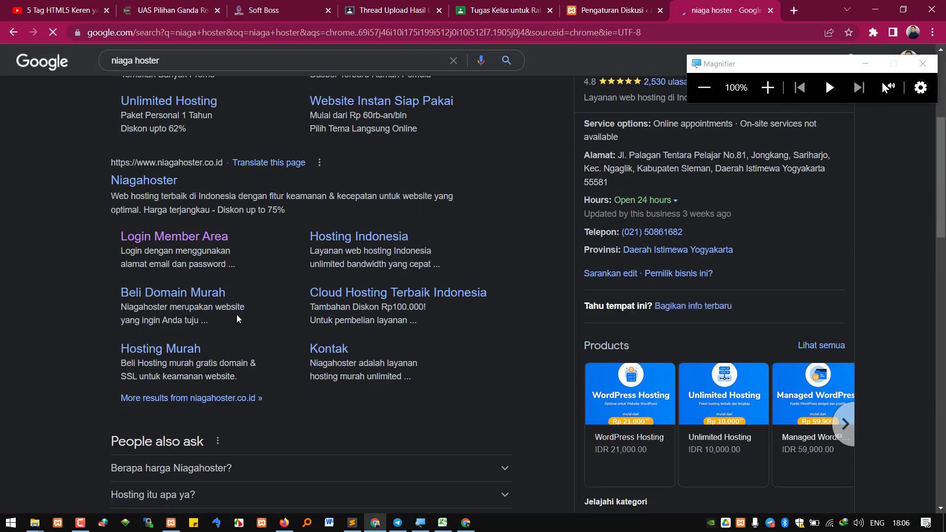
left_click(269, 56)
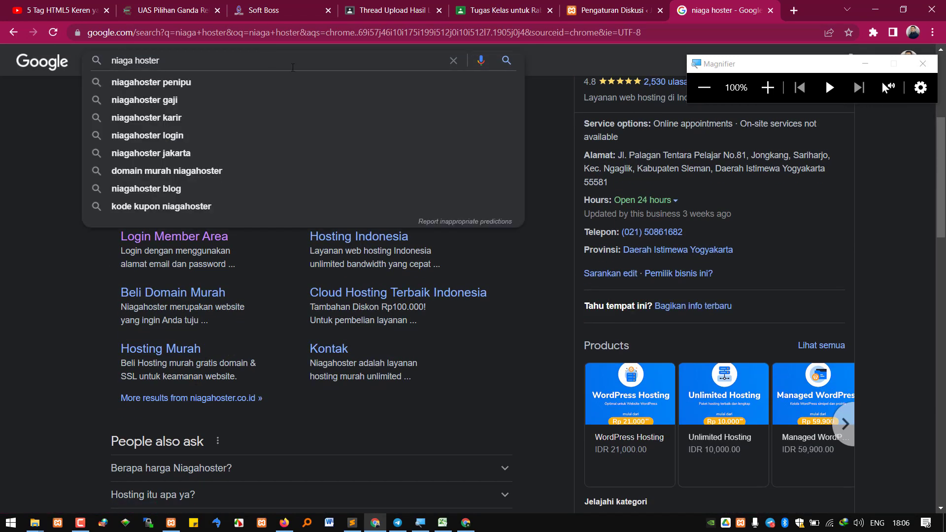
type("blog")
key("Return")
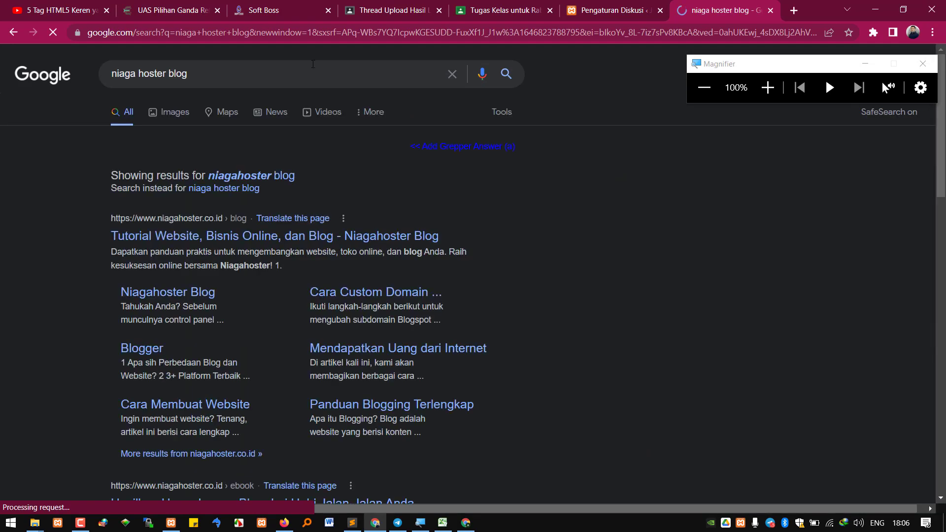
Open the Niagahoster blog's article on building a WordPress website and decline its notification prompt
left_click(286, 237)
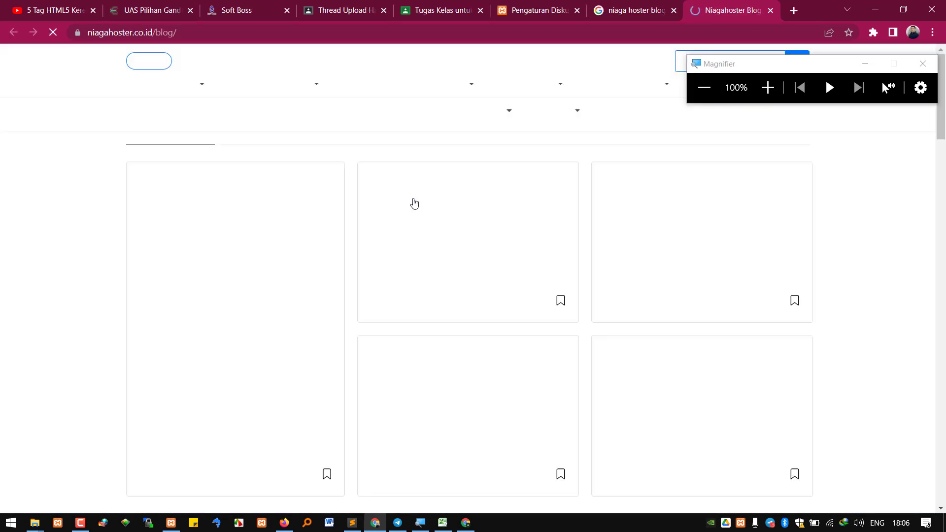
scroll(434, 222, "down", 1)
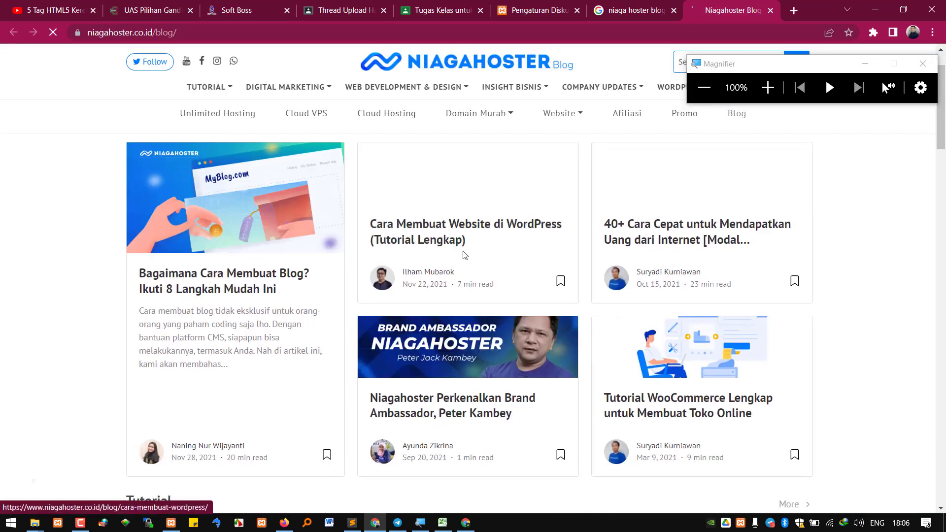
left_click(464, 245)
scroll(540, 288, "down", 5)
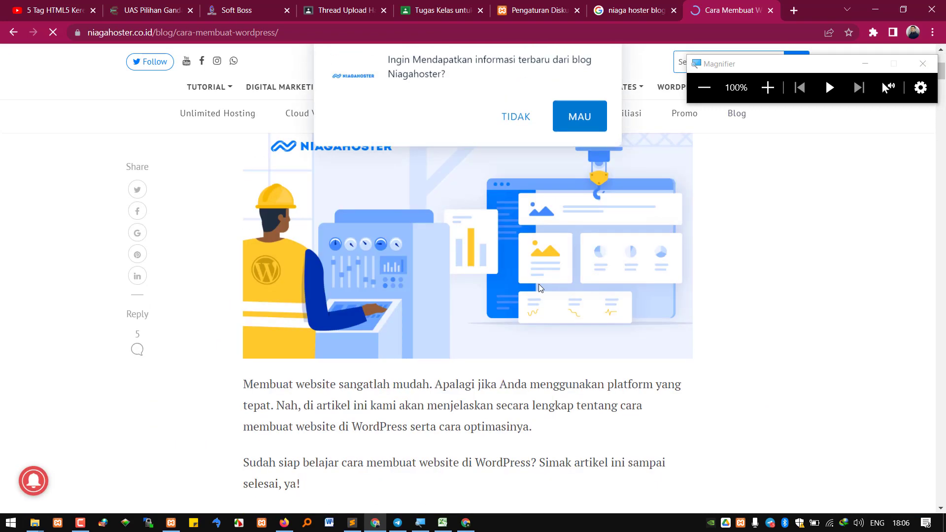
scroll(611, 320, "down", 10)
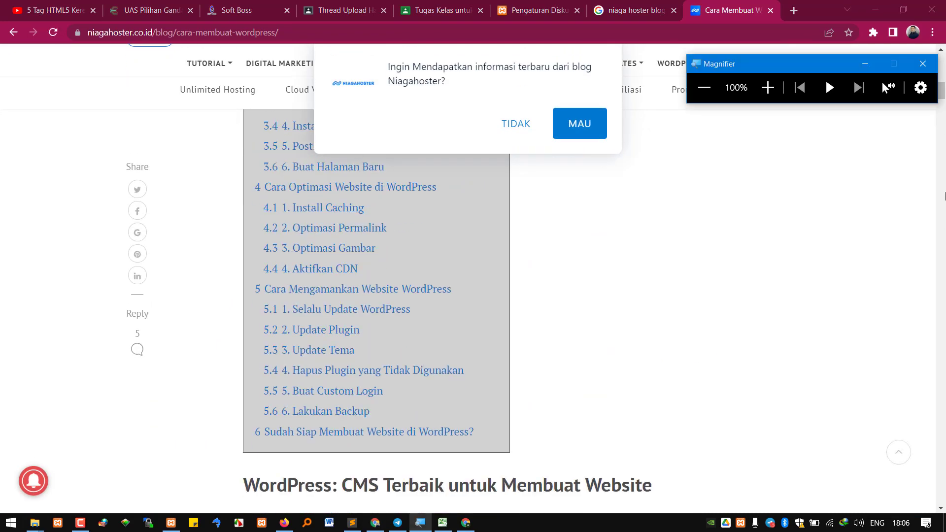
left_click(525, 130)
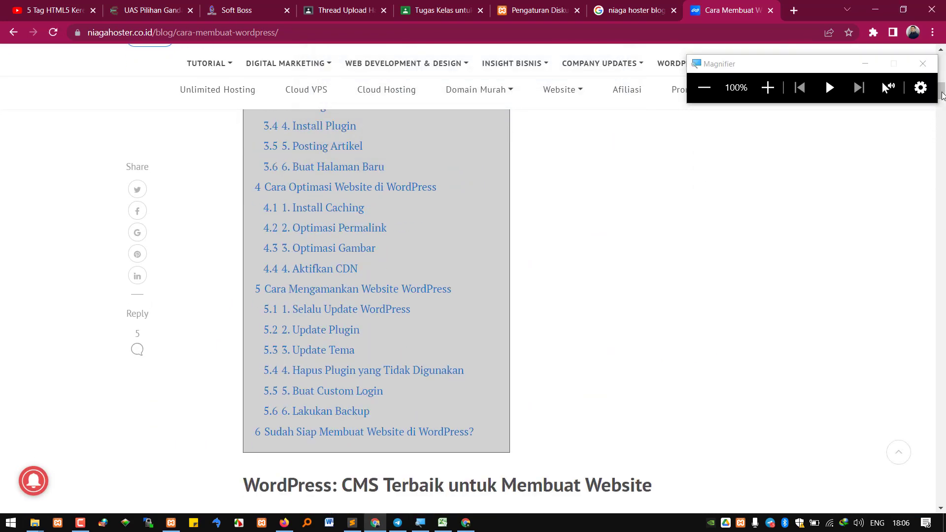
left_click_drag(867, 80, 788, 71)
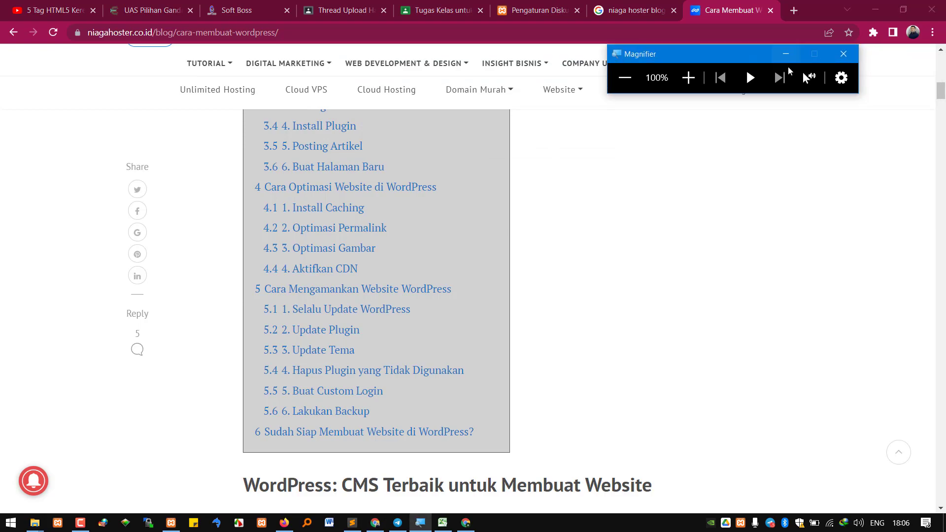
left_click_drag(940, 91, 932, 468)
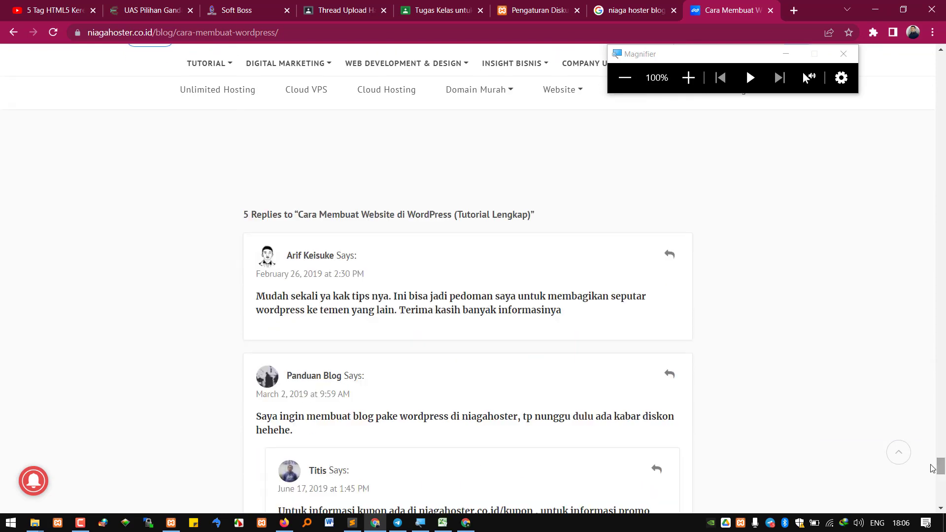
left_click_drag(334, 204, 453, 225)
scroll(453, 226, "up", 3)
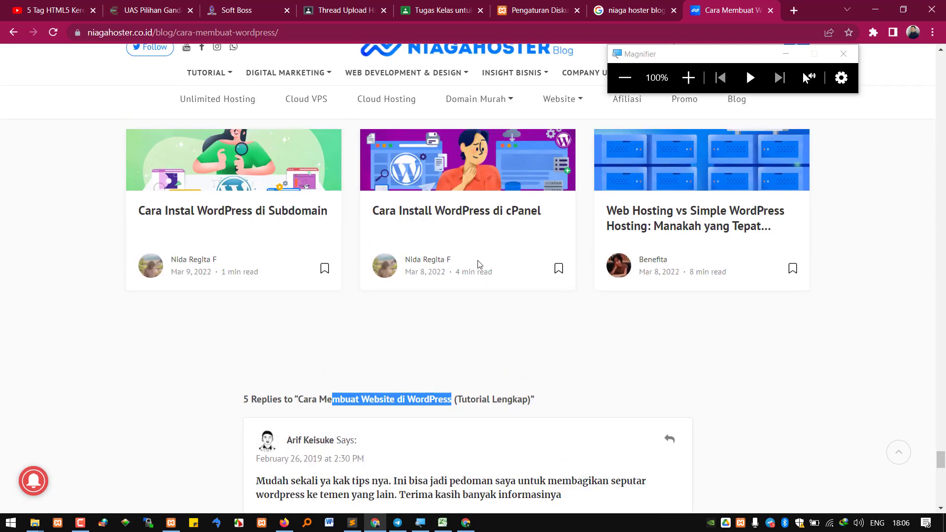
left_click(421, 393)
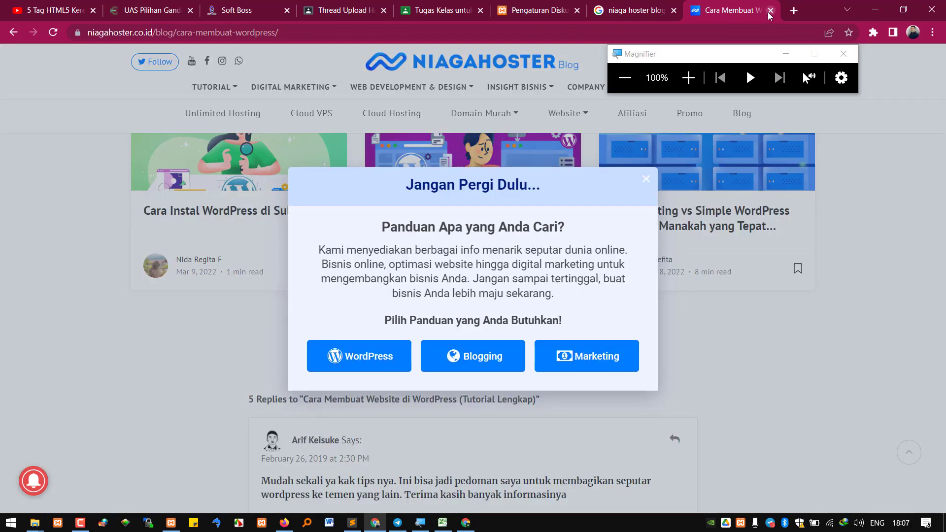
Close the article and search results tabs, returning to Discussion settings
middle_click(757, 18)
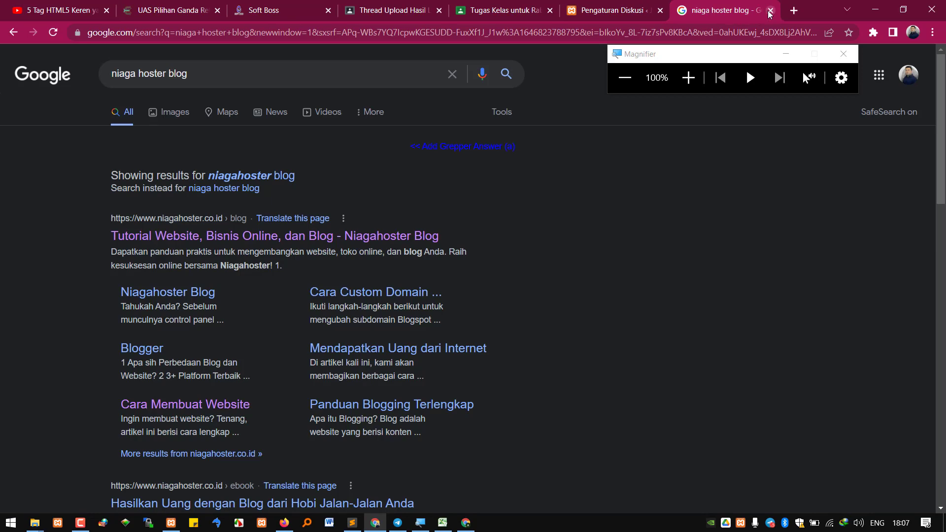
left_click(770, 11)
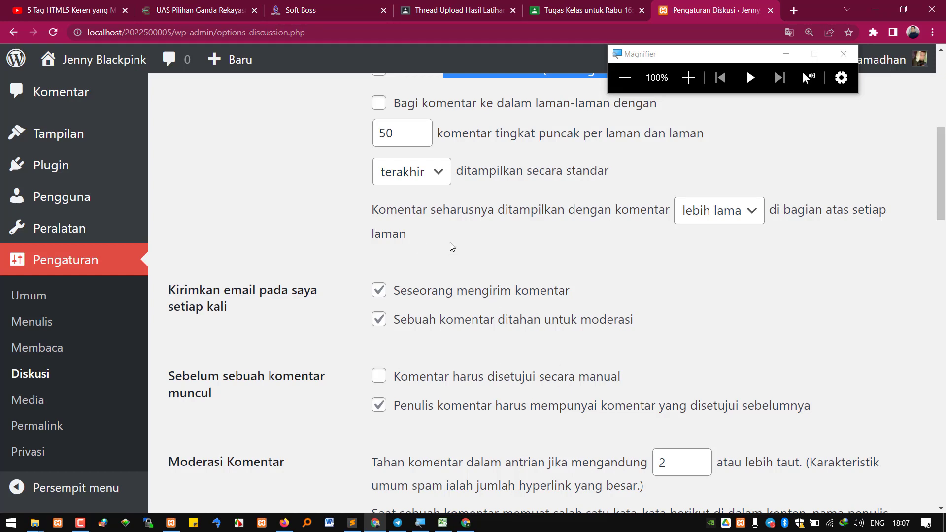
scroll(417, 260, "down", 6)
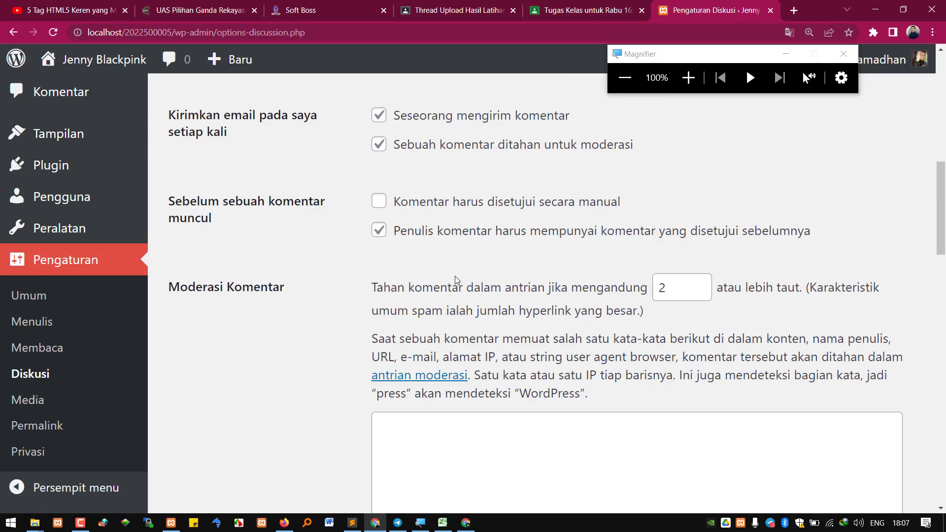
In Media settings, check the 150 thumbnail width and height, then restore the htdocs folder window
left_click(34, 402)
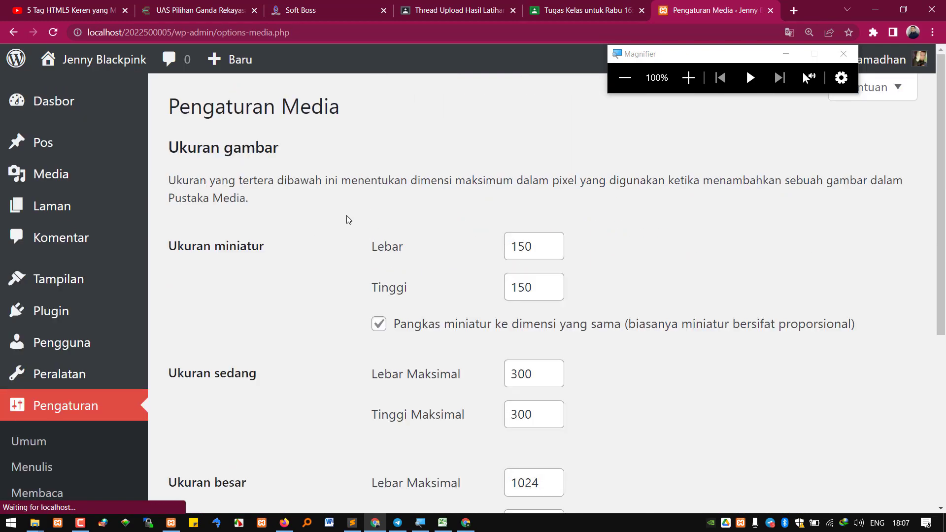
left_click_drag(525, 246, 477, 241)
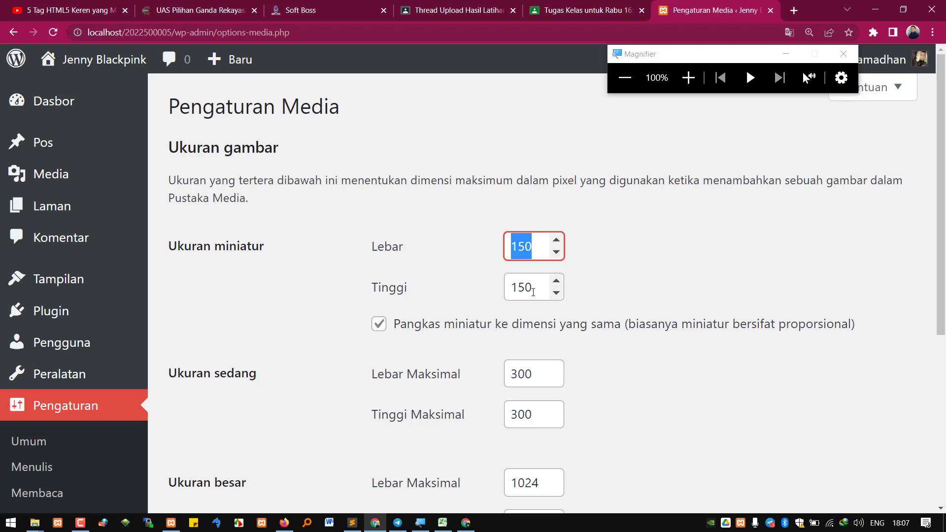
key("Tab")
scroll(512, 316, "down", 3)
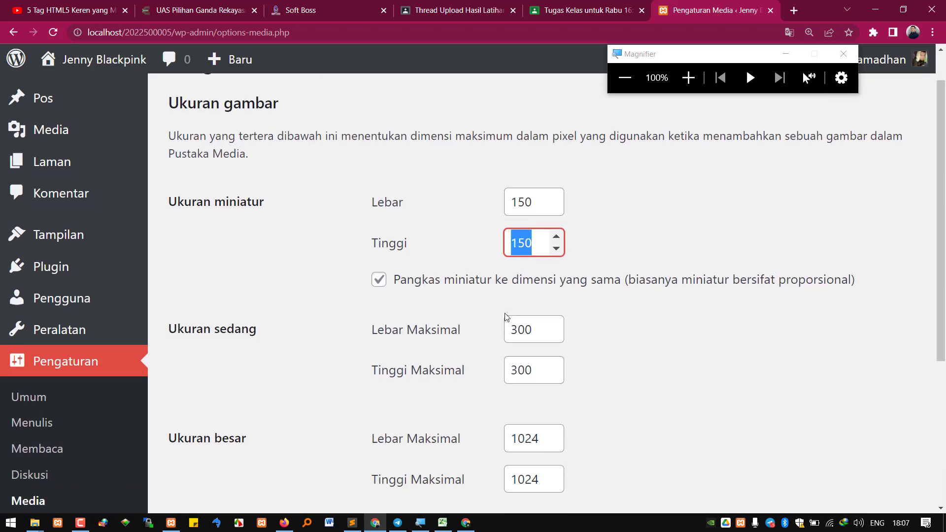
scroll(516, 296, "up", 2)
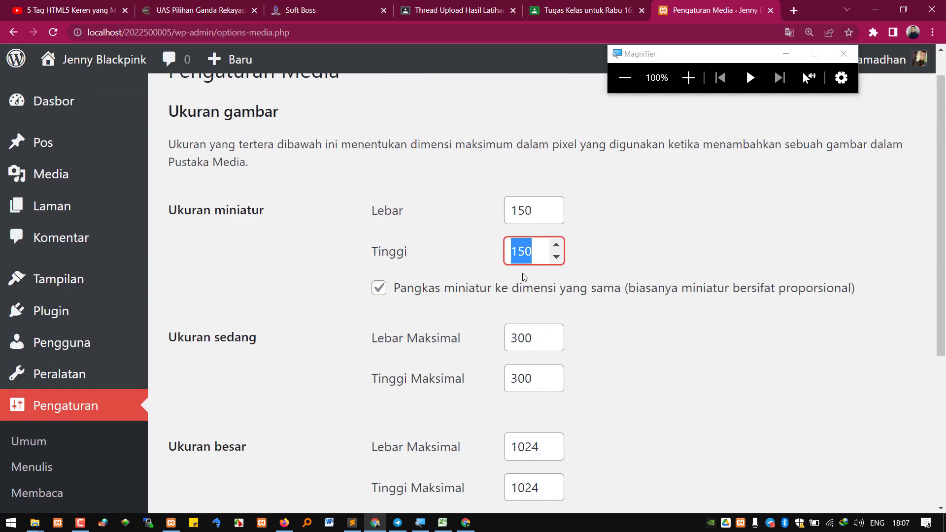
mouse_move(36, 522)
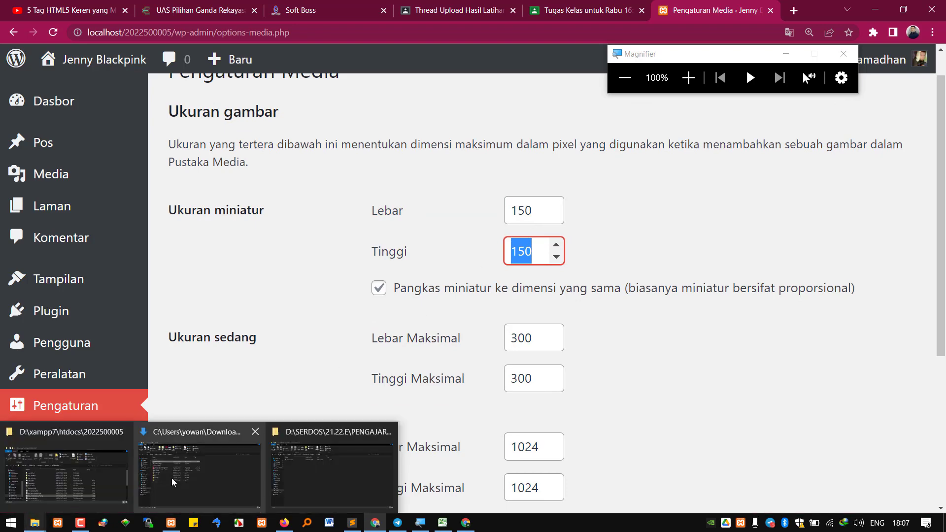
left_click(58, 478)
Browse from htdocs into another site's wp-content/uploads/2022/03 folder
left_click(250, 199)
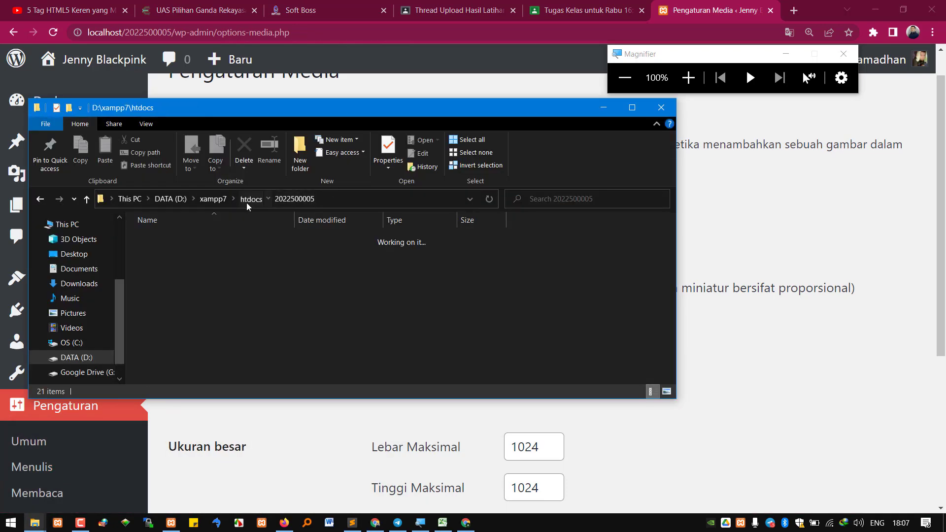
double_click(180, 271)
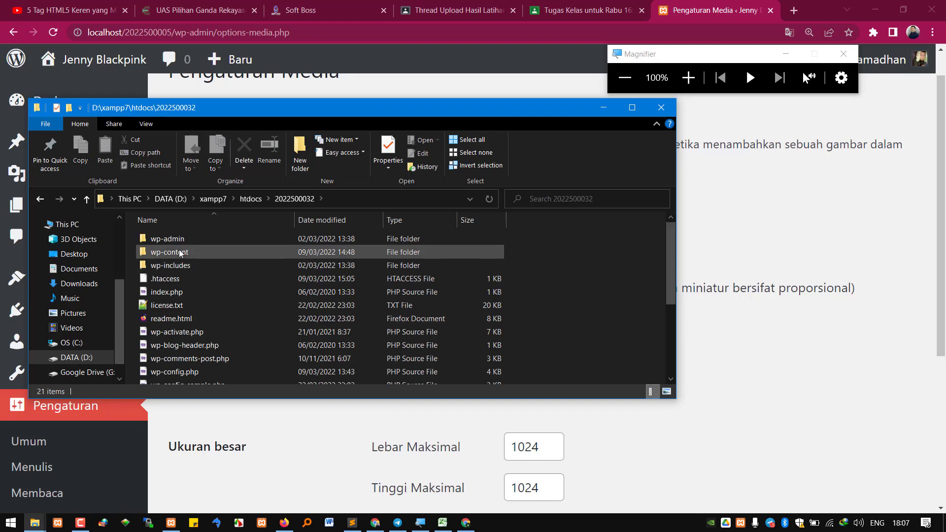
double_click(182, 251)
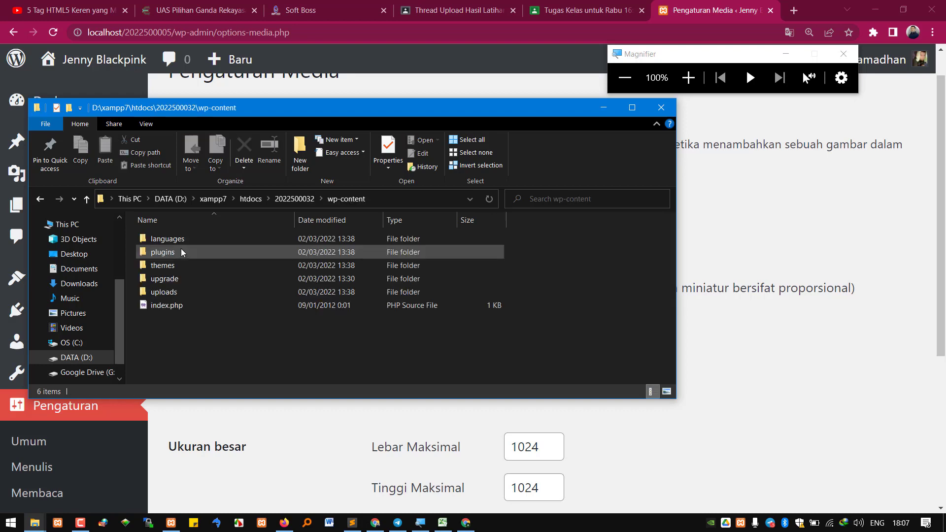
double_click(178, 293)
left_click(688, 77)
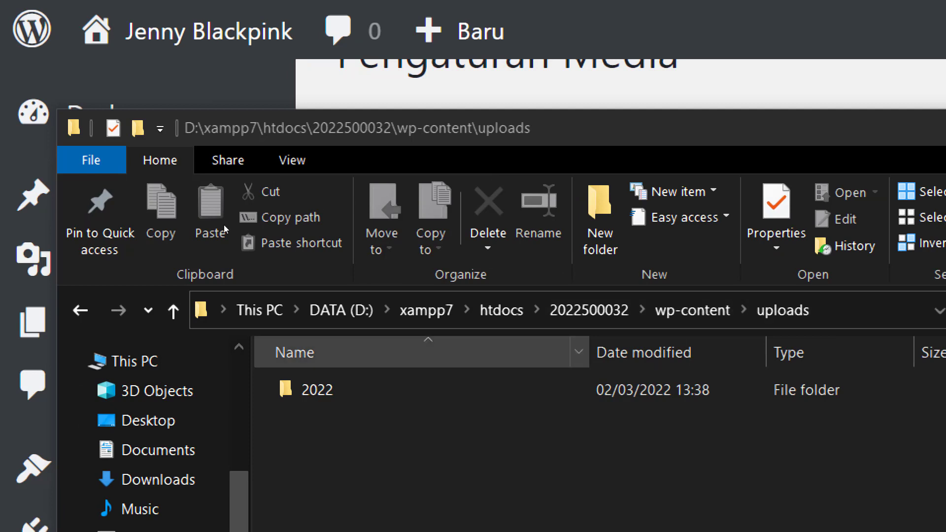
double_click(153, 240)
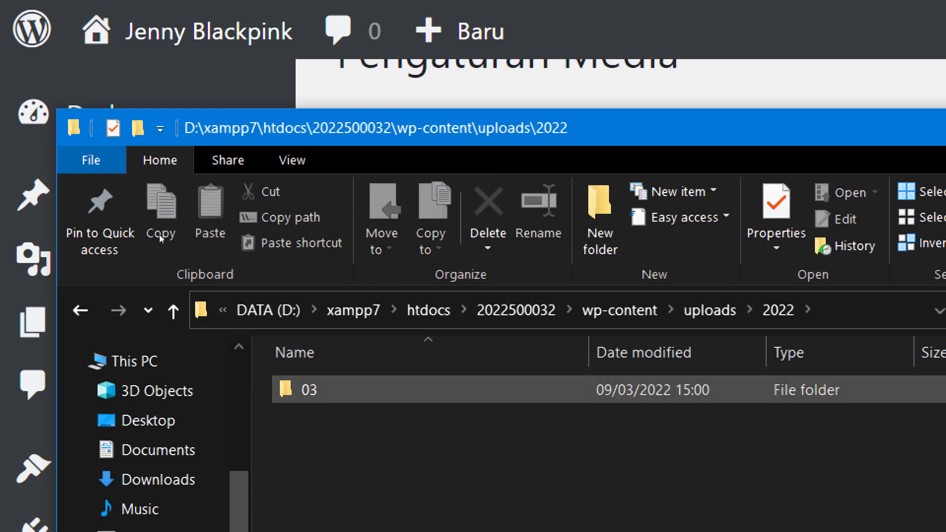
double_click(158, 235)
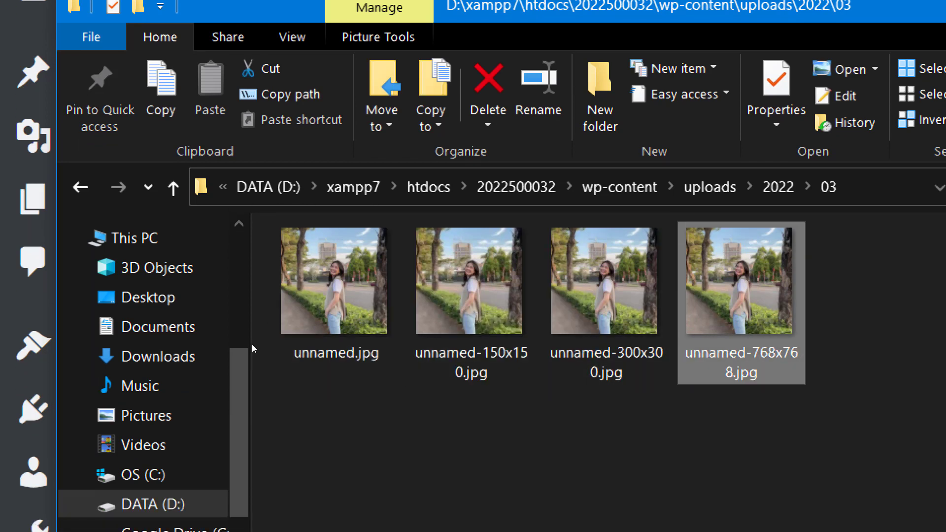
Compare file sizes of unnamed.jpg and unnamed-150x150.jpg, then minimize the folder window
left_click(257, 384)
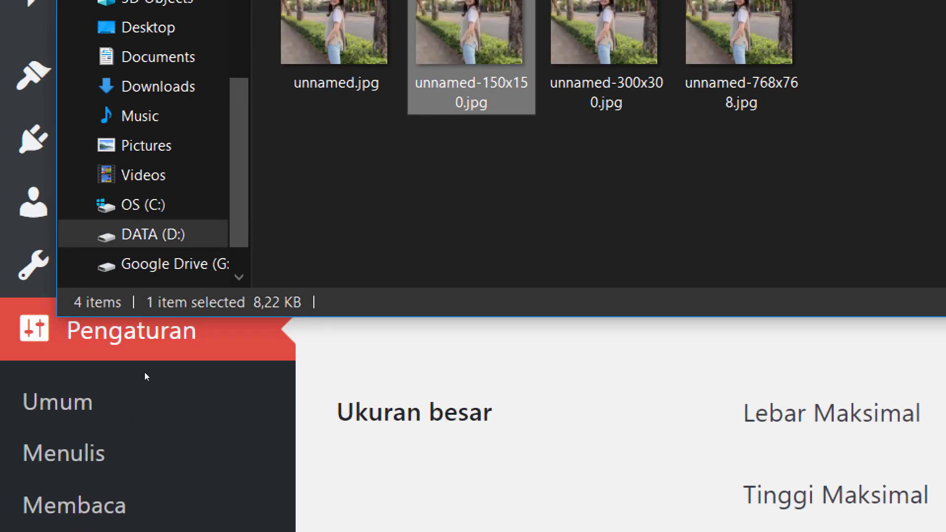
left_click(345, 10)
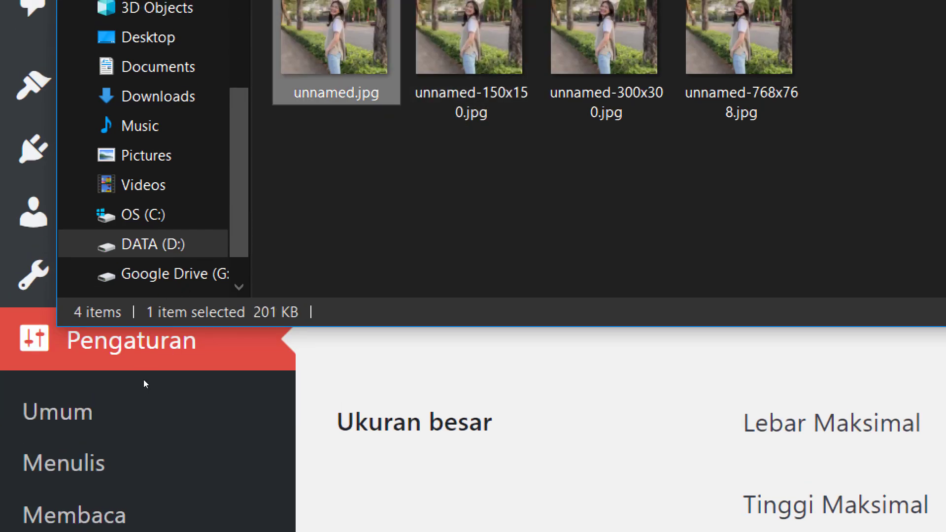
key("Right")
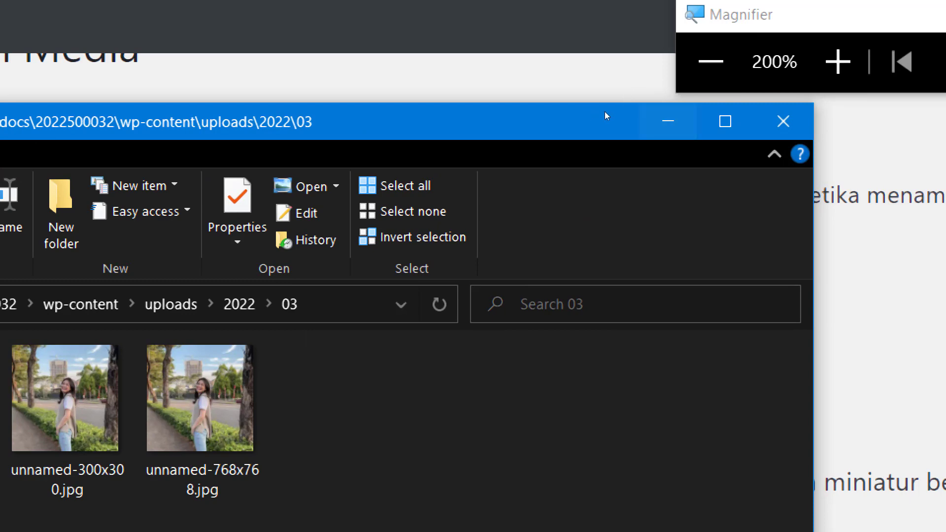
left_click(667, 121)
left_click(711, 61)
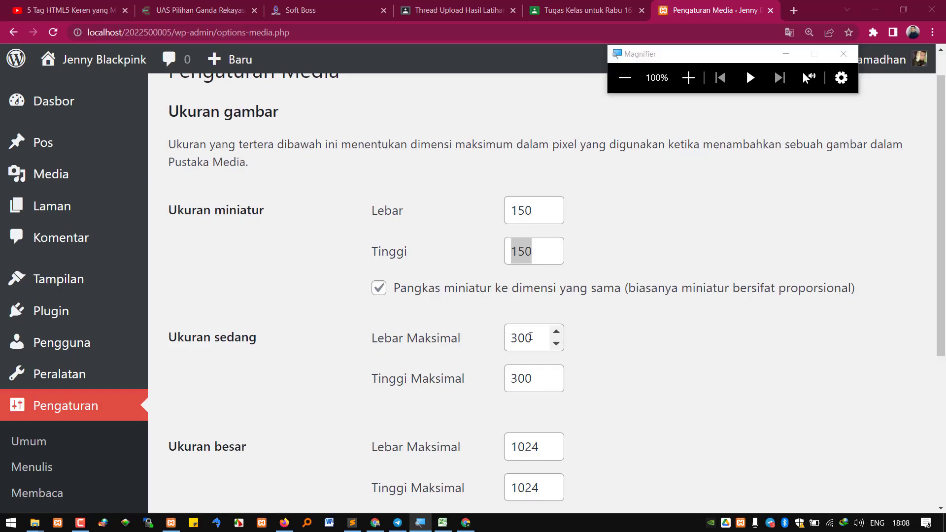
Check the medium 300×300 and large 1024×1024 values to the end of Media settings, then go to Permalinks
left_click(530, 337)
scroll(534, 319, "down", 5)
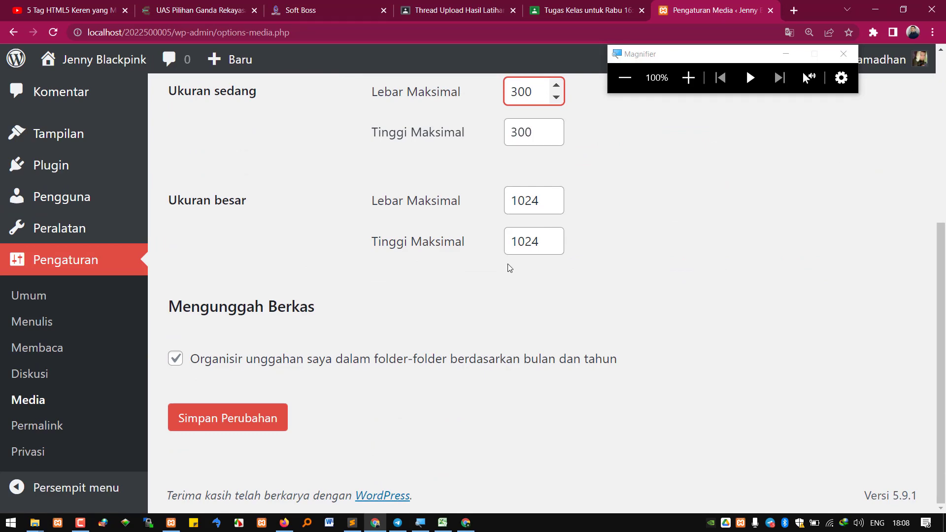
scroll(468, 226, "up", 4)
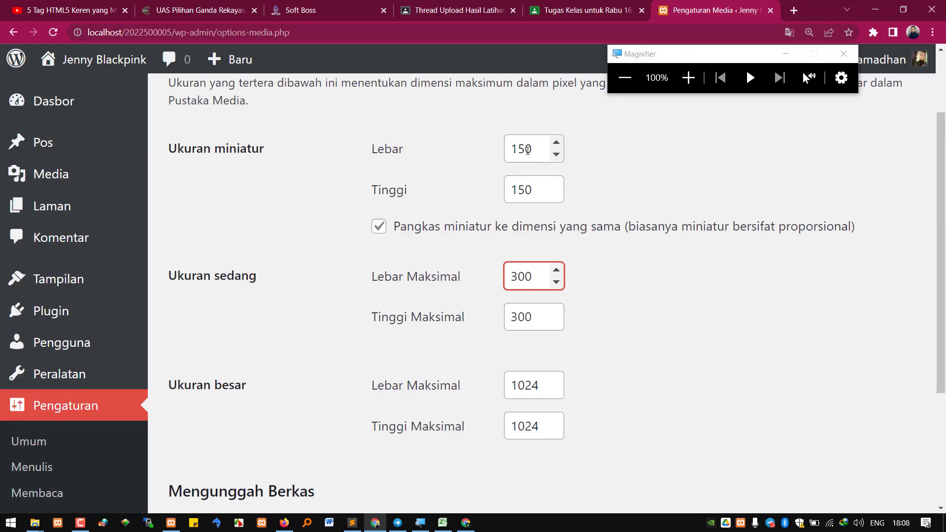
left_click_drag(525, 149, 502, 149)
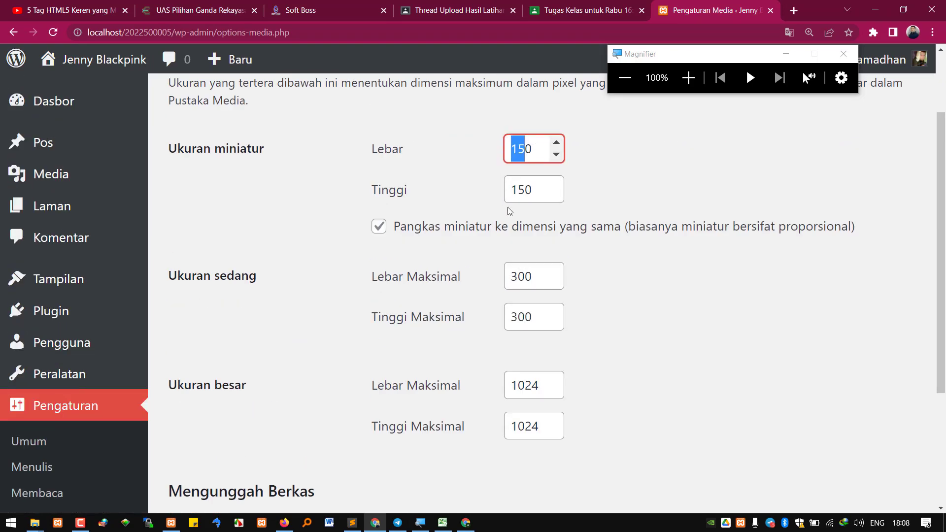
scroll(49, 375, "down", 4)
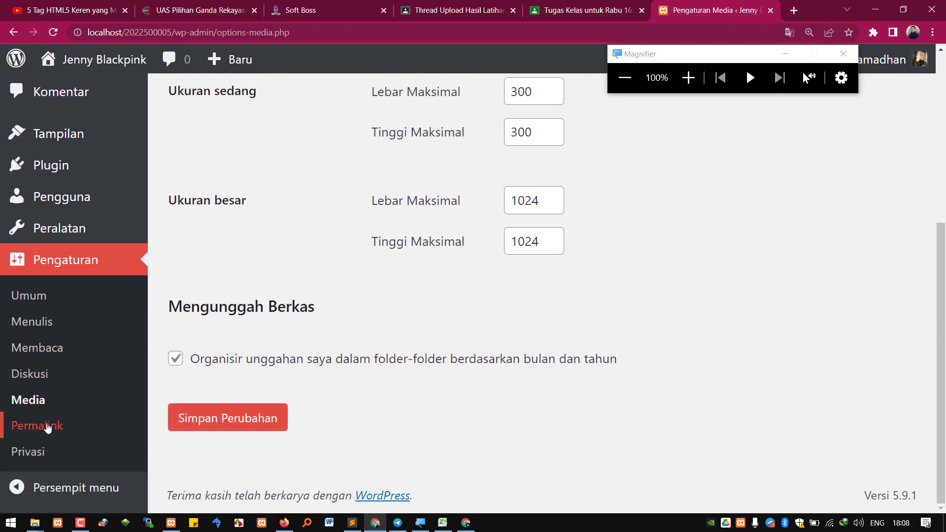
left_click(33, 432)
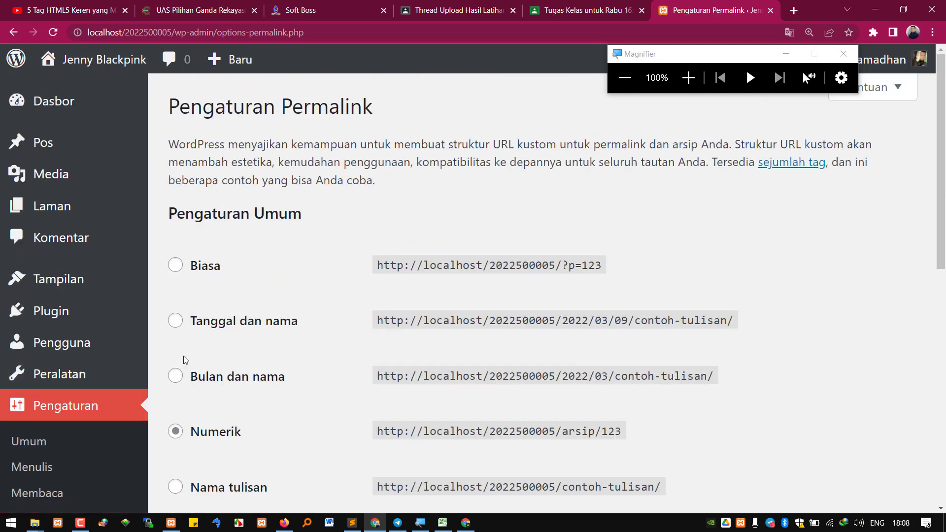
Scroll through the Numerik permalink structure and tag options, then go to Privacy settings
scroll(205, 321, "down", 2)
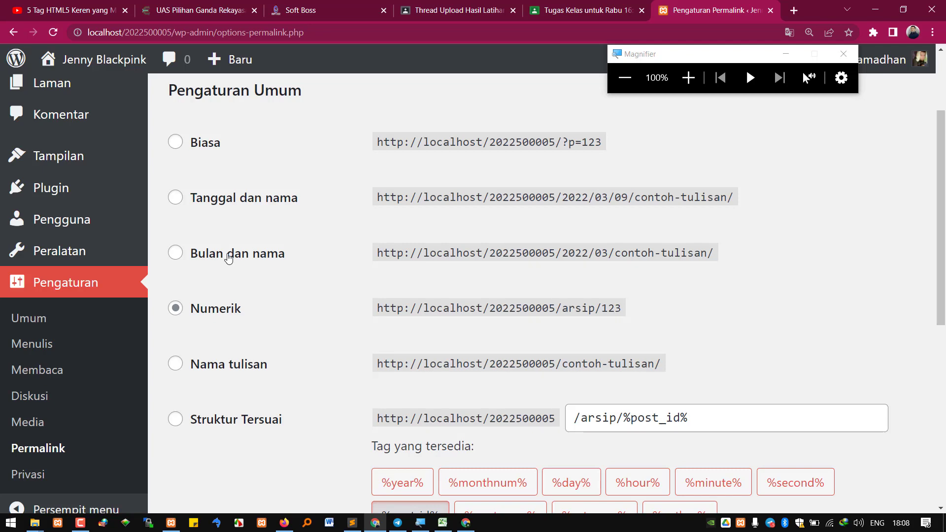
scroll(312, 253, "down", 2)
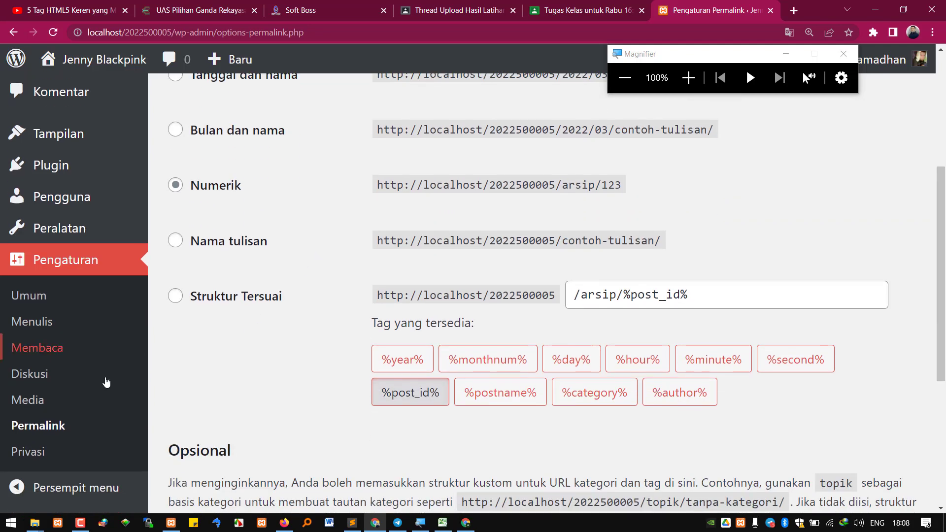
left_click(28, 451)
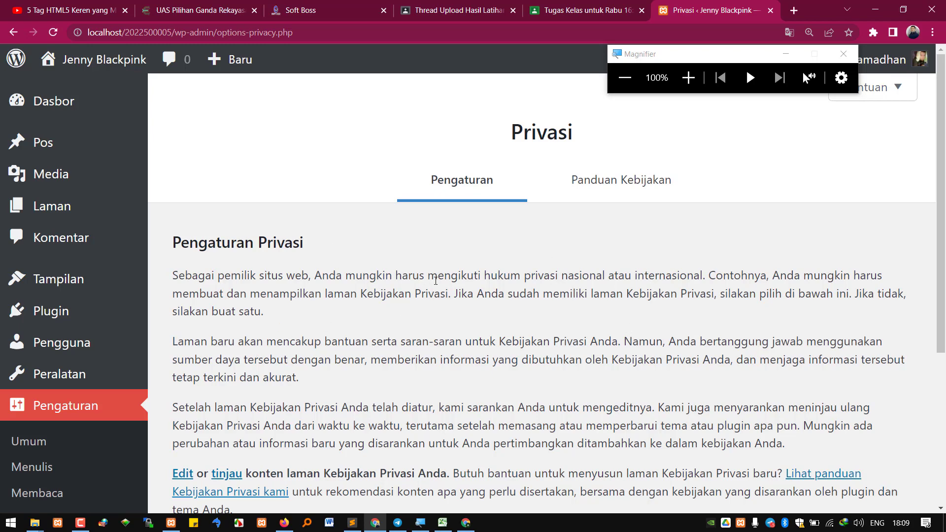
Create the Kebijakan Privasi page and publish it
scroll(457, 251, "down", 5)
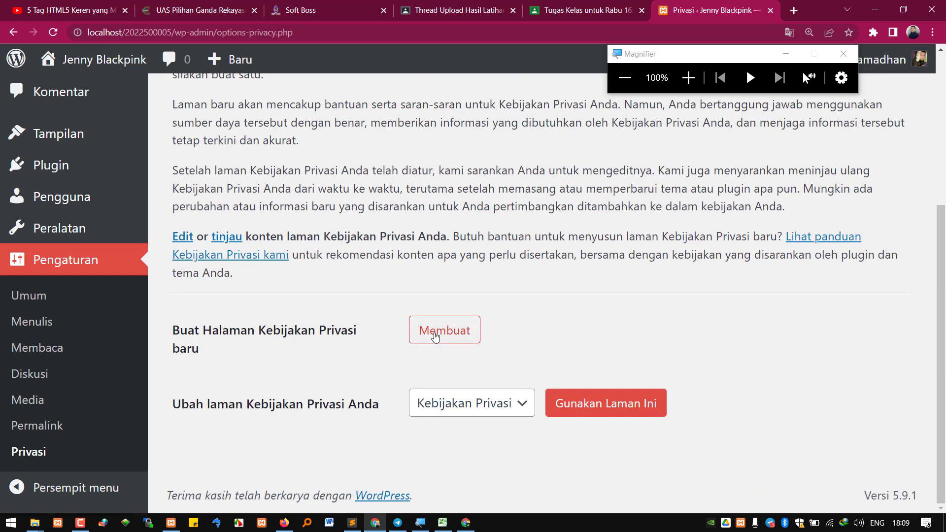
left_click(435, 337)
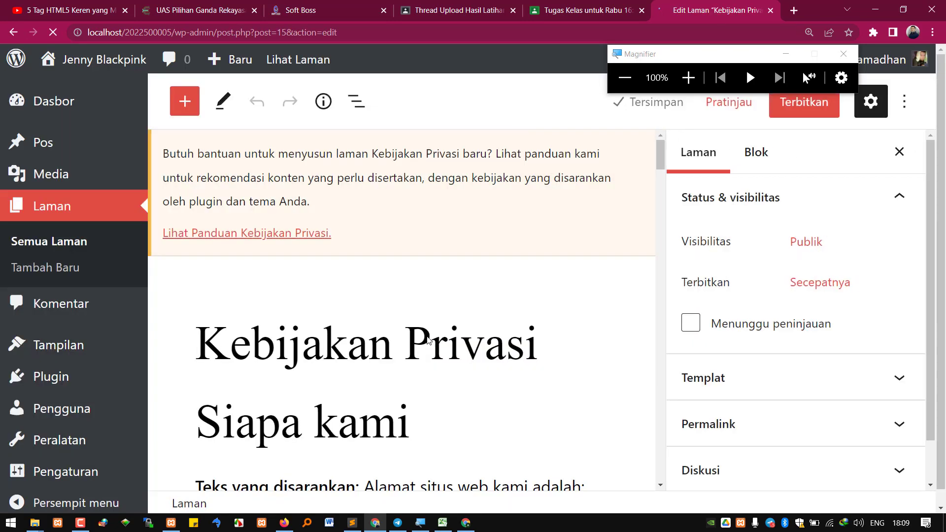
left_click(794, 112)
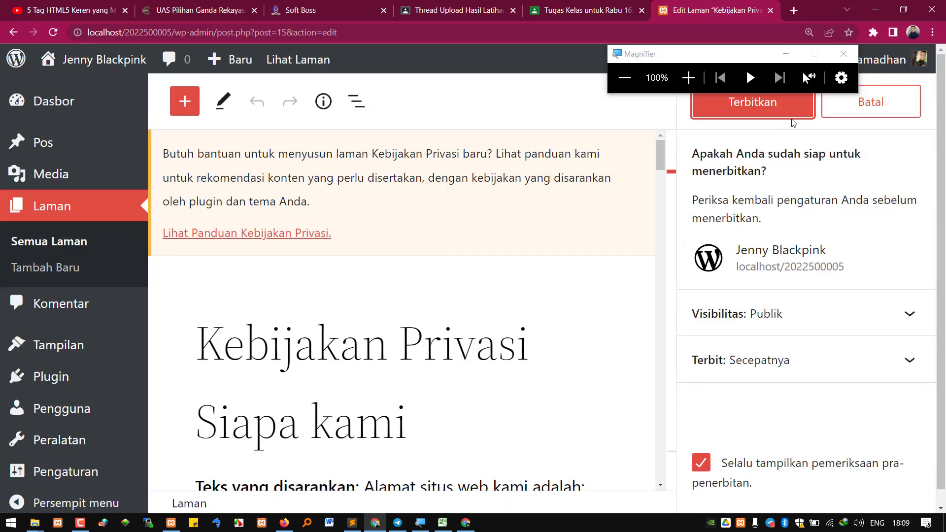
left_click(794, 116)
Open the public site in a new tab to view it, then return to the page editor
mouse_move(102, 62)
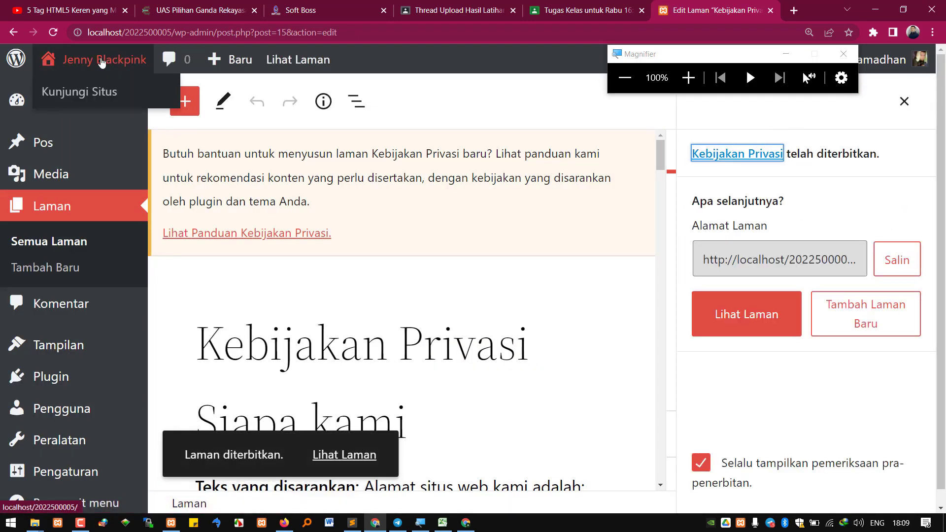
middle_click(85, 92)
left_click(712, 8)
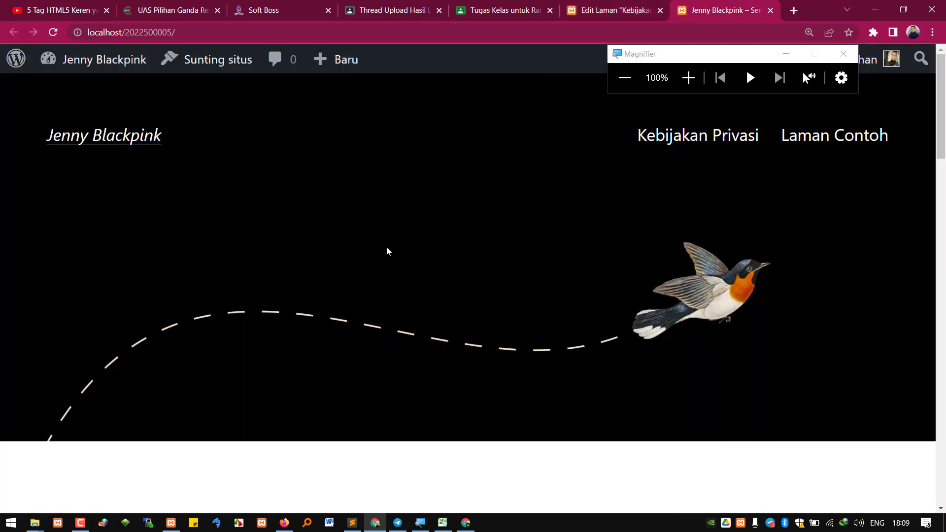
scroll(471, 321, "down", 15)
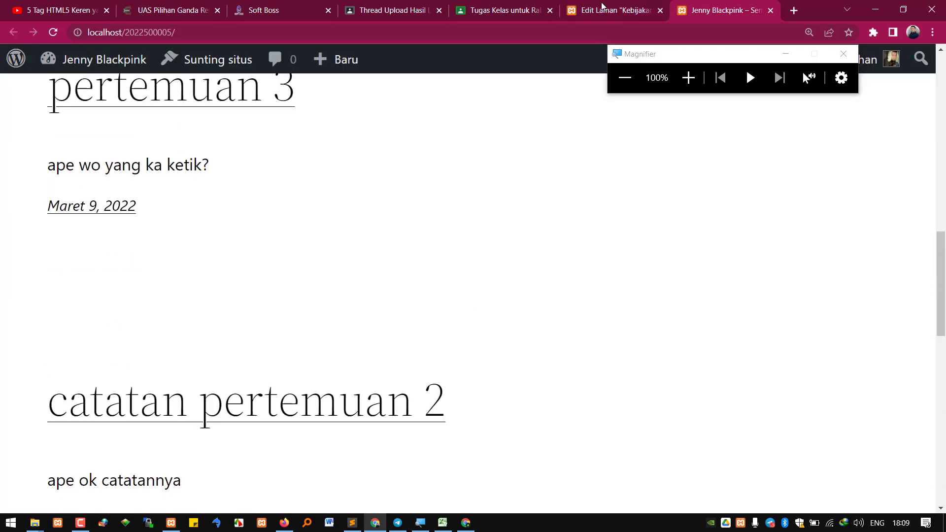
left_click(602, 7)
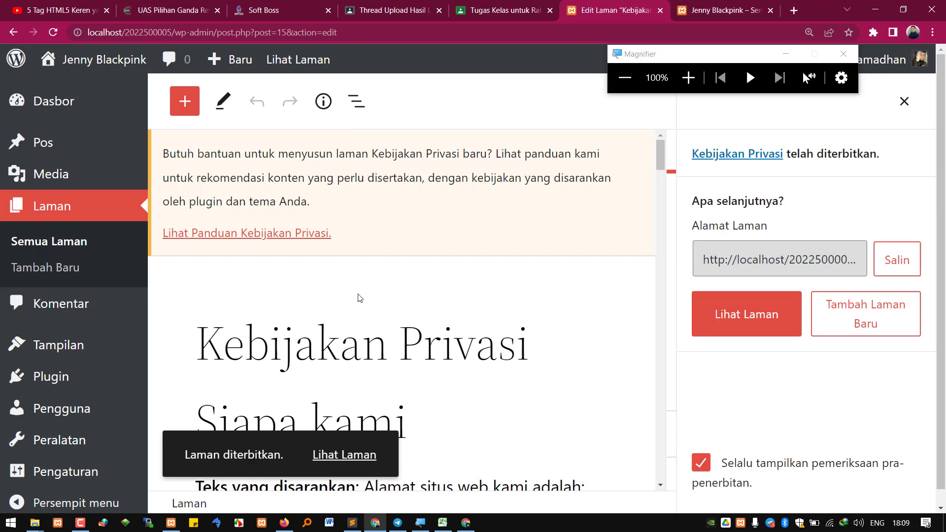
mouse_move(85, 468)
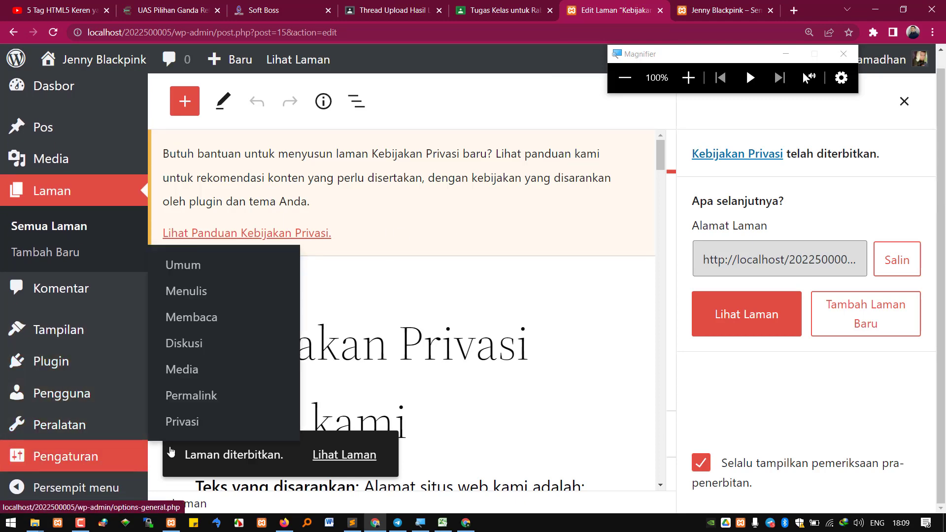
In Reading settings, make the static page Kebijakan Privasi the homepage and save the changes
left_click(191, 317)
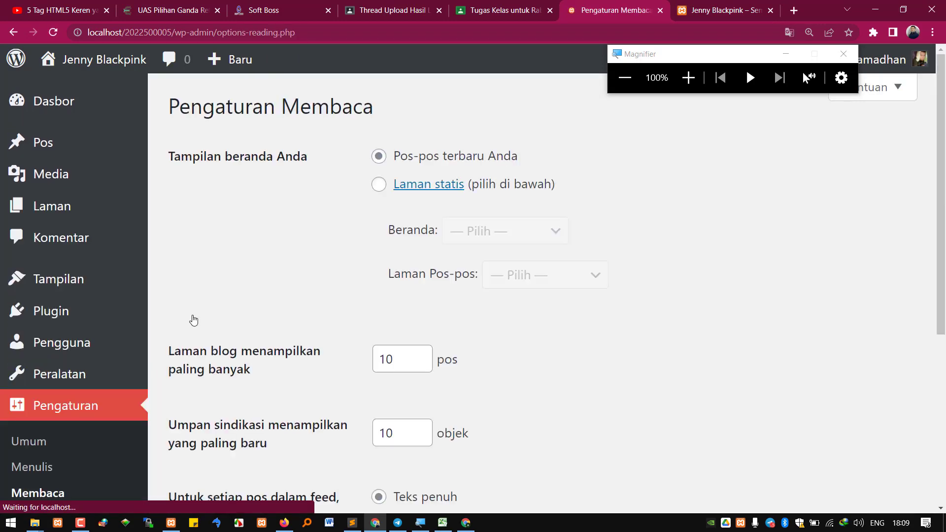
left_click(379, 185)
left_click(485, 232)
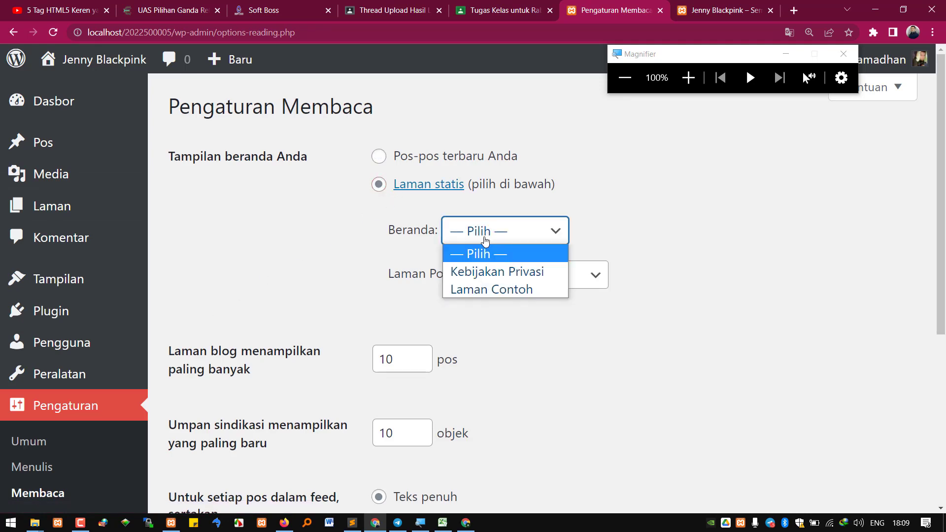
left_click(493, 272)
scroll(338, 348, "down", 6)
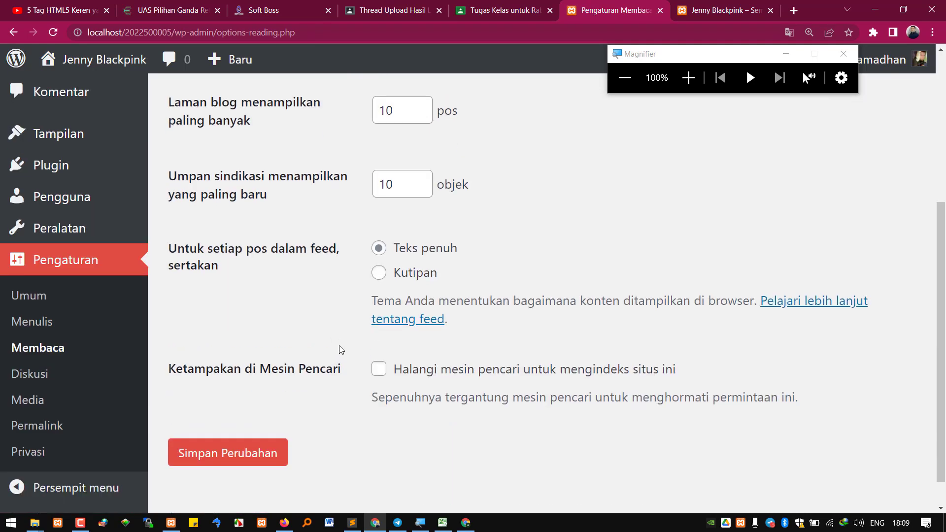
left_click(249, 416)
left_click(683, 6)
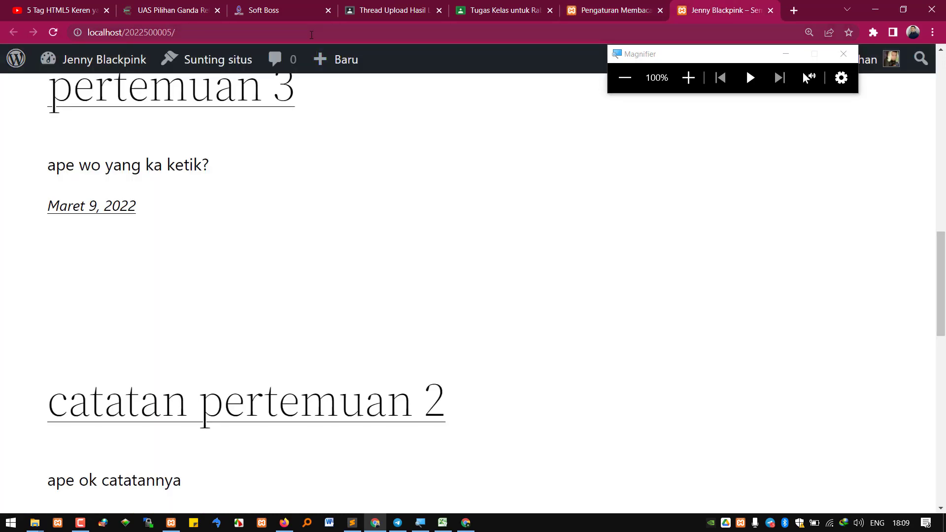
Reload the public site to confirm Kebijakan Privasi is now the front page, then return to Reading Settings
left_click(333, 24)
key("Return")
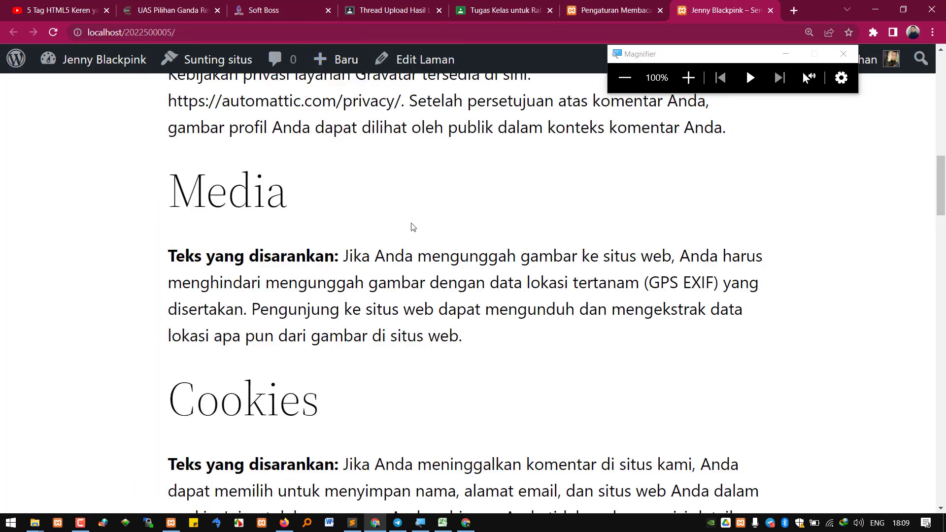
scroll(418, 212, "up", 12)
scroll(424, 256, "down", 2)
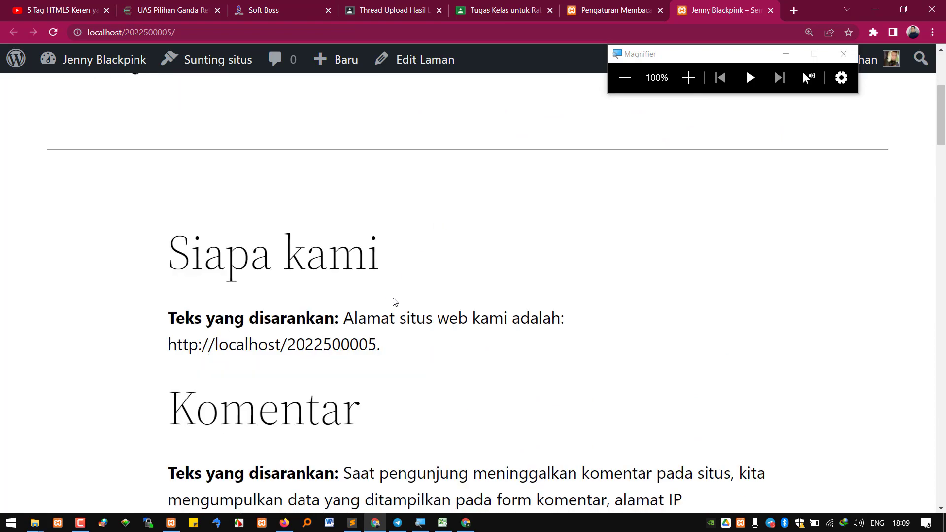
scroll(439, 300, "down", 8)
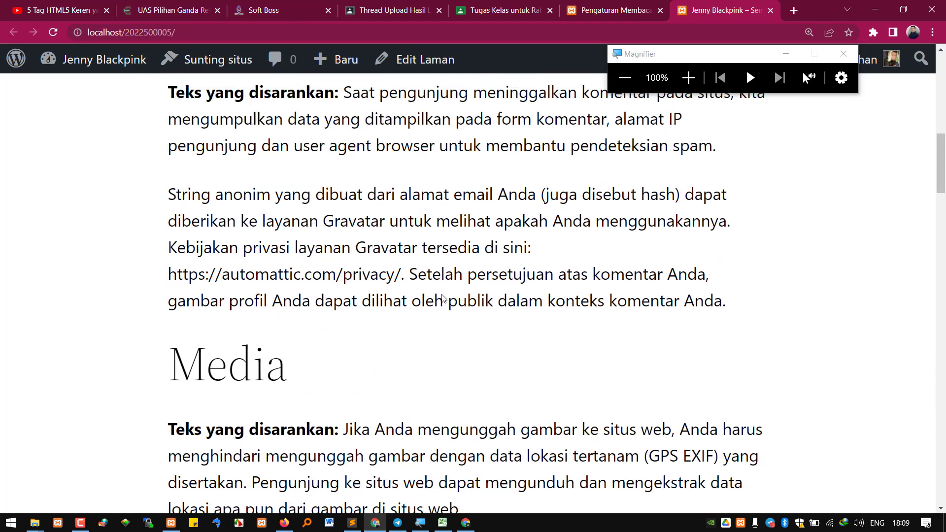
scroll(448, 291, "down", 11)
left_click_drag(939, 261, 940, 68)
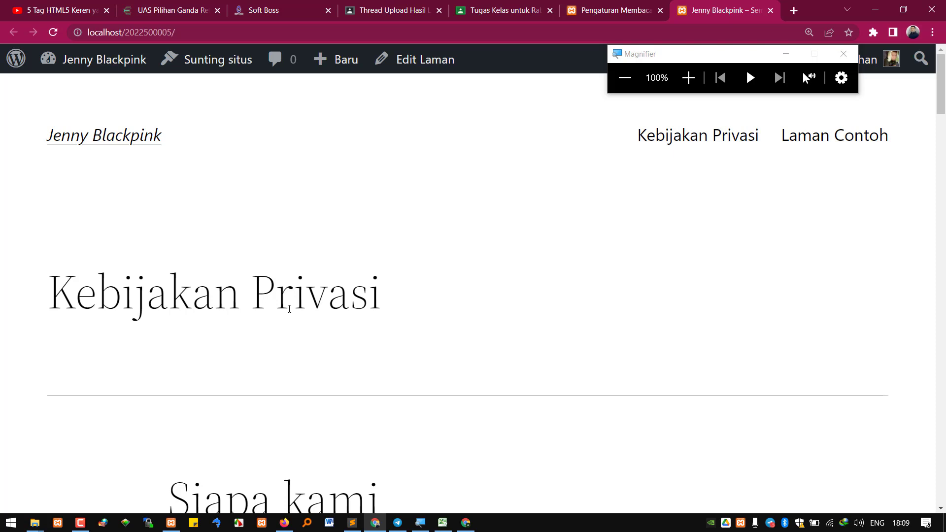
scroll(304, 333, "down", 10)
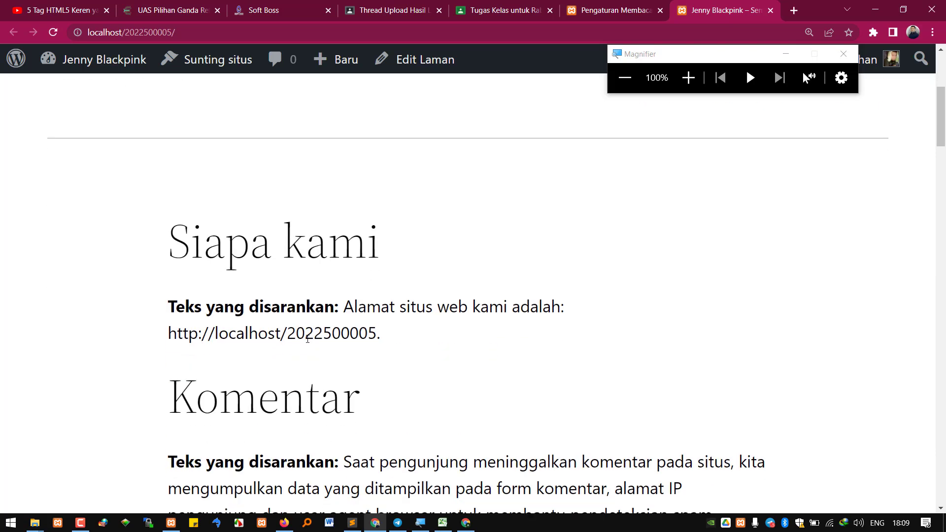
left_click(617, 6)
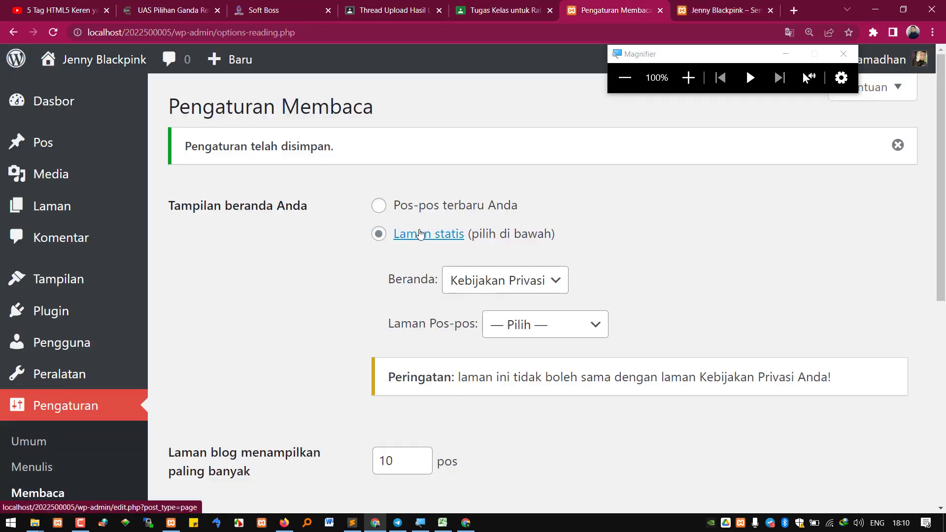
Bring the Tugas Kelas tab with the course plan PDF back to the front
left_click(505, 7)
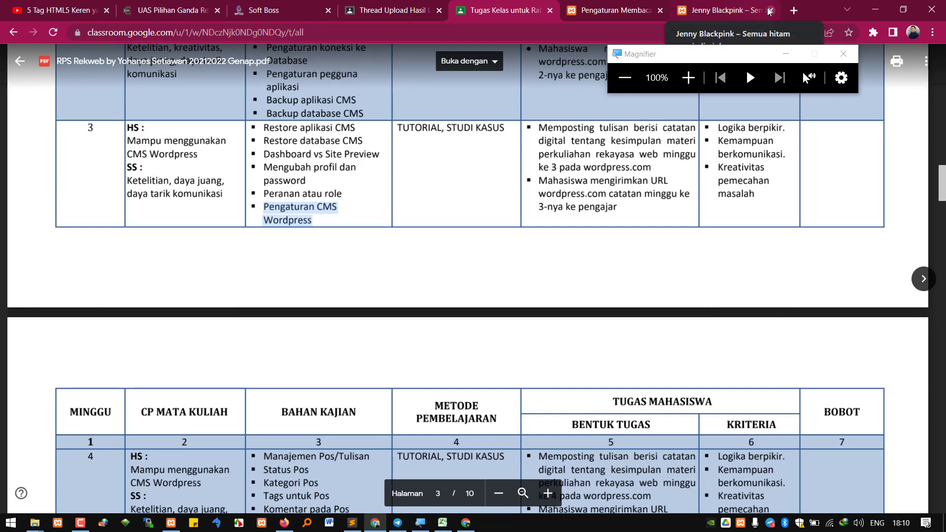
scroll(350, 366, "down", 3)
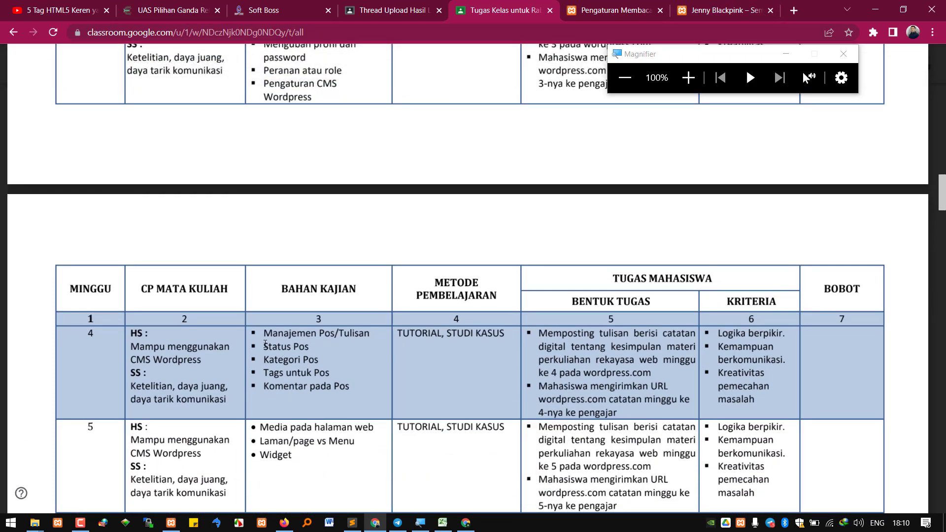
left_click_drag(263, 333, 346, 387)
left_click(350, 388)
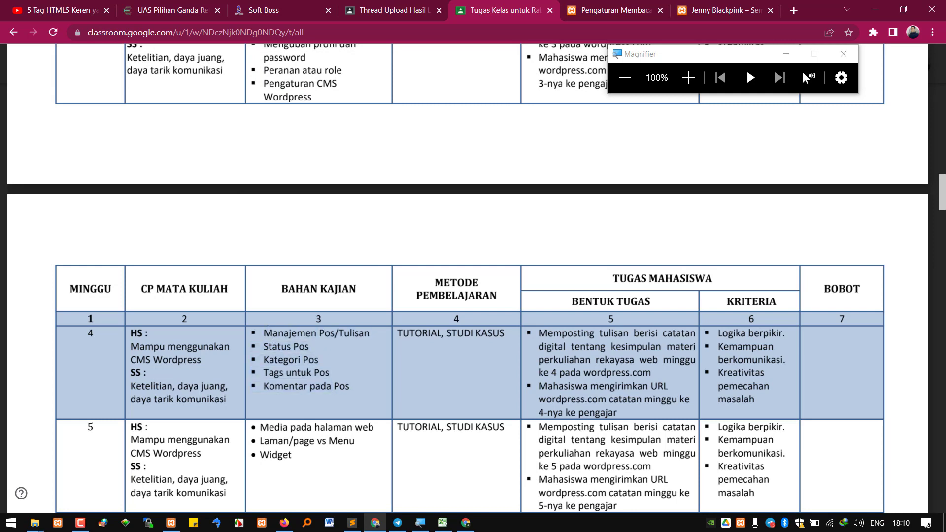